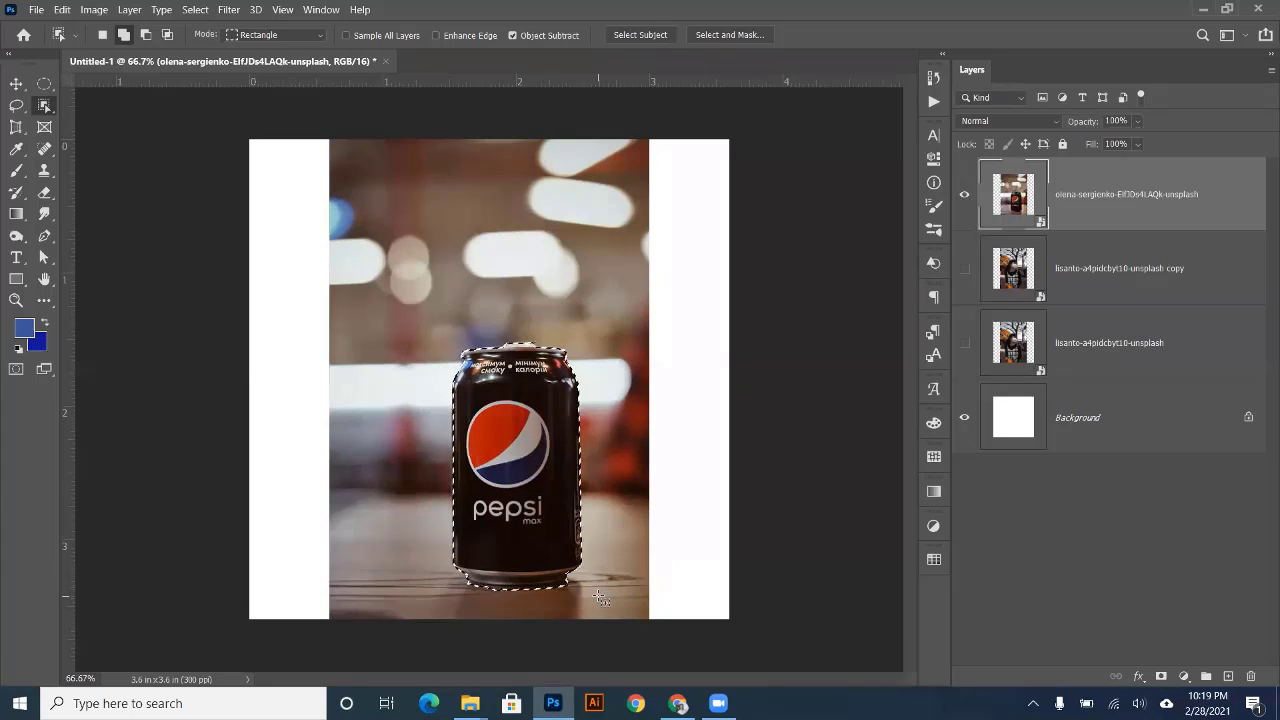
- Mask the photo layer to the current can selection and move the isolated can to the middle of the canvas
left_click(1161, 676)
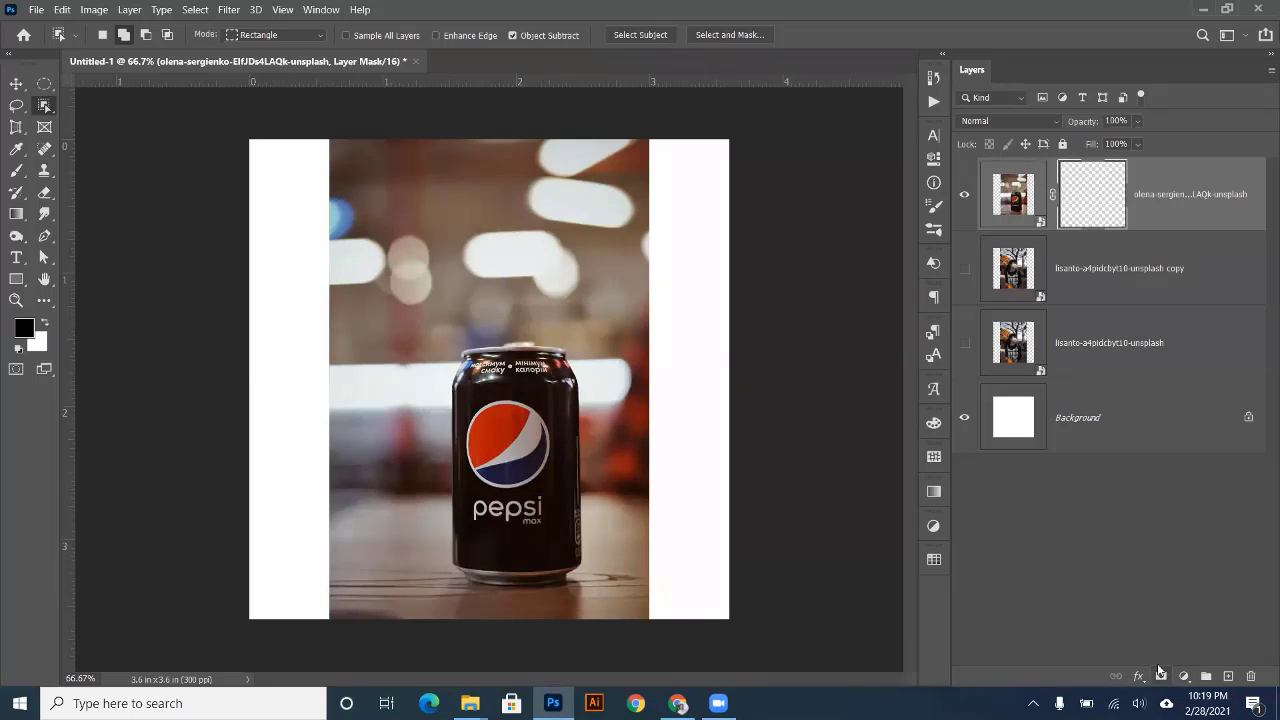
left_click(16, 84)
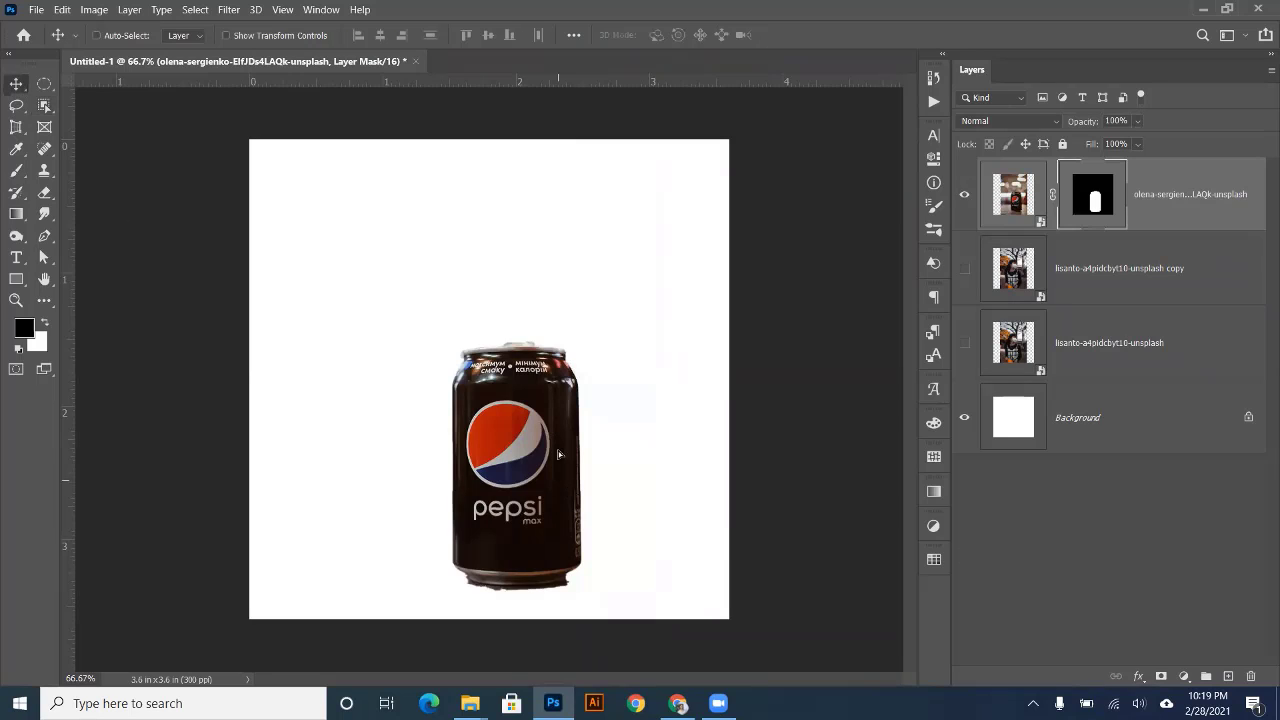
left_click_drag(554, 506, 527, 408)
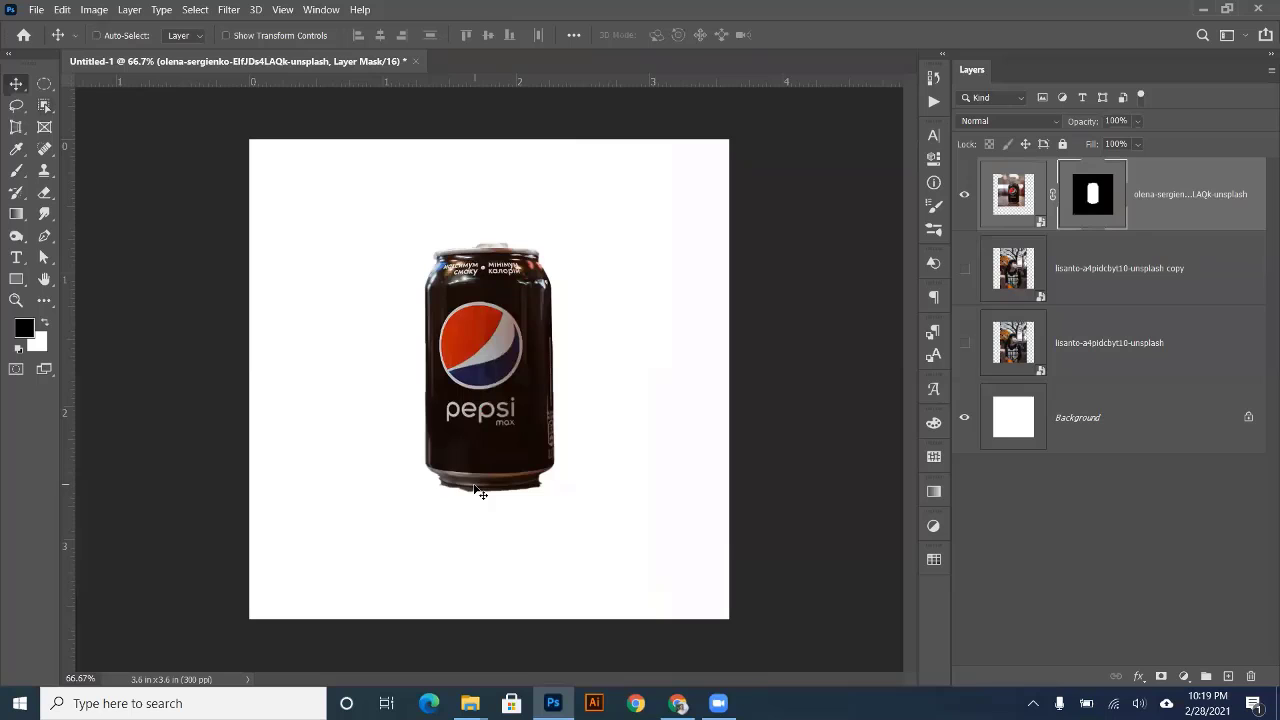
- Draw a closed Pen path along the can's bottom rim and around the ragged area below, and convert it to a selection
scroll(480, 488, "up", 5)
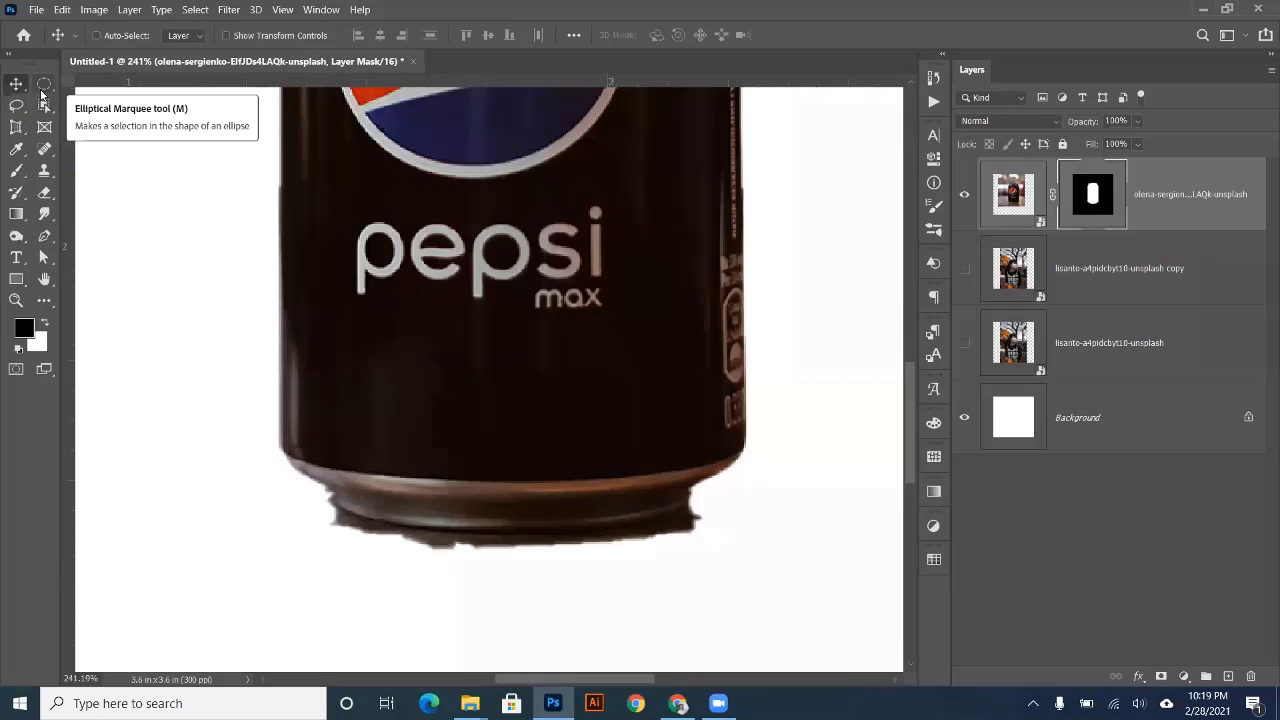
left_click(44, 236)
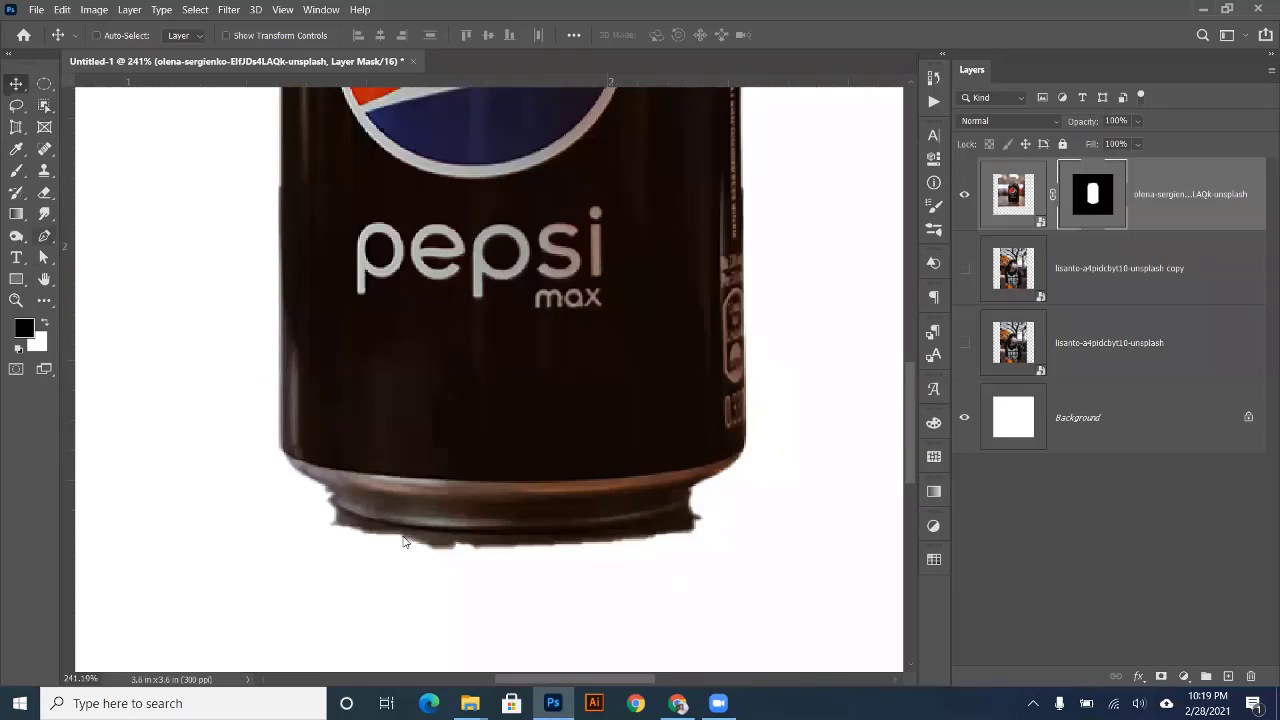
left_click(329, 501)
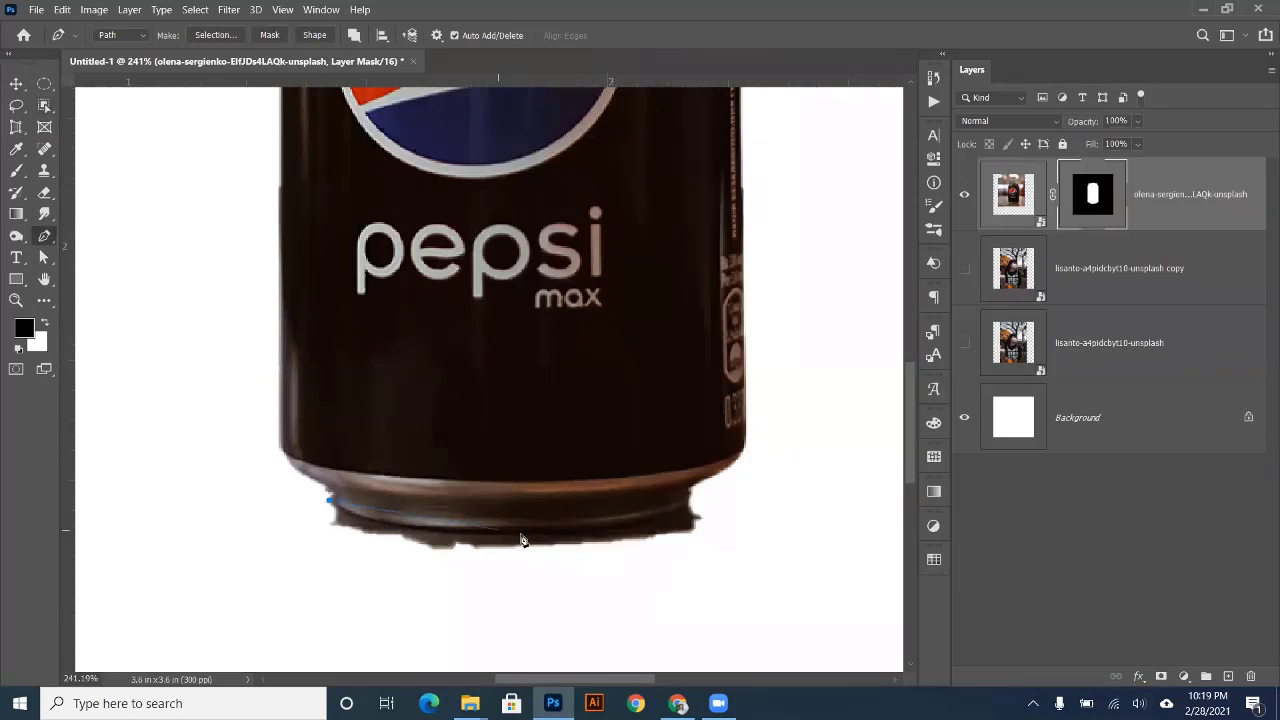
left_click_drag(645, 537, 672, 529)
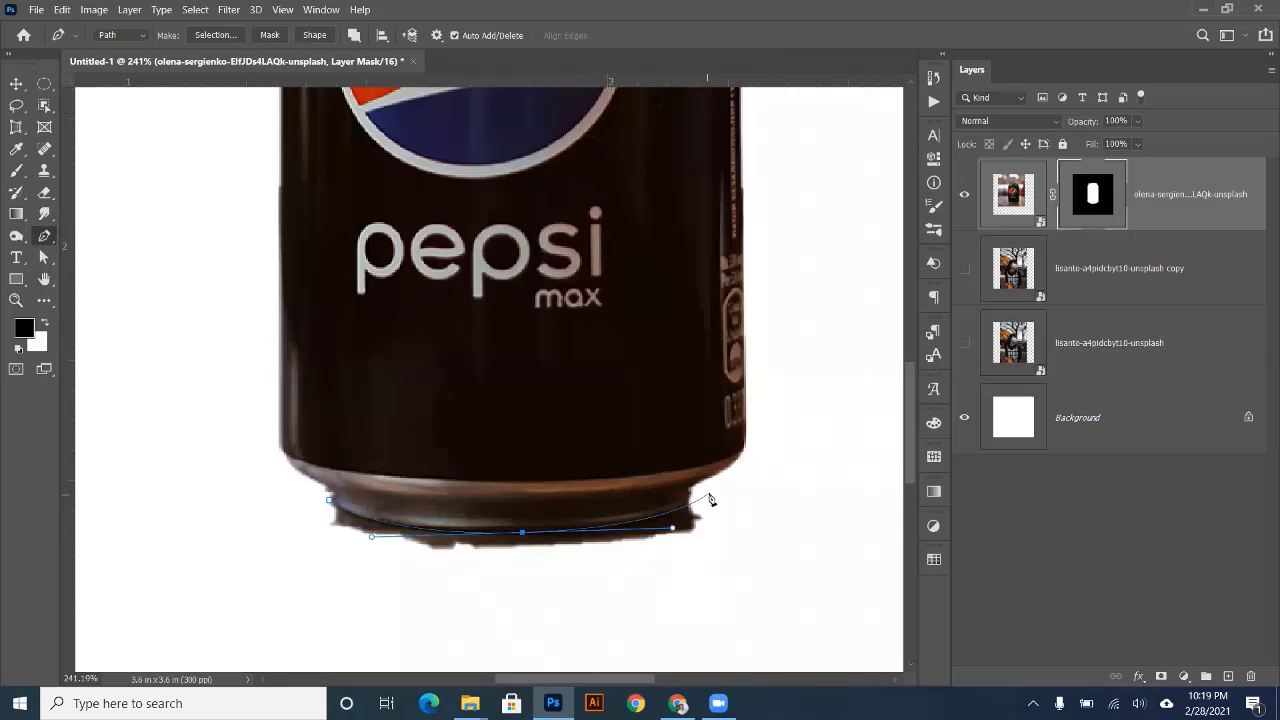
left_click(707, 494)
left_click_drag(741, 584, 643, 623)
left_click_drag(403, 619, 306, 609)
mouse_move(260, 585)
left_mouse_down()
mouse_move(298, 517)
mouse_move(327, 499)
left_mouse_up()
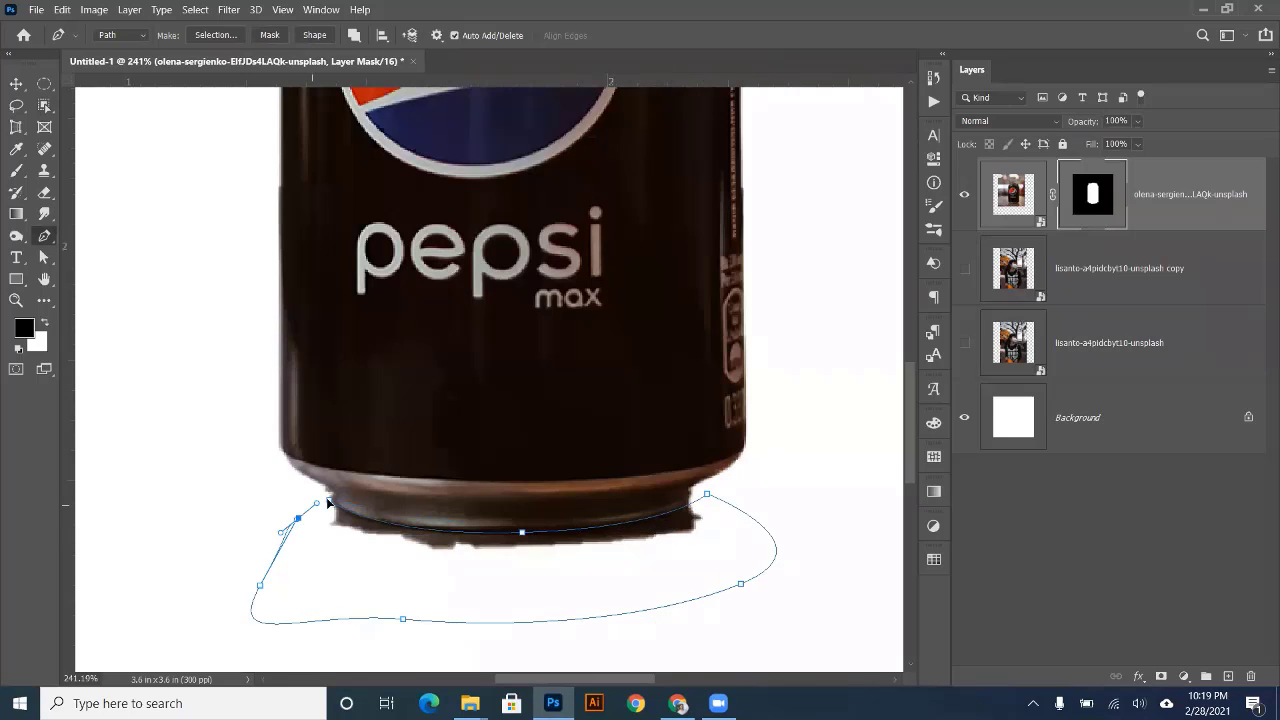
left_click(327, 501)
key("ctrl+Return")
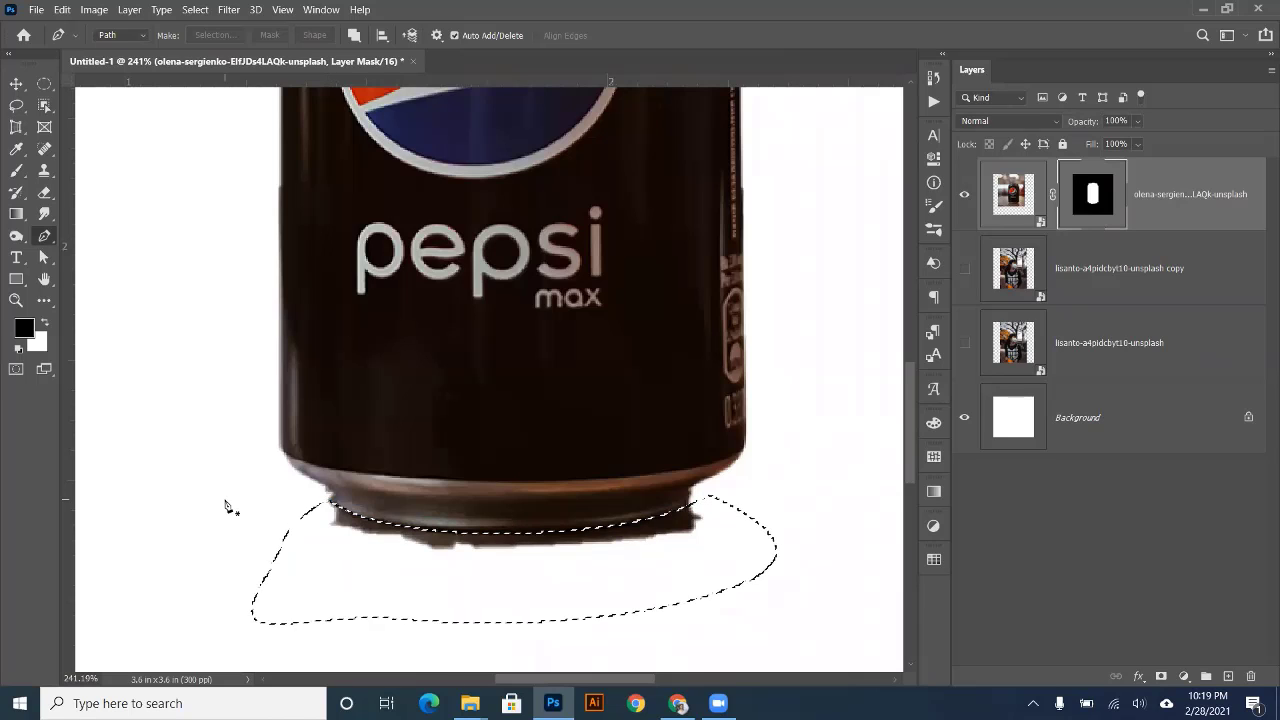
- Fill the selected area of the layer mask with black to hide the ragged base edge, and deselect
key("alt+BackSpace")
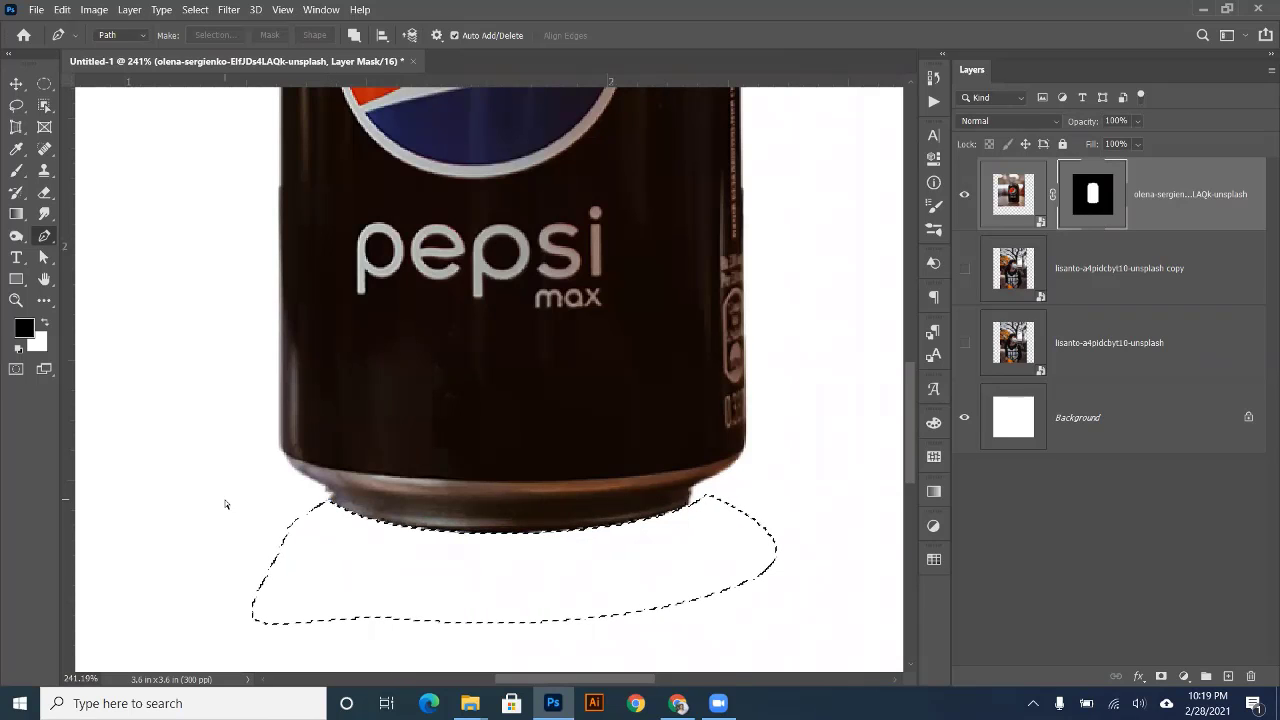
key("ctrl+d")
key("ctrl+0")
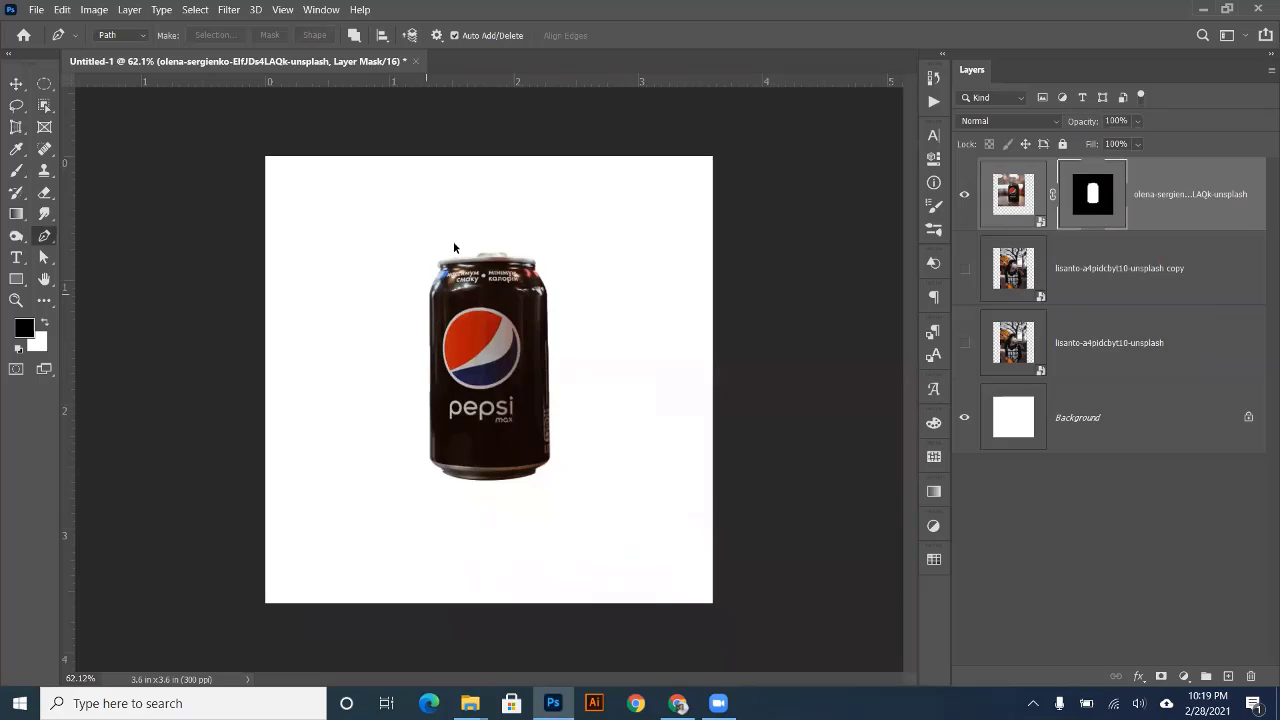
- Delete the masked can layer and the other image layers above the white Background
scroll(453, 241, "up", 4)
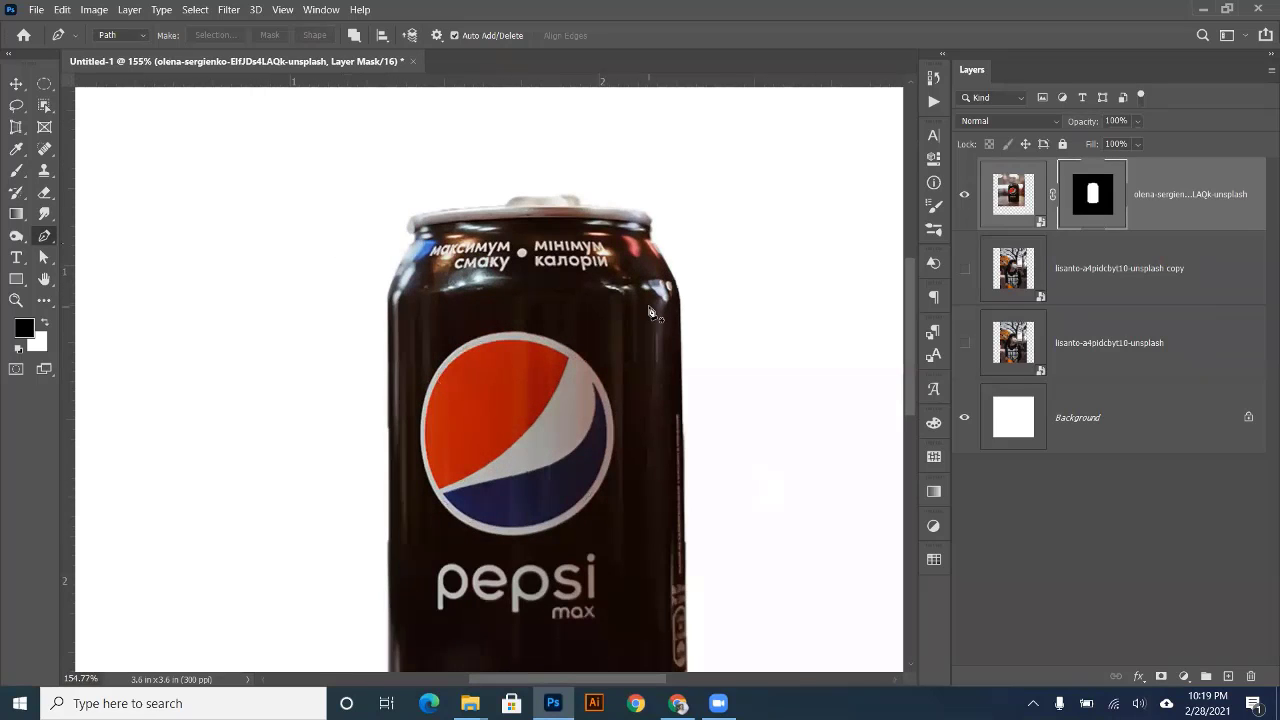
scroll(651, 305, "down", 3)
left_click_drag(1186, 182, 1244, 678)
left_click_drag(1120, 194, 1254, 676)
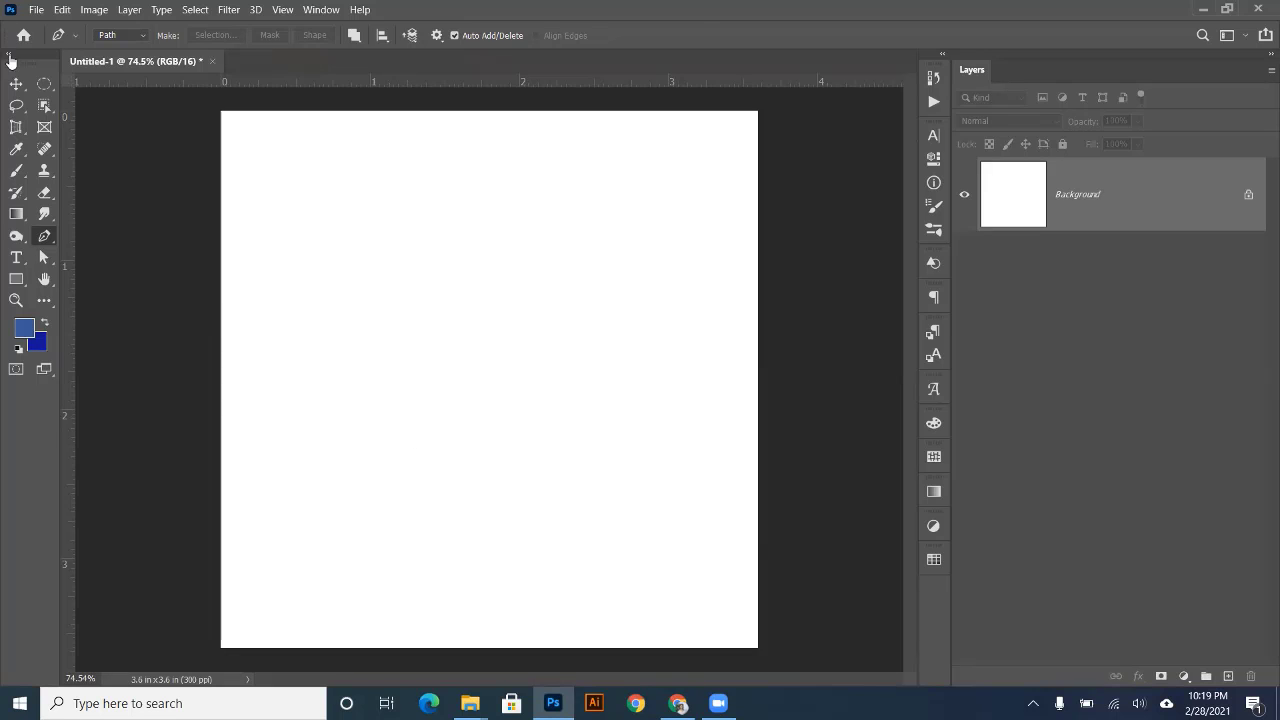
- Choose the Quick Selection tool and place the Pepsi can photo as a new layer on the blank canvas
left_click(16, 84)
left_click_drag(44, 105, 116, 108)
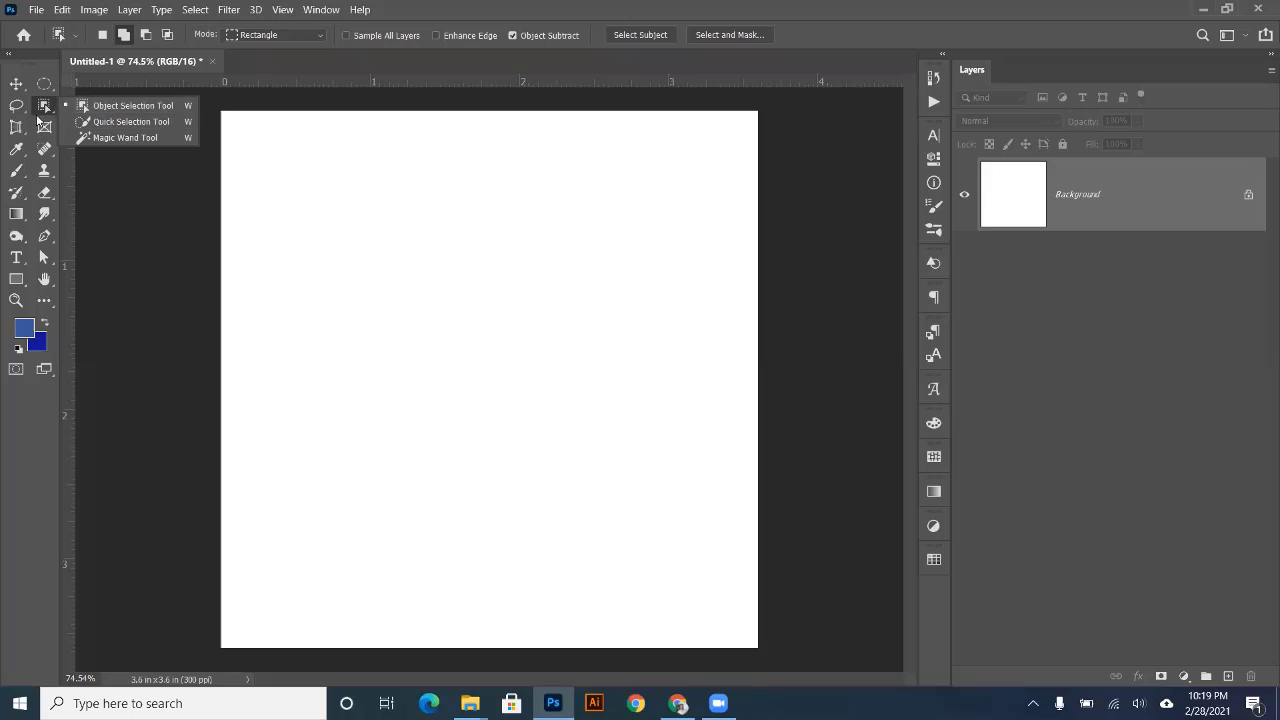
left_click(40, 112)
right_click(46, 108)
left_click(97, 124)
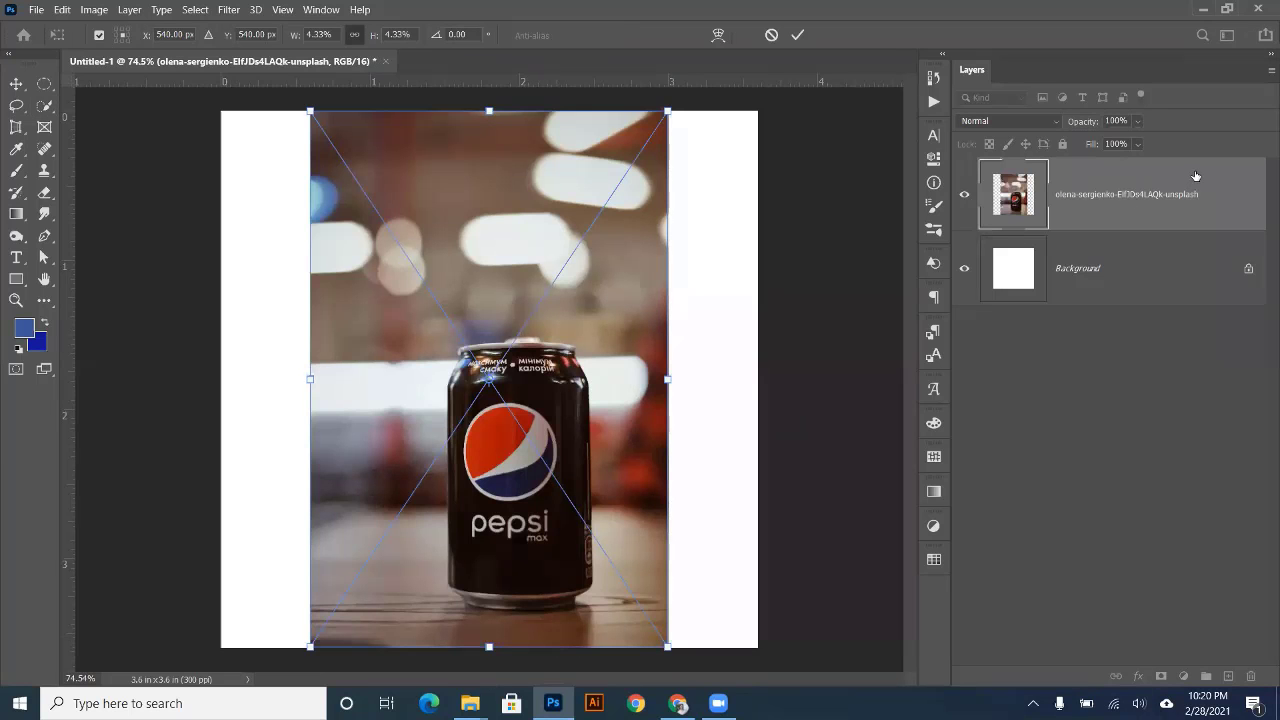
key("Return")
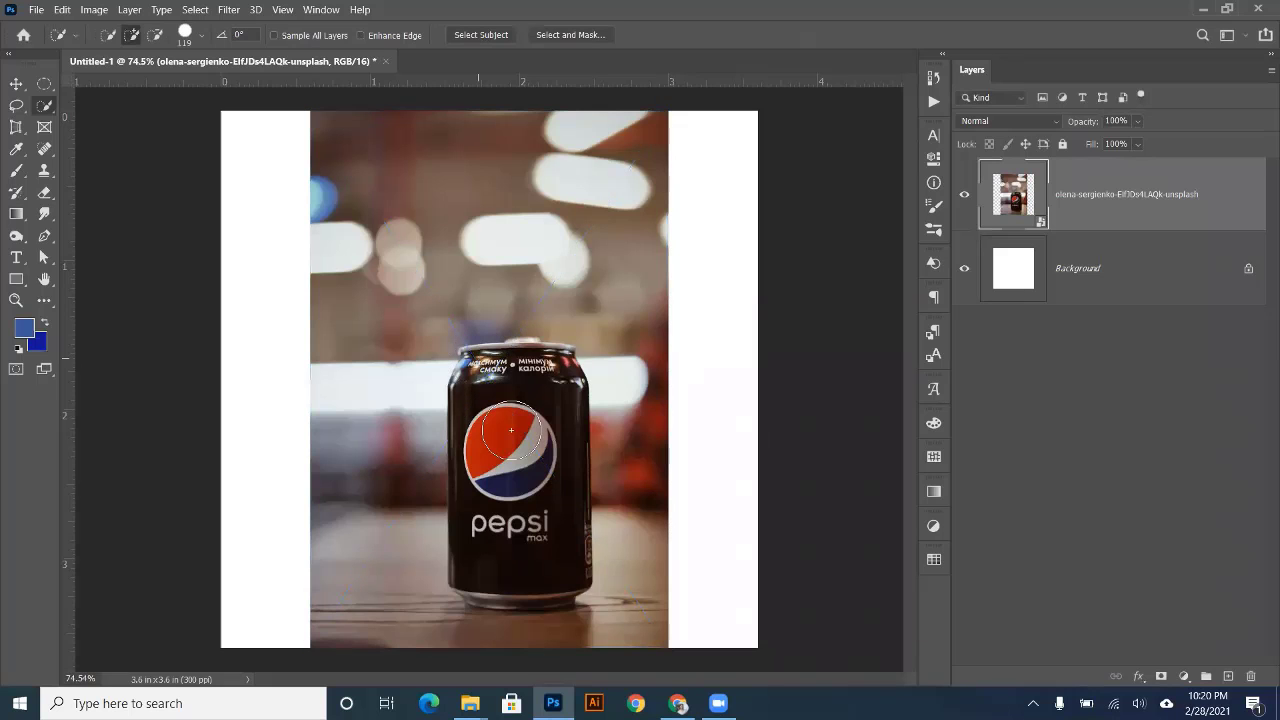
- Reduce the Quick Selection brush size to 53 and select the upper part of the can
left_click_drag(508, 412, 487, 416)
scroll(487, 416, "up", 5)
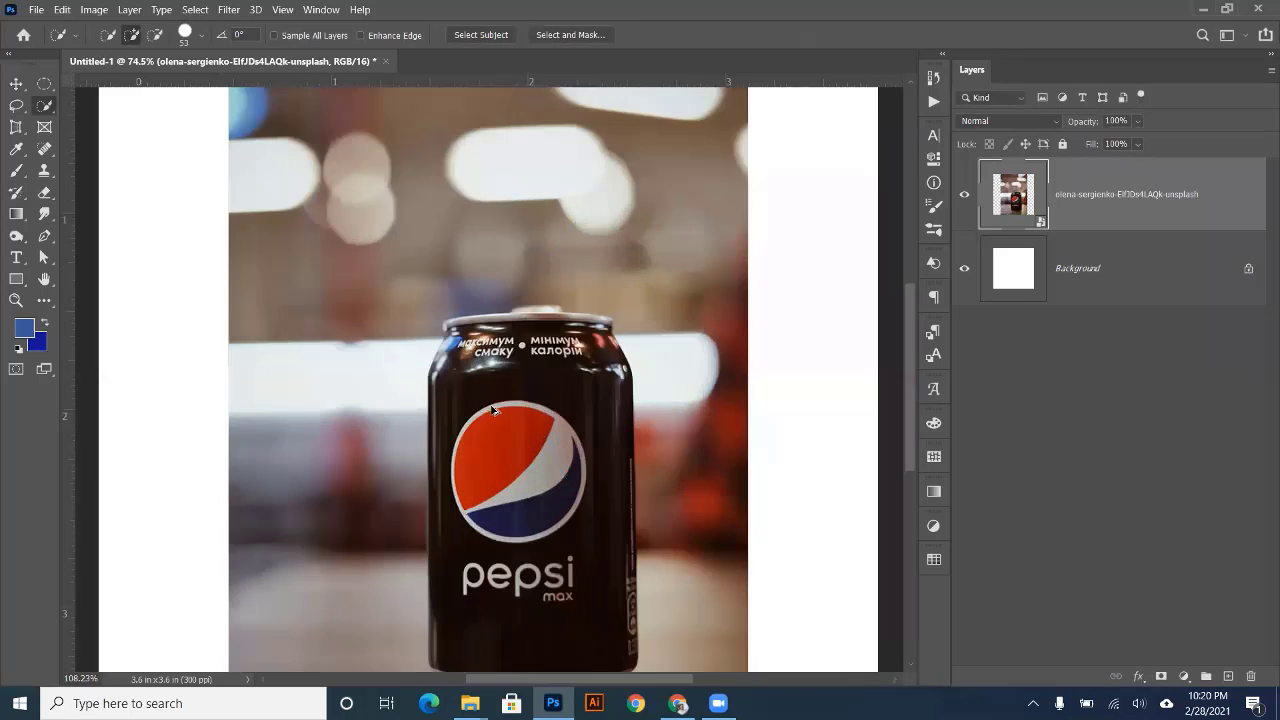
mouse_move(460, 318)
left_mouse_down()
mouse_move(440, 336)
mouse_move(425, 505)
mouse_move(540, 357)
mouse_move(462, 296)
mouse_move(655, 305)
mouse_move(631, 305)
left_mouse_up()
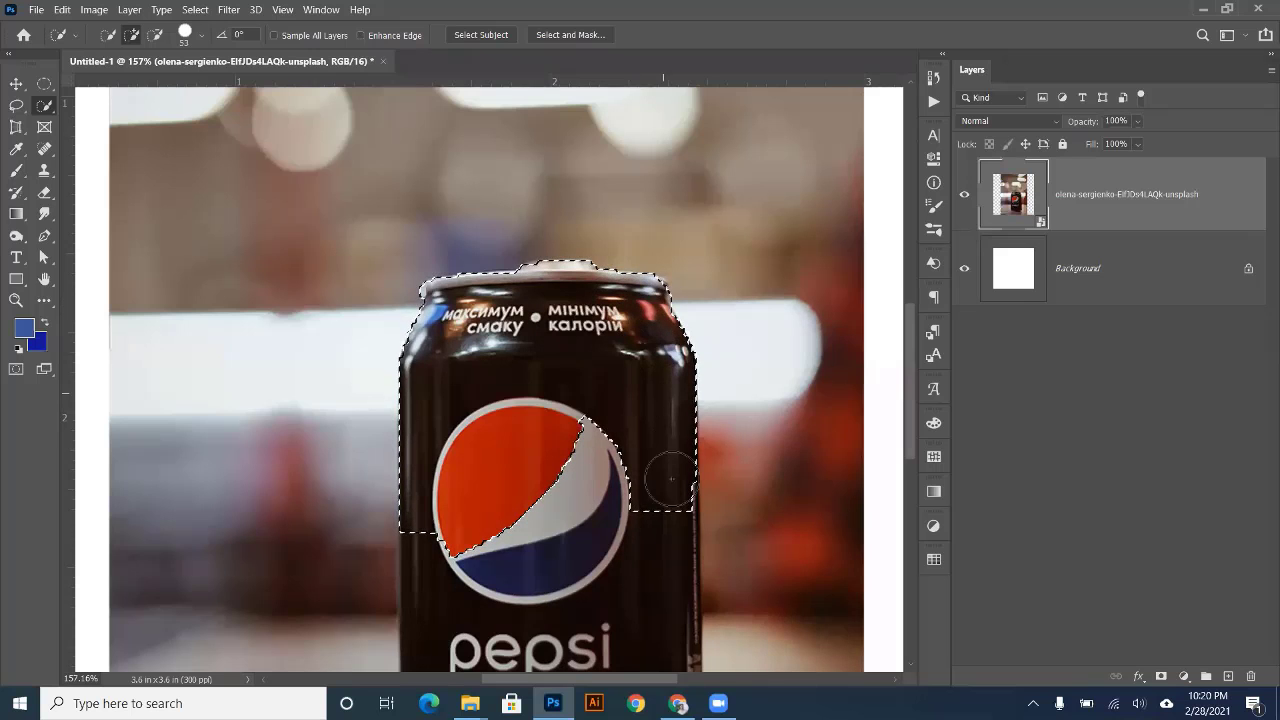
- Extend the selection down the can to include the whole logo, the lettering and the bottom rim, undoing stray strokes
left_click_drag(671, 477, 682, 590)
mouse_move(622, 491)
left_mouse_down()
mouse_move(581, 184)
mouse_move(543, 271)
left_mouse_up()
mouse_move(381, 455)
left_mouse_down()
mouse_move(426, 491)
mouse_move(561, 497)
mouse_move(600, 485)
mouse_move(615, 473)
mouse_move(614, 300)
left_mouse_up()
key("ctrl+z")
key("ctrl+z")
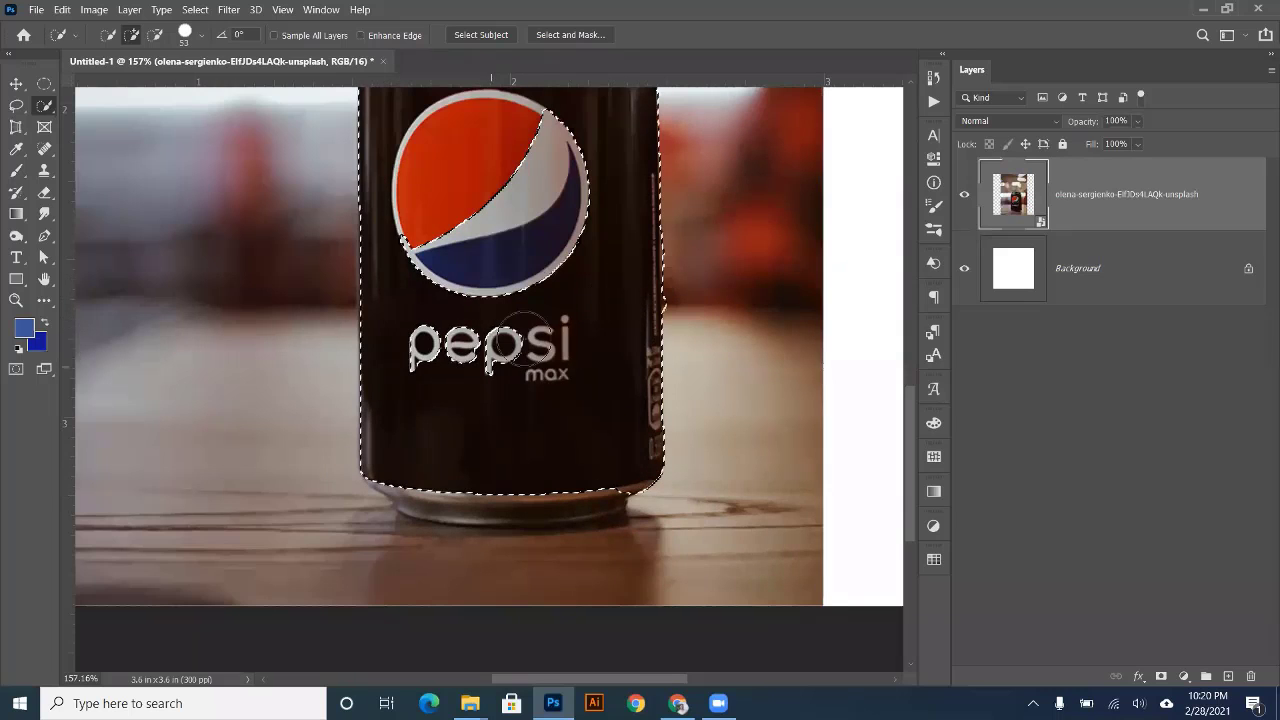
mouse_move(522, 338)
left_mouse_down()
mouse_move(485, 373)
mouse_move(417, 355)
mouse_move(462, 268)
mouse_move(485, 177)
mouse_move(564, 181)
left_mouse_up()
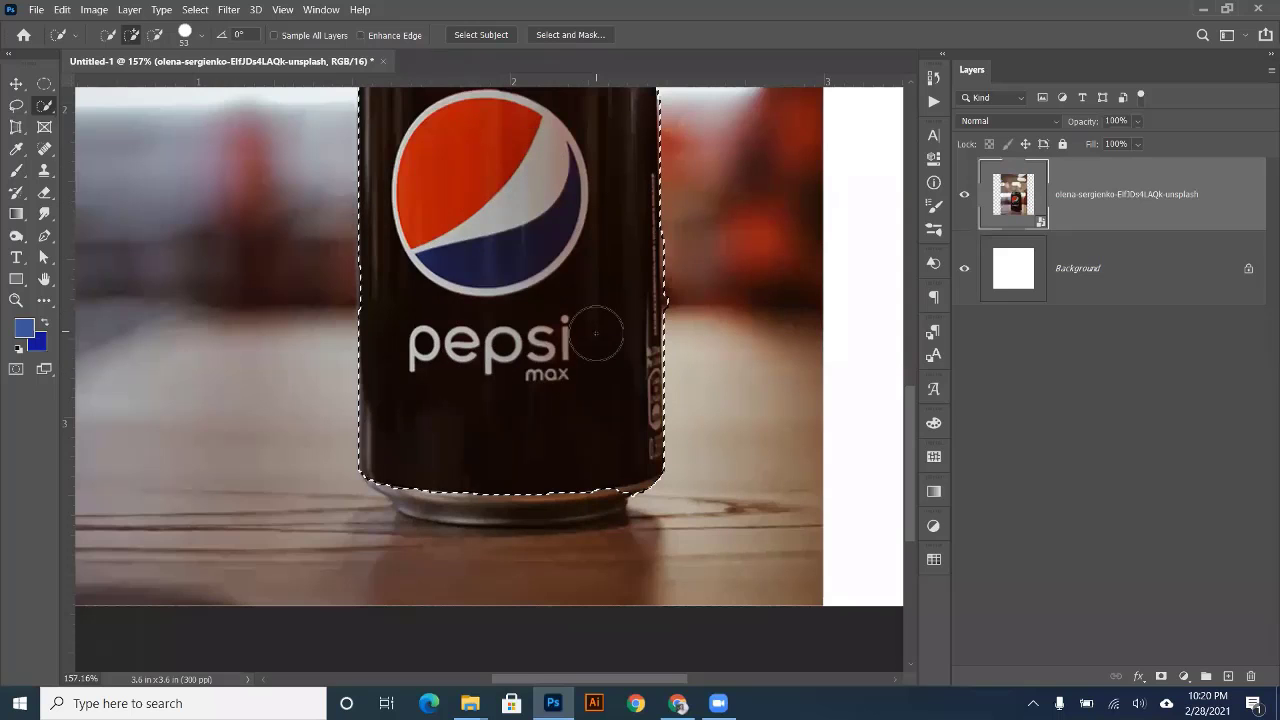
mouse_move(543, 406)
left_mouse_down()
mouse_move(503, 482)
mouse_move(449, 499)
mouse_move(400, 466)
left_mouse_up()
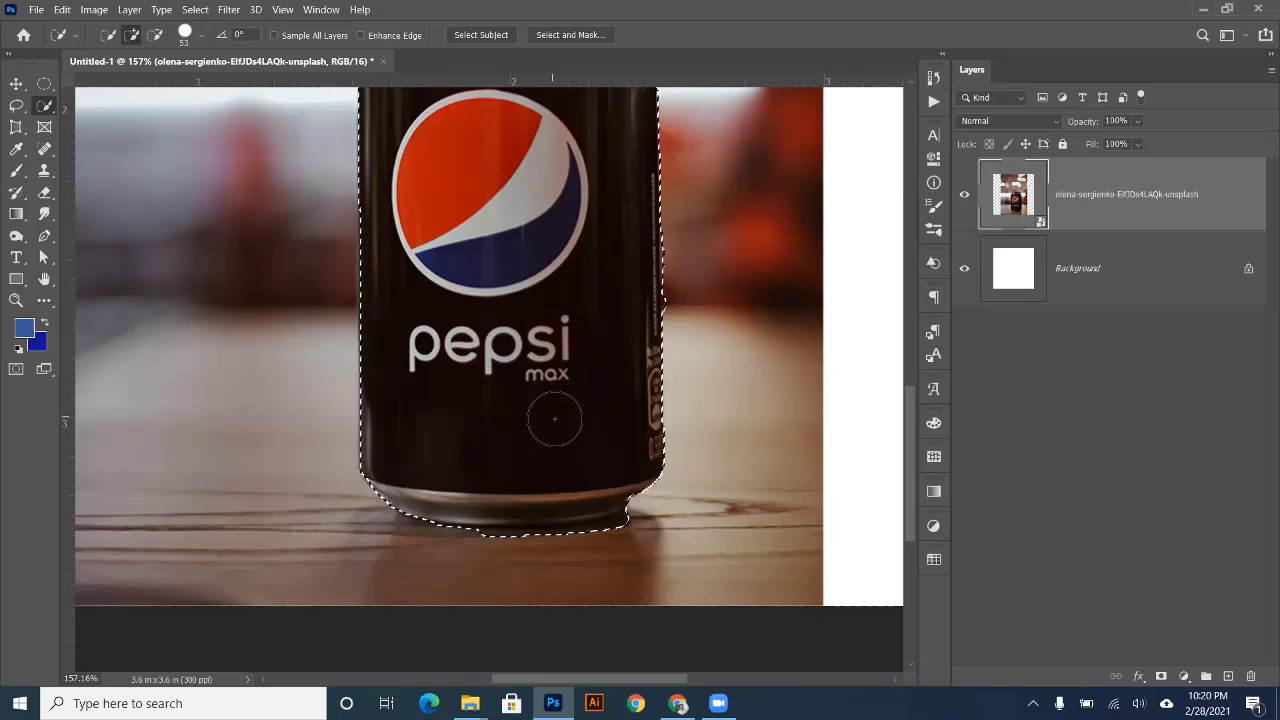
scroll(551, 420, "up", 5)
scroll(507, 261, "up", 2)
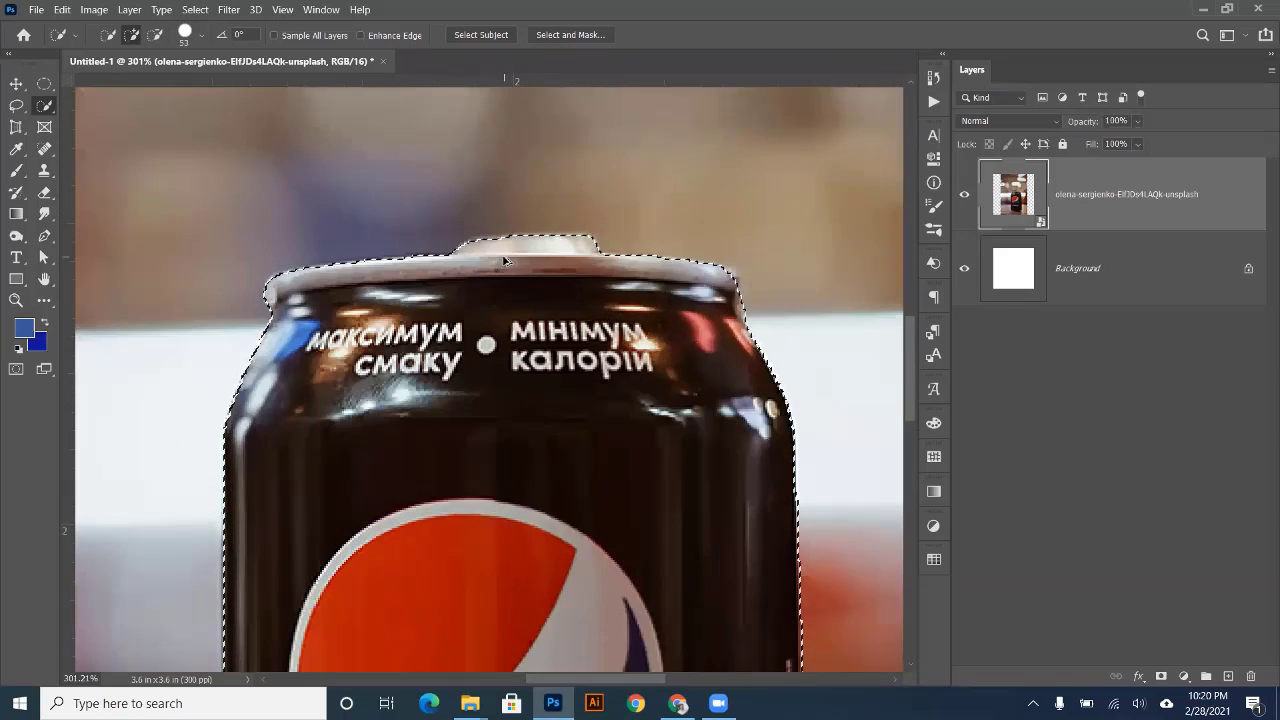
scroll(500, 262, "down", 3)
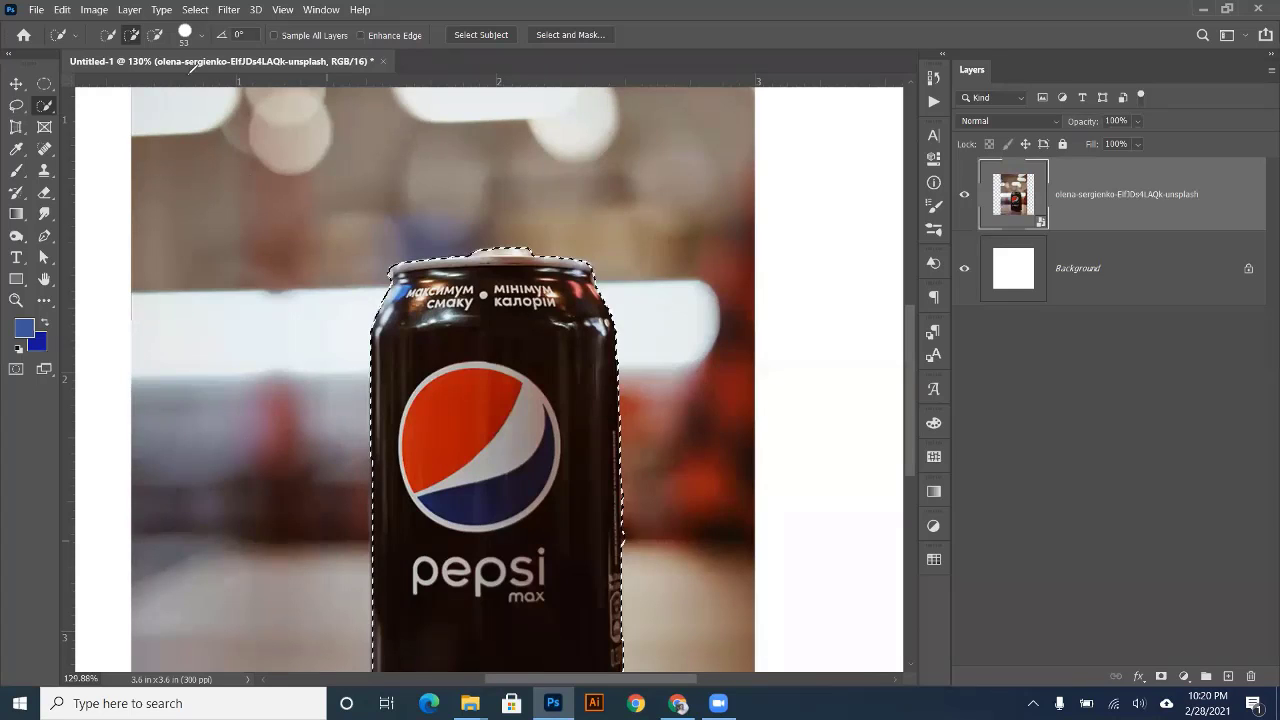
left_click_drag(312, 252, 162, 50)
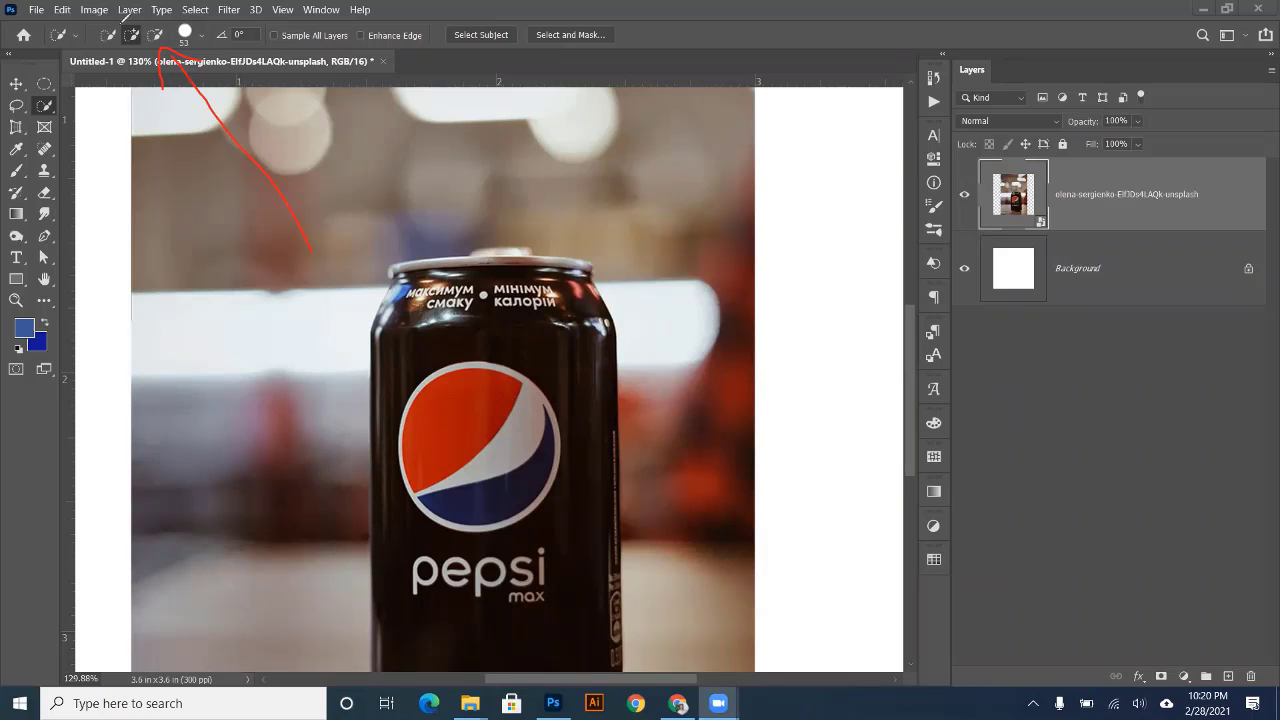
left_click_drag(123, 18, 158, 28)
left_click(831, 133)
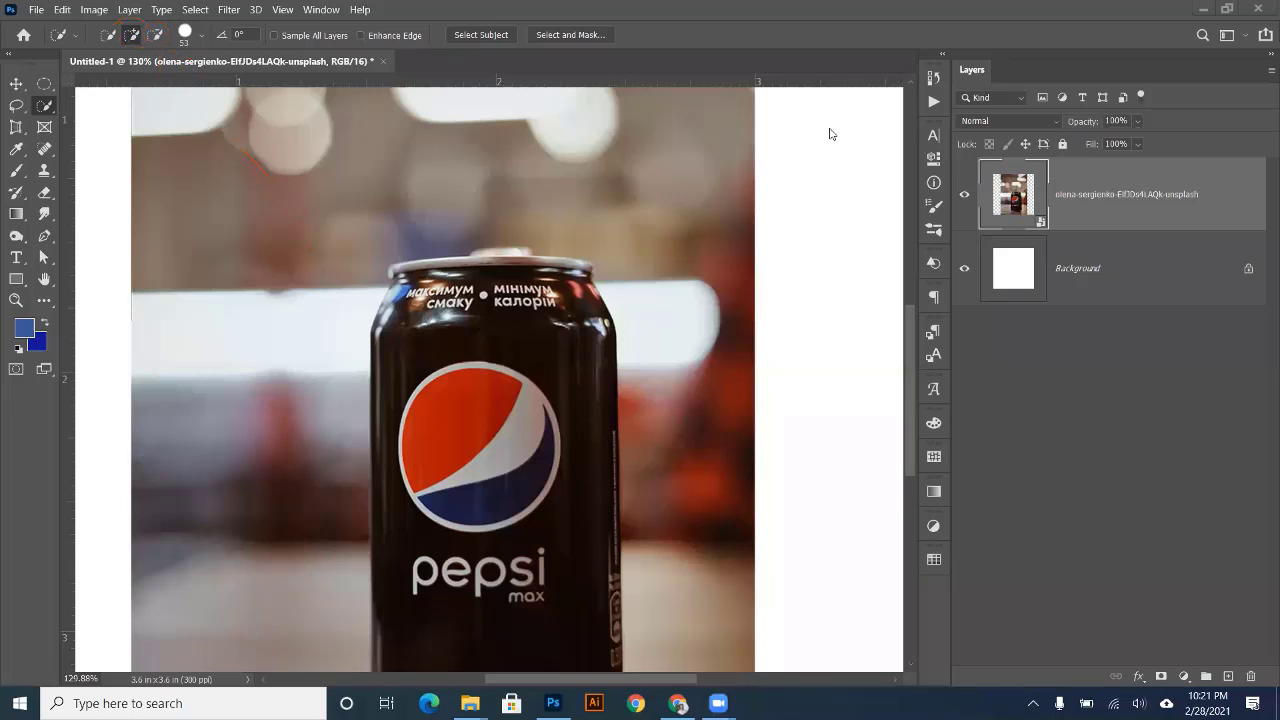
- Add the bright light patch beside the can to the selection, and remove it again using the Subtract from selection mode
left_click(504, 331)
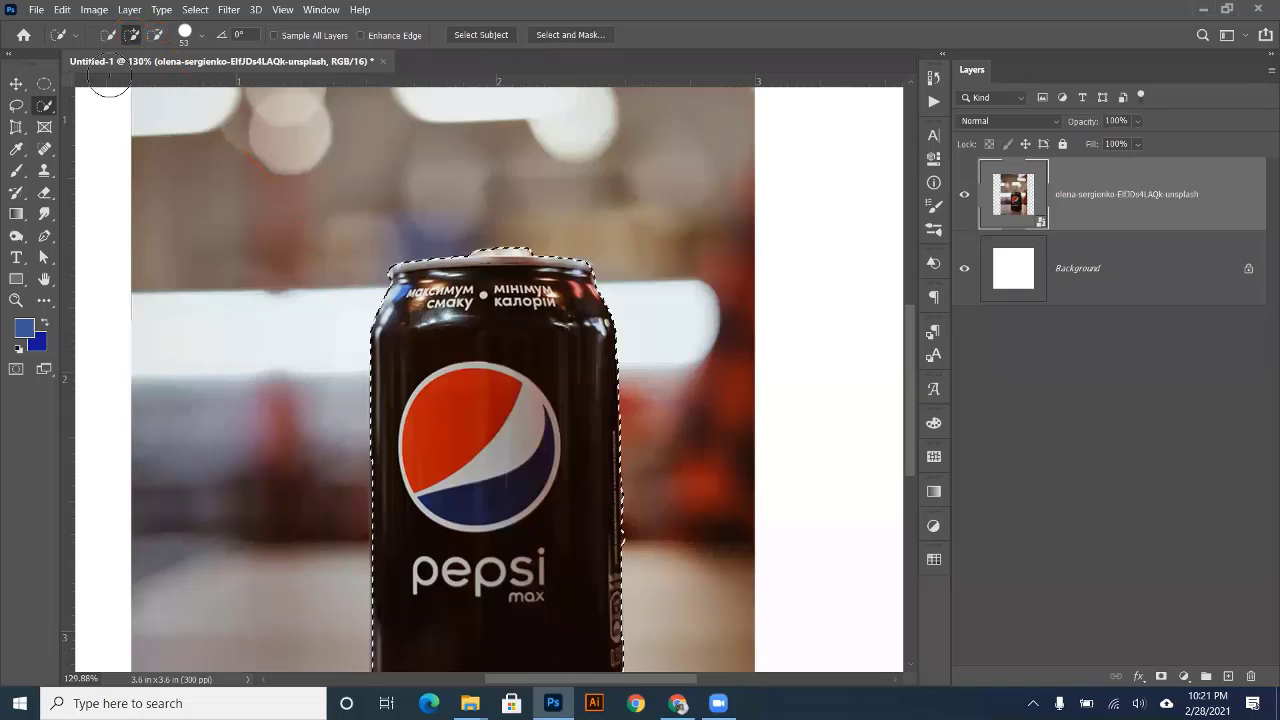
left_click(594, 343)
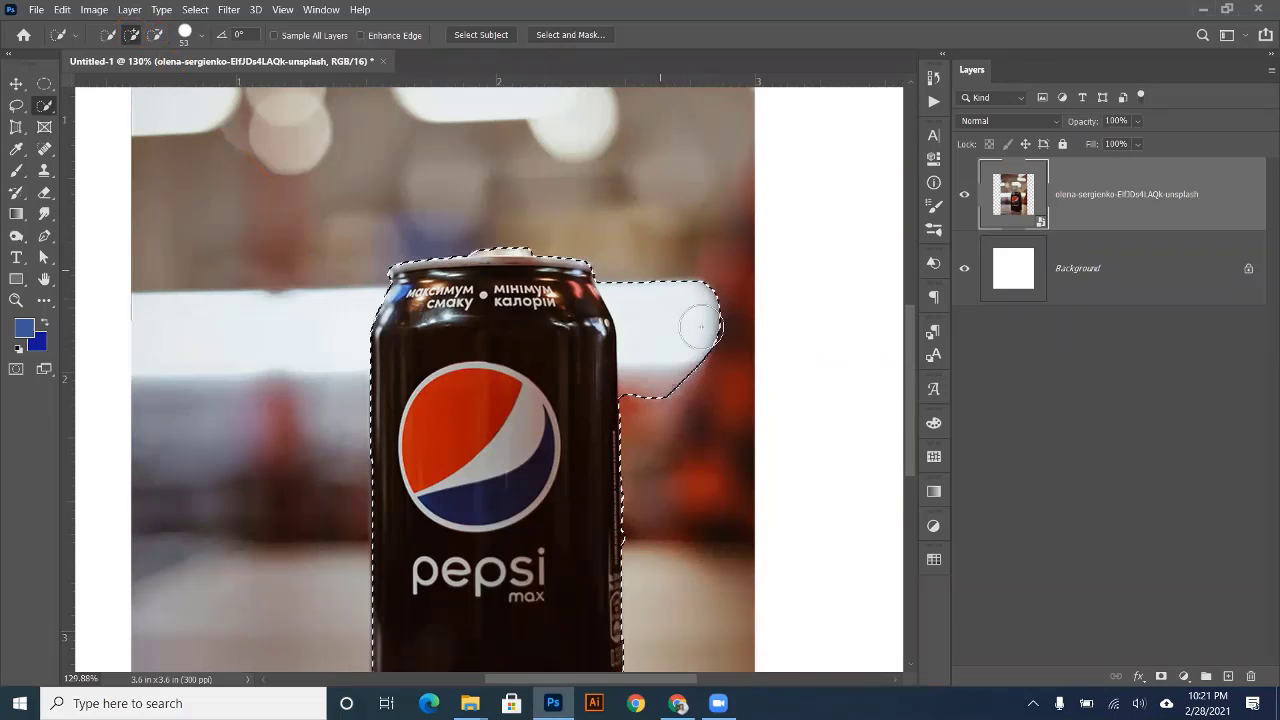
left_click(155, 36)
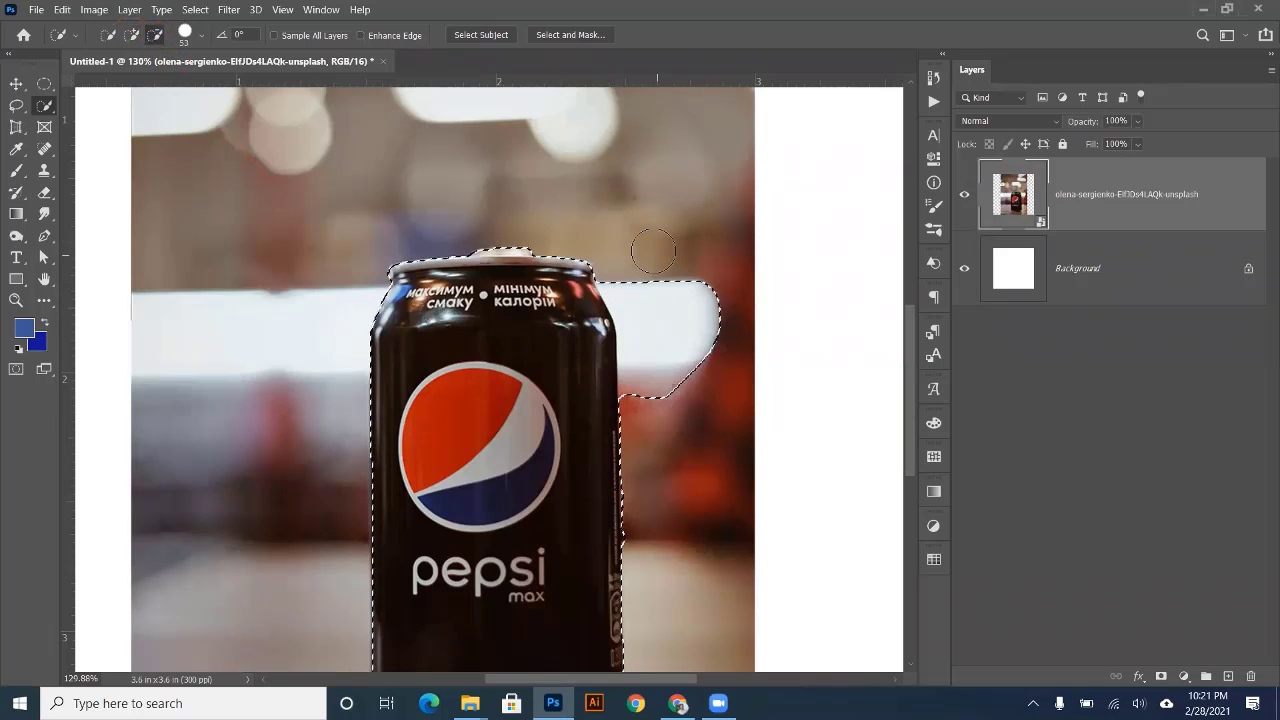
mouse_move(648, 258)
left_mouse_down()
mouse_move(703, 329)
mouse_move(700, 364)
mouse_move(702, 319)
mouse_move(637, 254)
mouse_move(656, 305)
mouse_move(628, 271)
mouse_move(637, 319)
left_mouse_up()
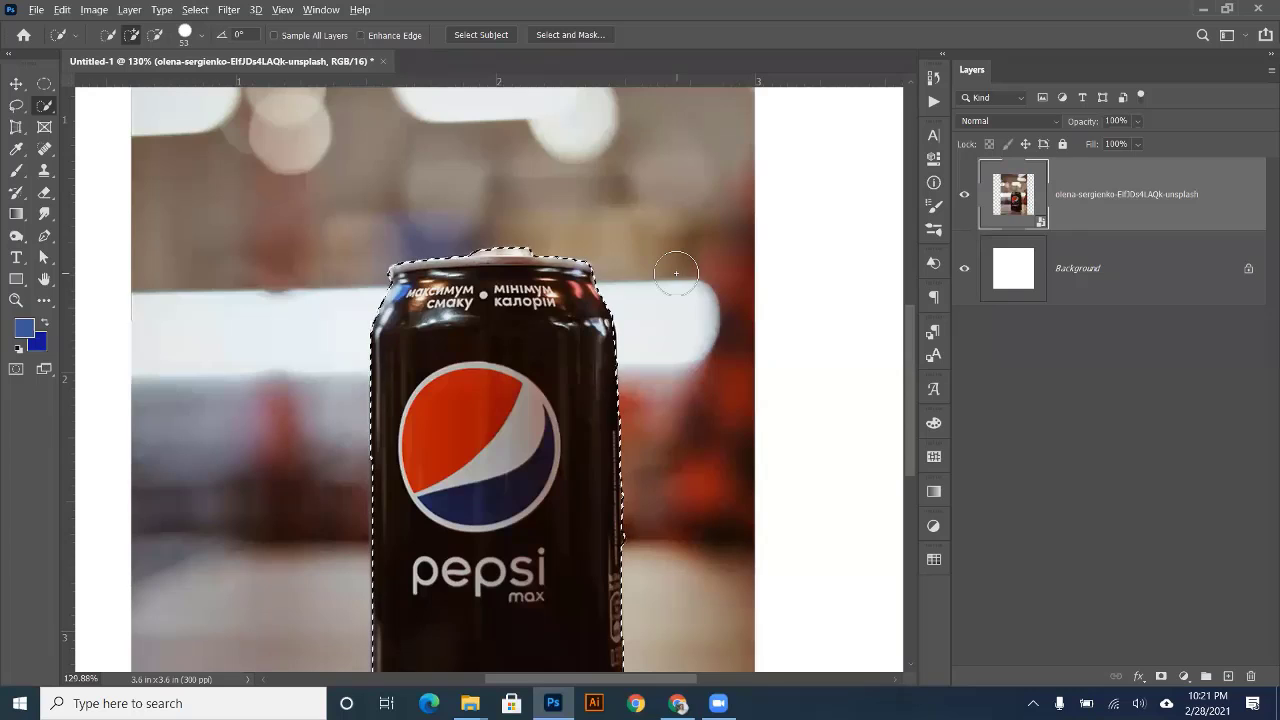
- Extend the selection onto the white background light at the can's shoulder again, and subtract it by temporarily switching the brush mode
key("alt")
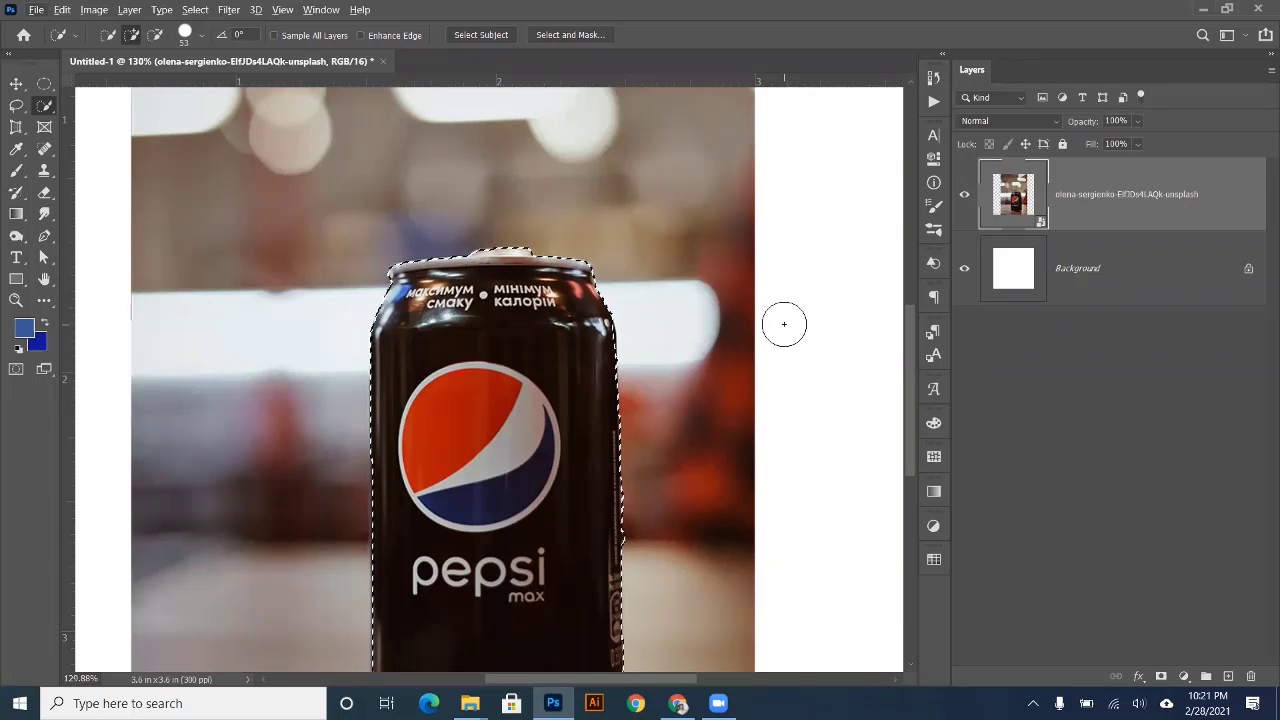
key("alt")
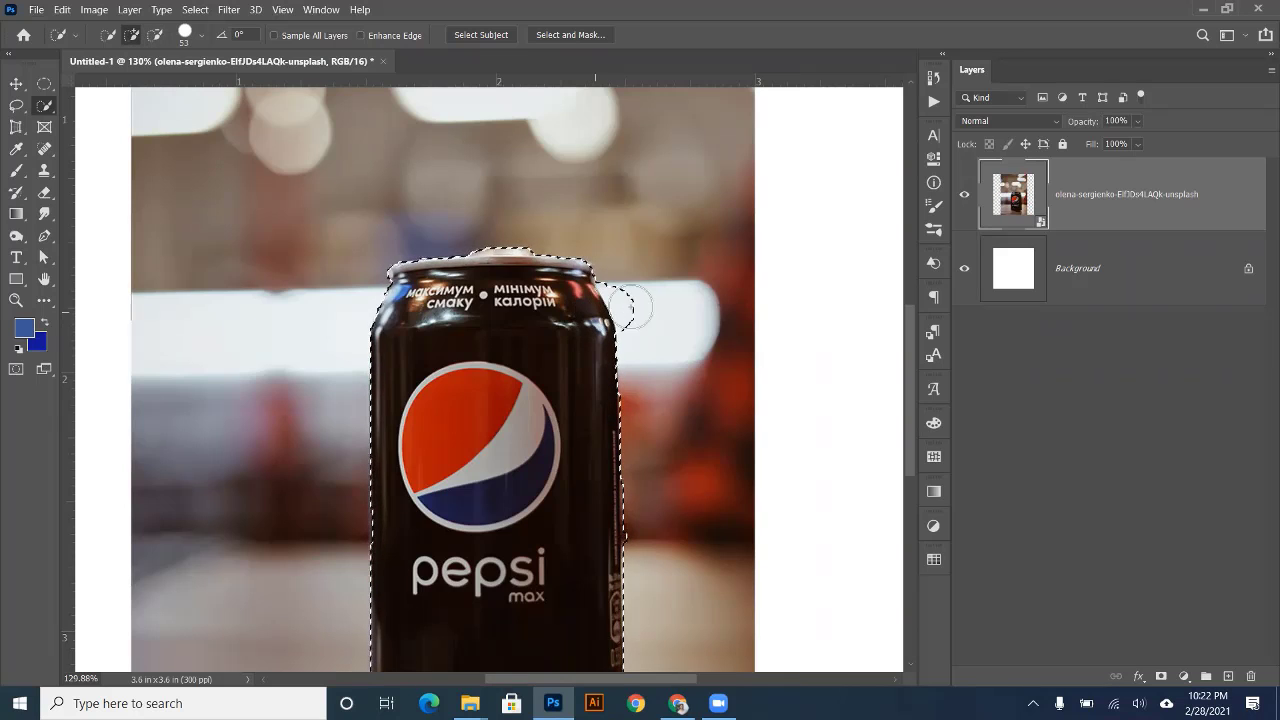
mouse_move(630, 310)
left_mouse_down()
mouse_move(686, 320)
mouse_move(691, 337)
mouse_move(673, 300)
left_mouse_up()
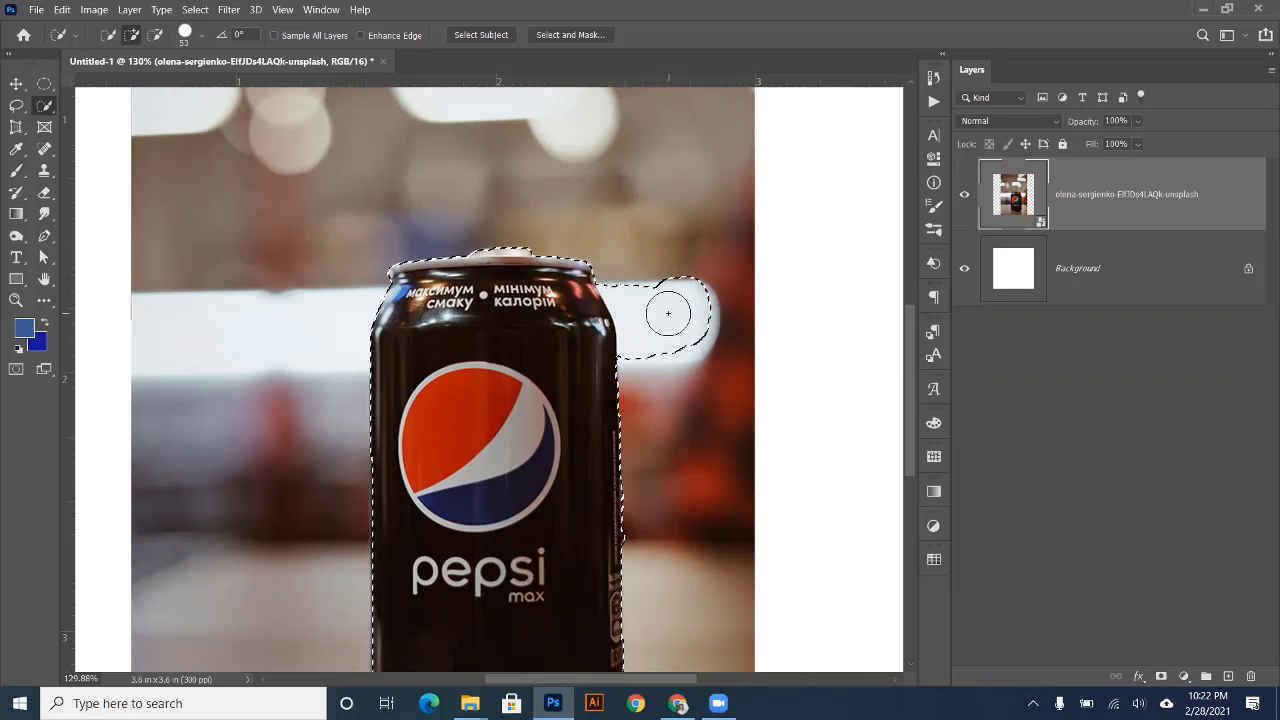
key("alt")
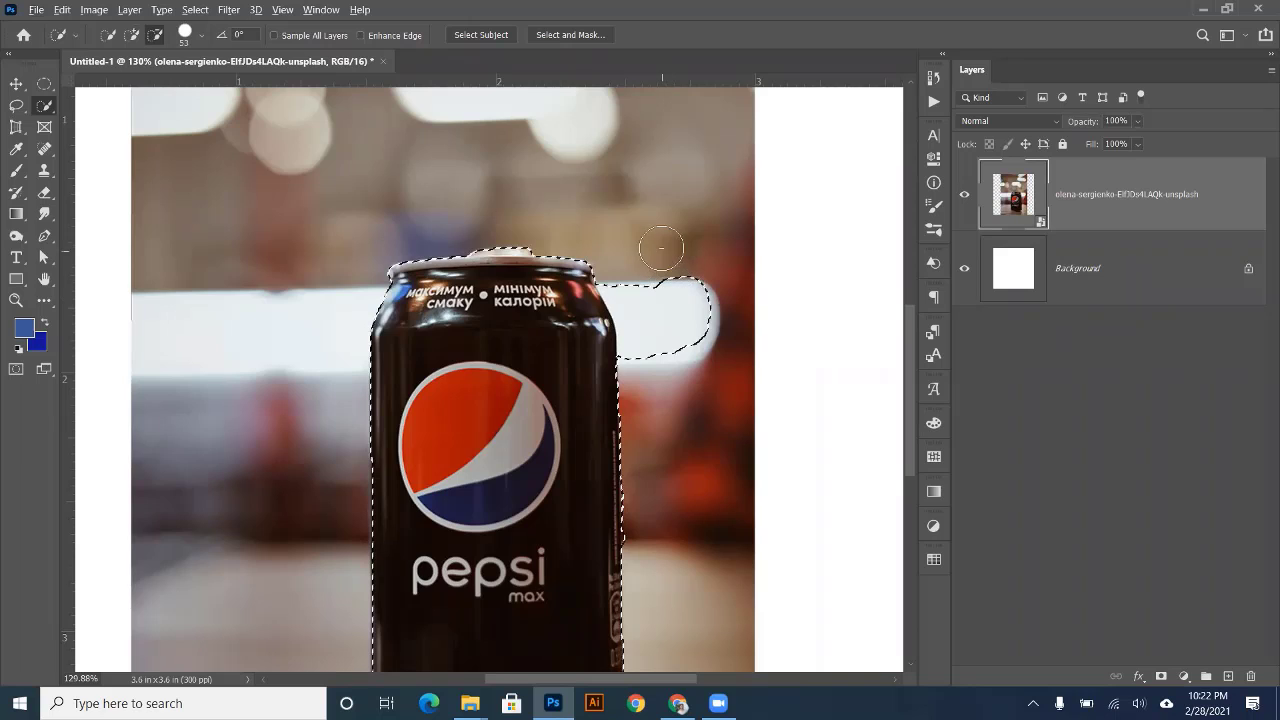
mouse_move(661, 248)
left_mouse_down()
mouse_move(705, 354)
mouse_move(641, 241)
mouse_move(680, 350)
left_mouse_up()
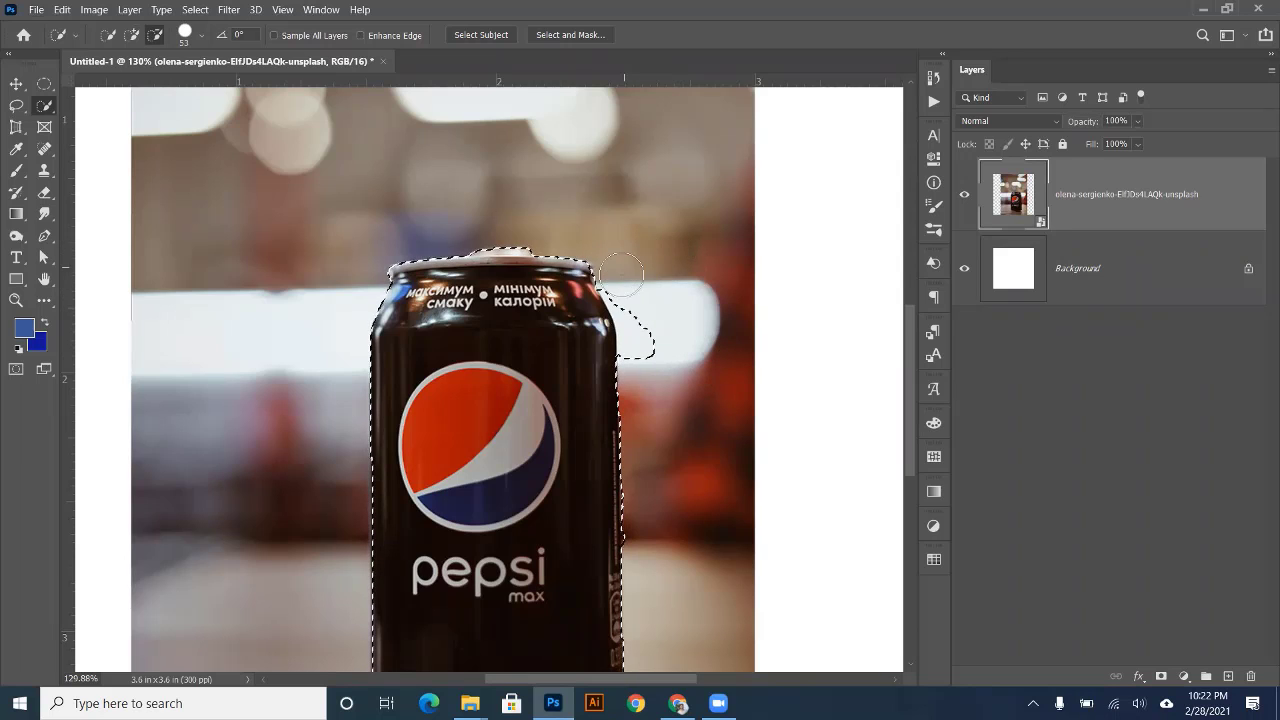
left_click_drag(621, 273, 641, 338)
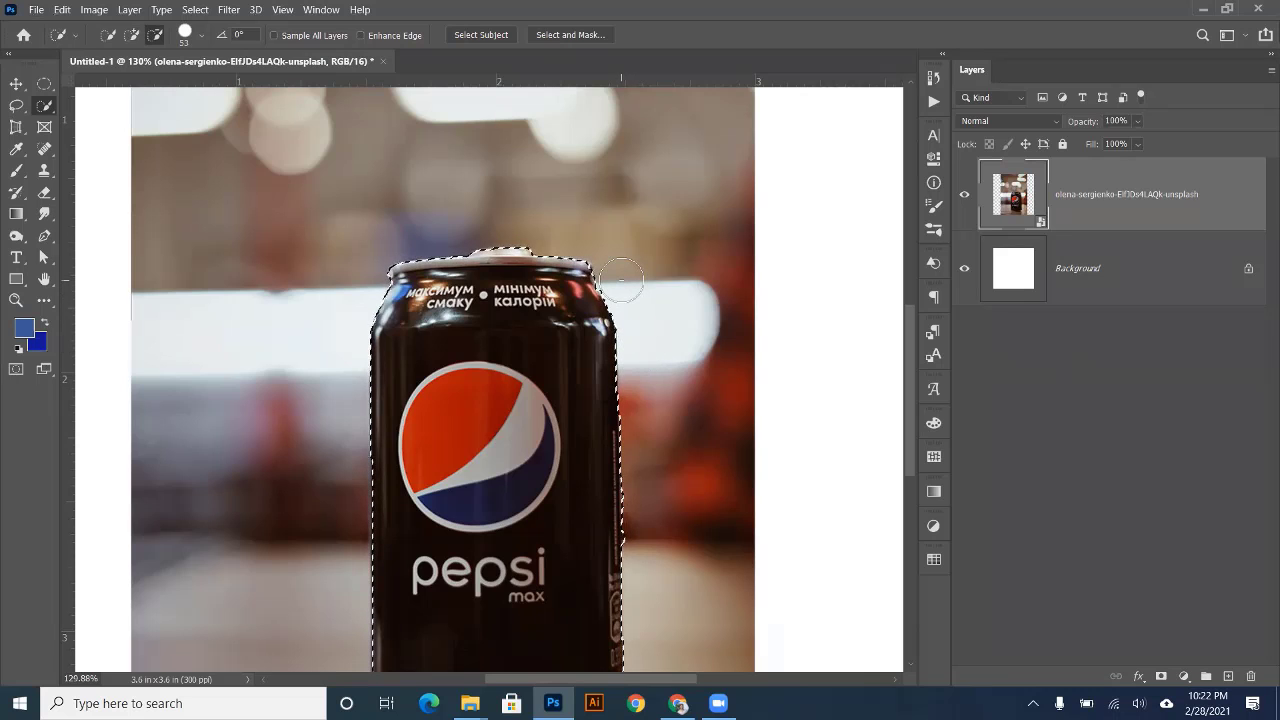
- Refine the selection along the can's bottom rim, subtracting the spill onto the table and adding the missing edge of the rim
scroll(636, 311, "down", 3)
scroll(636, 311, "down", 3)
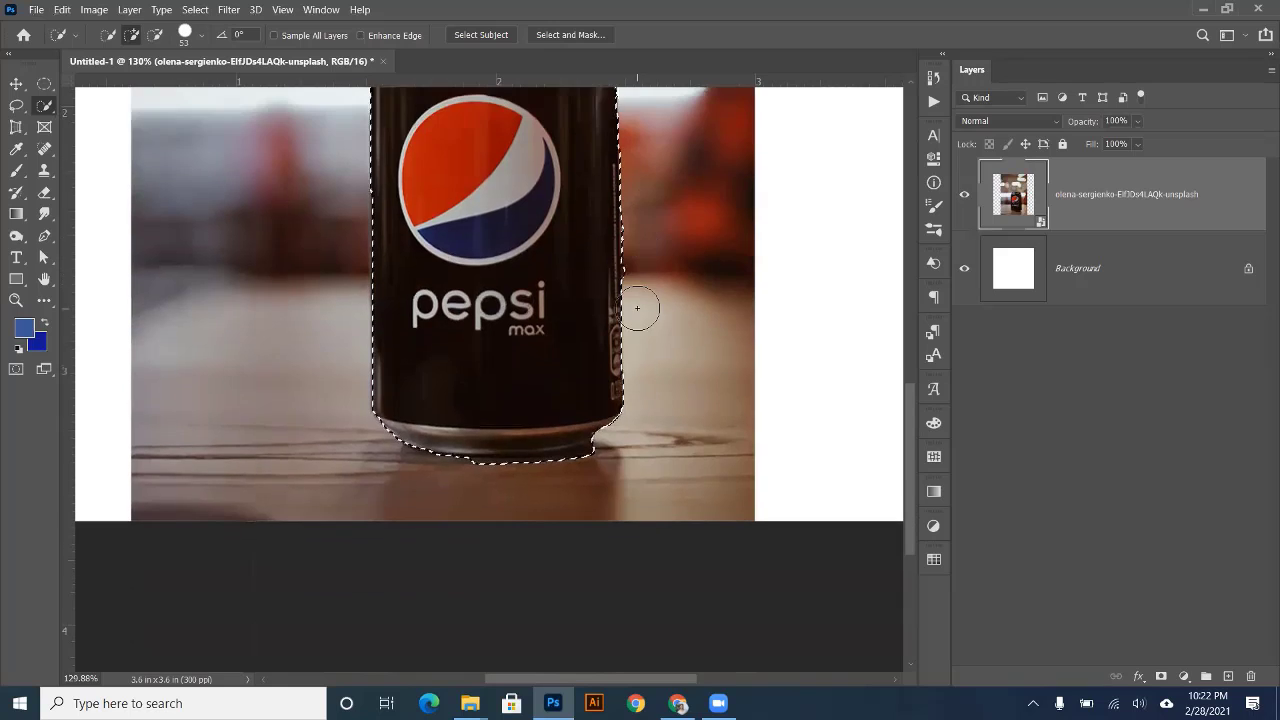
key("alt")
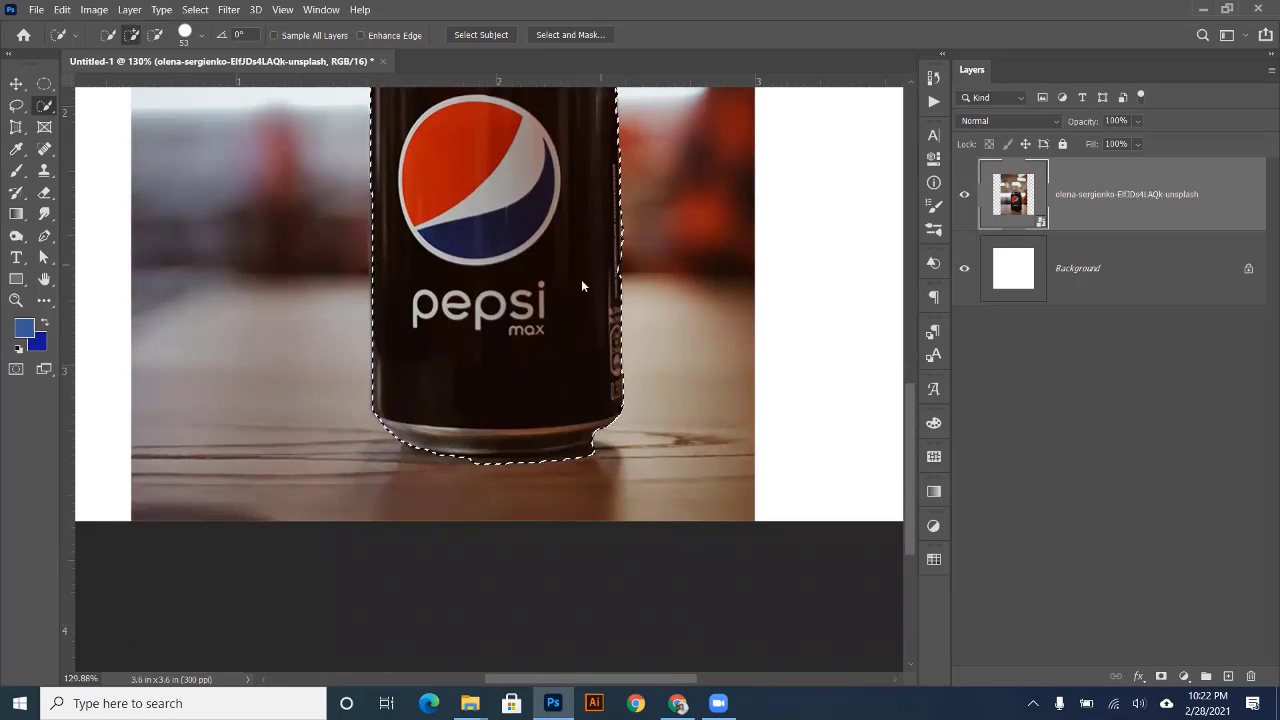
scroll(550, 297, "up", 1)
scroll(550, 297, "up", 1)
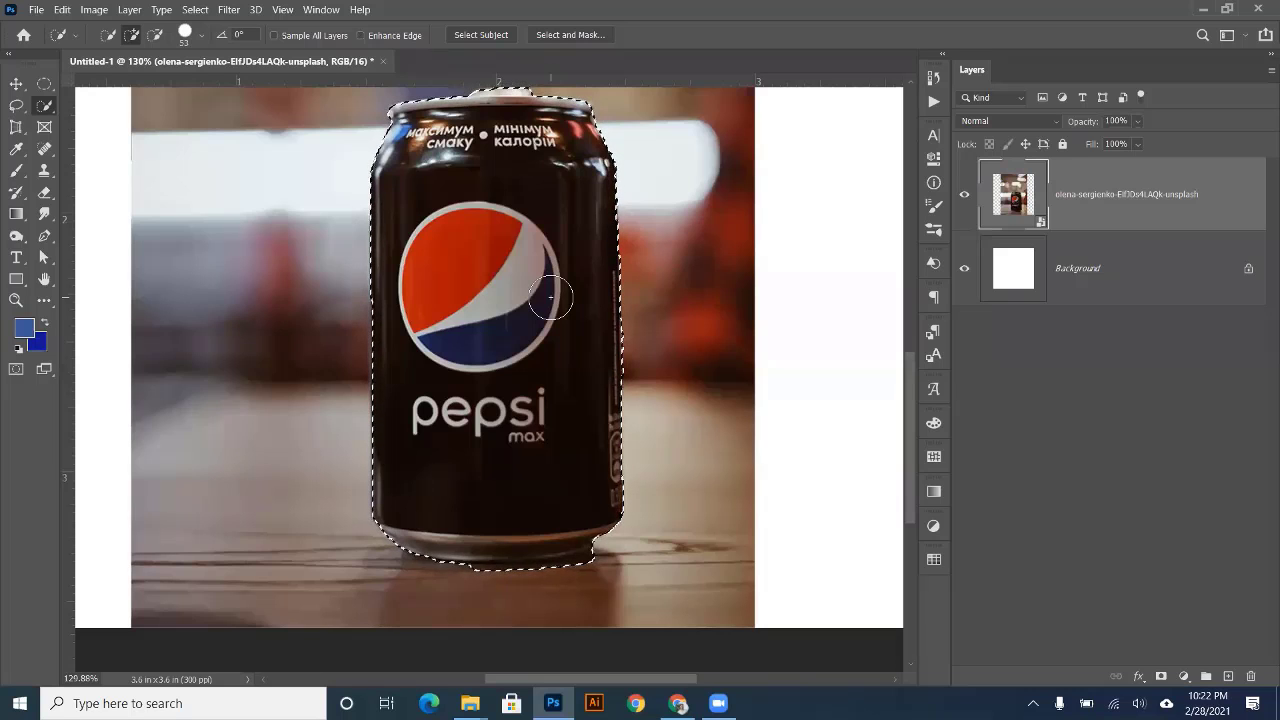
scroll(545, 298, "up", 2)
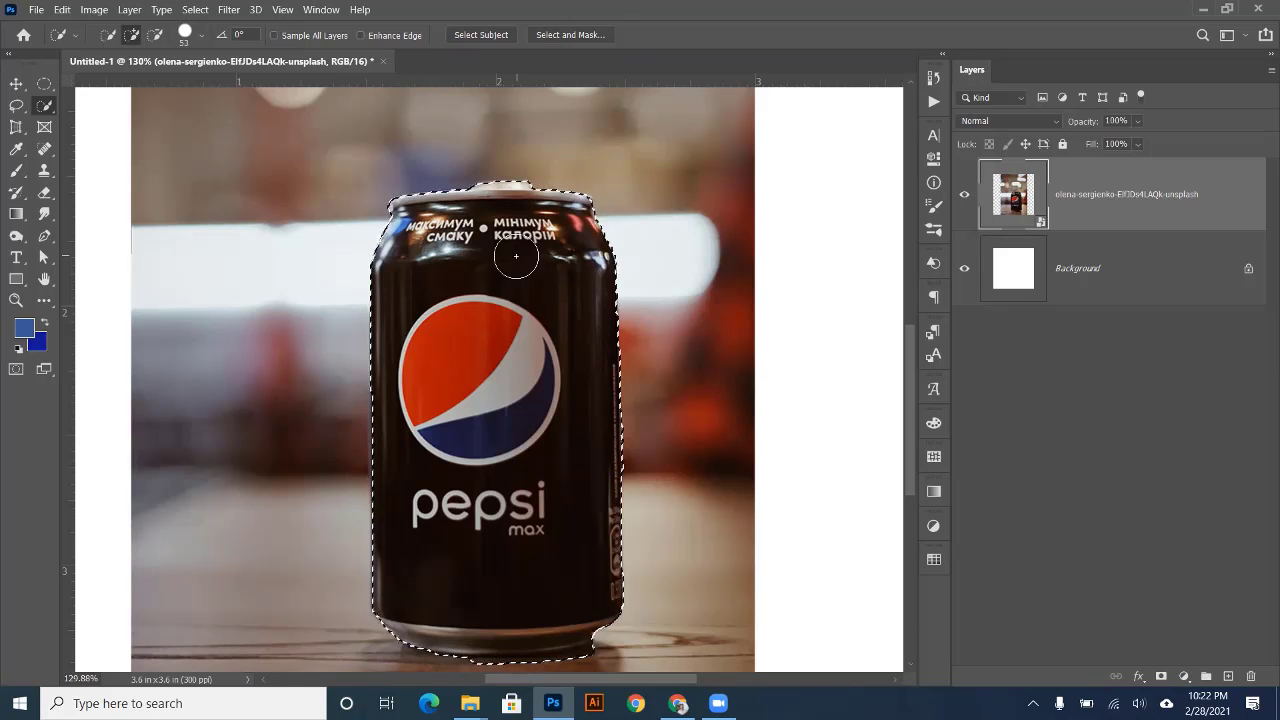
scroll(541, 351, "down", 3)
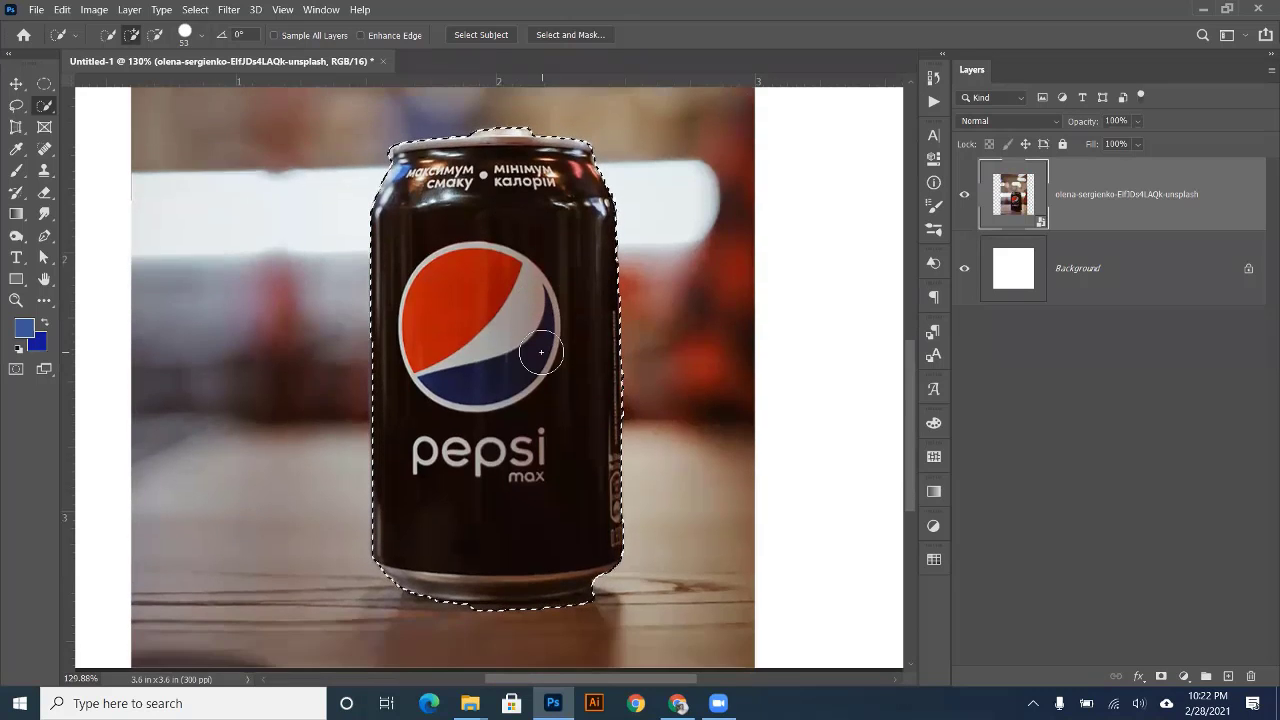
left_click(596, 580, "alt")
left_click_drag(544, 587, 446, 585)
left_click_drag(555, 585, 603, 573)
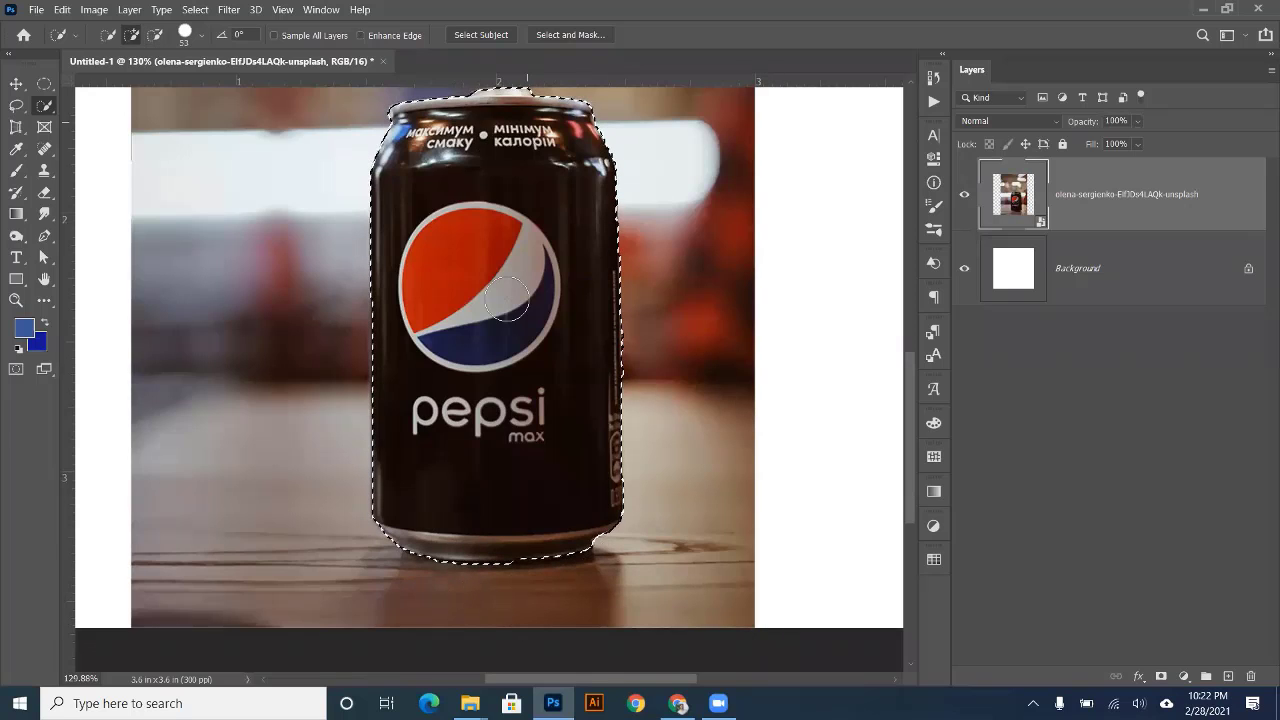
- Add a layer mask to the photo layer from the can selection to hide the background
scroll(530, 400, "up", 2)
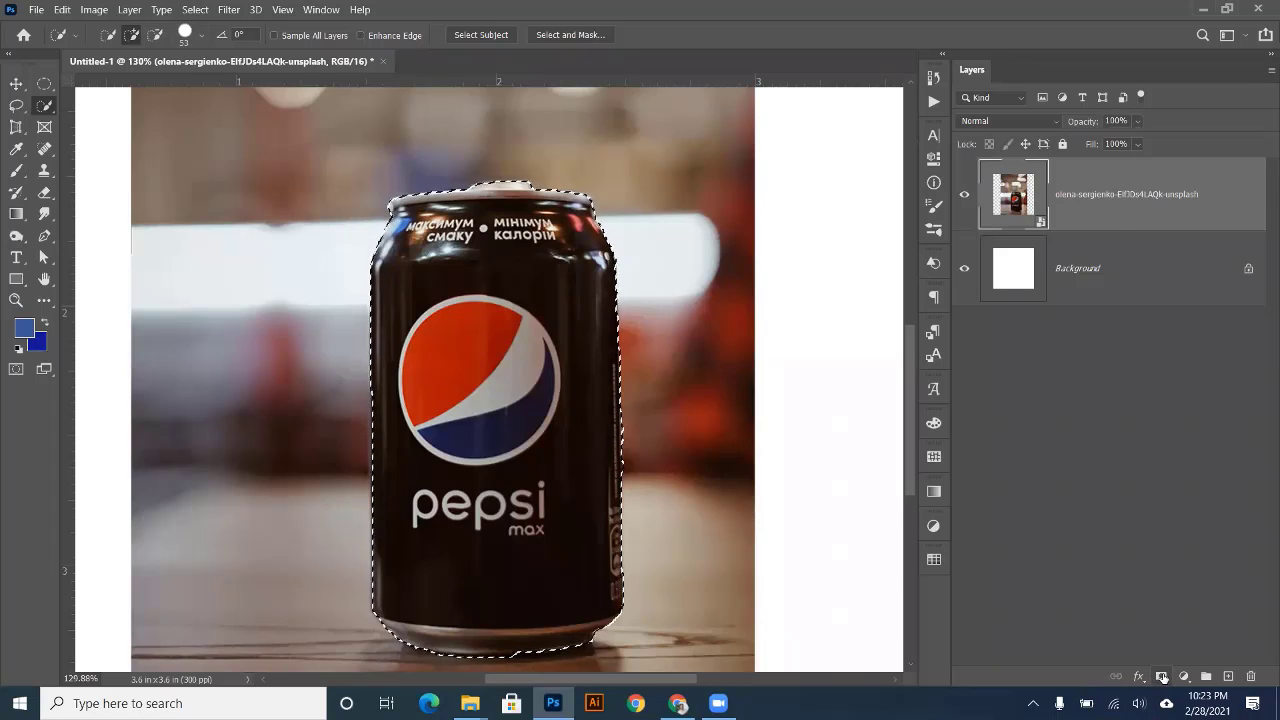
left_click(1161, 676)
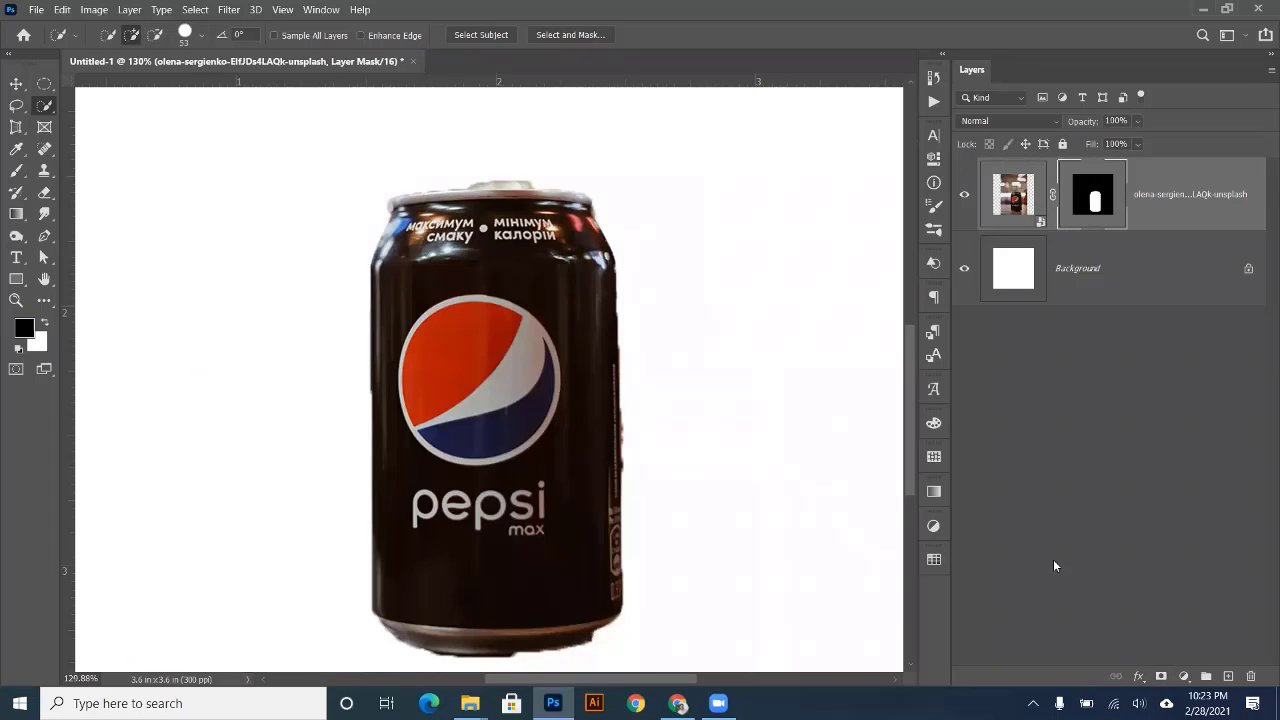
scroll(576, 398, "down", 4)
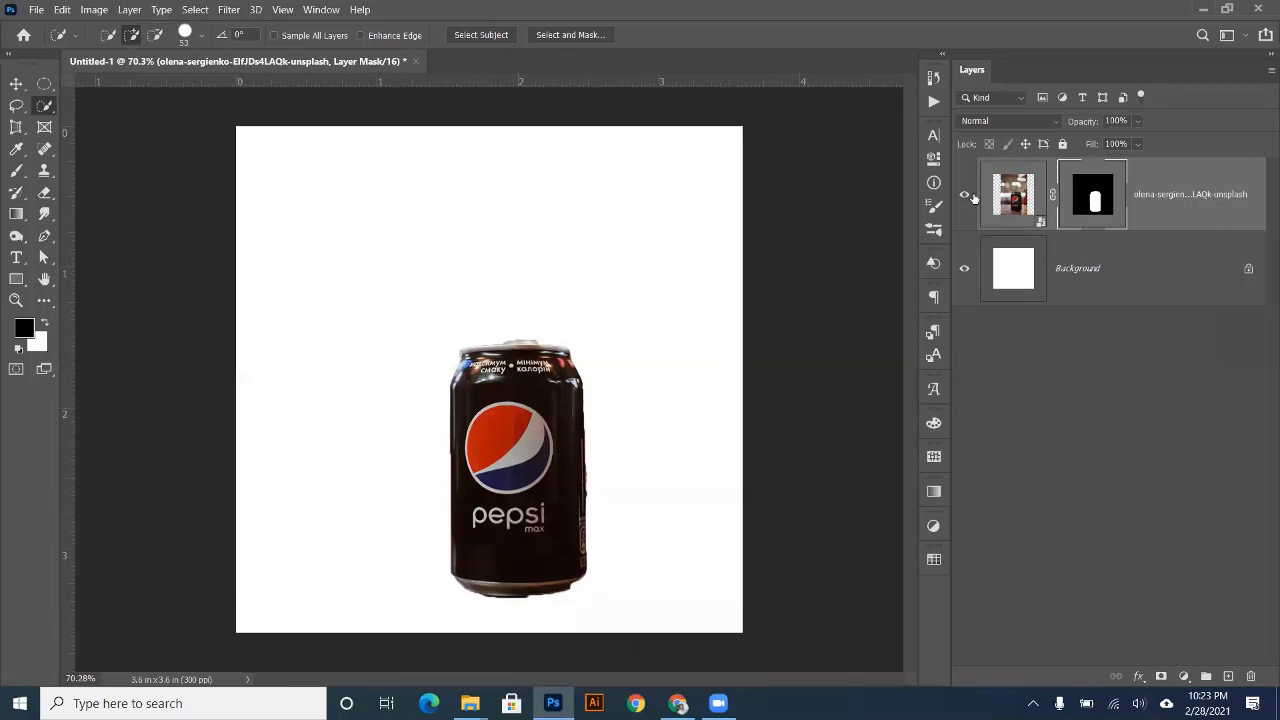
- Move the masked can up and slightly left, closer to the centre of the canvas
scroll(512, 597, "up", 1)
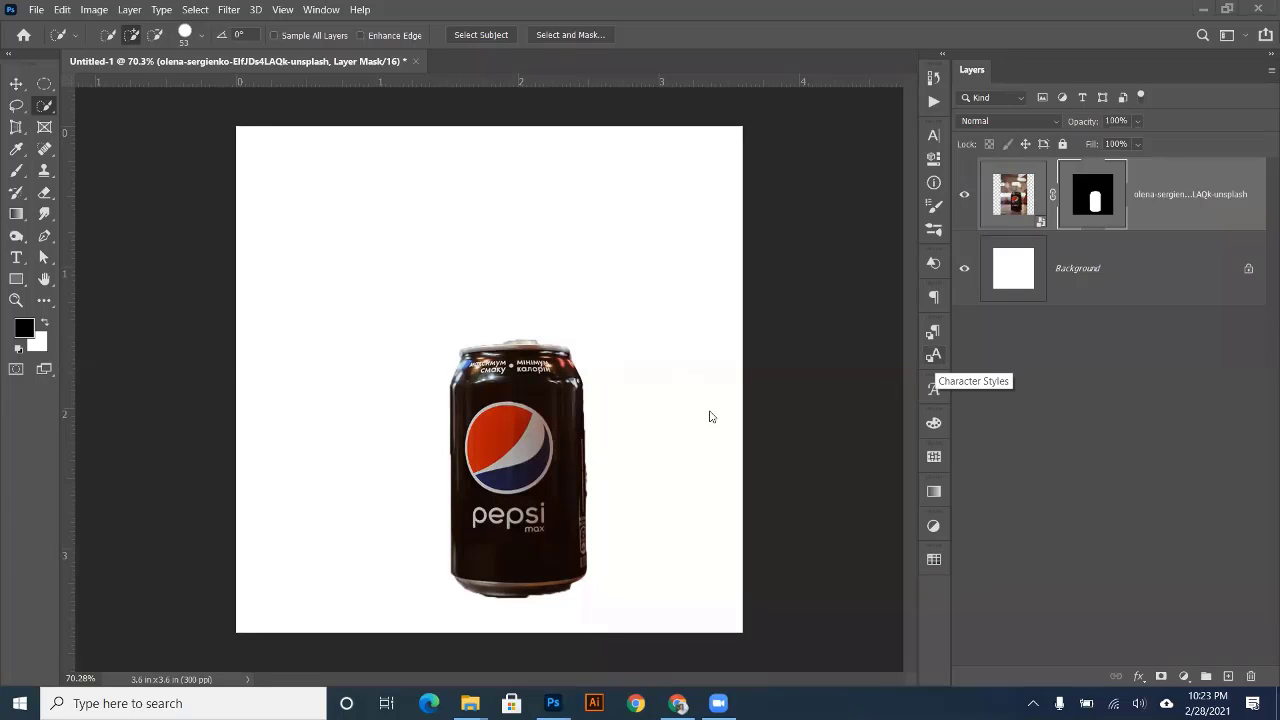
scroll(425, 484, "down", 1)
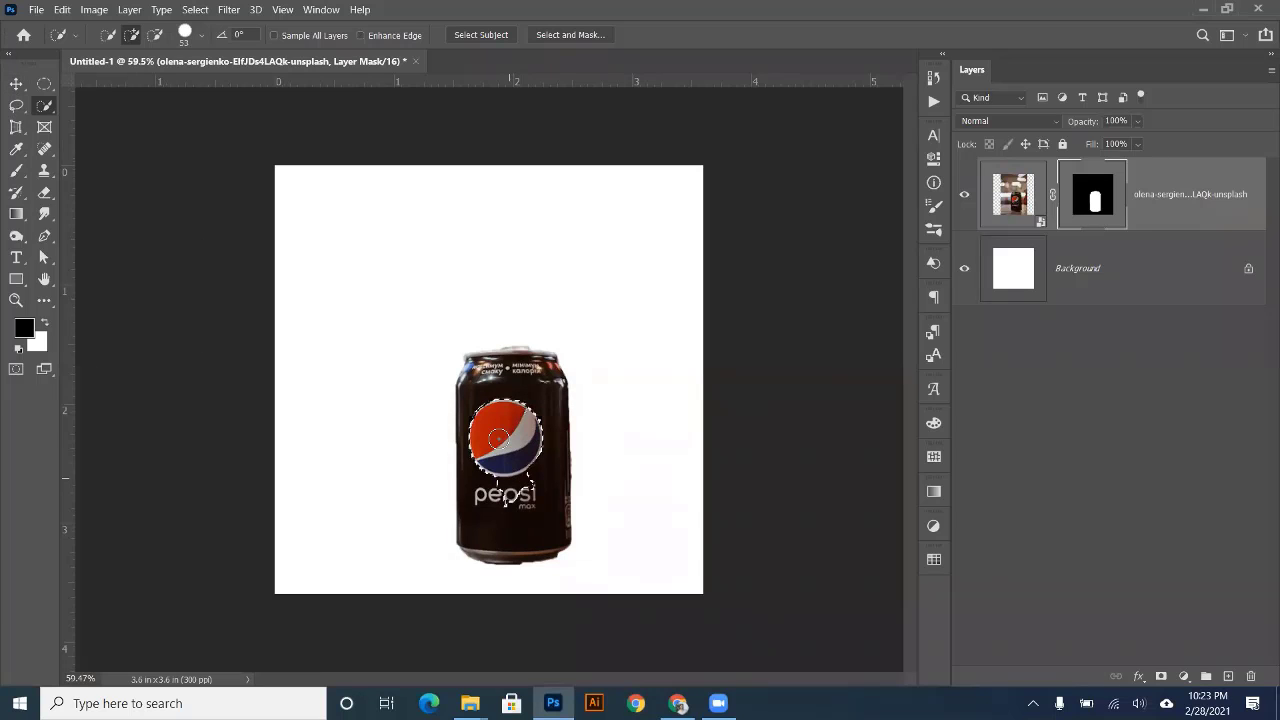
left_click(16, 84)
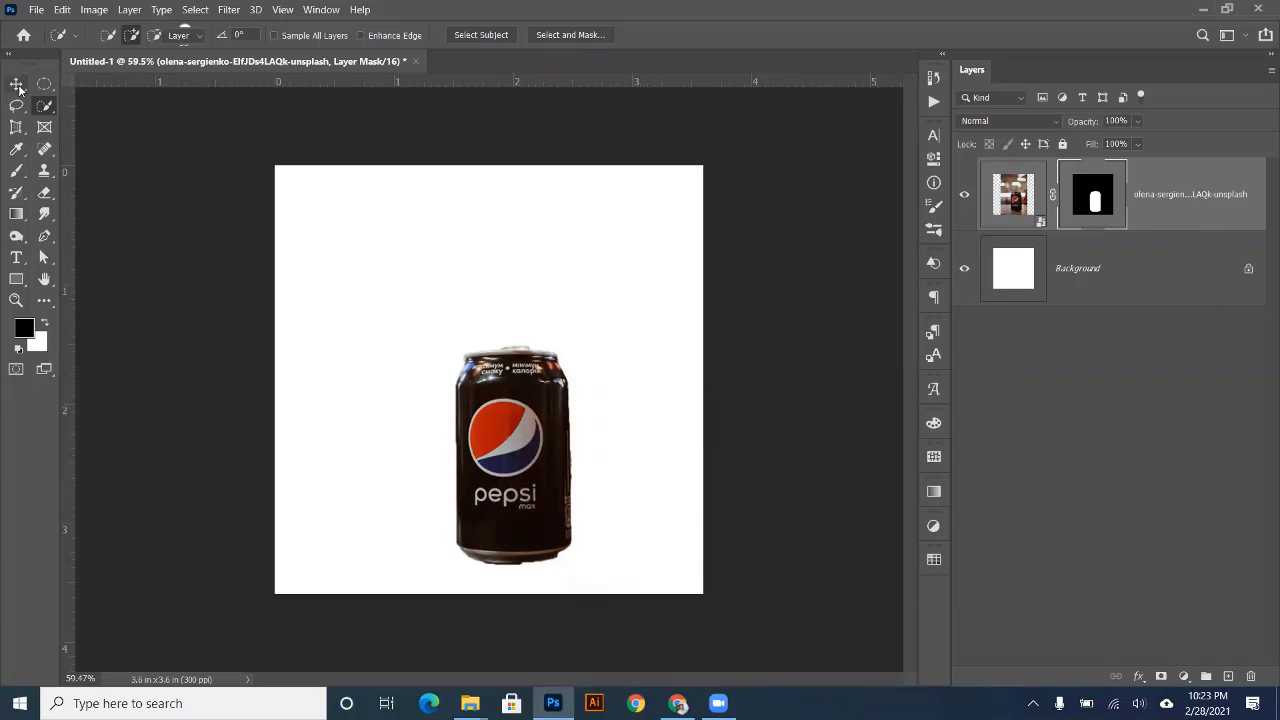
left_click_drag(527, 506, 511, 472)
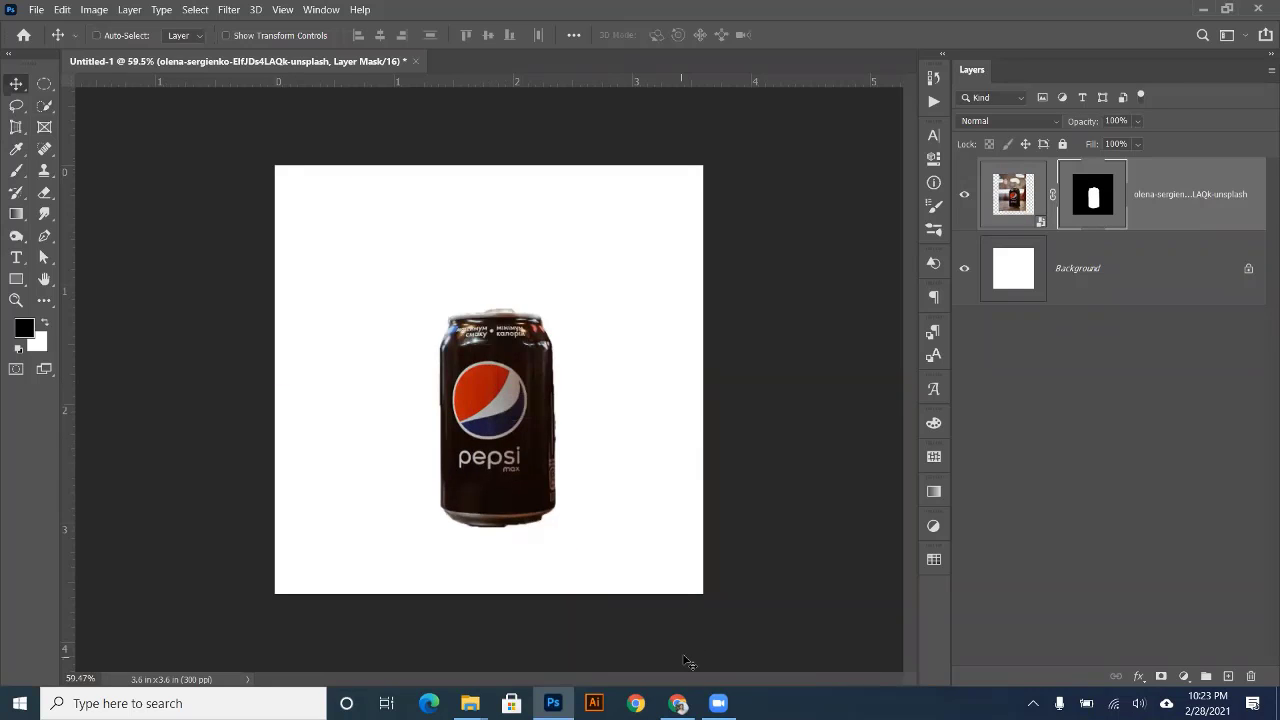
left_click_drag(1045, 373, 1156, 660)
mouse_move(1129, 645)
left_mouse_down()
mouse_move(1171, 627)
mouse_move(1154, 666)
mouse_move(1139, 651)
mouse_move(1174, 671)
mouse_move(1161, 631)
mouse_move(1163, 664)
left_mouse_up()
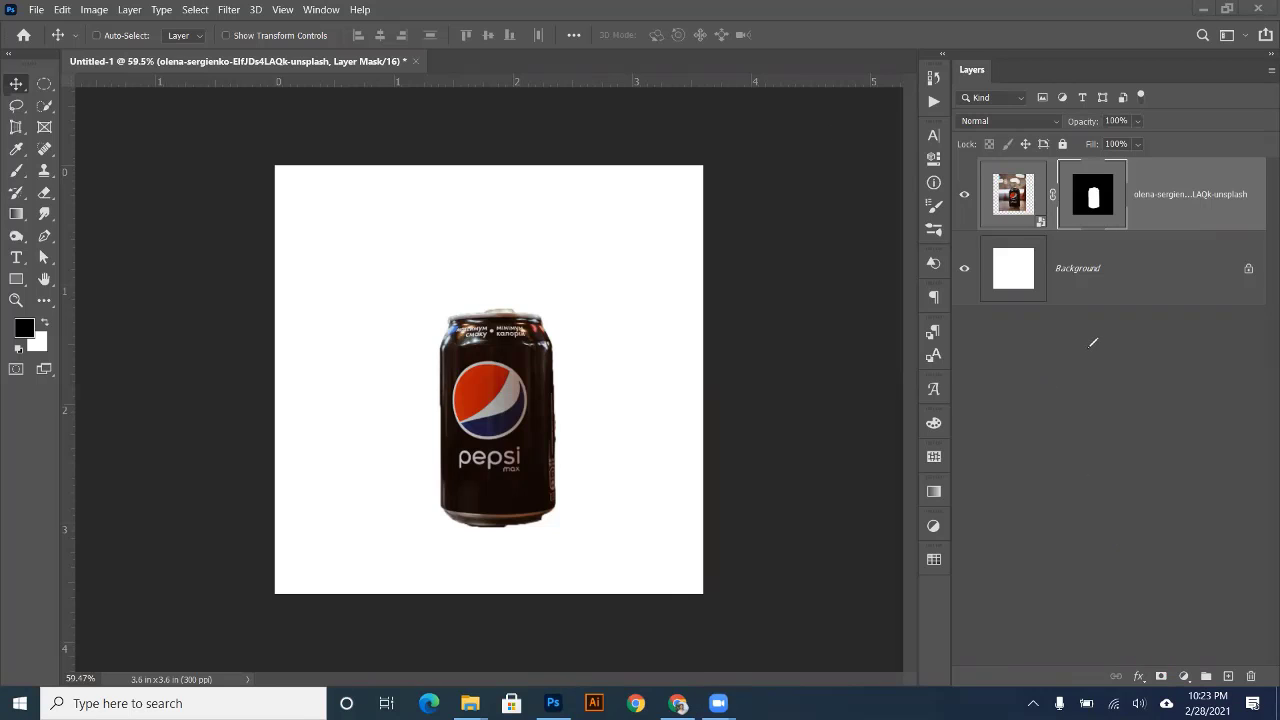
left_click_drag(1088, 348, 1158, 662)
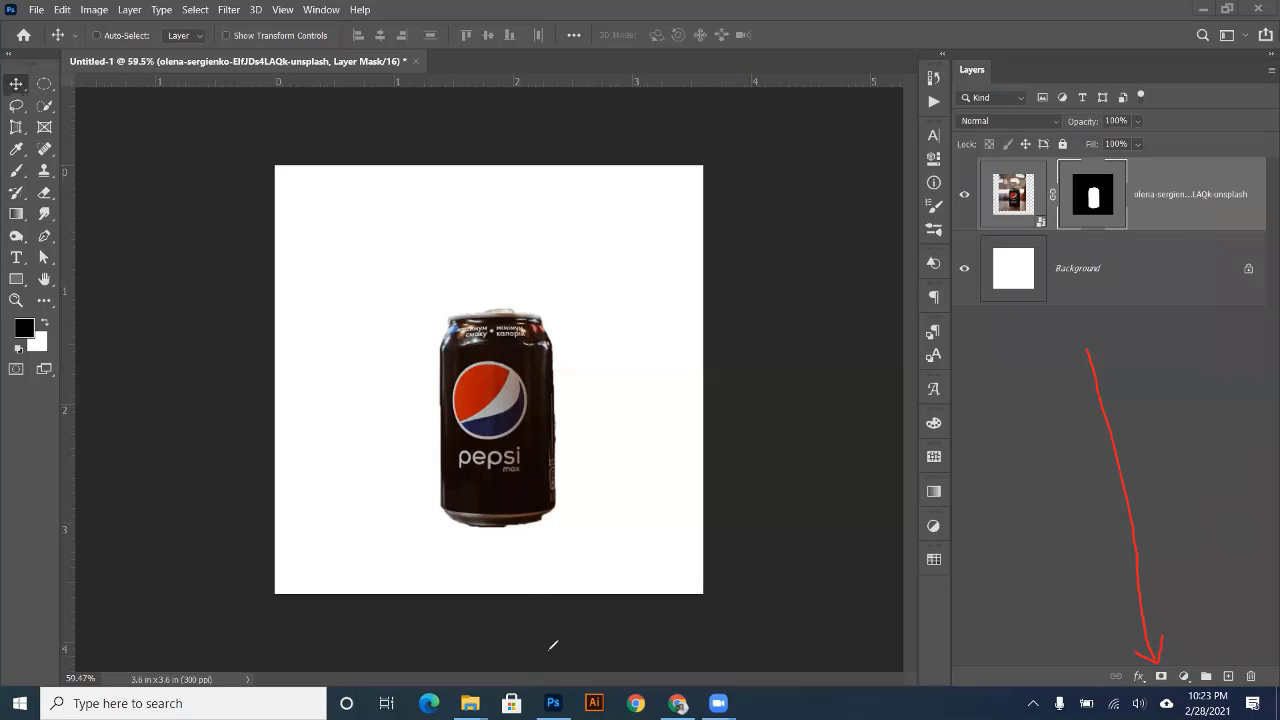
key("Escape")
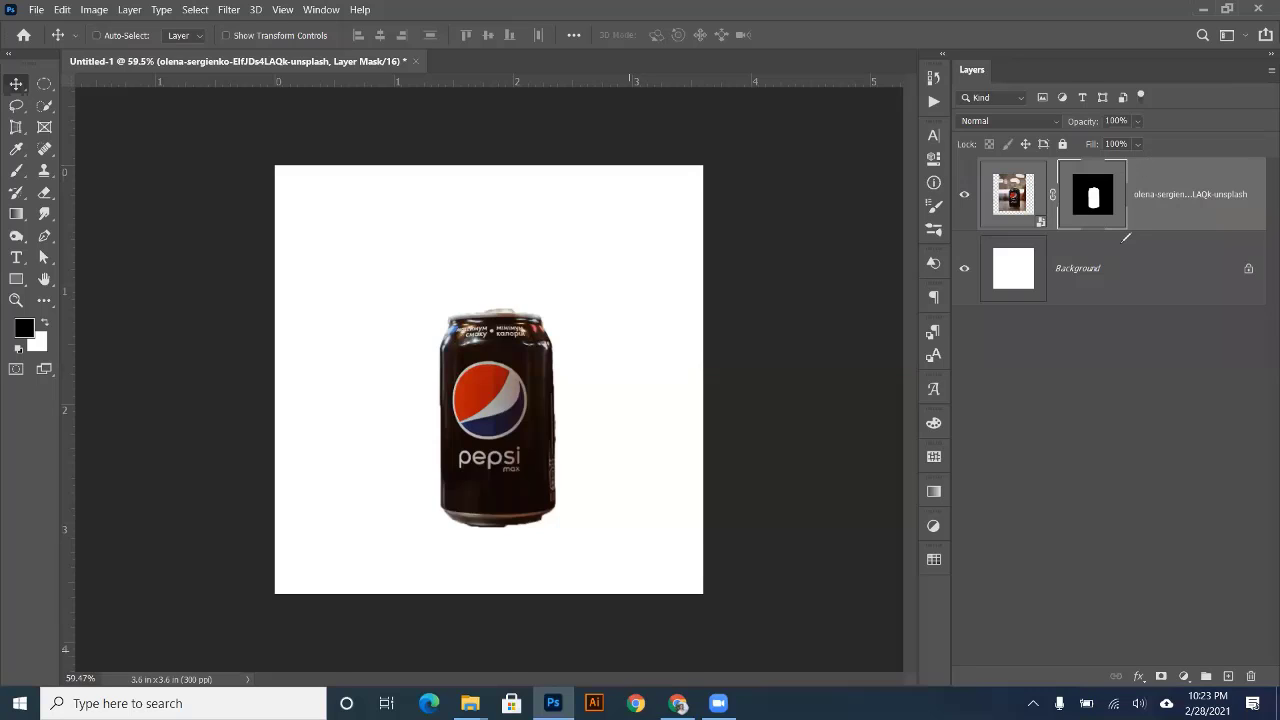
mouse_move(1138, 172)
left_mouse_down()
mouse_move(1049, 199)
mouse_move(1128, 160)
left_mouse_up()
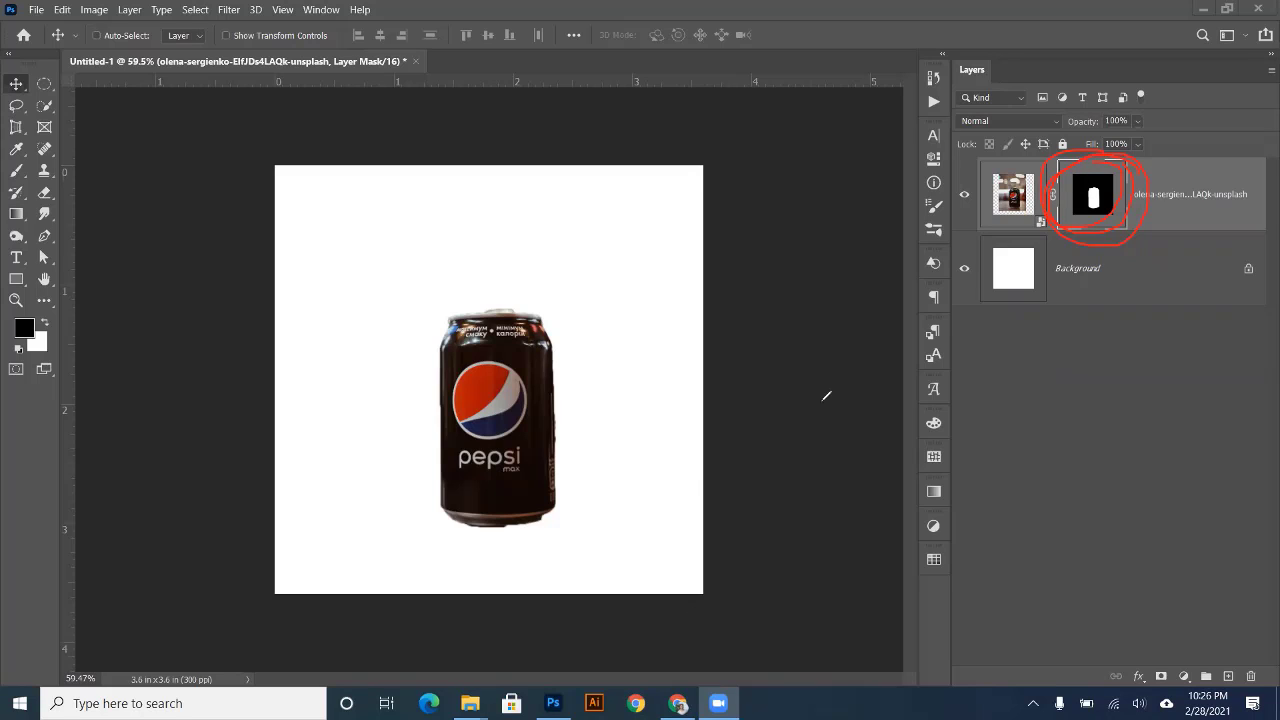
key("ctrl+z")
mouse_move(1112, 163)
left_mouse_down()
mouse_move(1088, 164)
mouse_move(1060, 203)
mouse_move(1081, 218)
mouse_move(1126, 209)
mouse_move(1122, 156)
mouse_move(1088, 158)
mouse_move(1088, 202)
mouse_move(1101, 207)
mouse_move(1099, 177)
mouse_move(1108, 212)
mouse_move(1112, 182)
mouse_move(1086, 188)
left_mouse_up()
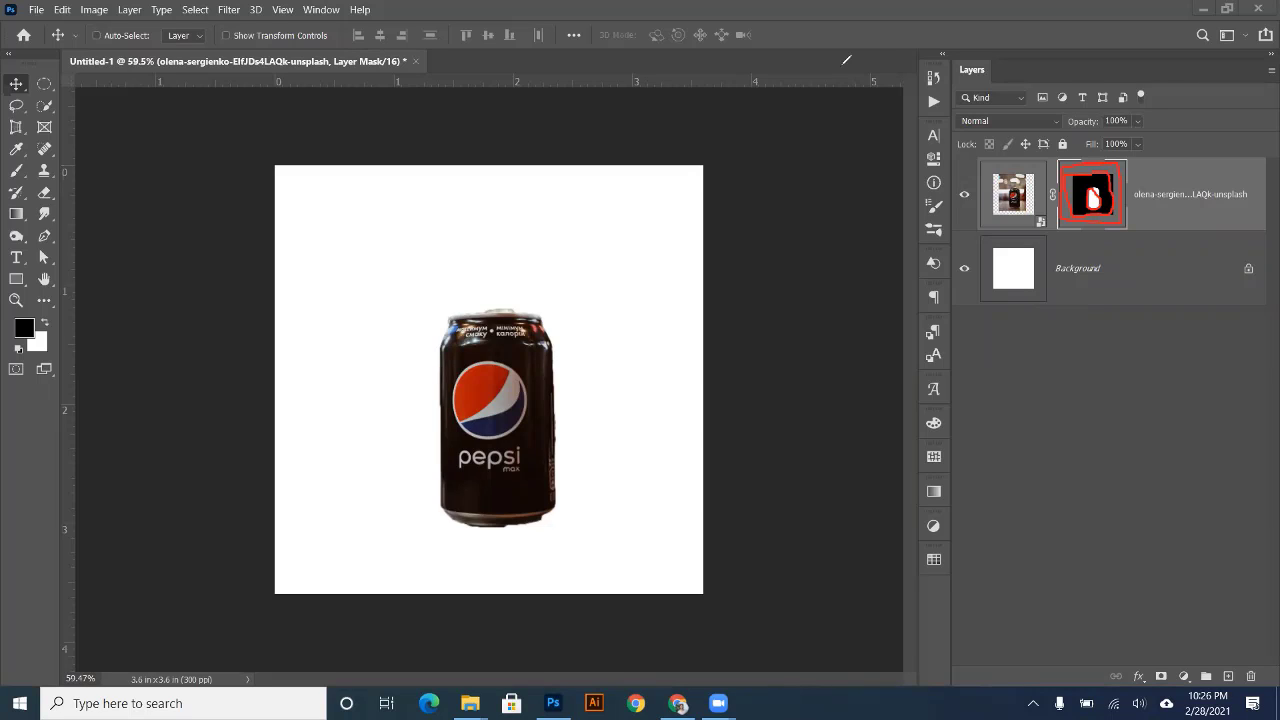
left_click(867, 120)
left_click(920, 64)
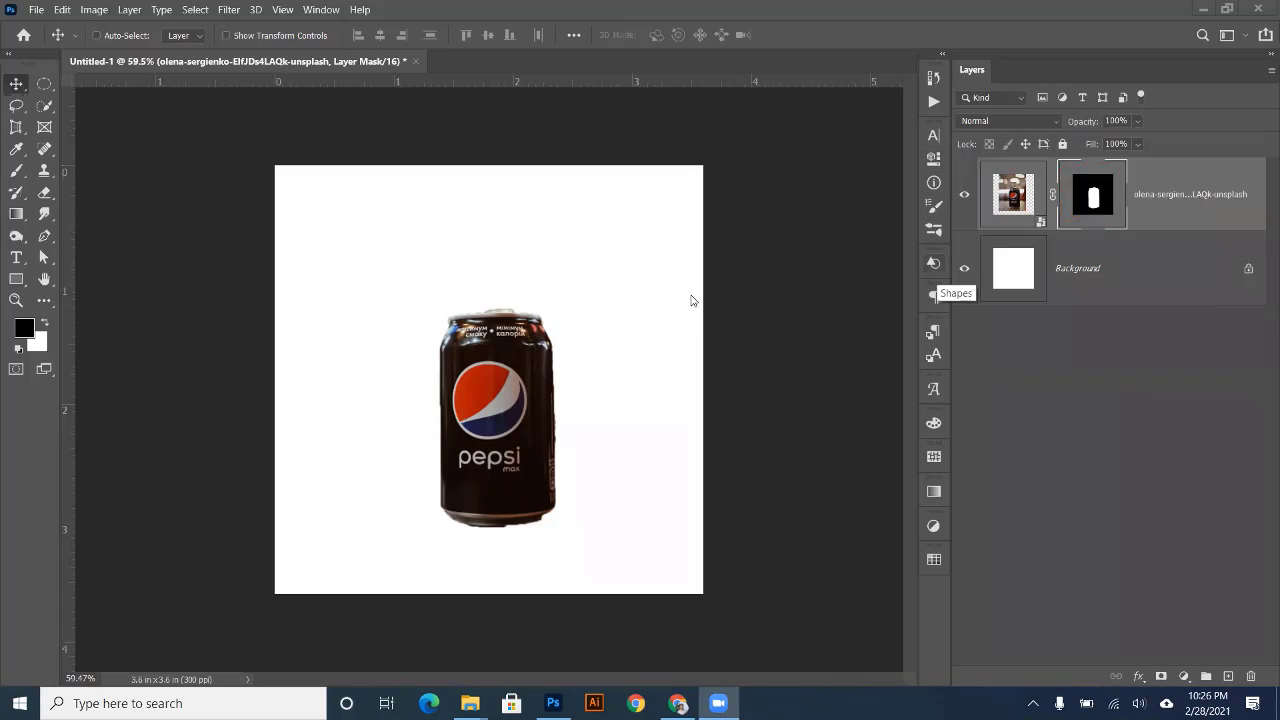
- Brush white on the photo's layer mask to reveal background left of and above the can, and brush black to hide the uppermost area again
left_click(1090, 203)
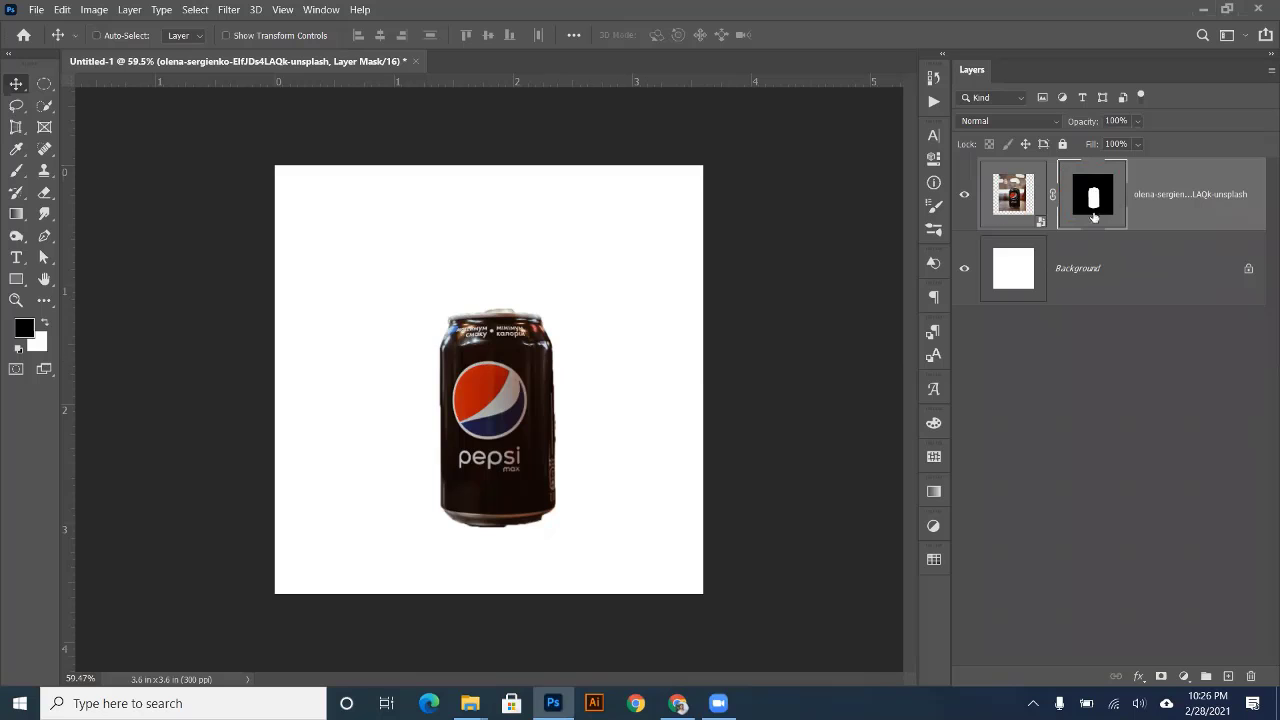
left_click(12, 174)
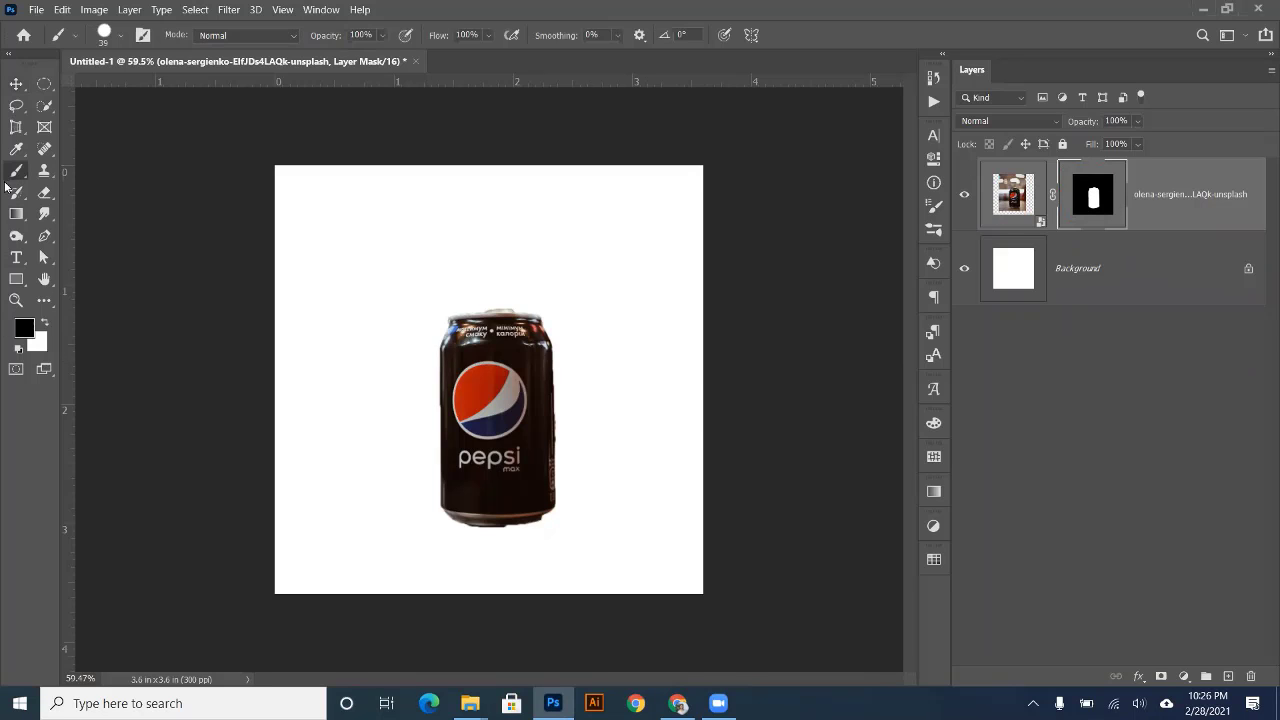
left_click(44, 324)
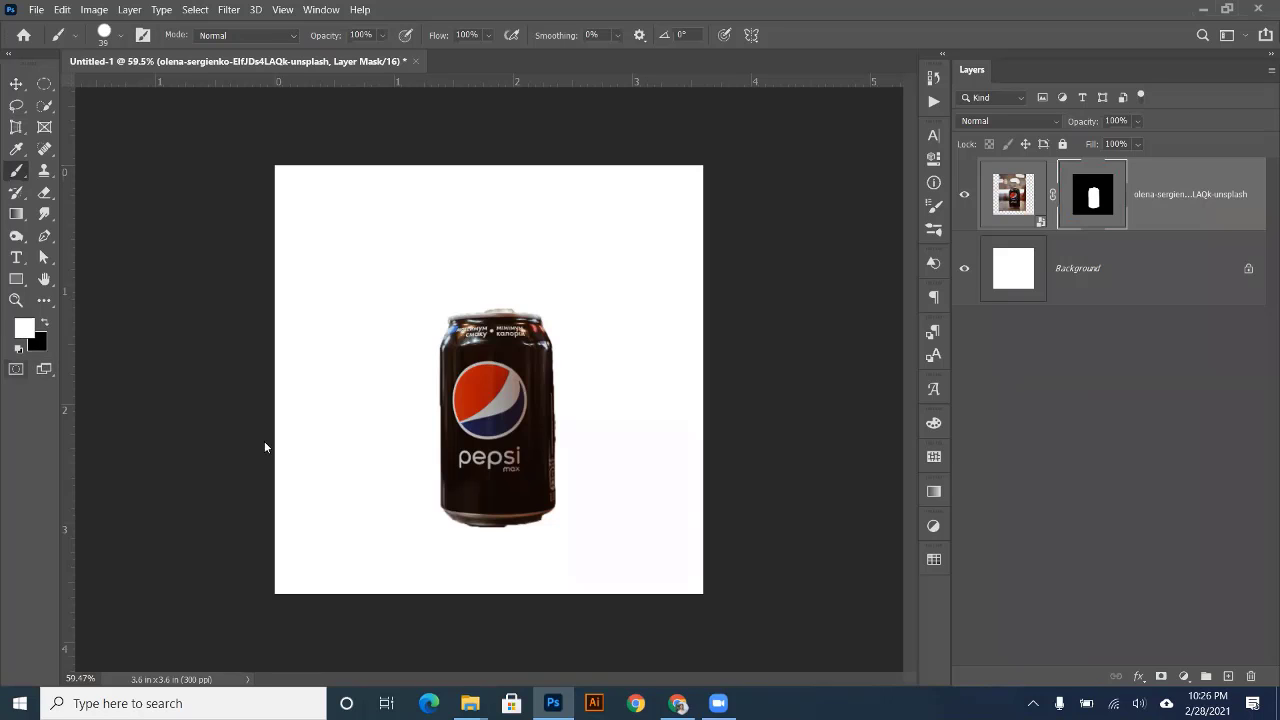
mouse_move(439, 412)
left_mouse_down()
mouse_move(434, 471)
mouse_move(434, 368)
mouse_move(420, 485)
mouse_move(421, 363)
mouse_move(400, 583)
mouse_move(386, 571)
mouse_move(383, 424)
mouse_move(390, 560)
mouse_move(395, 337)
mouse_move(393, 537)
mouse_move(369, 460)
mouse_move(365, 356)
mouse_move(381, 343)
mouse_move(351, 474)
mouse_move(335, 458)
mouse_move(328, 368)
left_mouse_up()
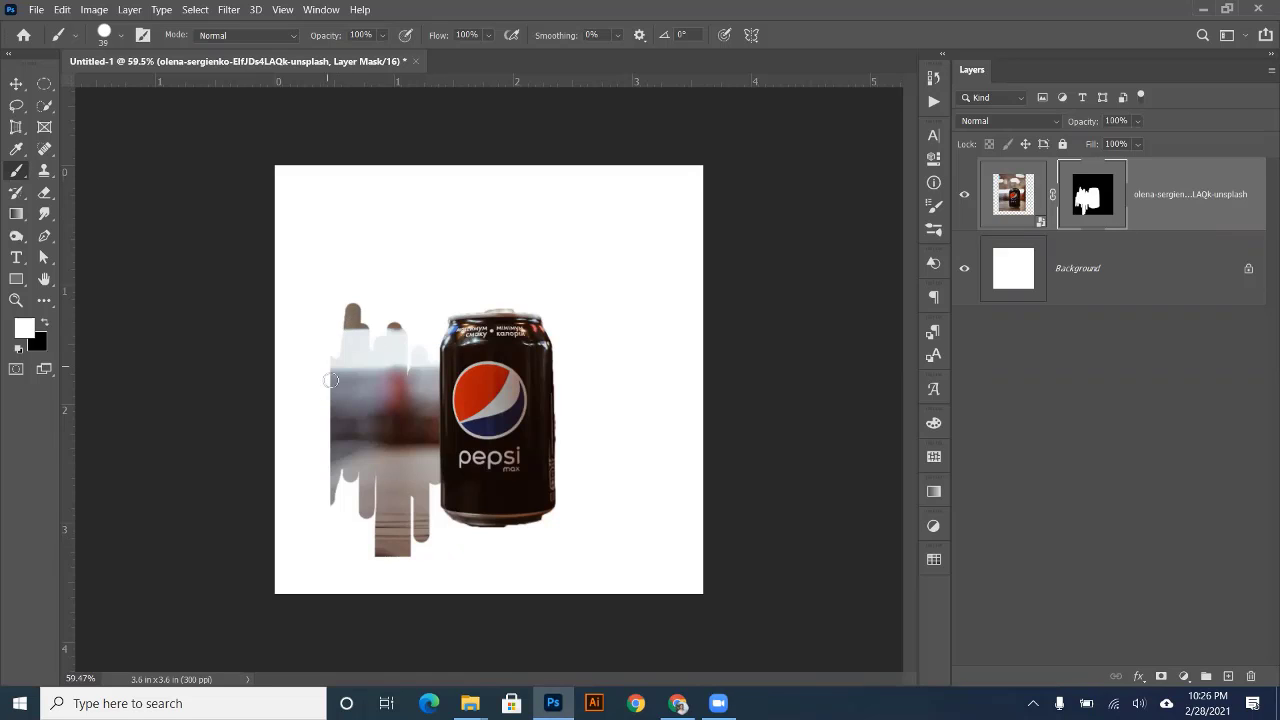
mouse_move(403, 232)
left_mouse_down()
mouse_move(355, 371)
mouse_move(398, 288)
mouse_move(444, 244)
mouse_move(364, 364)
mouse_move(455, 292)
mouse_move(469, 261)
mouse_move(447, 296)
mouse_move(364, 324)
mouse_move(460, 230)
mouse_move(318, 245)
mouse_move(337, 212)
mouse_move(673, 213)
mouse_move(249, 165)
mouse_move(283, 152)
mouse_move(320, 190)
mouse_move(293, 168)
mouse_move(527, 317)
mouse_move(515, 305)
mouse_move(283, 297)
mouse_move(436, 273)
mouse_move(424, 296)
left_mouse_up()
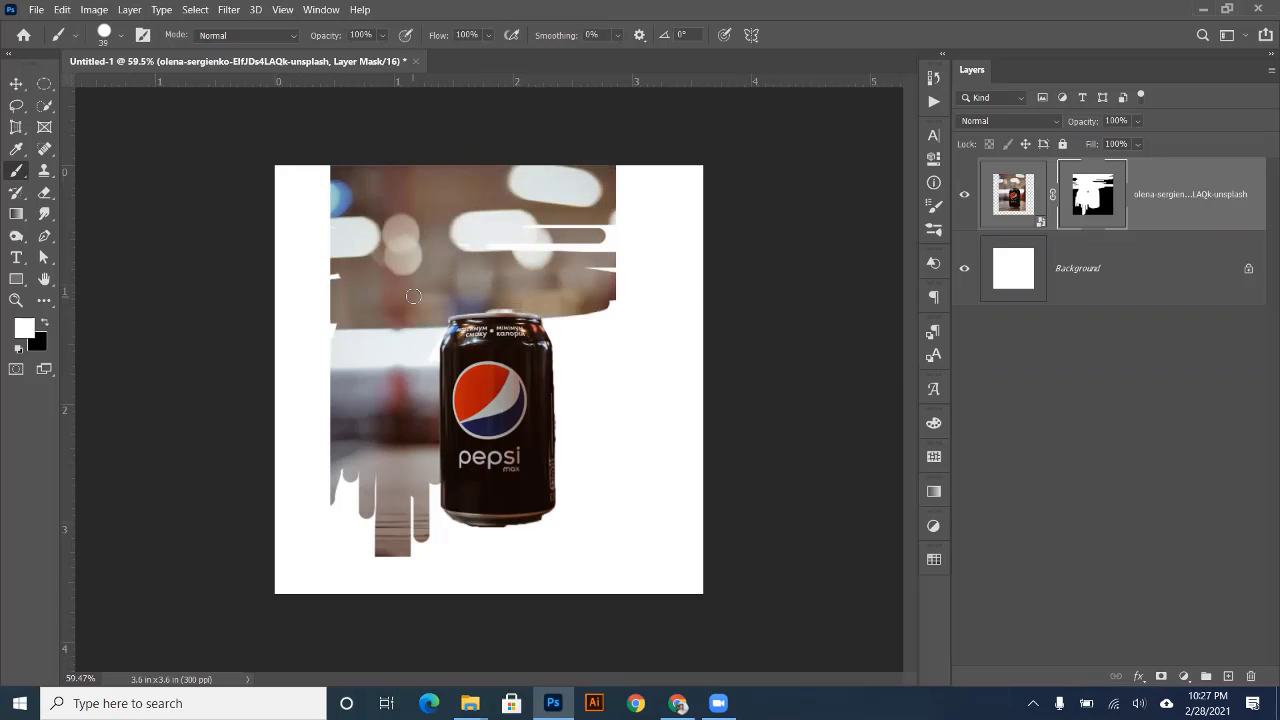
left_click(45, 323)
mouse_move(573, 215)
left_mouse_down()
mouse_move(560, 190)
mouse_move(540, 230)
mouse_move(425, 179)
mouse_move(595, 188)
mouse_move(560, 208)
left_mouse_up()
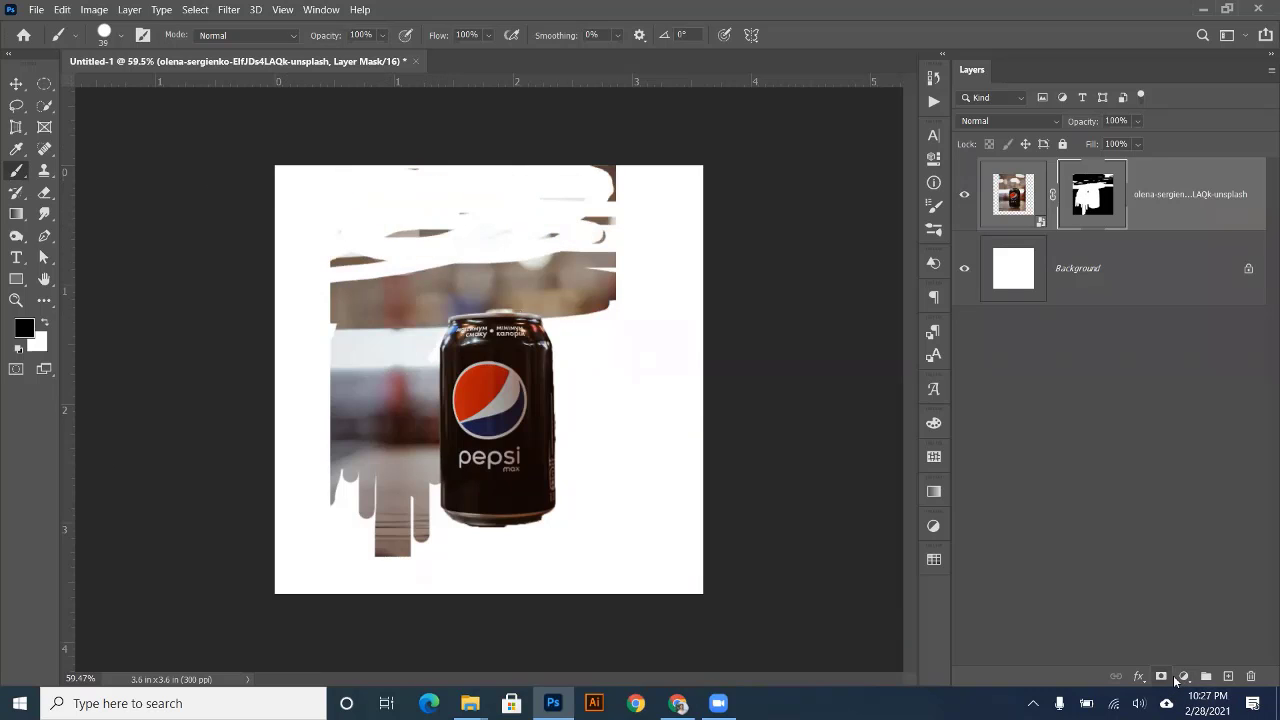
- Create a Solid Color fill layer in blue 395899 and place it directly beneath the photo layer
left_click(1181, 677)
left_click(1165, 388)
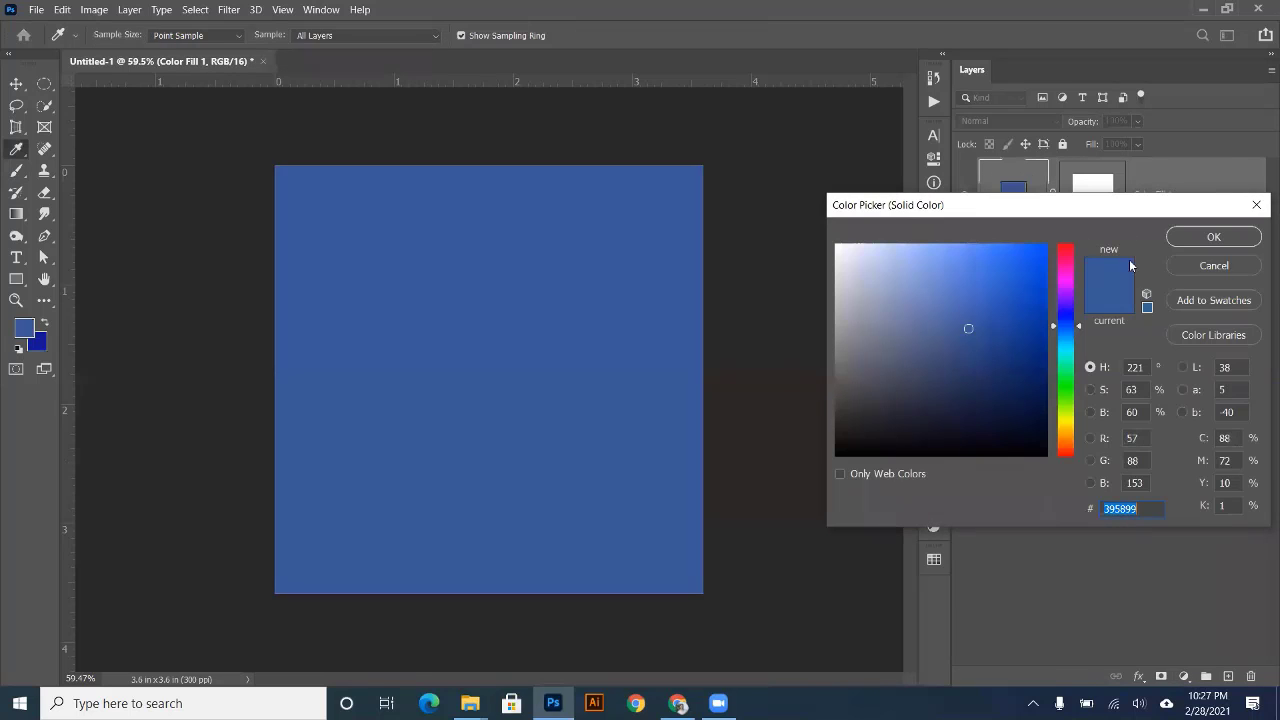
left_click(1214, 234)
left_click_drag(1165, 215, 1162, 298)
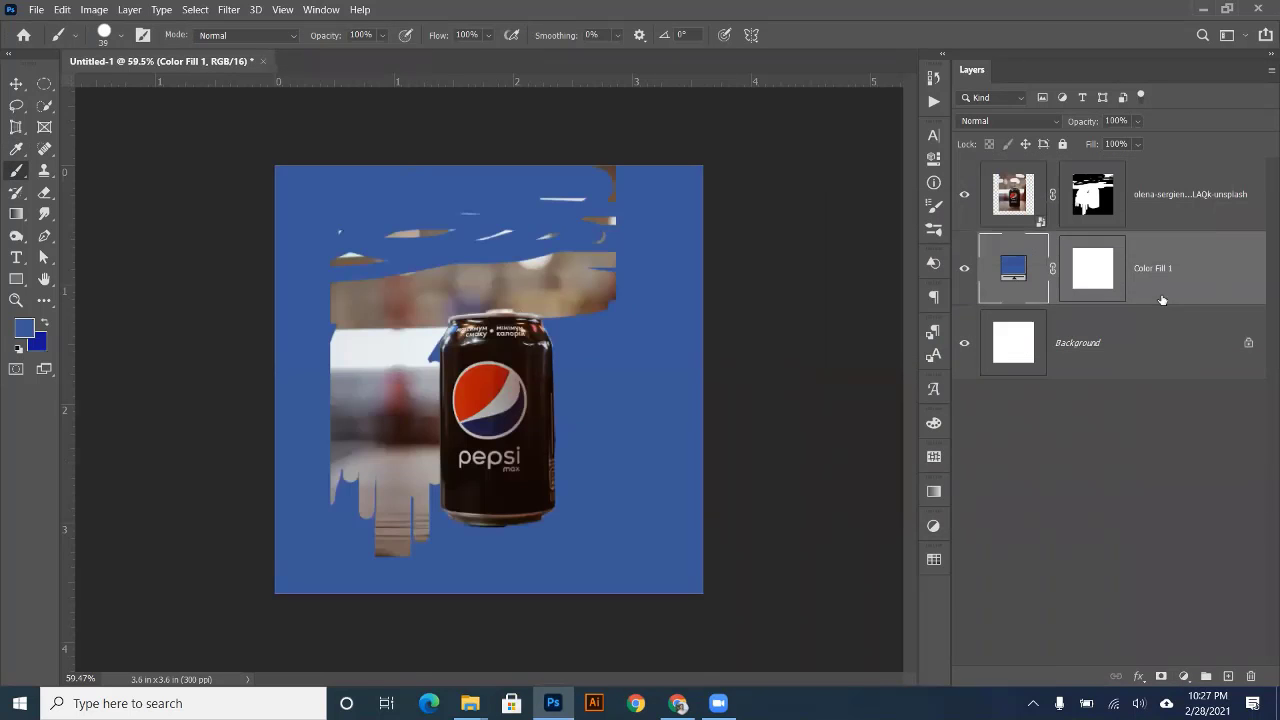
- Brush black on the photo's layer mask to hide the remaining patches above the can and streaks across the can and its background
left_click(360, 325)
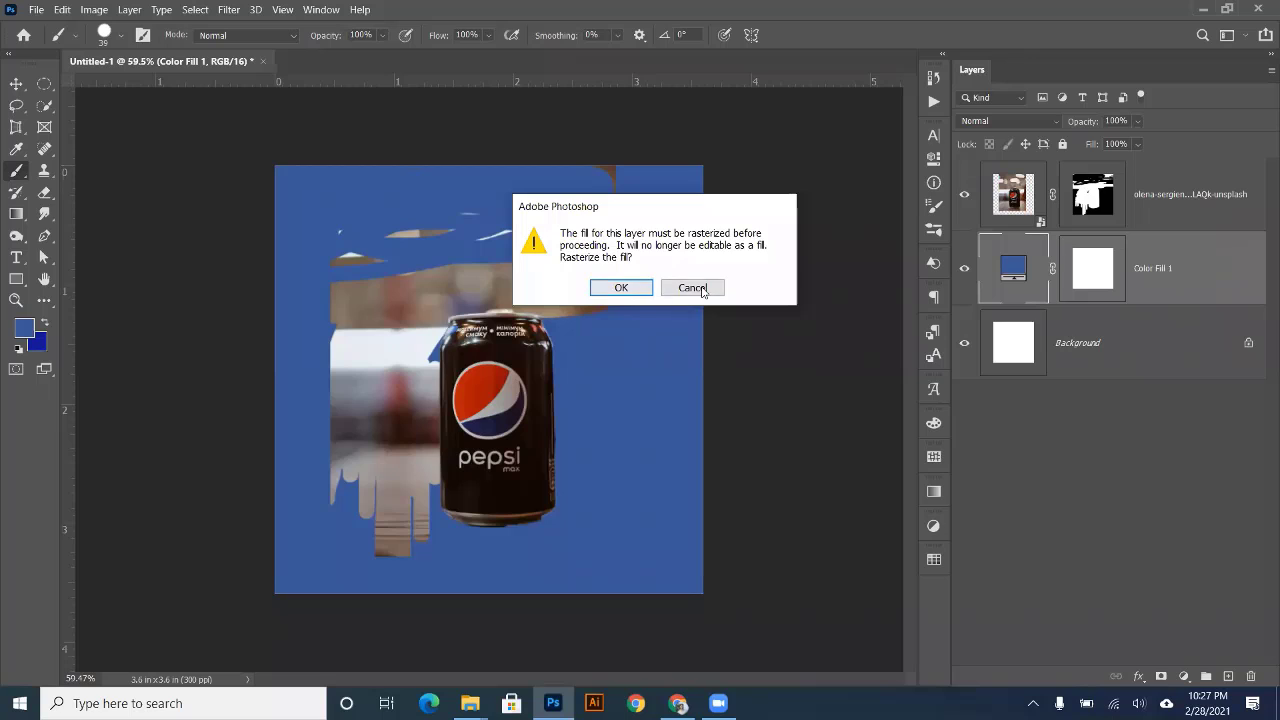
left_click(692, 288)
left_click(1015, 200)
left_click(1084, 203)
key("d")
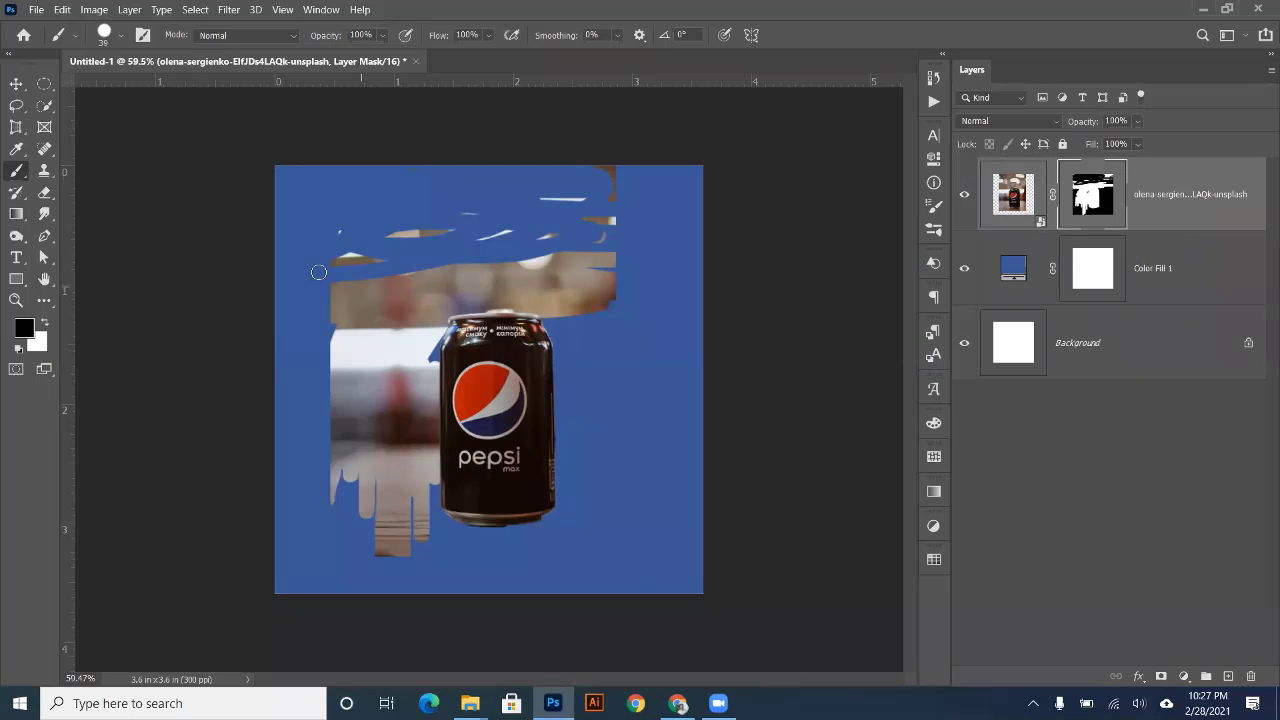
mouse_move(576, 221)
left_mouse_down()
mouse_move(549, 251)
mouse_move(580, 216)
mouse_move(583, 226)
mouse_move(431, 243)
left_mouse_up()
left_click_drag(656, 184, 606, 171)
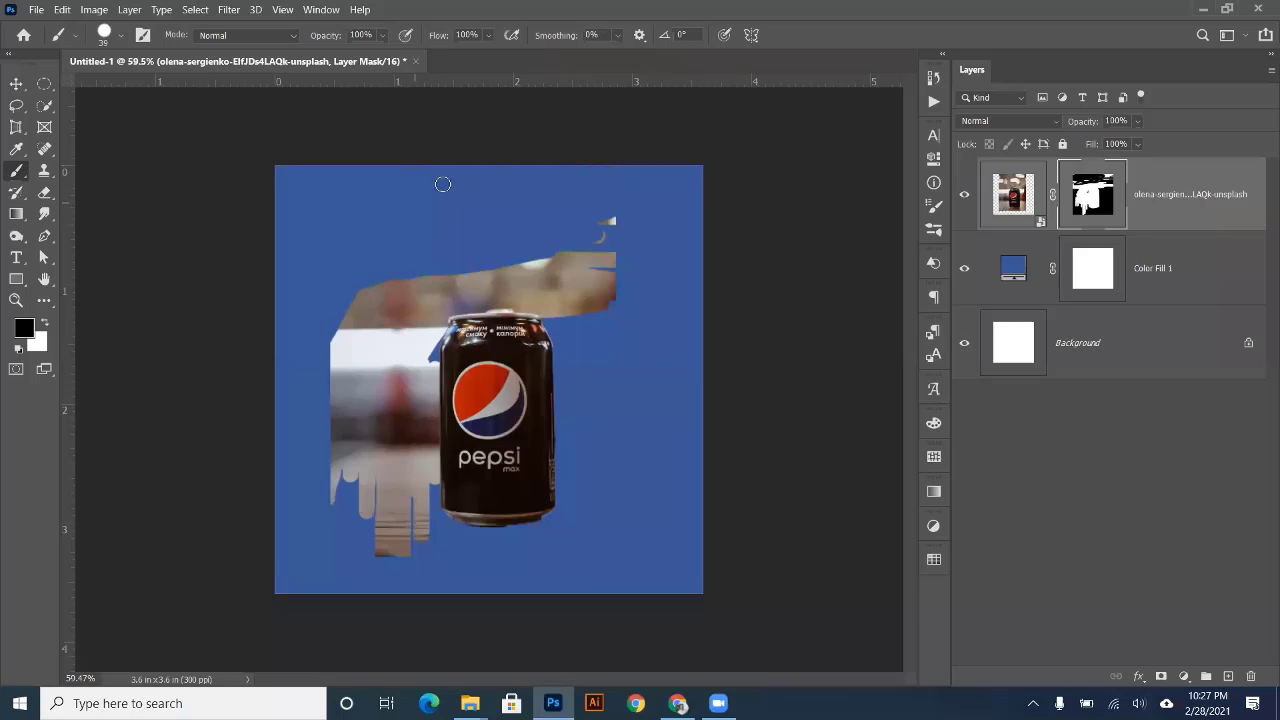
mouse_move(647, 292)
left_mouse_down()
mouse_move(514, 261)
mouse_move(630, 264)
mouse_move(350, 312)
mouse_move(620, 389)
mouse_move(620, 488)
mouse_move(303, 486)
mouse_move(545, 520)
left_mouse_up()
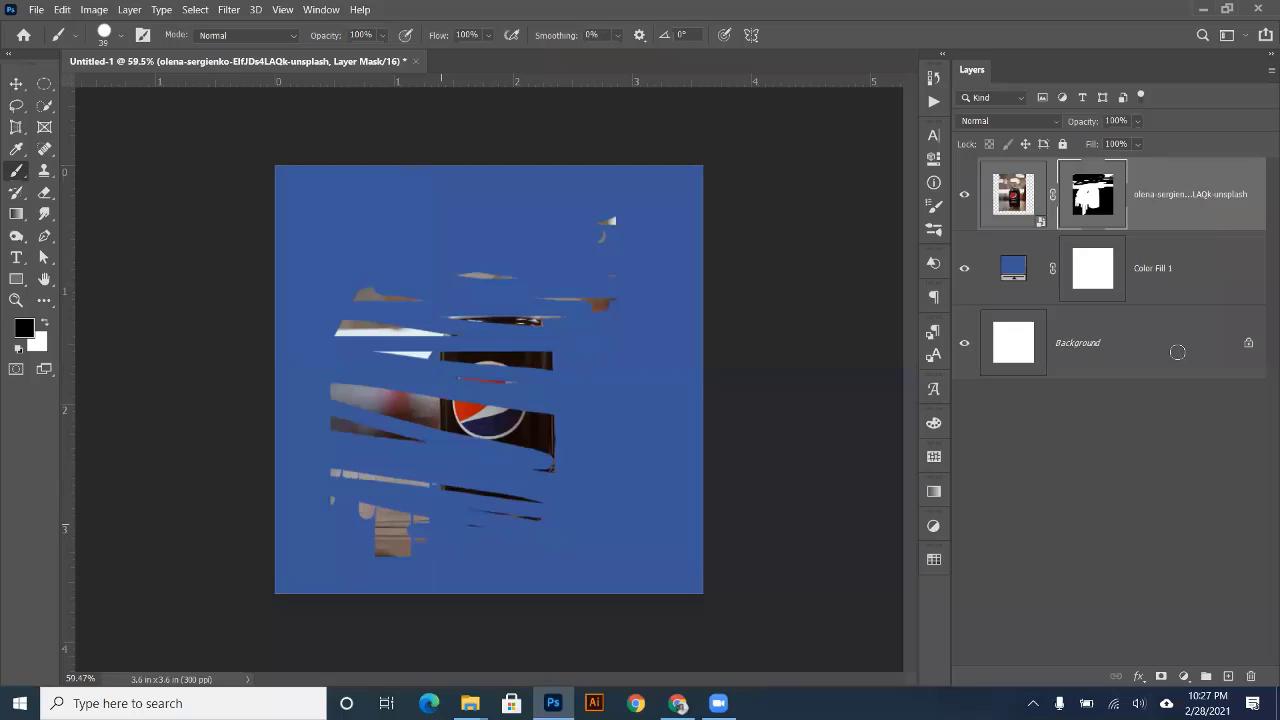
- Disable the photo's layer mask to show the full original image, and enable the mask again
right_click(1099, 200)
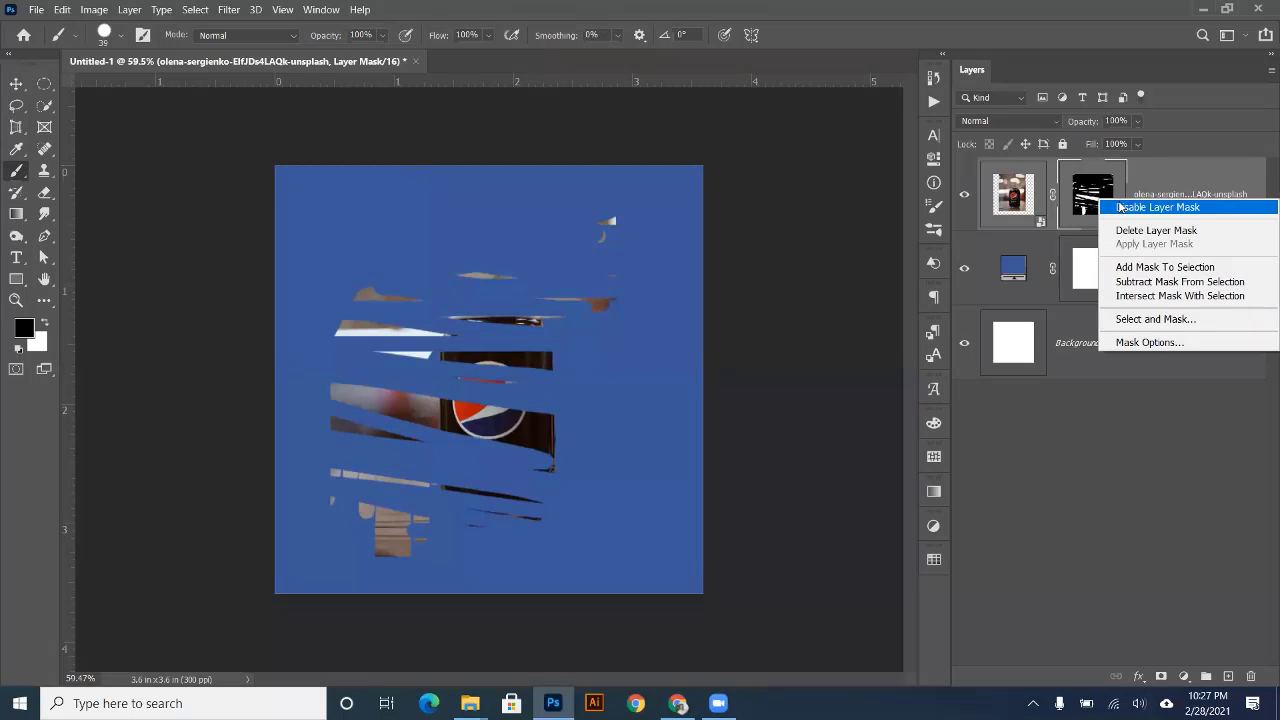
left_click(1124, 207)
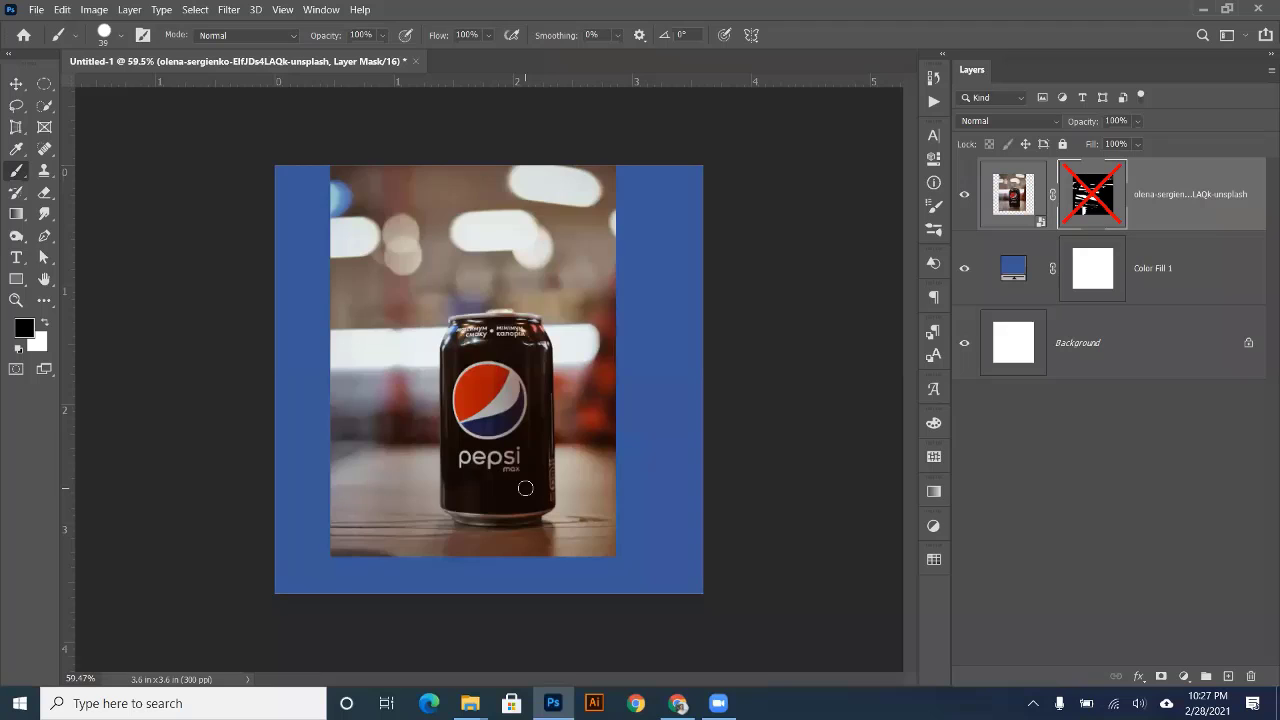
right_click(1098, 198)
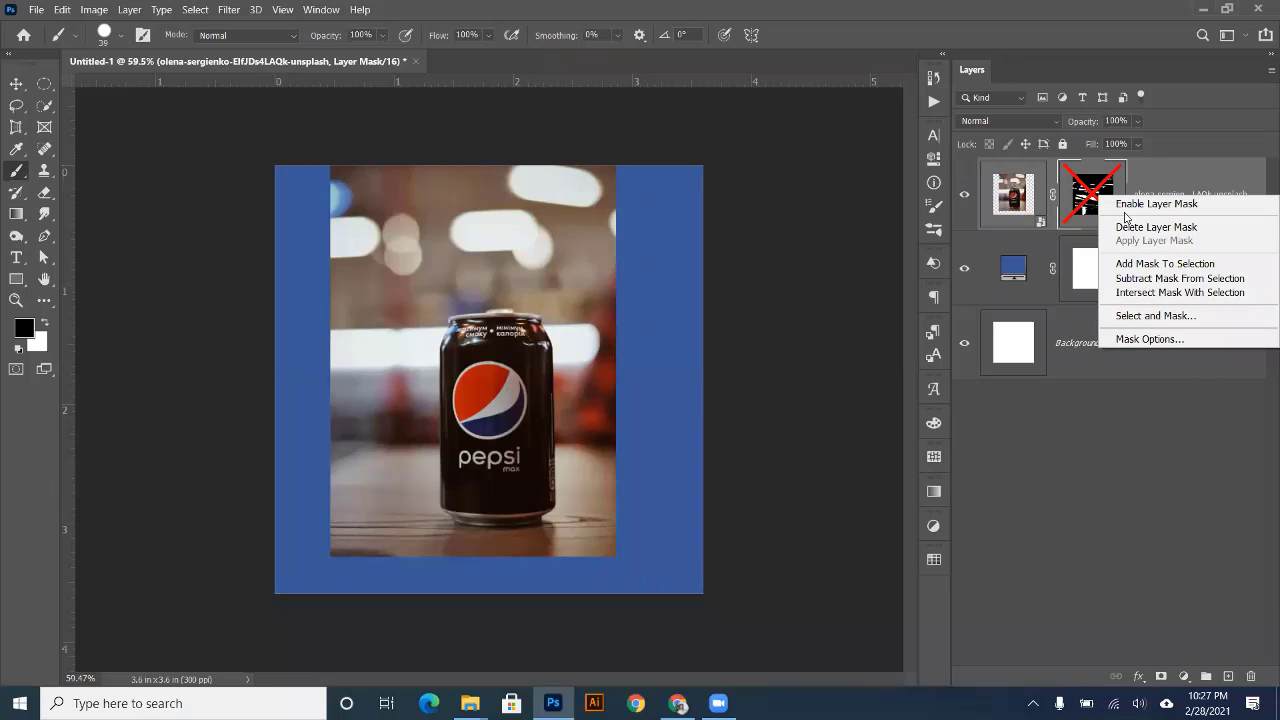
left_click(1155, 204)
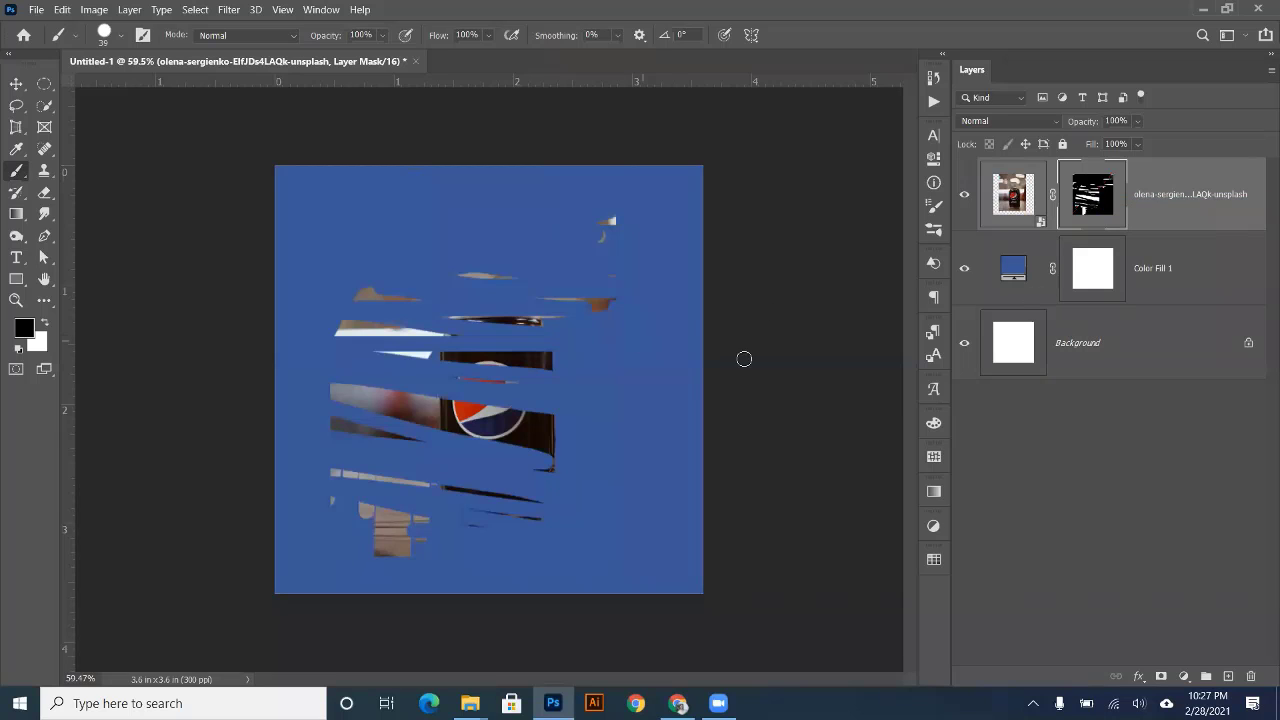
- Delete the photo's layer mask and hide the blue fill layer
left_click_drag(1078, 190, 1250, 676)
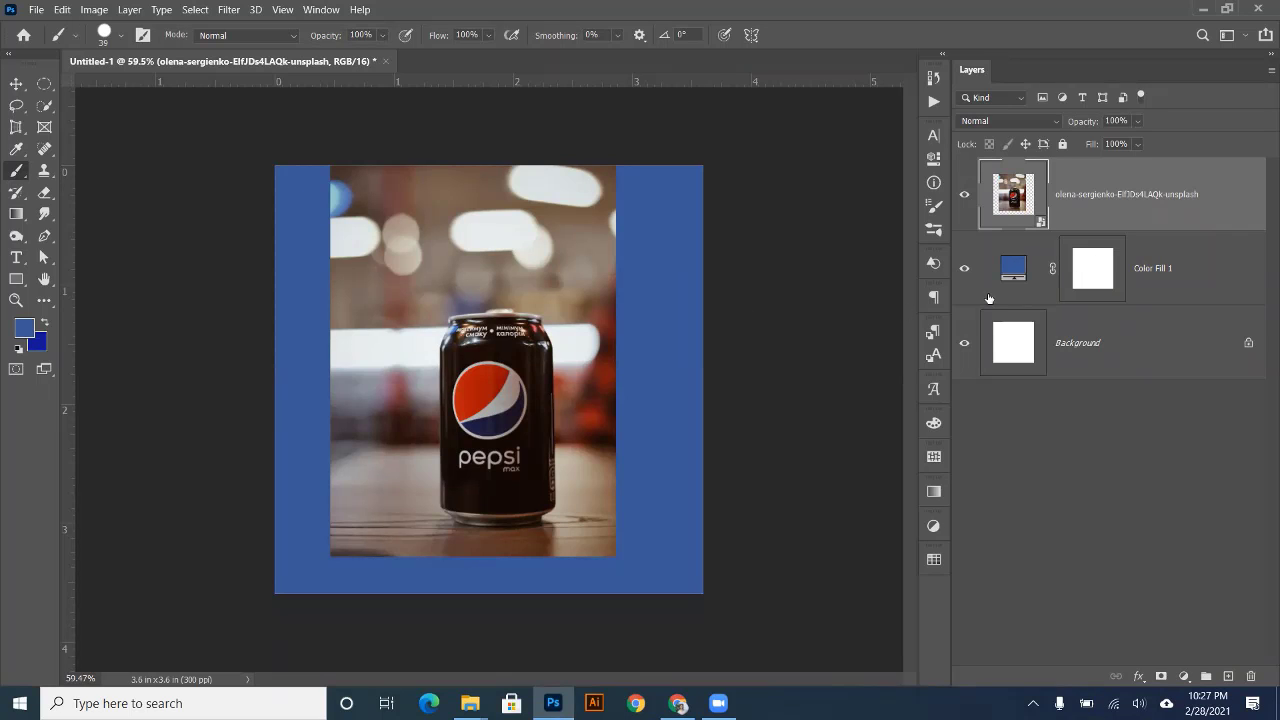
left_click(965, 269)
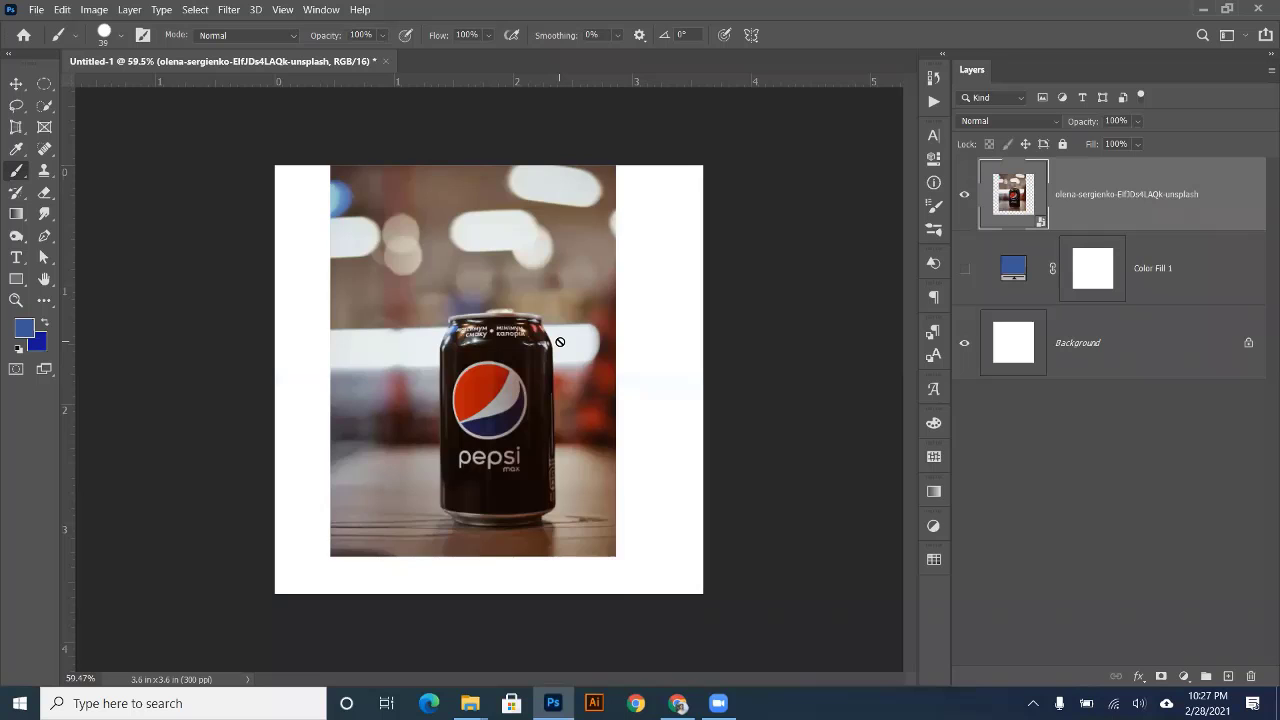
- Undo the mask deletion, the blue fill layer and all mask brush strokes, back to the cleanly masked can at its earlier position
key("ctrl+z")
key("ctrl+z")
key("ctrl+z")
key("ctrl+z")
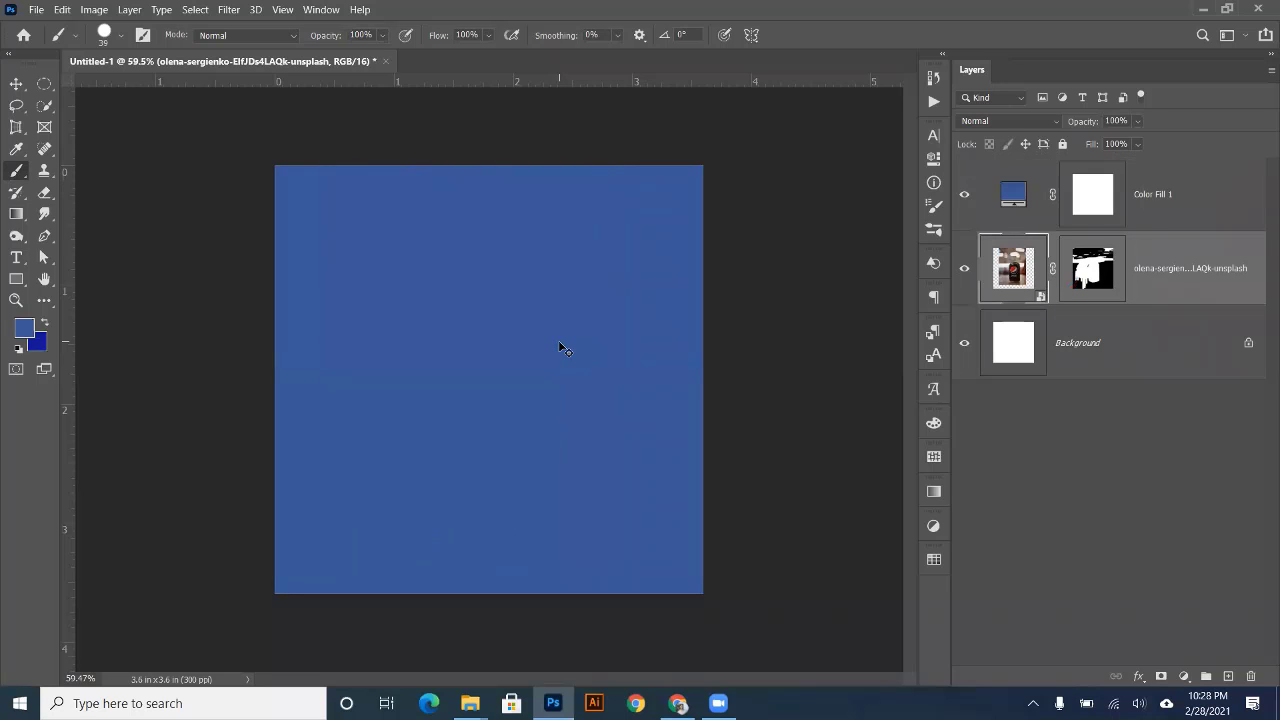
key("ctrl+z")
key("ctrl+z")
key("ctrl+z")
key("ctrl+z")
key("ctrl+z")
key("ctrl+z")
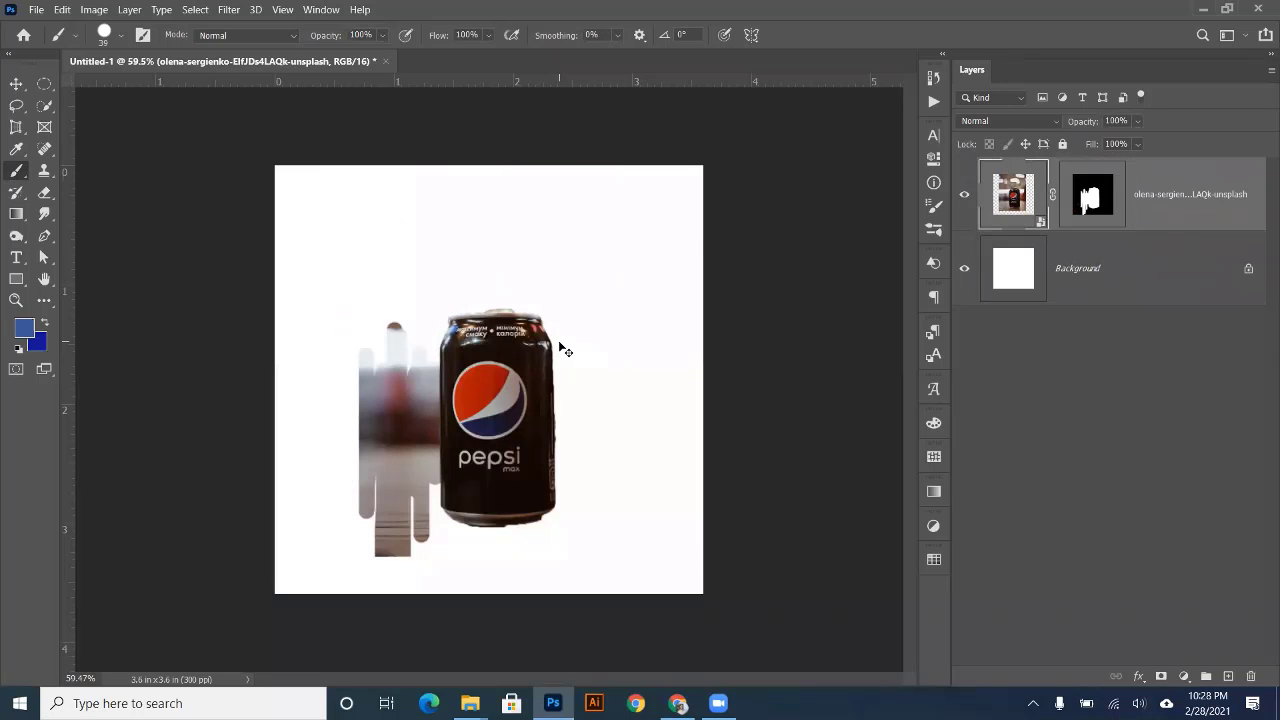
key("ctrl+z")
key("ctrl+z")
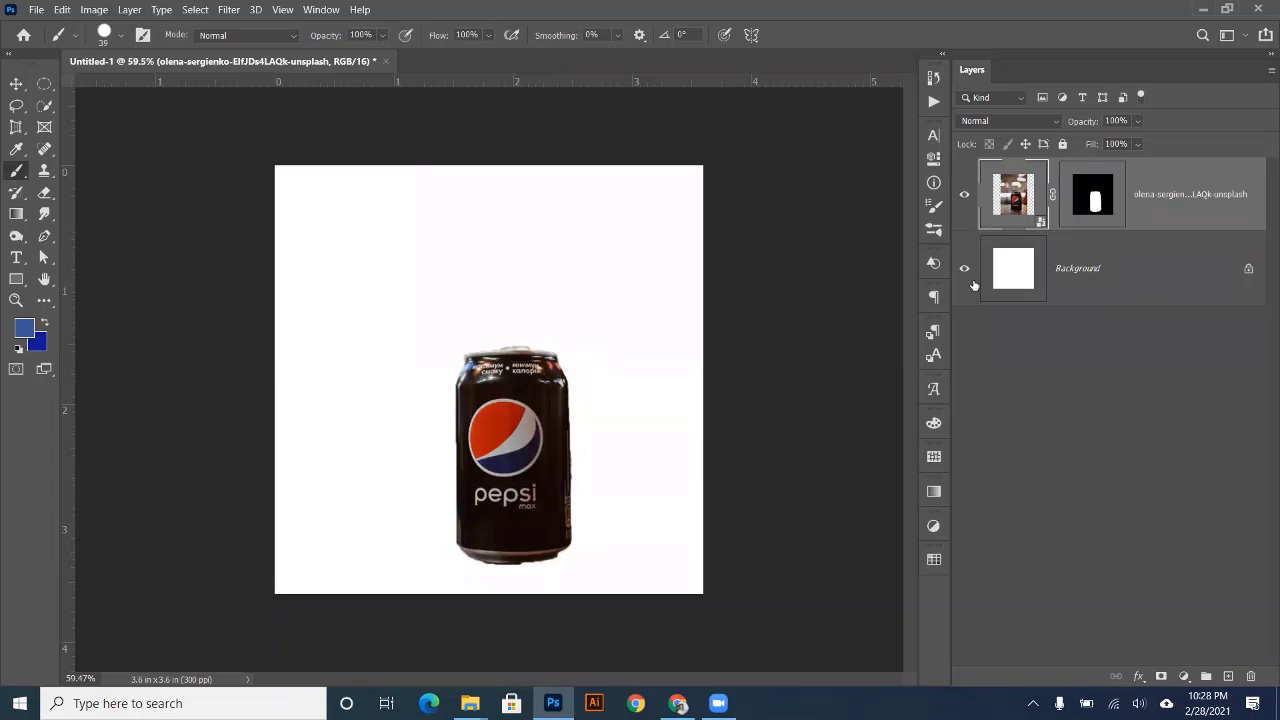
- Unlock the Background layer and fill it with the blue foreground color
left_click(1247, 270)
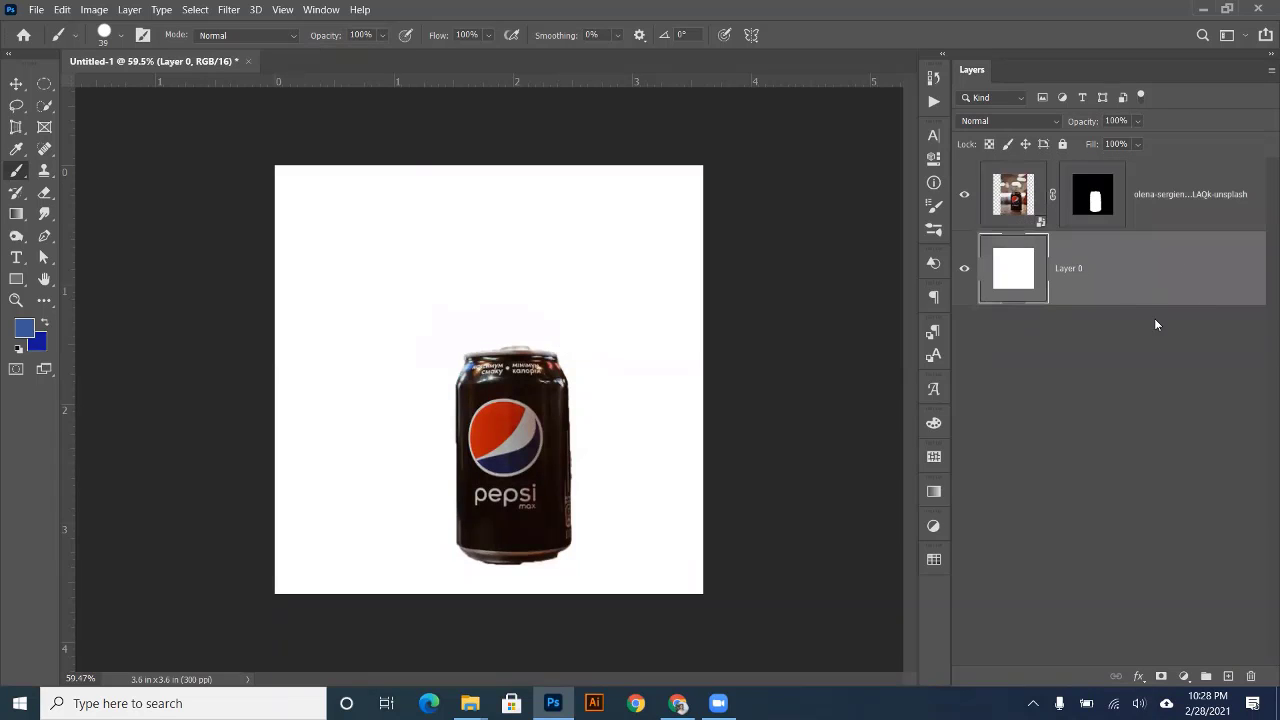
key("alt+BackSpace")
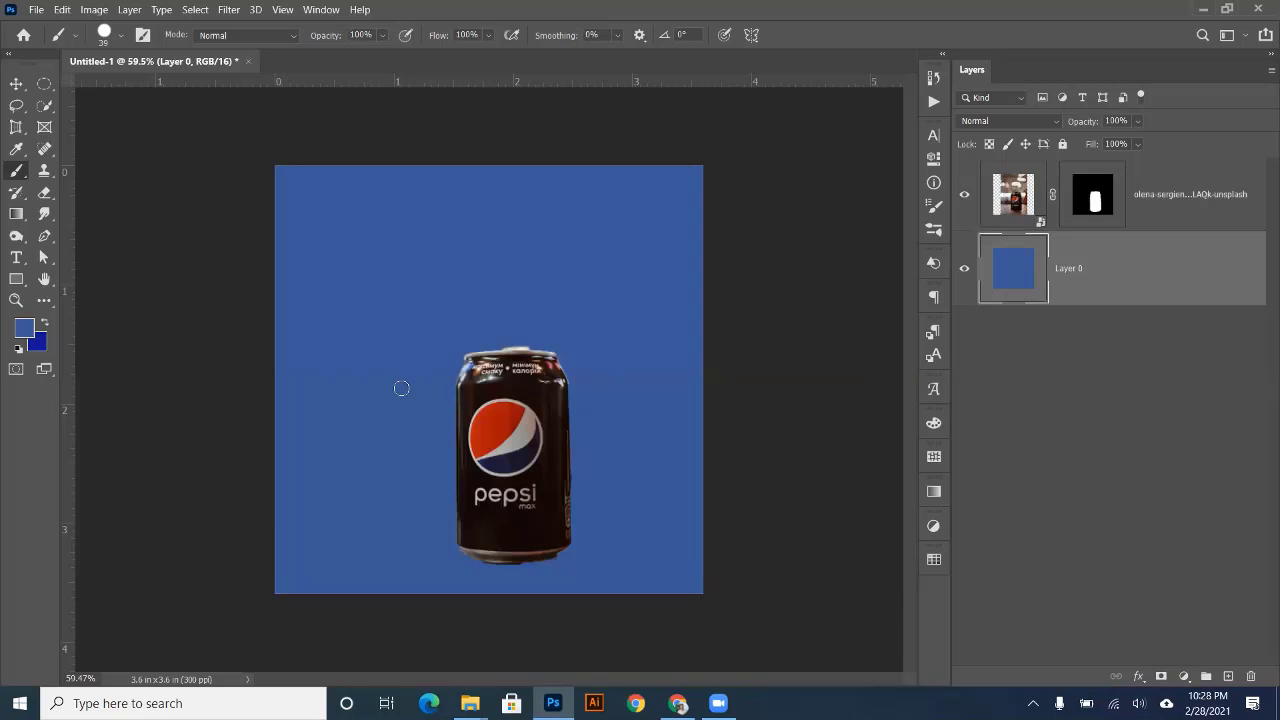
- Select the photo layer and move the masked can up and to the left over the blue background
left_click(17, 90)
left_click_drag(500, 446, 500, 485)
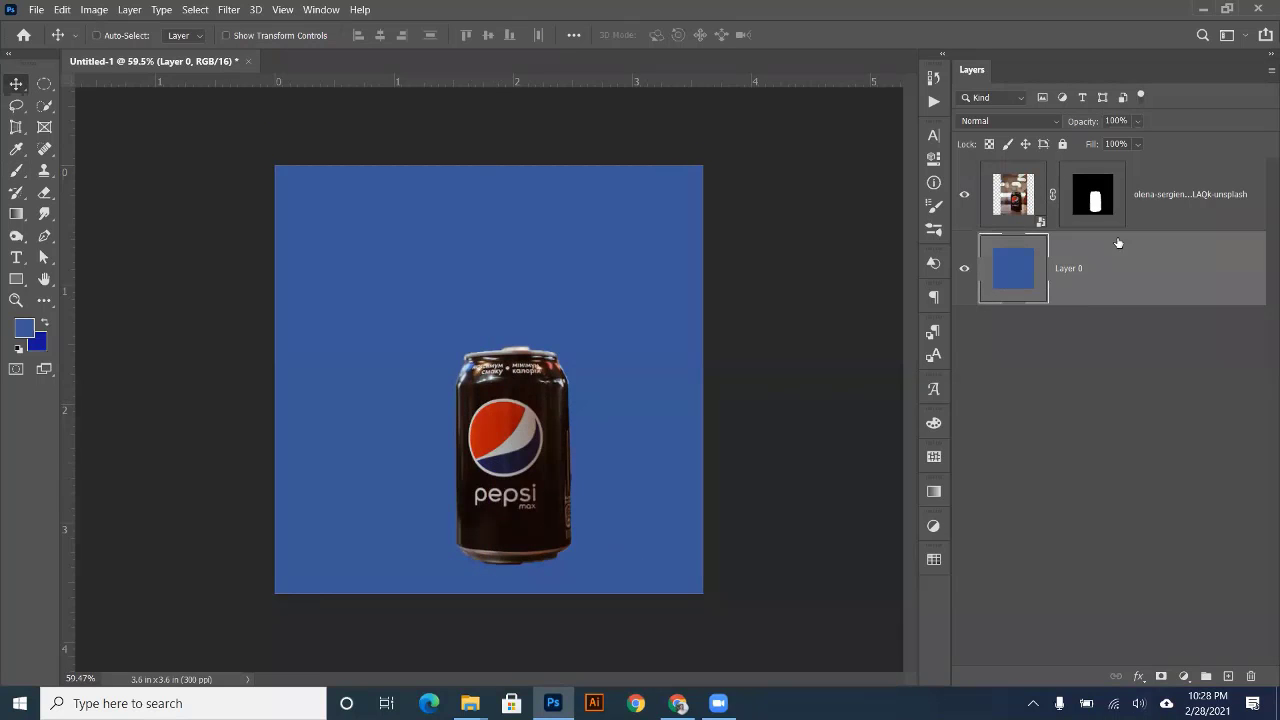
left_click(1155, 215)
left_click_drag(480, 366, 310, 318)
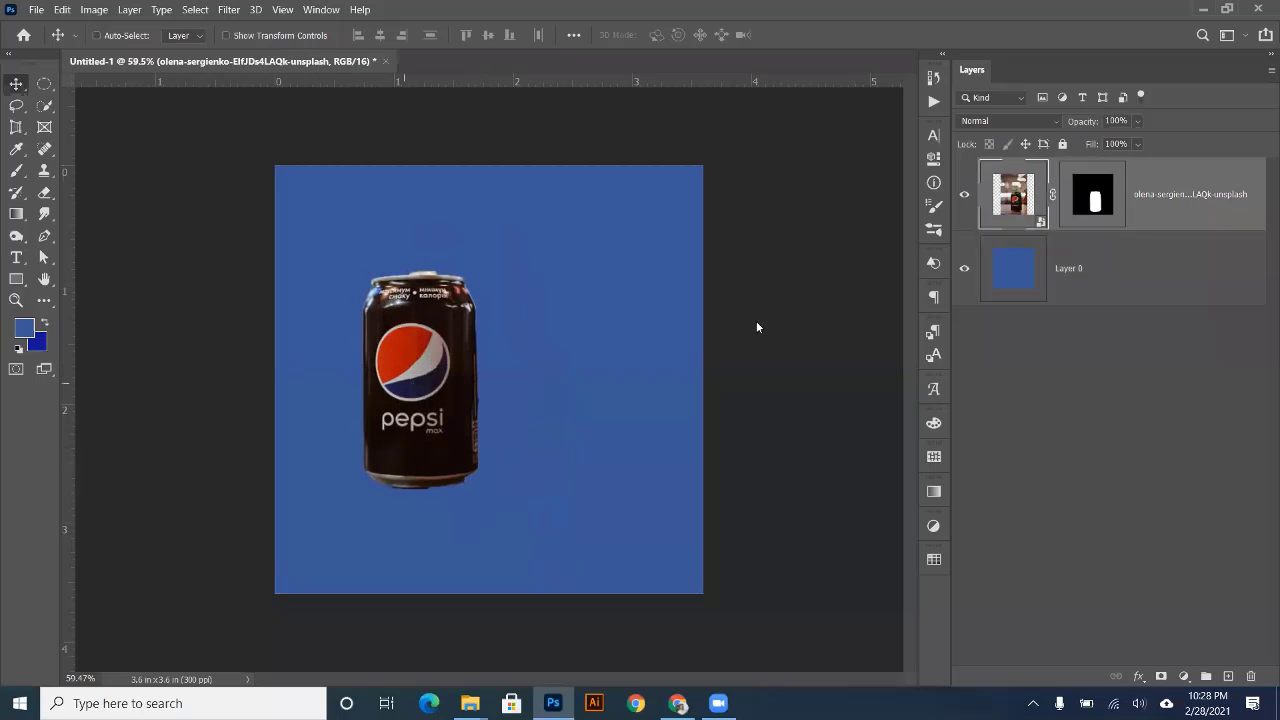
- Undo the can's move and the blue fill of Layer 0, and deselect all layers
key("ctrl+z")
key("ctrl+z")
key("ctrl+z")
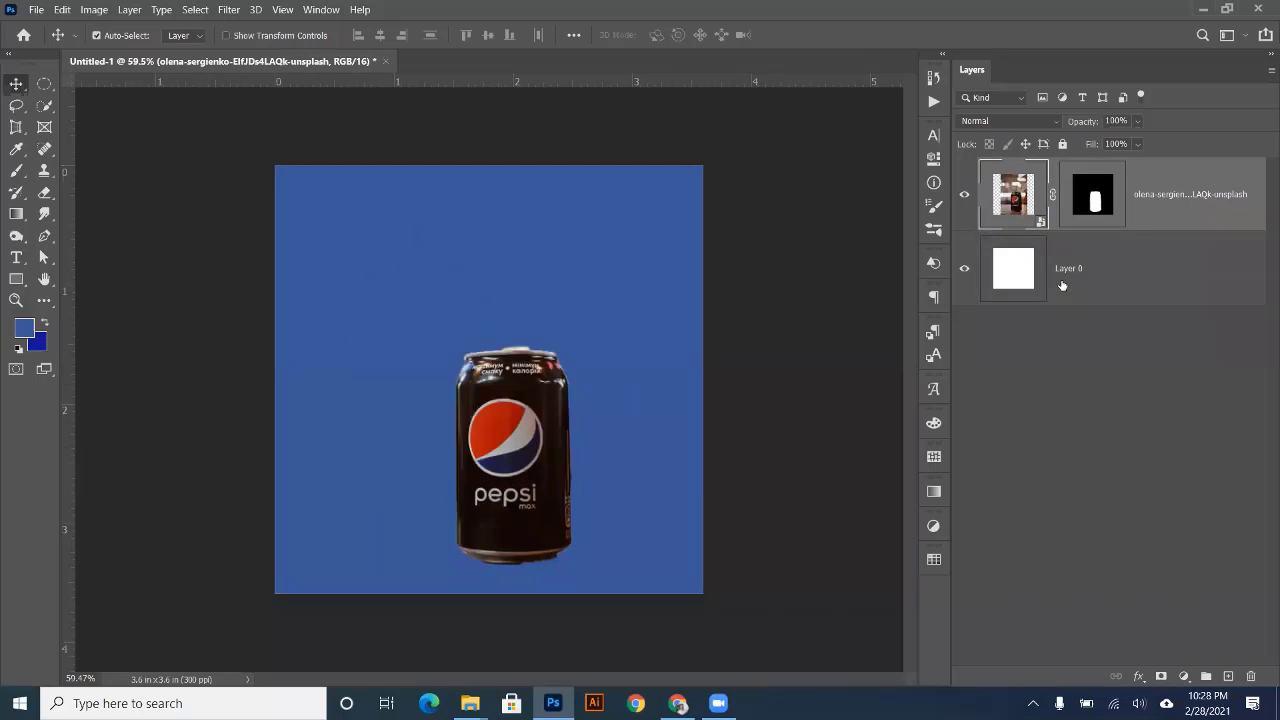
left_click(1122, 415)
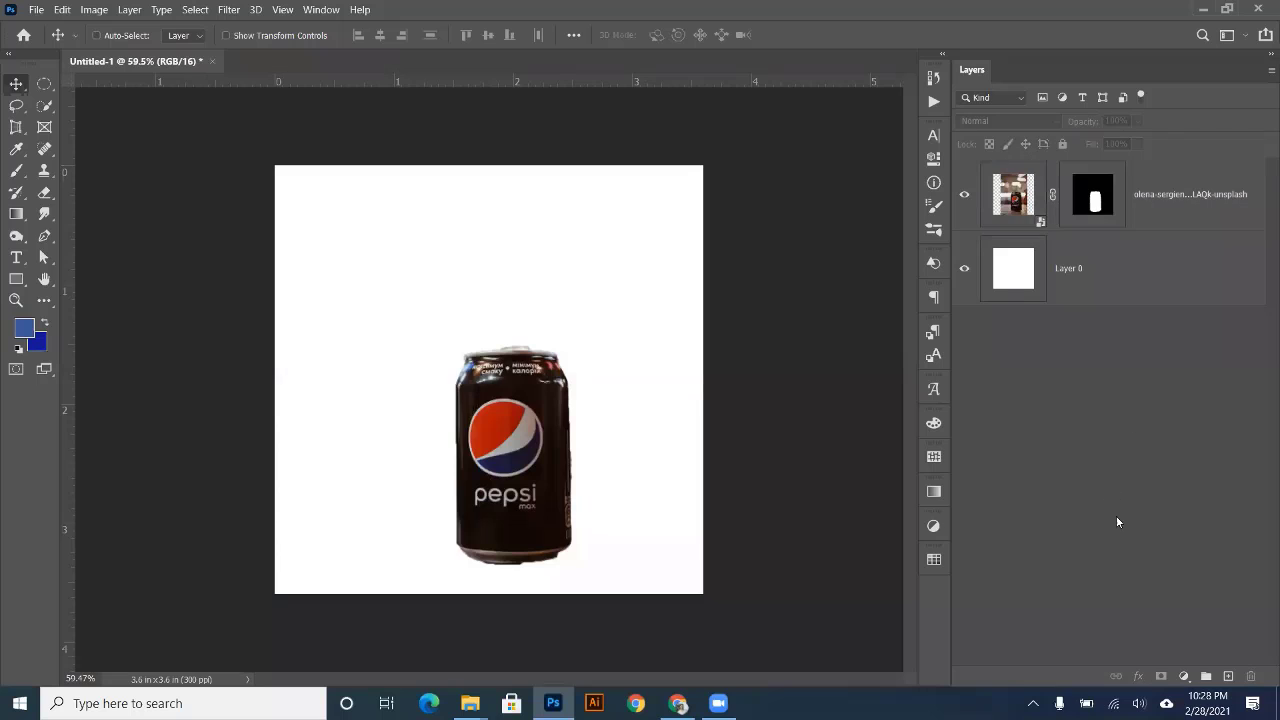
left_click(1186, 676)
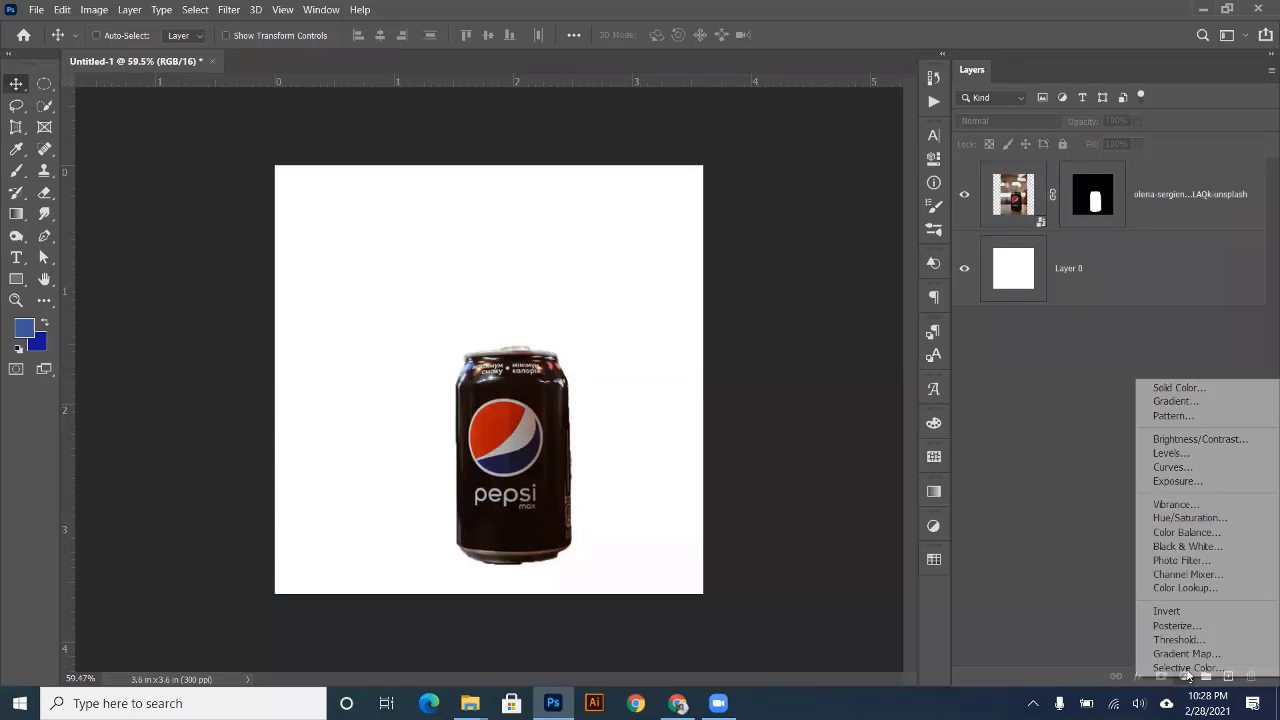
left_click(1066, 604)
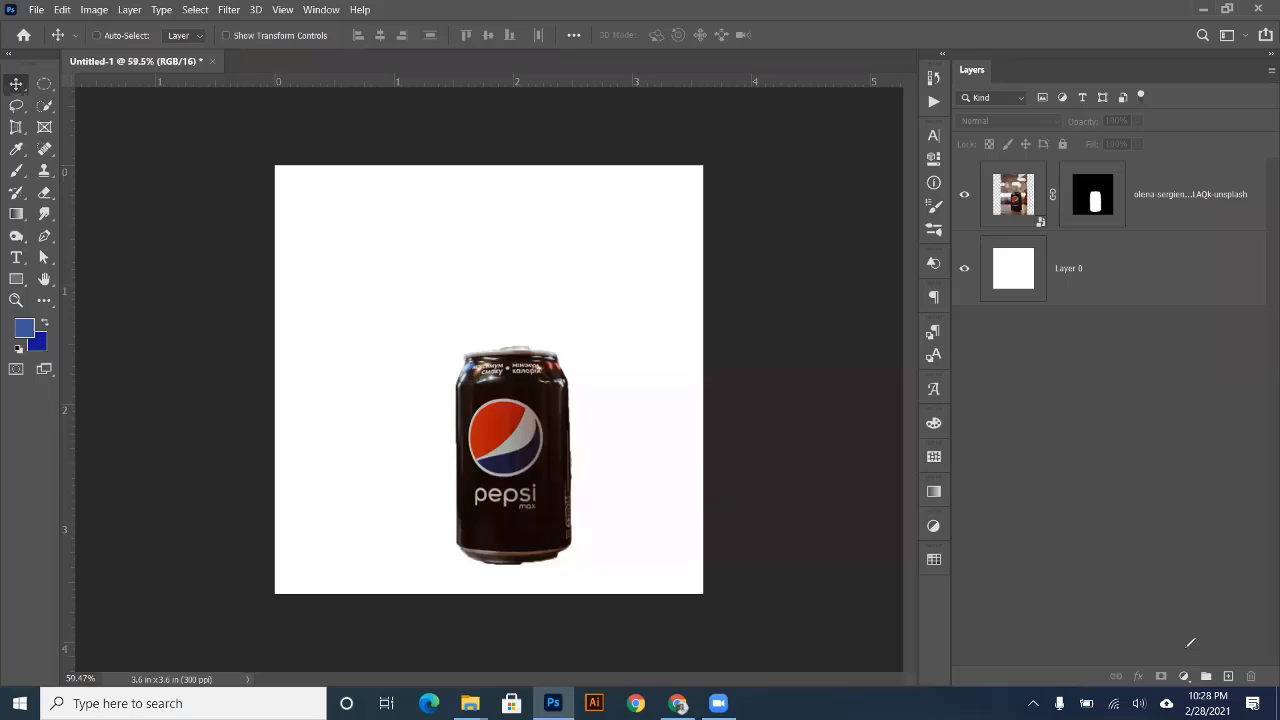
mouse_move(1152, 414)
left_mouse_down()
mouse_move(1185, 660)
mouse_move(1163, 660)
left_mouse_up()
- Create a Solid Color fill layer in bright blue 0050f8
left_click(1184, 675)
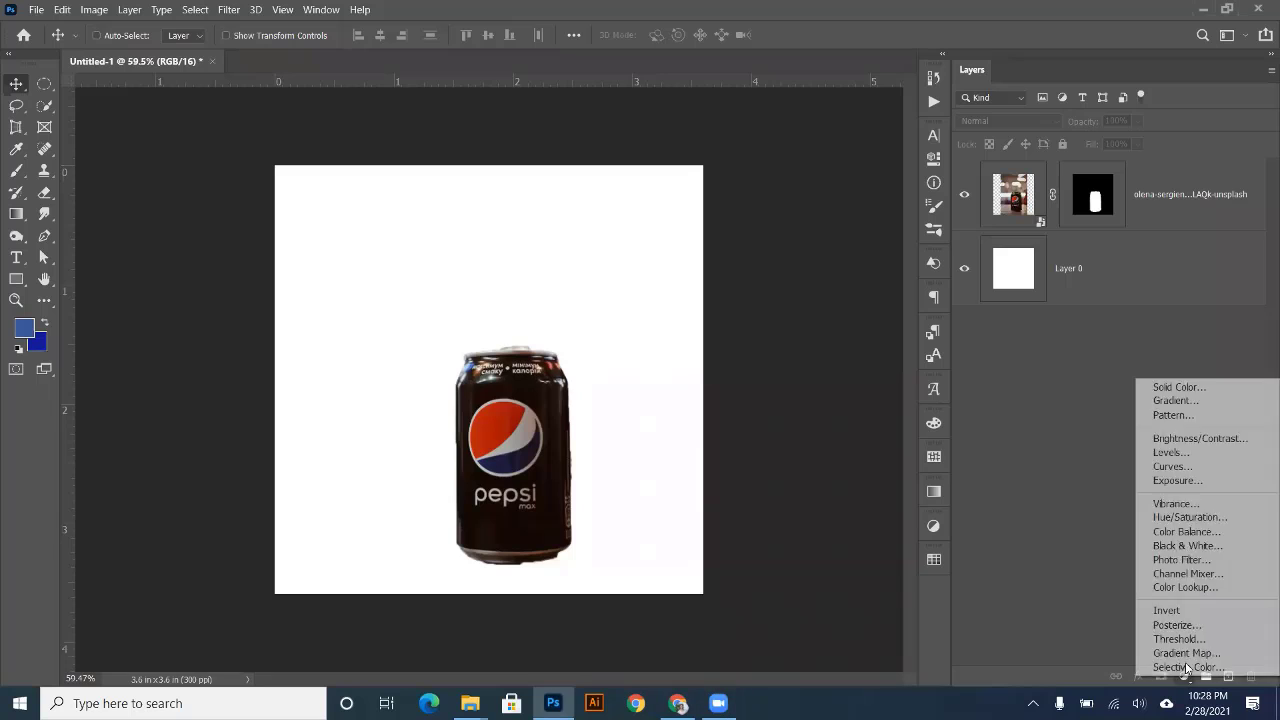
left_click(1180, 388)
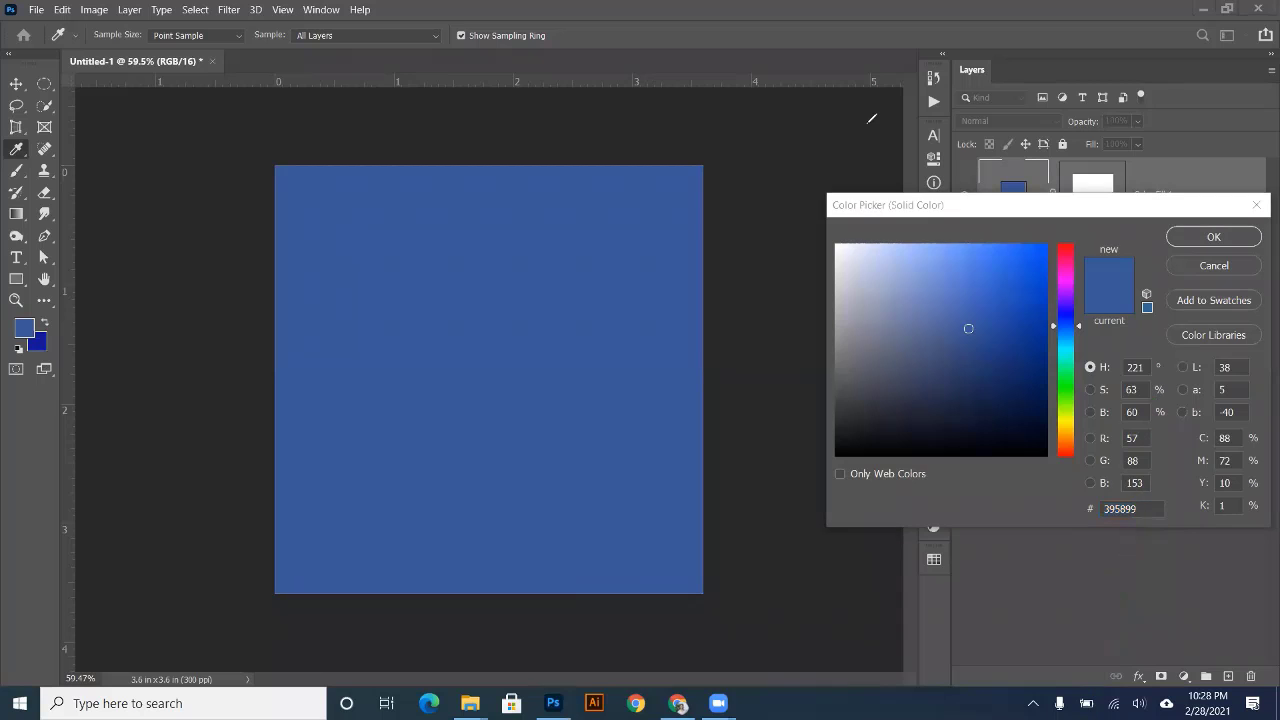
left_click_drag(1088, 211, 914, 226)
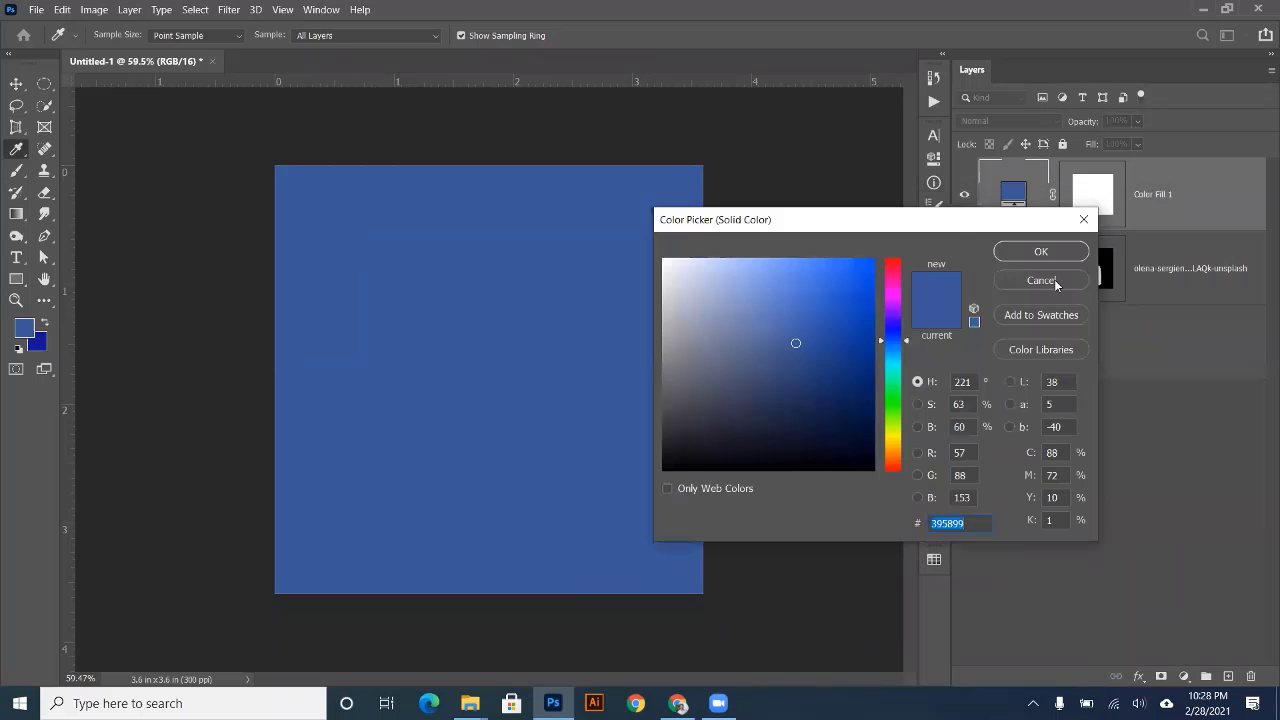
left_click(861, 282)
mouse_move(861, 282)
left_mouse_down()
mouse_move(895, 261)
mouse_move(817, 263)
mouse_move(885, 264)
left_mouse_up()
left_click(1038, 252)
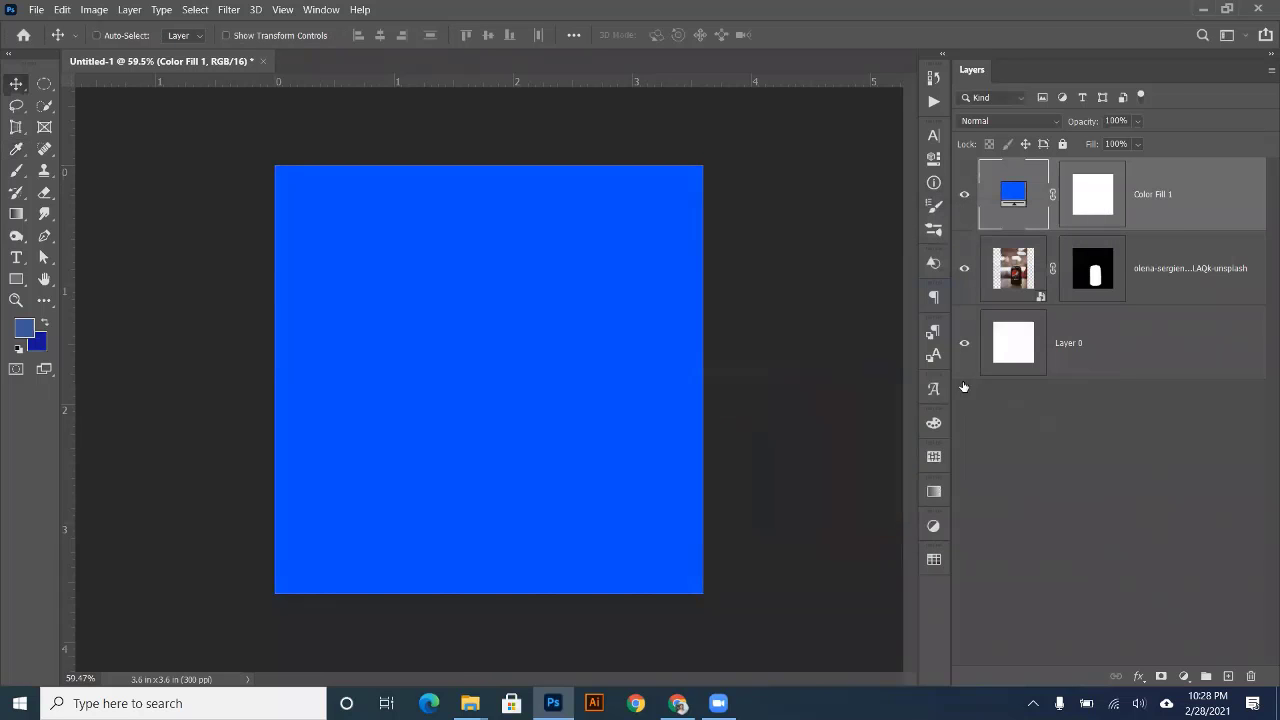
- Place the blue fill layer directly beneath the photo layer and move the can up near the canvas center
left_click_drag(1202, 184, 1173, 338)
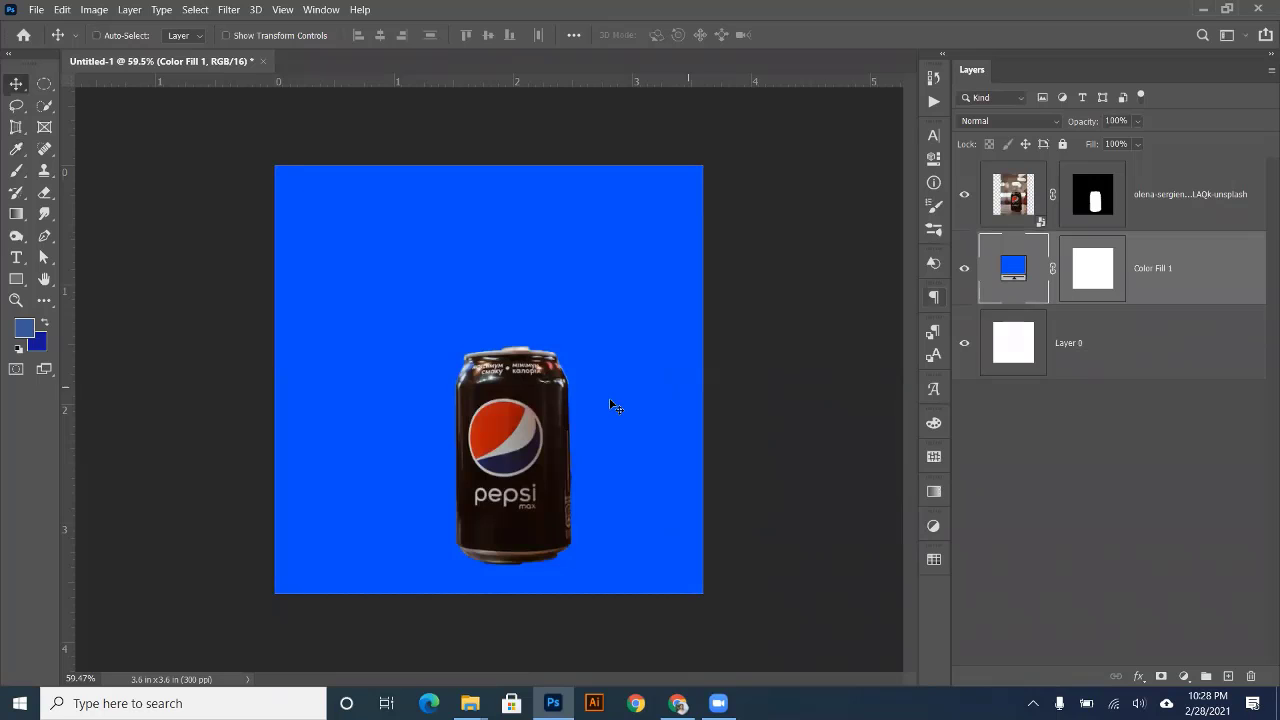
left_click(1177, 183)
left_click_drag(496, 392, 463, 307)
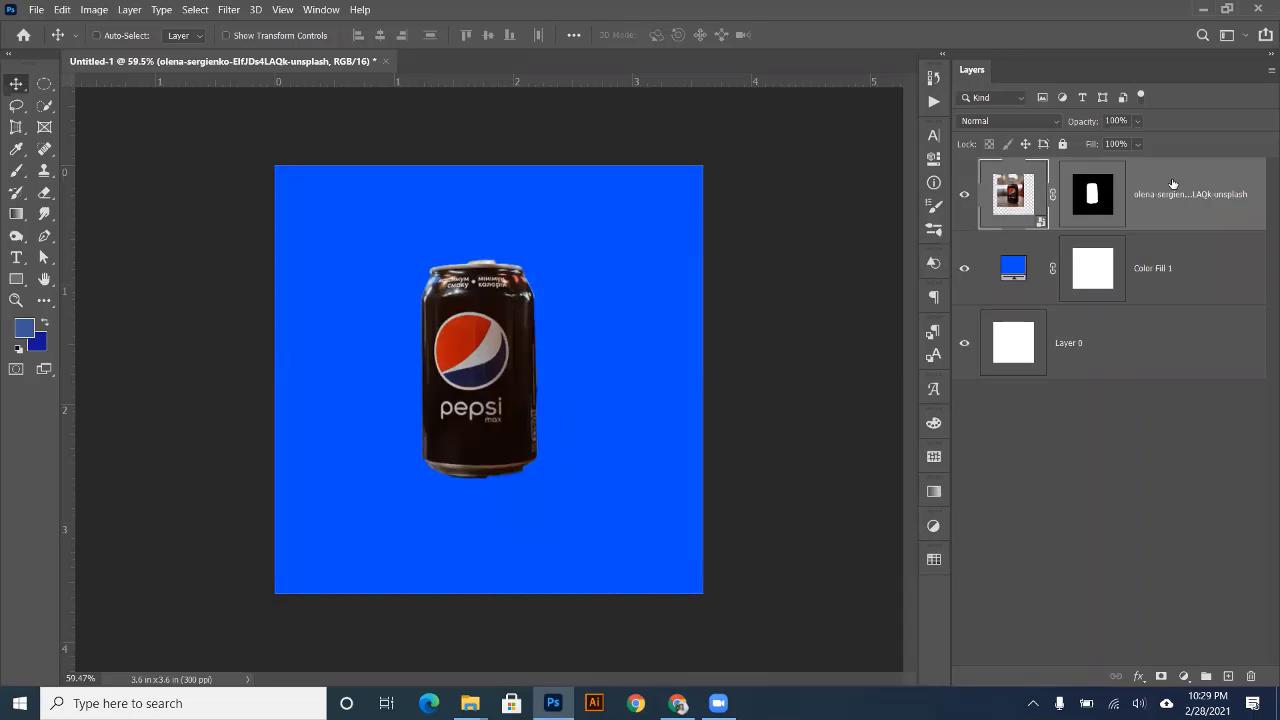
- Add a Drop Shadow to the can's layer with a 136° angle and 30 px distance, and adjust its spread and size
double_click(1213, 178)
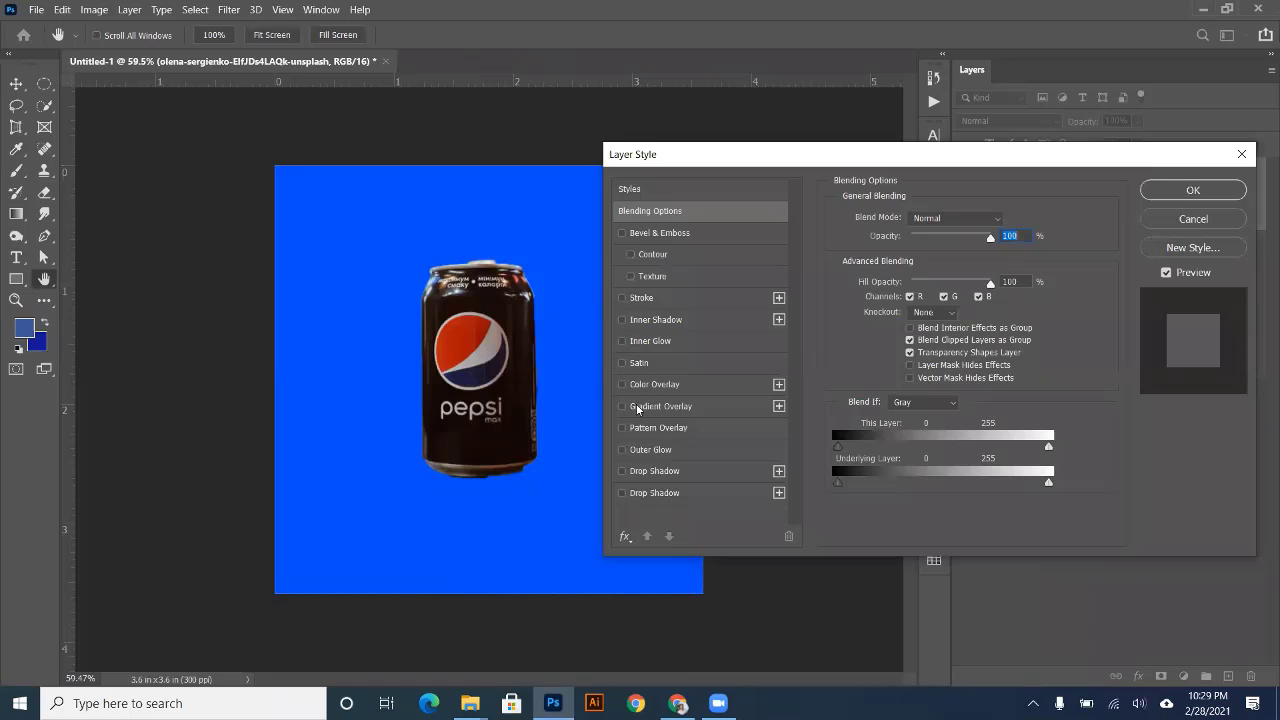
left_click(622, 493)
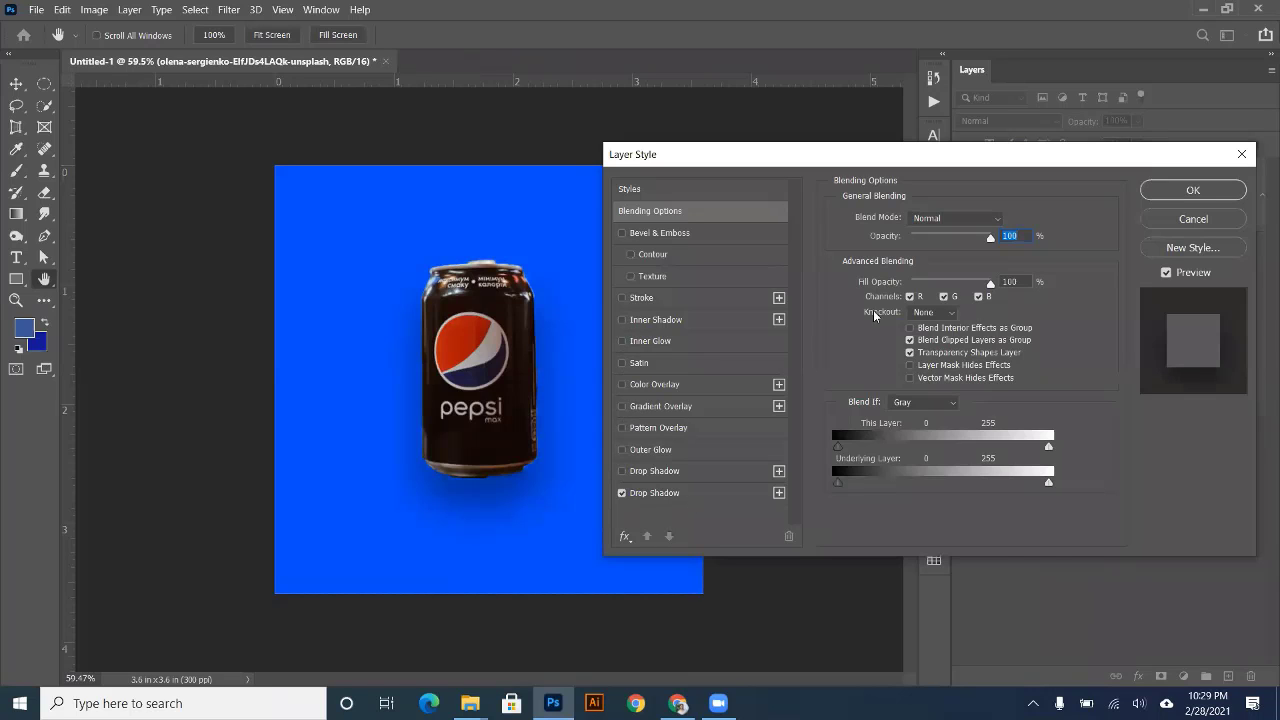
left_click(703, 493)
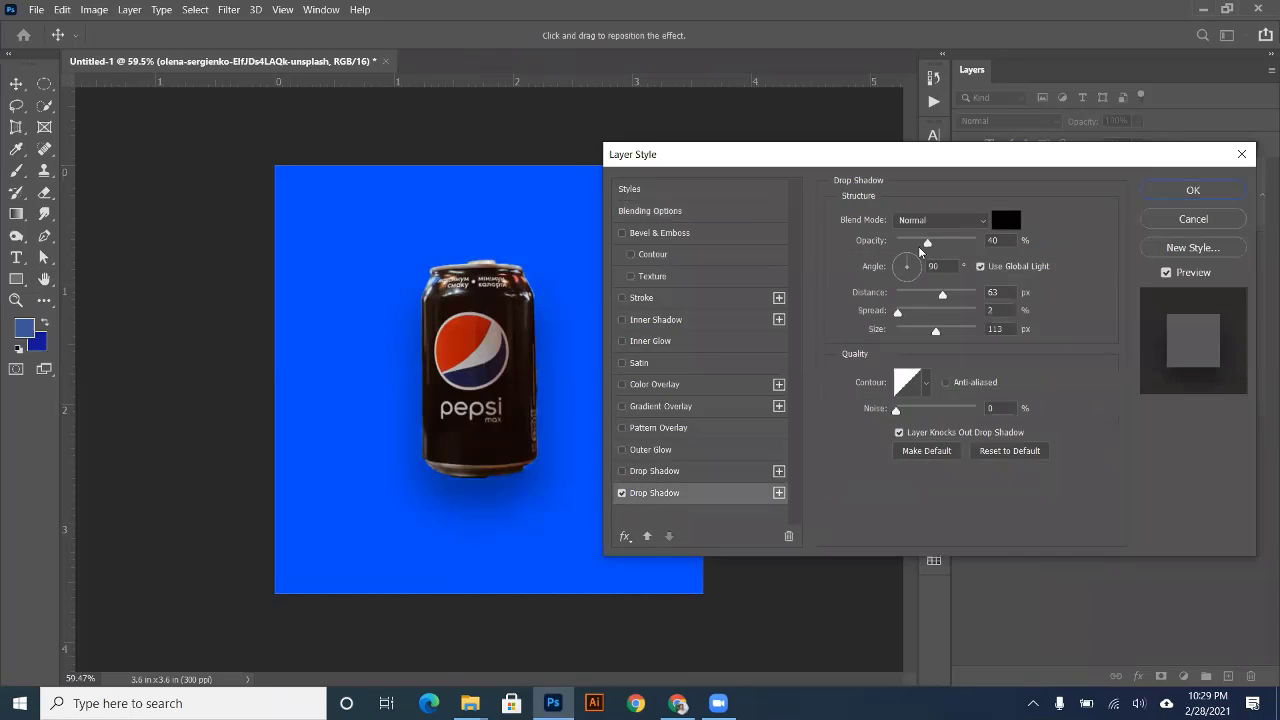
left_click_drag(910, 296, 904, 334)
left_click_drag(521, 481, 527, 488)
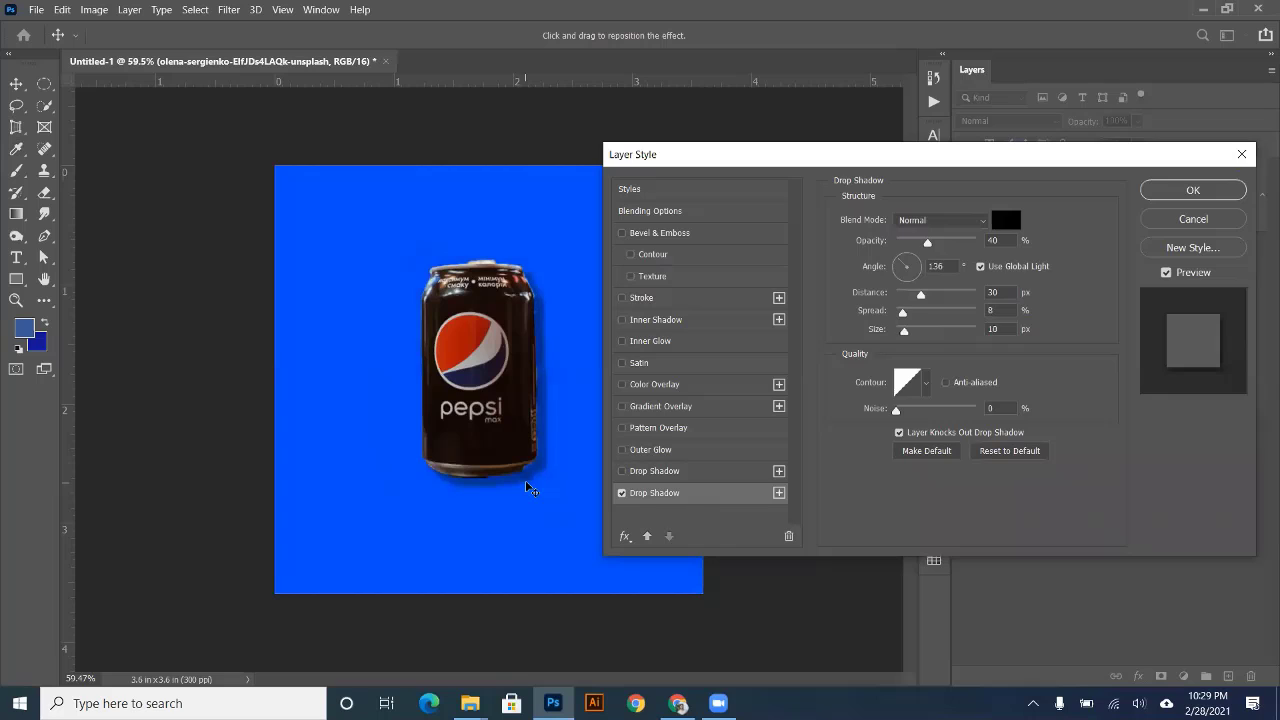
left_click_drag(904, 313, 908, 332)
left_click(1231, 195)
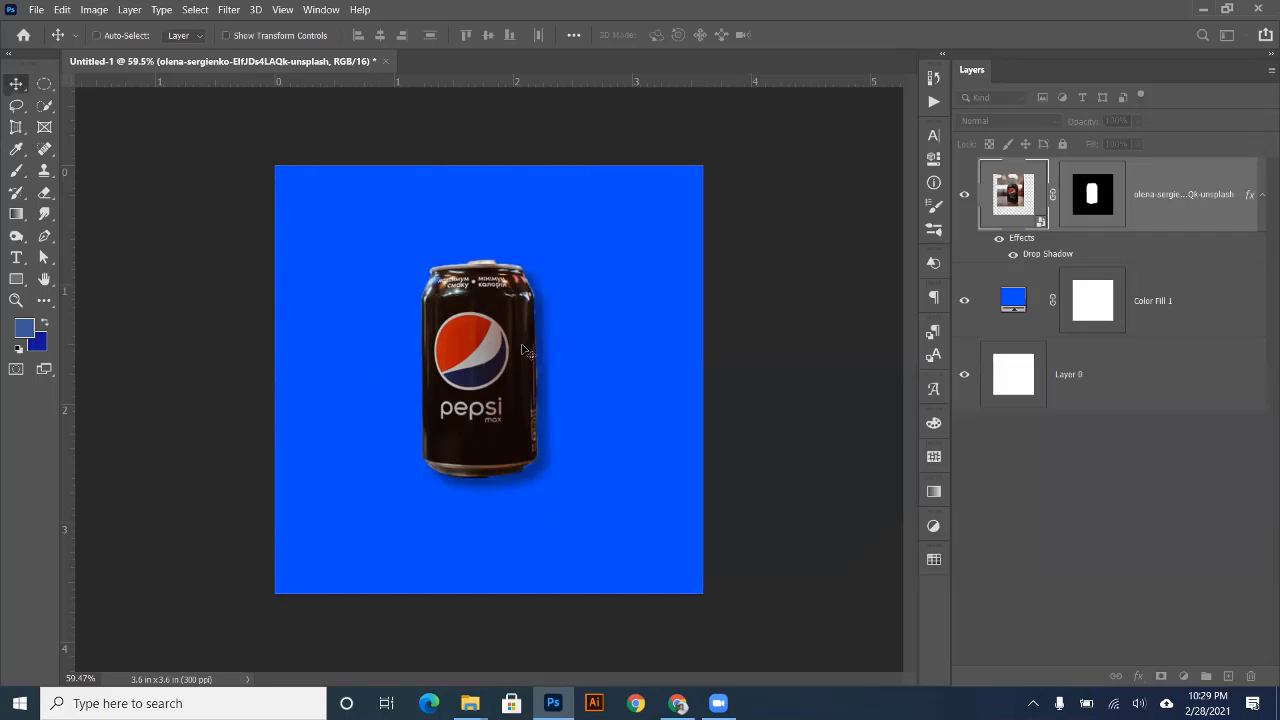
- Change the Color Fill 1 layer's color to orange f87500 and hide the layer
left_click(1018, 299)
double_click(1018, 299)
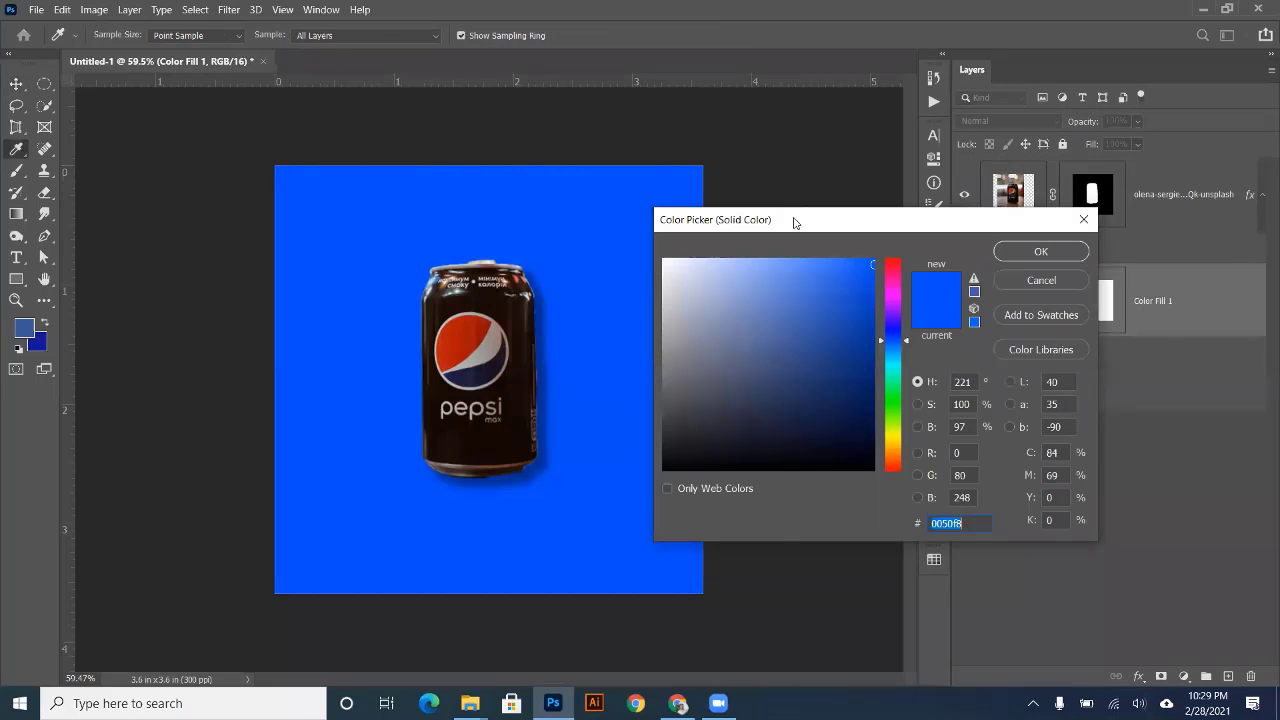
left_click_drag(1021, 278, 1032, 440)
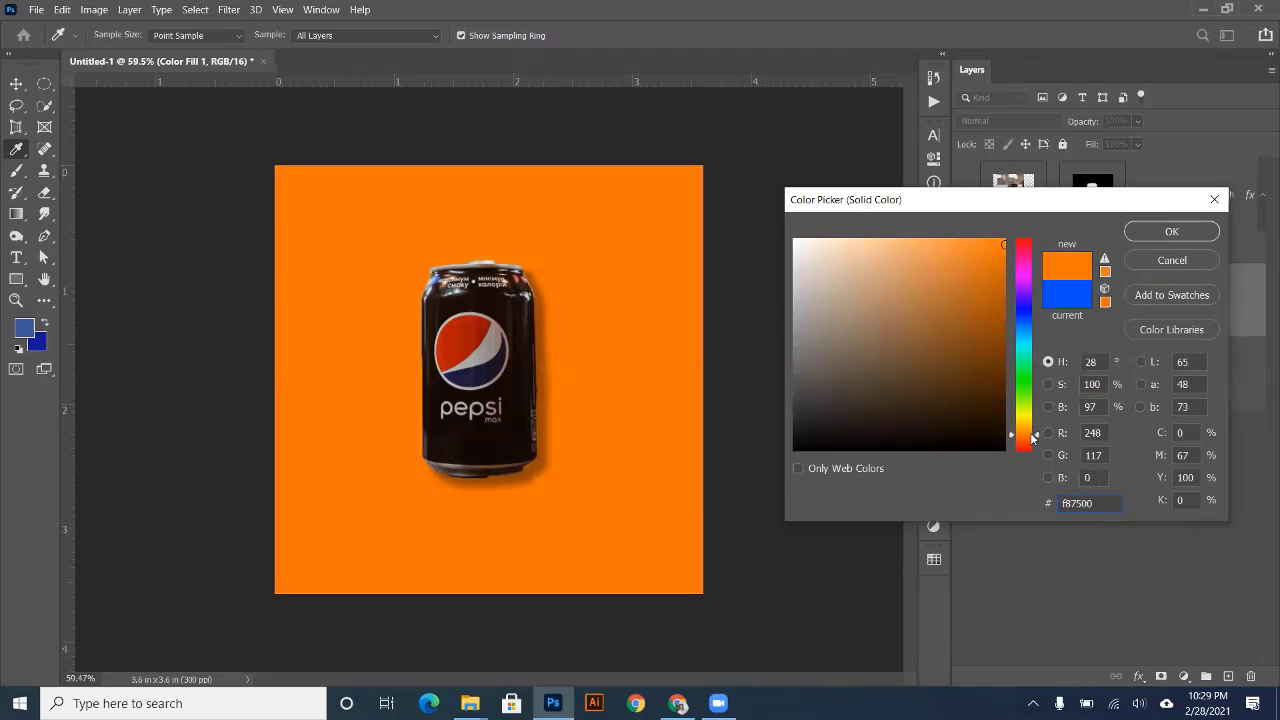
left_click(1171, 231)
left_click(964, 300)
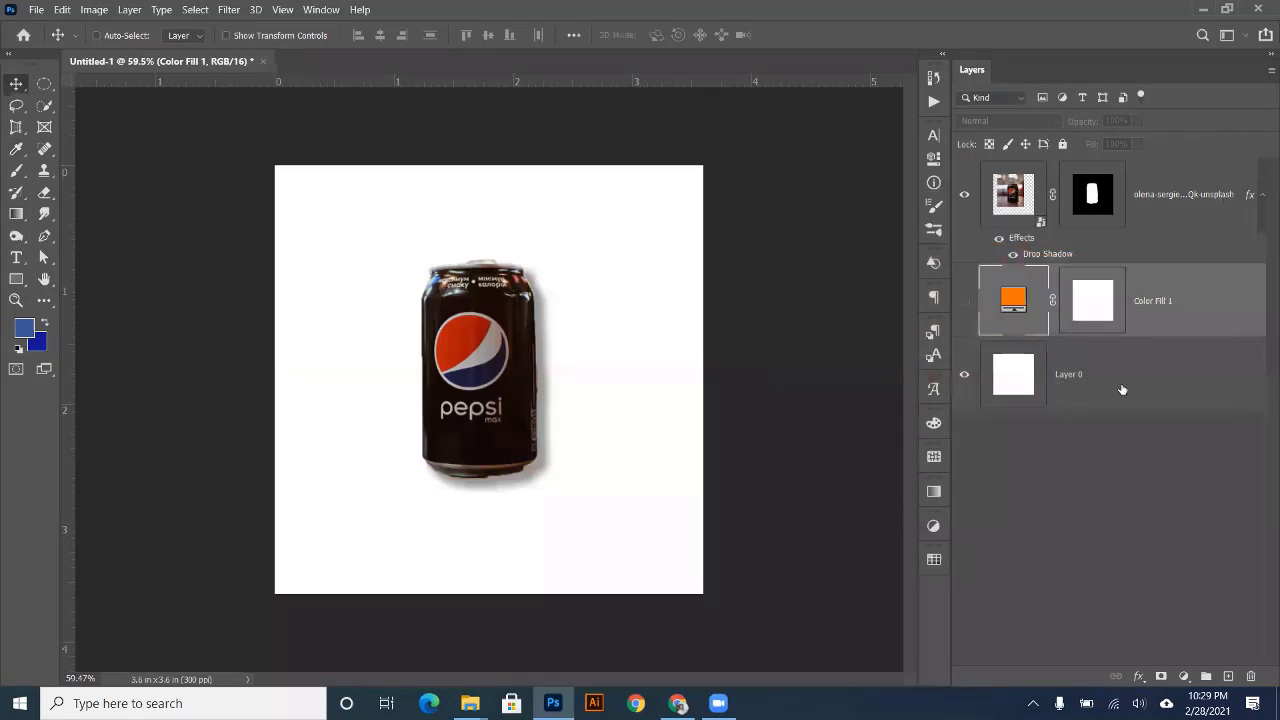
- Set the foreground color to blue 054de6 and fill Layer 0 with it
left_click(1057, 406)
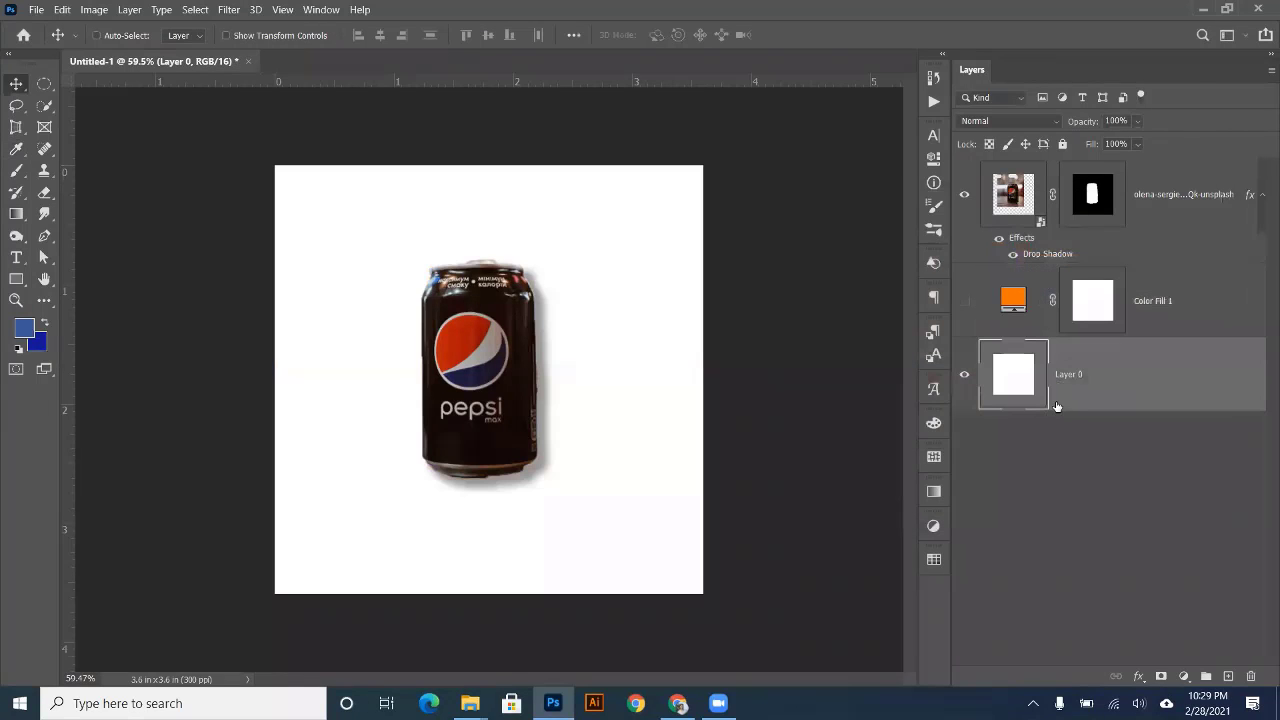
left_click(25, 328)
double_click(1085, 503)
type("054de6")
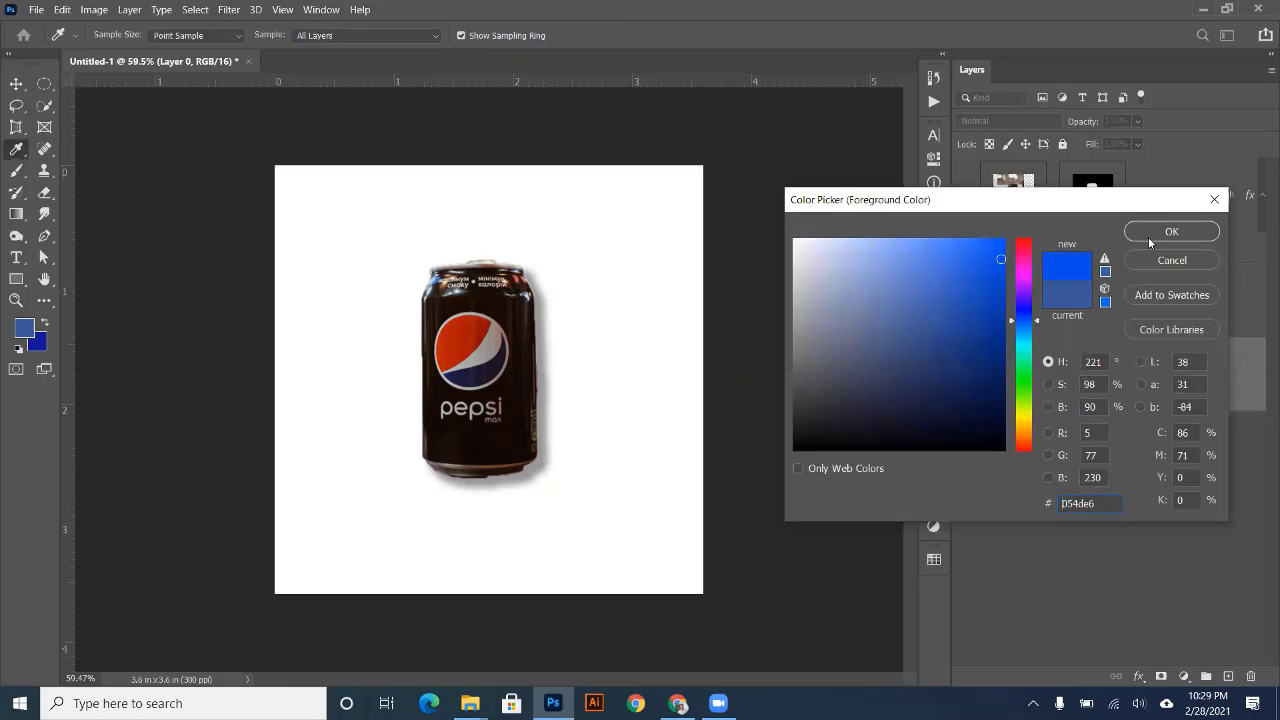
key("Return")
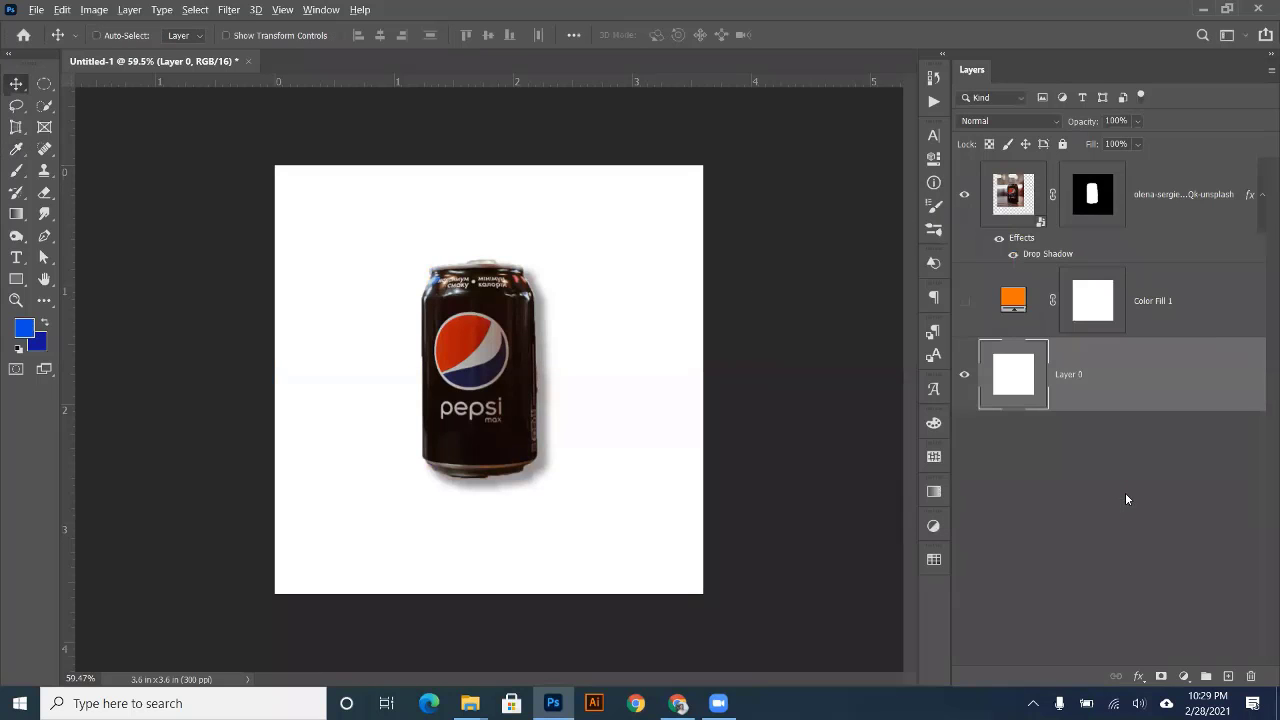
key("alt+BackSpace")
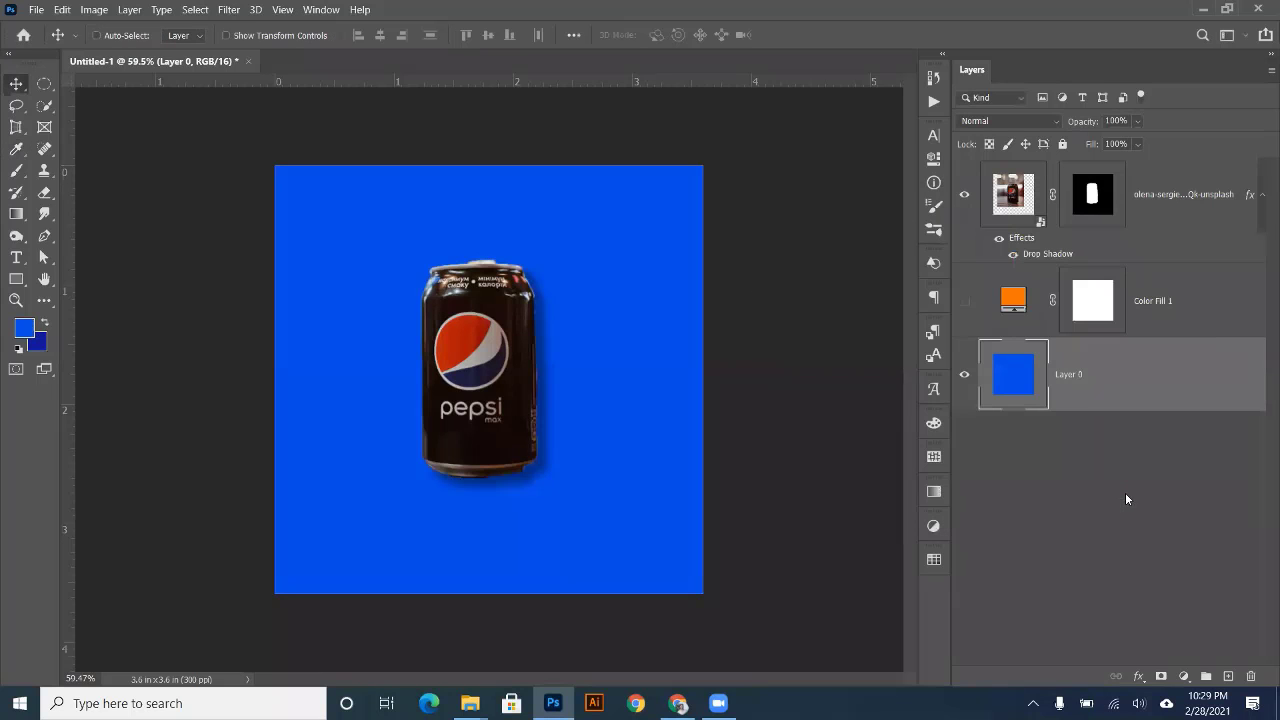
- Set the foreground color to green 5c8103, fill Layer 0 with it, and return the layer to white
left_click(25, 328)
type("5c8103")
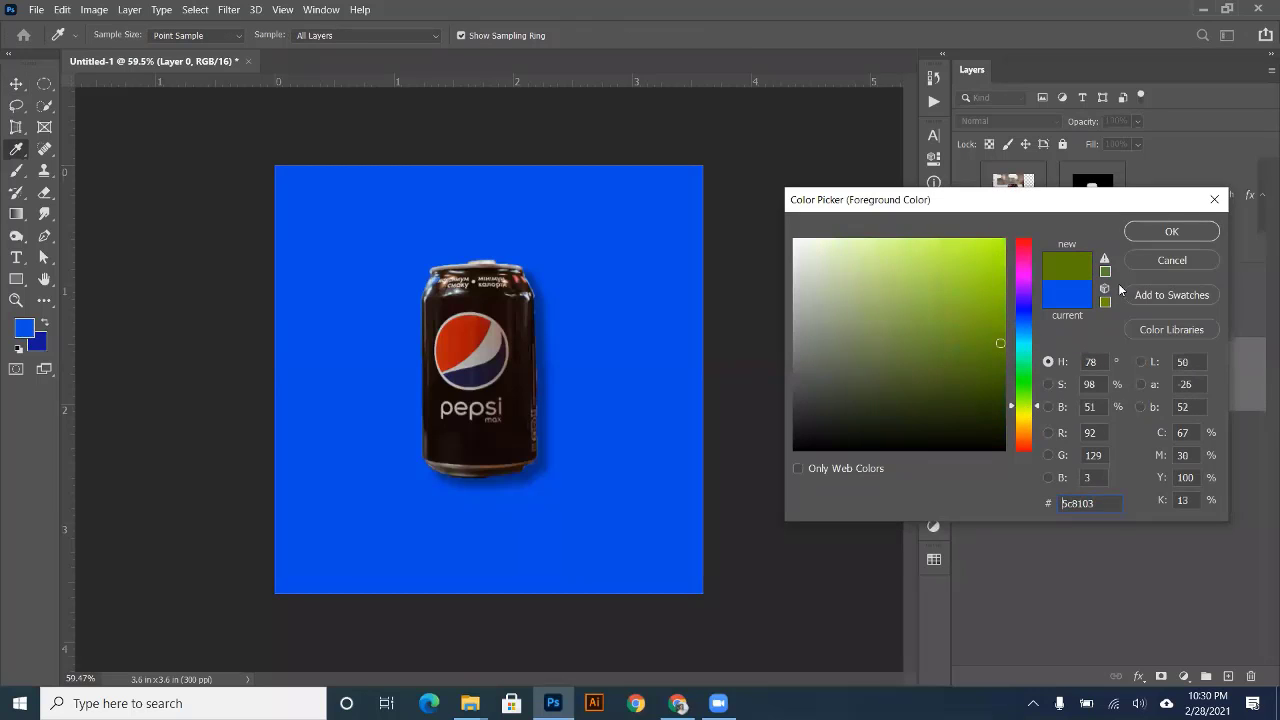
left_click(1171, 231)
key("v")
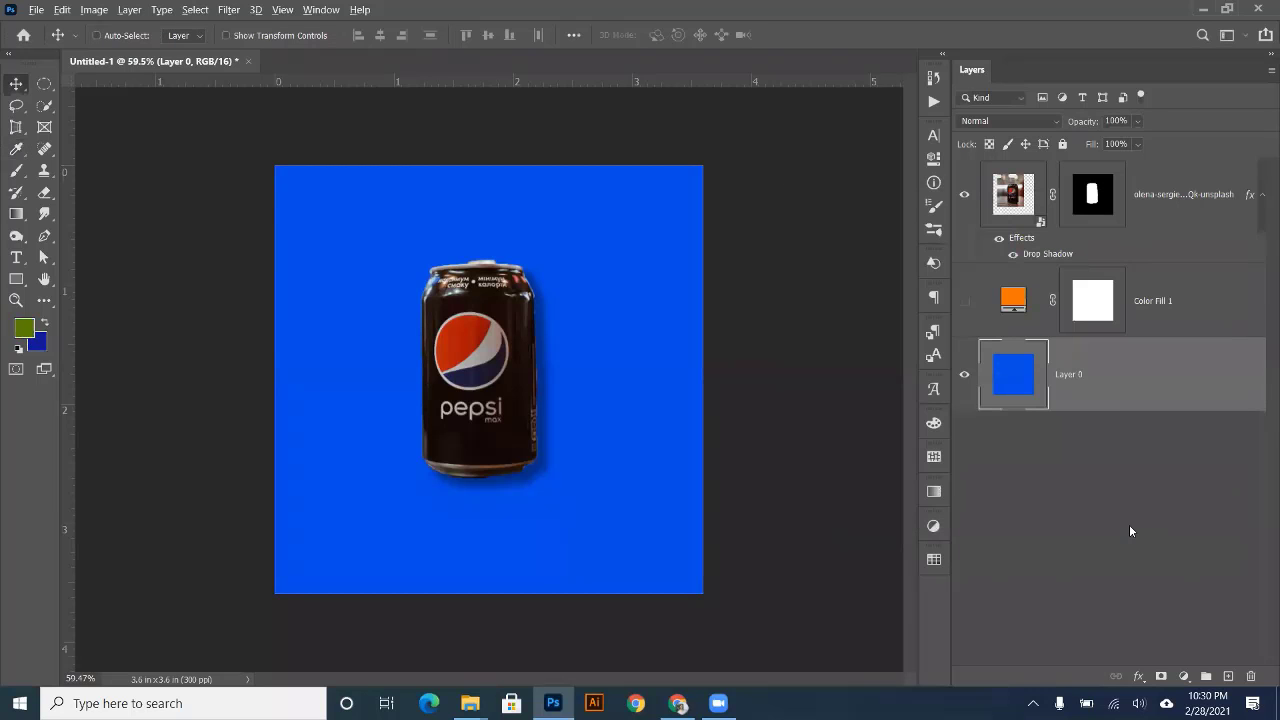
key("alt+BackSpace")
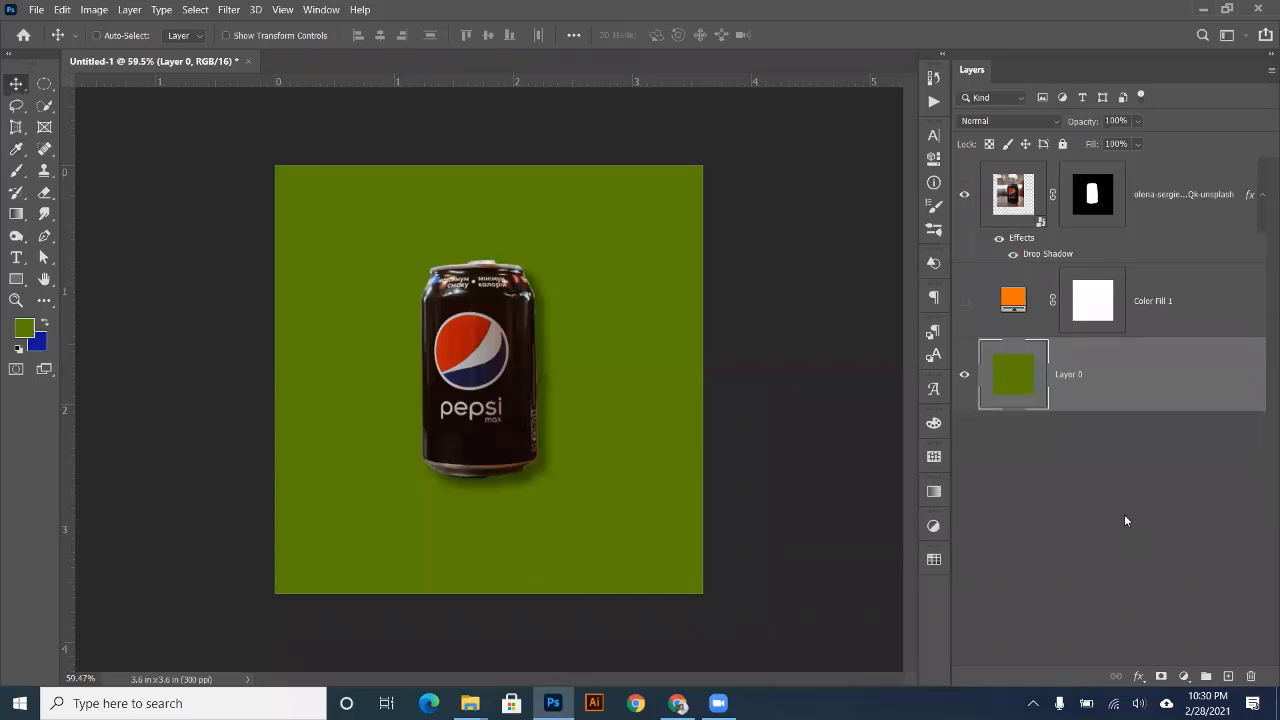
key("ctrl+BackSpace")
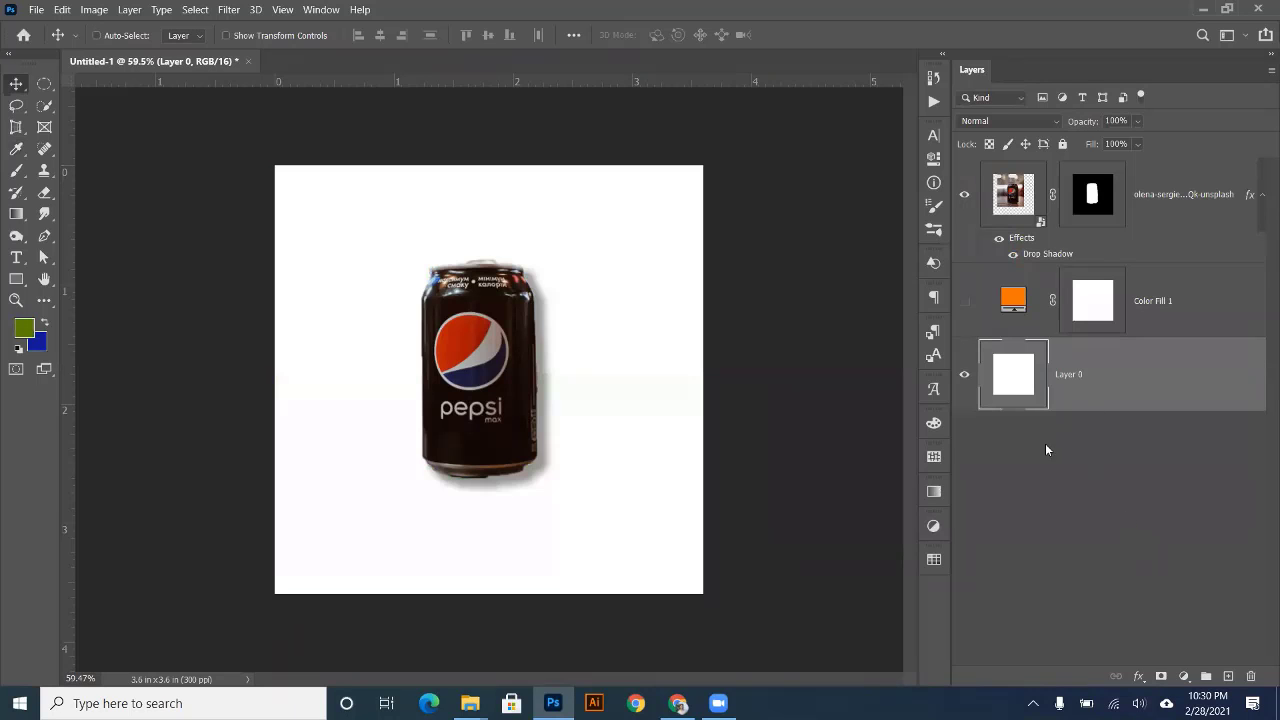
- Show the Color Fill 1 layer and change its color to yellow-orange f8a900
left_click(965, 300)
double_click(1016, 298)
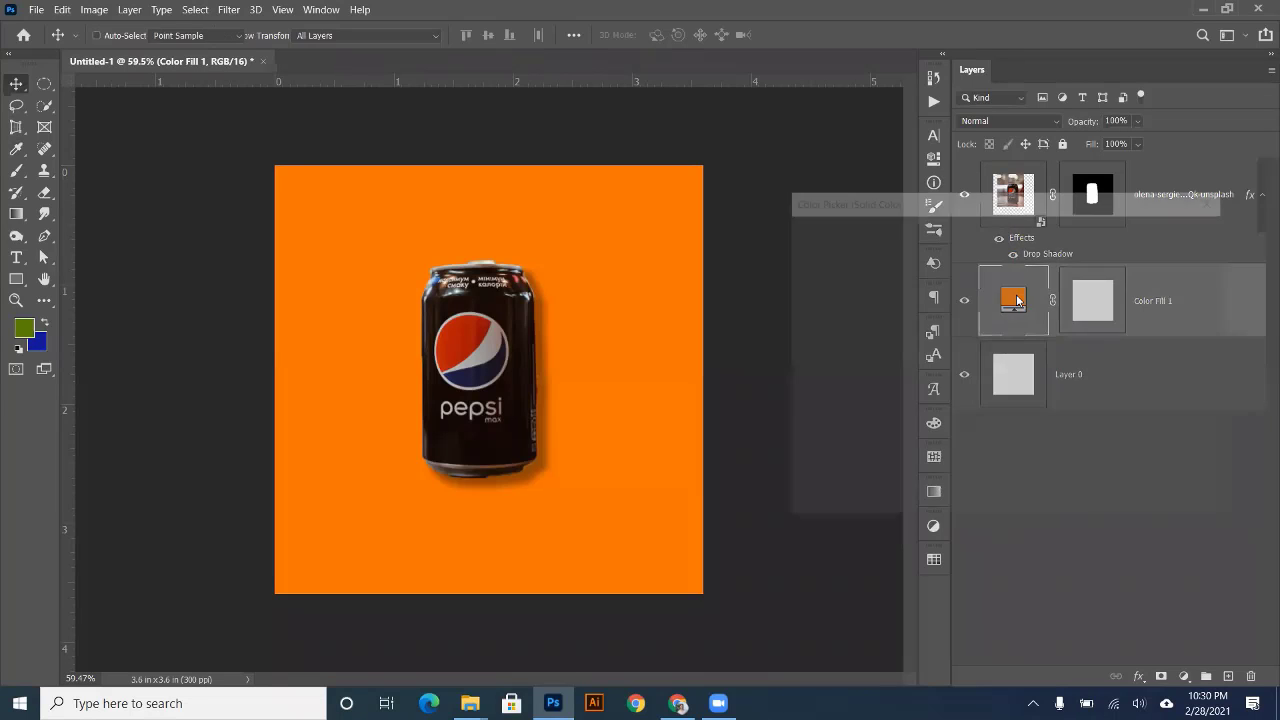
left_click_drag(1021, 271, 1031, 425)
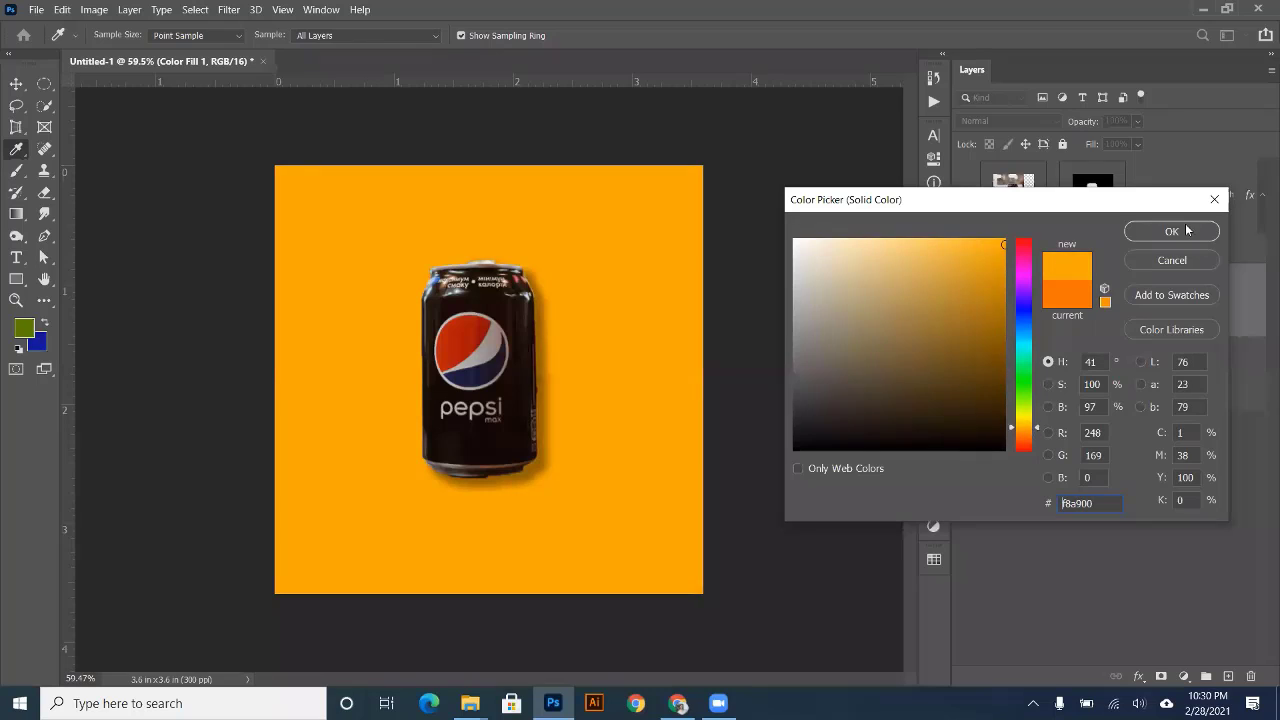
left_click(1171, 231)
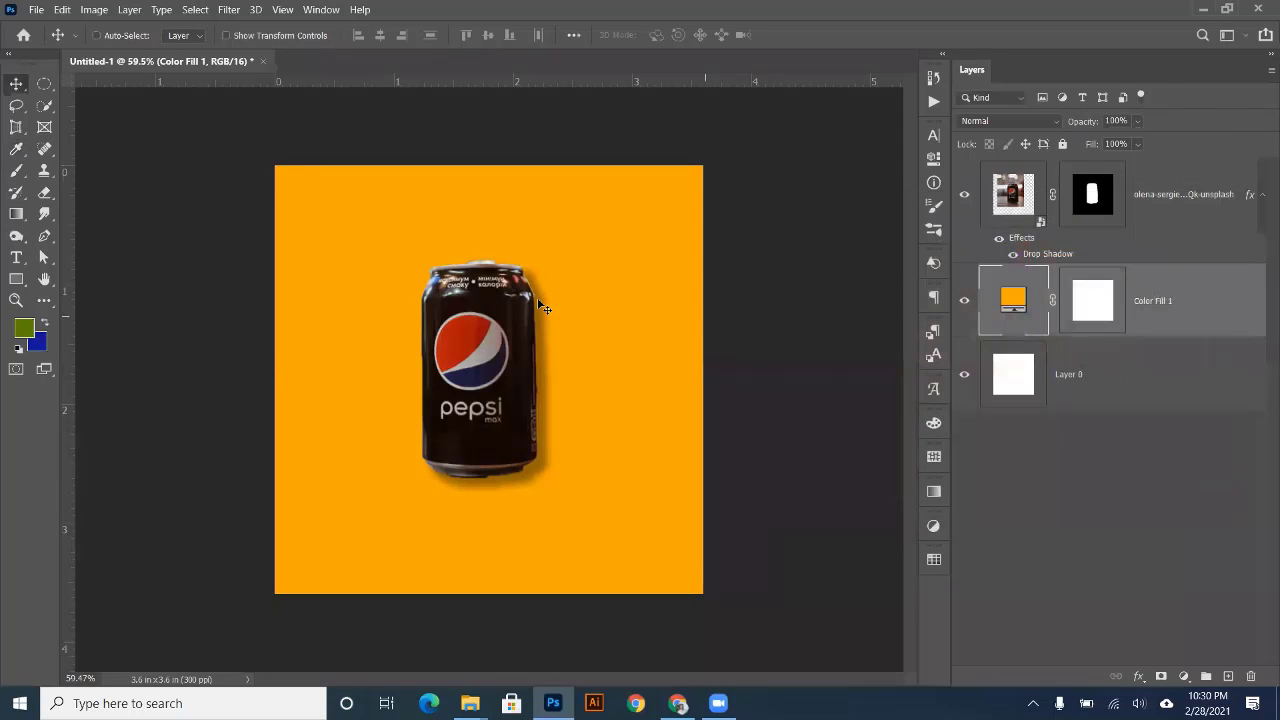
- Select the can's layer and move the can with its drop shadow up toward the upper part of the canvas
left_click(506, 375)
left_click(997, 237)
left_click_drag(492, 460, 520, 391)
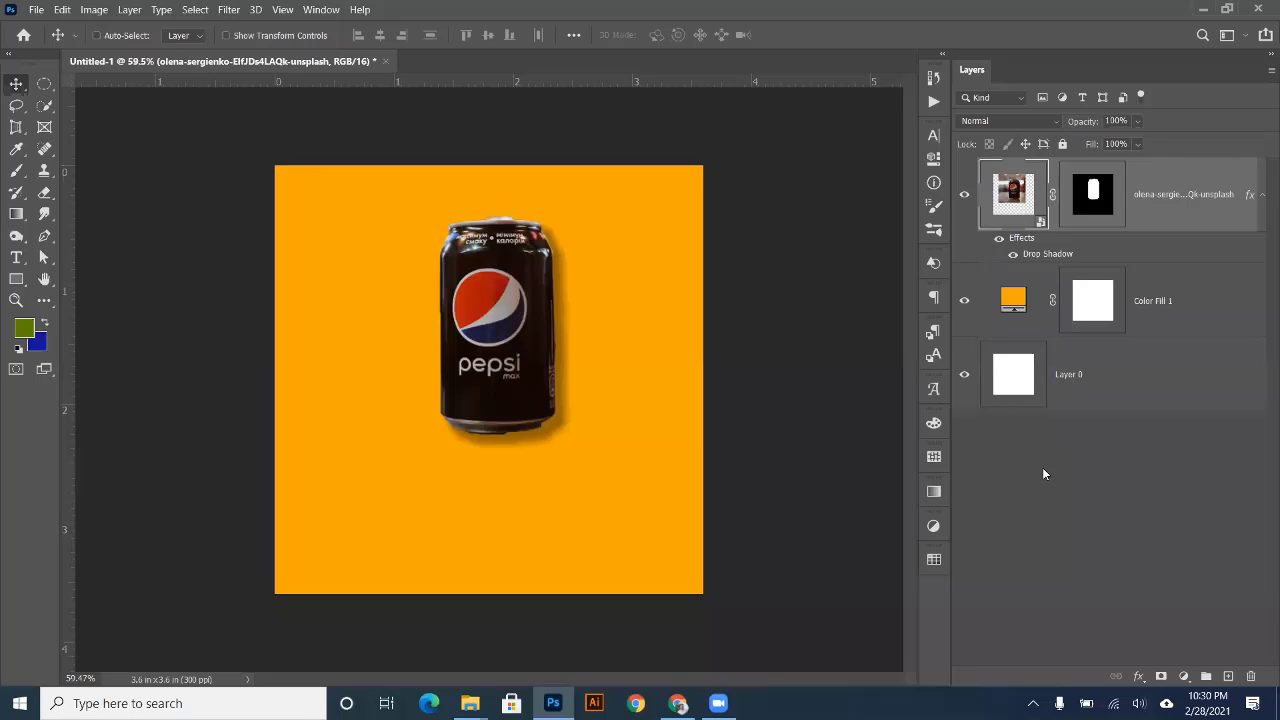
left_click_drag(543, 385, 500, 356)
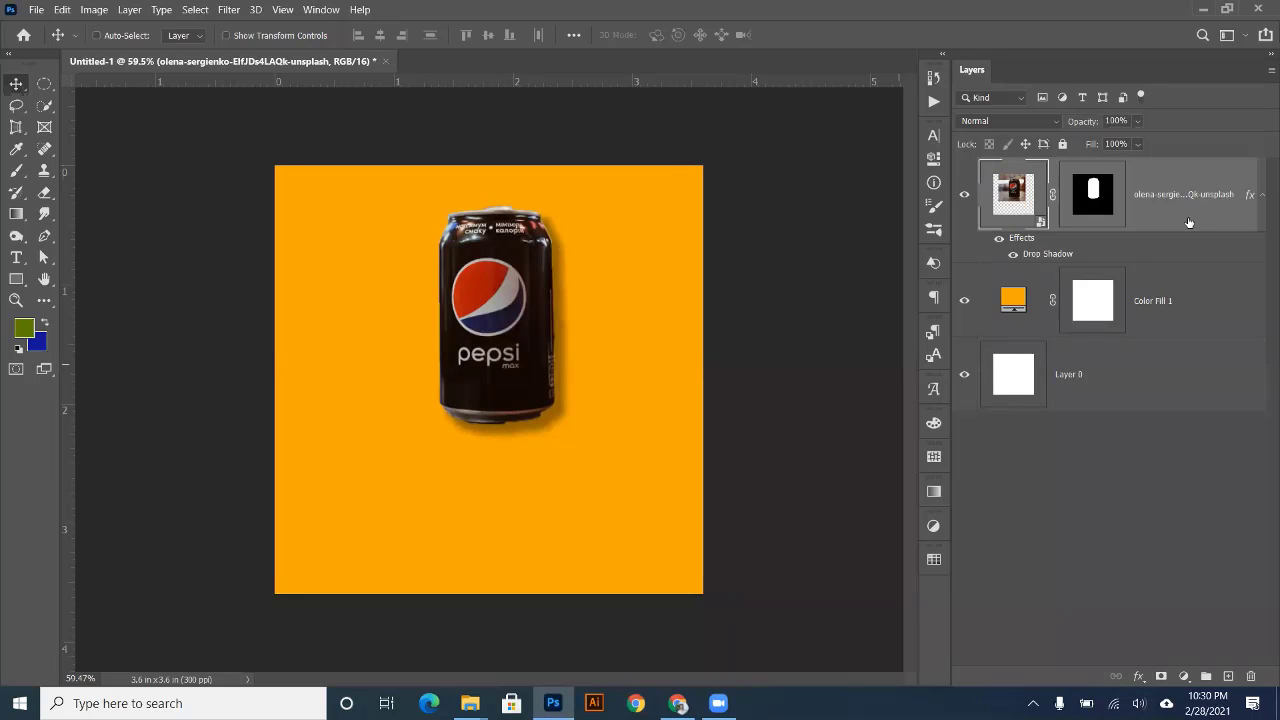
- Delete the can's layer and Layer 0, keeping only the Color Fill 1 layer
left_click_drag(1176, 177, 1252, 675)
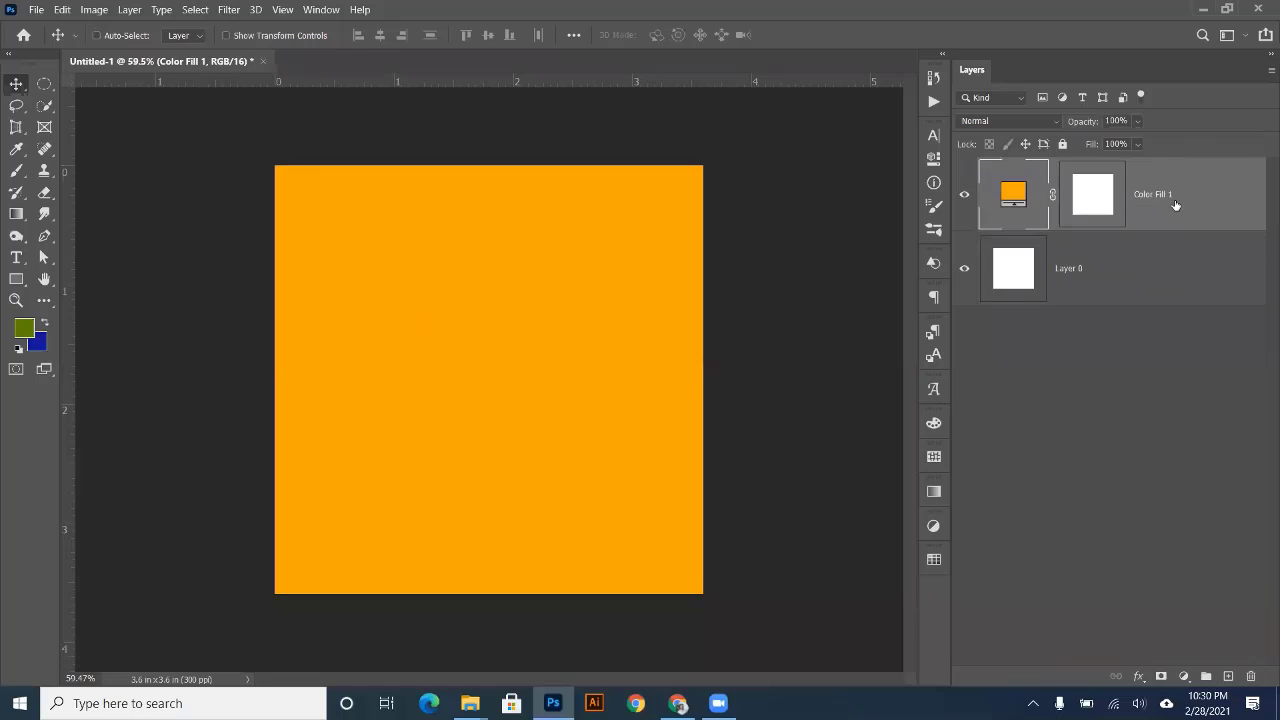
left_click_drag(1128, 264, 1252, 674)
- Switch from the Quick Selection Tool to the Magic Wand Tool
left_click(43, 108)
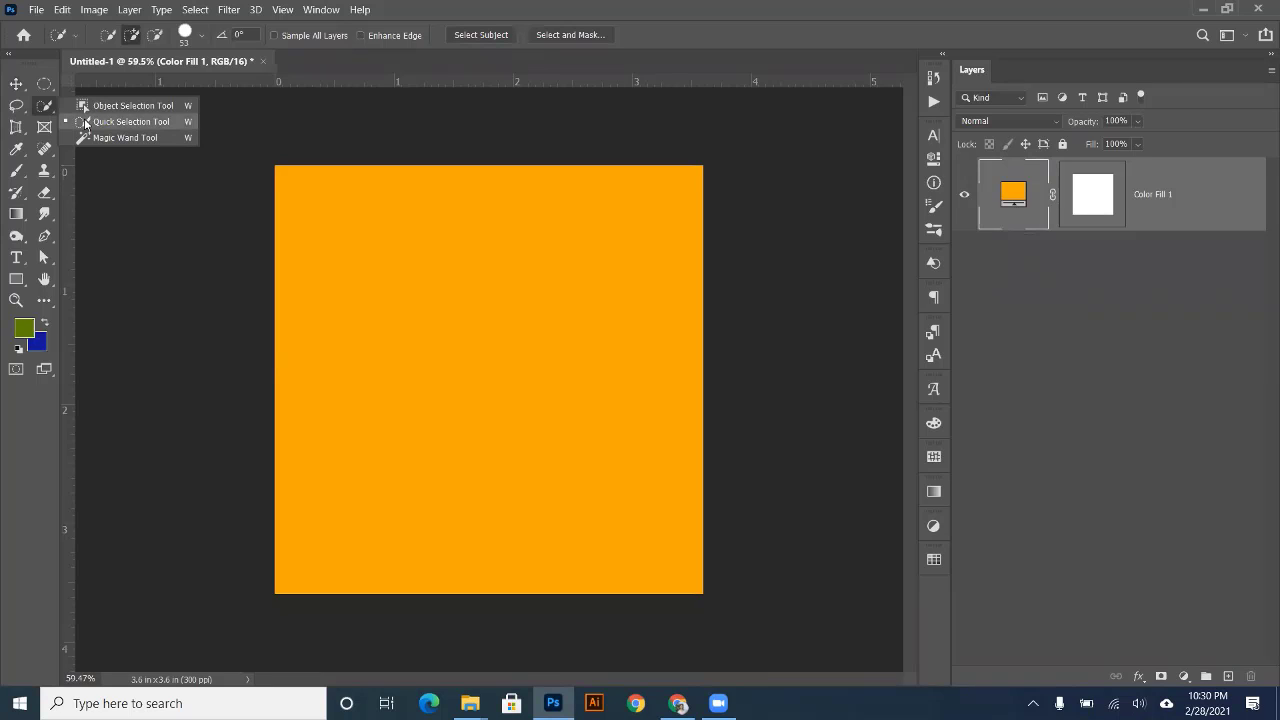
left_click(537, 5)
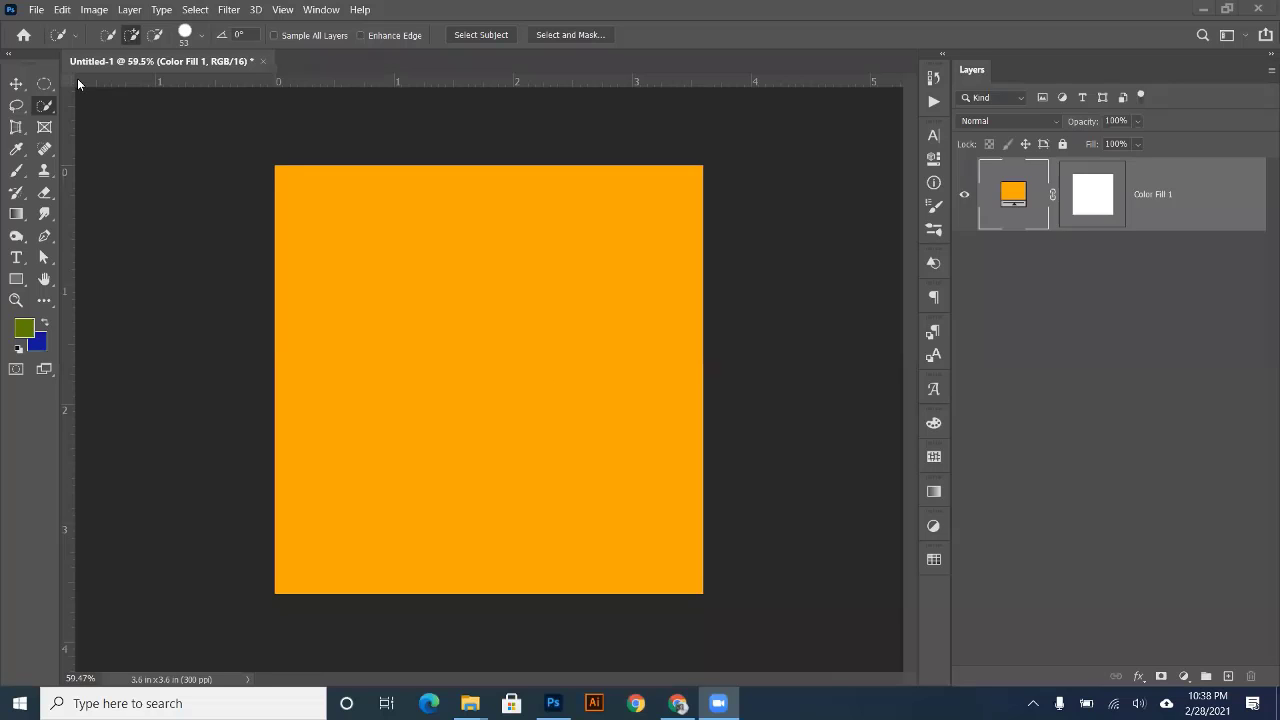
left_click(48, 108)
right_click(35, 110)
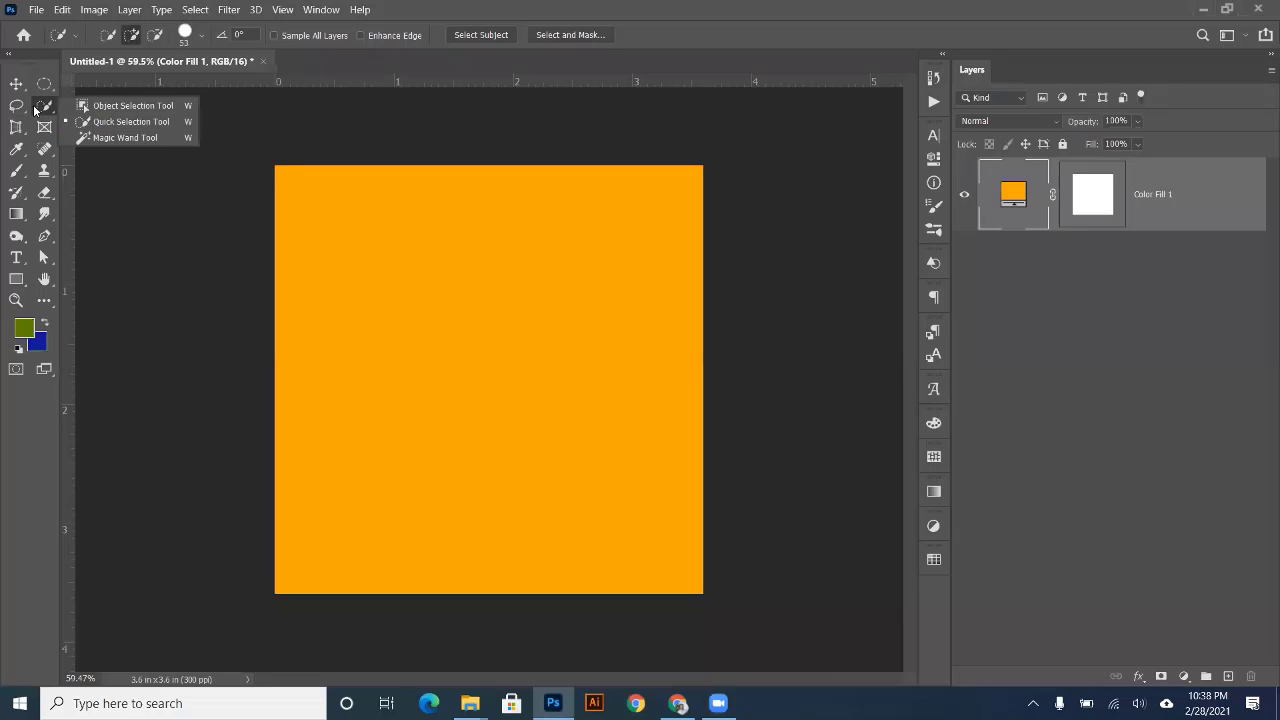
left_click(104, 137)
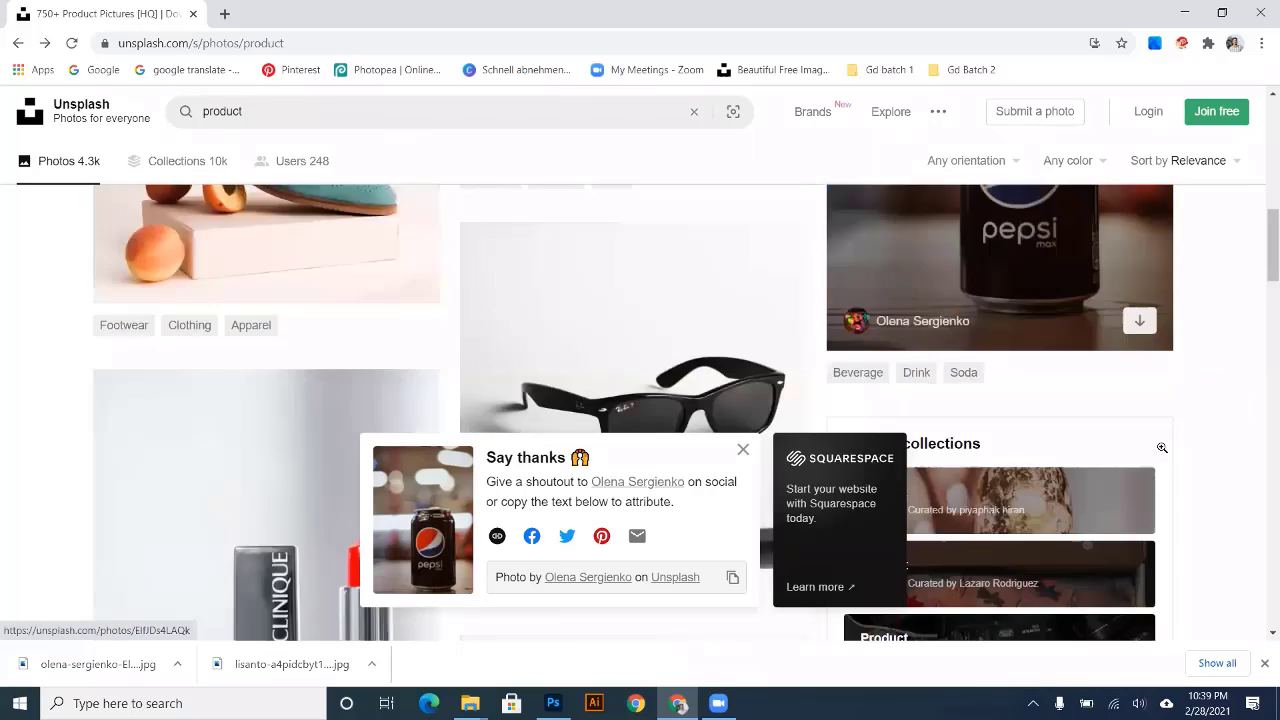
- In Chrome, find the Clinique lipstick photo among the Unsplash product results and download it
scroll(1160, 450, "down", 3)
scroll(1162, 453, "down", 2)
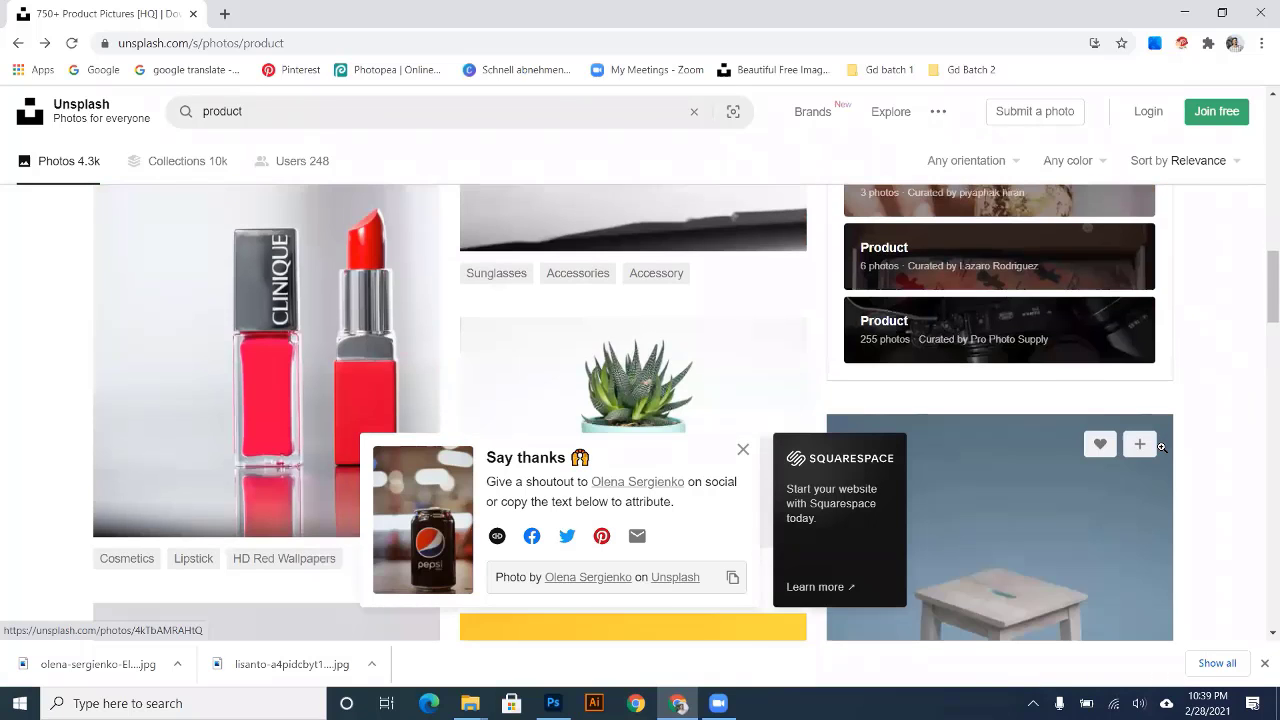
left_click(270, 288)
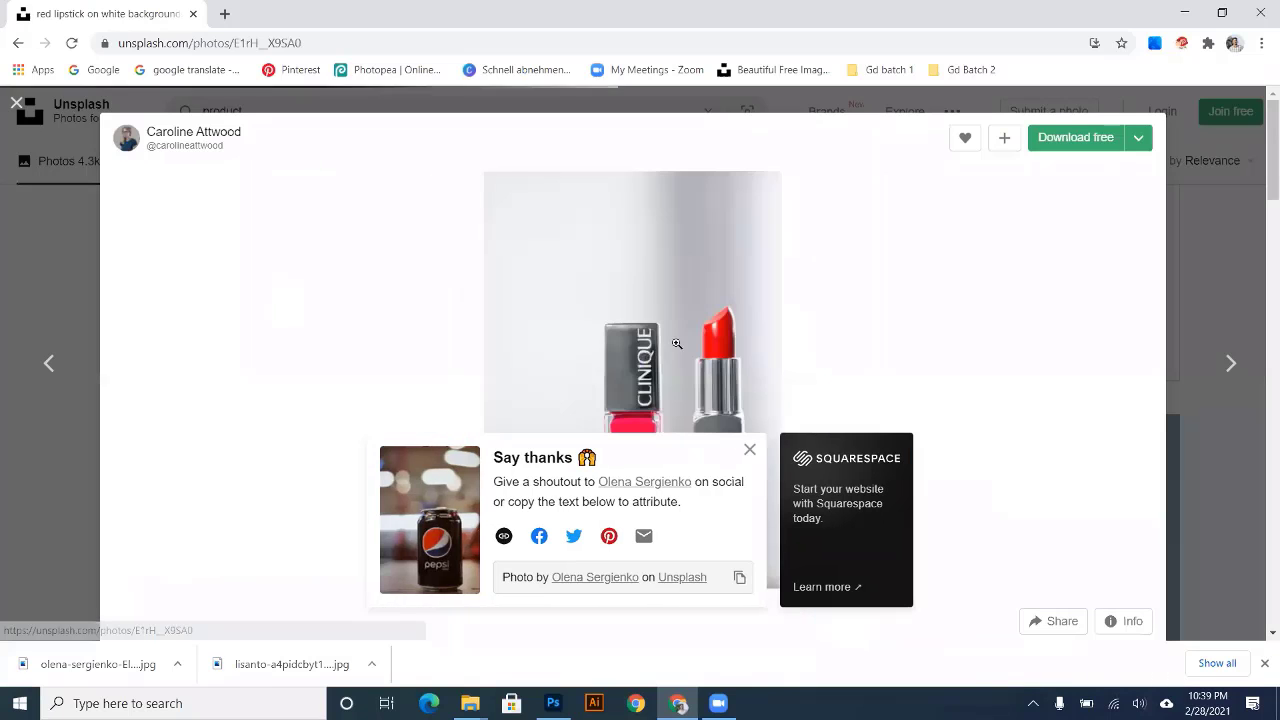
left_click(1074, 140)
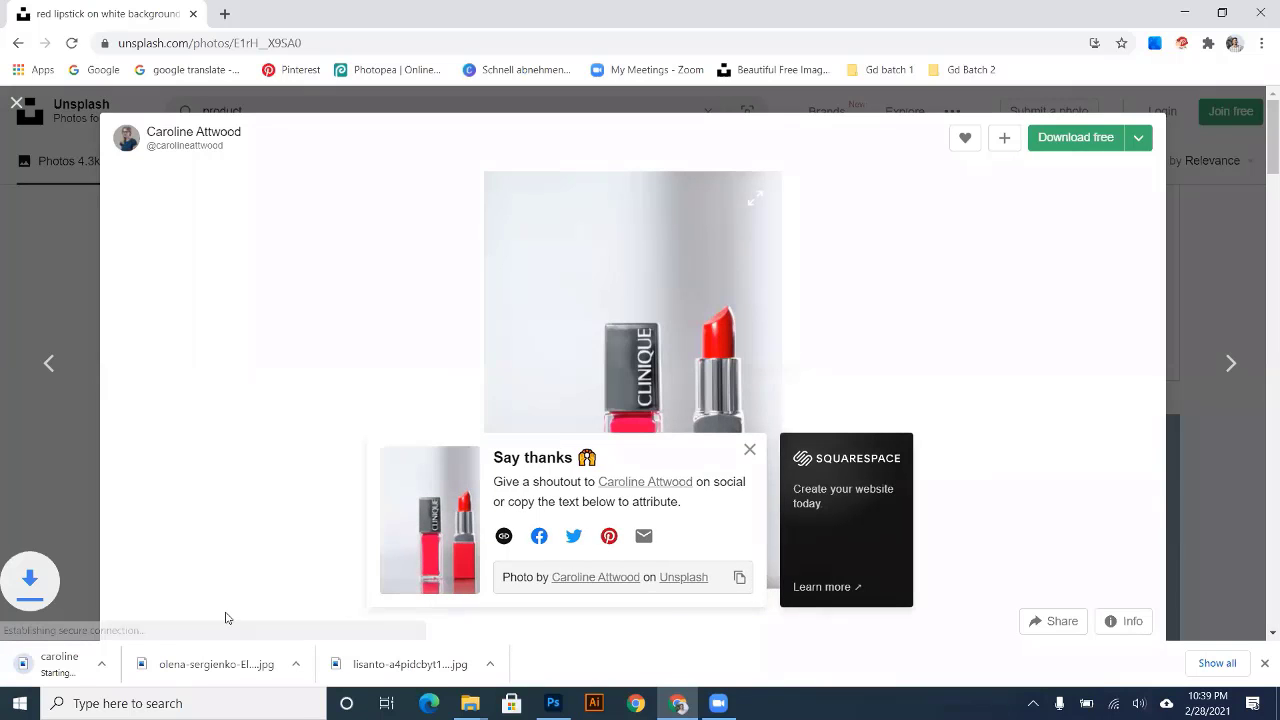
- Place the downloaded lipstick photo in the Photoshop document above Color Fill 1 and select its layer for the Magic Wand
left_click_drag(794, 262, 549, 423)
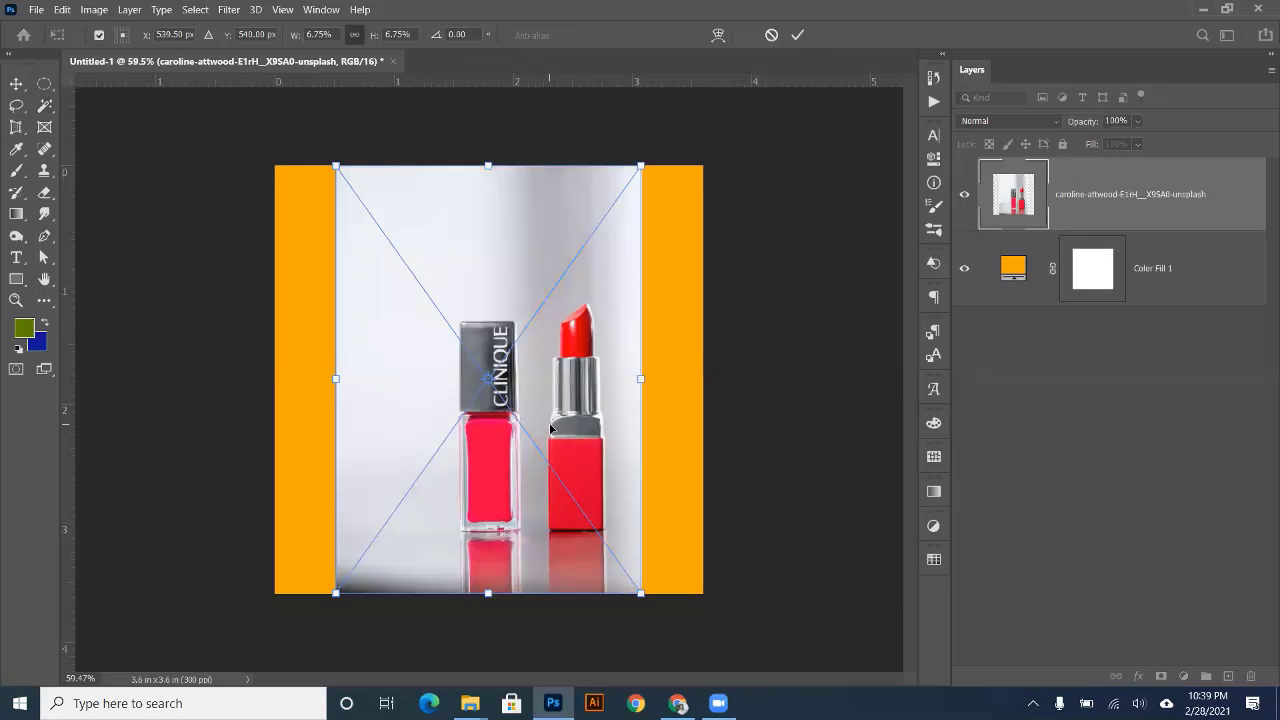
key("Return")
key("w")
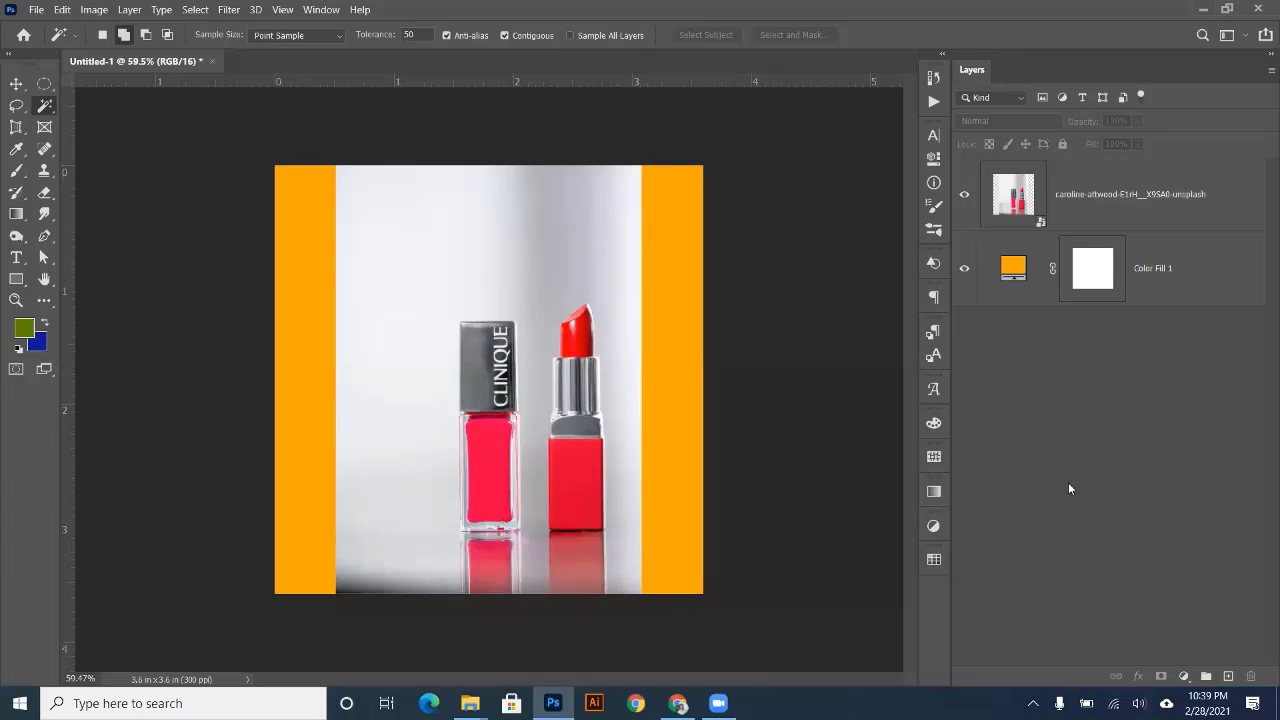
left_click(1176, 185)
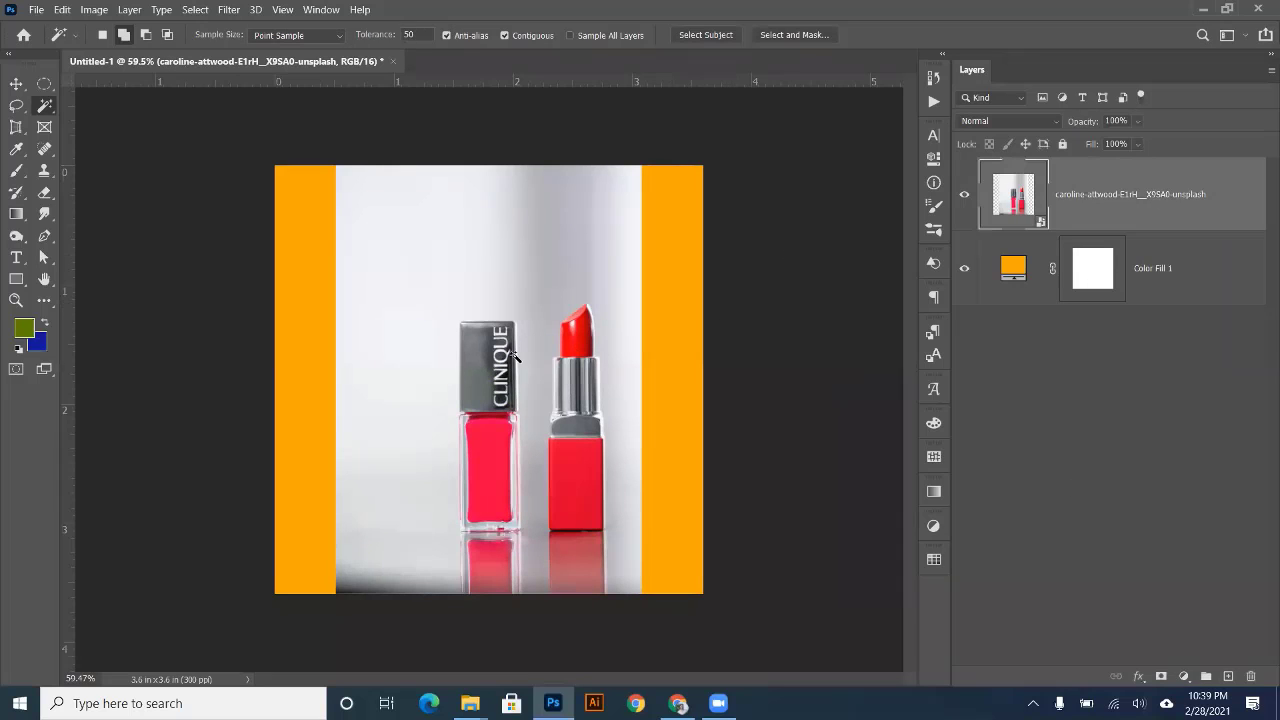
- Select part of the red lipstick with the Magic Wand at tolerance 50, inspect the selection edge up close, and deselect
left_click(585, 333)
scroll(557, 365, "up", 5)
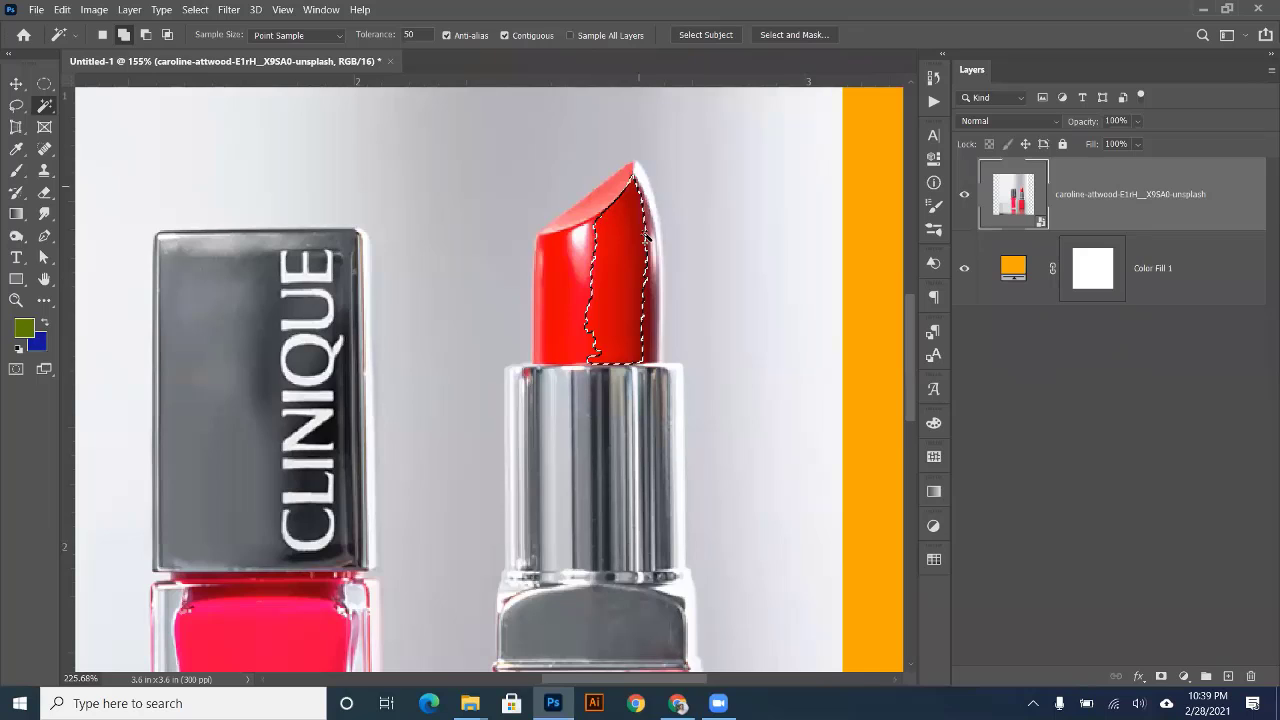
scroll(492, 440, "down", 3)
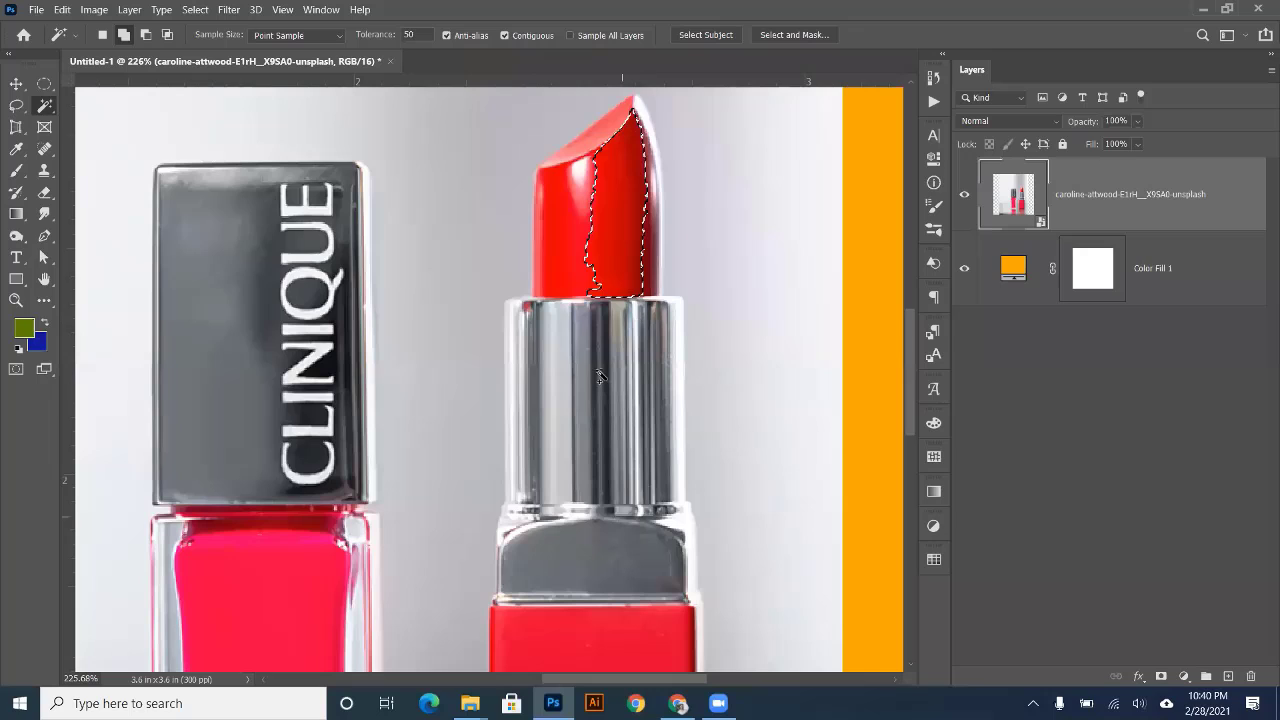
key("ctrl+d")
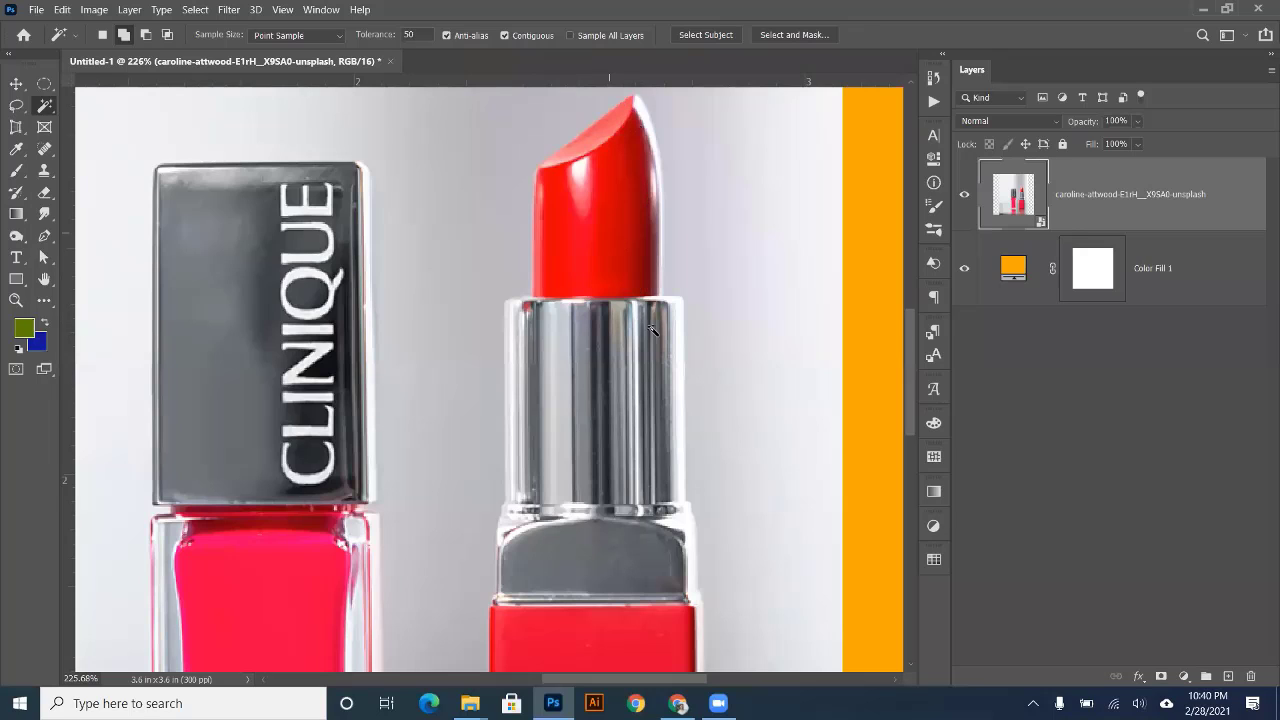
- Draw a rectangular marquee selection around the lipstick's silver metal tube, and deselect it
right_click(41, 89)
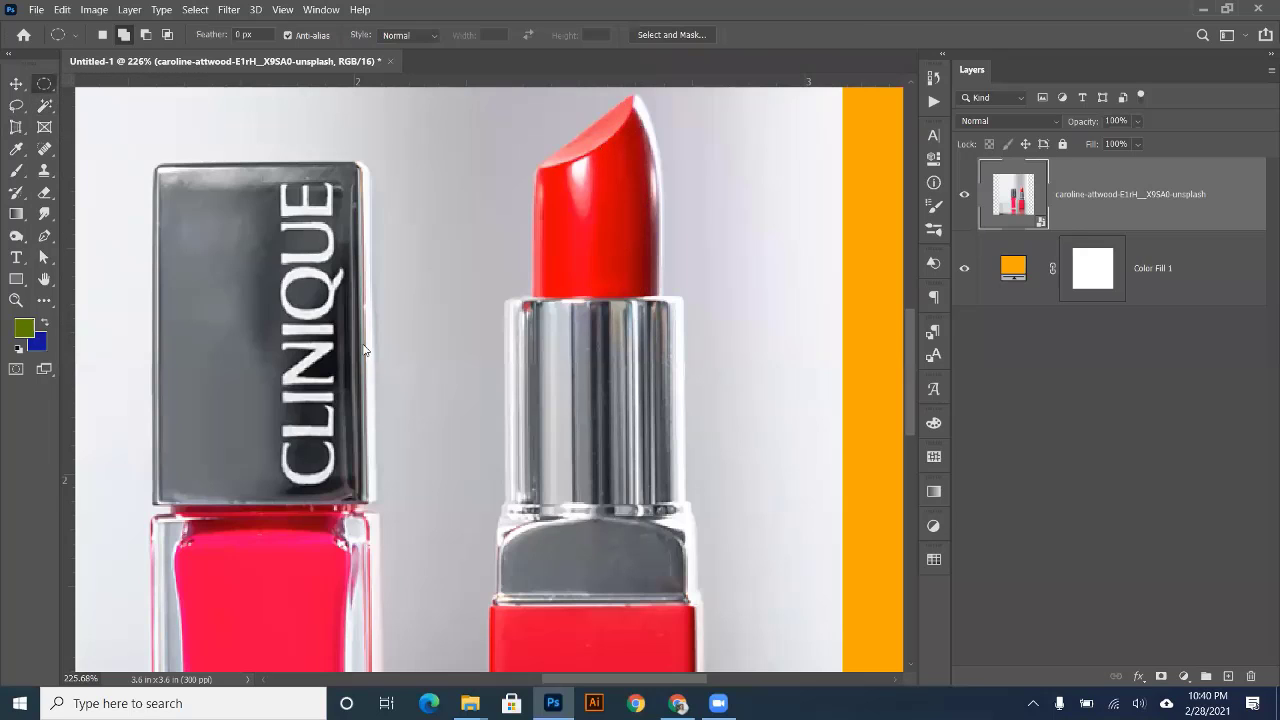
left_click(110, 84)
left_click_drag(503, 301, 684, 510)
key("ctrl+d")
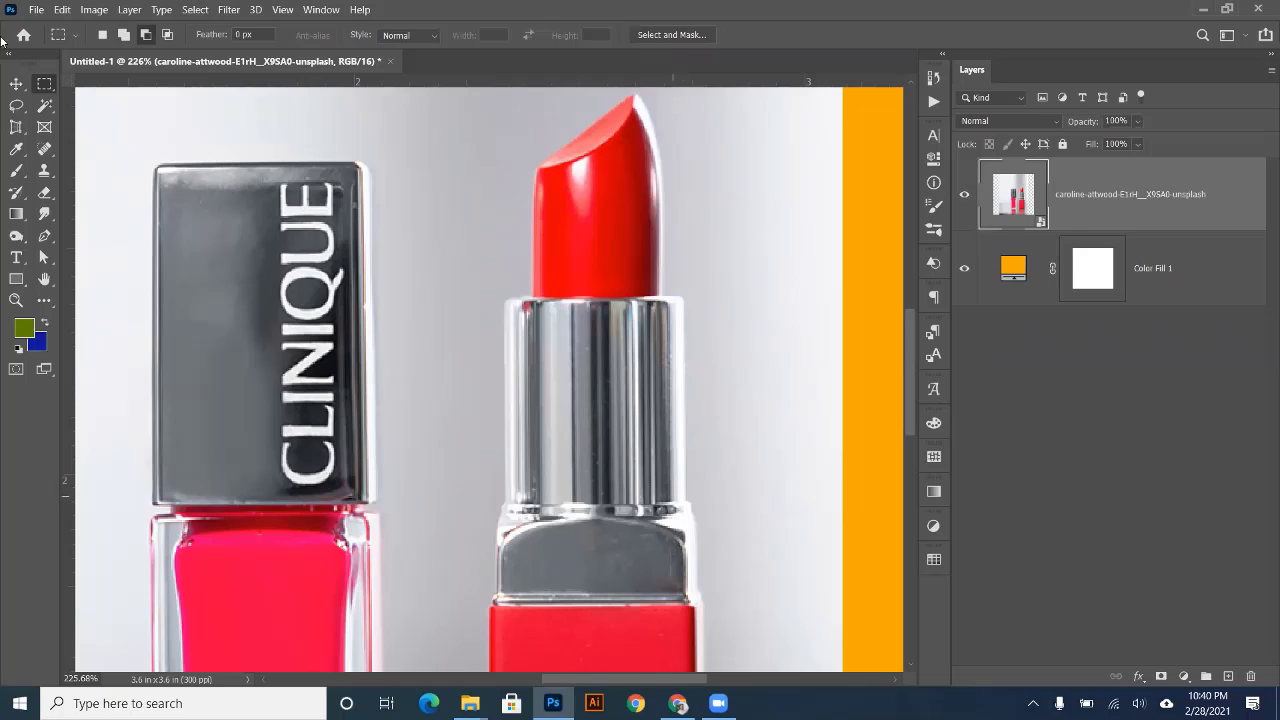
- Select the dark stripe on the lipstick's metal tube with the Magic Wand, check the tolerance setting, and deselect
left_click(44, 105)
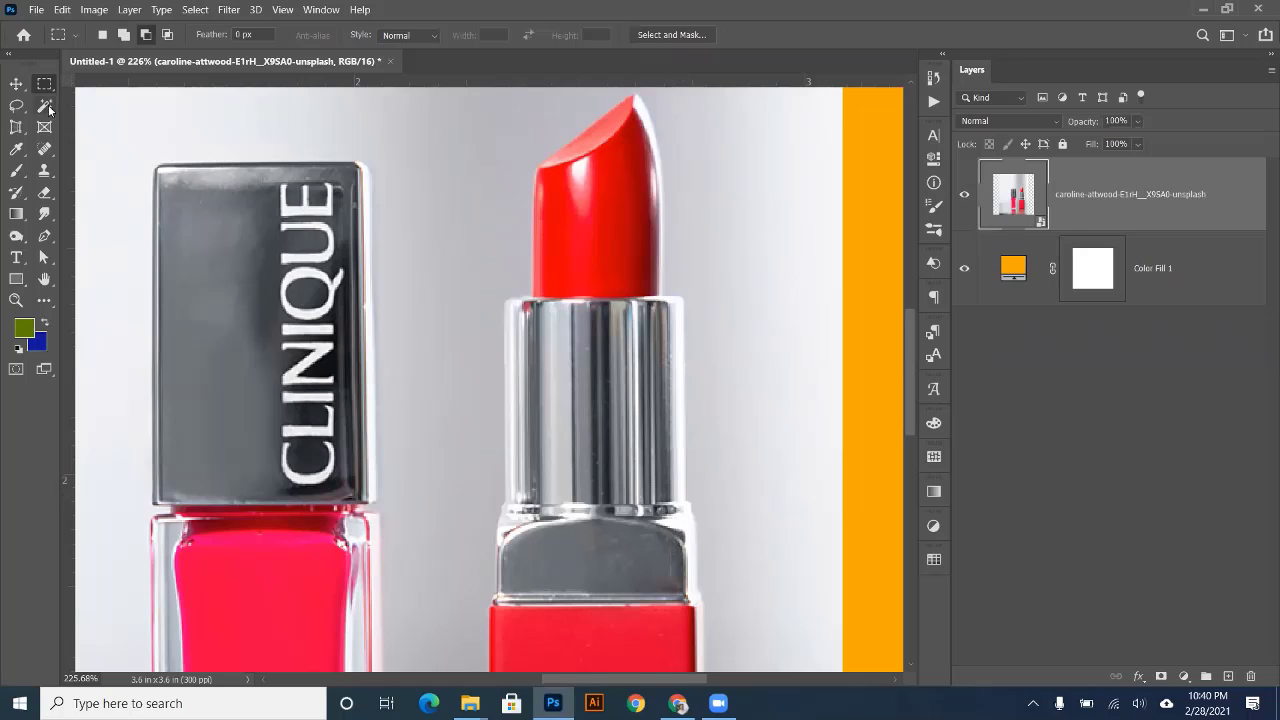
left_click(594, 355)
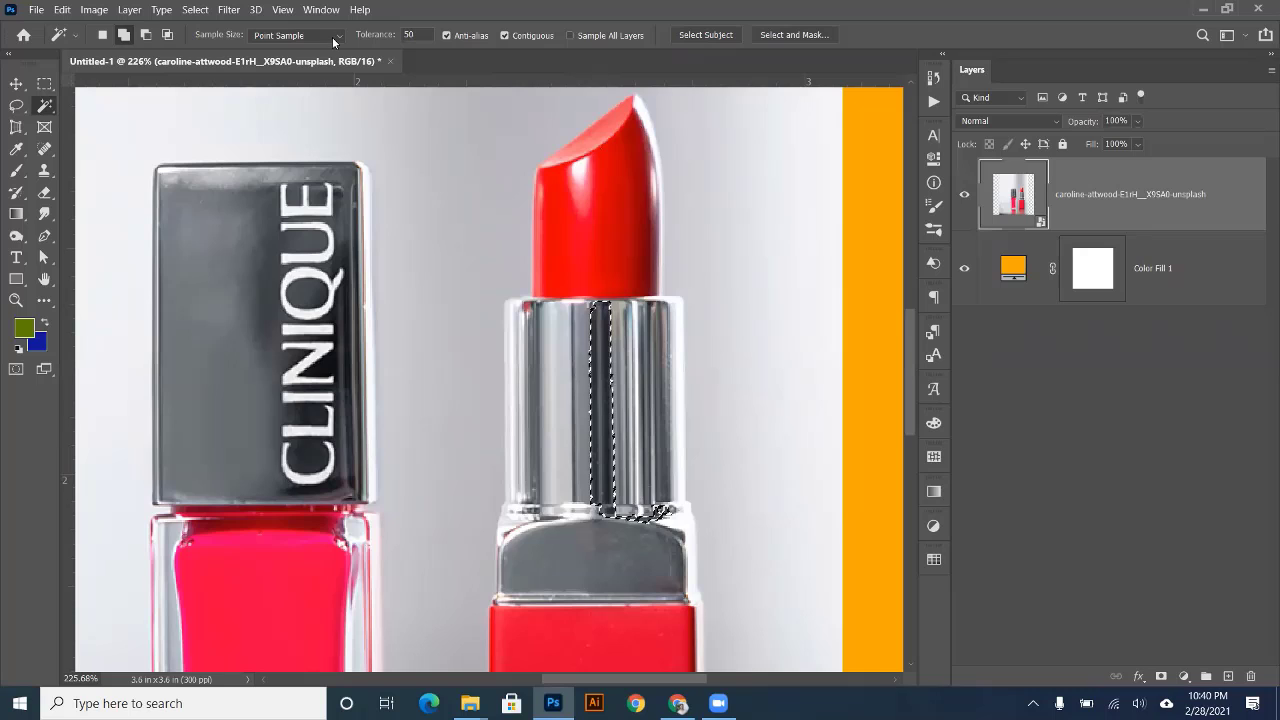
left_click(408, 35)
left_click(421, 34)
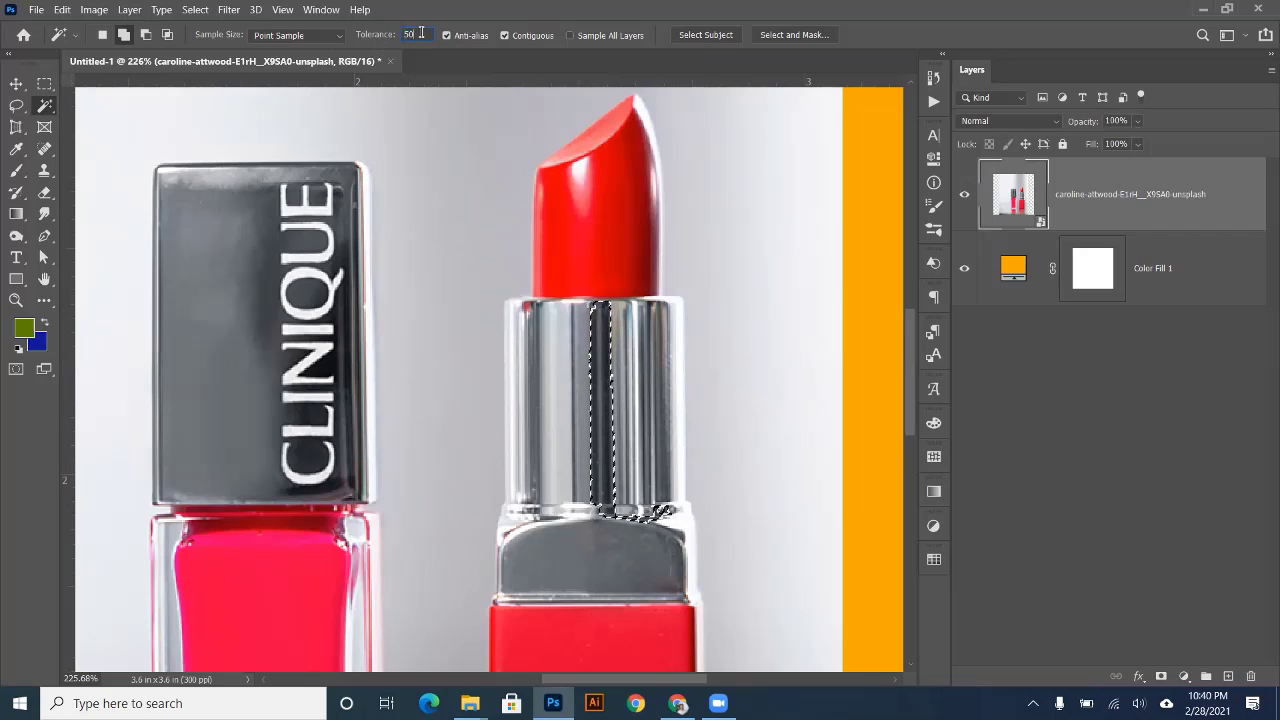
left_click_drag(421, 34, 395, 36)
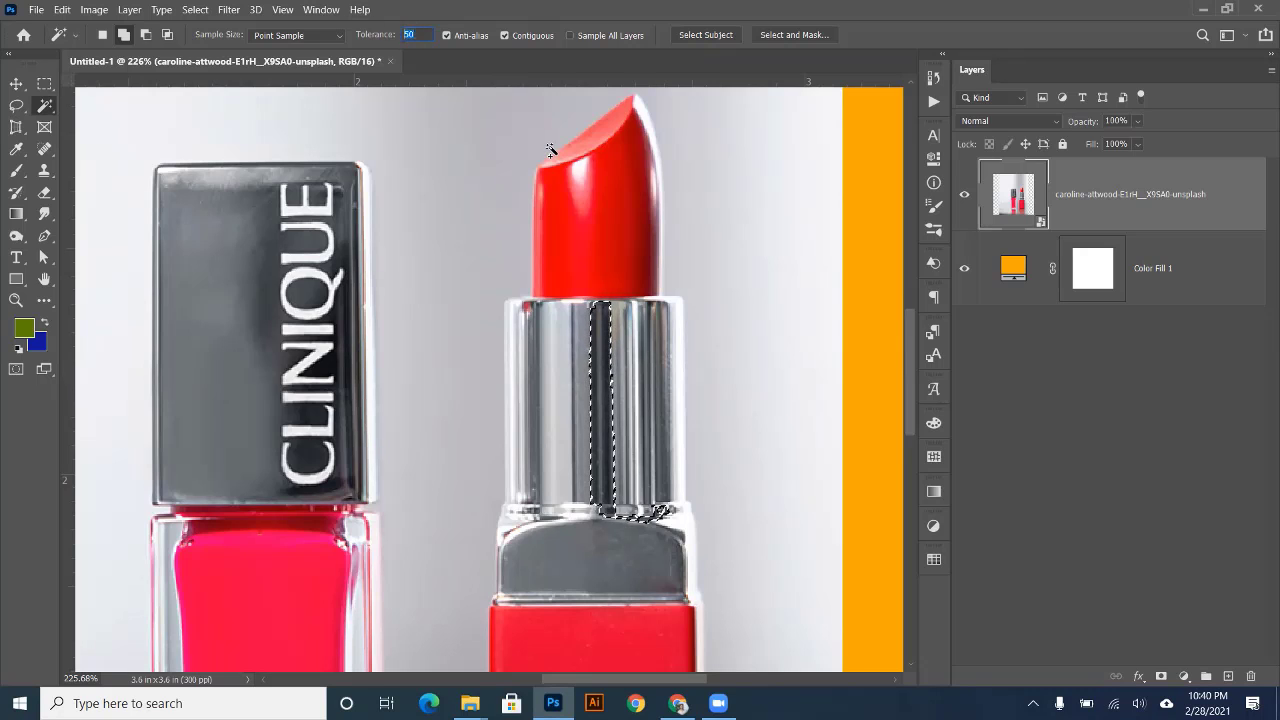
key("ctrl+d")
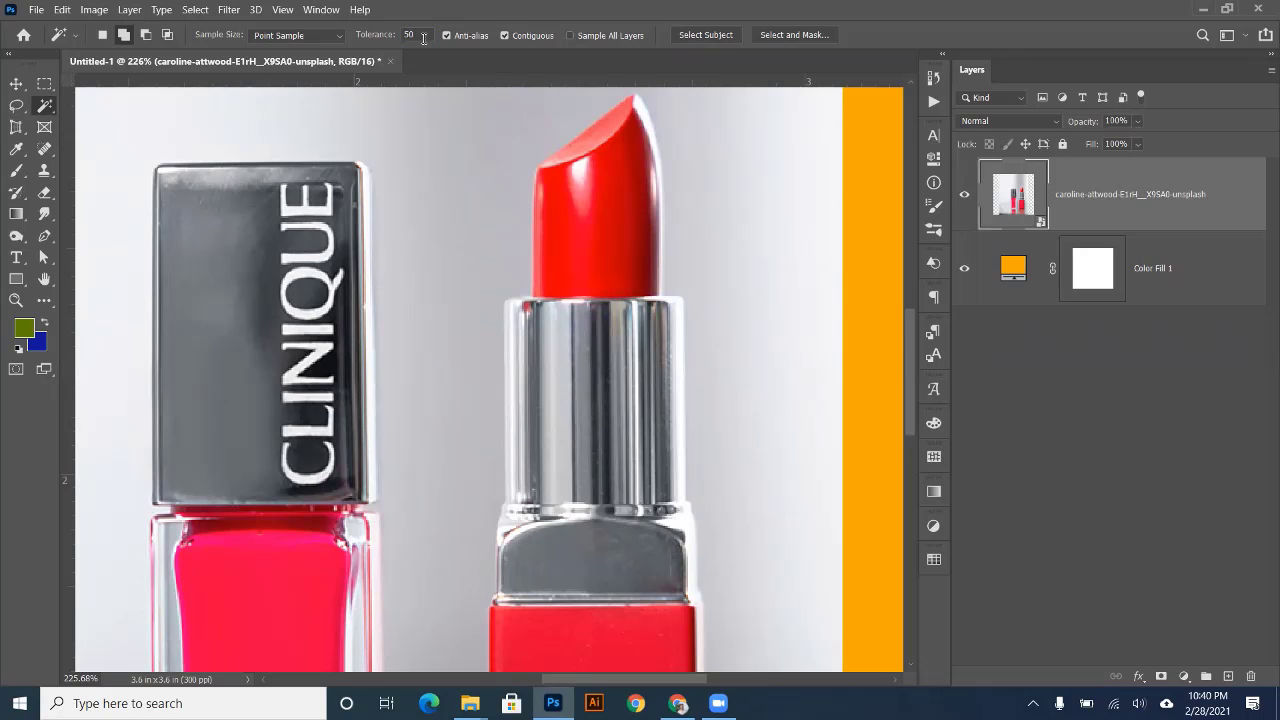
- Set the Magic Wand tolerance to 10, sample the metal tube's dark stripe, and examine the selected pixels up close
left_click_drag(423, 38, 364, 37)
key("Return")
left_click(608, 383)
scroll(604, 388, "up", 6)
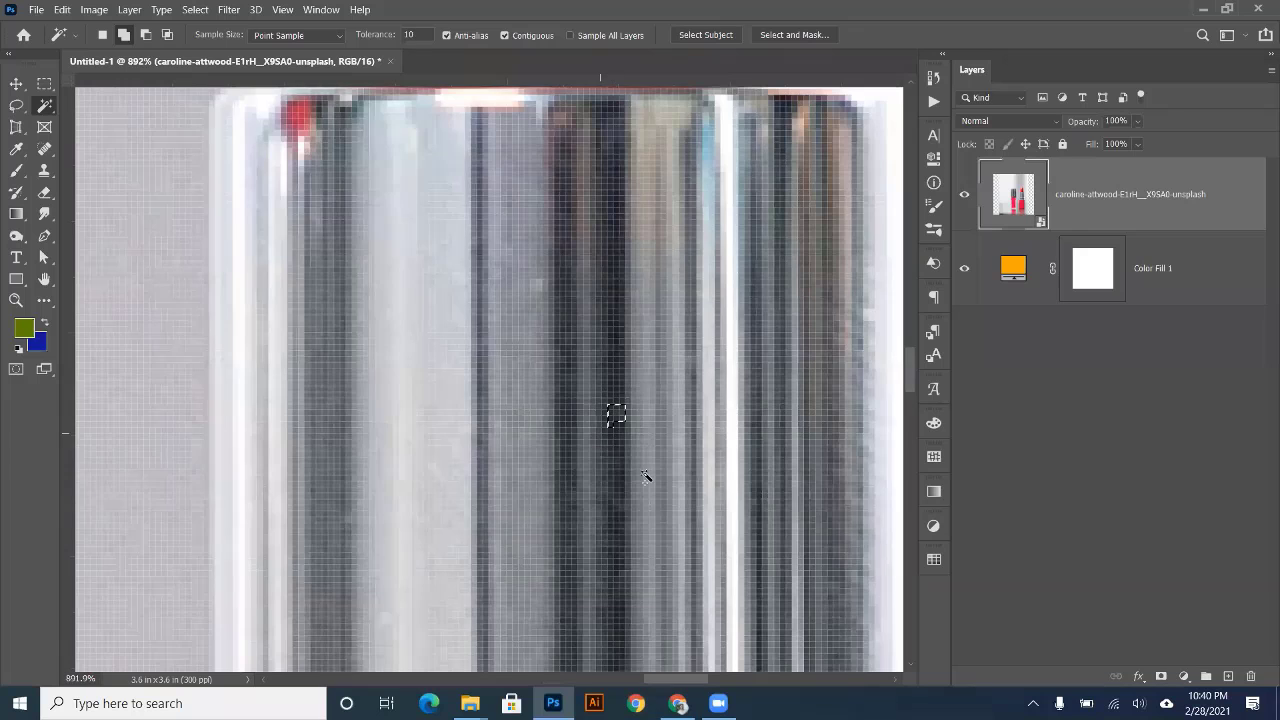
scroll(600, 393, "down", 6)
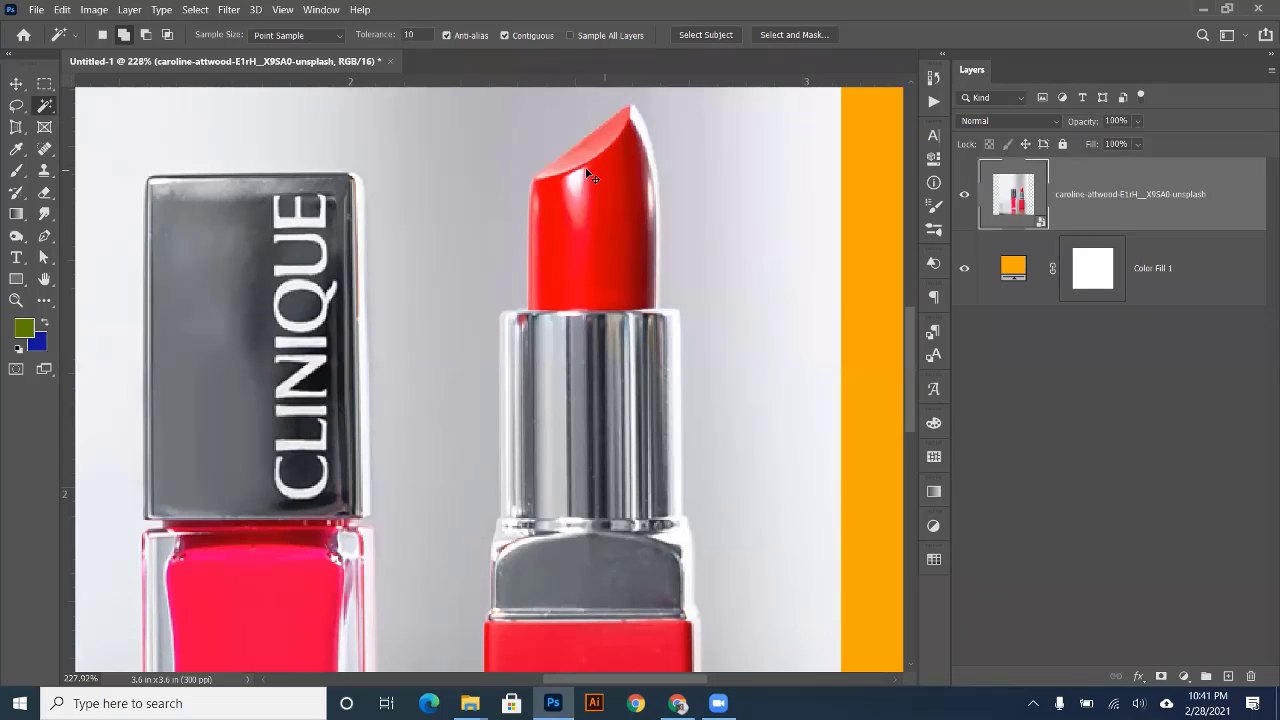
- Set the Magic Wand tolerance to 70, sample the red lipstick, and clear the selection
left_click(384, 34)
left_click(630, 191)
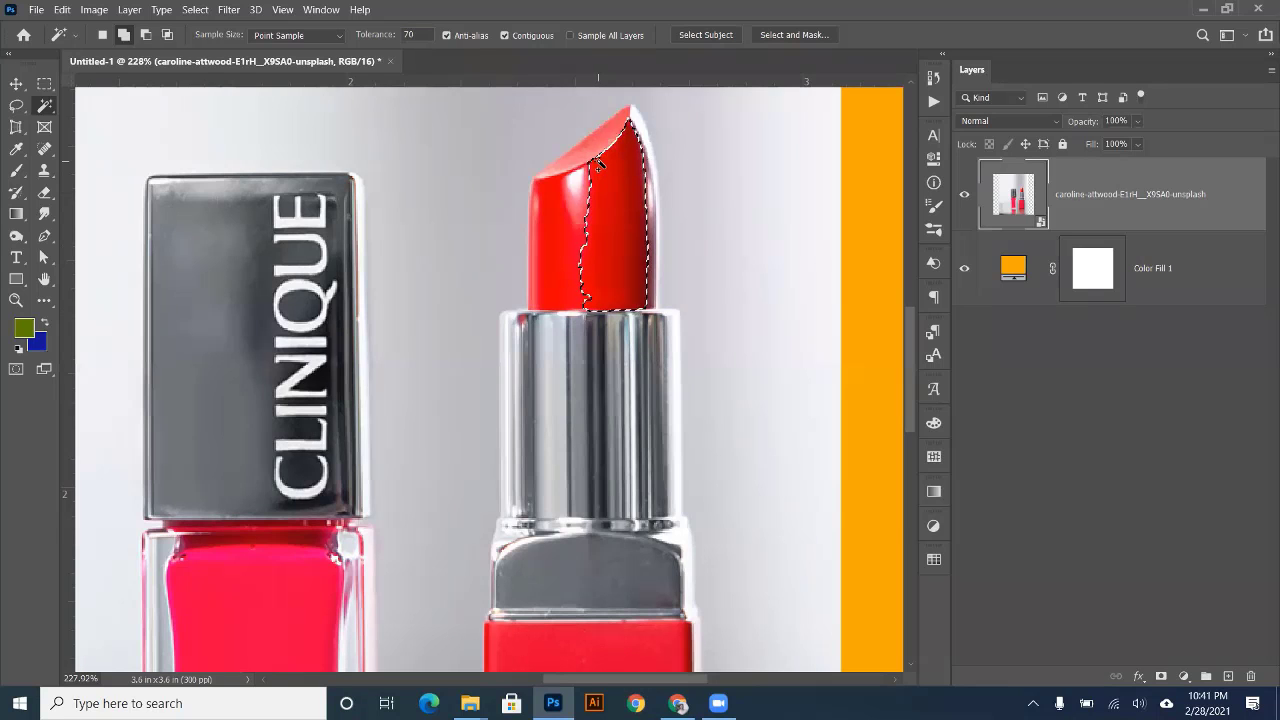
key("ctrl+d")
- Set the Magic Wand tolerance to 100 and select the red part of the lipstick
left_click(361, 36)
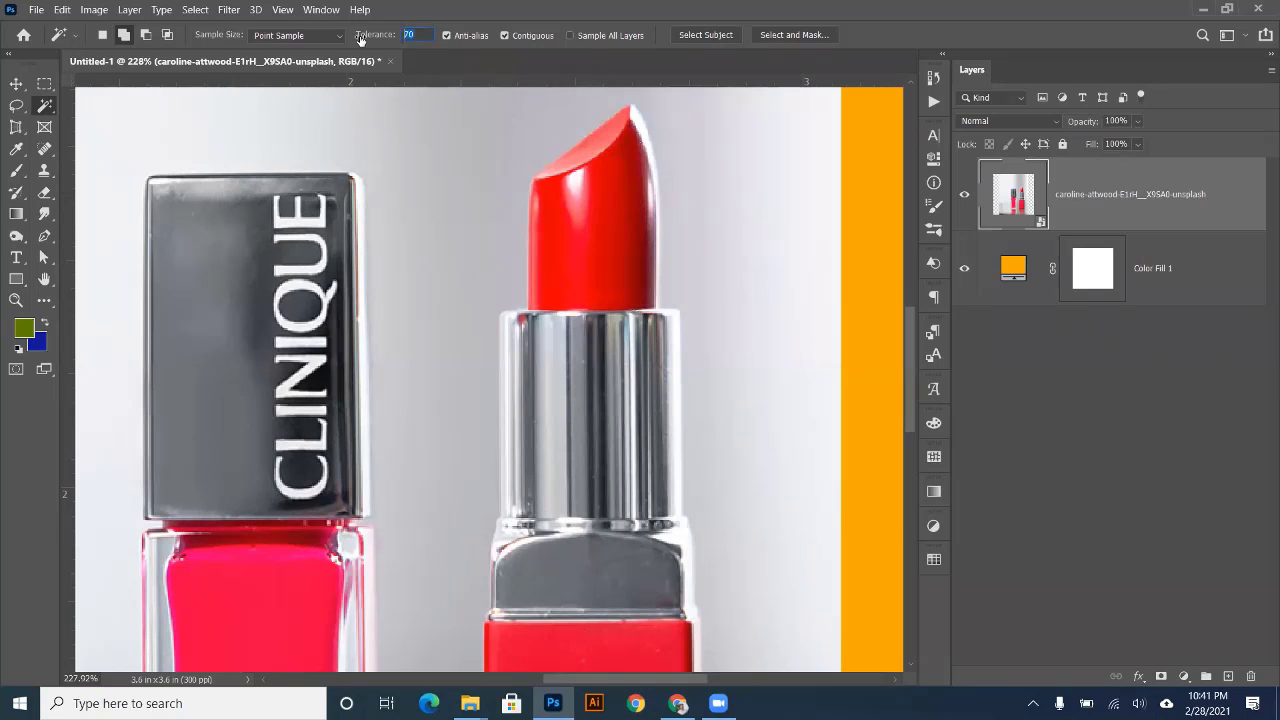
type("100")
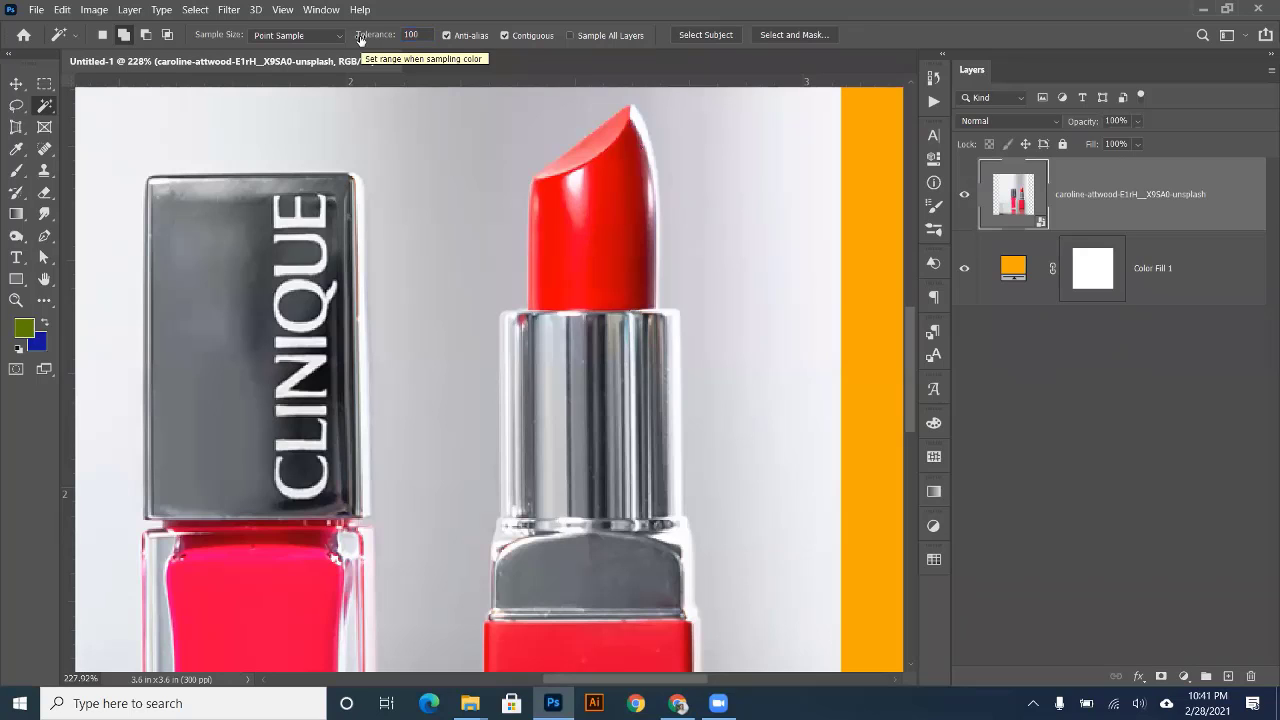
left_click(621, 206)
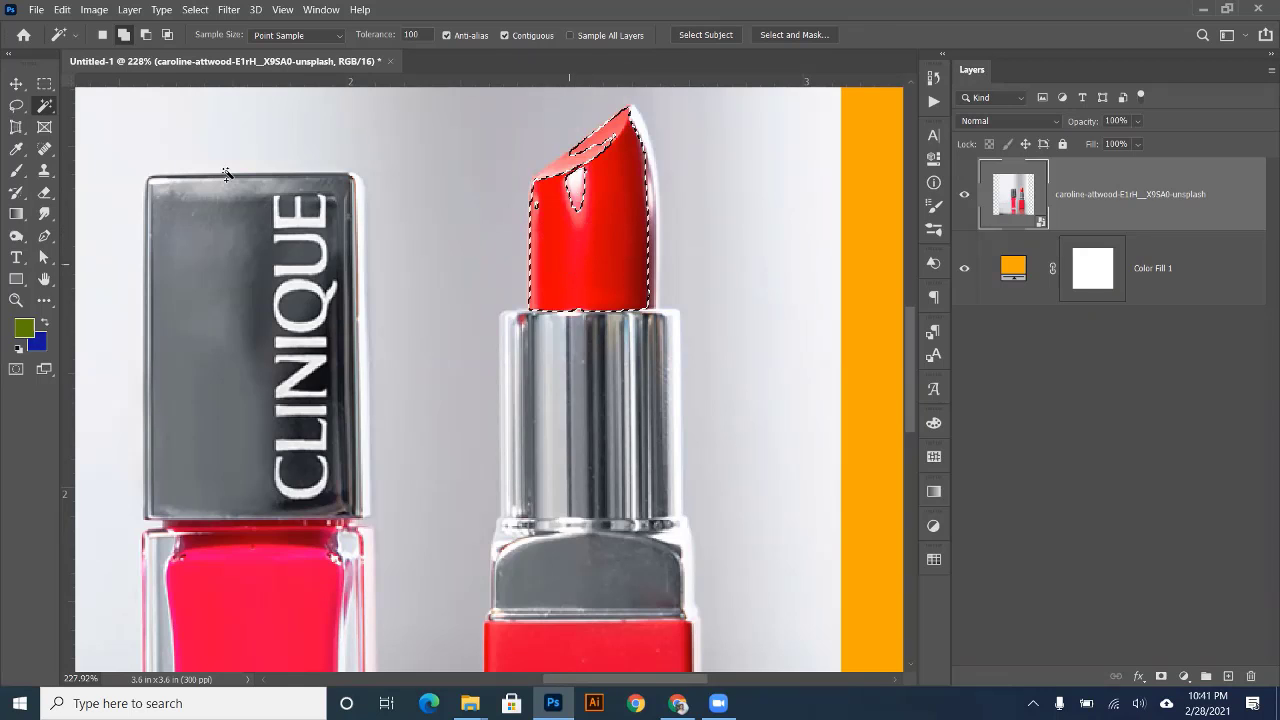
- Subtract two rectangular marquee areas from the red lipstick selection, and clear the whole selection
key("m")
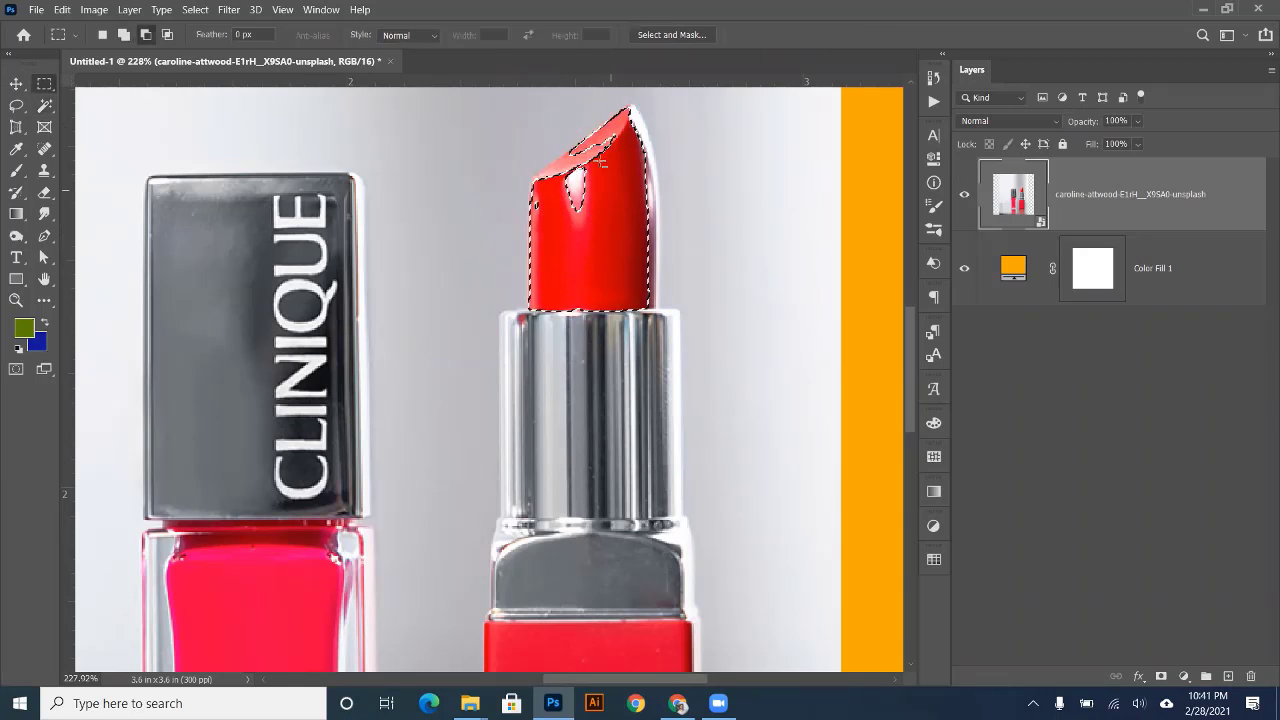
left_click_drag(600, 161, 644, 317)
left_click_drag(568, 218, 598, 304)
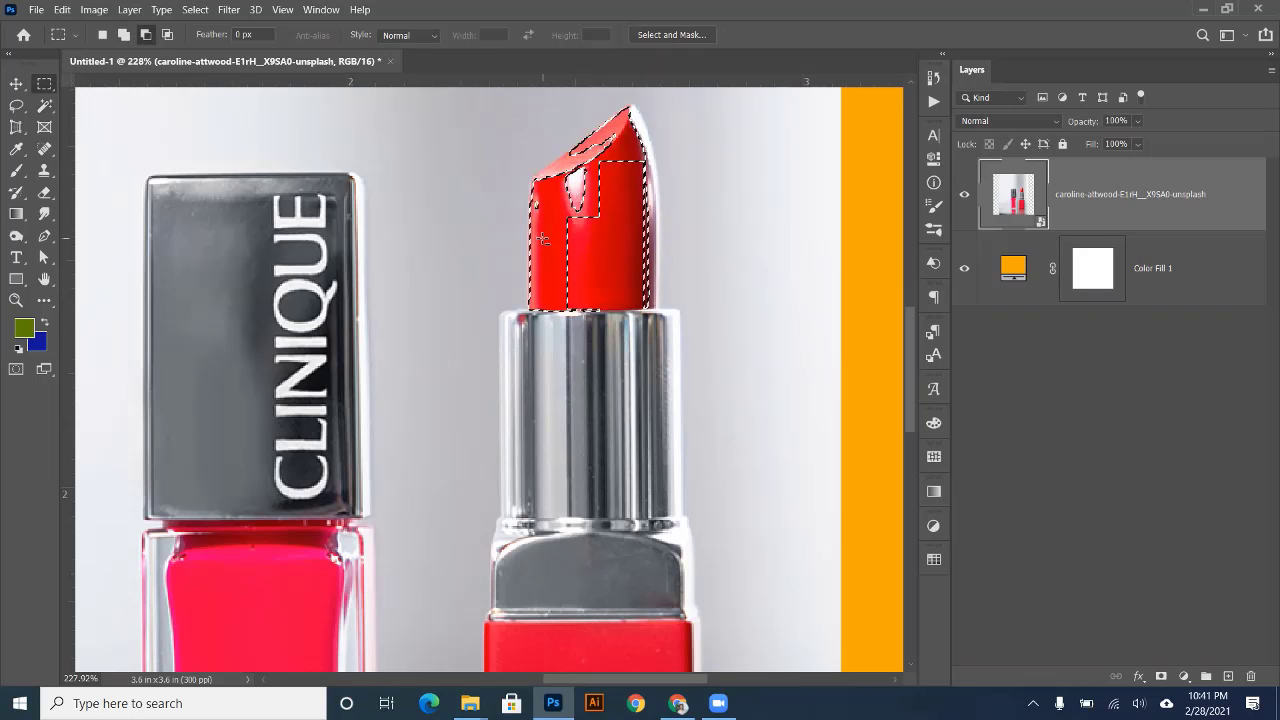
key("ctrl+d")
- Set the foreground color to pure red, ff0000, and return to the Rectangular Marquee tool
left_click(24, 330)
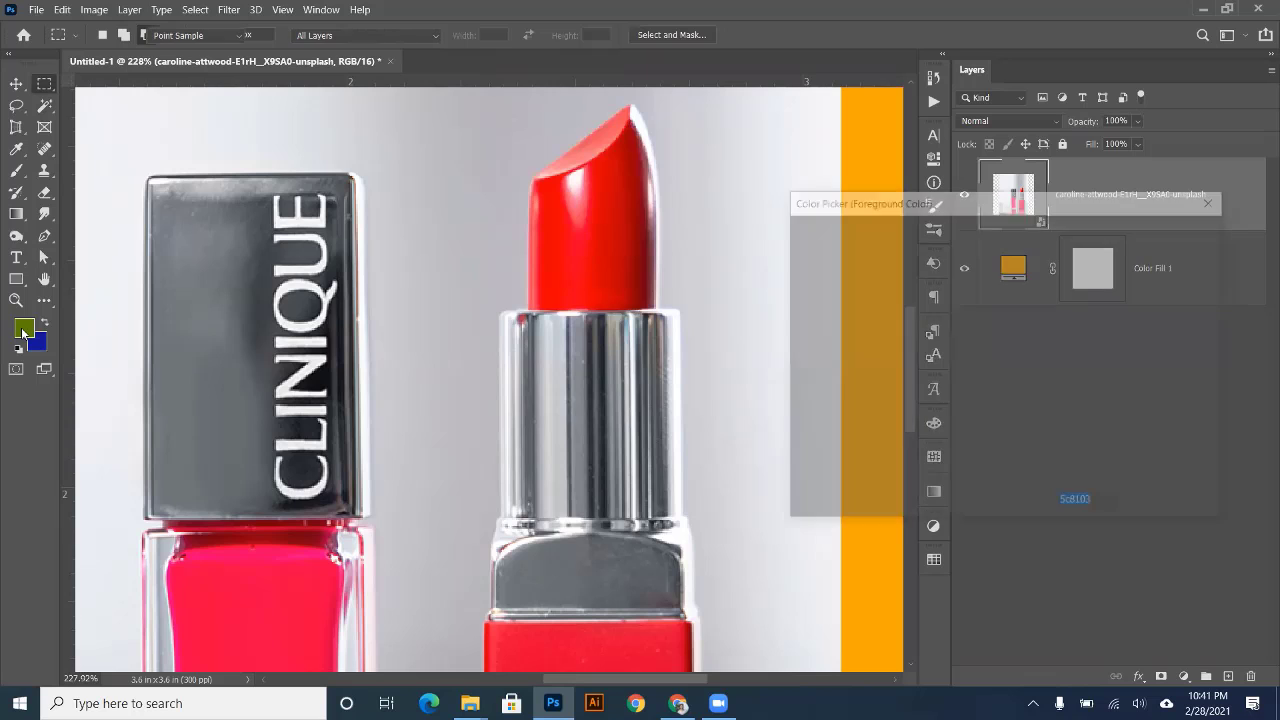
mouse_move(1023, 400)
left_mouse_down()
mouse_move(1020, 221)
mouse_move(957, 279)
mouse_move(861, 326)
mouse_move(960, 359)
left_mouse_up()
mouse_move(989, 245)
left_mouse_down()
mouse_move(883, 241)
mouse_move(911, 328)
mouse_move(970, 393)
mouse_move(889, 237)
mouse_move(928, 239)
mouse_move(923, 299)
mouse_move(956, 368)
mouse_move(973, 275)
mouse_move(1007, 237)
left_mouse_up()
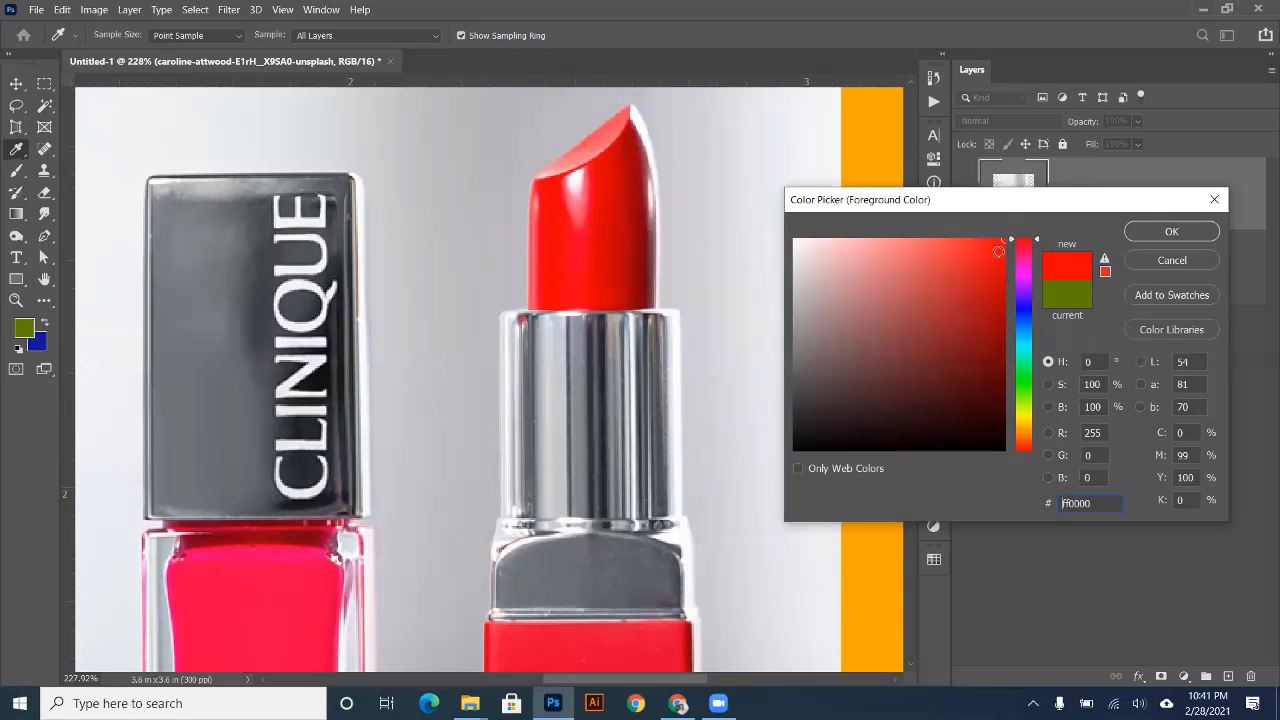
left_click(1168, 232)
key("m")
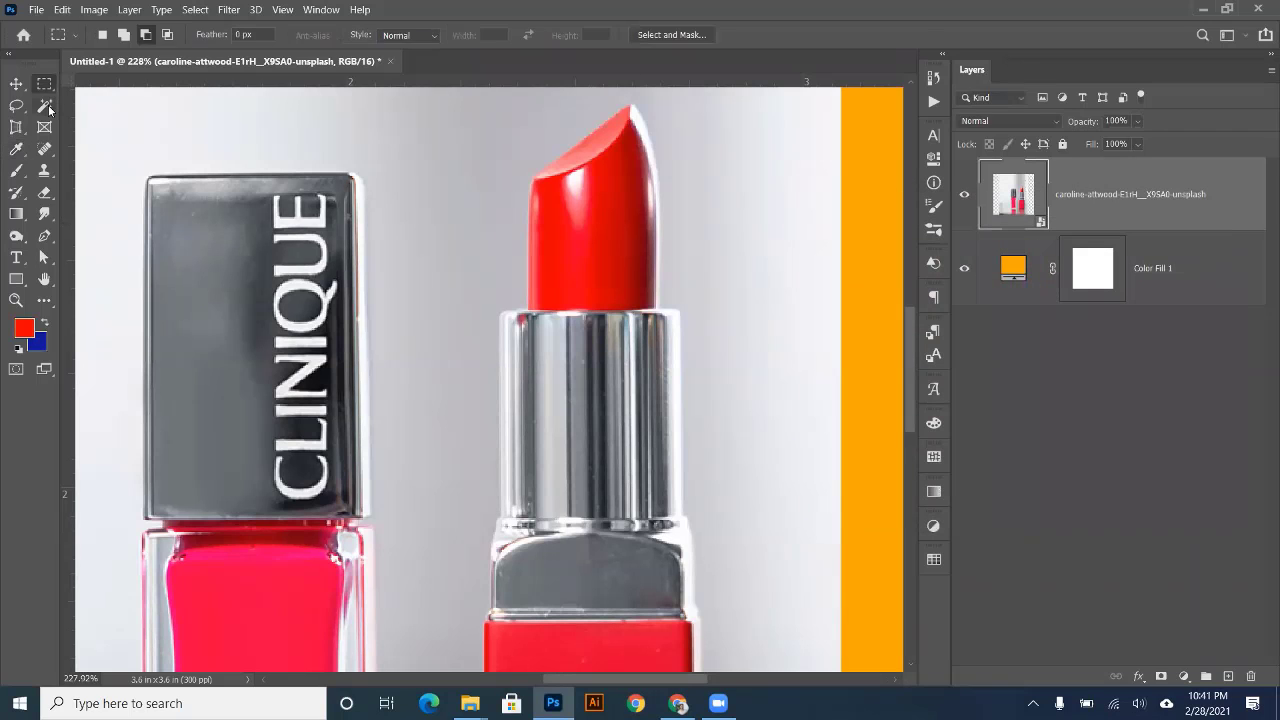
- Set the Magic Wand tolerance to 30, sample the metal tube's dark stripe, and examine the selection edges up close
left_click(45, 105)
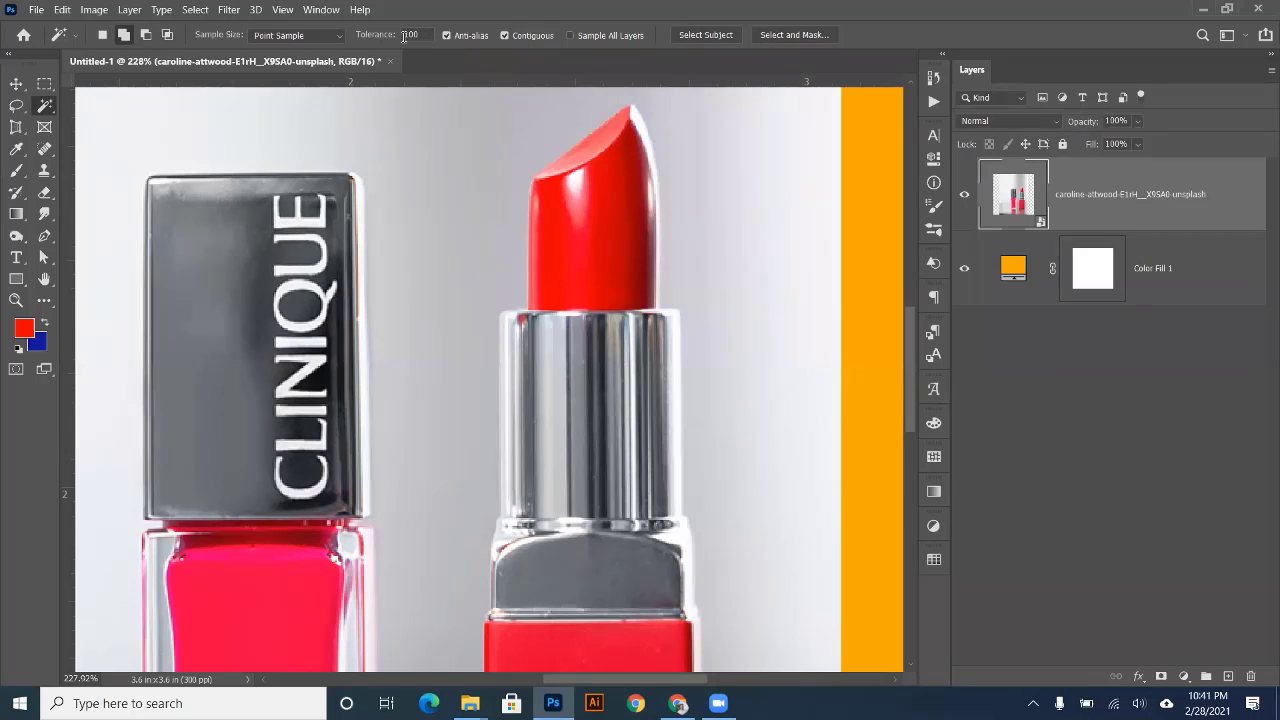
left_click(371, 37)
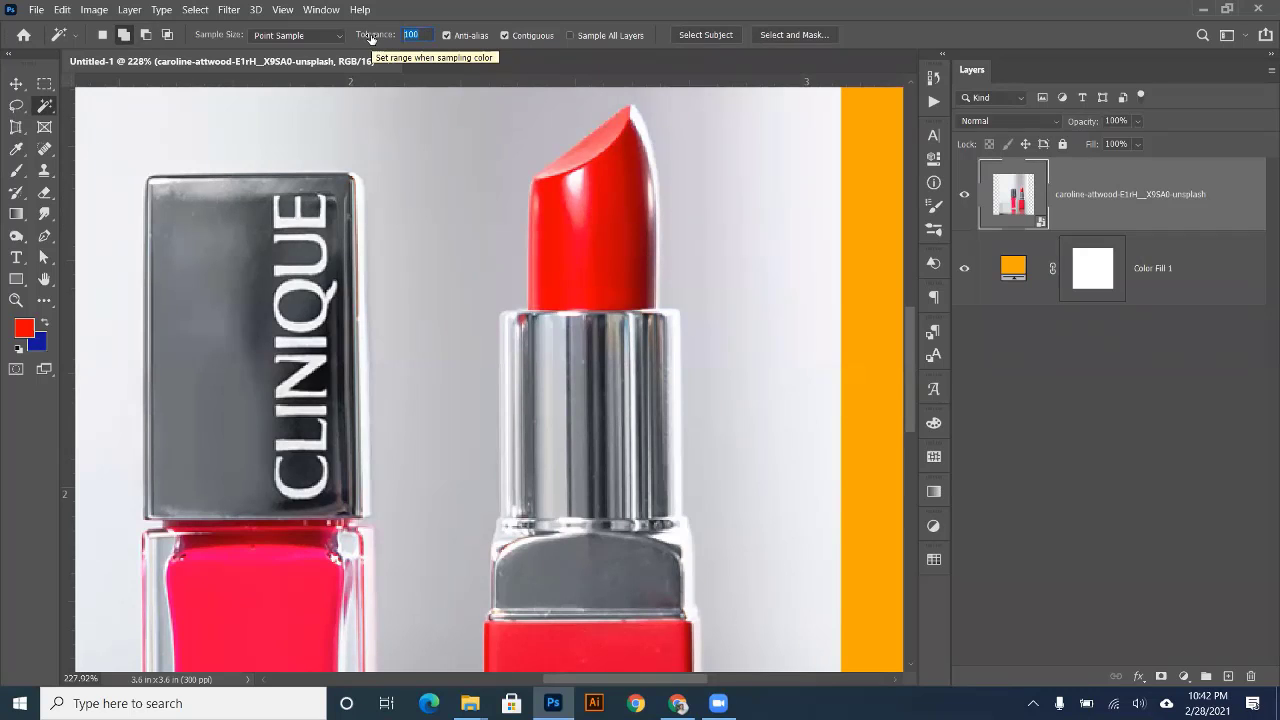
type("30")
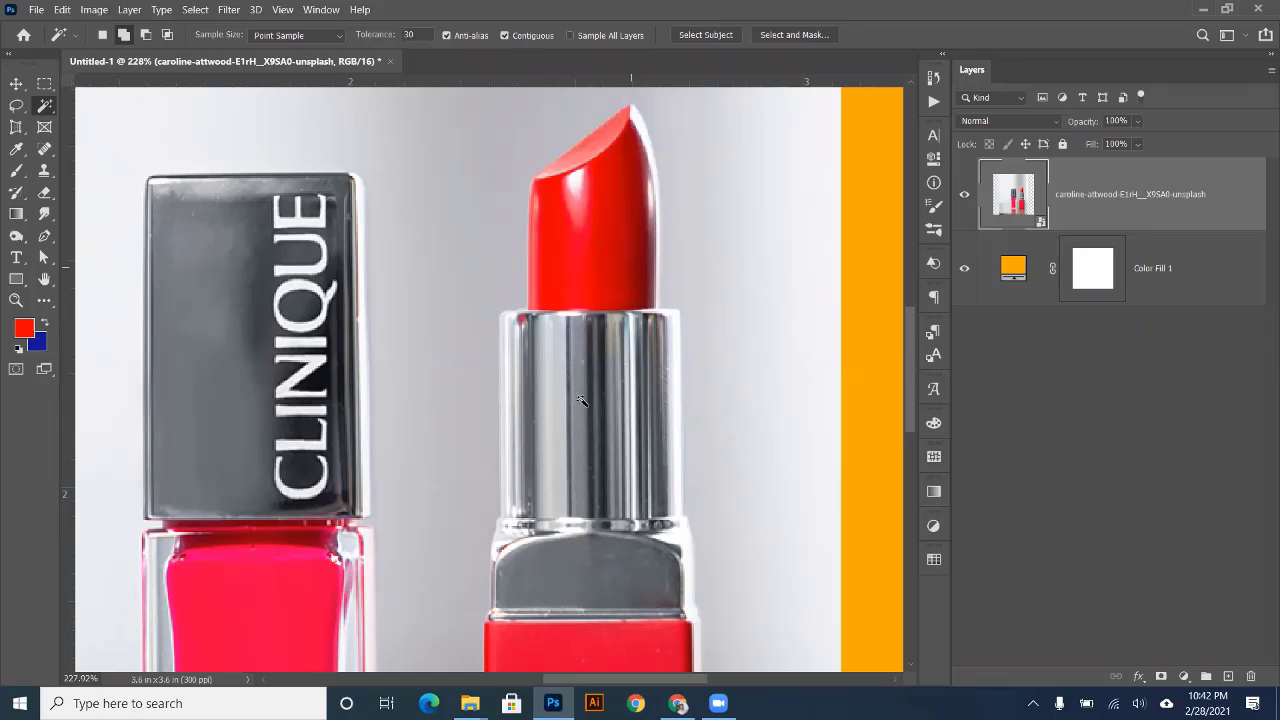
left_click(602, 372)
scroll(602, 465, "up", 3)
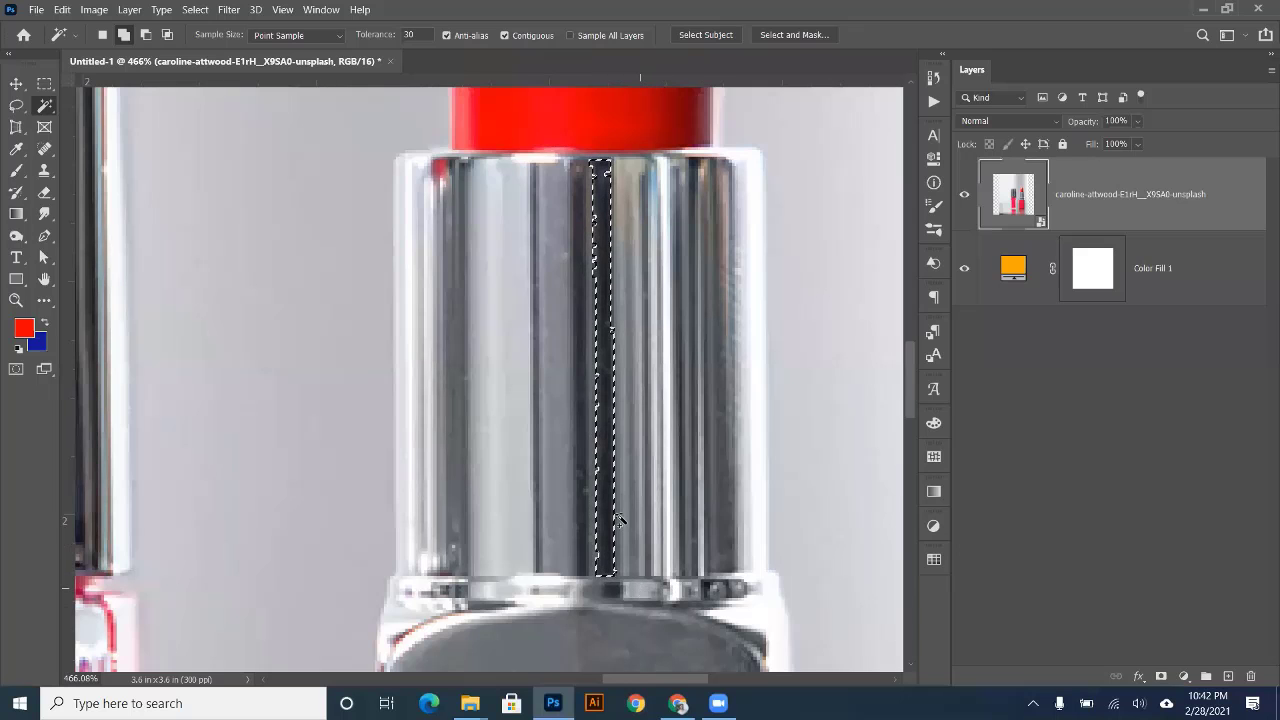
scroll(578, 300, "down", 4)
scroll(577, 318, "up", 3)
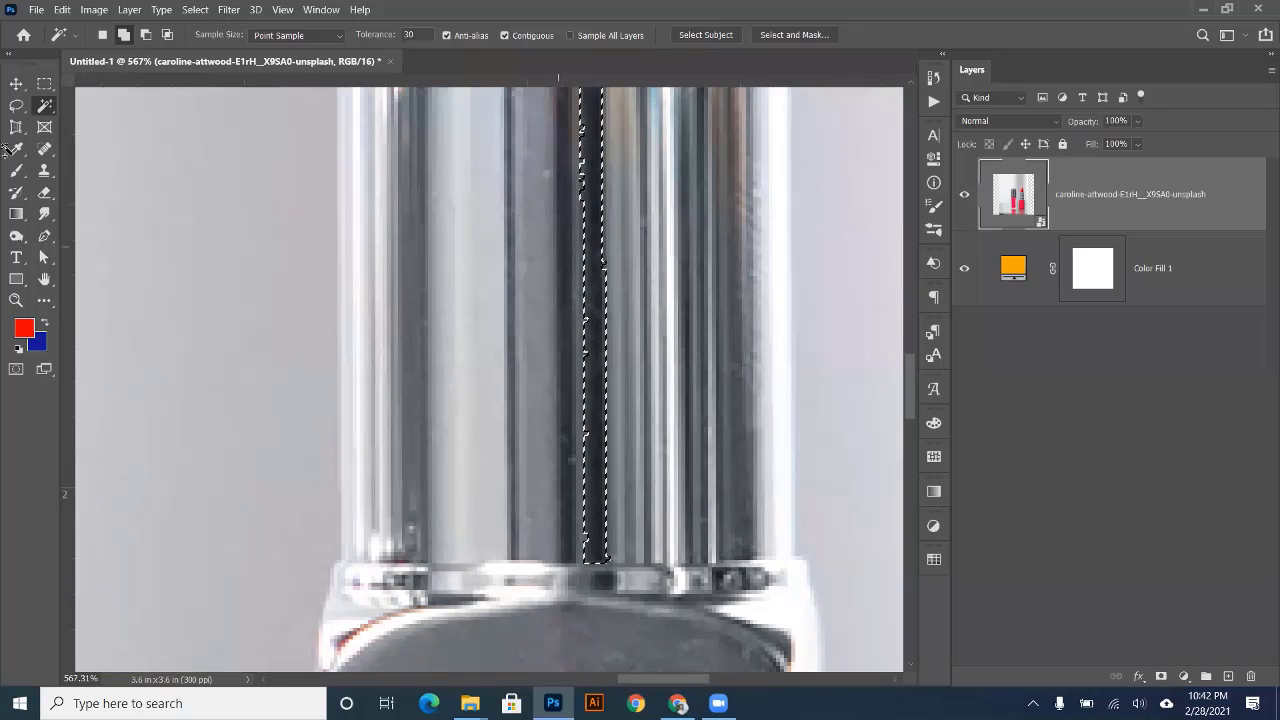
- Switch to the Rectangular Marquee tool, clear the dark stripe selection, and reselect it
left_click(44, 84)
scroll(157, 396, "up", 2)
scroll(538, 598, "down", 1)
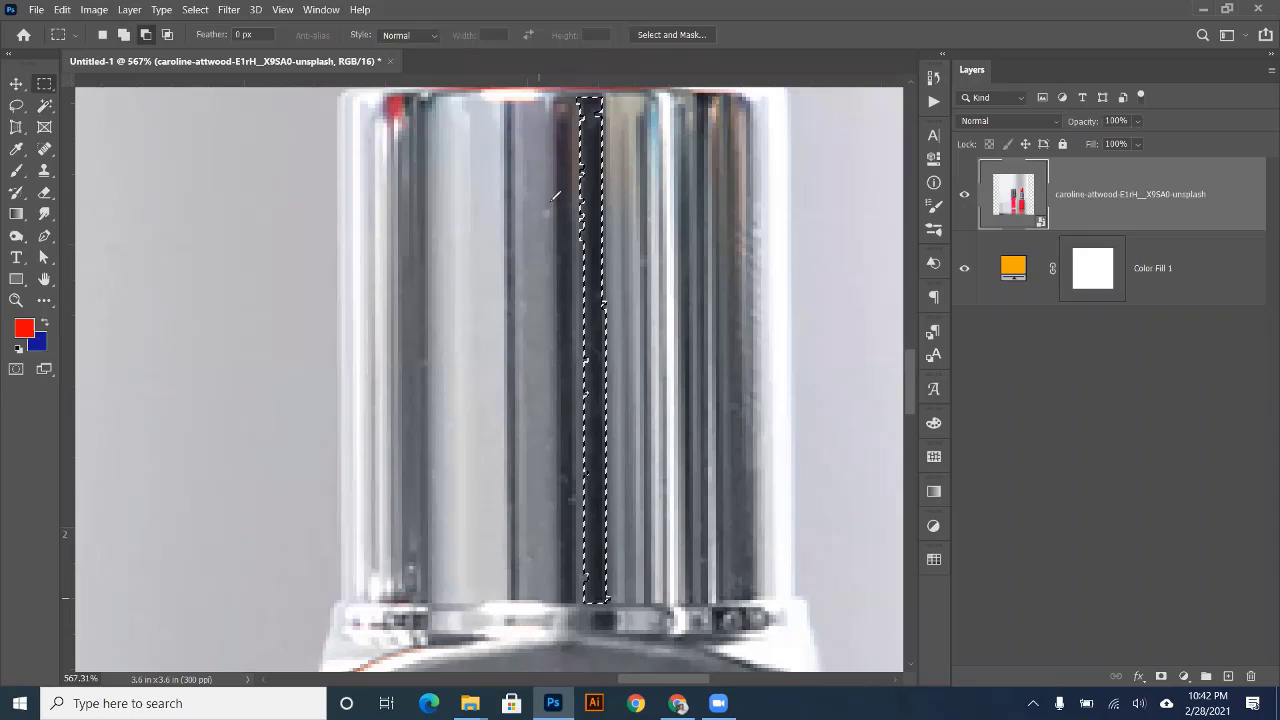
key("ctrl+d")
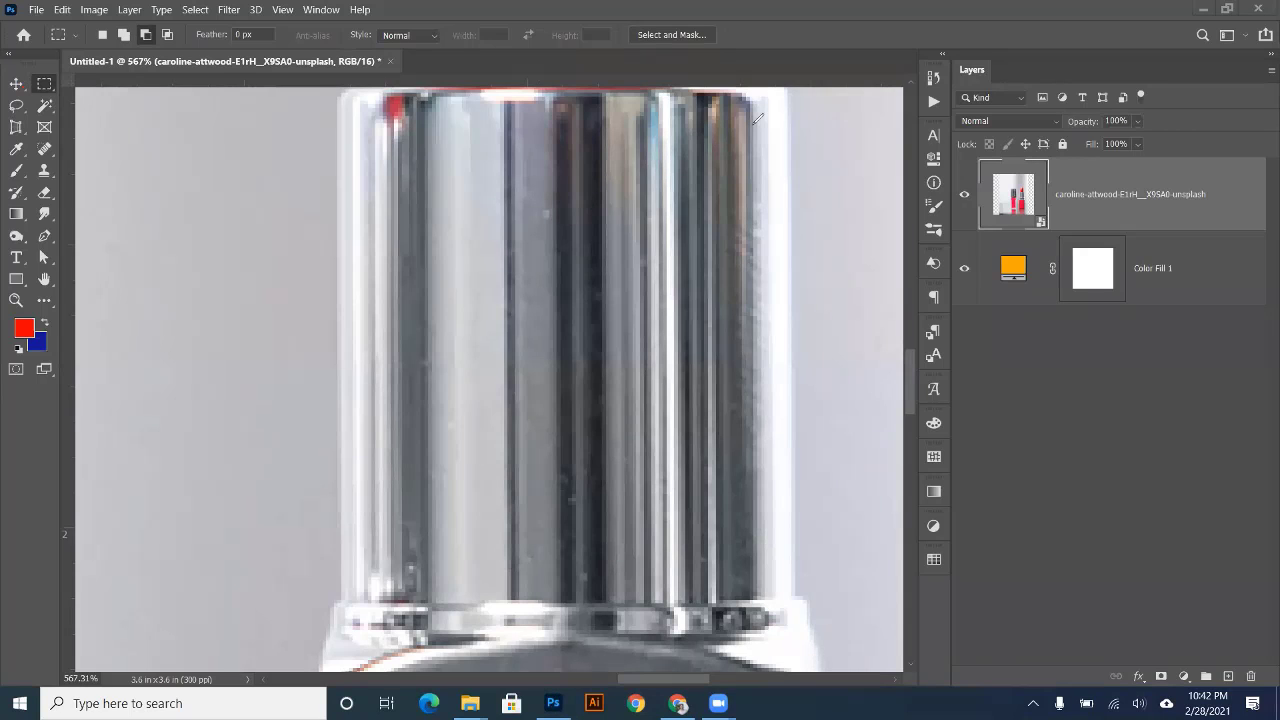
scroll(667, 250, "down", 1)
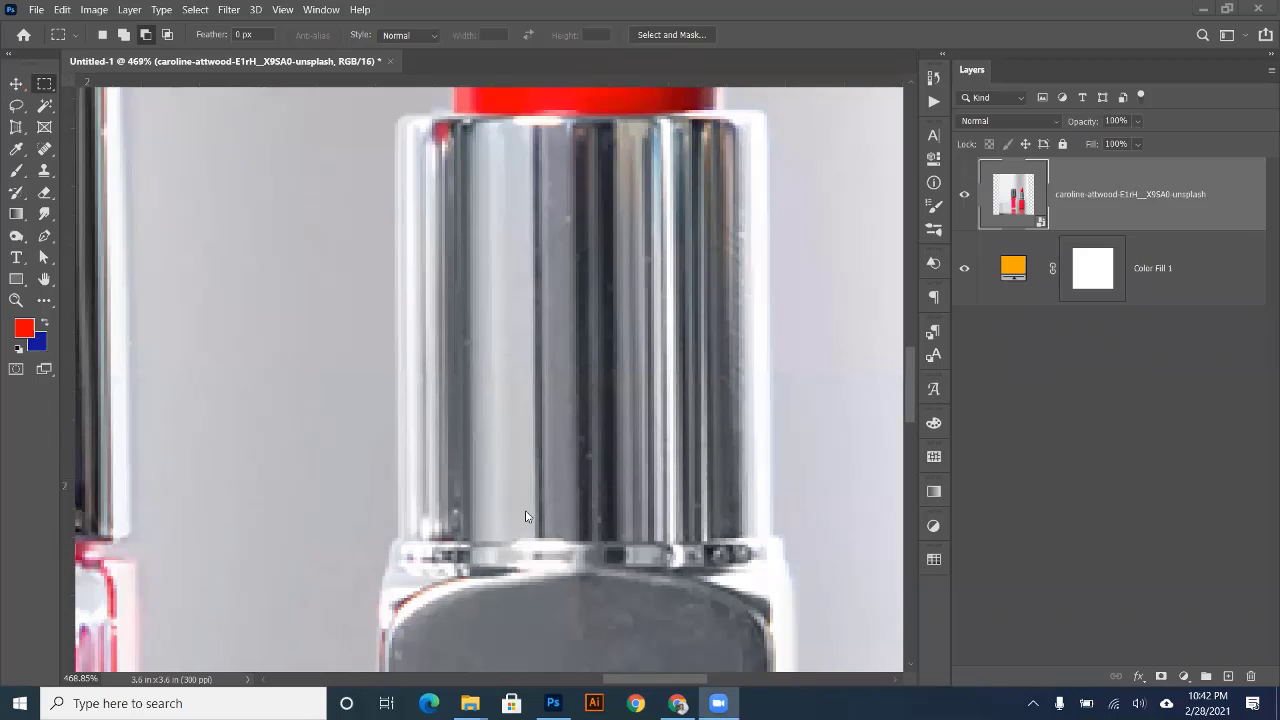
key("ctrl+shift+d")
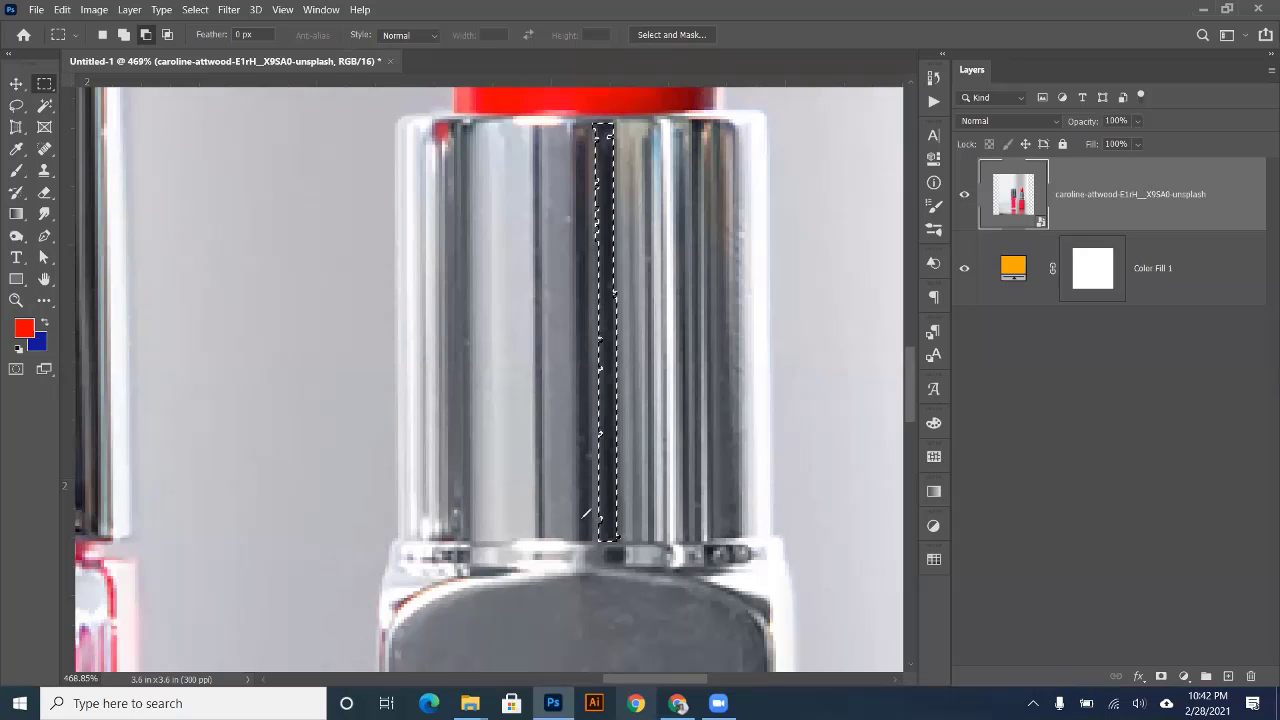
- Trace the metal tube's grey and dark vertical stripes with red screen annotations, and erase the marks
left_click_drag(576, 136, 570, 498)
mouse_move(537, 137)
left_mouse_down()
mouse_move(532, 347)
mouse_move(543, 514)
left_mouse_up()
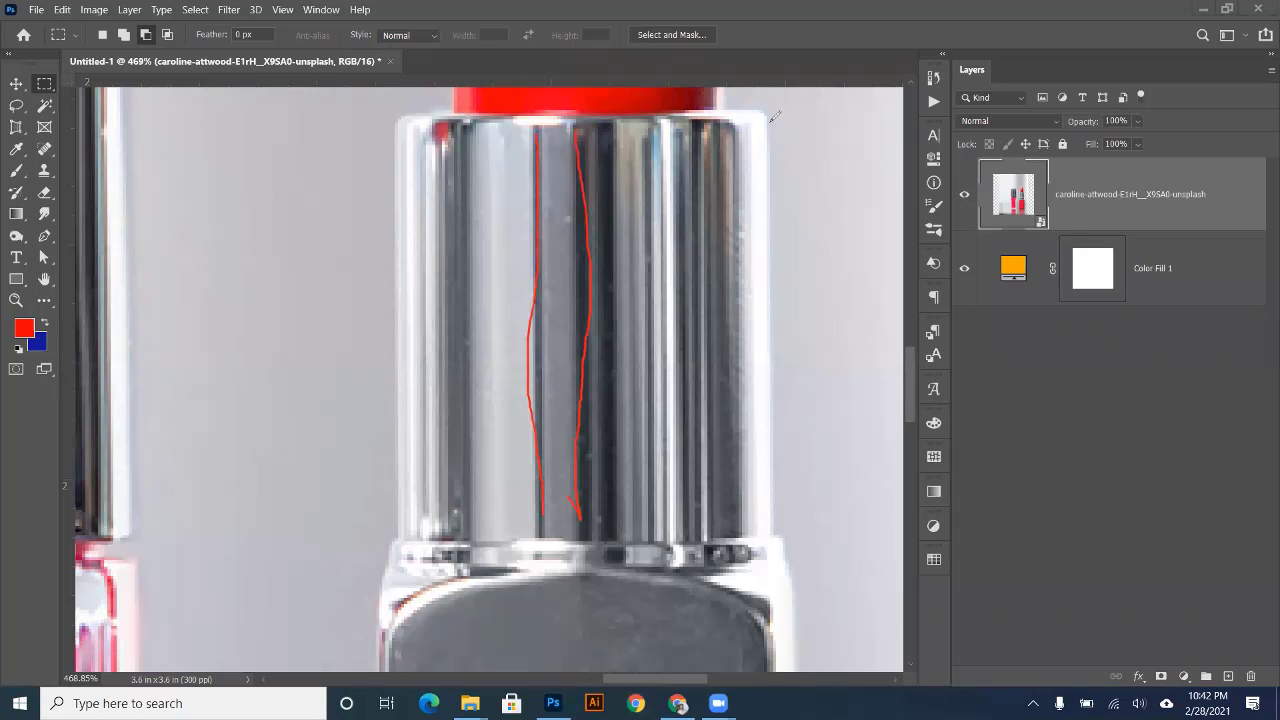
left_click_drag(692, 125, 704, 520)
mouse_move(692, 258)
left_mouse_down()
mouse_move(688, 132)
mouse_move(673, 505)
mouse_move(717, 297)
mouse_move(711, 216)
left_mouse_up()
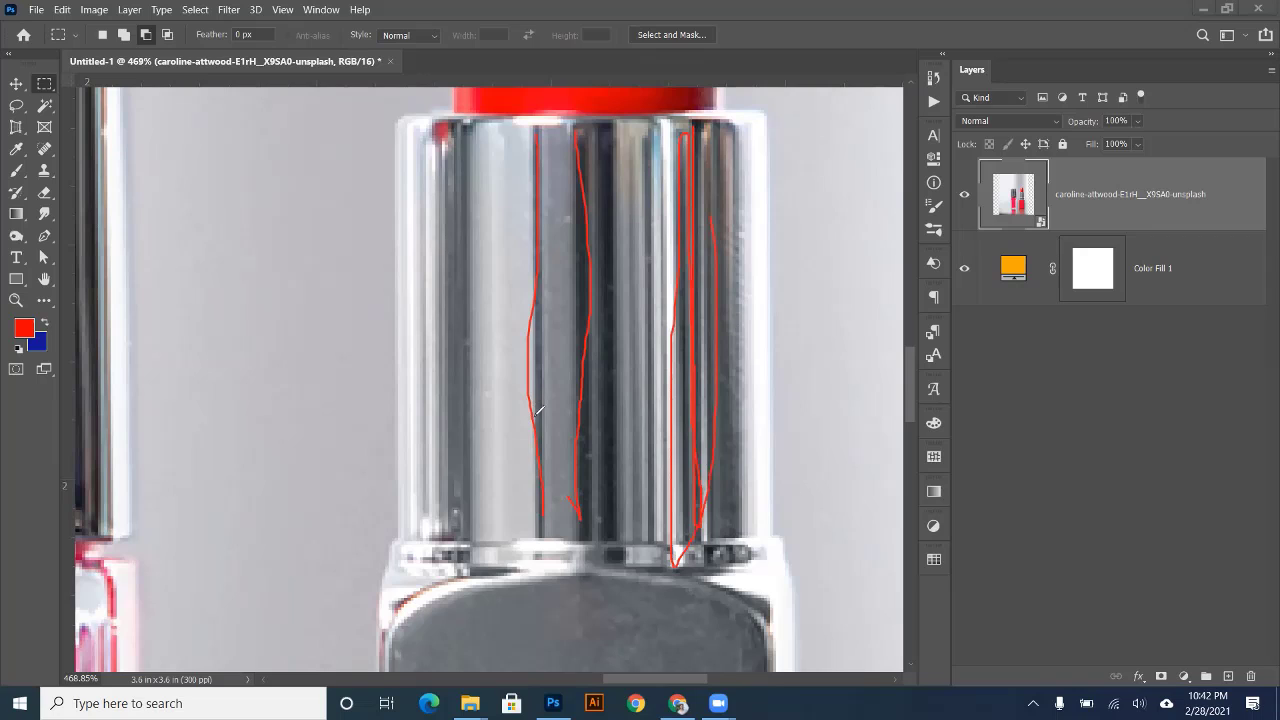
left_click_drag(598, 125, 562, 432)
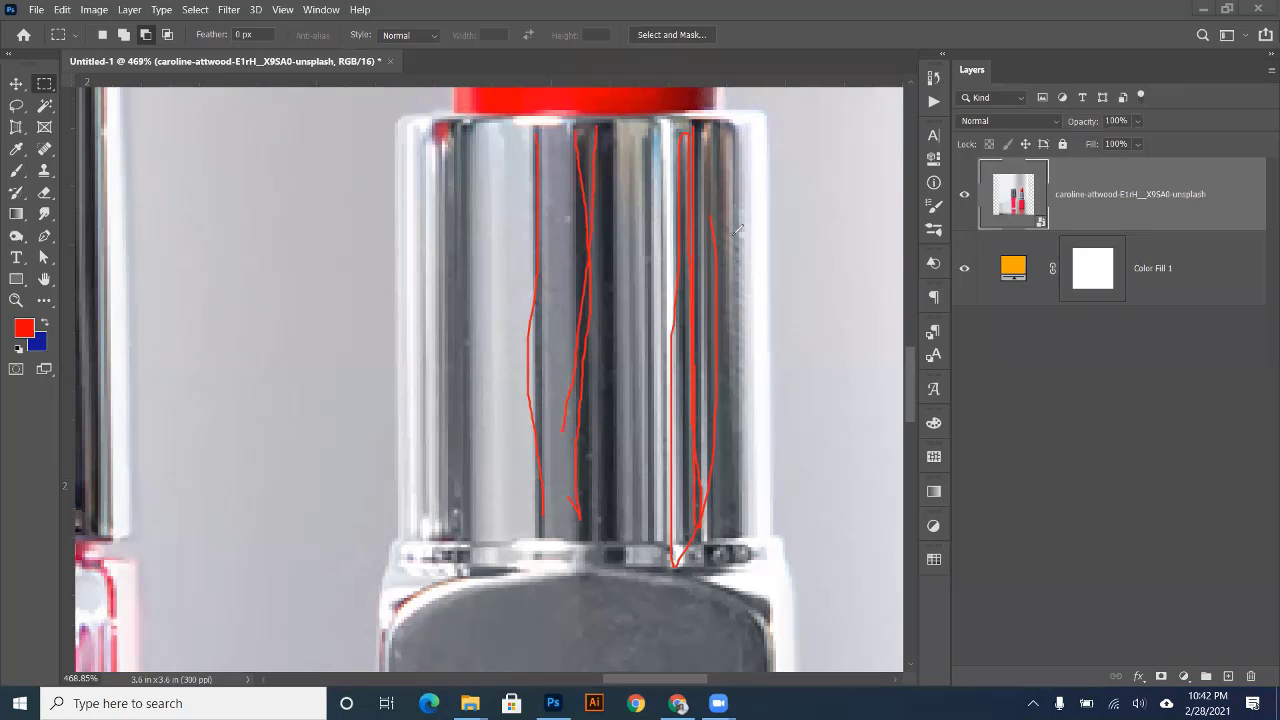
key("e")
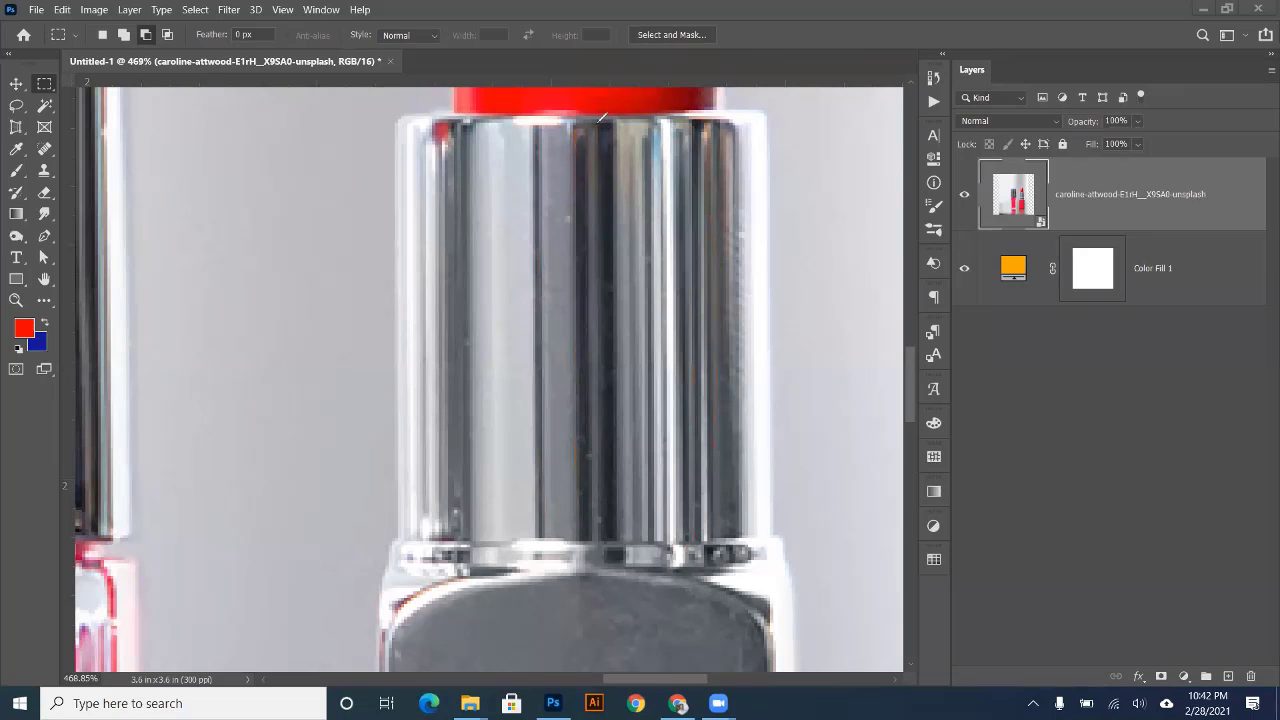
- Annotate the tube's dark stripe, the grey stripe beside it, and an area of plain background in red, clearing the marks
mouse_move(604, 196)
left_mouse_down()
mouse_move(594, 324)
mouse_move(605, 513)
left_mouse_up()
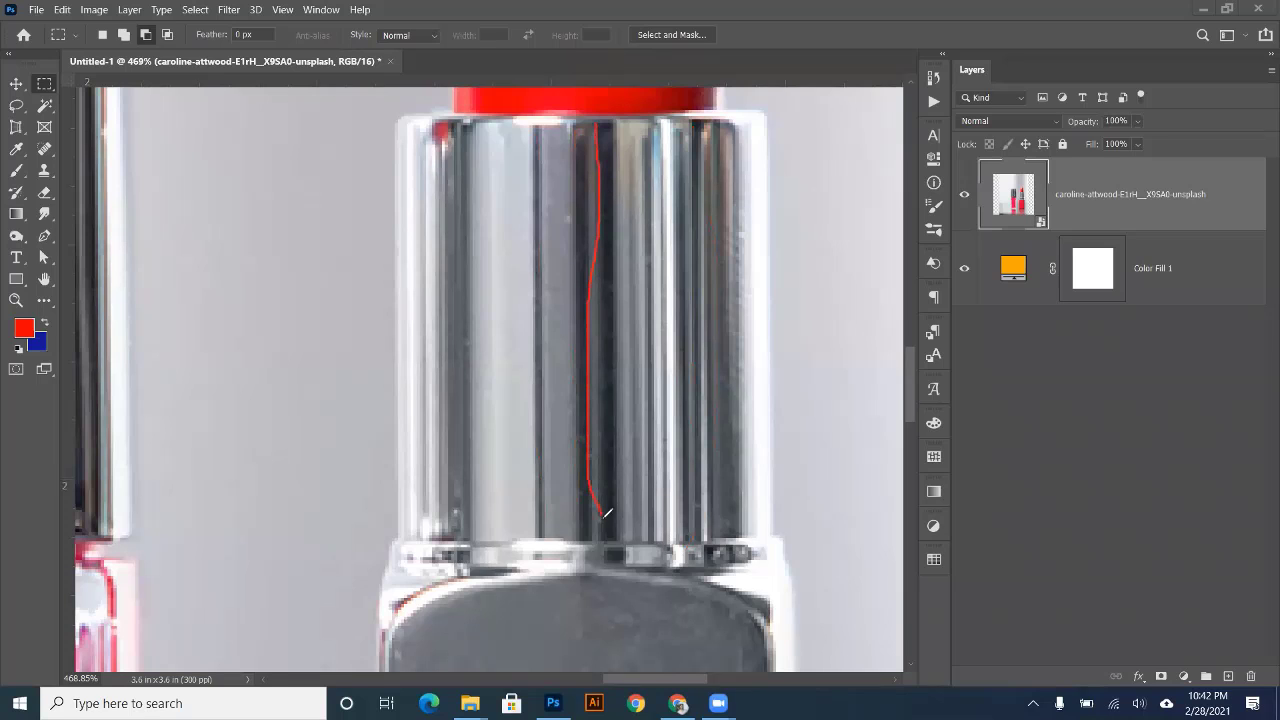
mouse_move(621, 458)
left_mouse_down()
mouse_move(621, 196)
mouse_move(603, 113)
left_mouse_up()
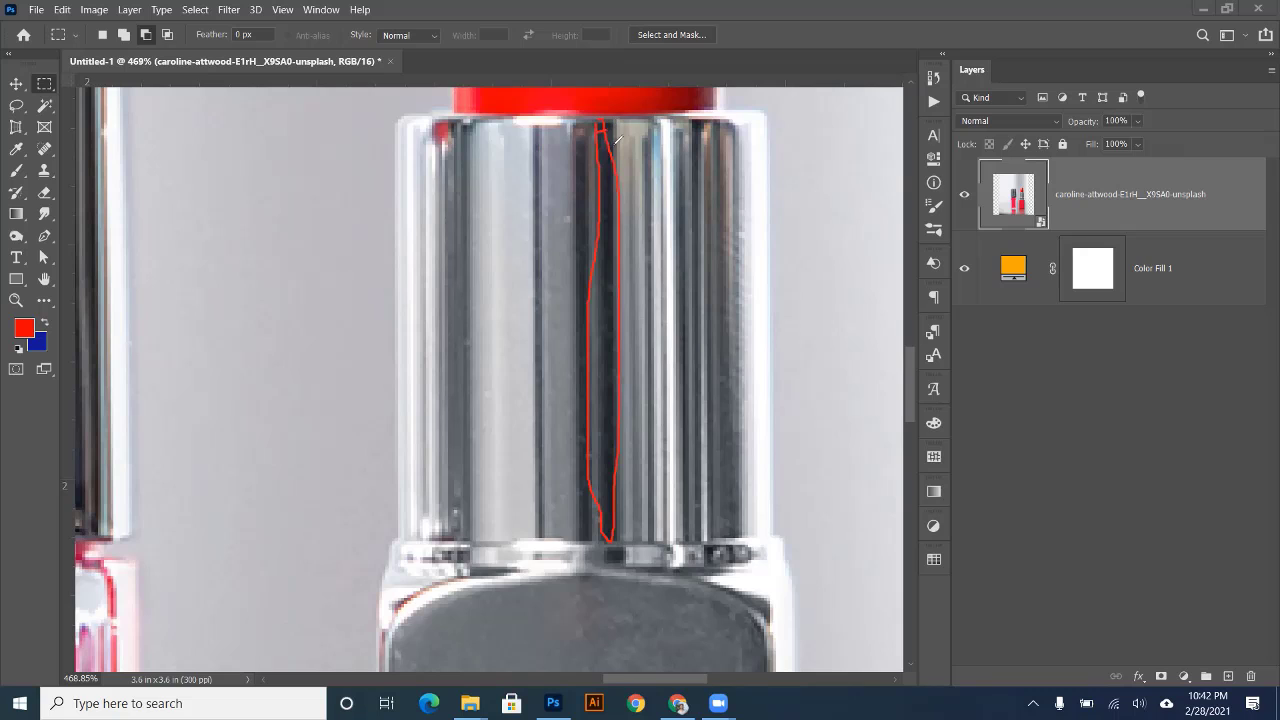
mouse_move(611, 270)
left_mouse_down()
mouse_move(606, 128)
mouse_move(546, 230)
left_mouse_up()
mouse_move(555, 131)
left_mouse_down()
mouse_move(555, 513)
mouse_move(570, 386)
mouse_move(562, 142)
left_mouse_up()
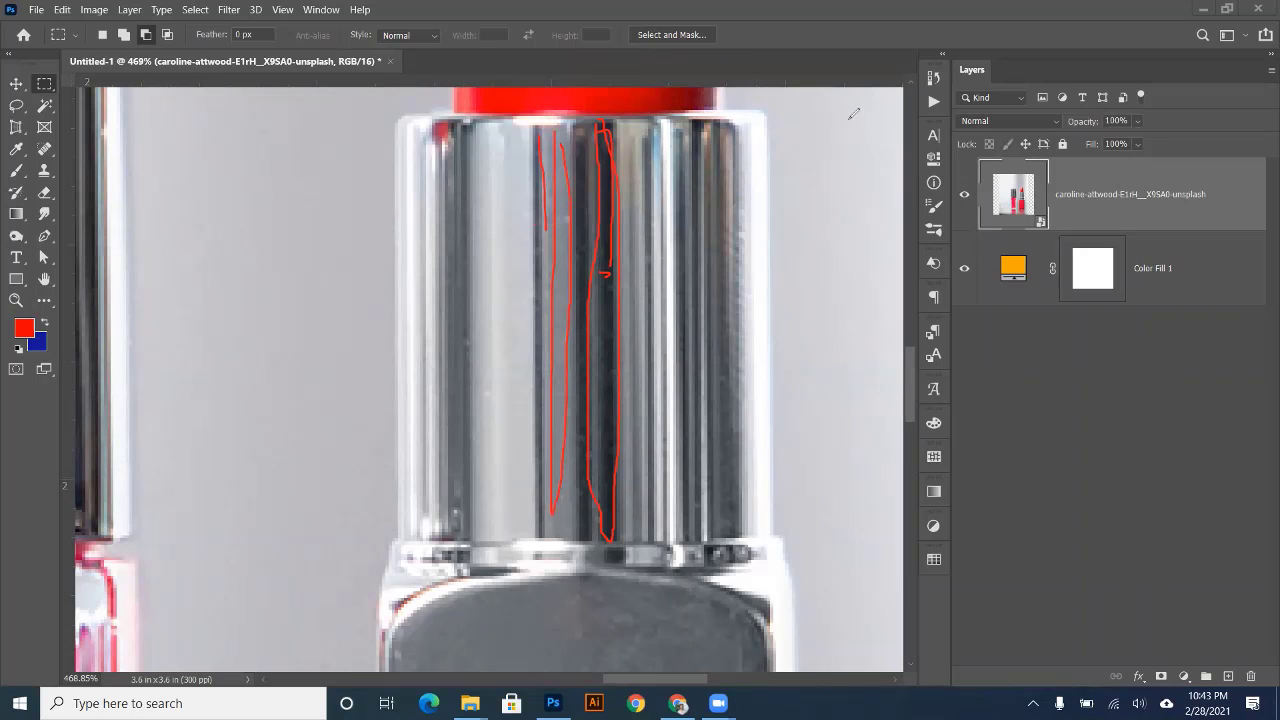
key("Escape")
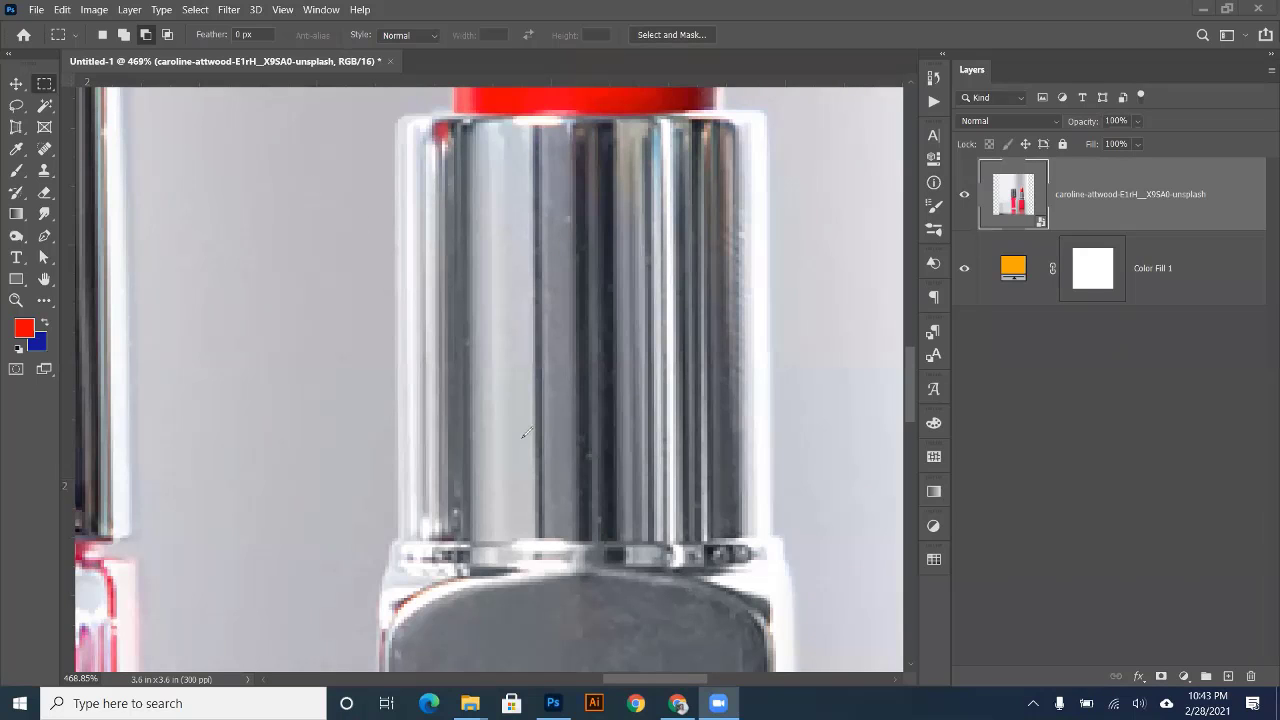
mouse_move(352, 185)
left_mouse_down()
mouse_move(287, 178)
mouse_move(230, 208)
mouse_move(193, 318)
mouse_move(288, 418)
mouse_move(368, 351)
mouse_move(389, 191)
mouse_move(333, 186)
left_mouse_up()
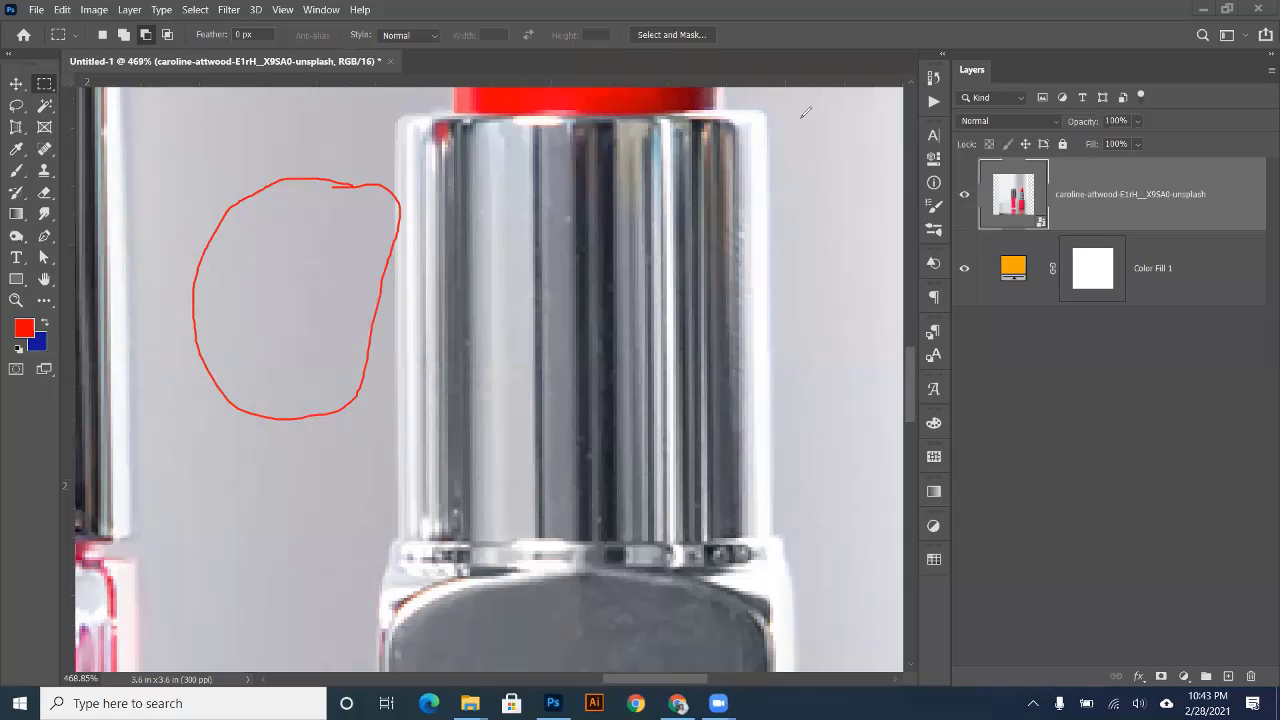
left_click(903, 116)
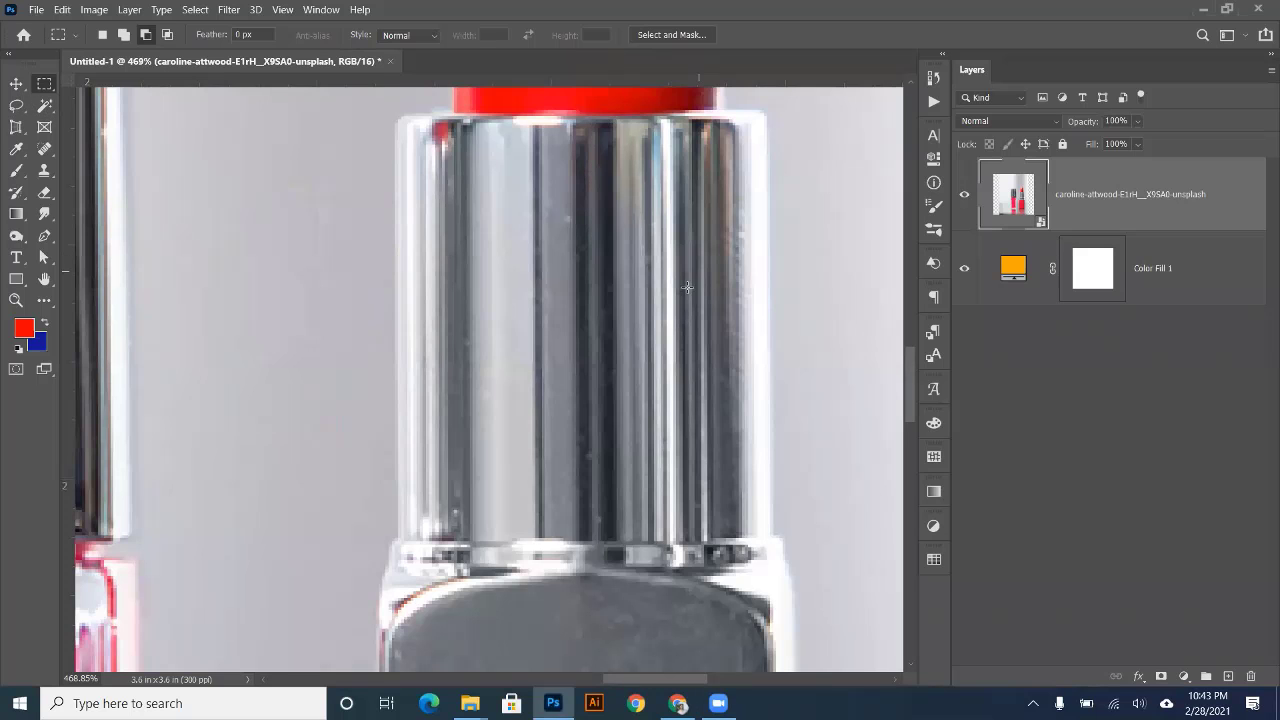
- Sample the lipstick's darker red side with the Magic Wand at tolerance 30, and clear the selection
scroll(687, 287, "down", 5)
scroll(639, 203, "up", 2)
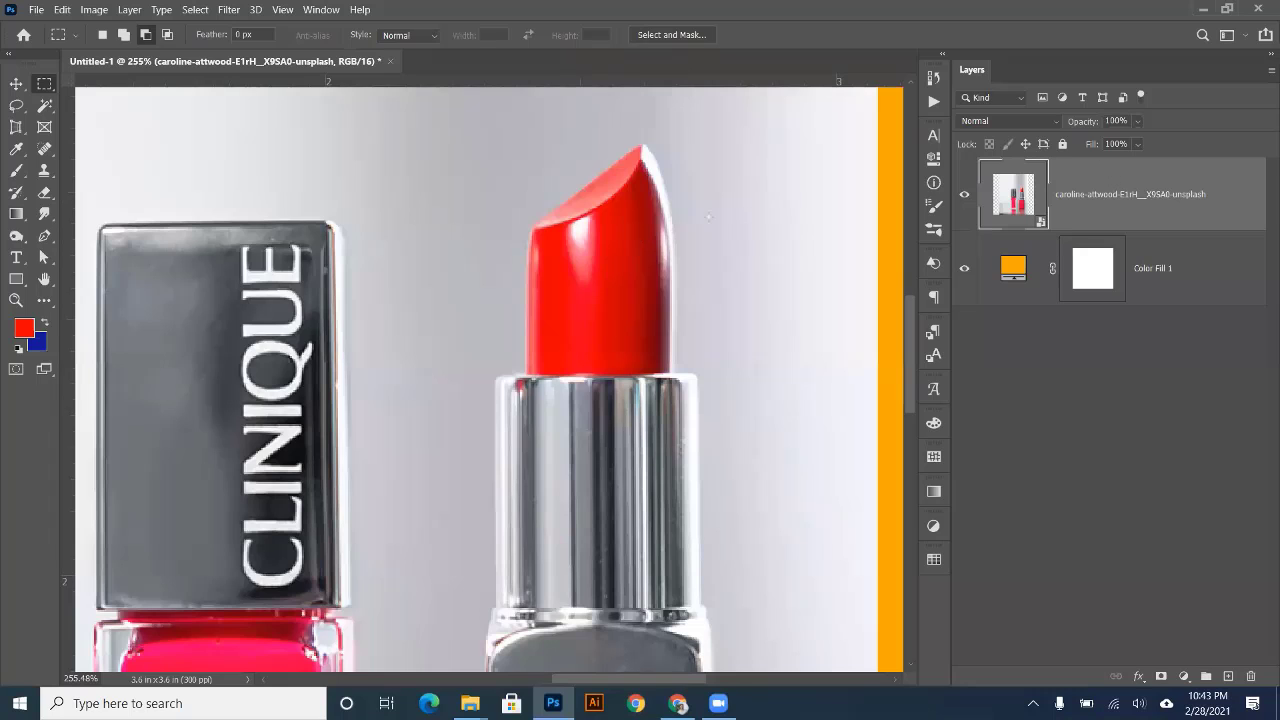
key("w")
left_click(643, 240)
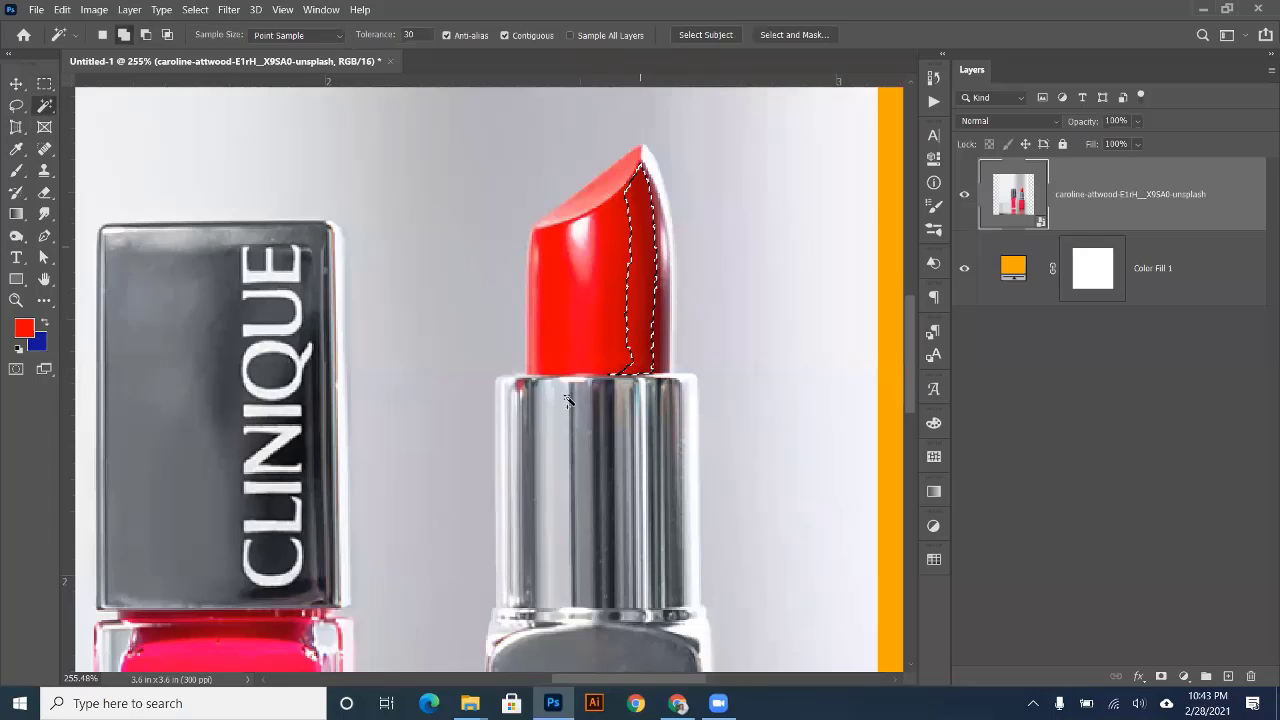
key("ctrl+d")
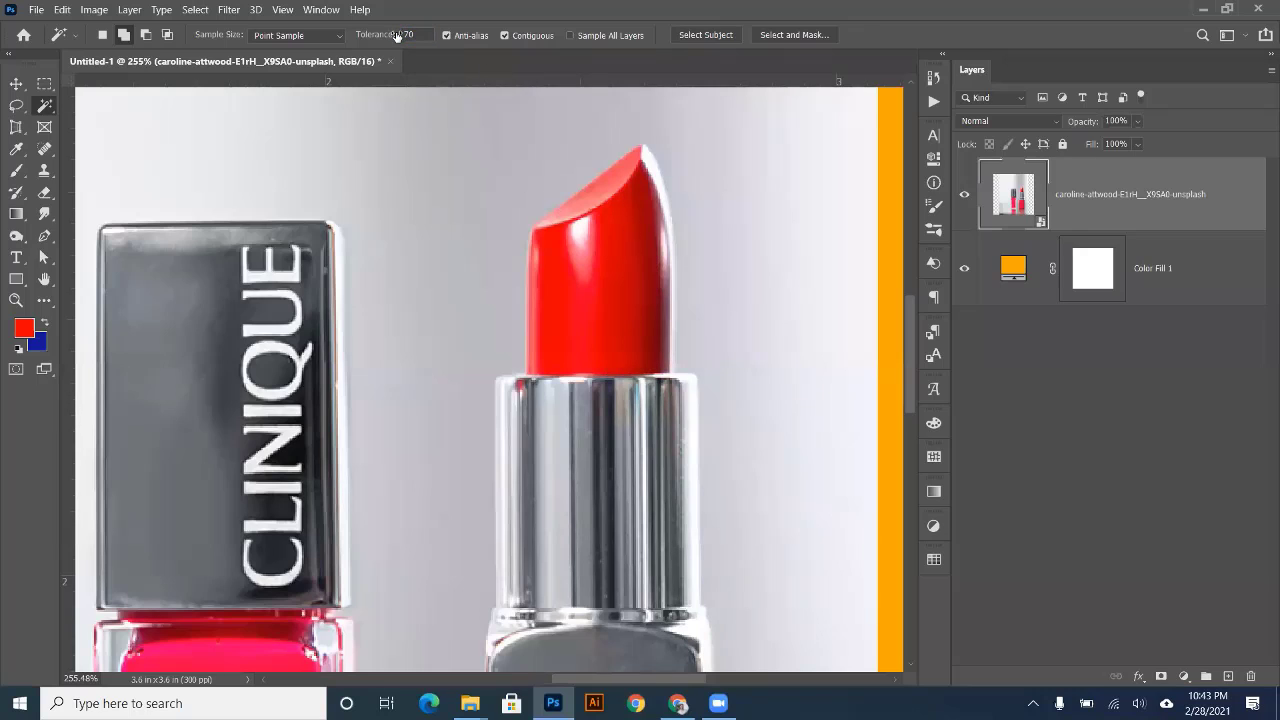
- Set the Magic Wand tolerance to 100 and select the red part of the lipstick on the photo layer
key("Delete")
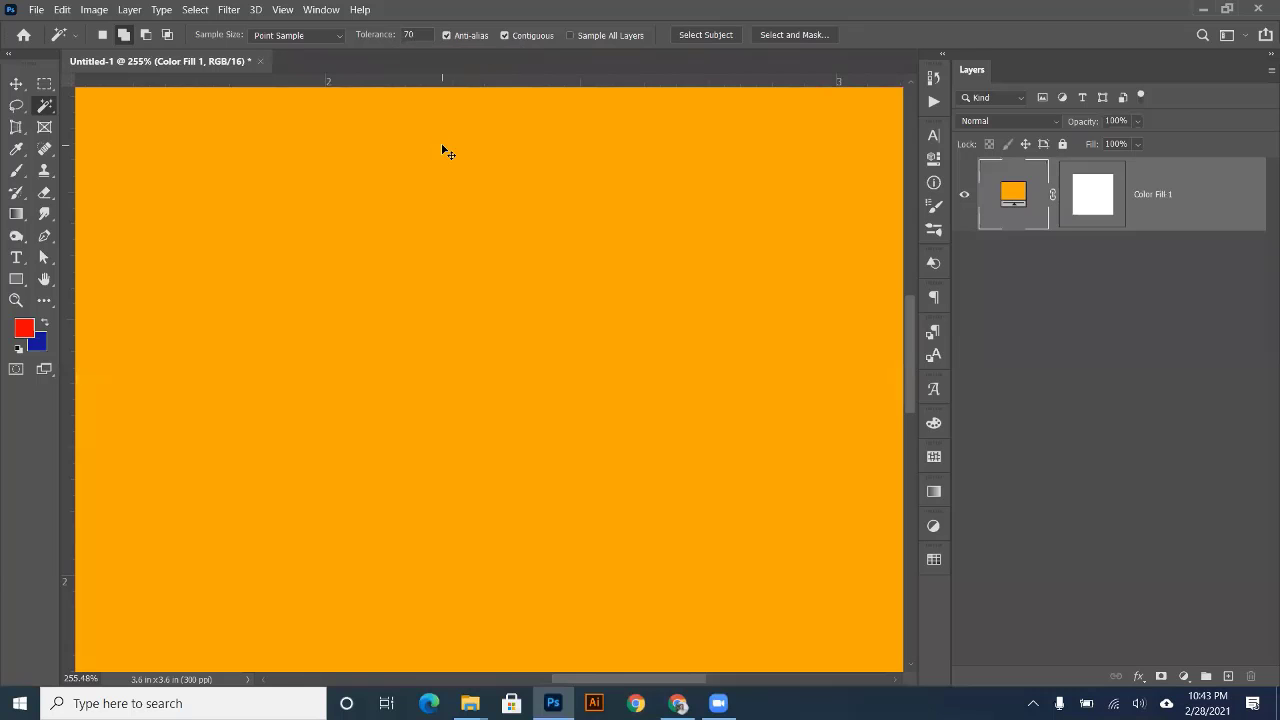
key("ctrl+z")
left_click(385, 34)
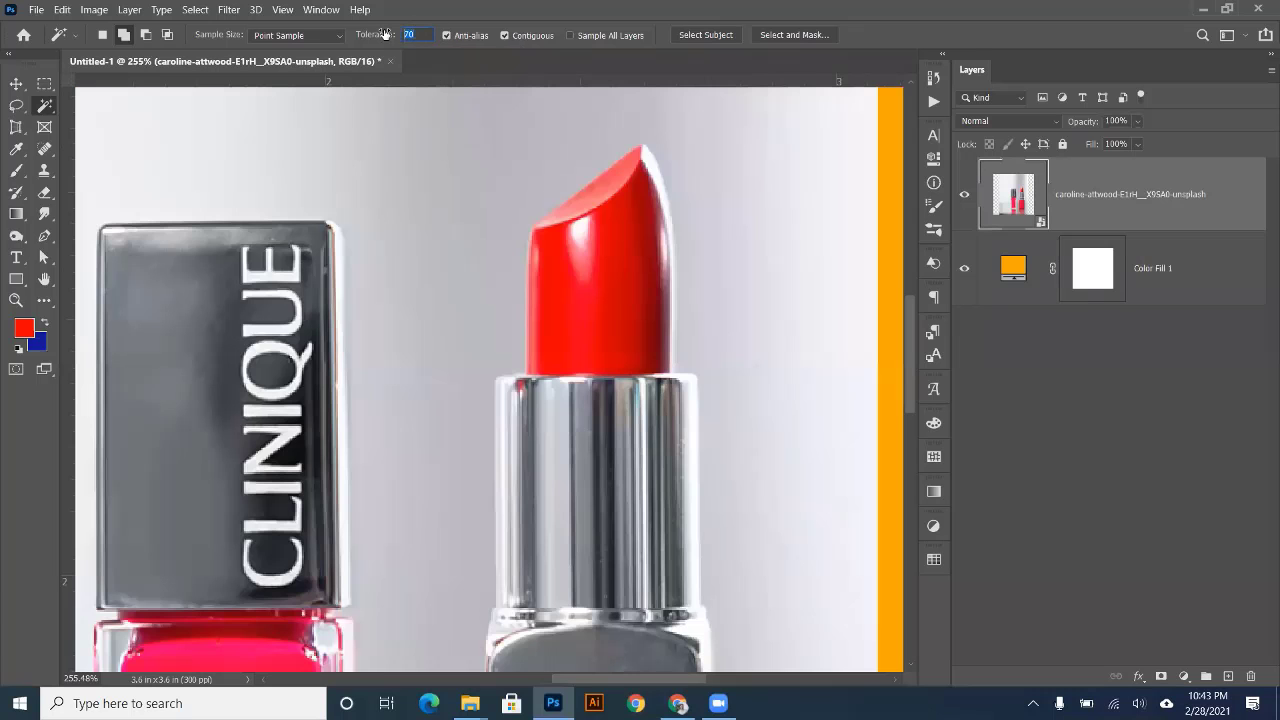
left_click(629, 262)
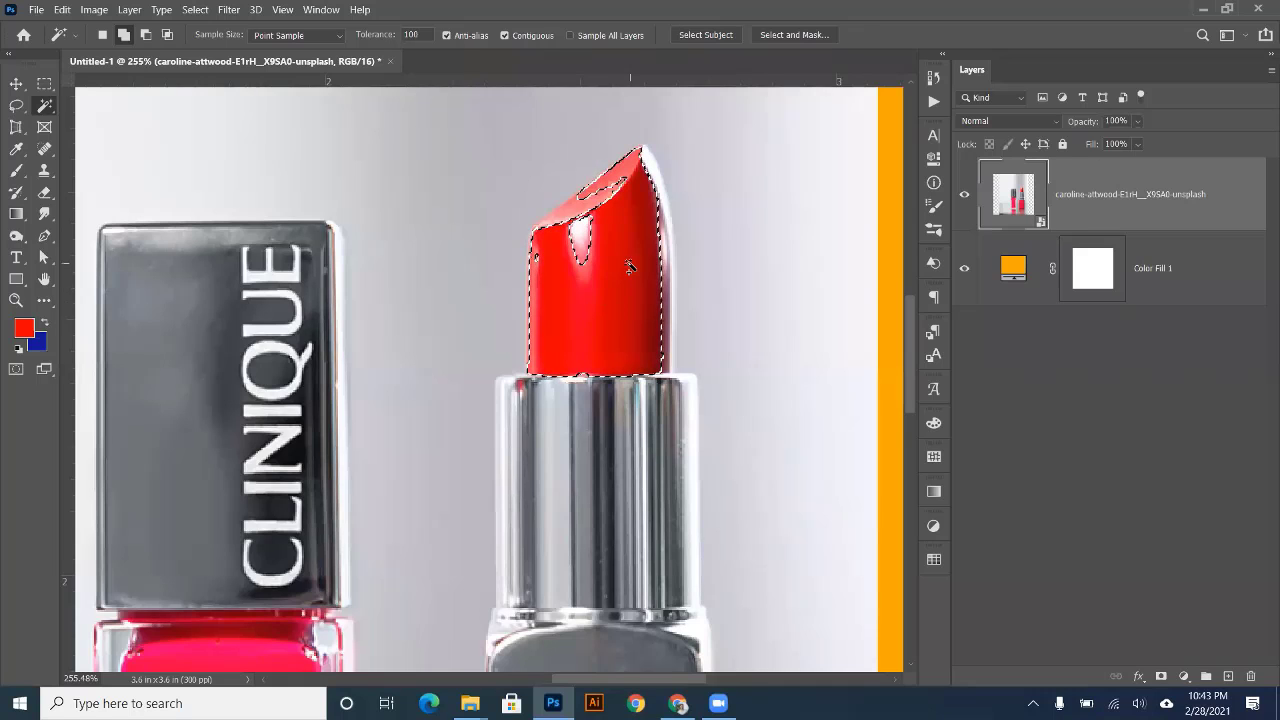
scroll(652, 300, "down", 3)
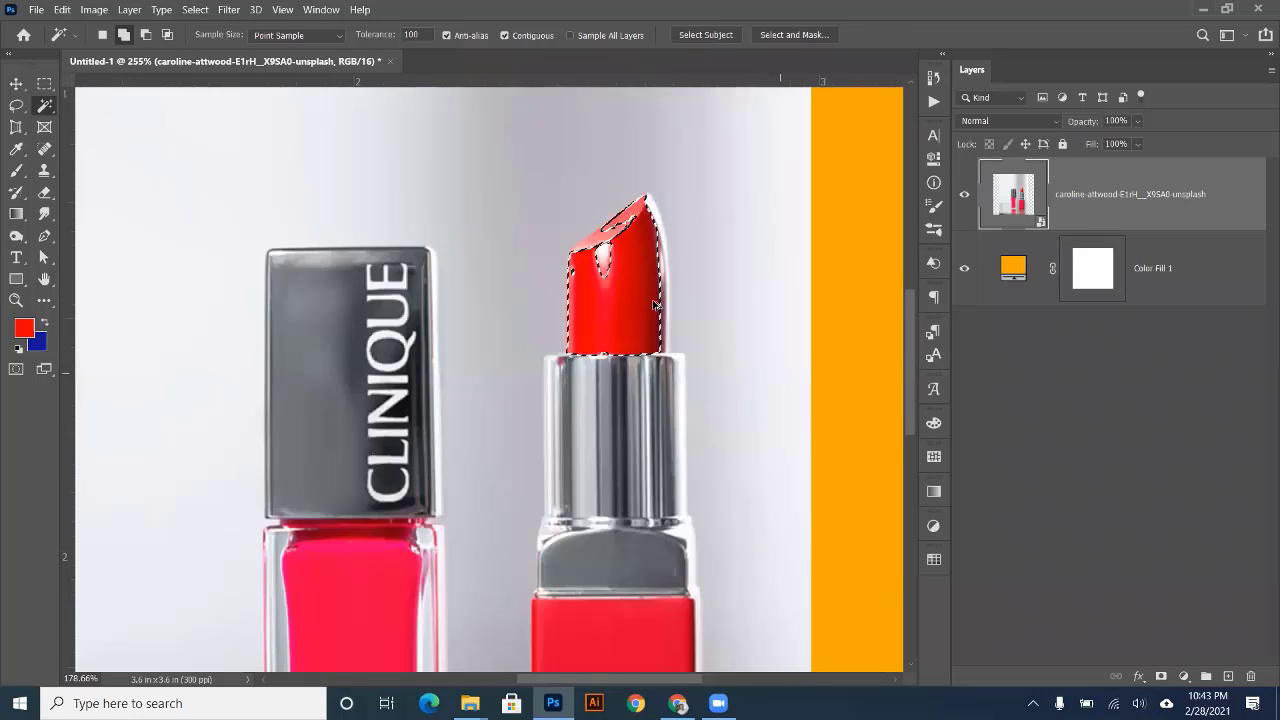
- Add a Hue/Saturation adjustment layer masked to the lipstick selection, with hue +28 and saturation +53
left_click(1182, 676)
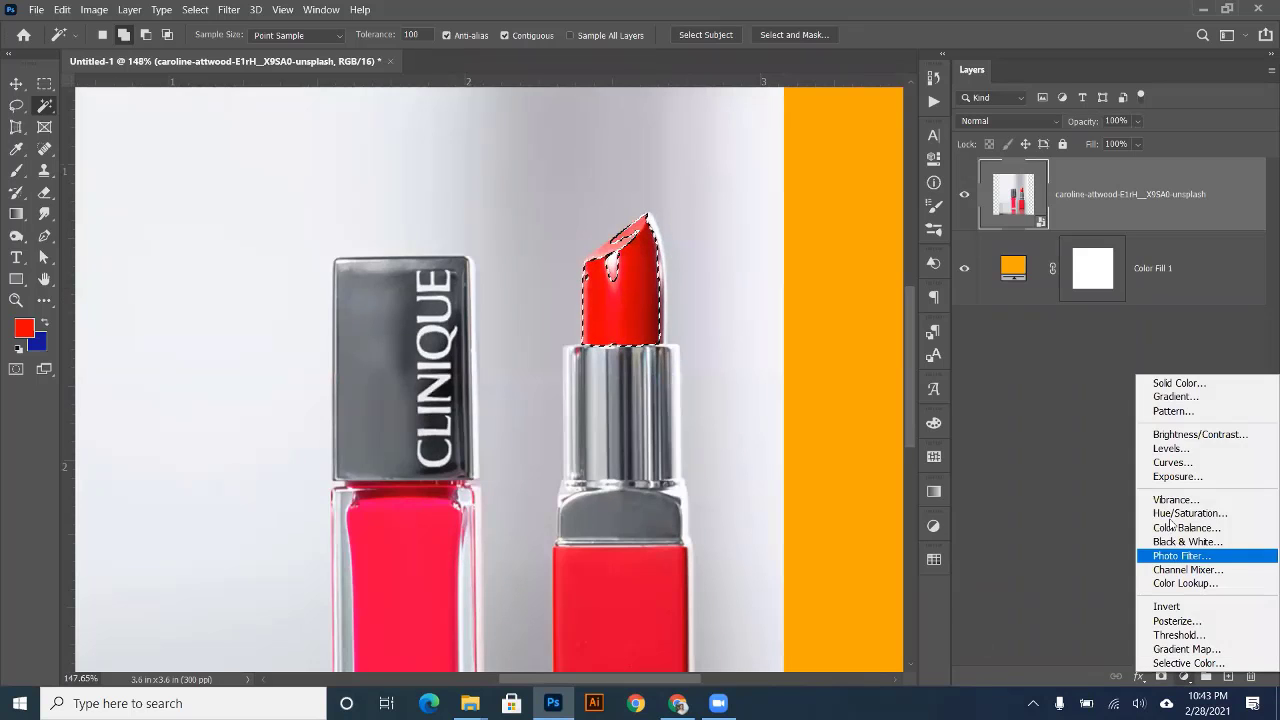
left_click(1171, 512)
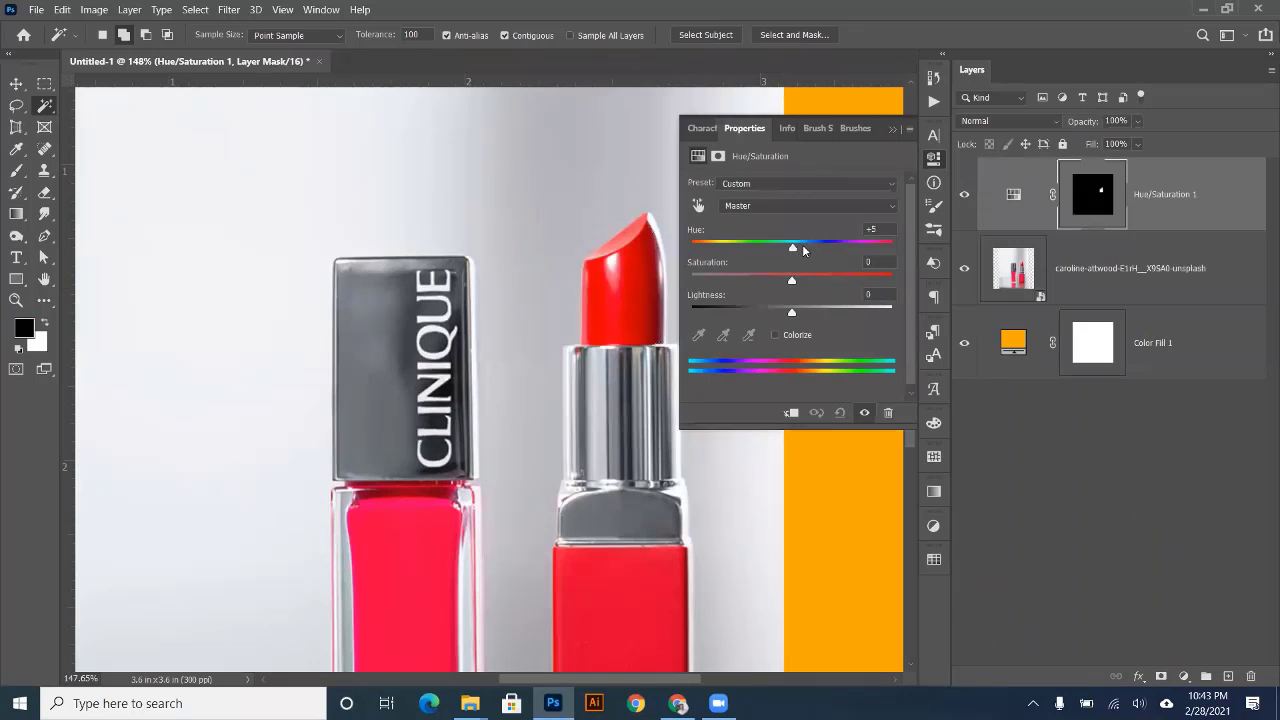
mouse_move(796, 251)
left_mouse_down()
mouse_move(844, 245)
mouse_move(800, 249)
mouse_move(845, 280)
mouse_move(821, 250)
left_mouse_up()
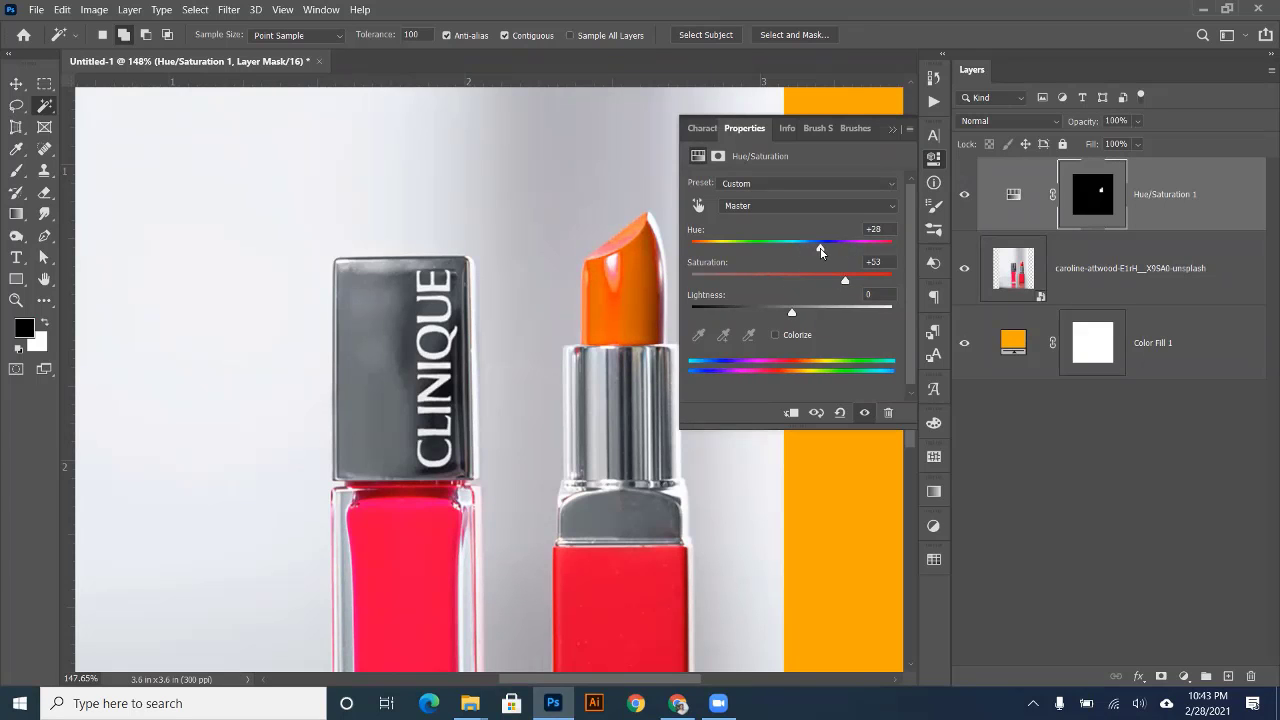
- Try a higher lightness in the lipstick's Hue/Saturation adjustment, view the whole photo, and undo the lightness change
left_click_drag(793, 313, 819, 315)
left_click(933, 160)
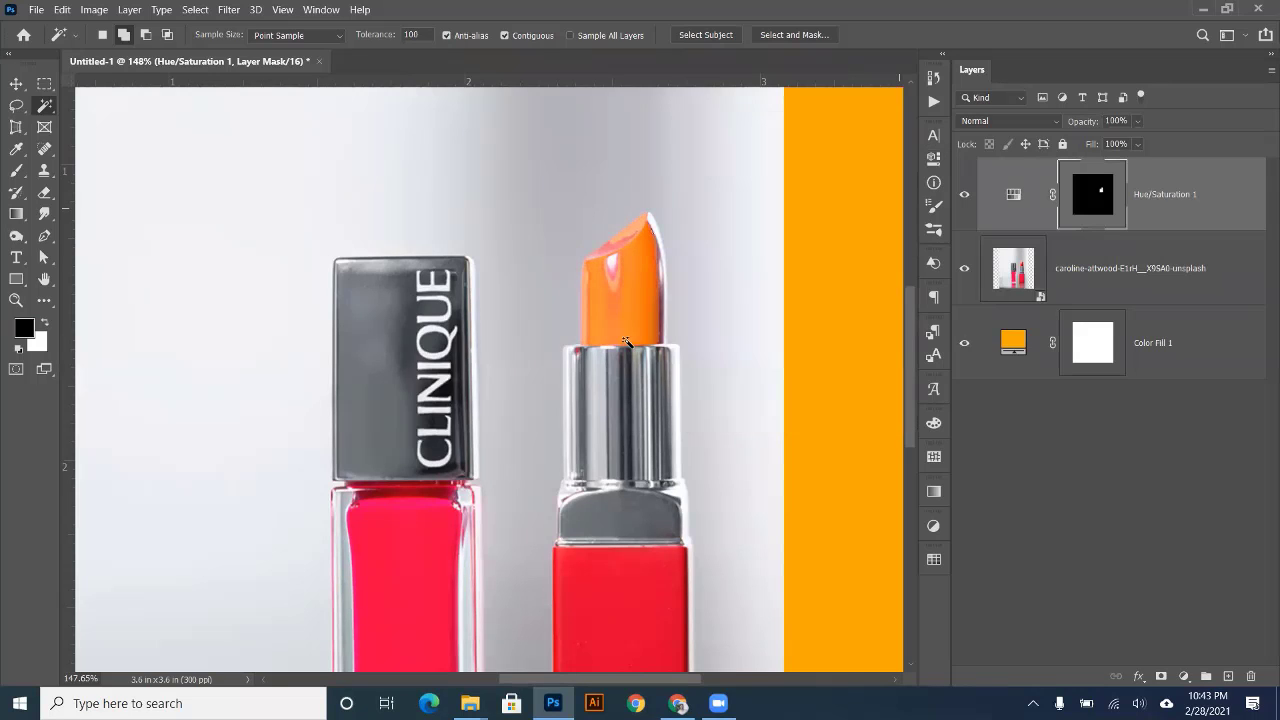
scroll(596, 344, "down", 3)
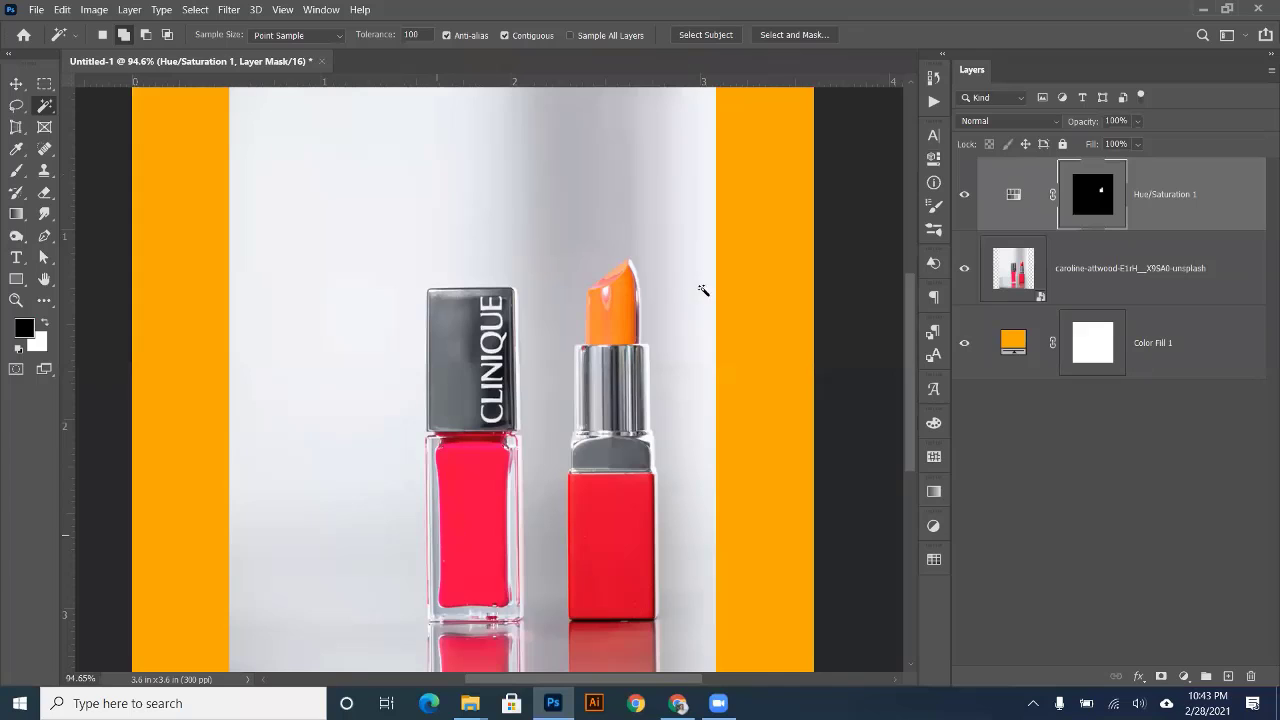
key("ctrl+z")
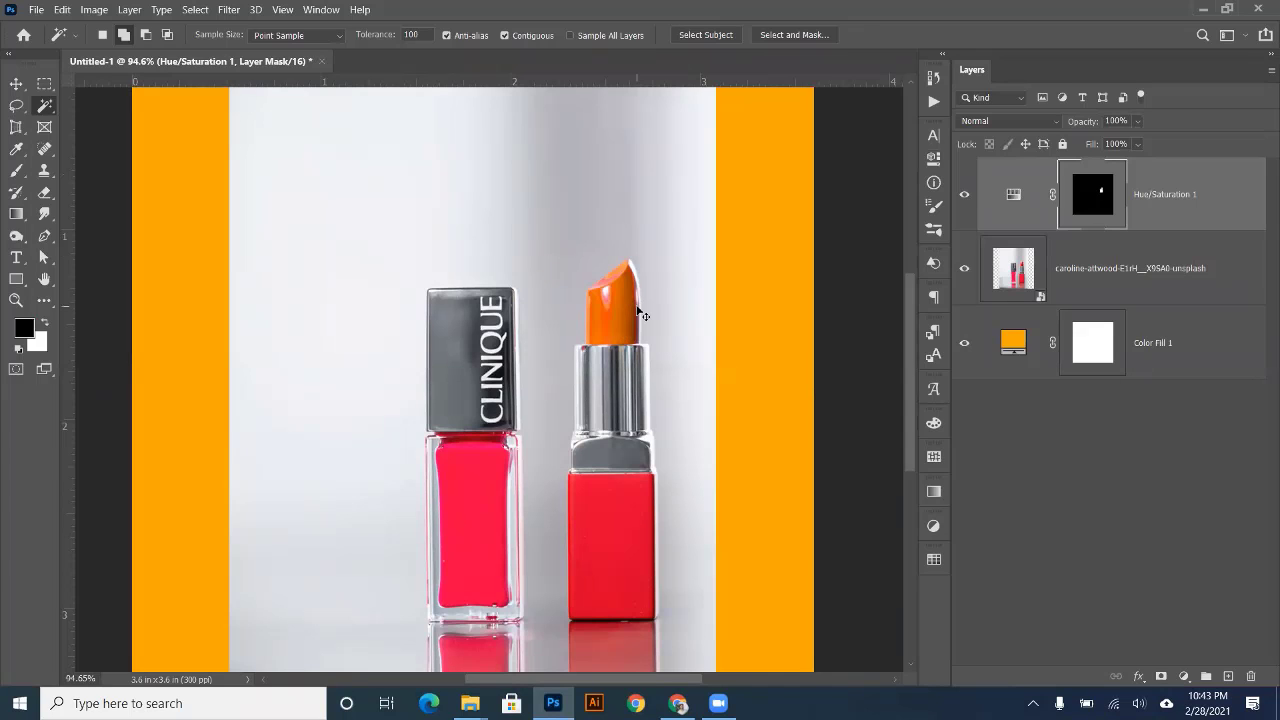
- Undo the lipstick's Hue/Saturation adjustment layer and clear the lipstick selection
key("ctrl+z")
key("ctrl+z")
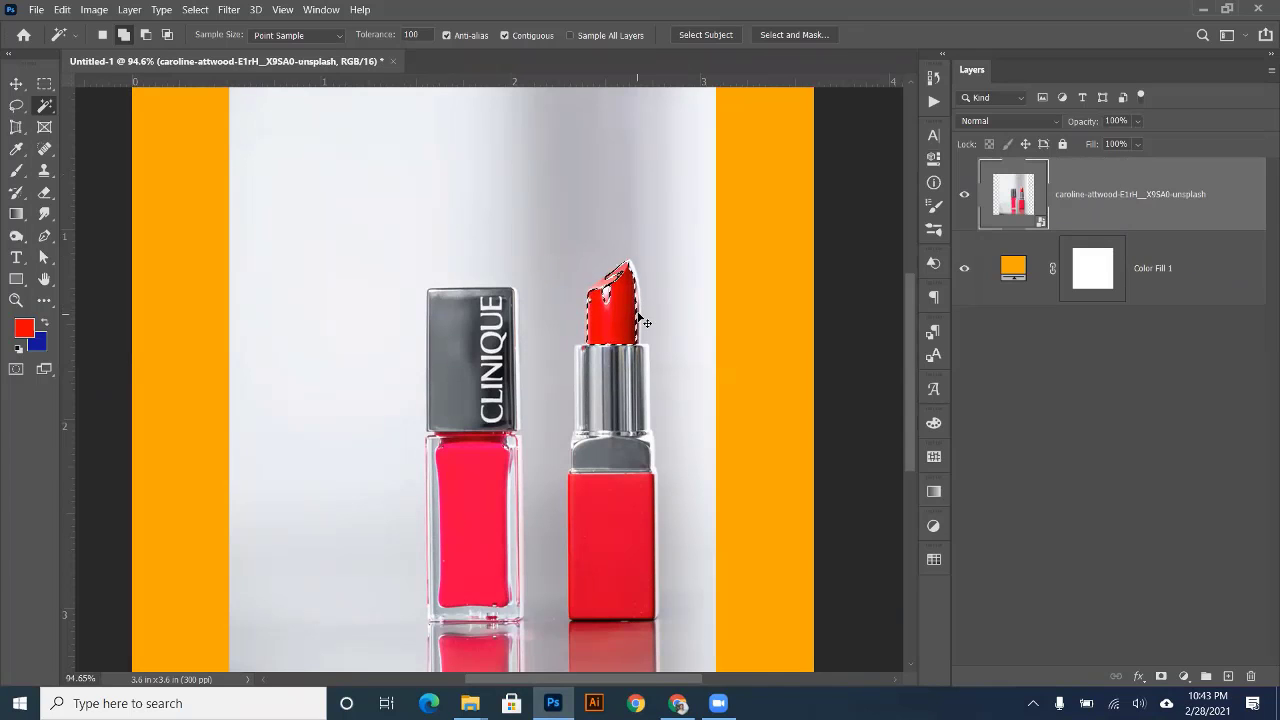
key("ctrl+d")
scroll(641, 320, "up", 3)
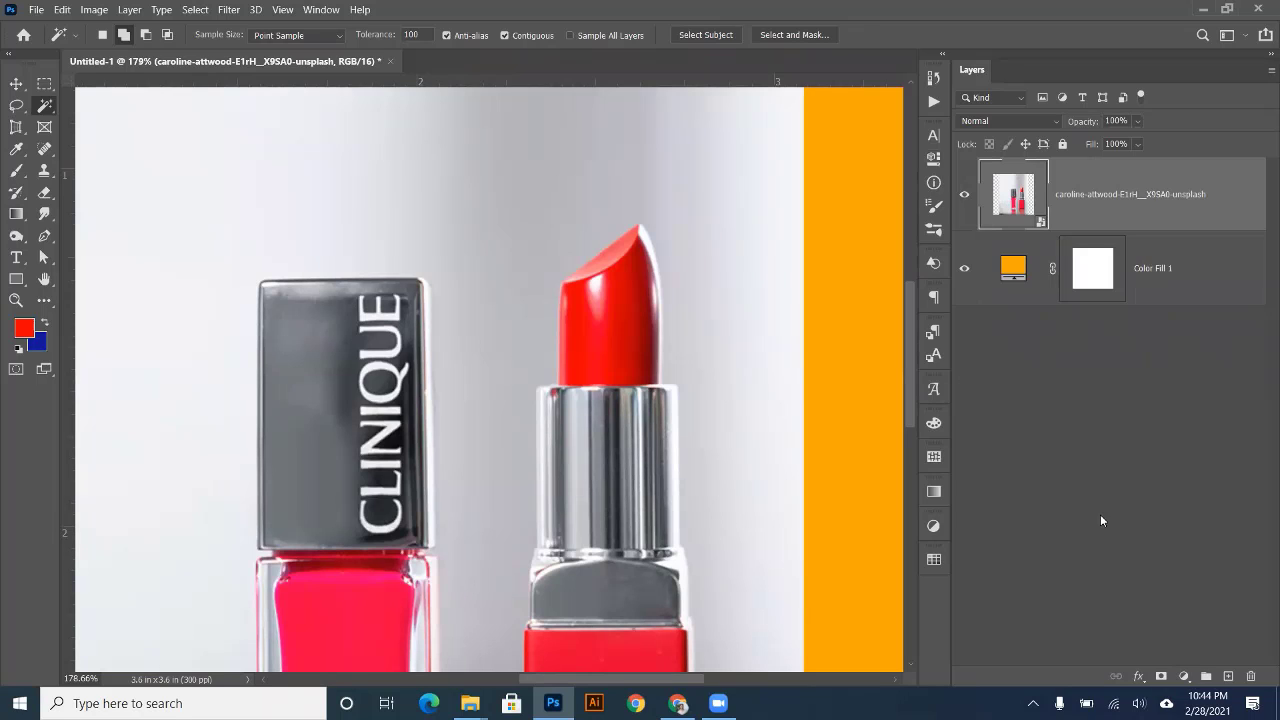
left_click(1188, 672)
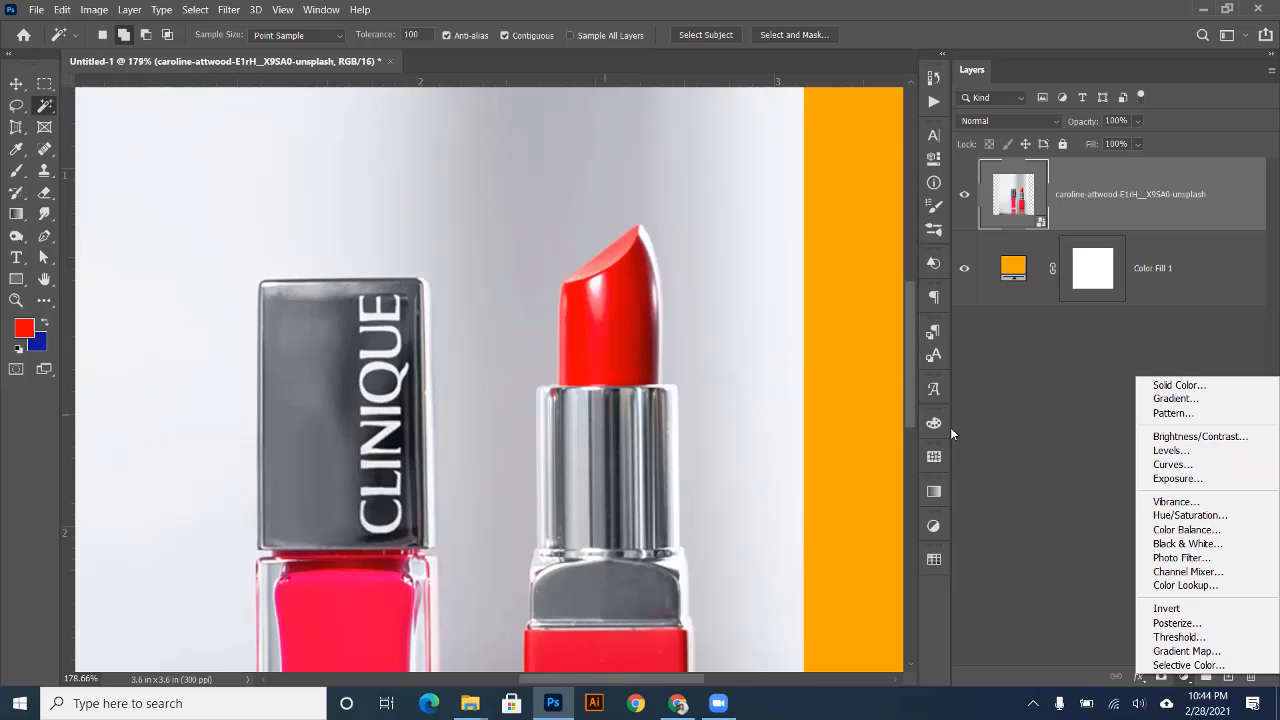
left_click(1087, 436)
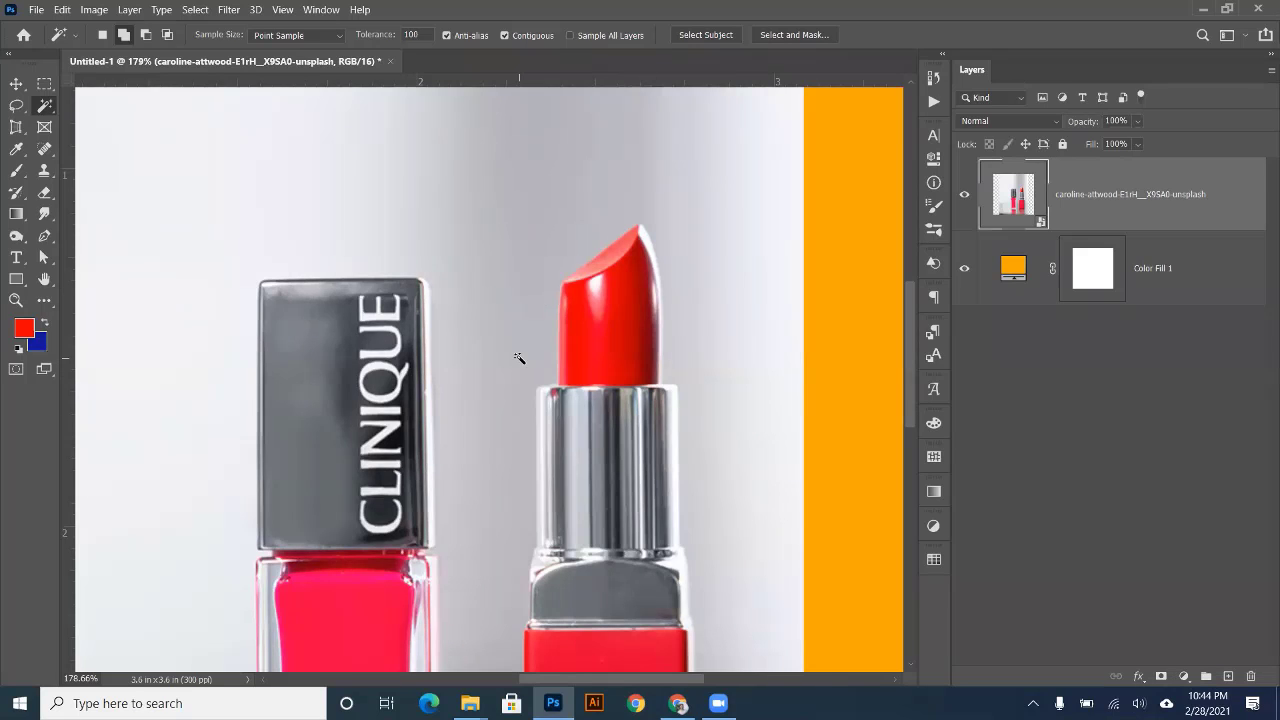
- Select the red base of the lipstick tube on the photo layer with the Magic Wand at tolerance 100
scroll(519, 358, "down", 5)
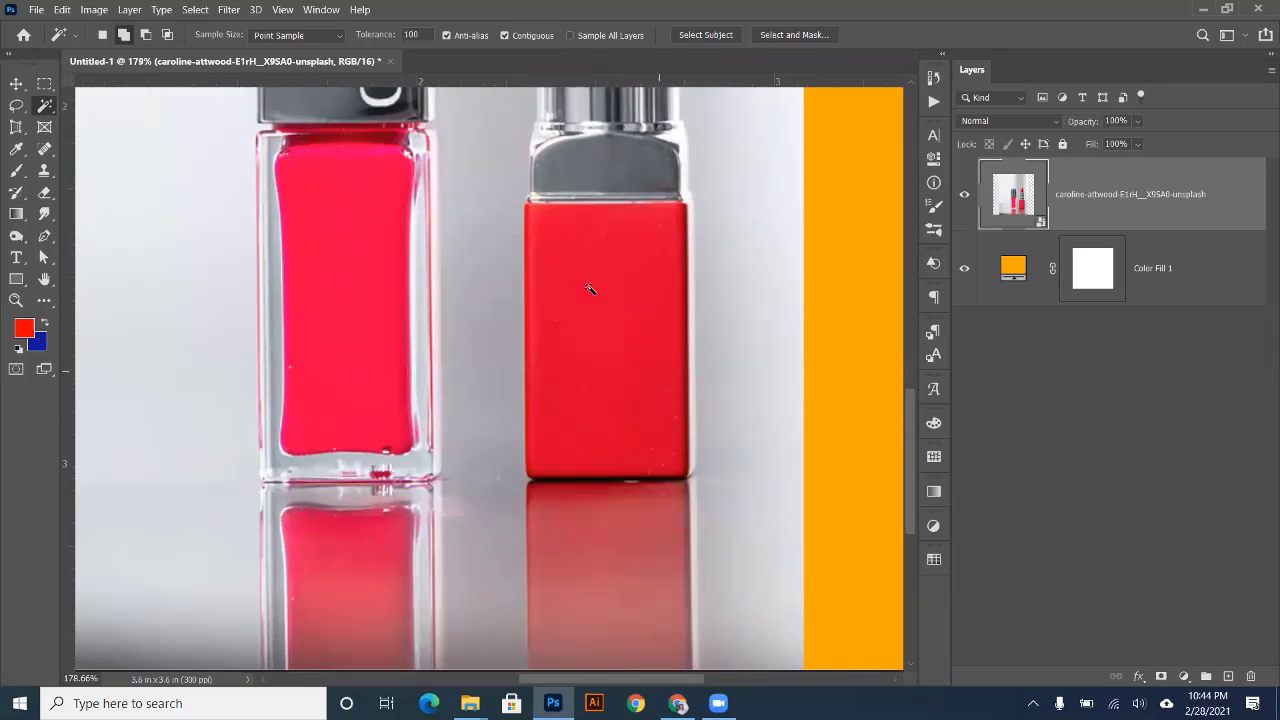
left_click(607, 307)
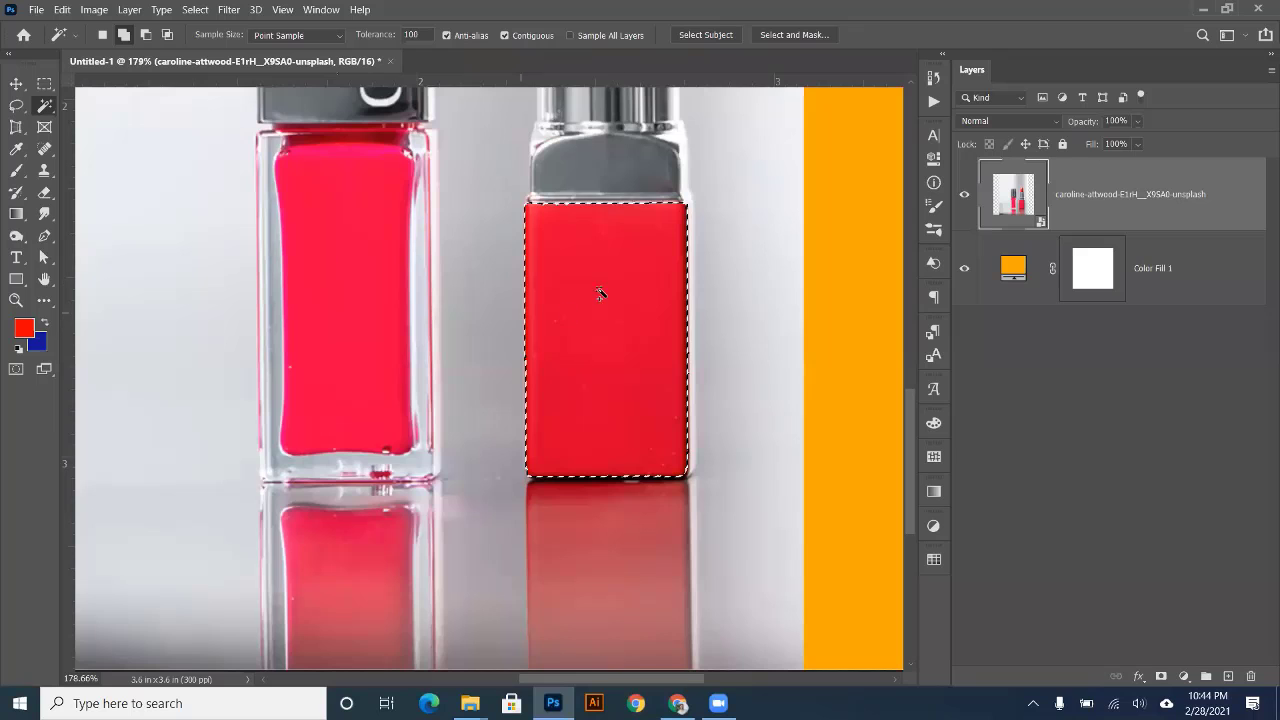
scroll(634, 396, "down", 2)
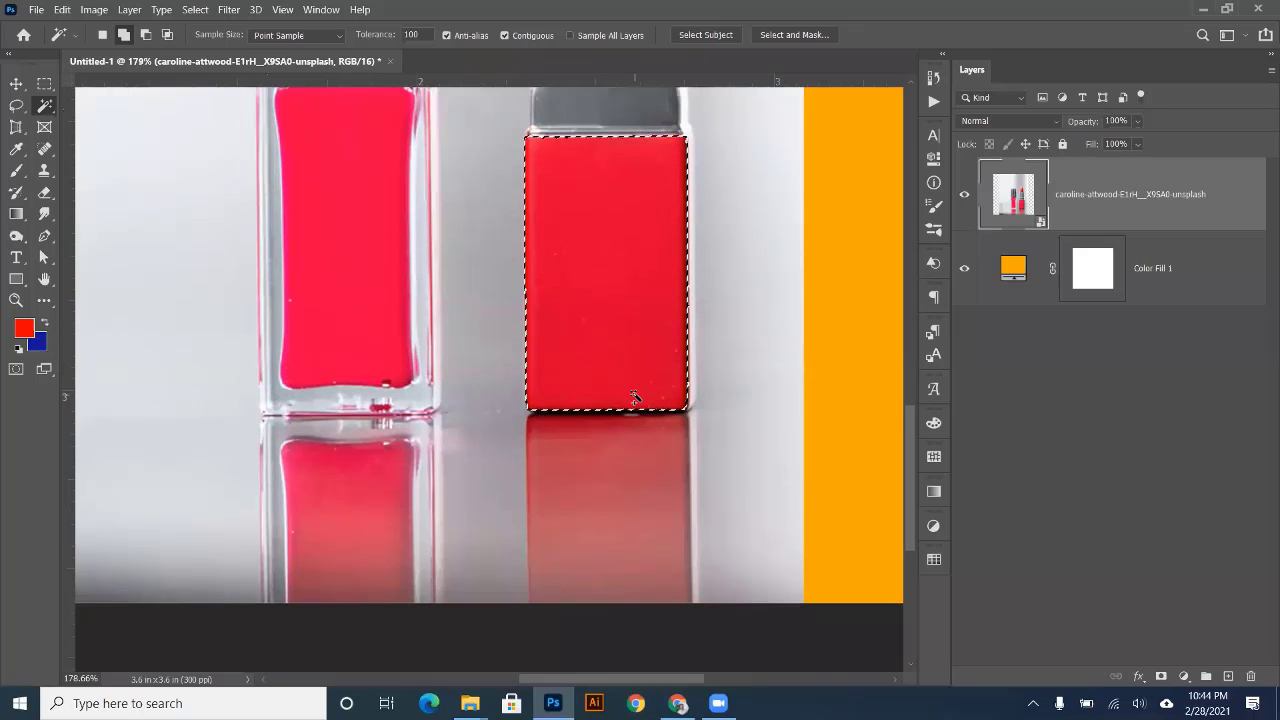
scroll(634, 396, "down", 1)
scroll(636, 394, "up", 10)
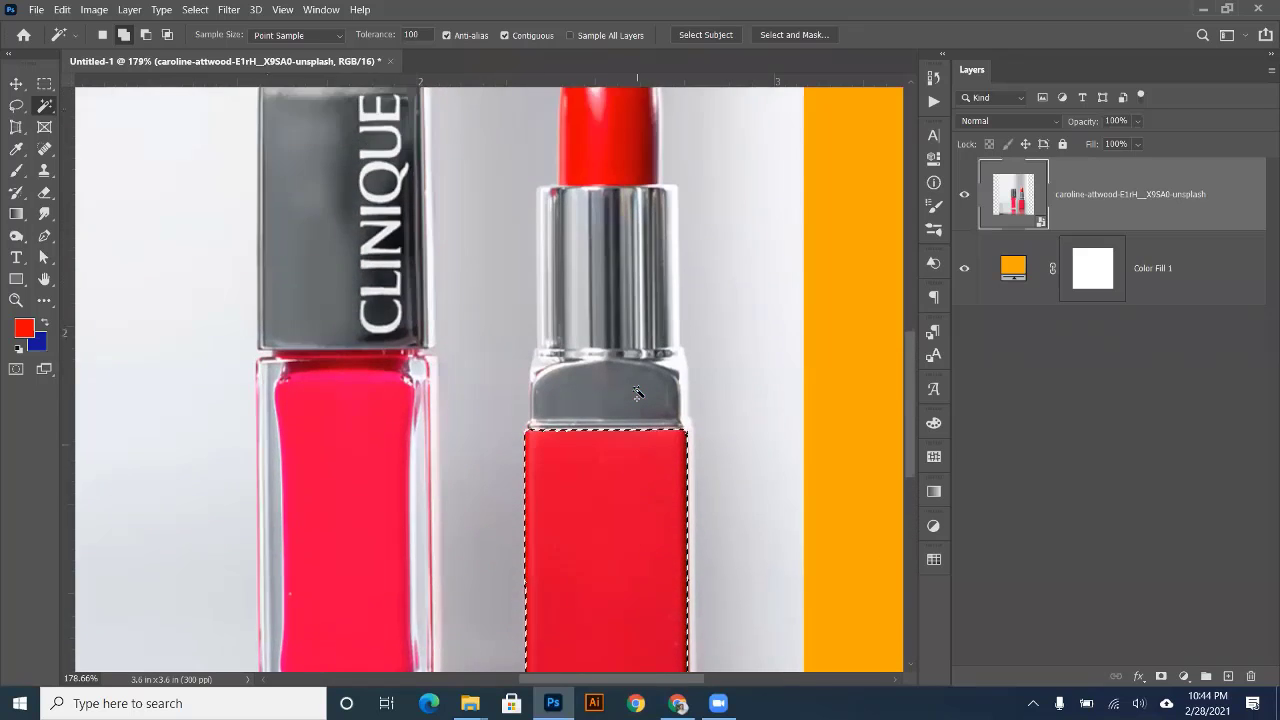
scroll(637, 393, "up", 3)
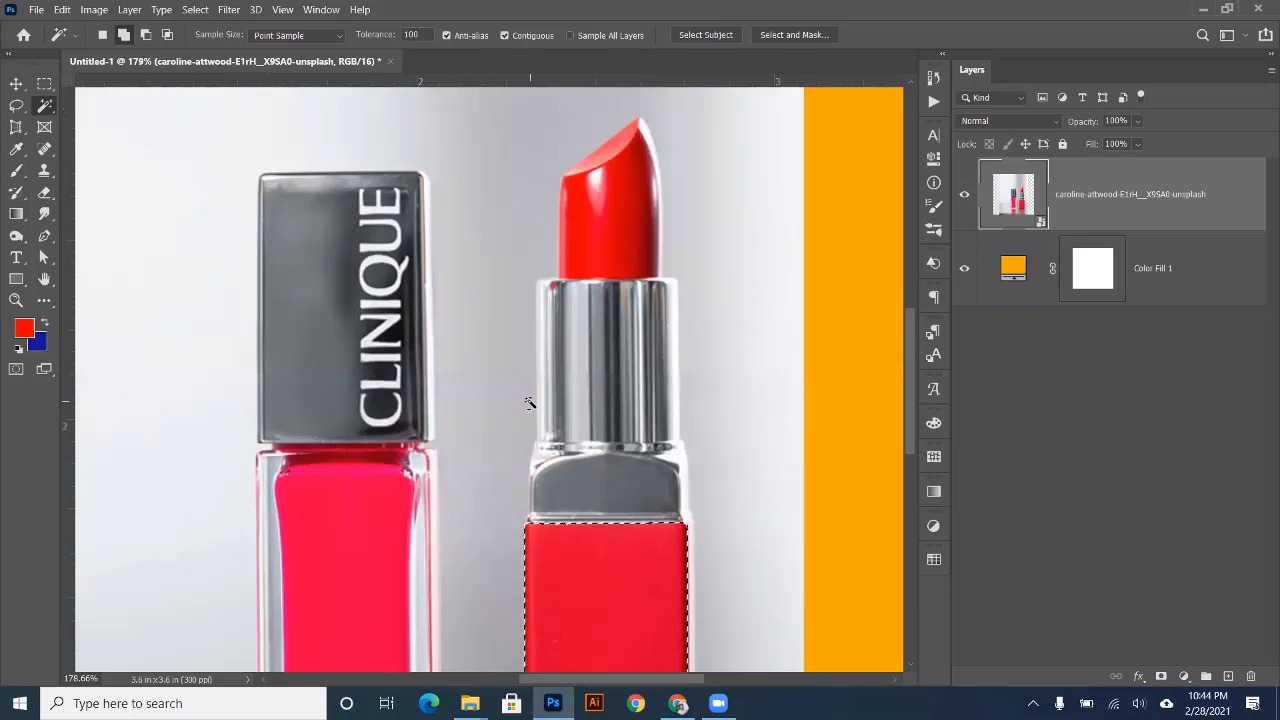
scroll(580, 428, "down", 1)
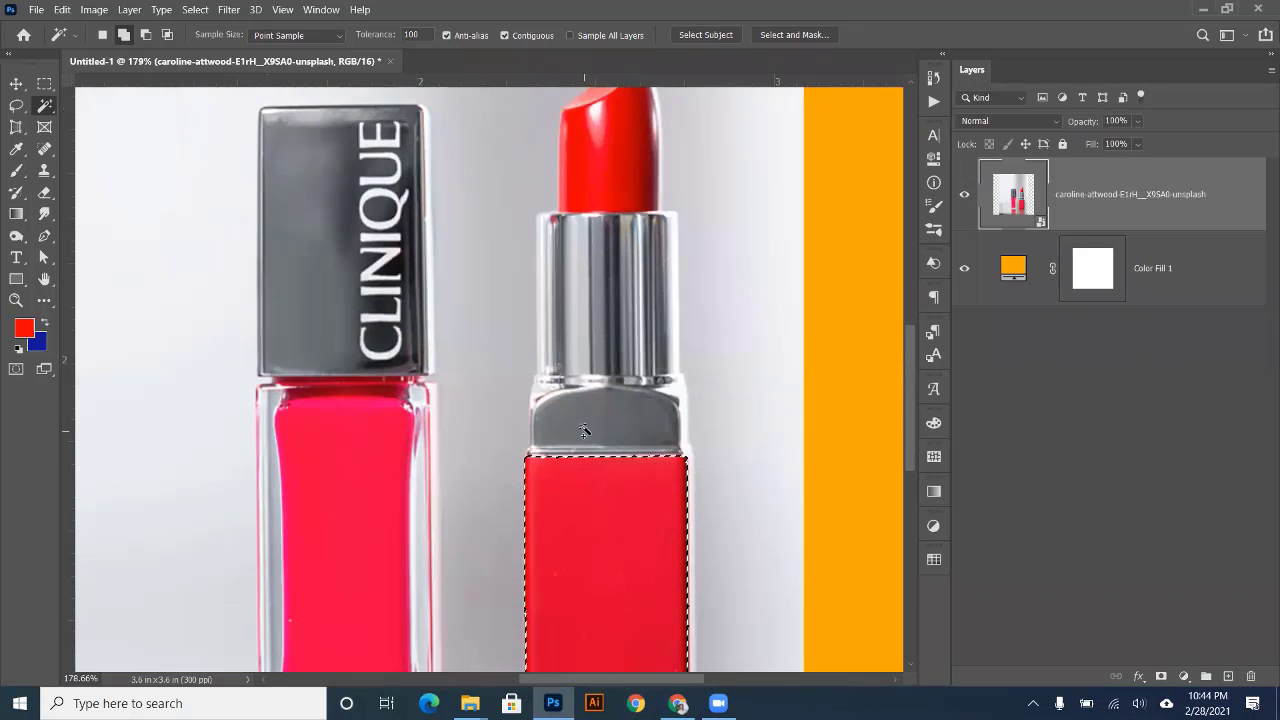
scroll(586, 429, "down", 3)
scroll(585, 422, "up", 2)
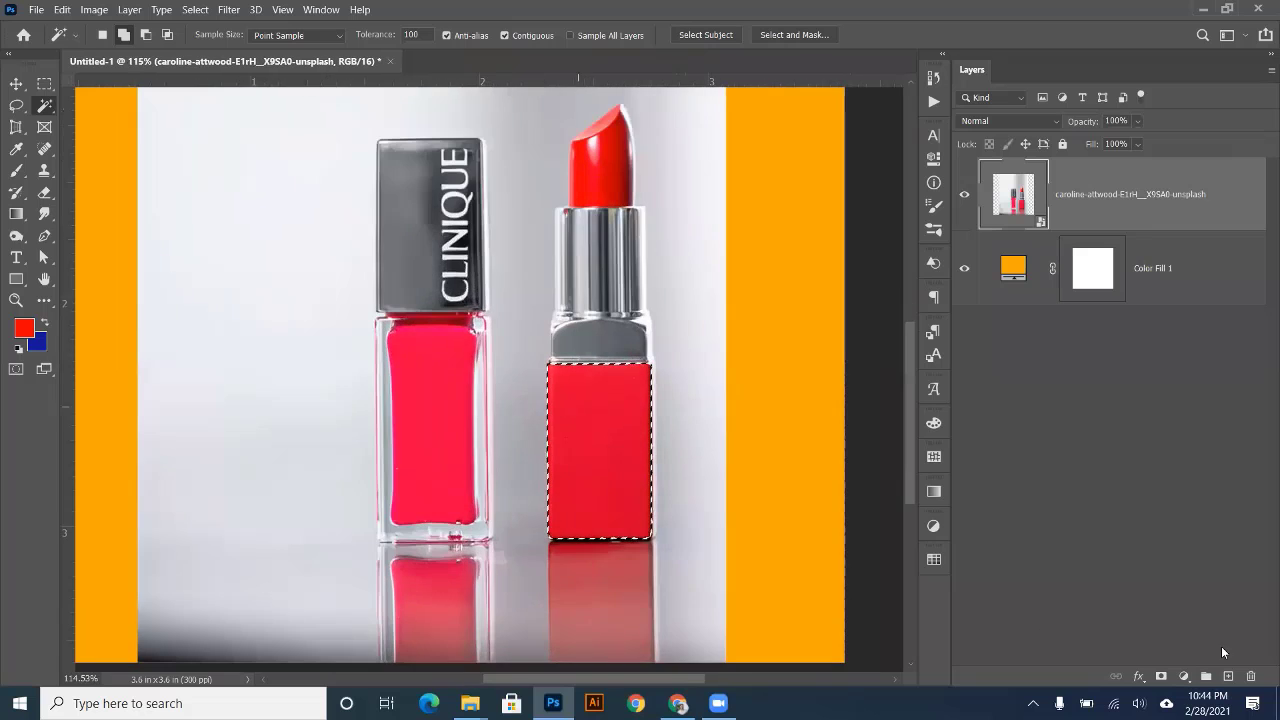
- Add a Hue/Saturation layer masked to the lipstick base with hue +28, saturation +24 and lightness +18, and clip it to the photo layer
left_click(1183, 676)
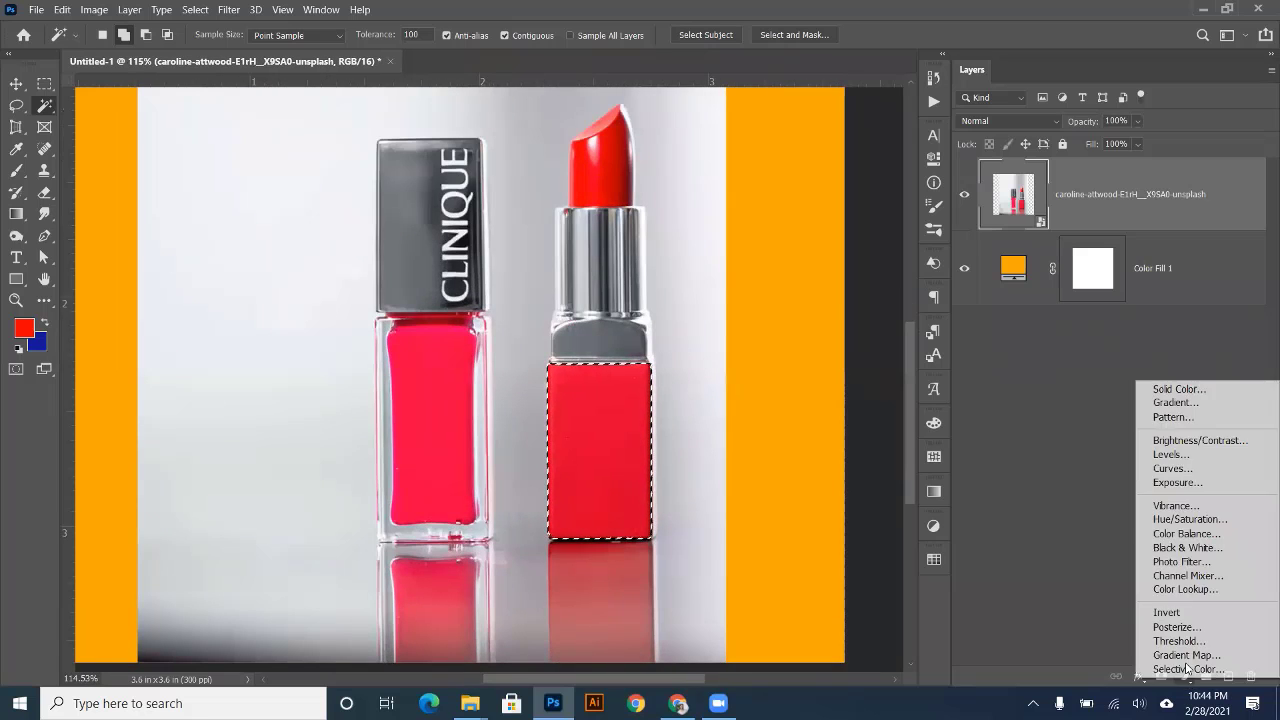
left_click(1190, 519)
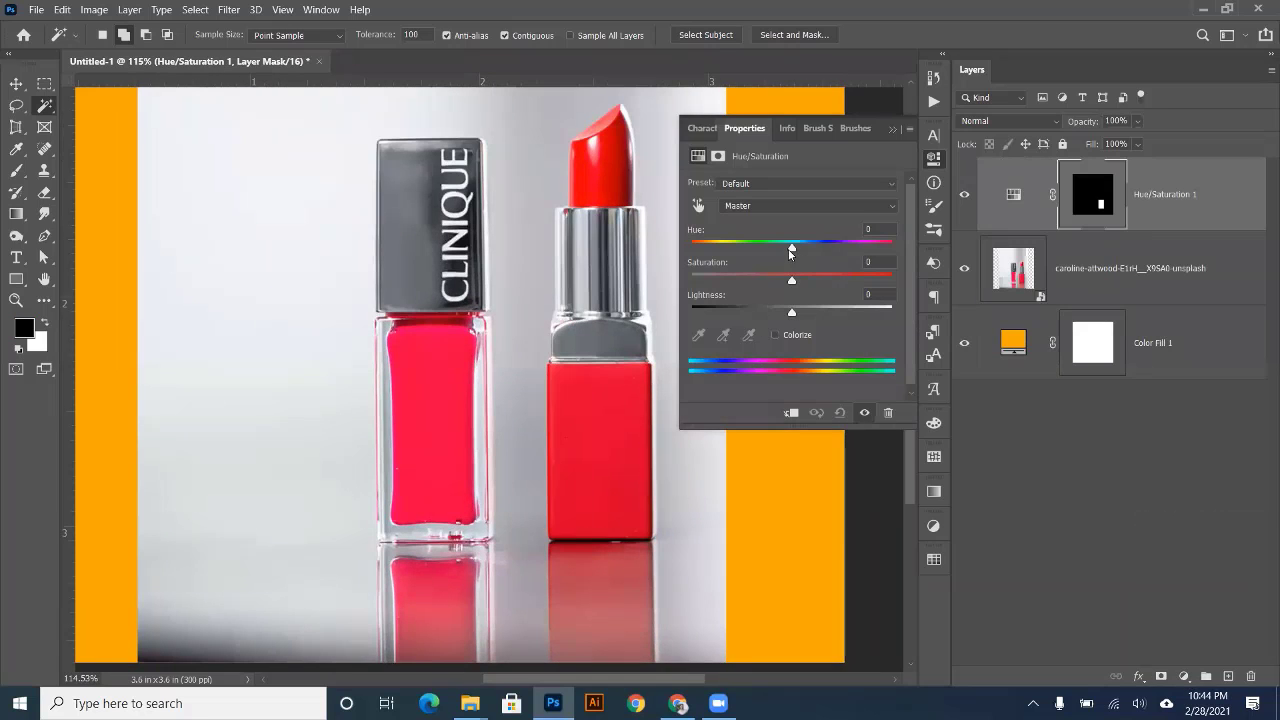
left_click_drag(791, 249, 812, 312)
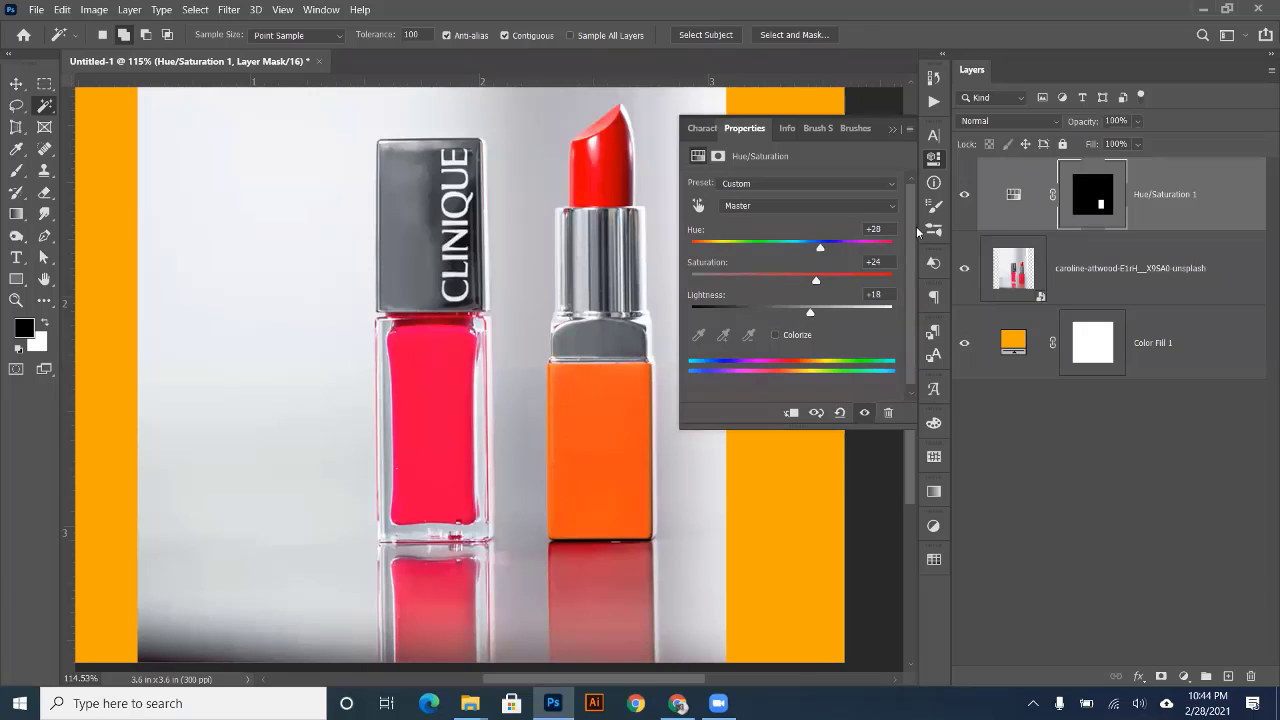
left_click(933, 160)
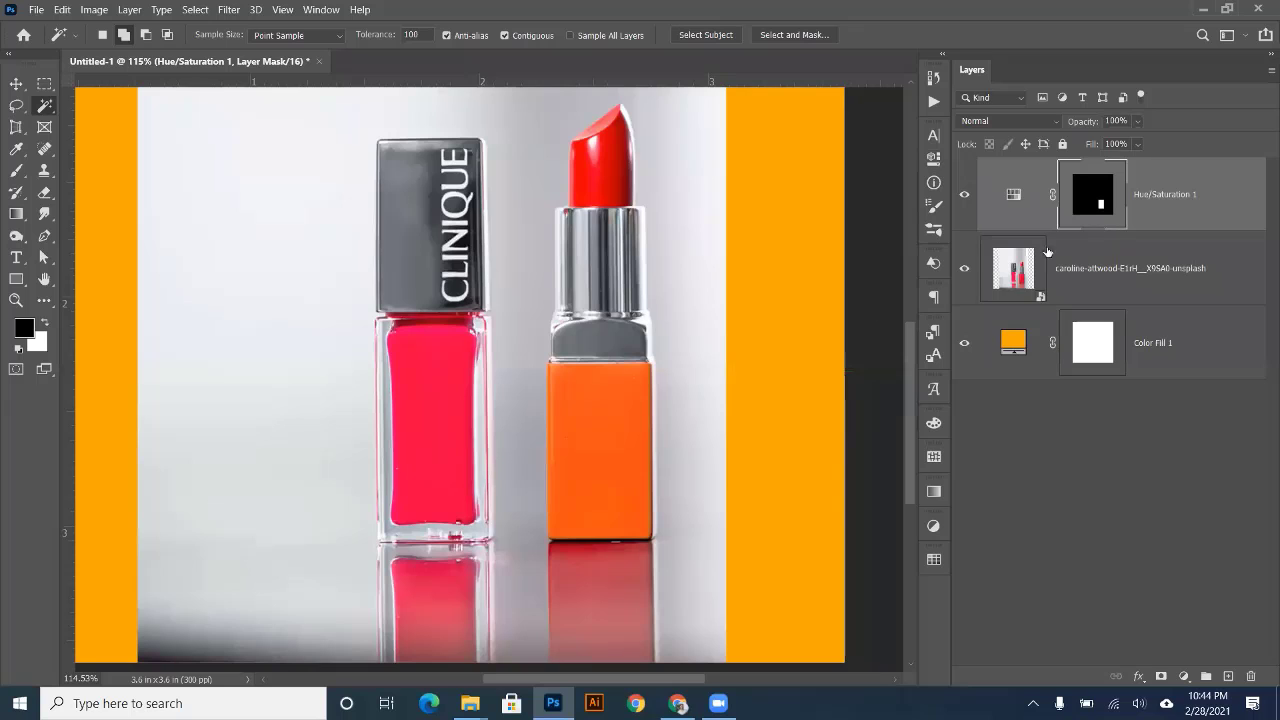
key("ctrl+alt+g")
left_click(17, 84)
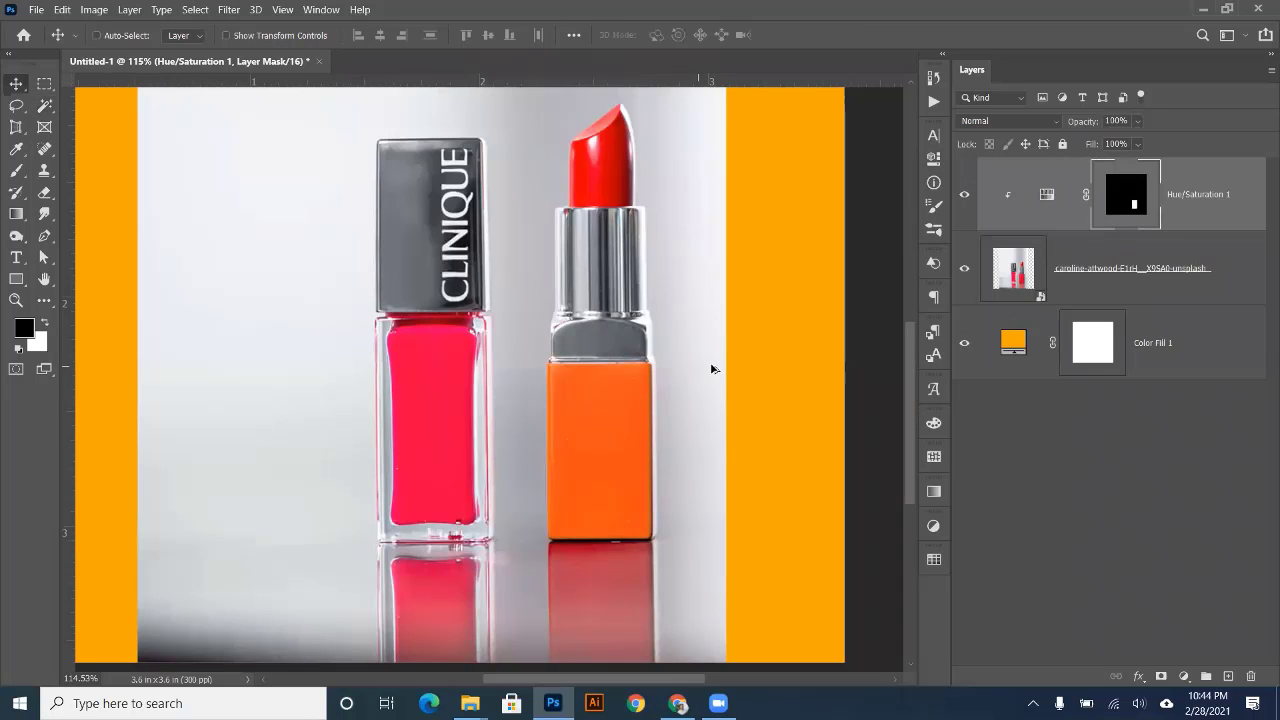
- Compare the lipstick base with the Hue/Saturation layer hidden and shown, and delete that layer
key("ctrl+0")
scroll(623, 502, "down", 3)
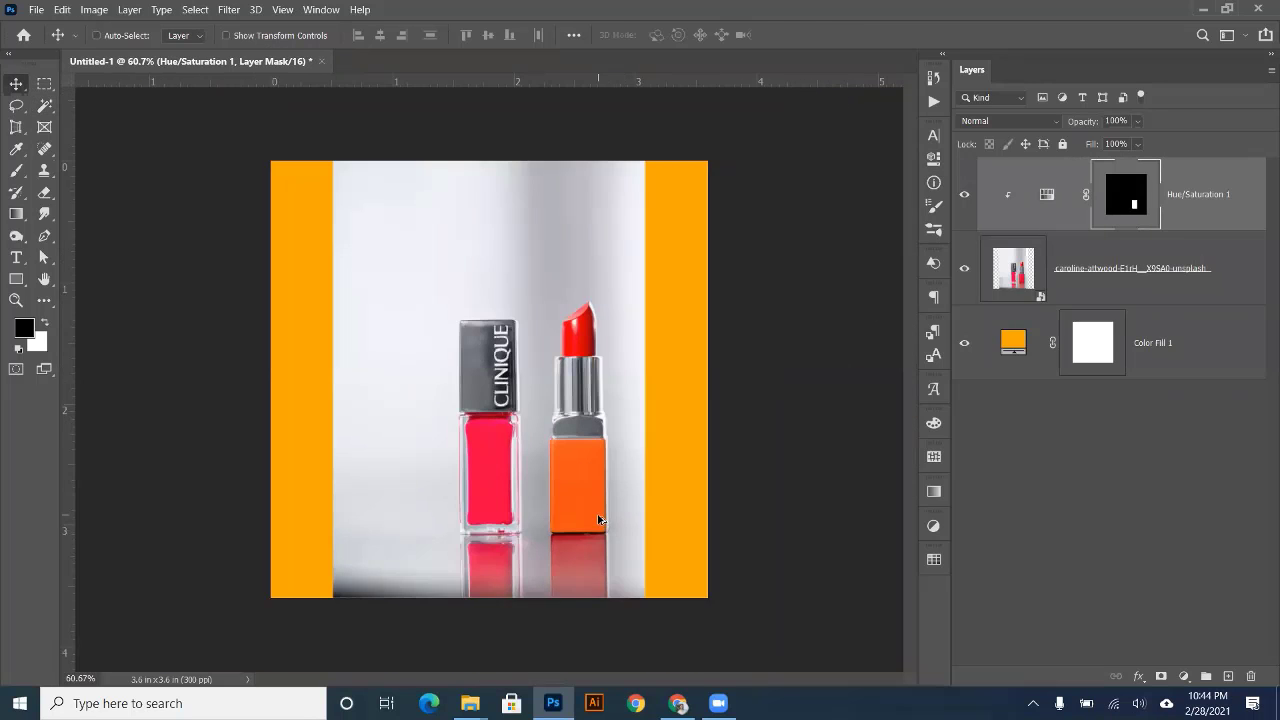
scroll(600, 518, "up", 7)
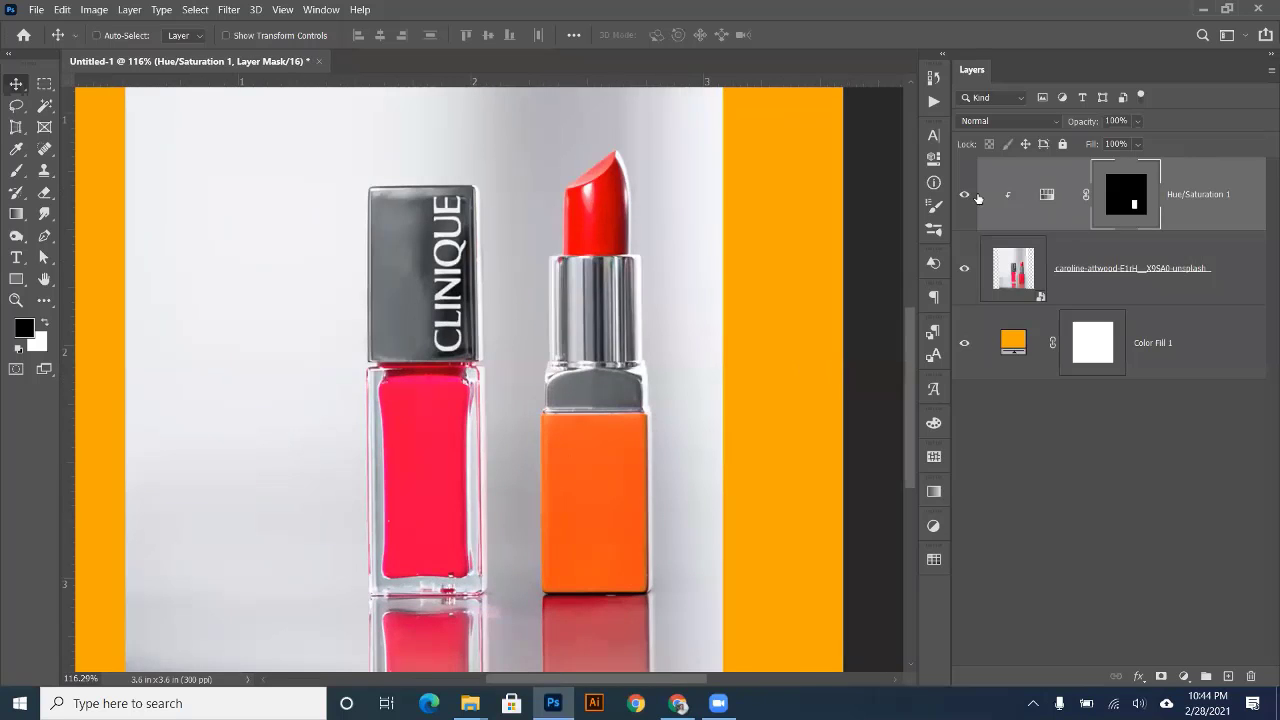
left_click(966, 195)
left_click(966, 194)
left_click_drag(1244, 176, 1251, 676)
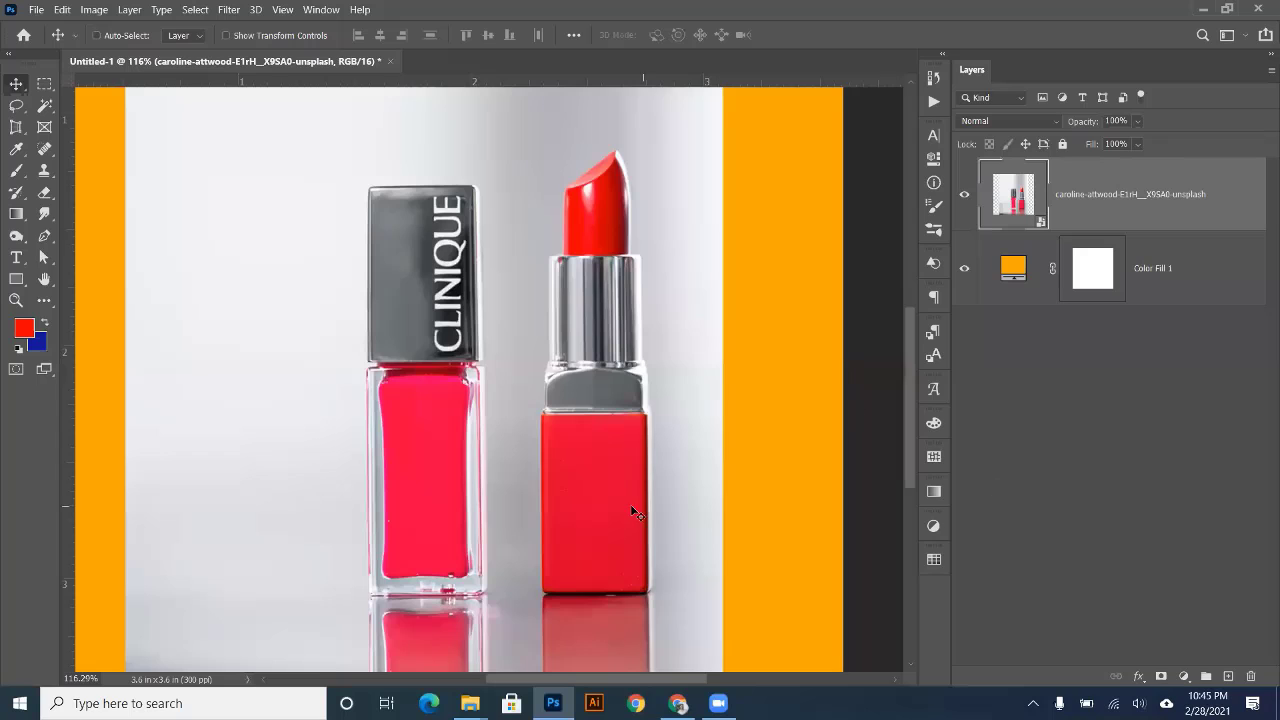
- Crop the document tightly around the nail polish and lipstick to about 1.63 by 2.82 in with the Crop tool
left_click_drag(44, 105, 105, 136)
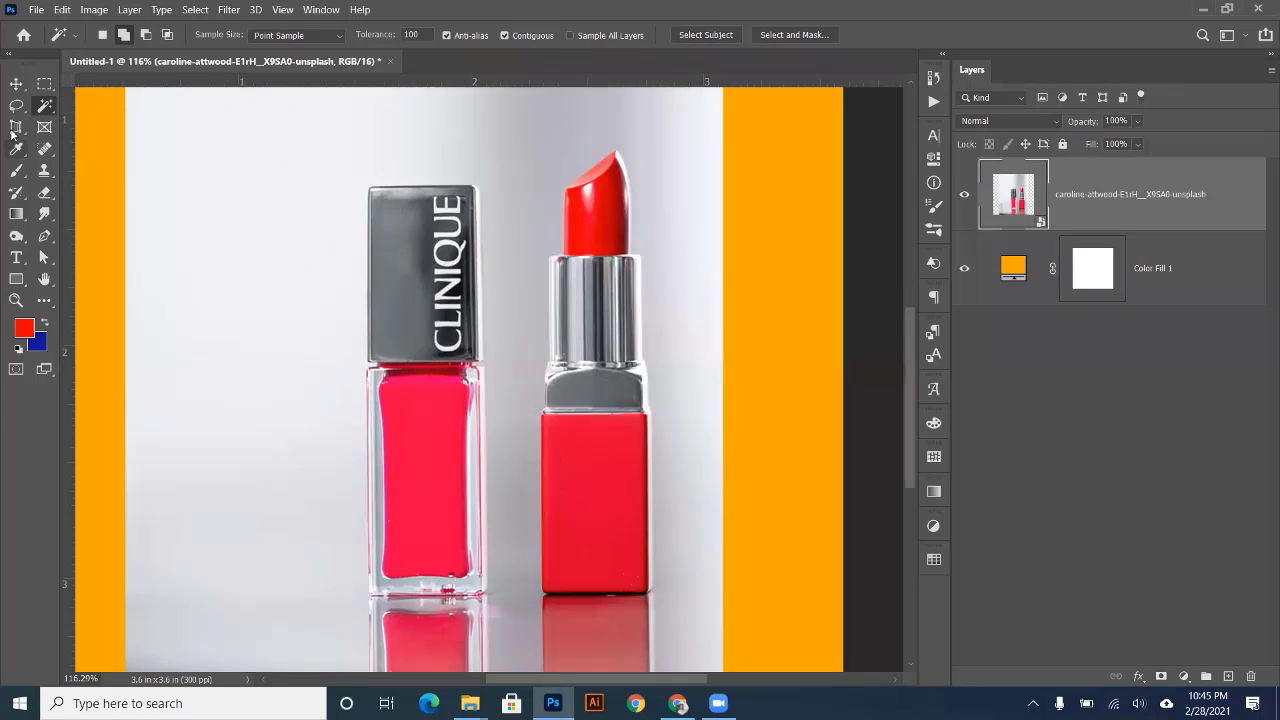
left_click_drag(14, 128, 13, 131)
left_click(82, 127)
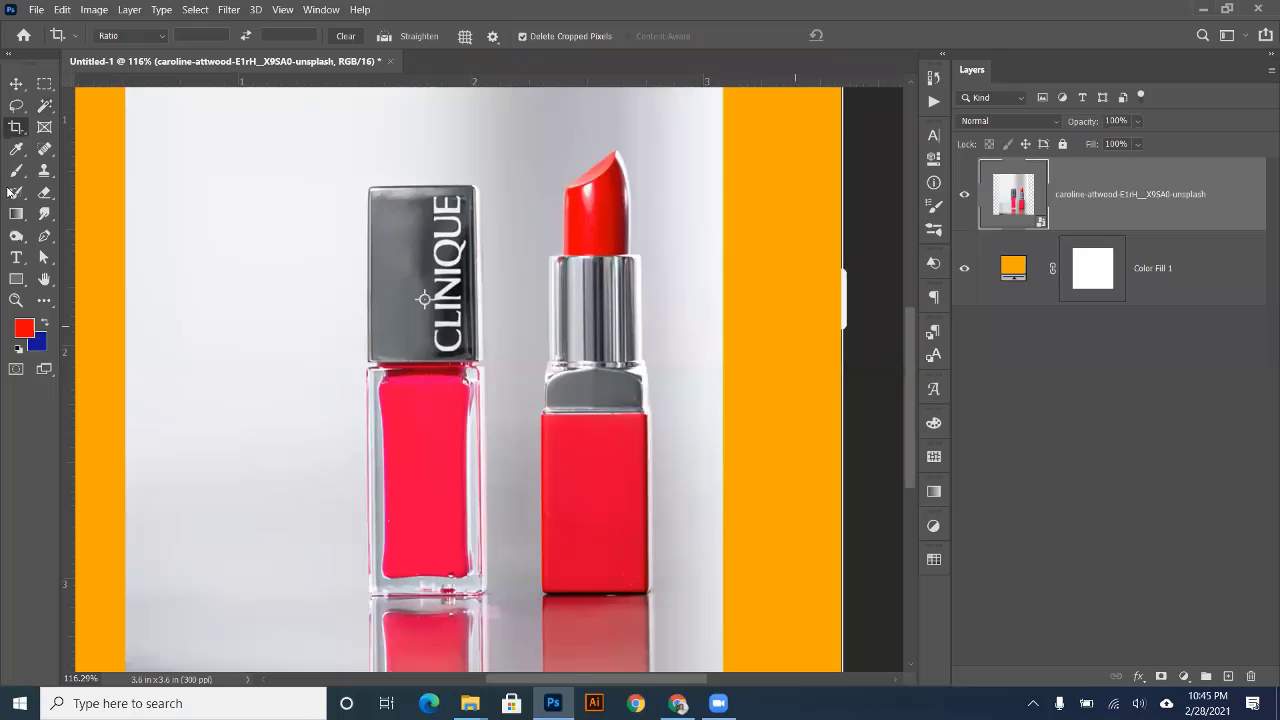
left_click_drag(16, 127, 17, 128)
left_click(60, 127)
scroll(580, 285, "down", 4)
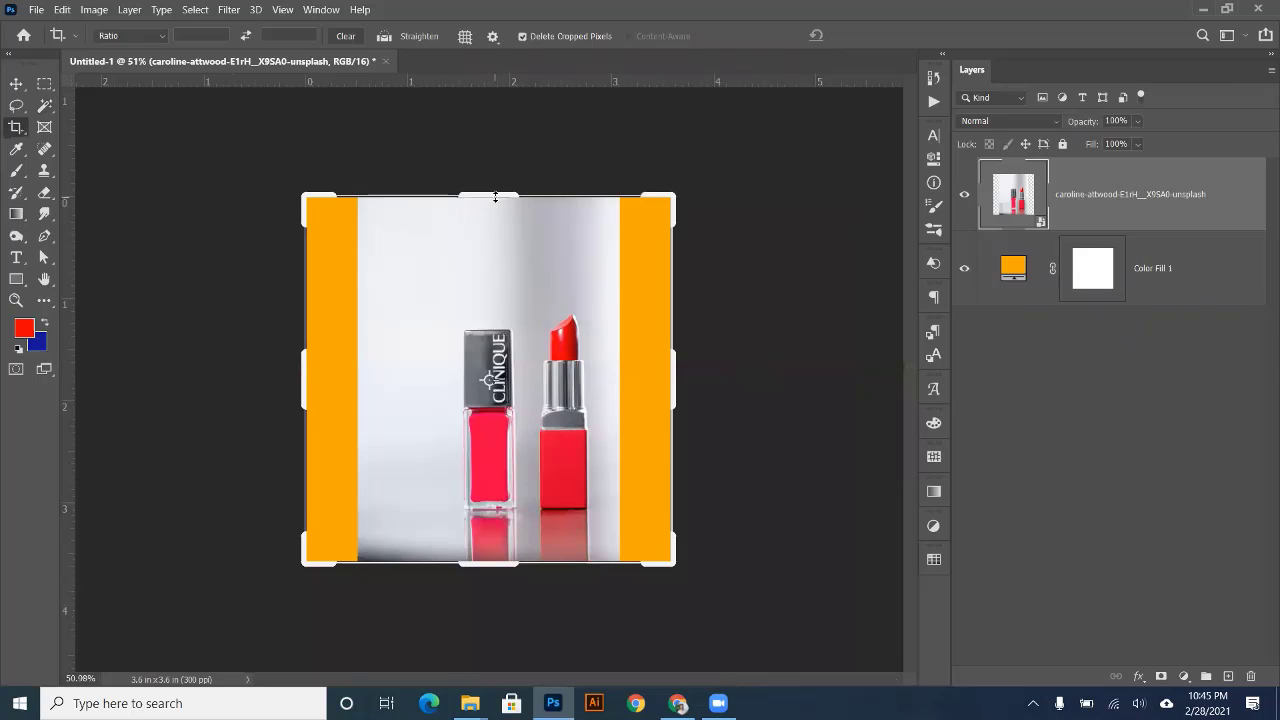
left_click_drag(495, 194, 500, 238)
left_click_drag(492, 534, 488, 505)
left_click_drag(307, 382, 370, 383)
left_click_drag(604, 382, 570, 385)
left_click_drag(492, 508, 490, 525)
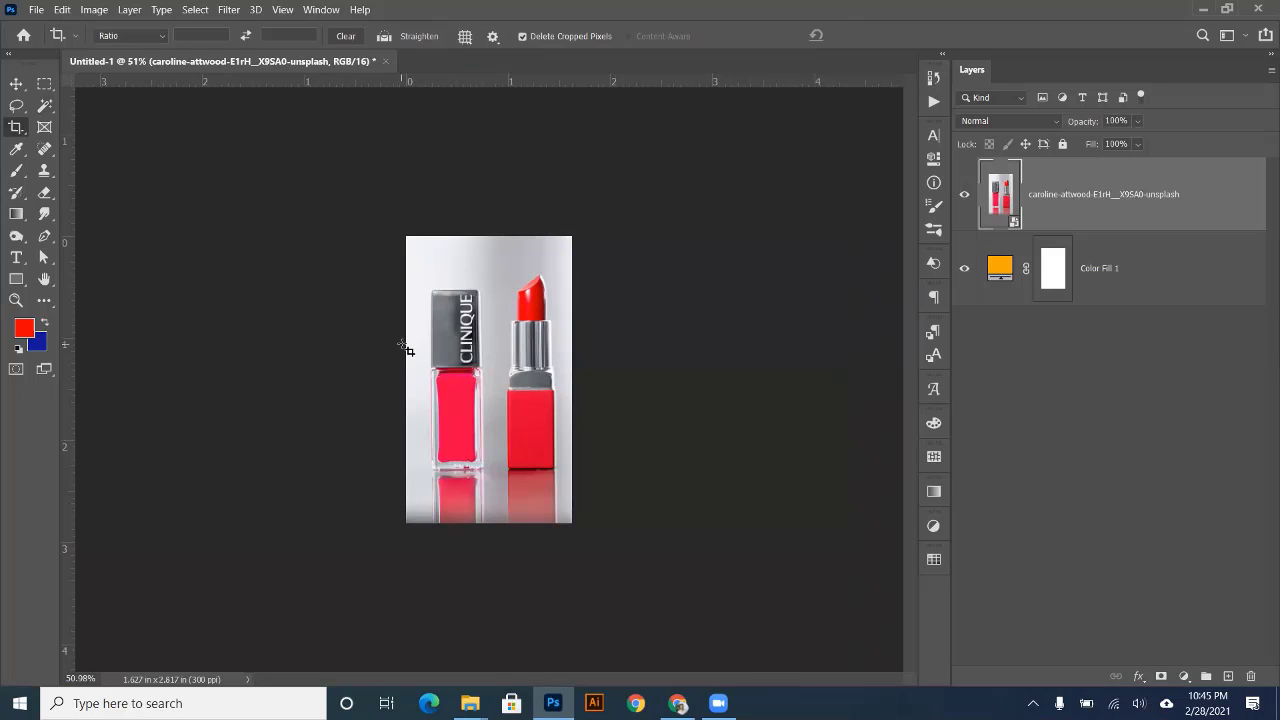
- Check the cropped photo layer's extent by loading it as a selection, and undo the crop
left_click(995, 200, "ctrl")
key("ctrl+d")
key("ctrl+z")
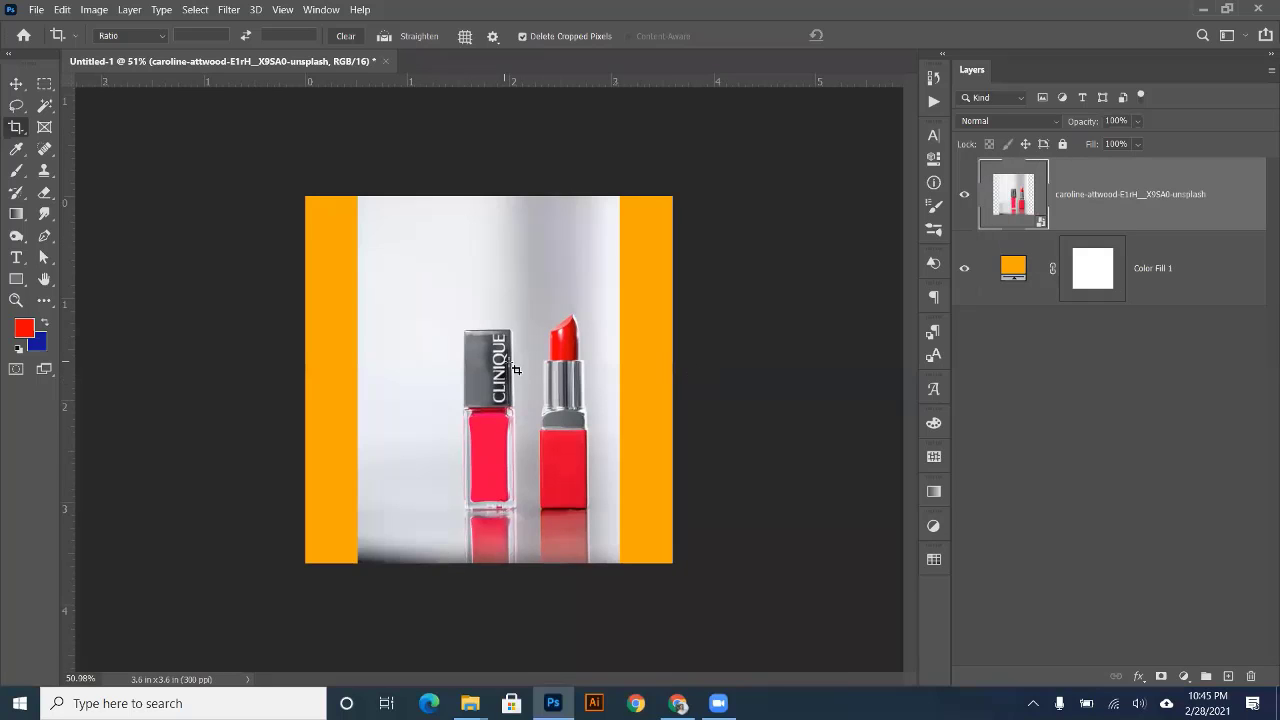
key("ctrl+0")
- Try extending the canvas upward and to the right of the photo with the Crop tool to about 6.26 by 5.88 in, and undo it
left_click(15, 128)
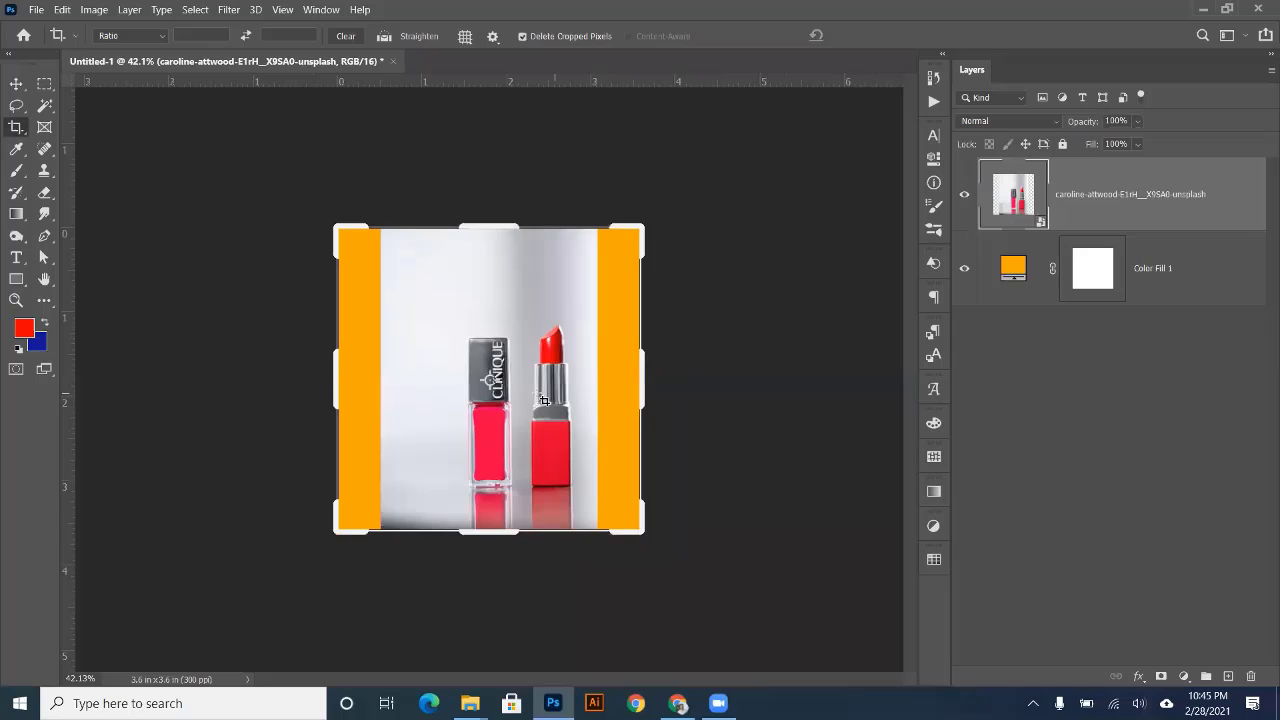
left_click_drag(645, 377, 754, 368)
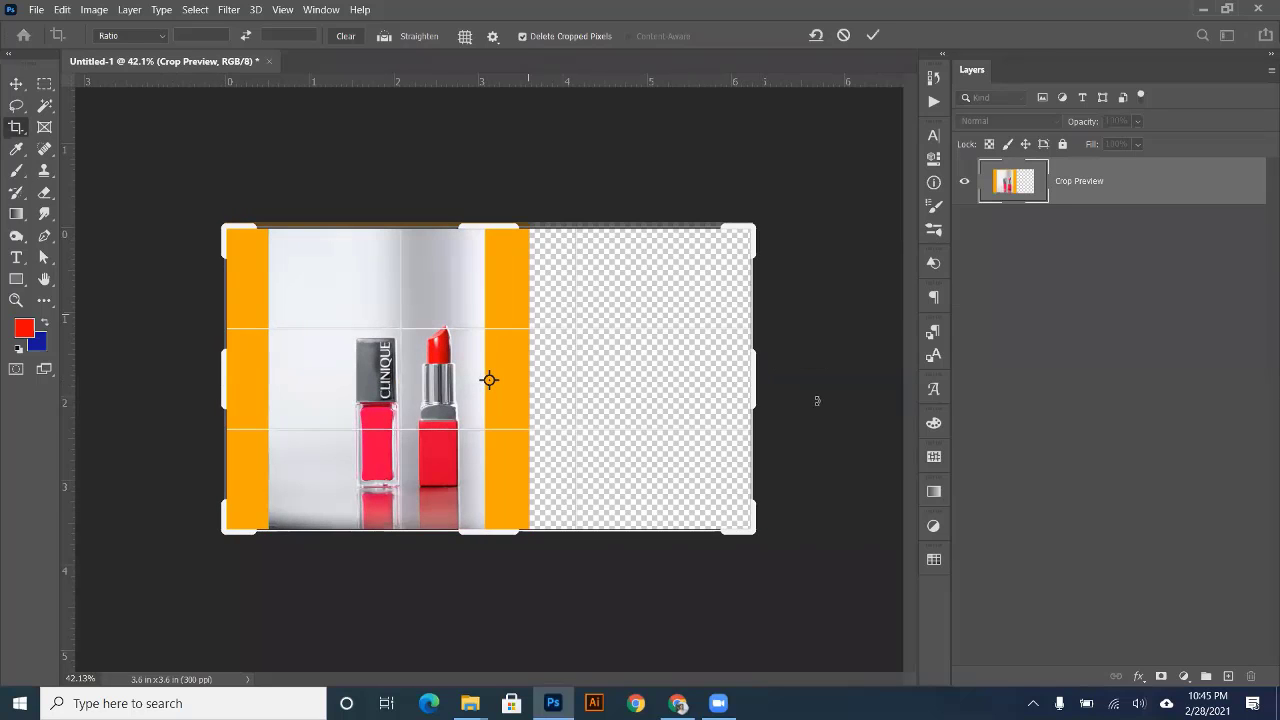
left_click_drag(513, 224, 508, 130)
left_click(873, 35)
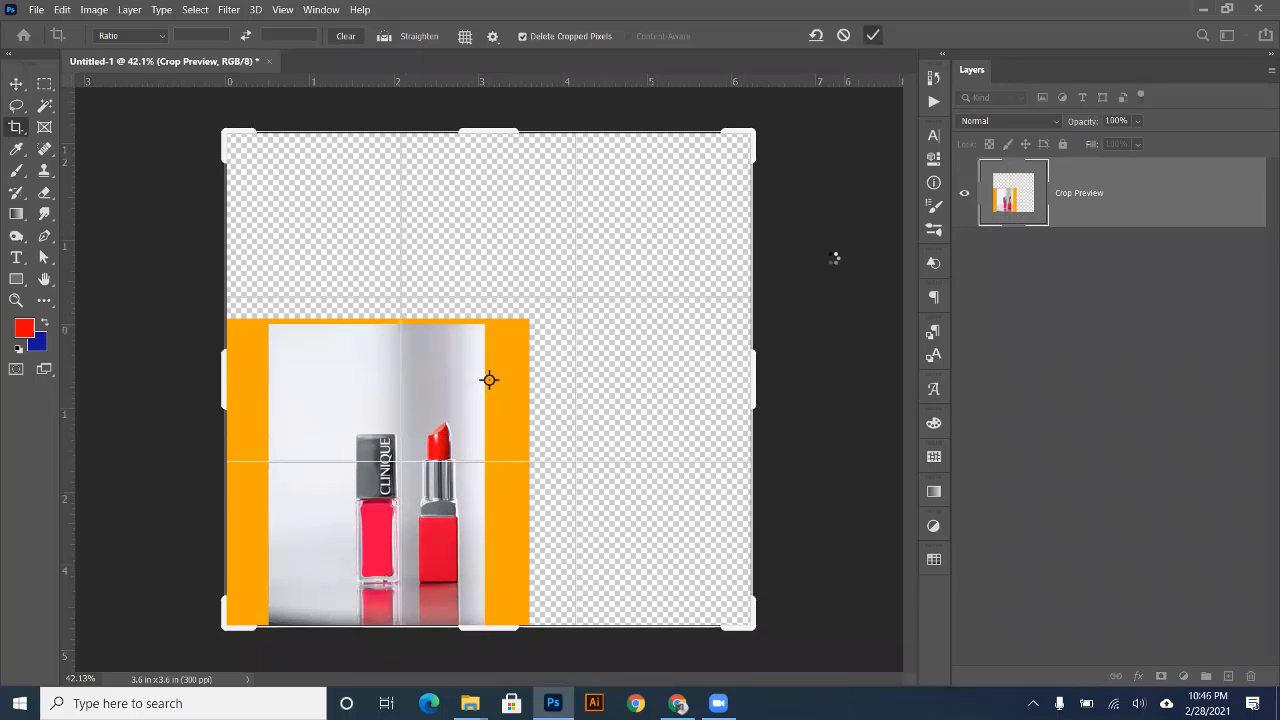
scroll(626, 354, "down", 4)
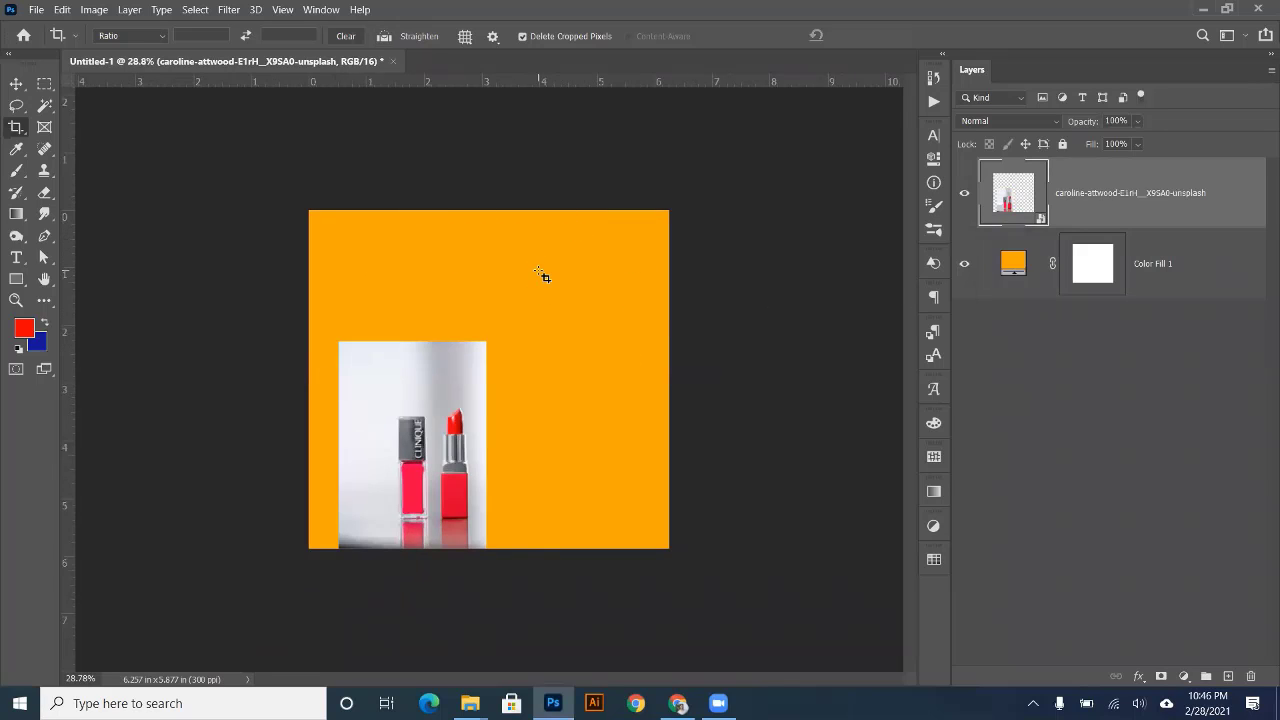
key("ctrl+z")
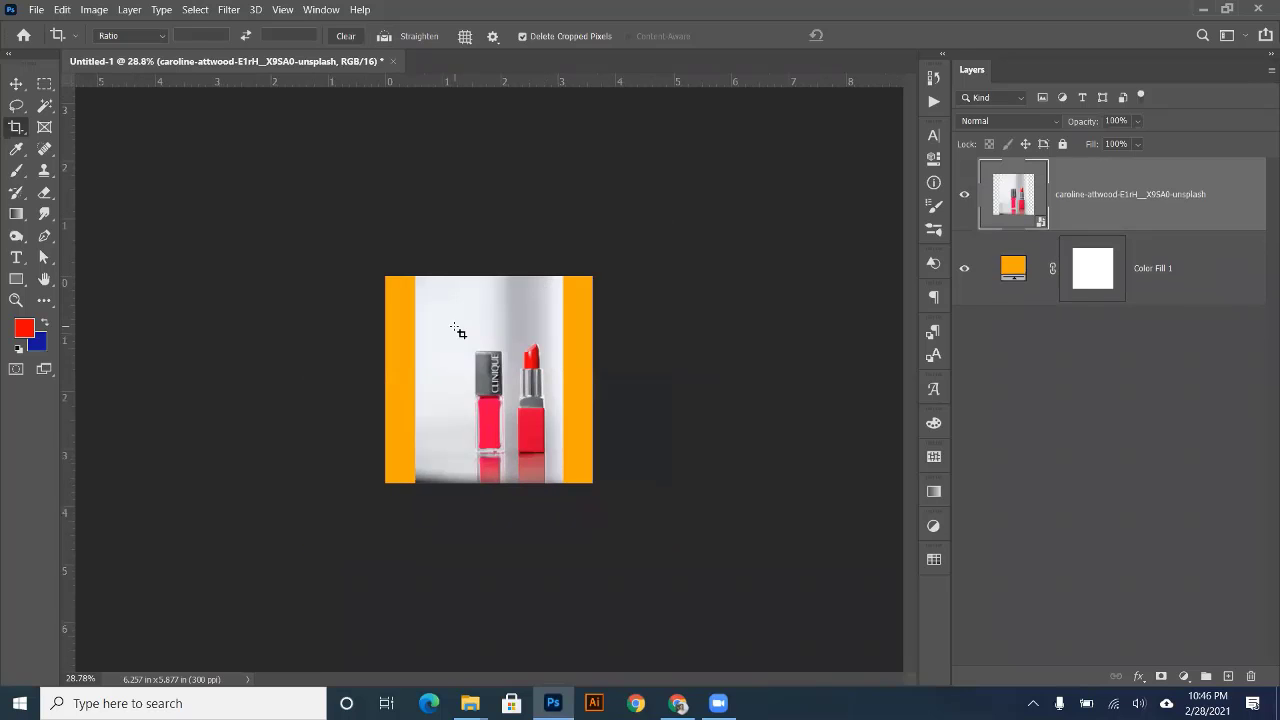
- Extend the canvas above and to the right of the photo to about 8.44 by 7.58 in with the Crop tool, and select the Color Fill 1 layer
left_click(497, 291)
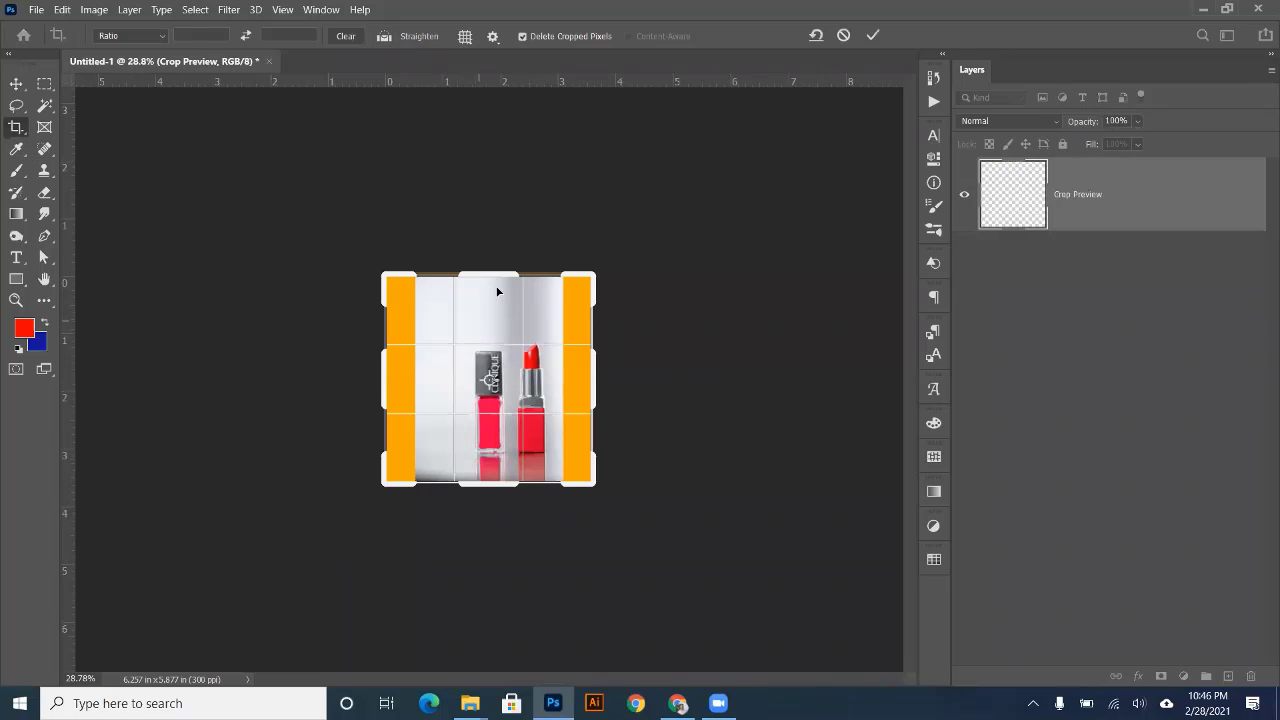
left_click_drag(497, 291, 494, 175)
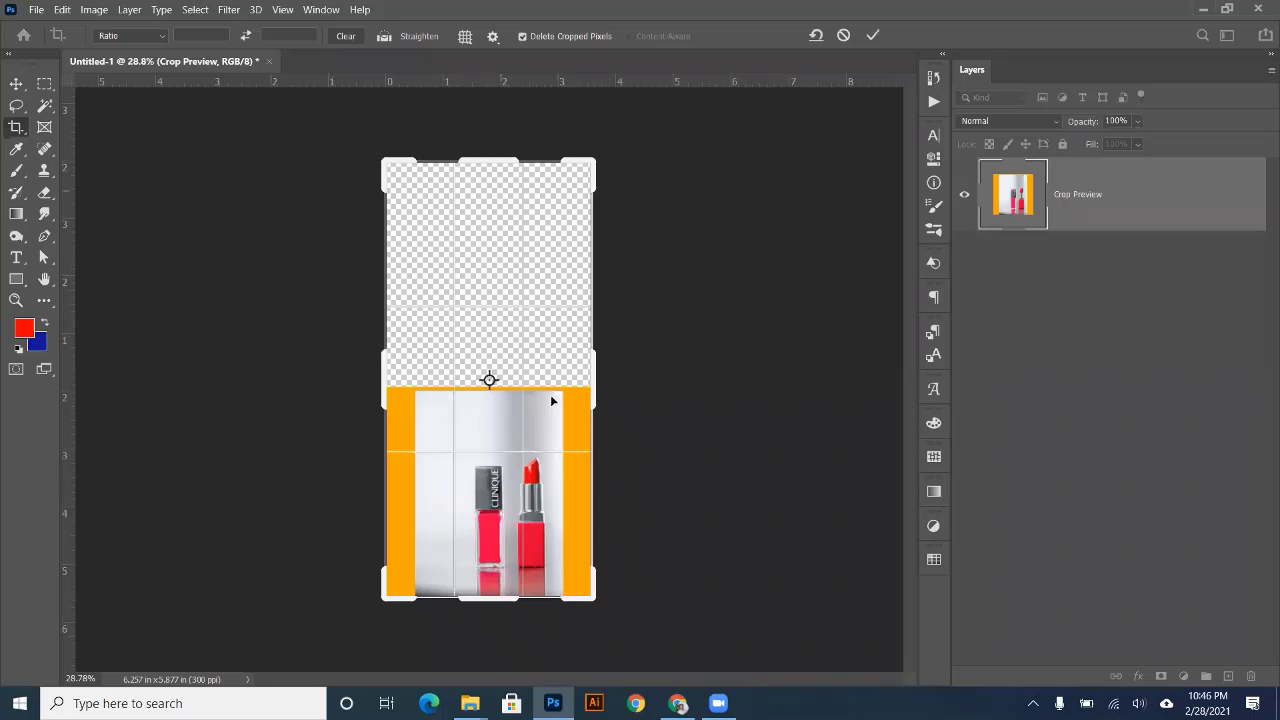
left_click_drag(597, 369, 736, 352)
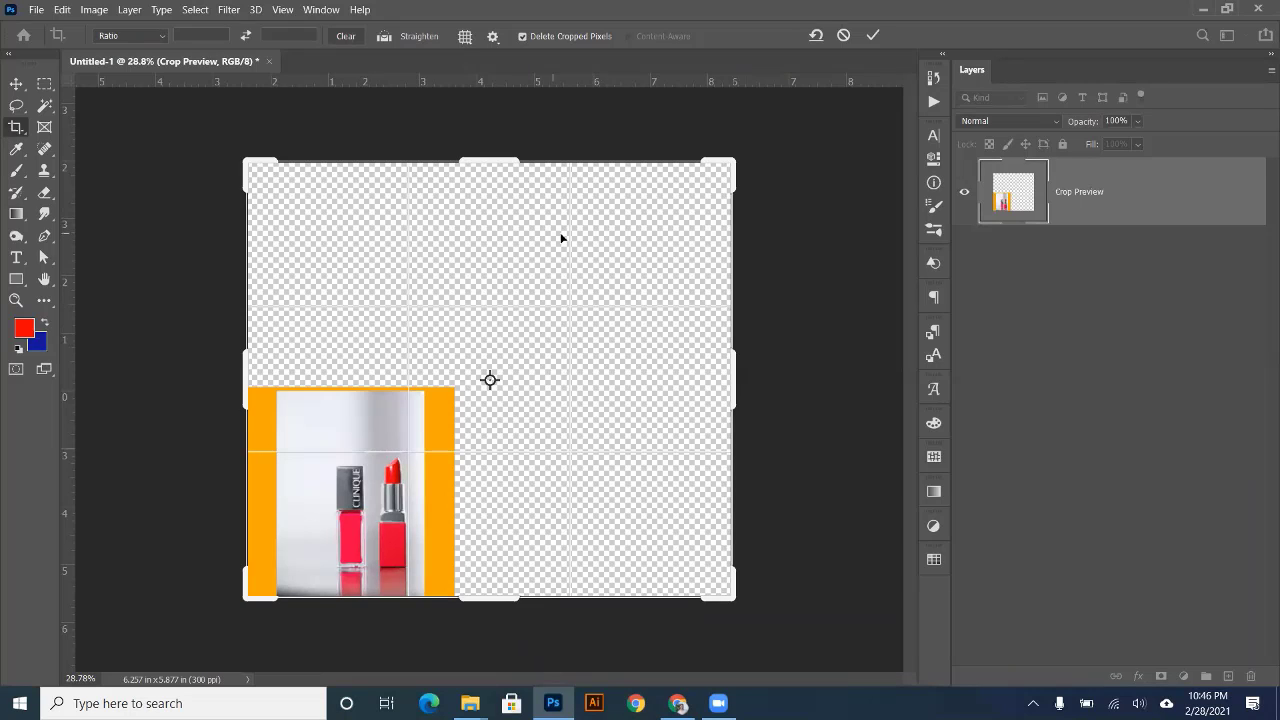
left_click(868, 36)
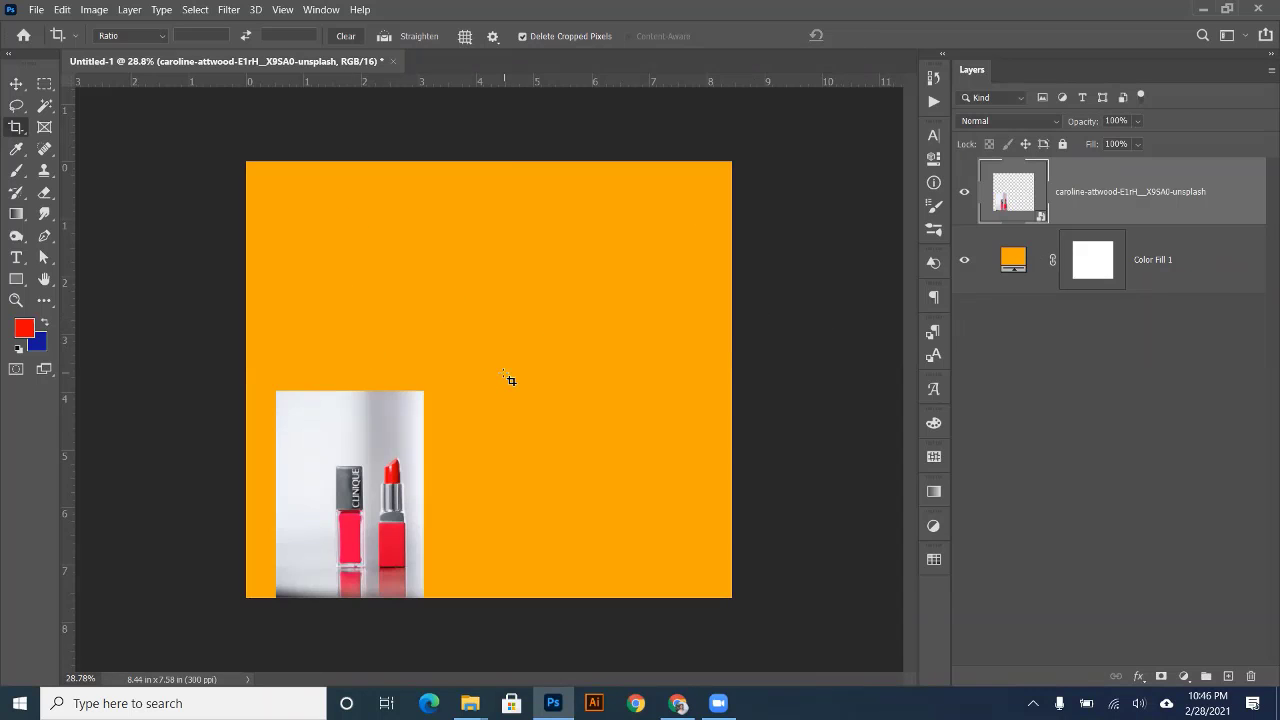
double_click(1014, 261)
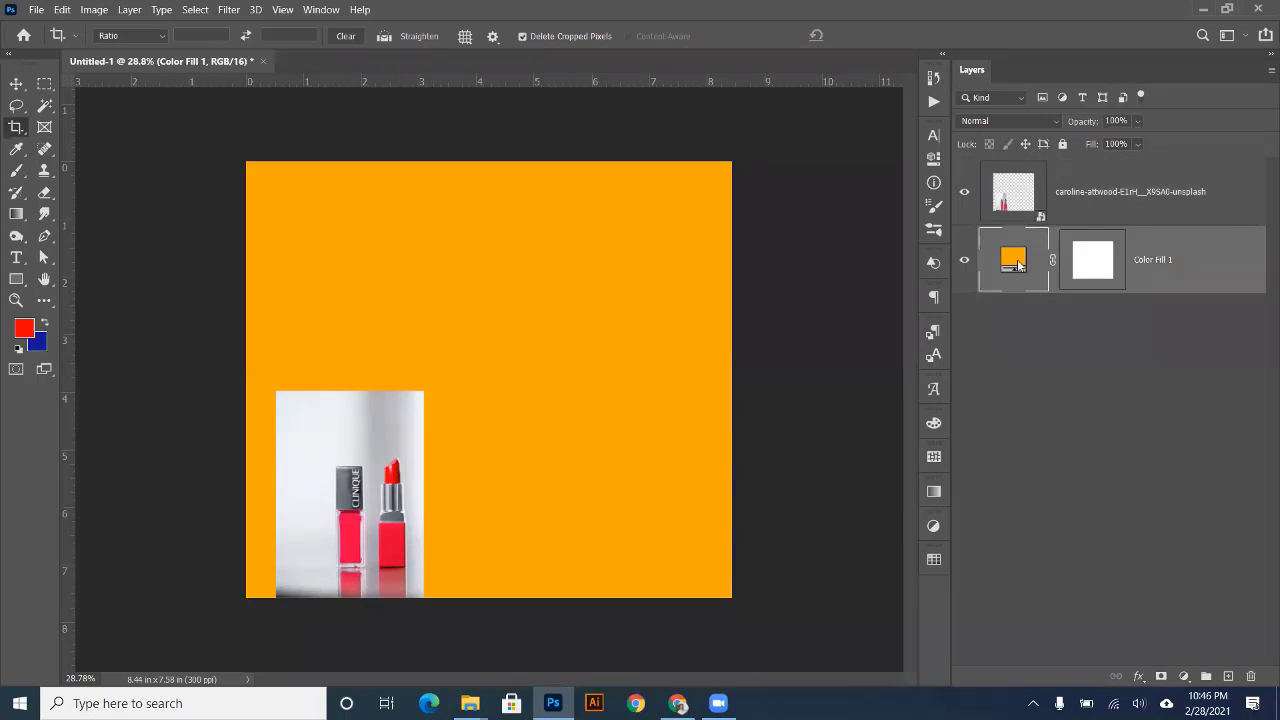
left_click(1163, 263)
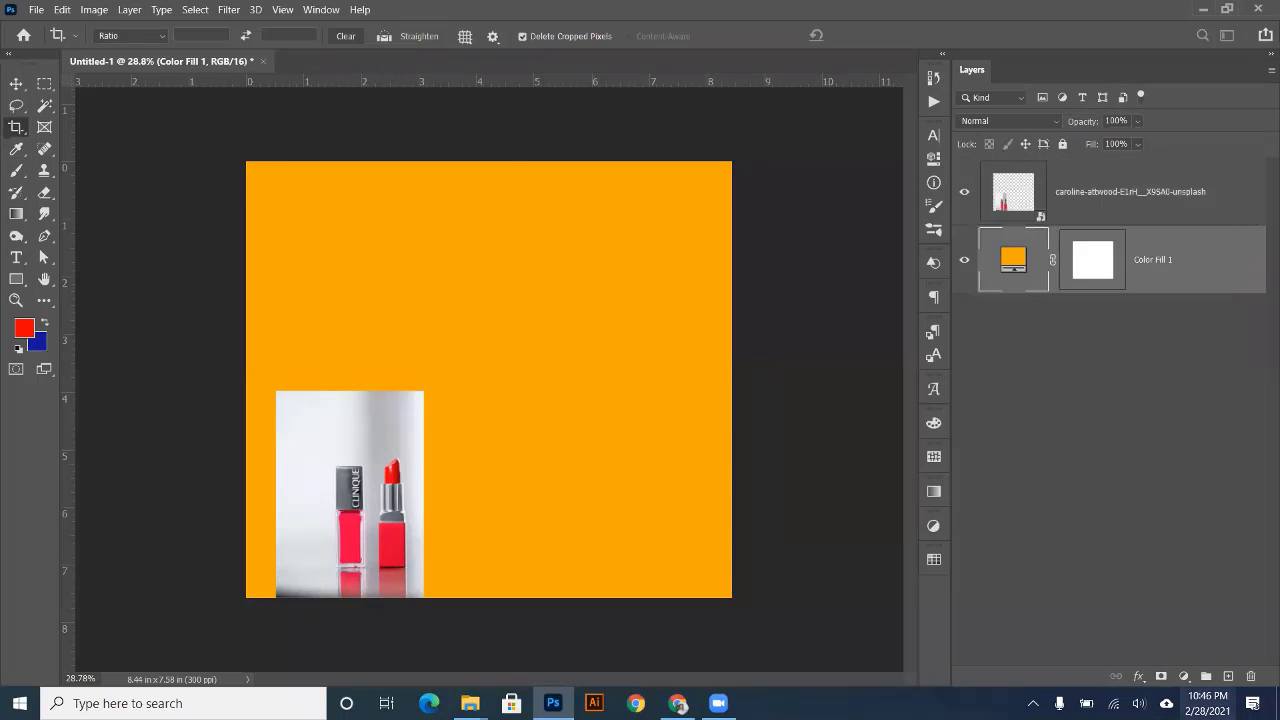
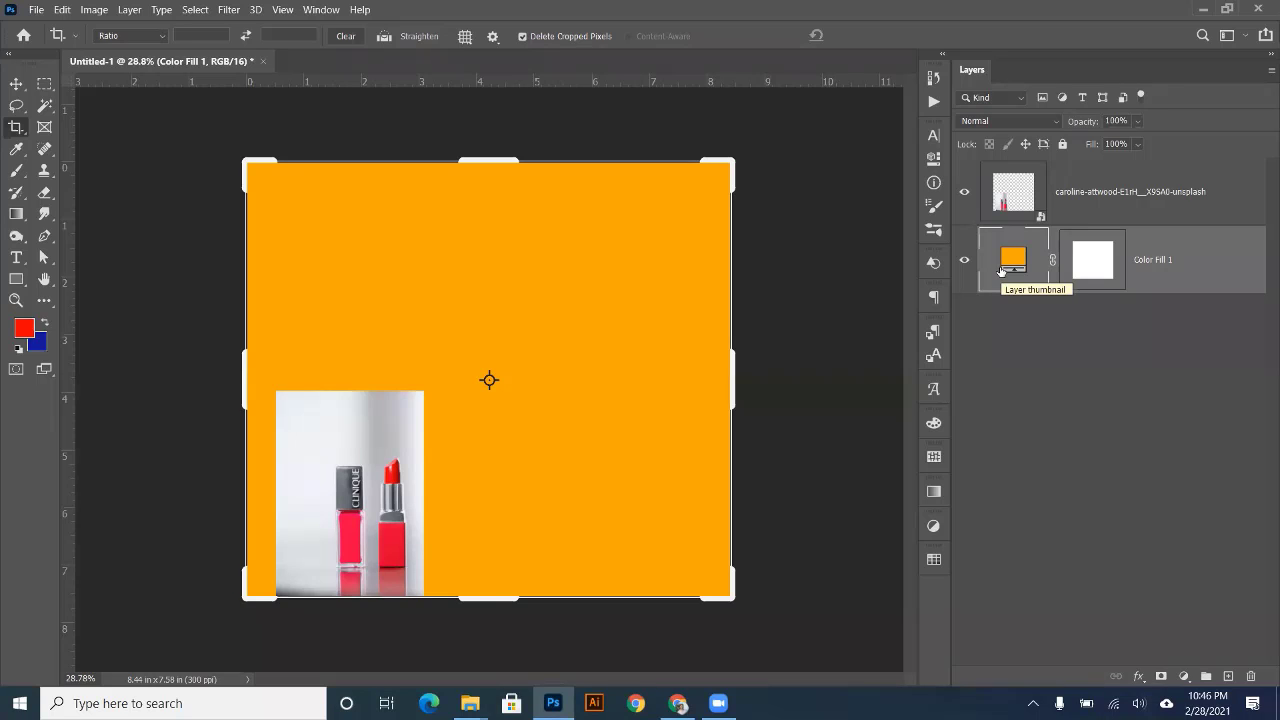
- Undo the canvas extension and add a new layer filled with the blue background color above Color Fill 1
key("ctrl+z")
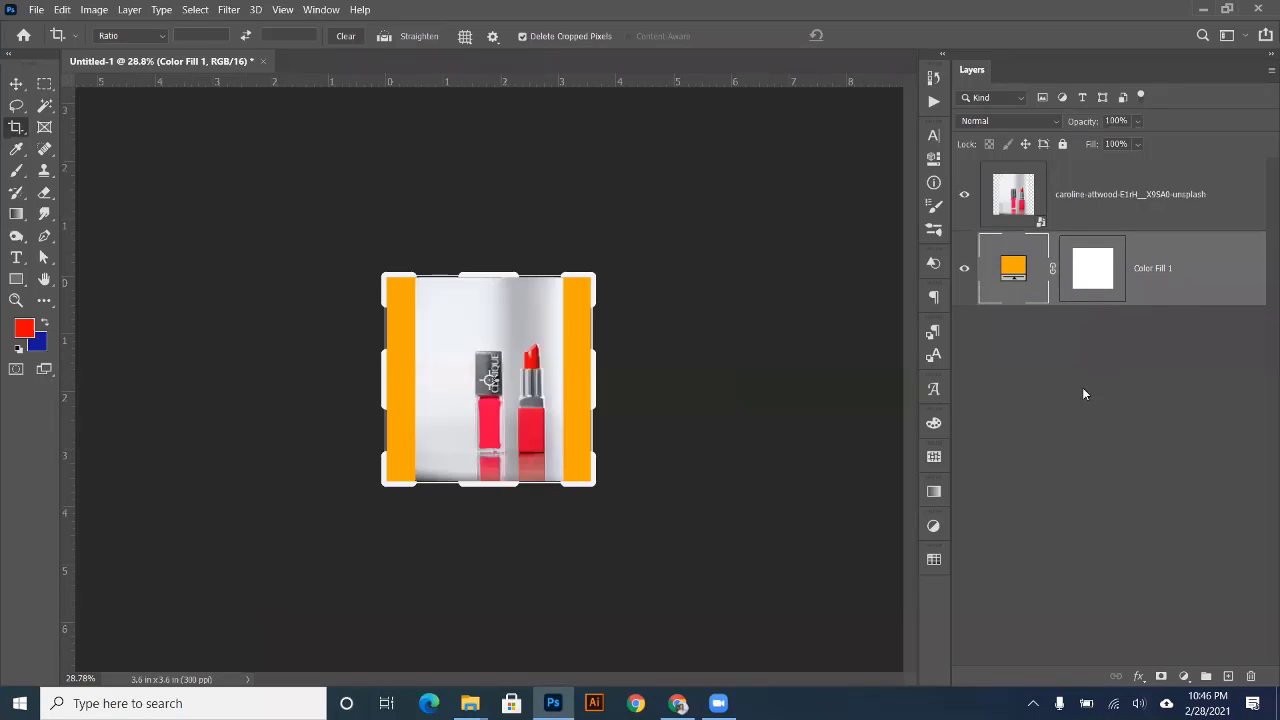
left_click(1228, 676)
key("ctrl+BackSpace")
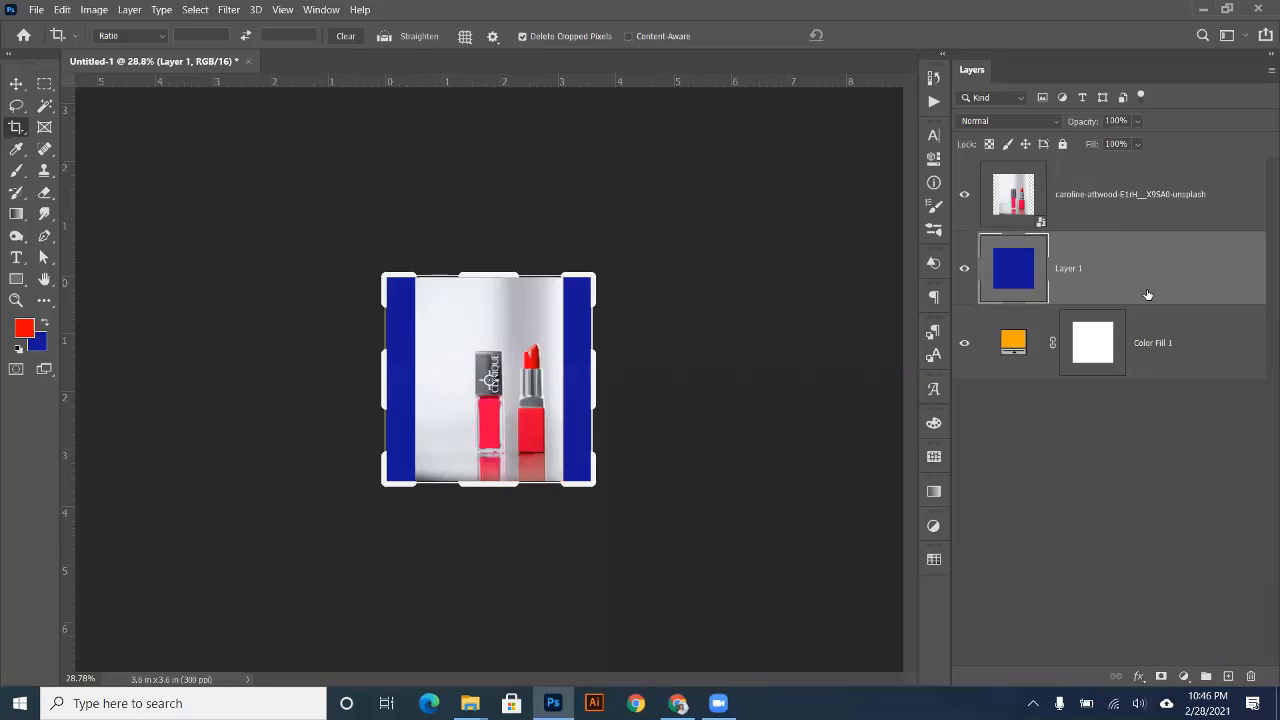
- Hide Color Fill 1 and extend the canvas upward and to the right to about 9.53 by 8.6 in with the Crop tool
left_click(965, 344)
left_click_drag(592, 373, 766, 375)
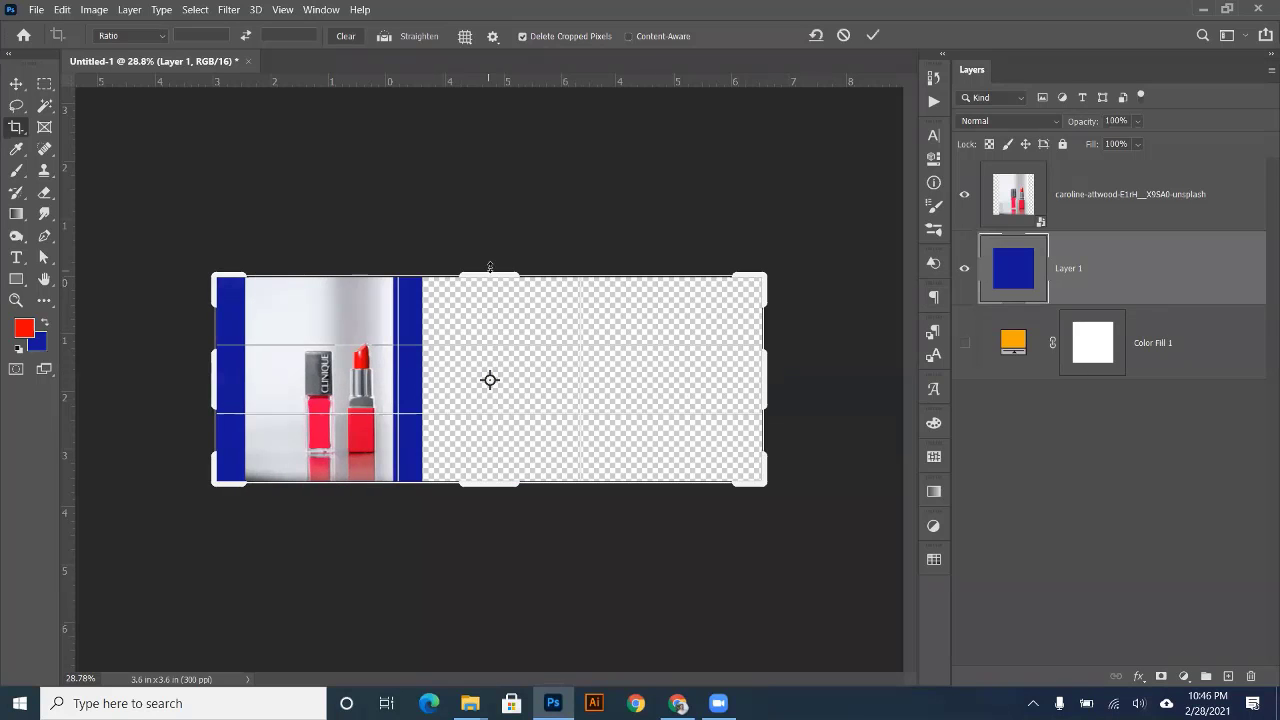
left_click_drag(489, 267, 489, 131)
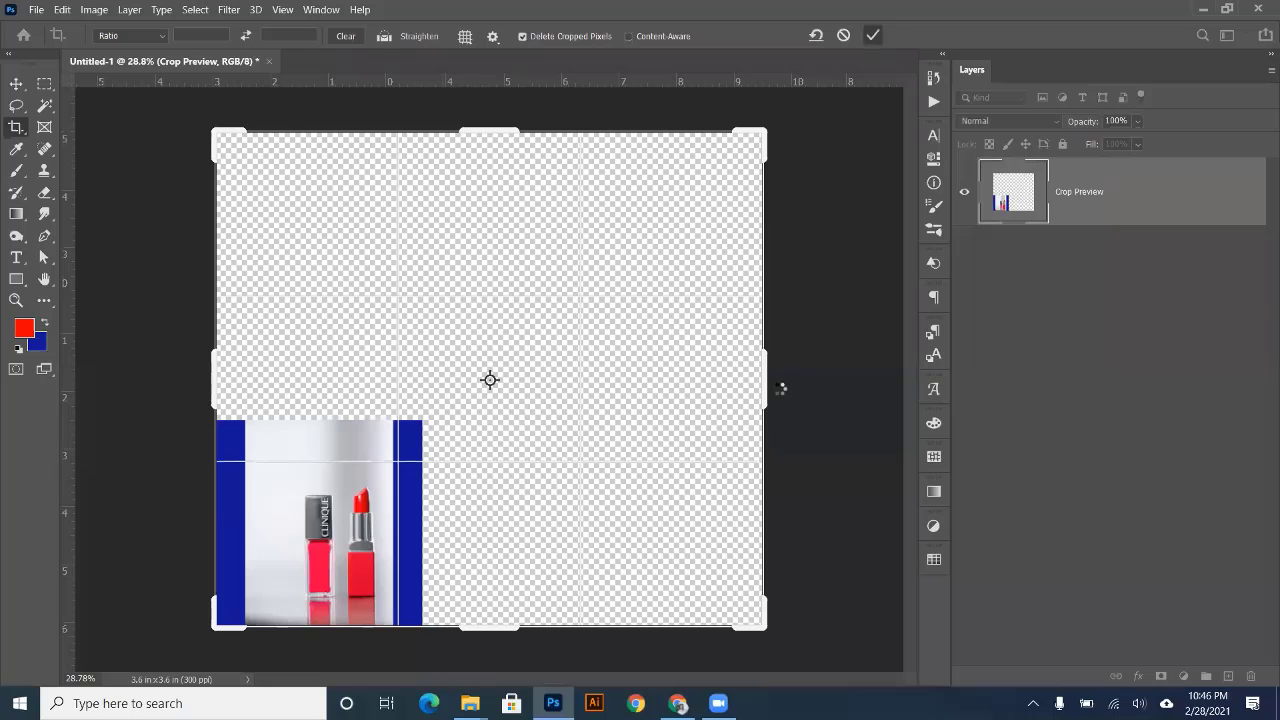
key("Return")
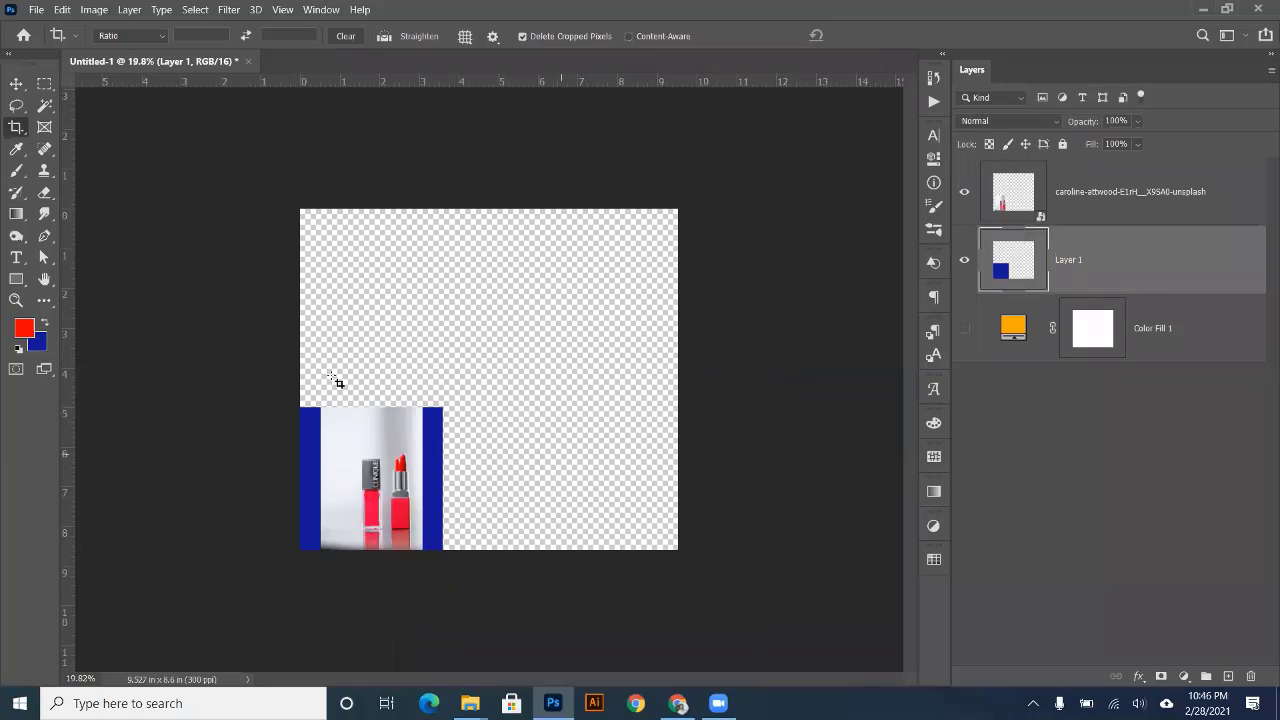
- Move the blue Layer 1 square to the upper right of the photo, and undo the move and the canvas extension
left_click(17, 81)
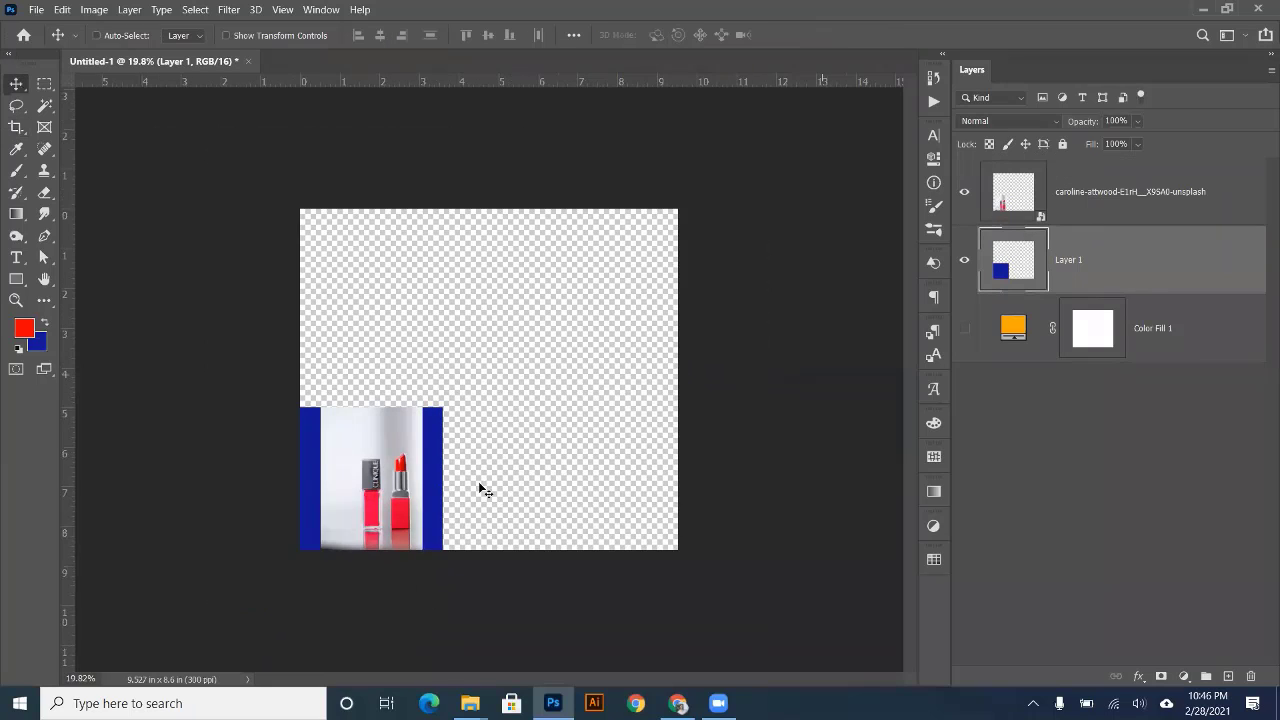
left_click_drag(460, 480, 545, 385)
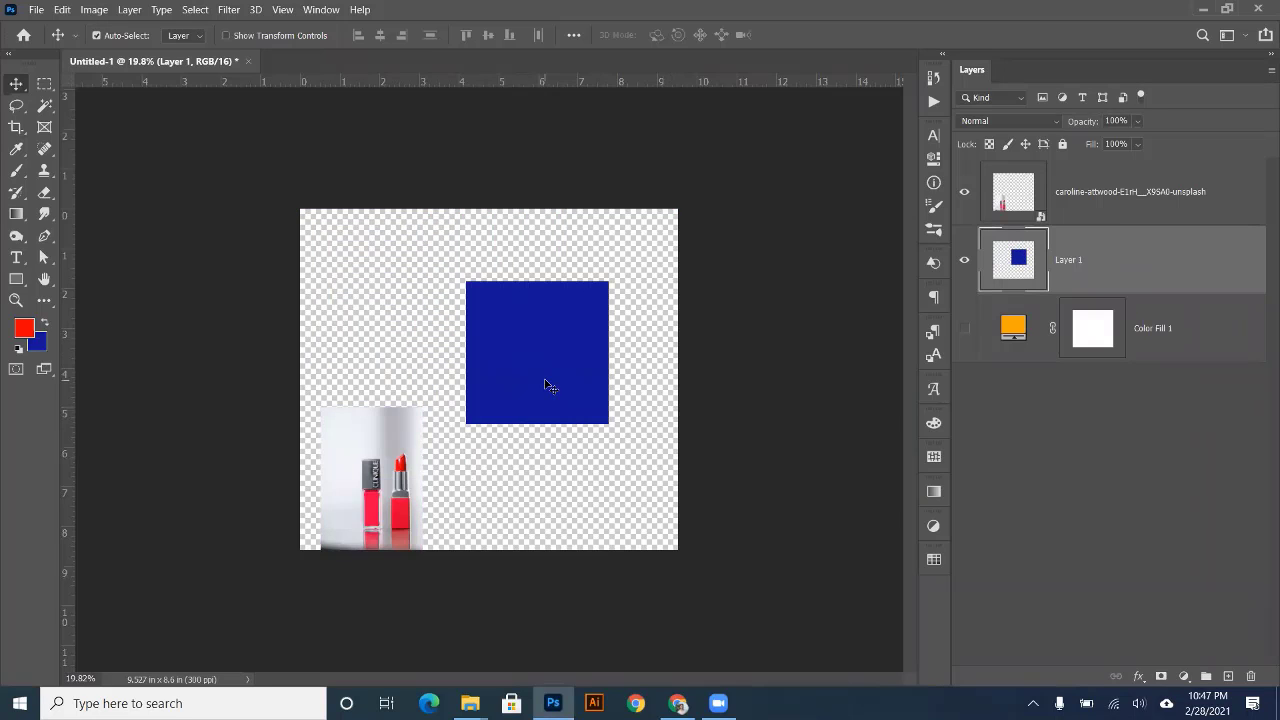
key("ctrl+z")
key("ctrl+z")
key("ctrl+z")
key("ctrl+z")
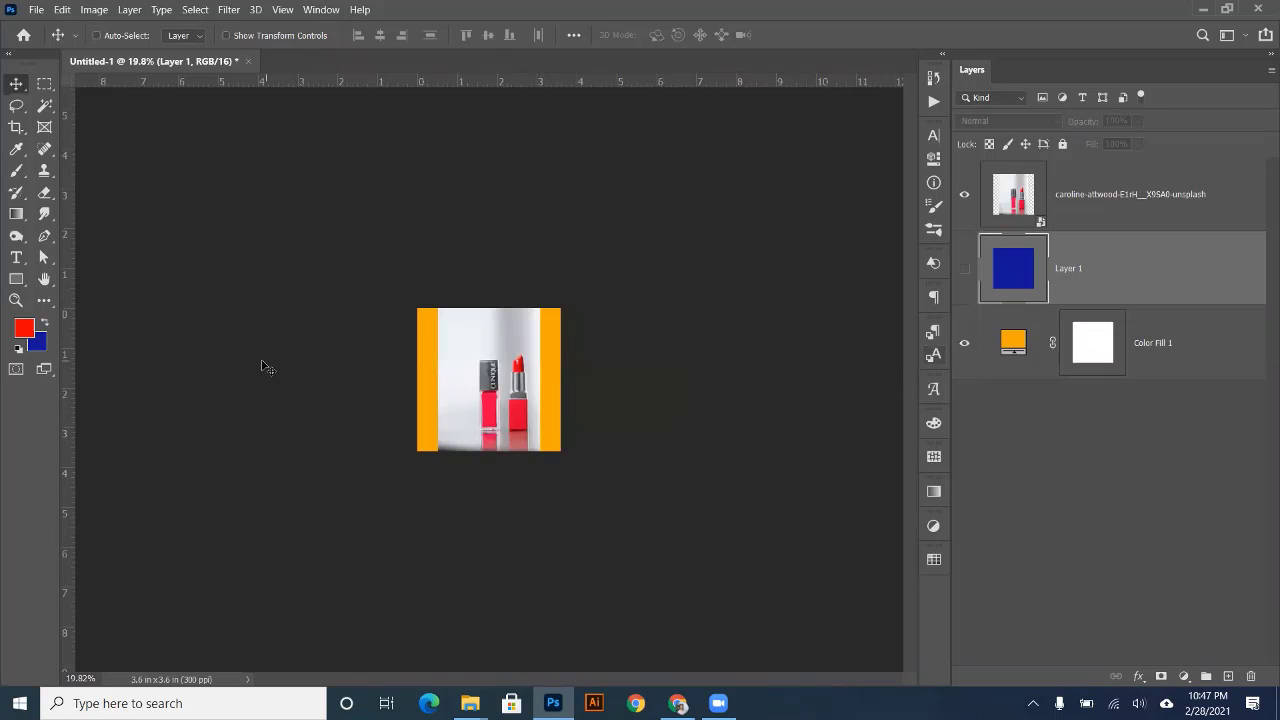
- Look through the crop tool variants and select the Perspective Crop Tool
left_click(15, 124)
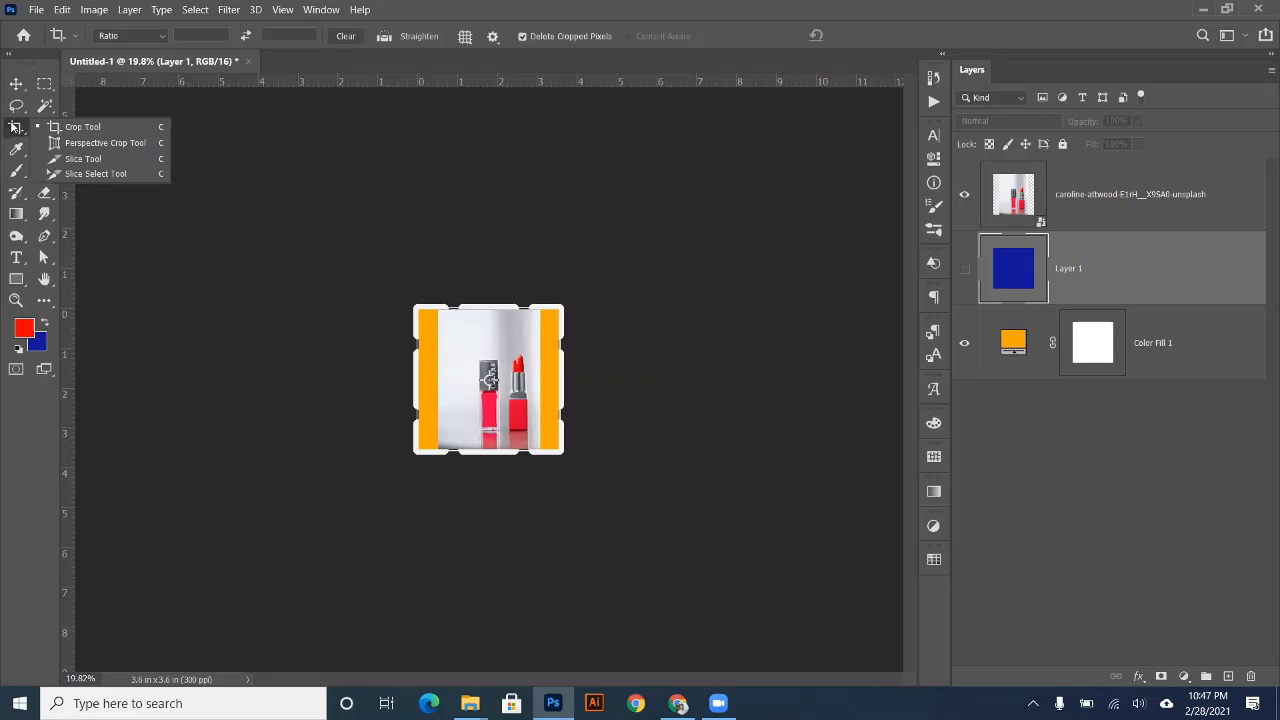
left_click(244, 427)
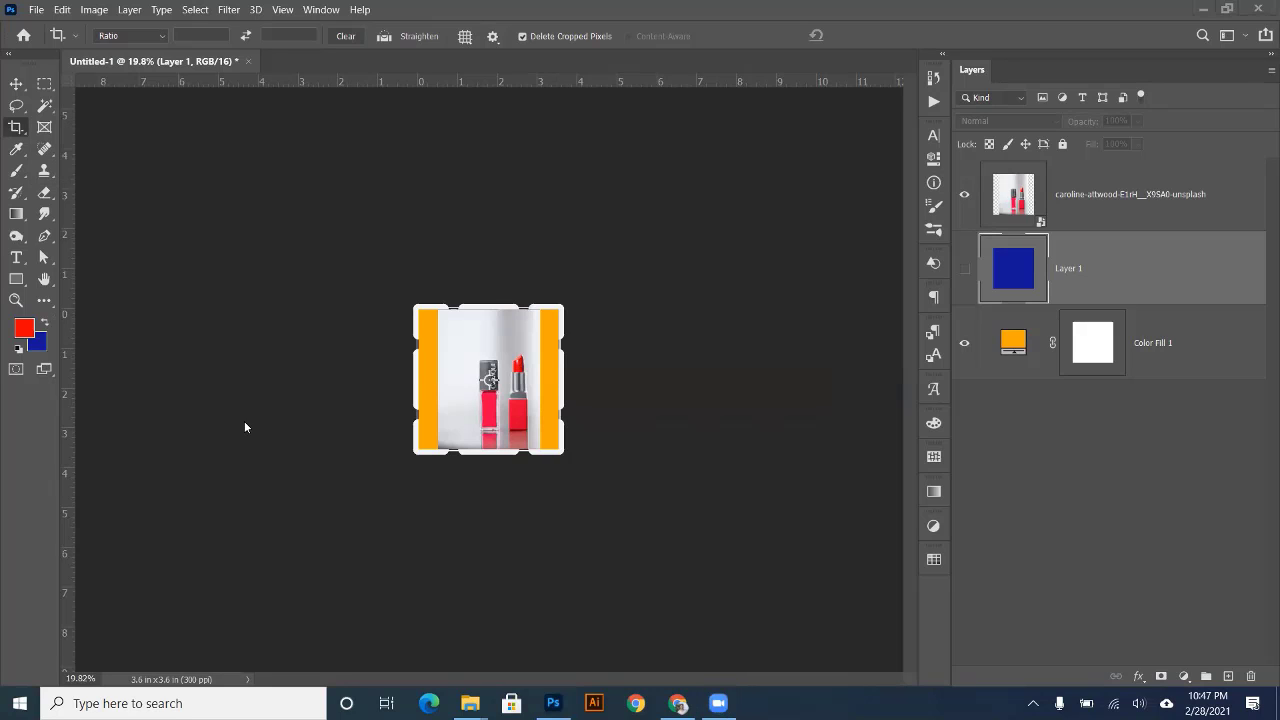
right_click(21, 131)
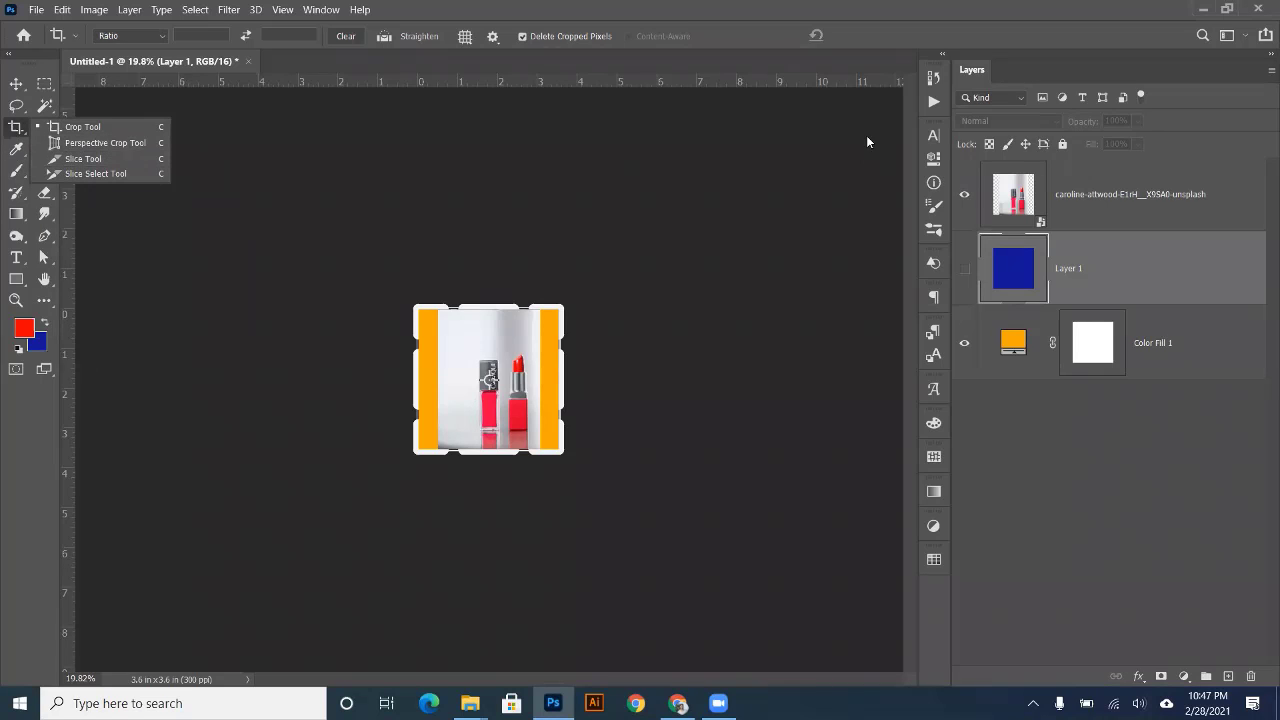
left_click(106, 148)
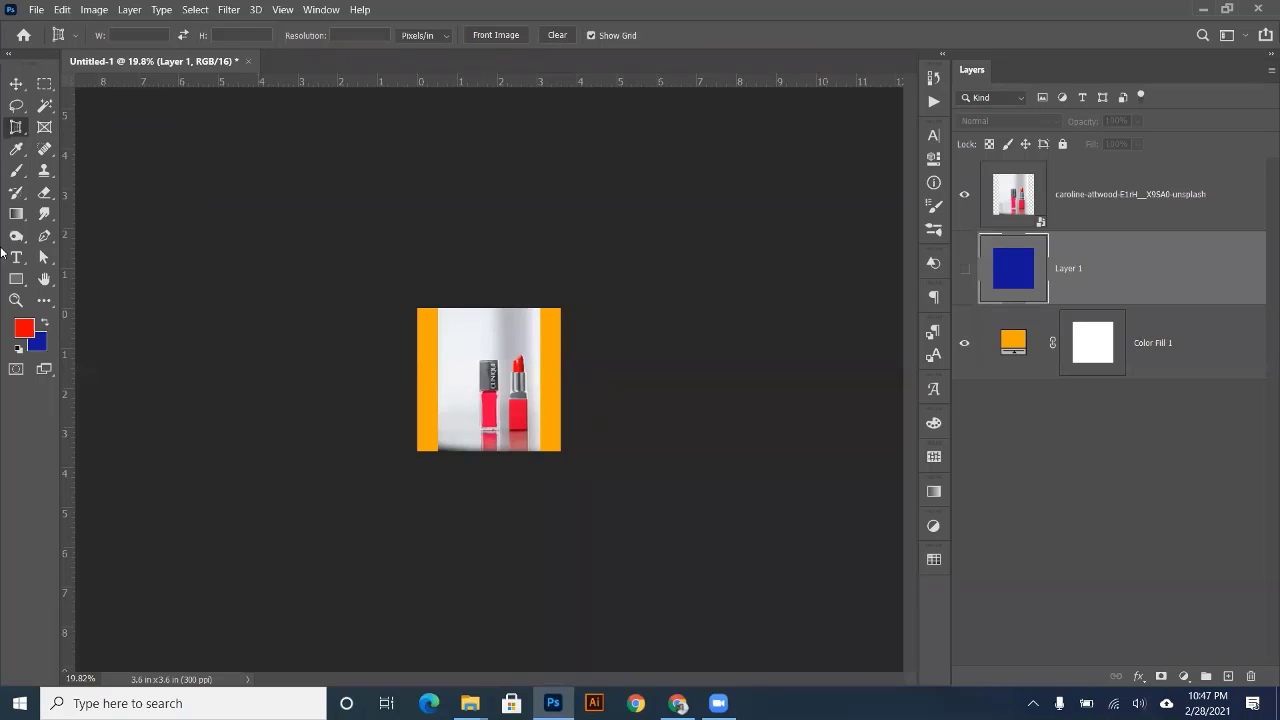
- Switch to Chrome, open Google in a new tab, and search its images for "sign board"
left_click(678, 703)
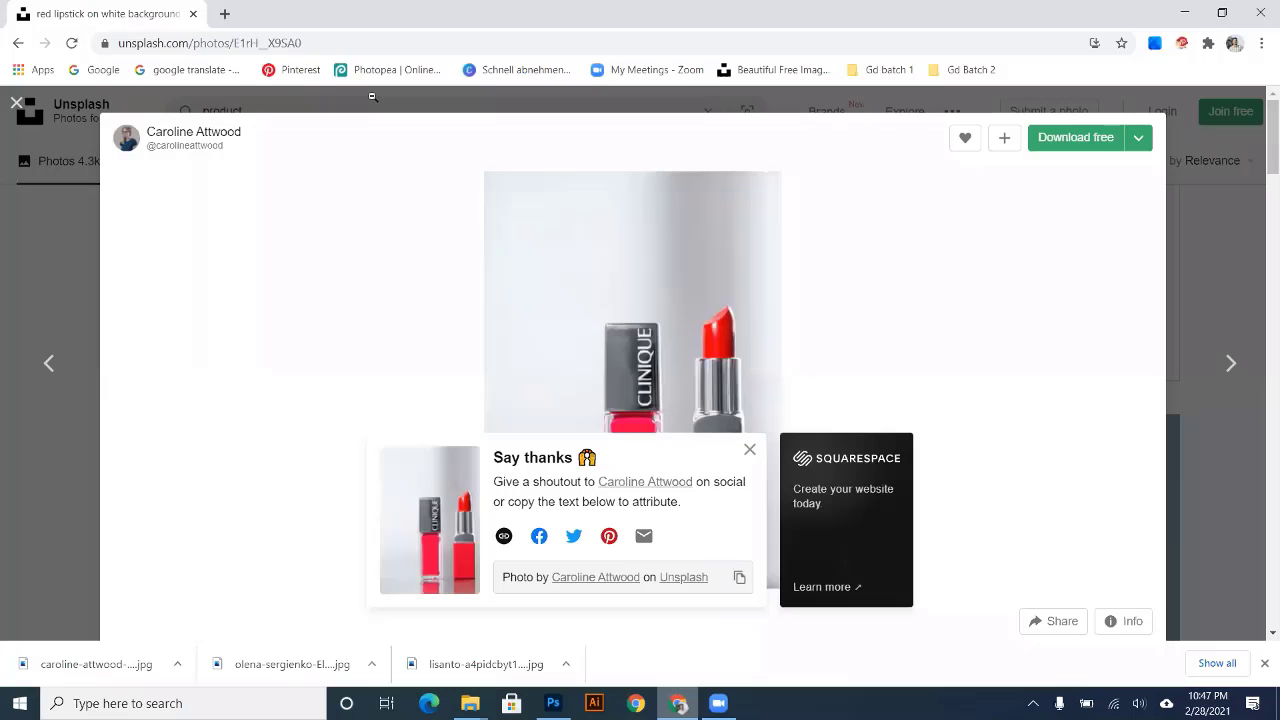
left_click(226, 14)
left_click(80, 70)
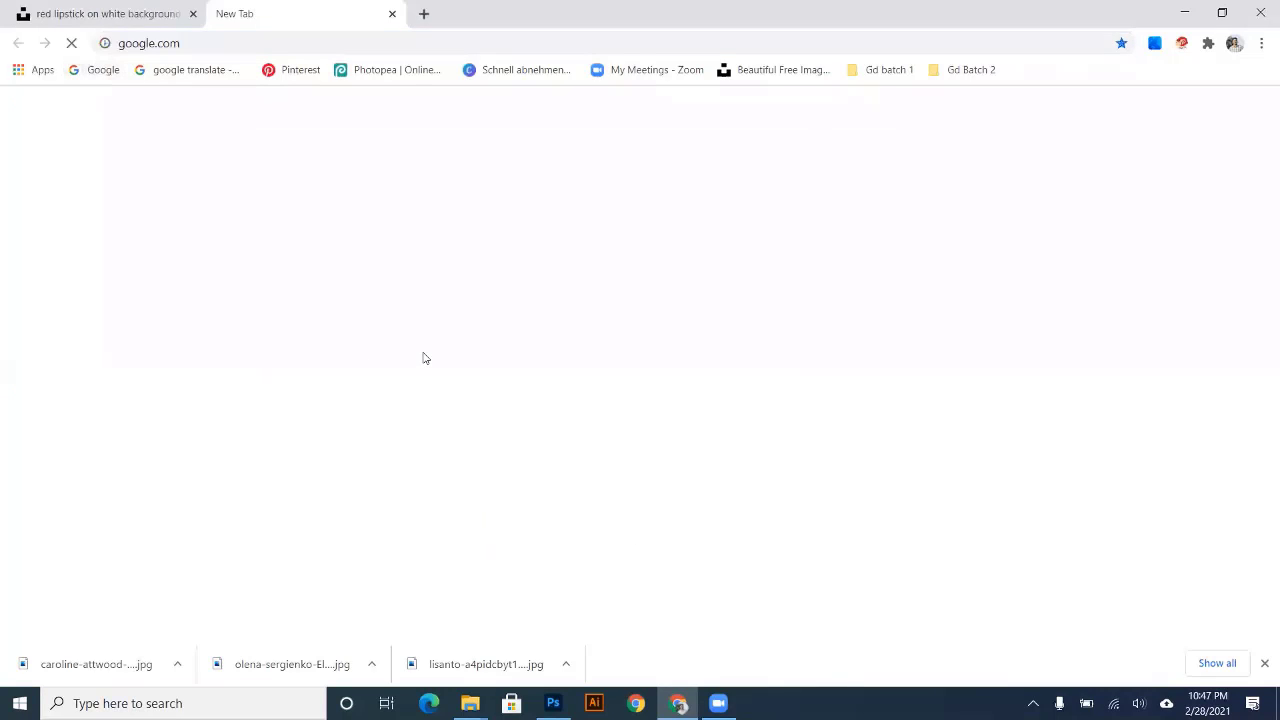
left_click(506, 269)
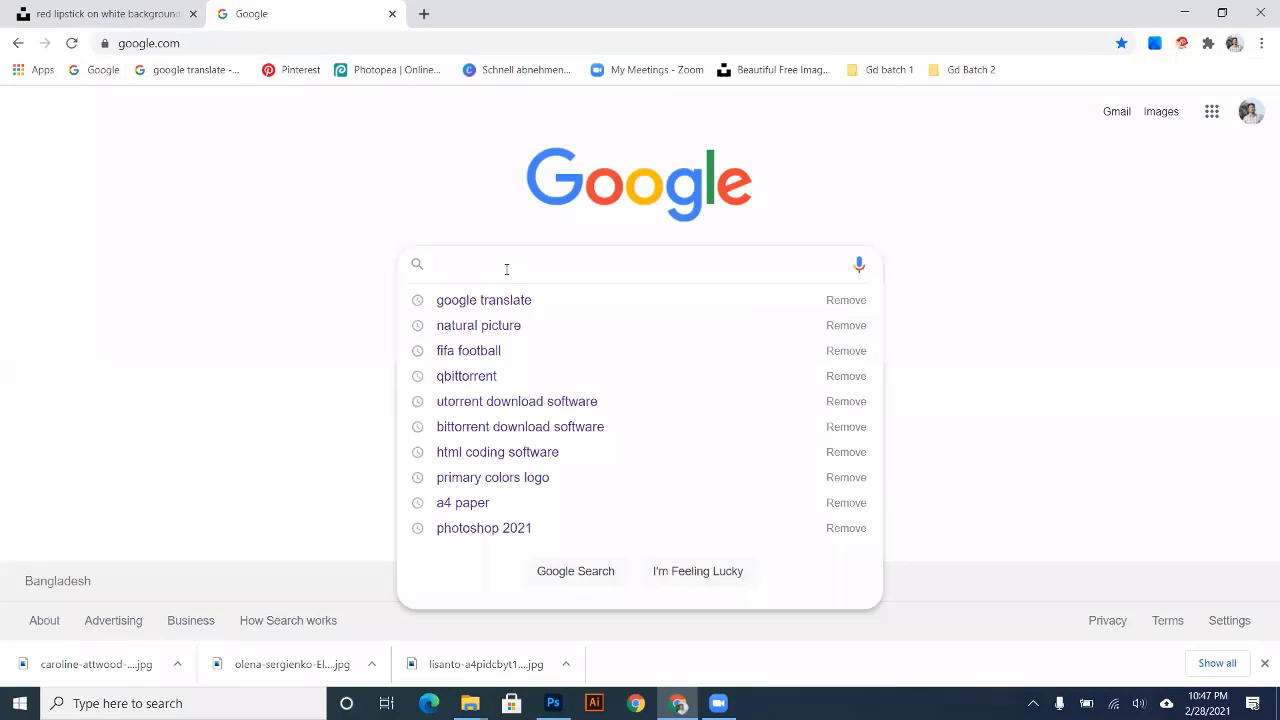
type("sine bo")
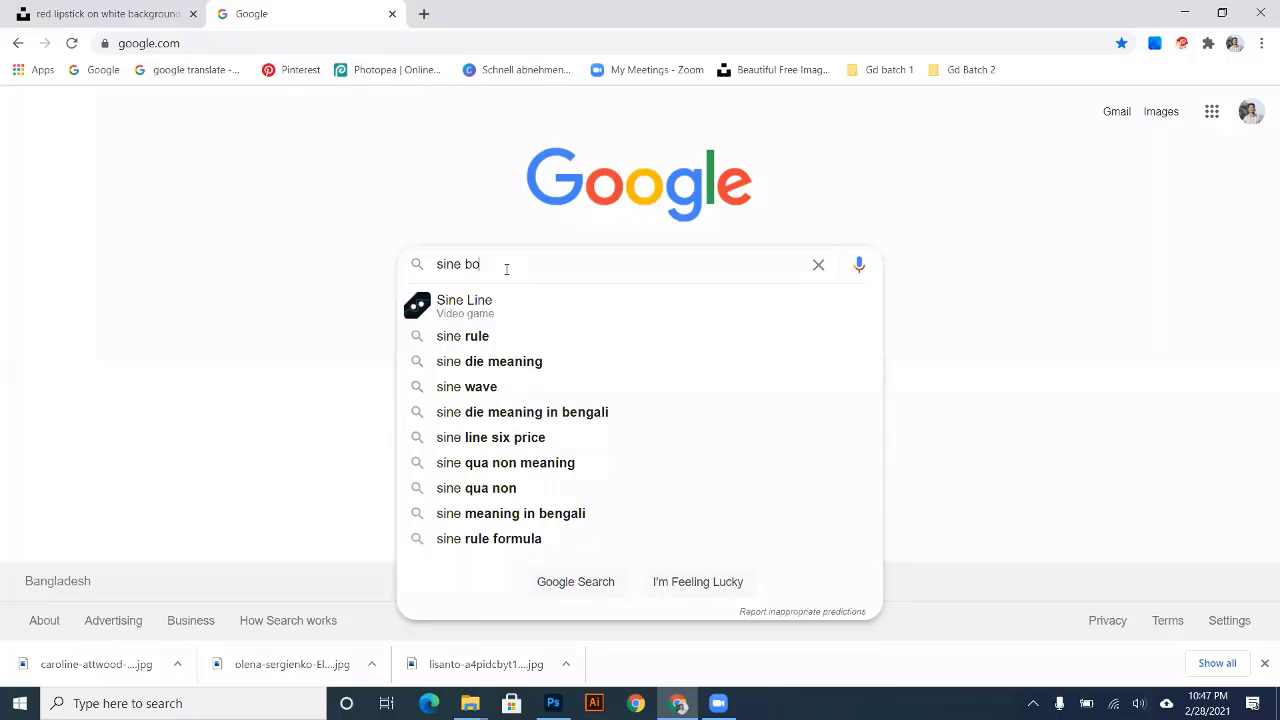
type("ard")
key("Down")
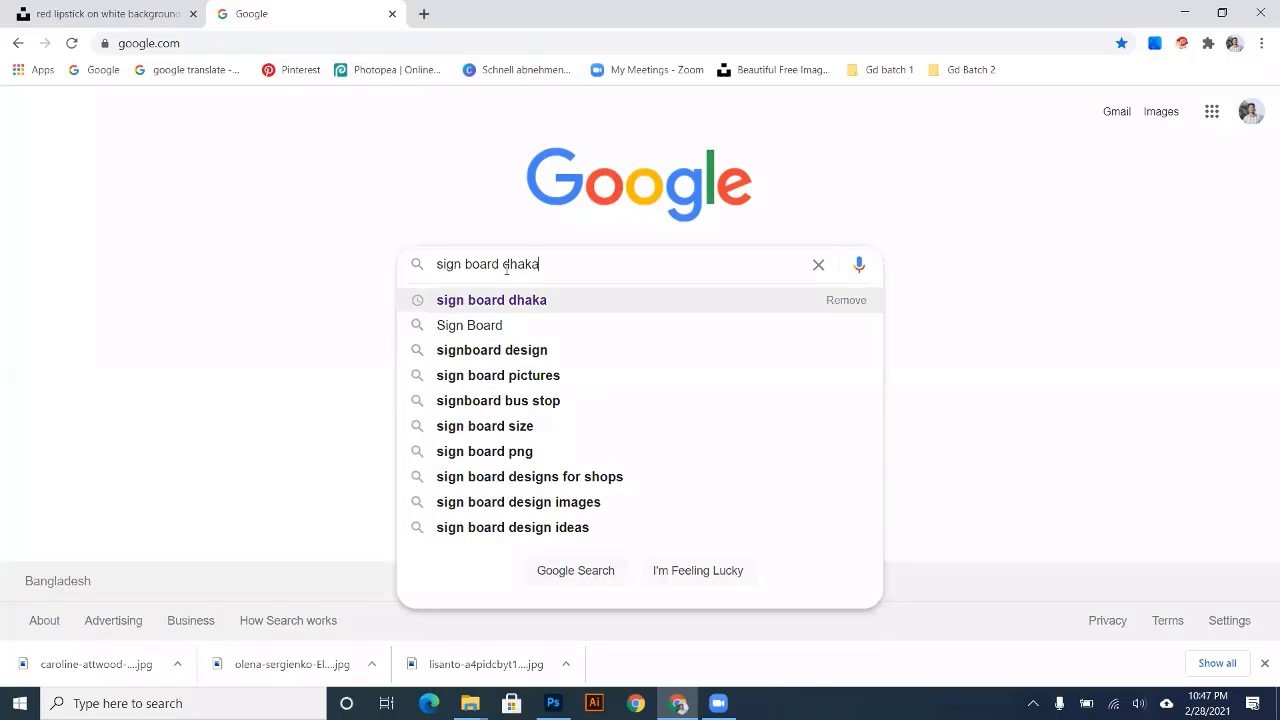
key("Down")
key("Return")
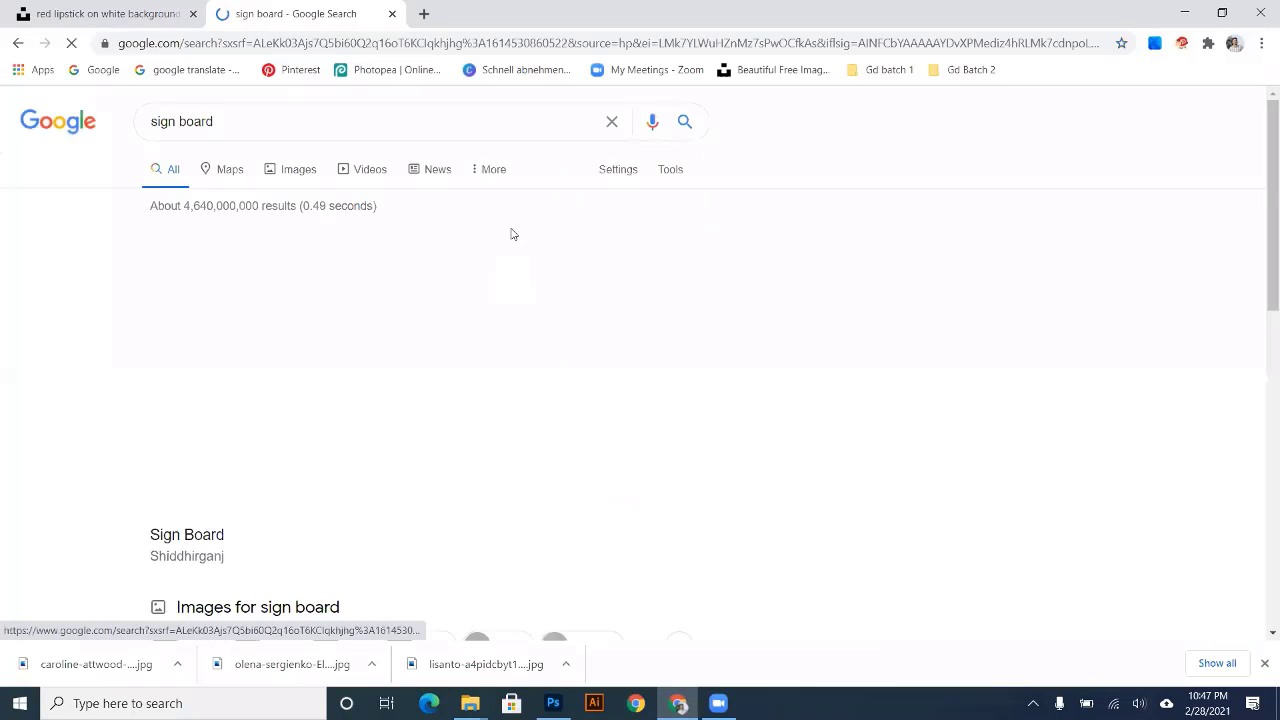
left_click(298, 170)
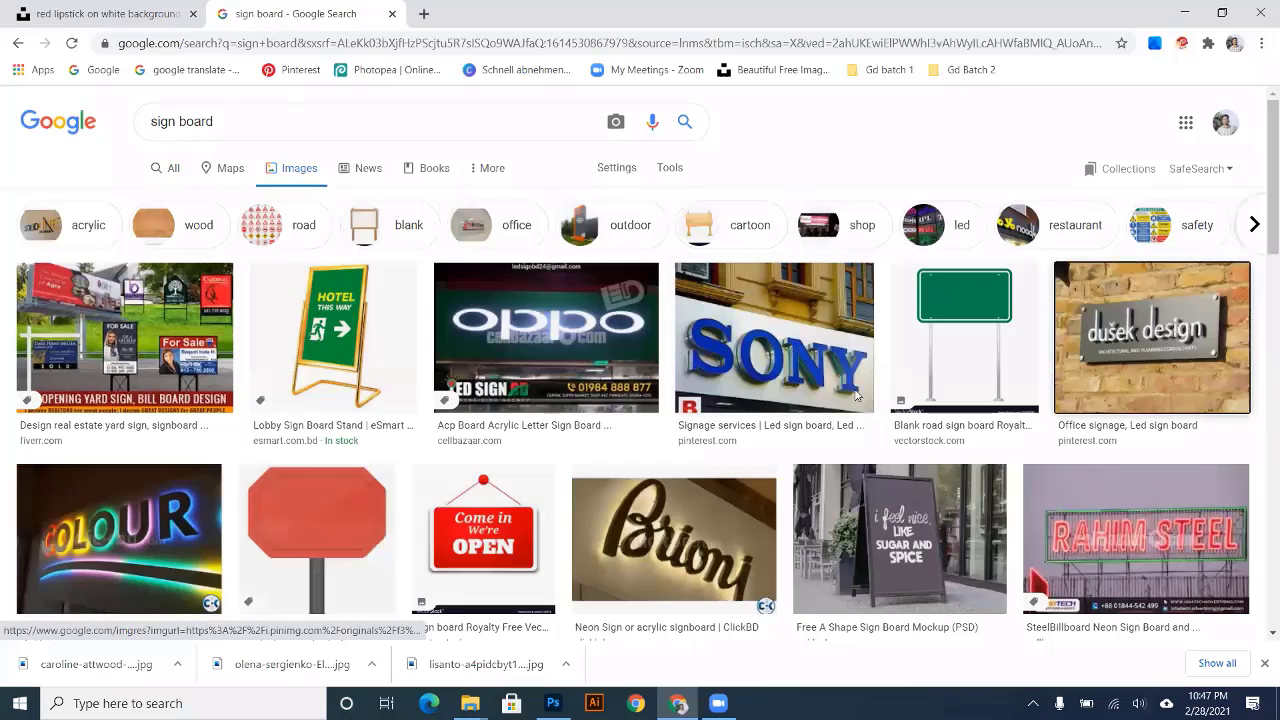
- Copy the "dušek design" office signage image and paste it into the Photoshop document above Layer 1
left_click(1088, 405)
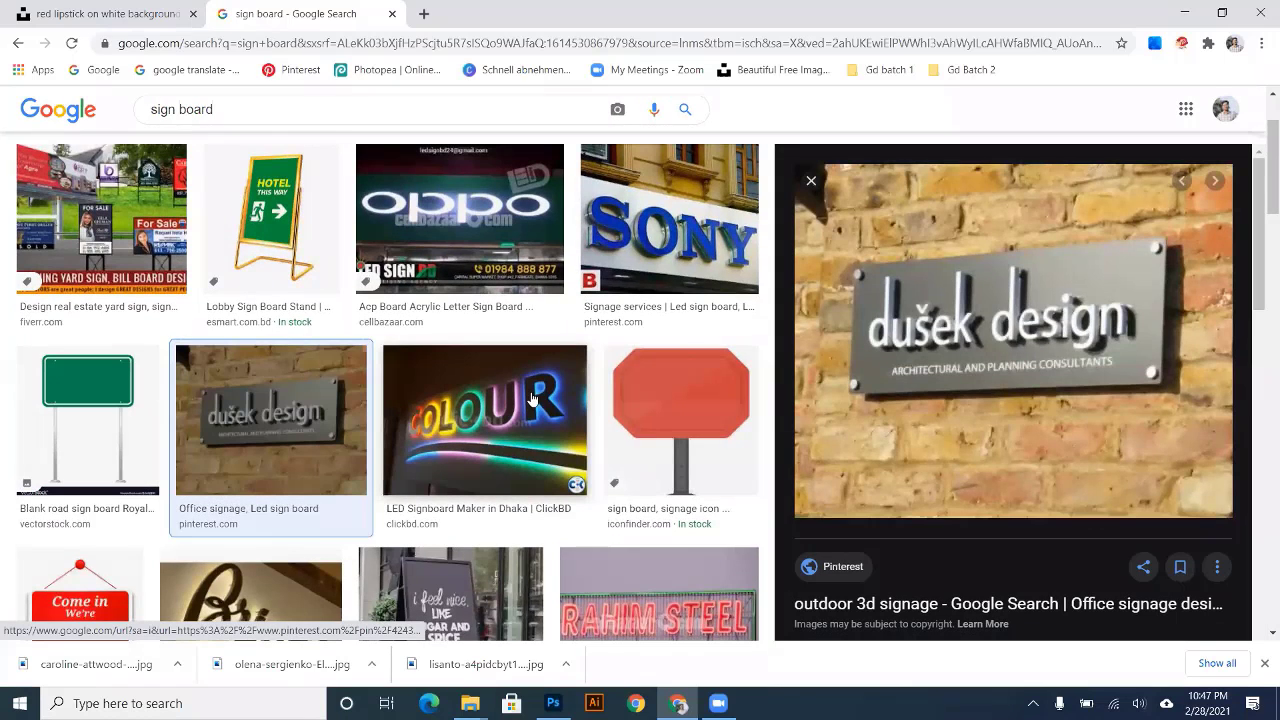
right_click(944, 298)
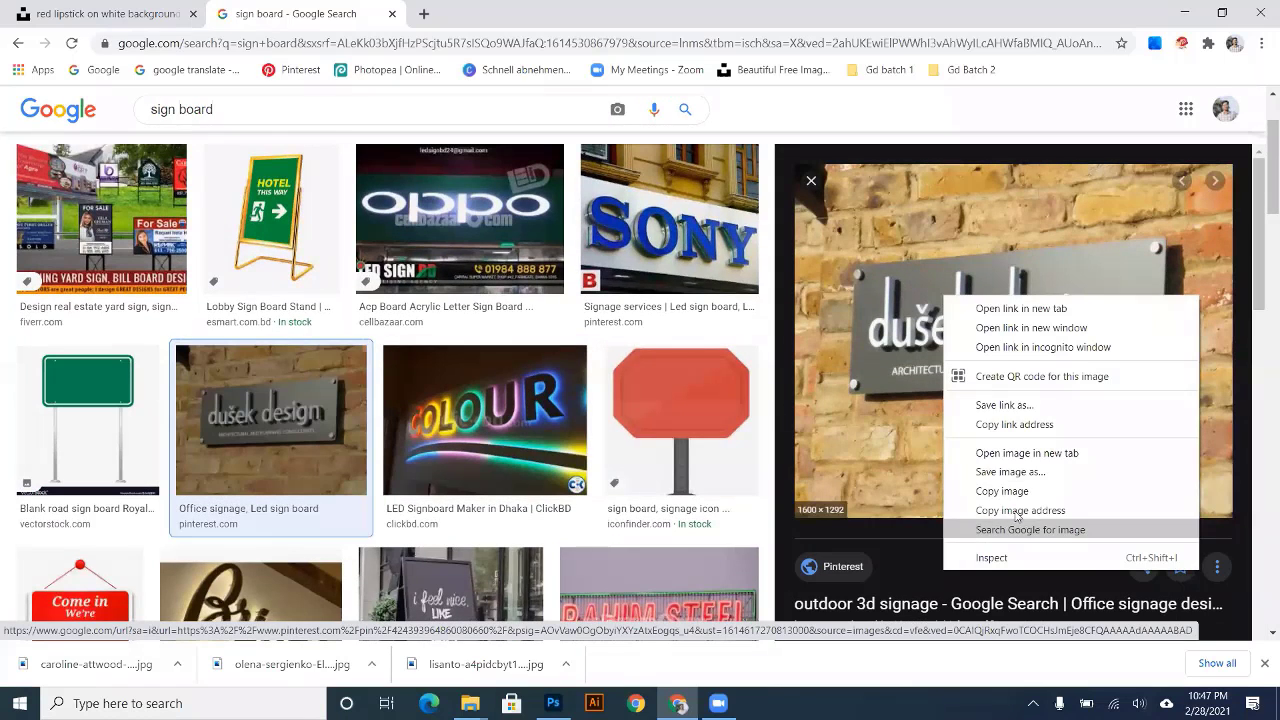
left_click(1000, 492)
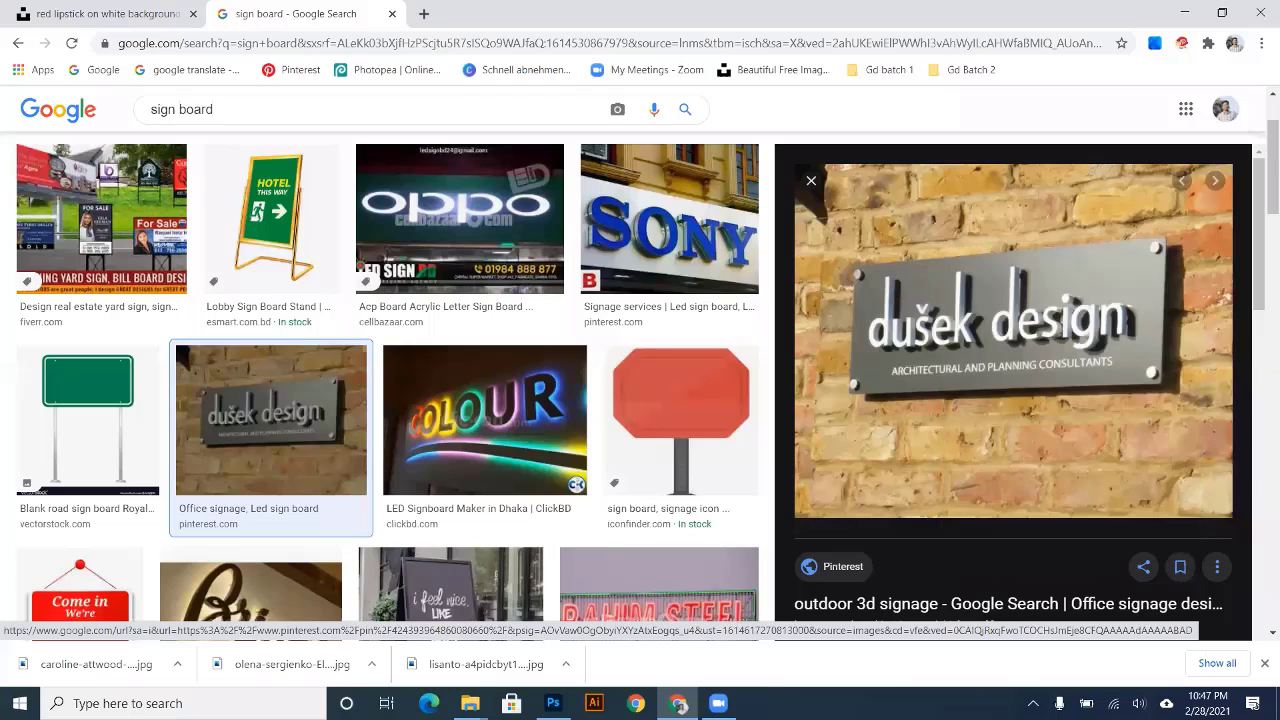
left_click(551, 698)
key("ctrl+v")
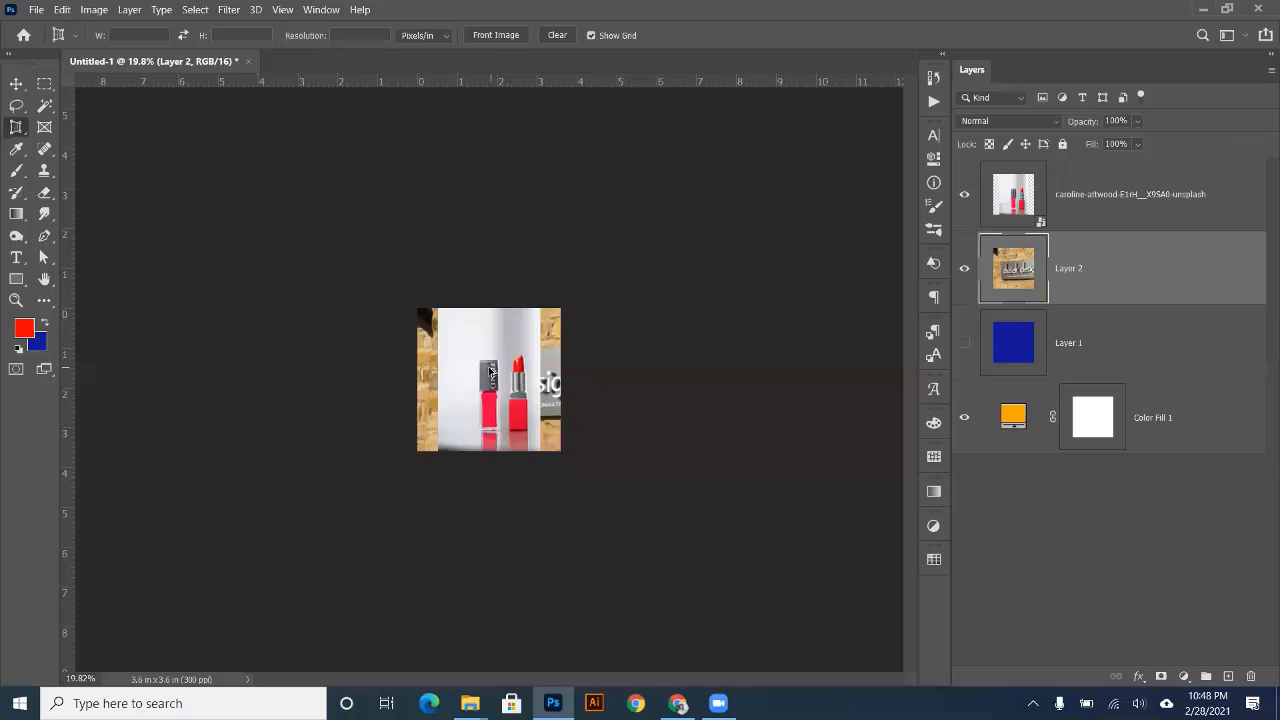
- Hide the lipstick photo layer and extend the canvas downward and to the right to about 5.33 by 4.24 in around the sign picture
key("ctrl+minus")
left_click(965, 195)
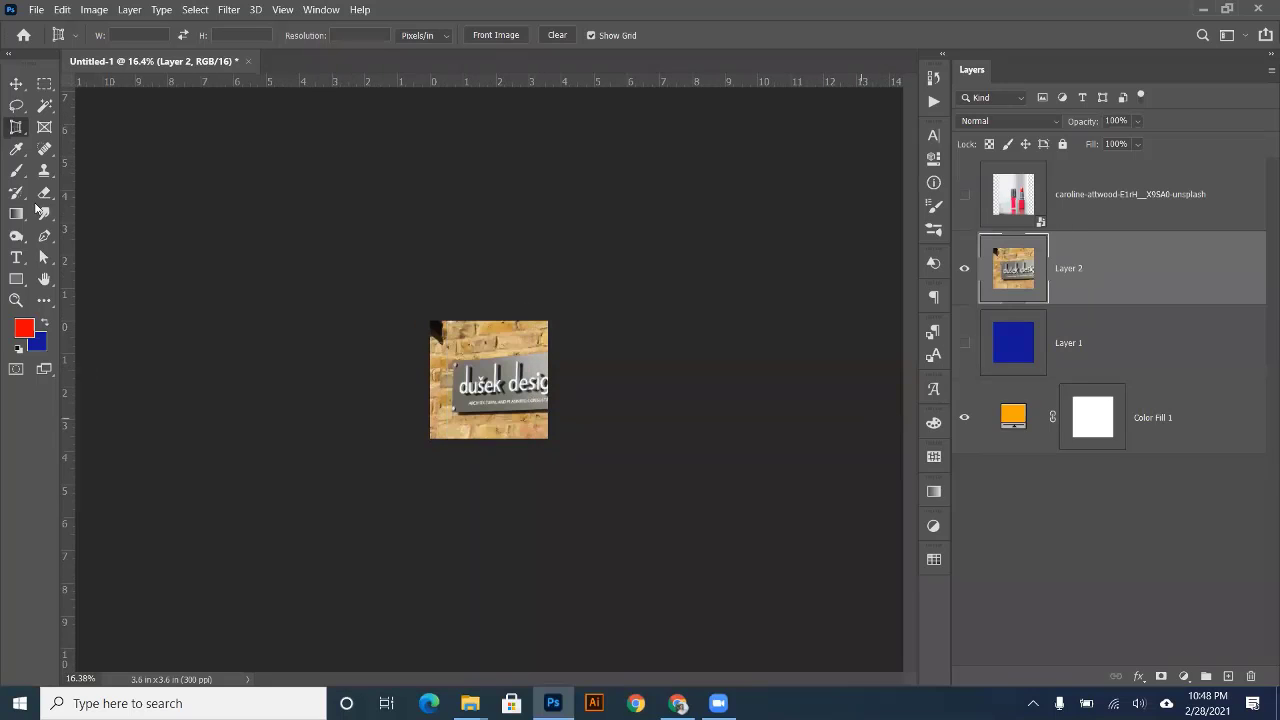
right_click(16, 127)
left_click(80, 130)
left_click_drag(496, 440, 497, 488)
left_click_drag(549, 369, 584, 350)
left_click_drag(489, 448, 489, 459)
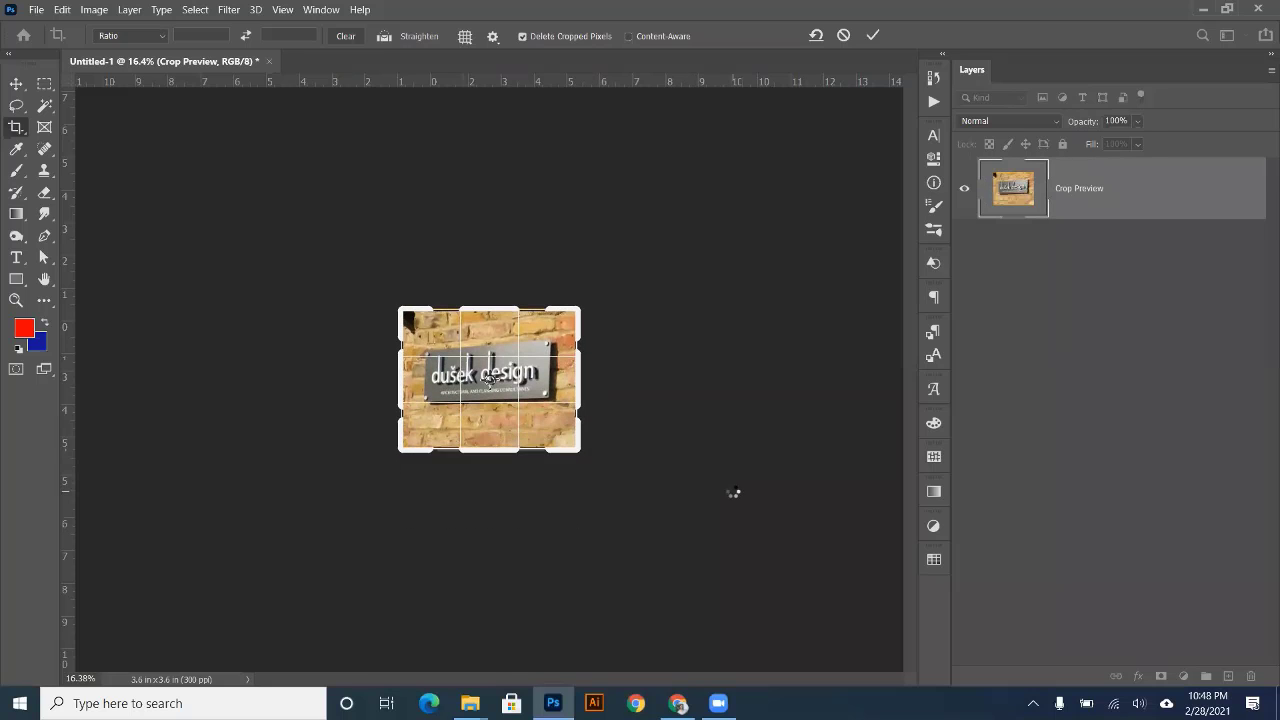
- Switch from the Crop Tool to the Perspective Crop Tool for the sign picture on Layer 2
scroll(465, 374, "up", 2)
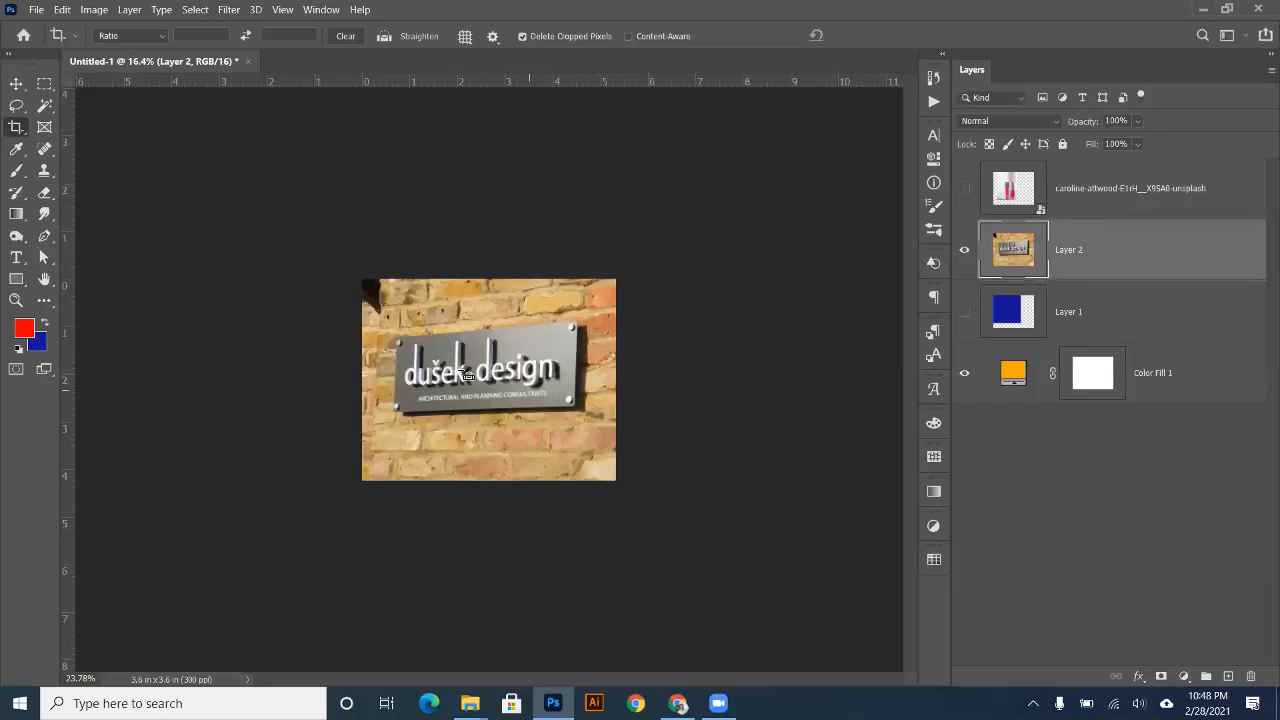
scroll(465, 374, "up", 5)
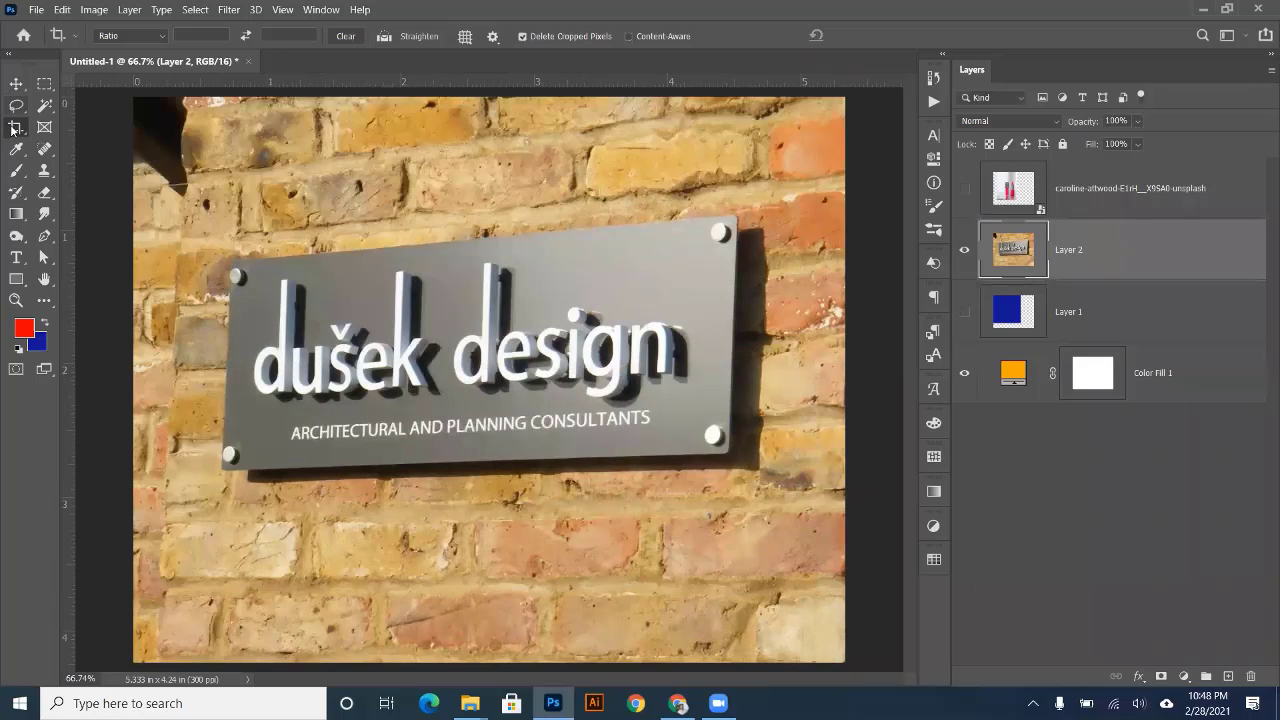
right_click(14, 127)
left_click(76, 150)
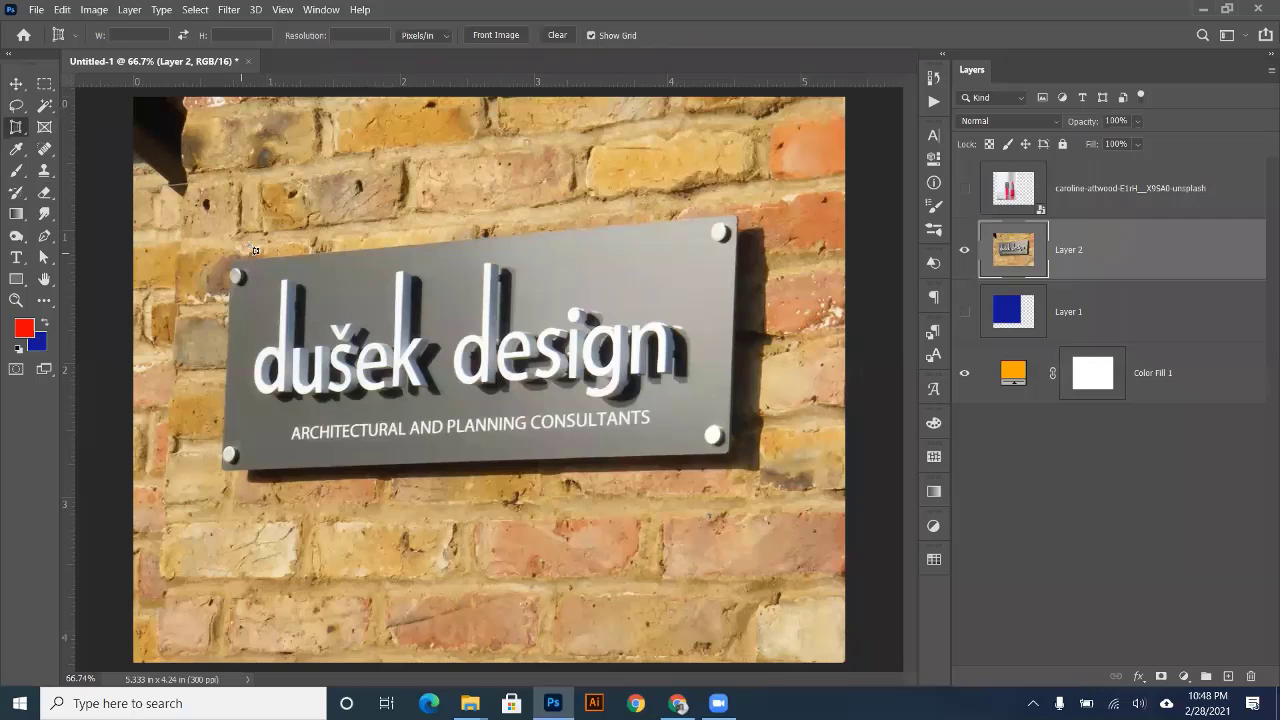
- Try to start a perspective crop at the upper-left corner of the sign in the layered document
scroll(226, 264, "up", 3)
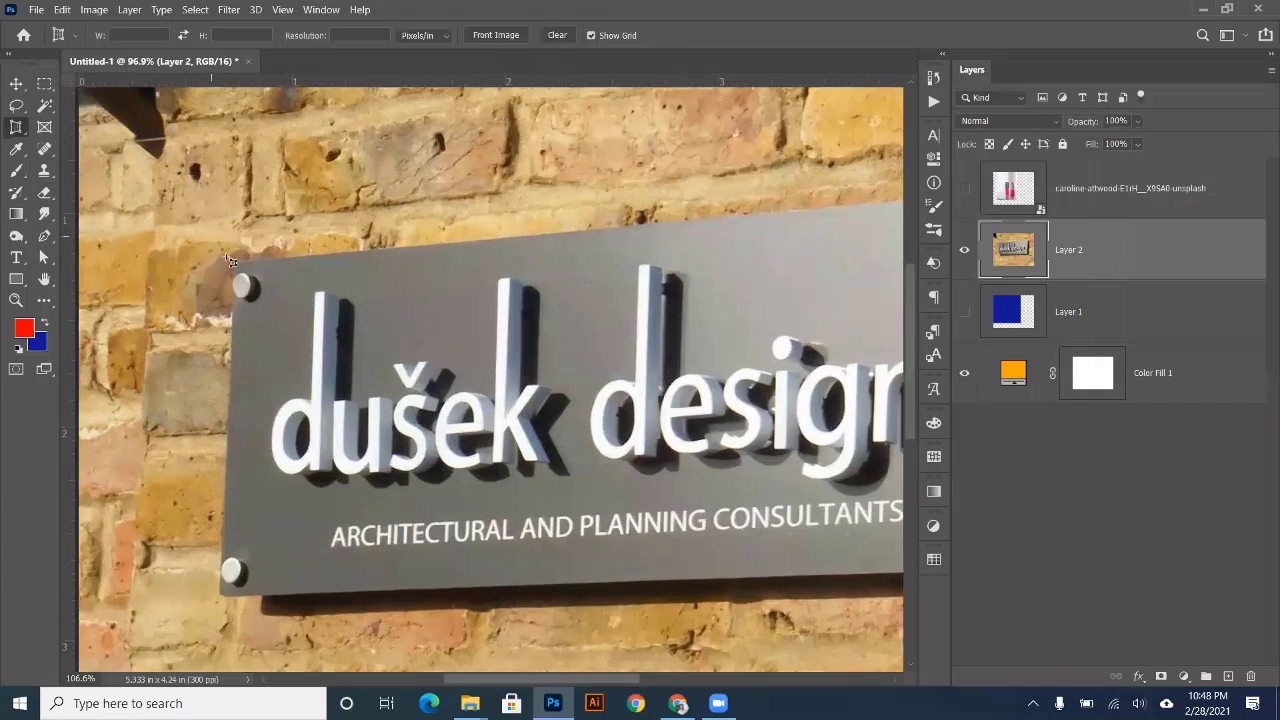
scroll(226, 264, "down", 4)
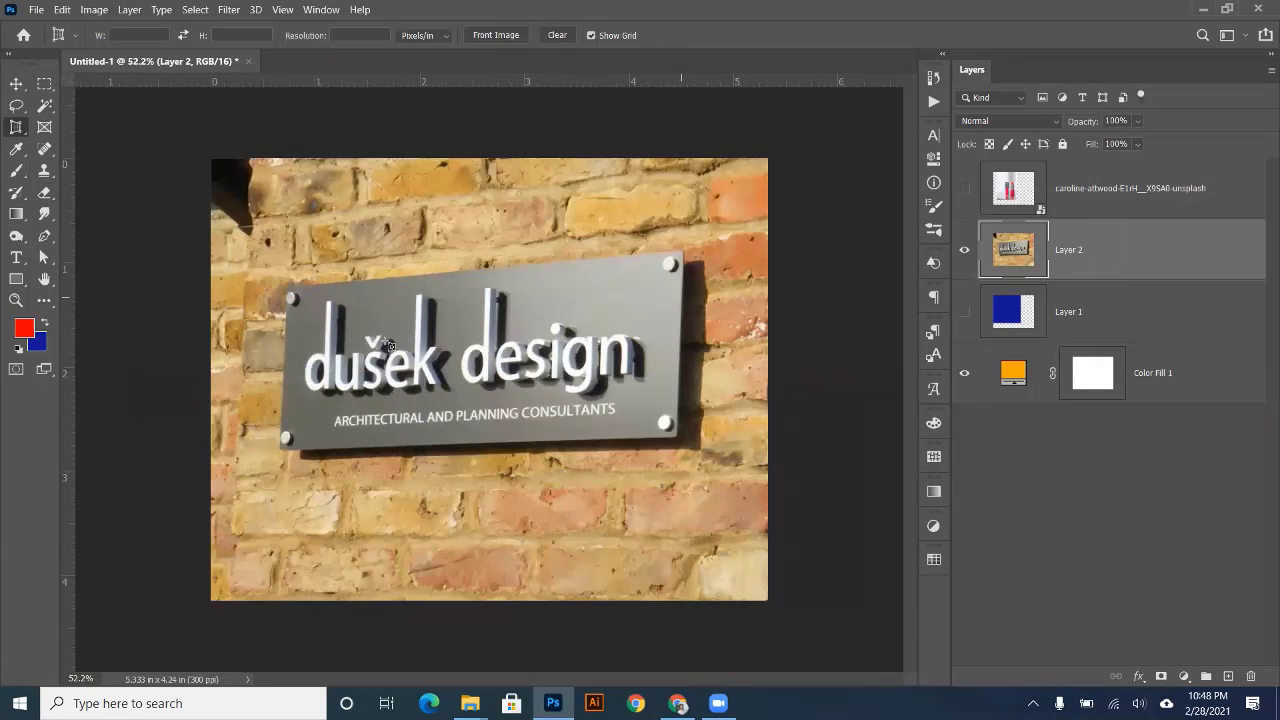
scroll(290, 298, "up", 1)
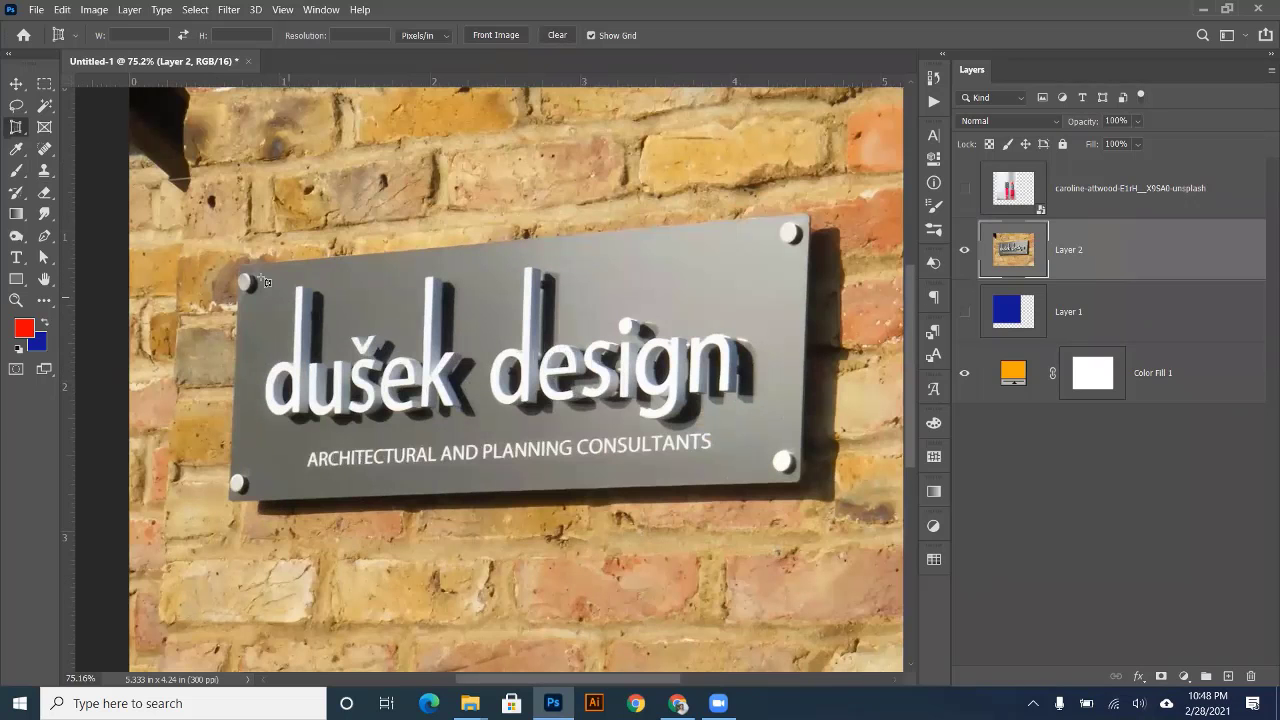
left_click(238, 263)
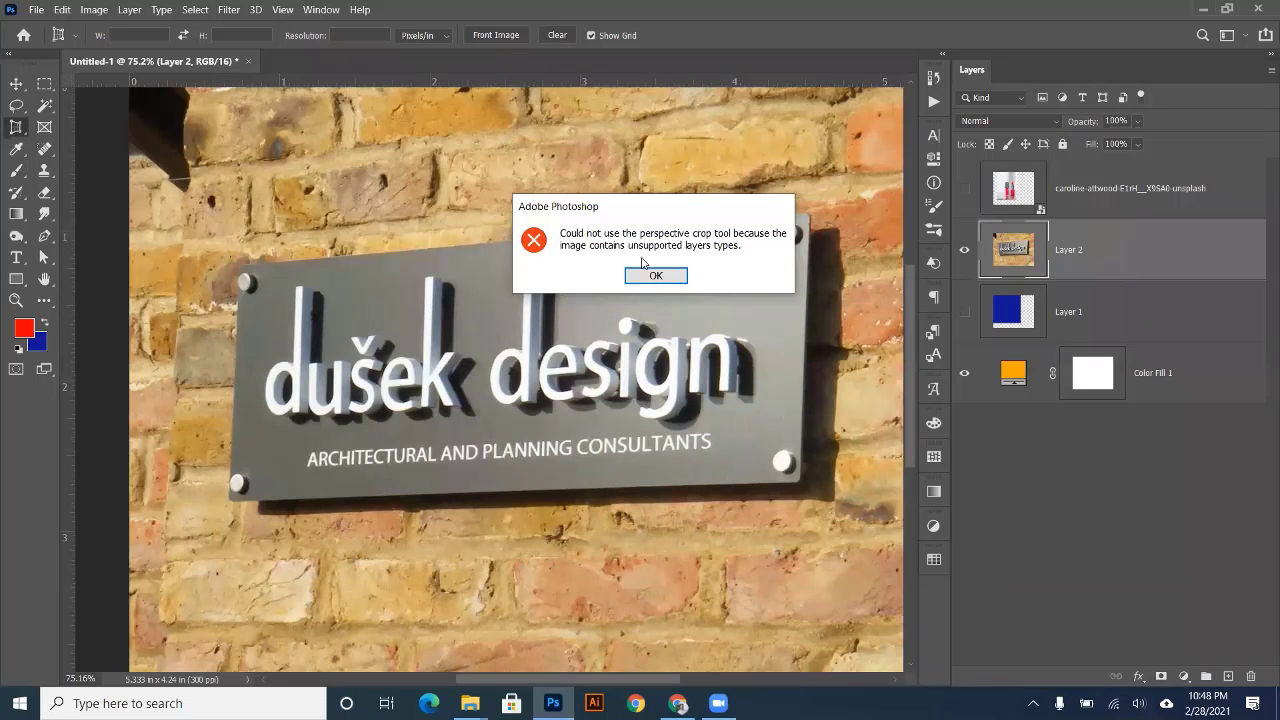
left_click(654, 274)
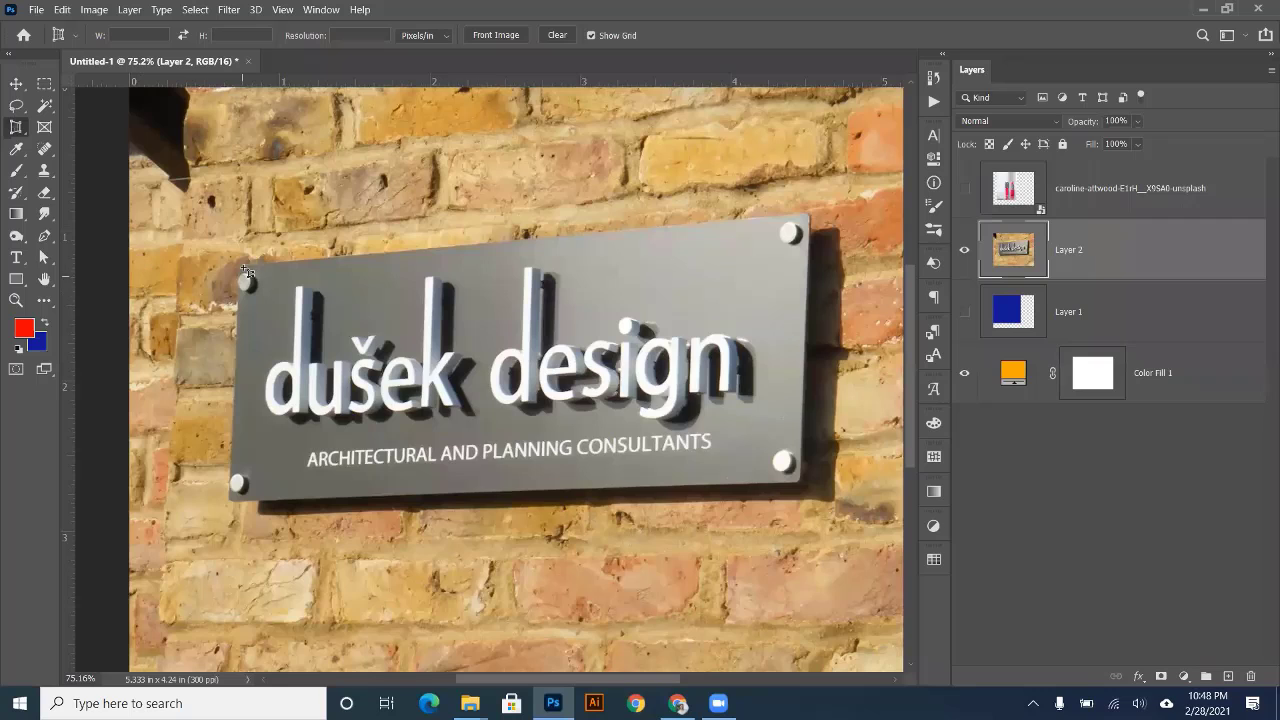
left_click(243, 270)
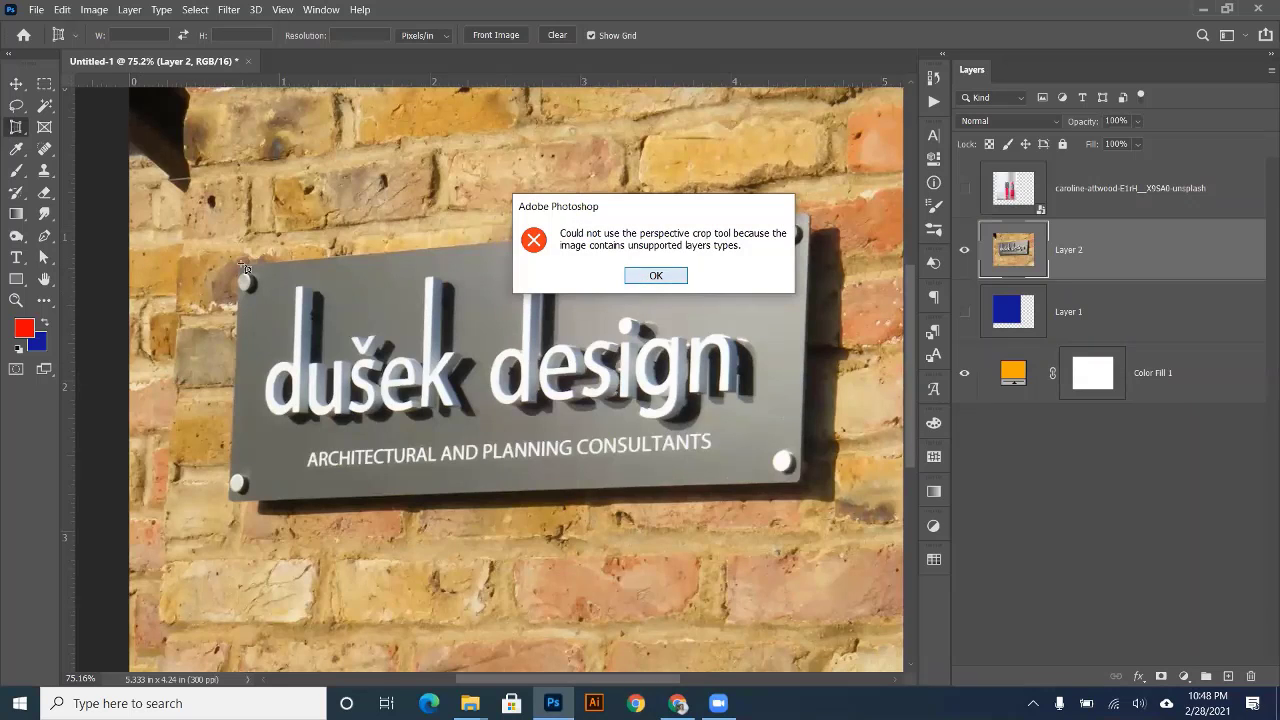
key("Return")
left_click(356, 281)
left_click(656, 276)
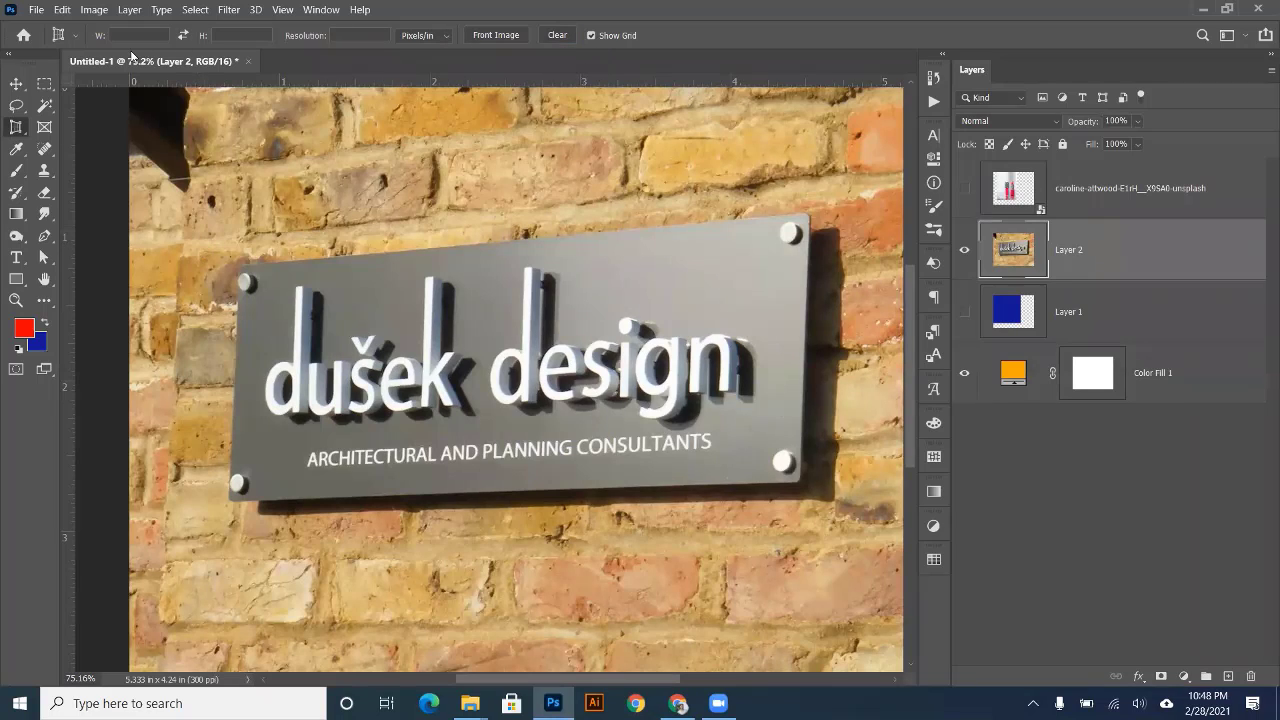
left_click(310, 310)
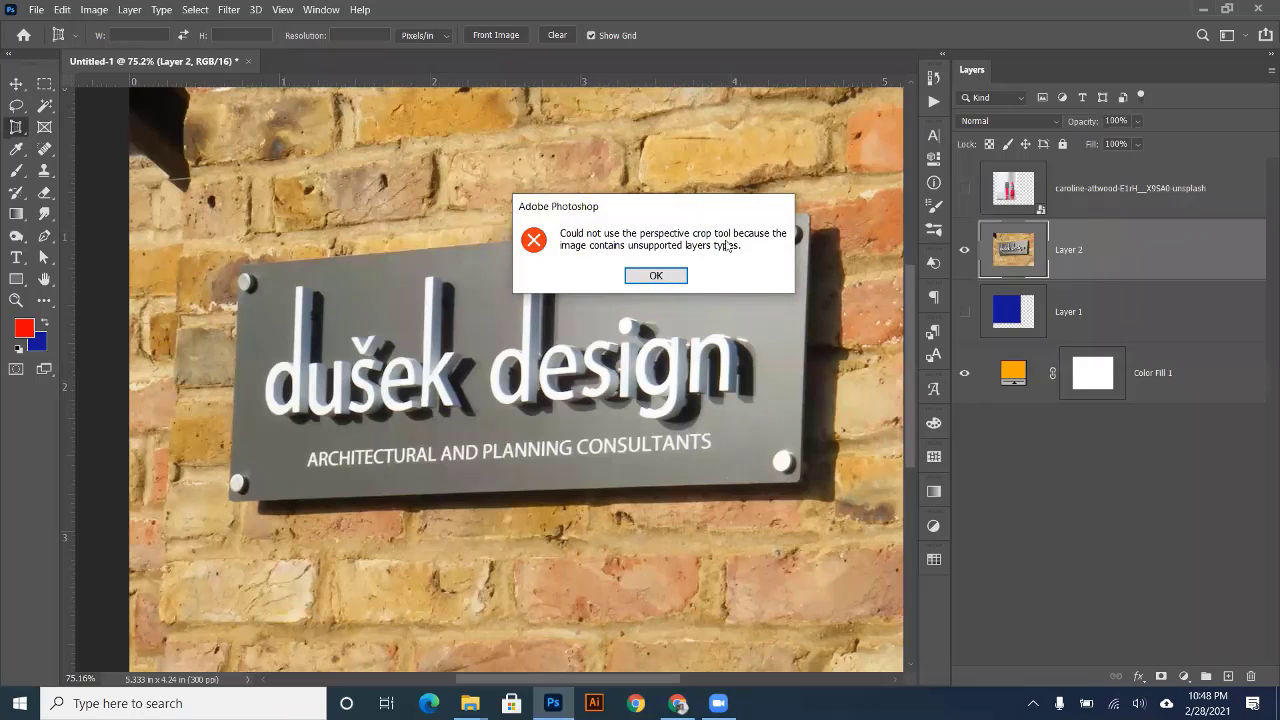
left_click(656, 276)
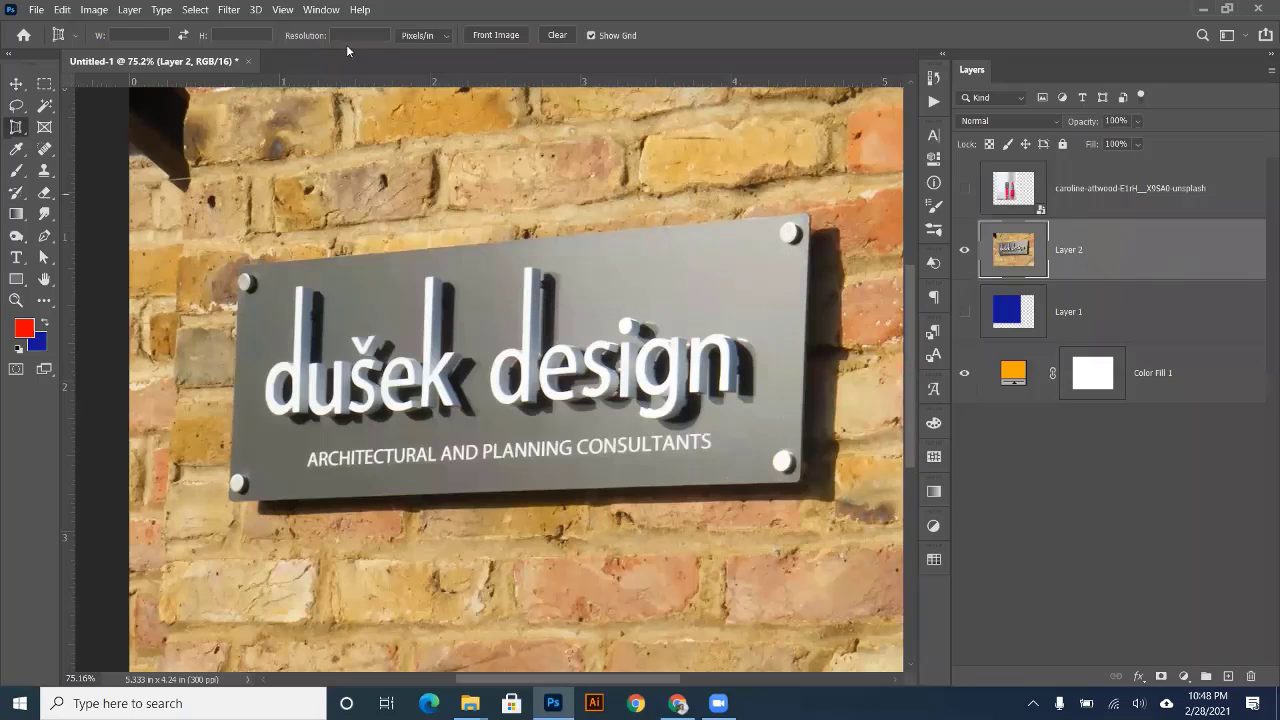
- Close the Untitled-1 document without saving and check the Downloads folder in File Explorer for the sign picture
left_click(251, 62)
left_click(663, 275)
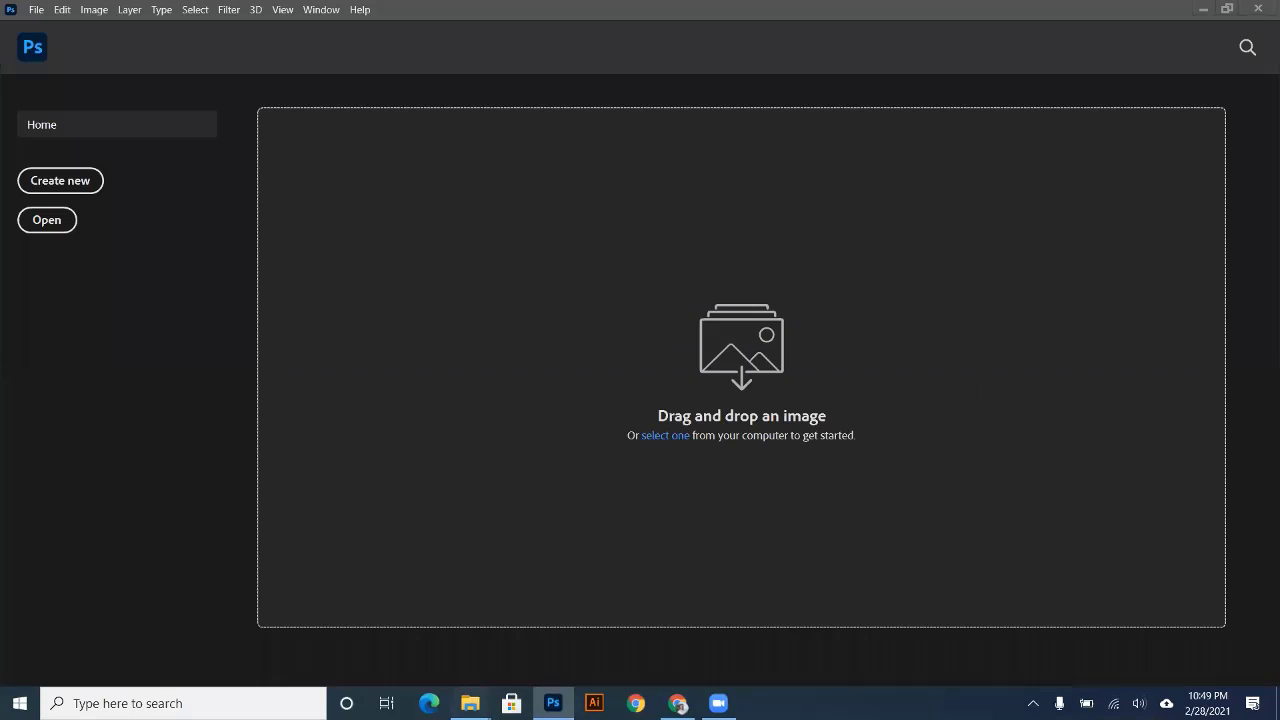
mouse_move(470, 703)
left_click(516, 632)
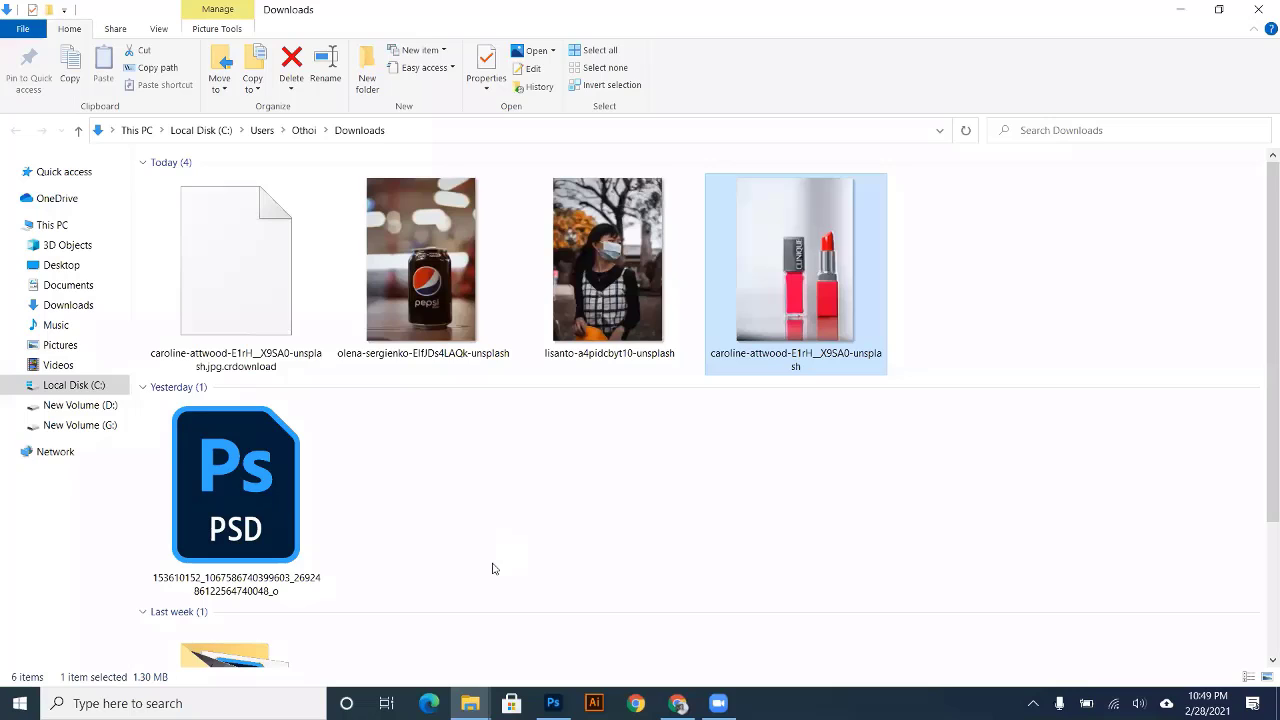
left_click(417, 648)
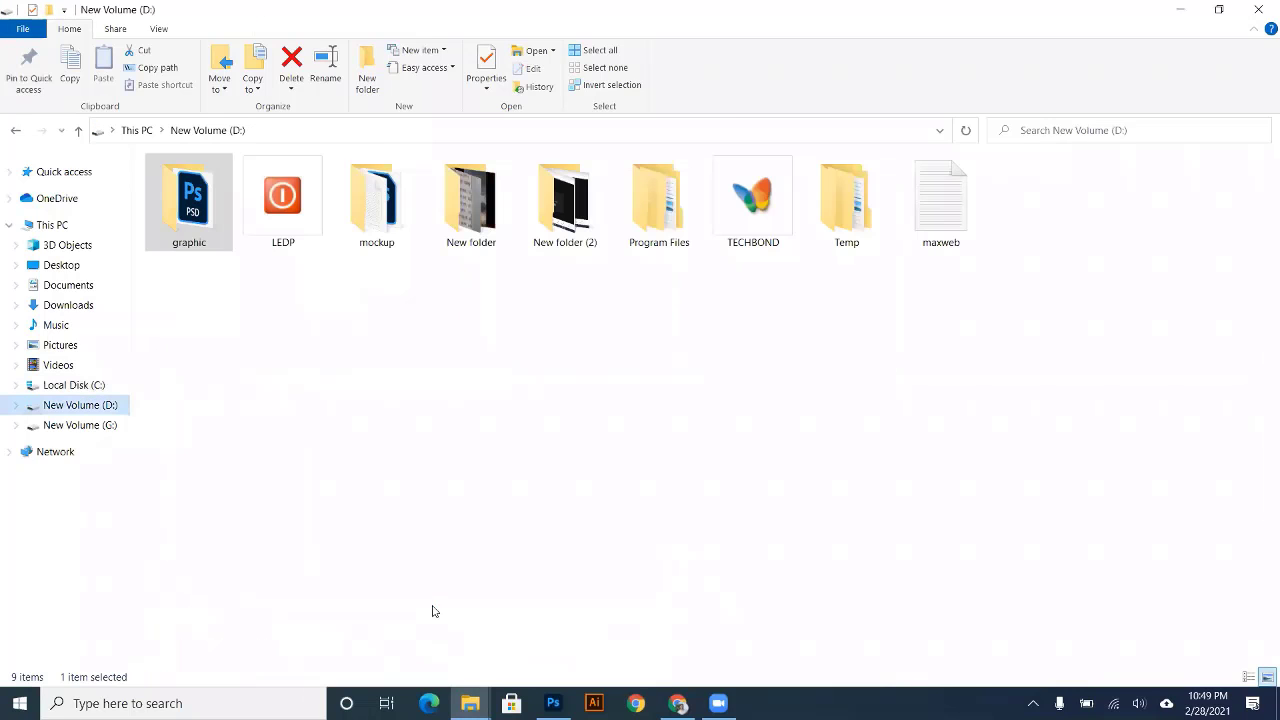
left_click(75, 304)
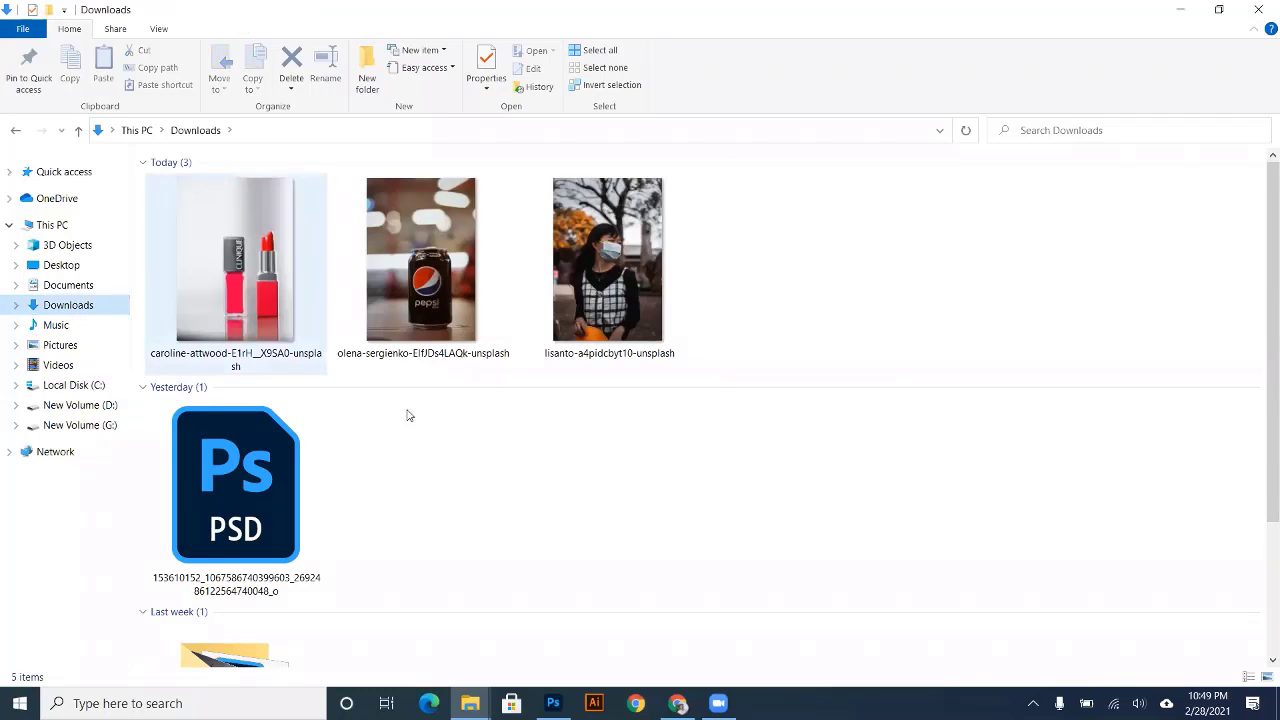
scroll(437, 428, "down", 3)
scroll(437, 428, "up", 3)
scroll(437, 428, "down", 3)
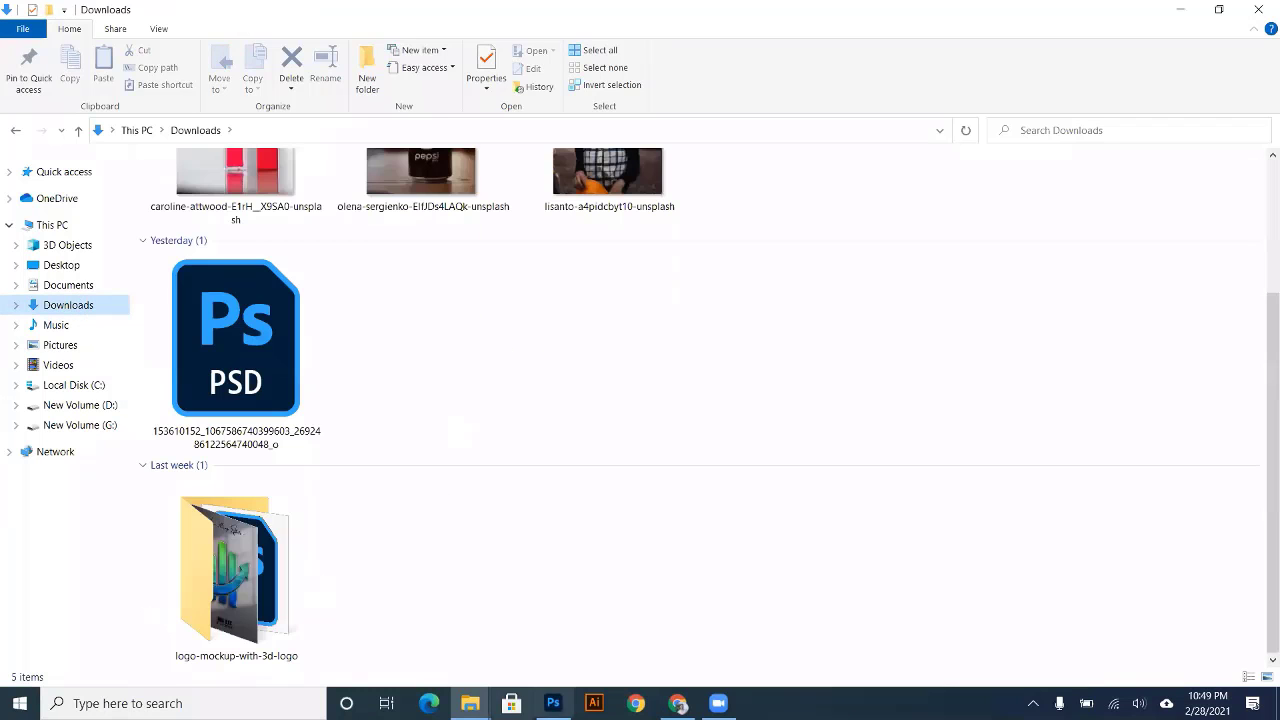
- Switch to Chrome and save the "dušek design" signage image to the Downloads folder as a JPEG
left_click(552, 703)
left_click(678, 703)
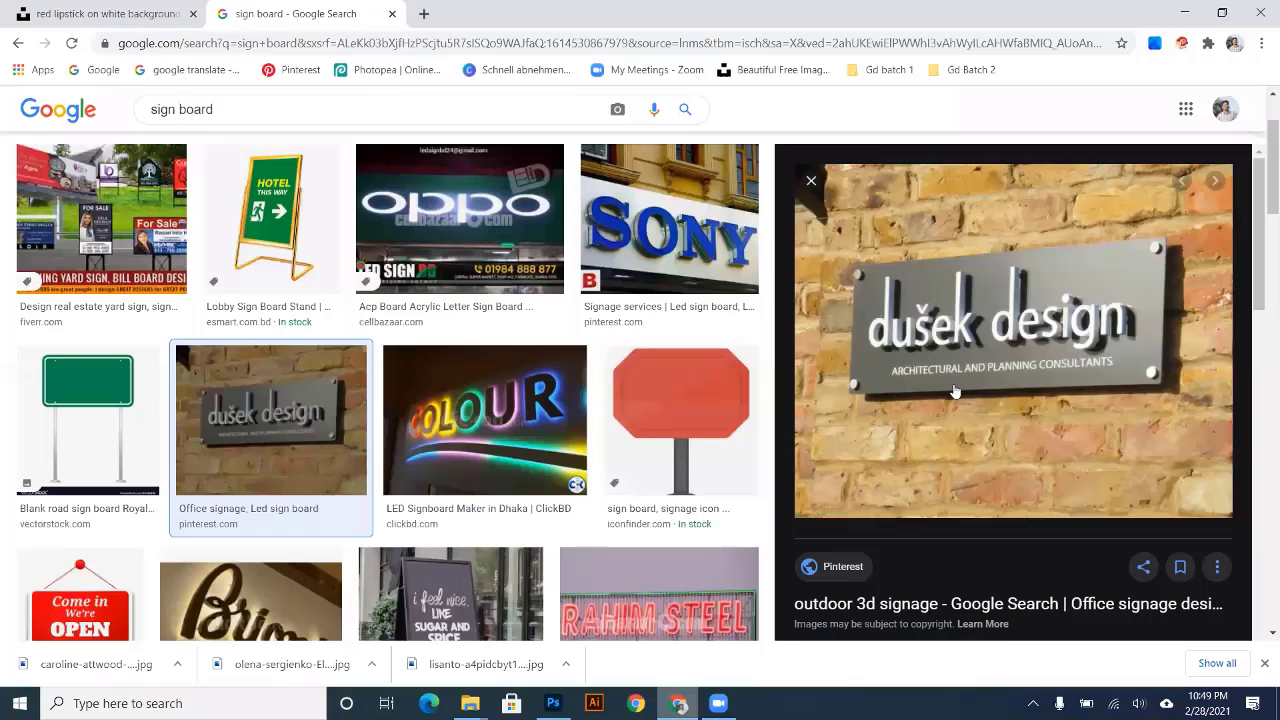
right_click(1018, 342)
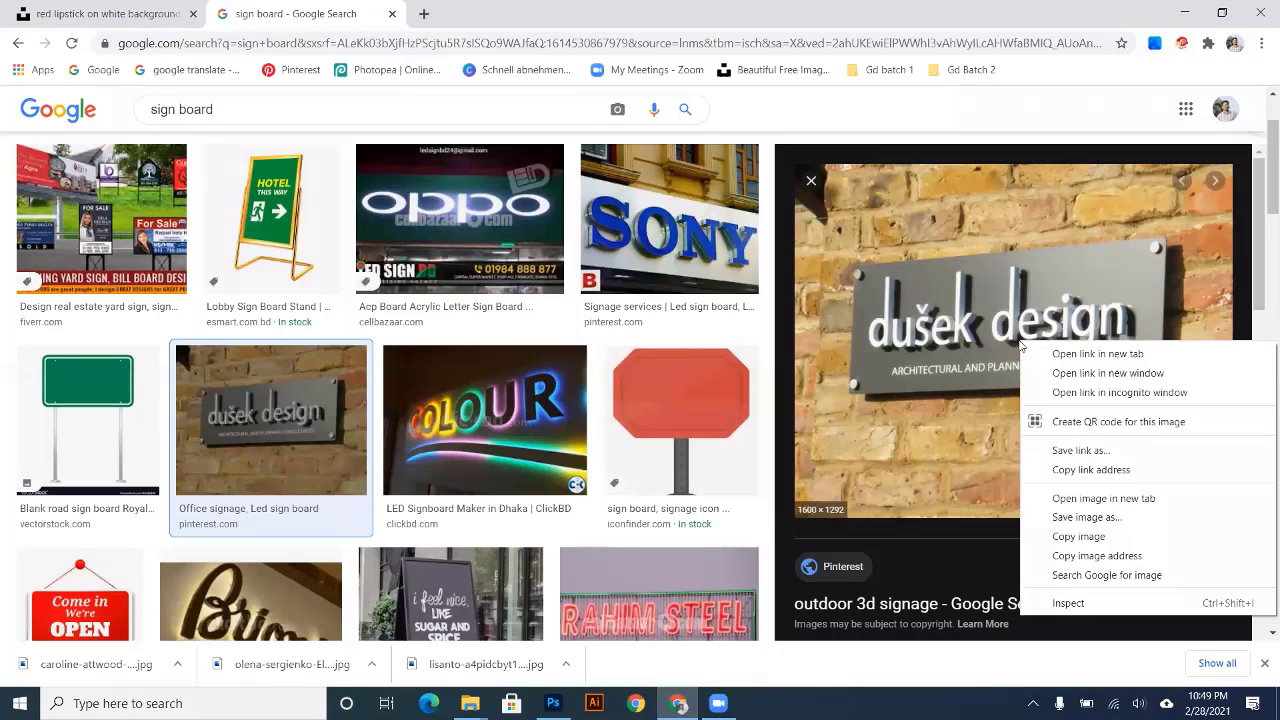
left_click(1037, 515)
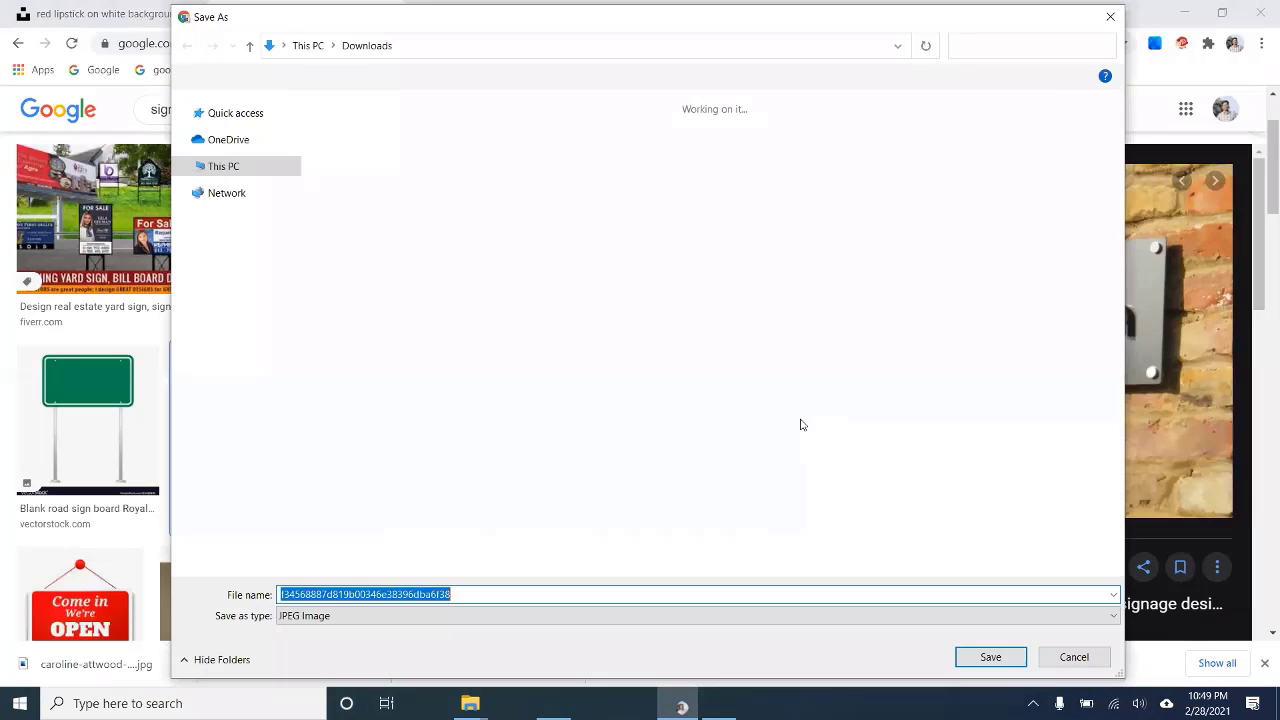
left_click(979, 656)
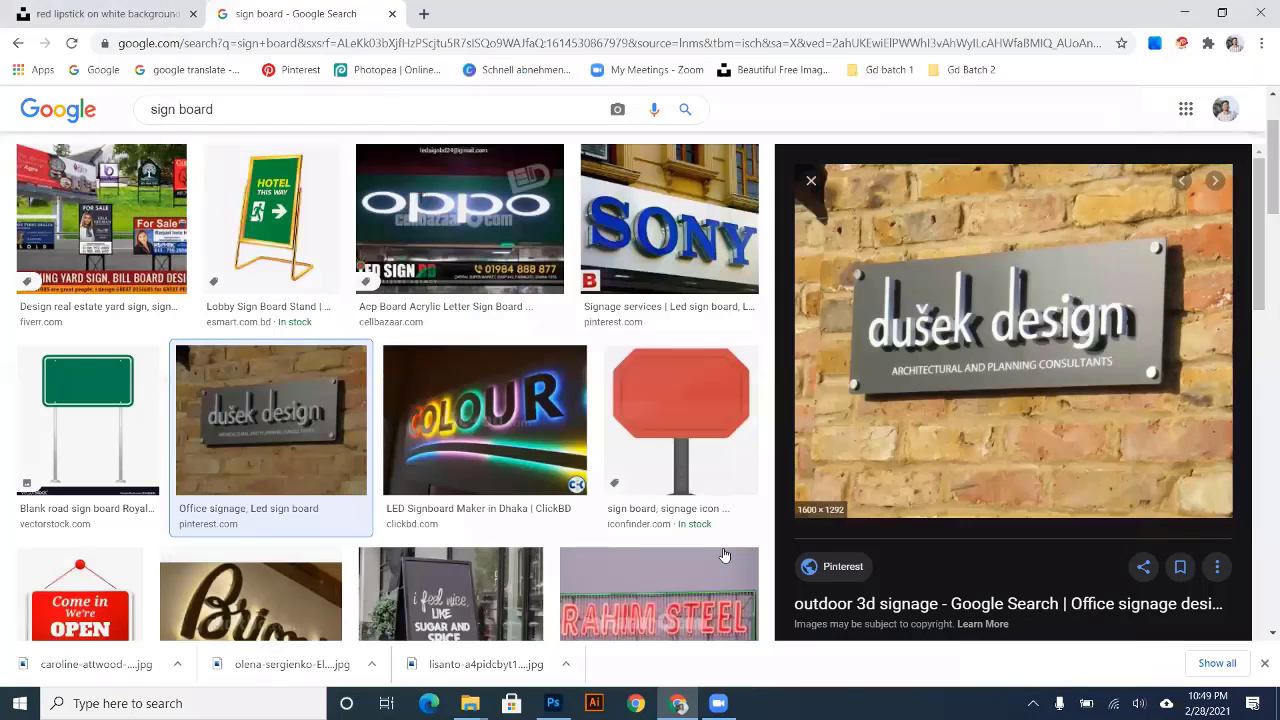
- Open the saved "dušek design" image from the Downloads folder as its own document in Photoshop
left_click(470, 703)
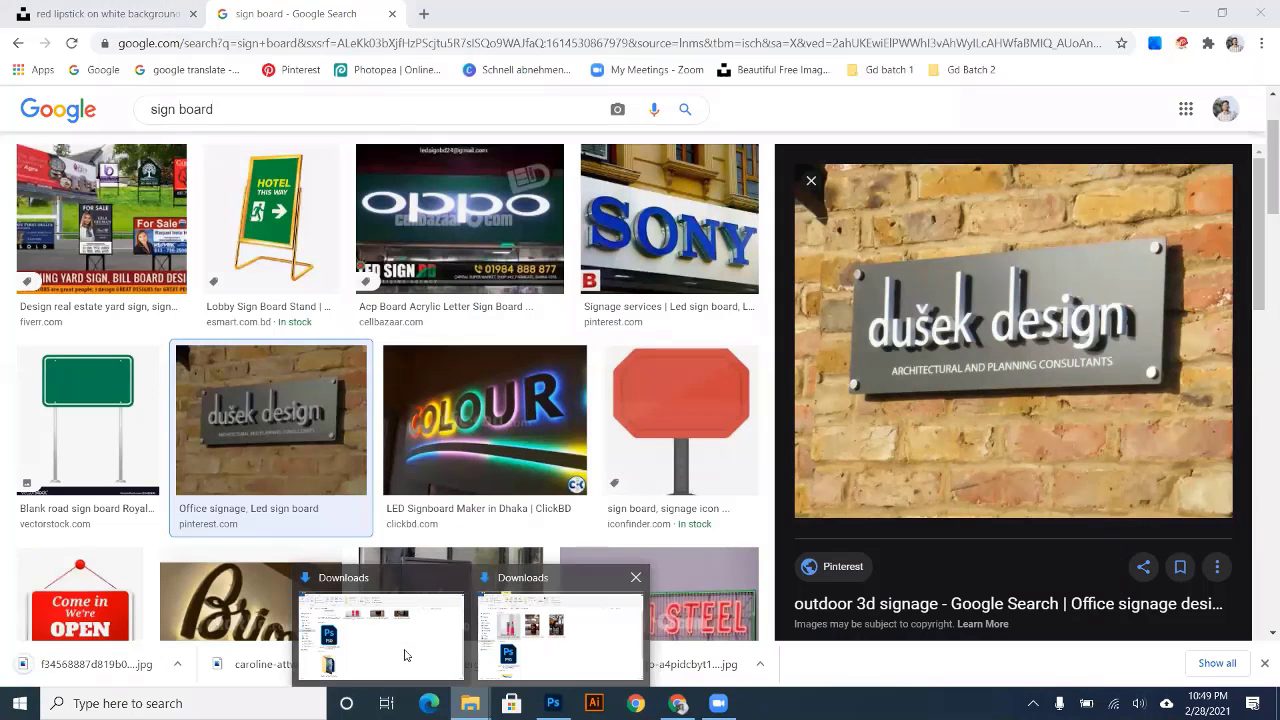
left_click(405, 655)
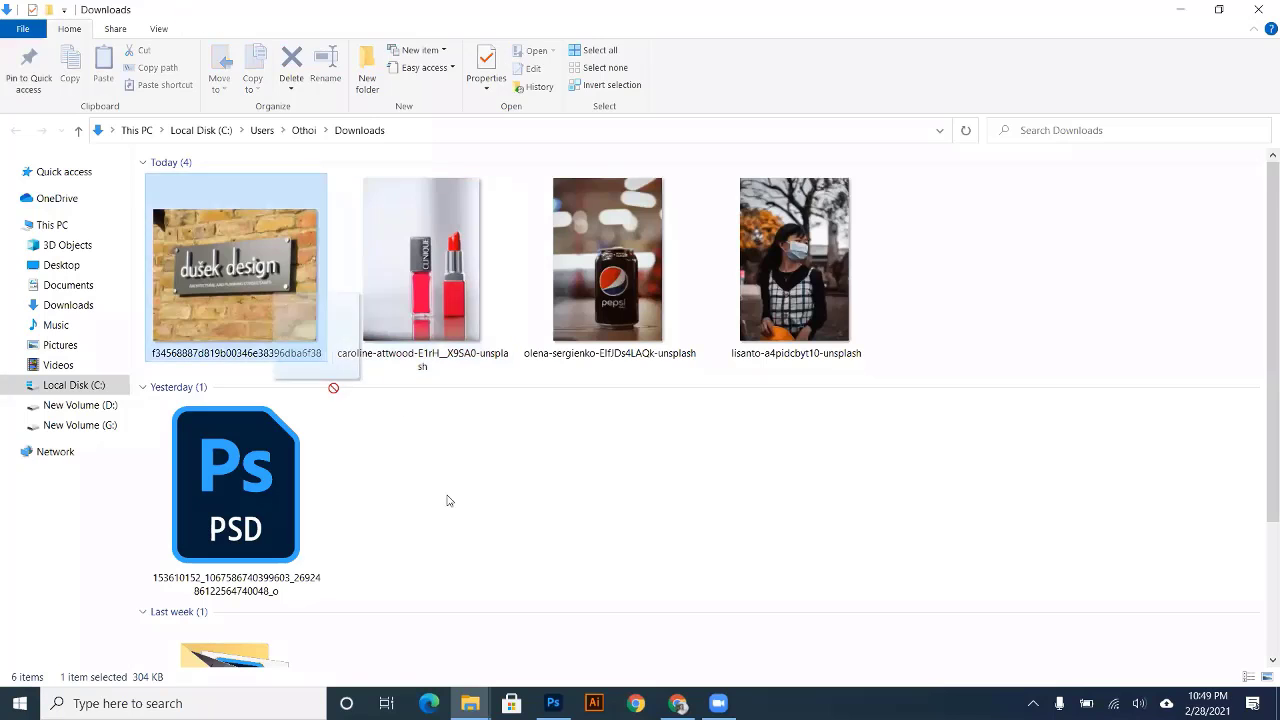
left_click_drag(576, 695, 586, 230)
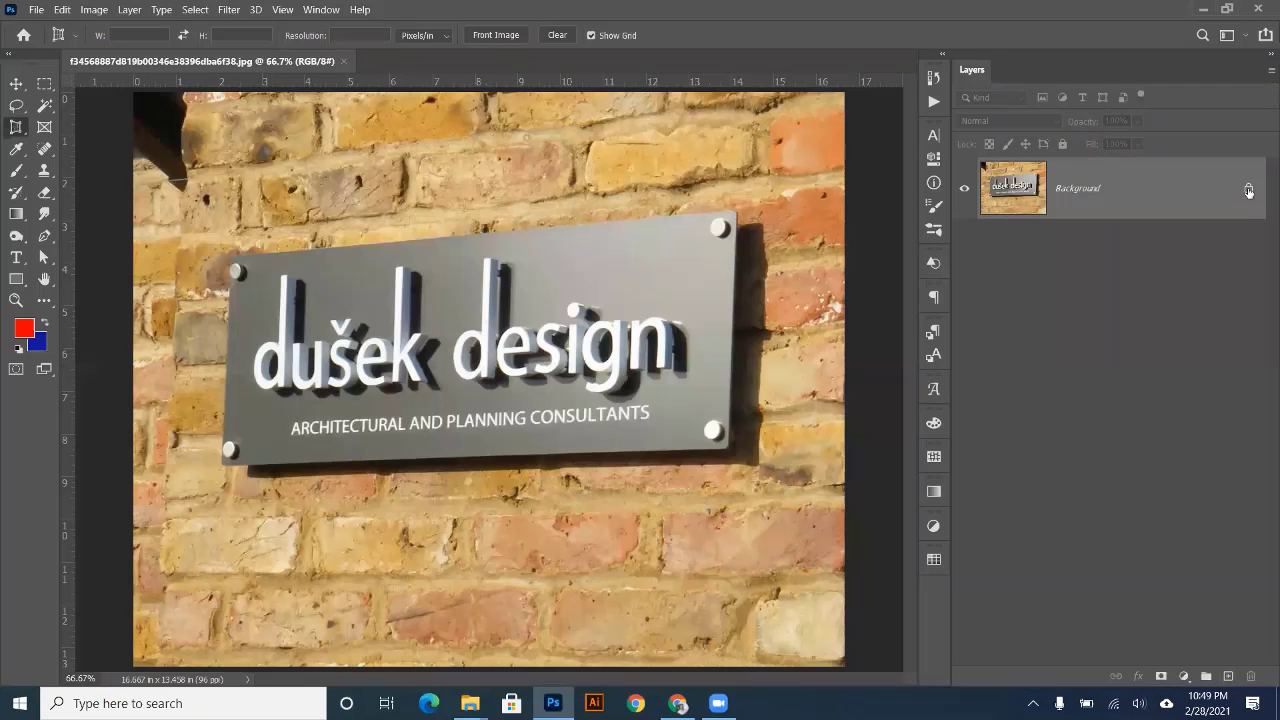
- Unlock the Background layer, duplicate it, and hide the original beneath the copy
left_click(1248, 191)
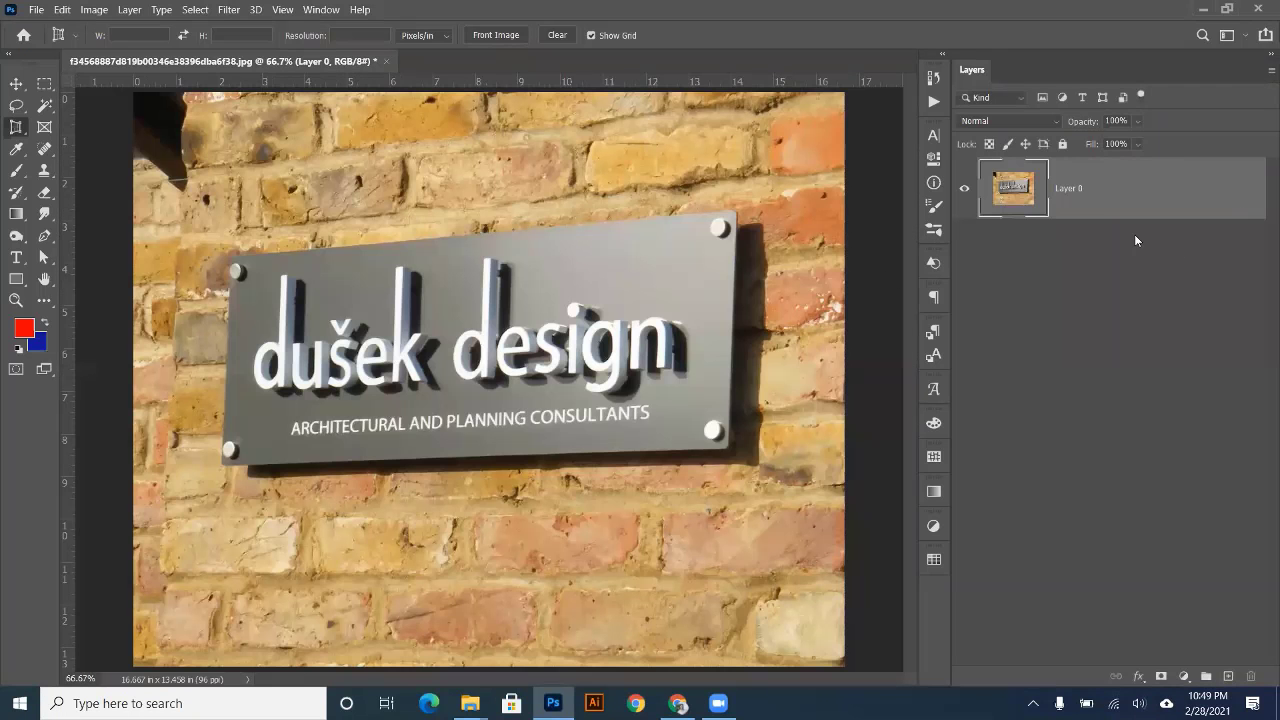
key("ctrl+j")
left_click(964, 250)
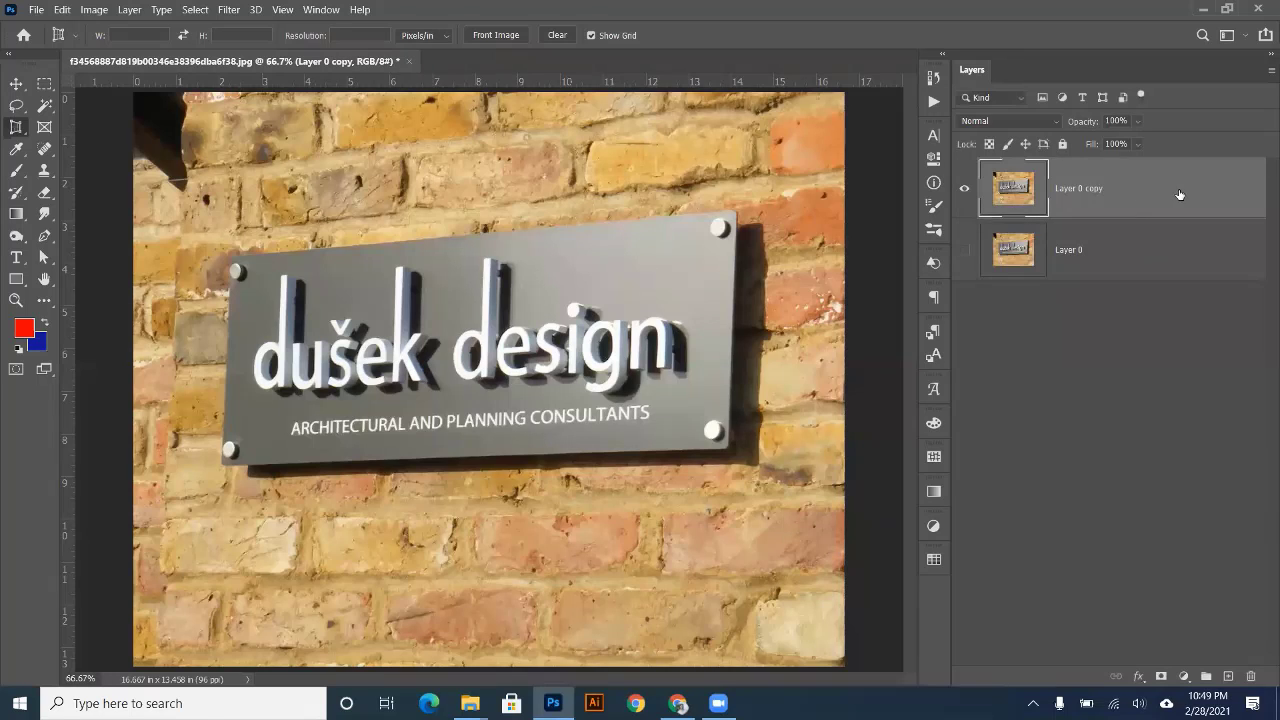
- Place the four perspective crop corners around the angled "dušek design" sign, starting at its upper-left corner
left_click(230, 252)
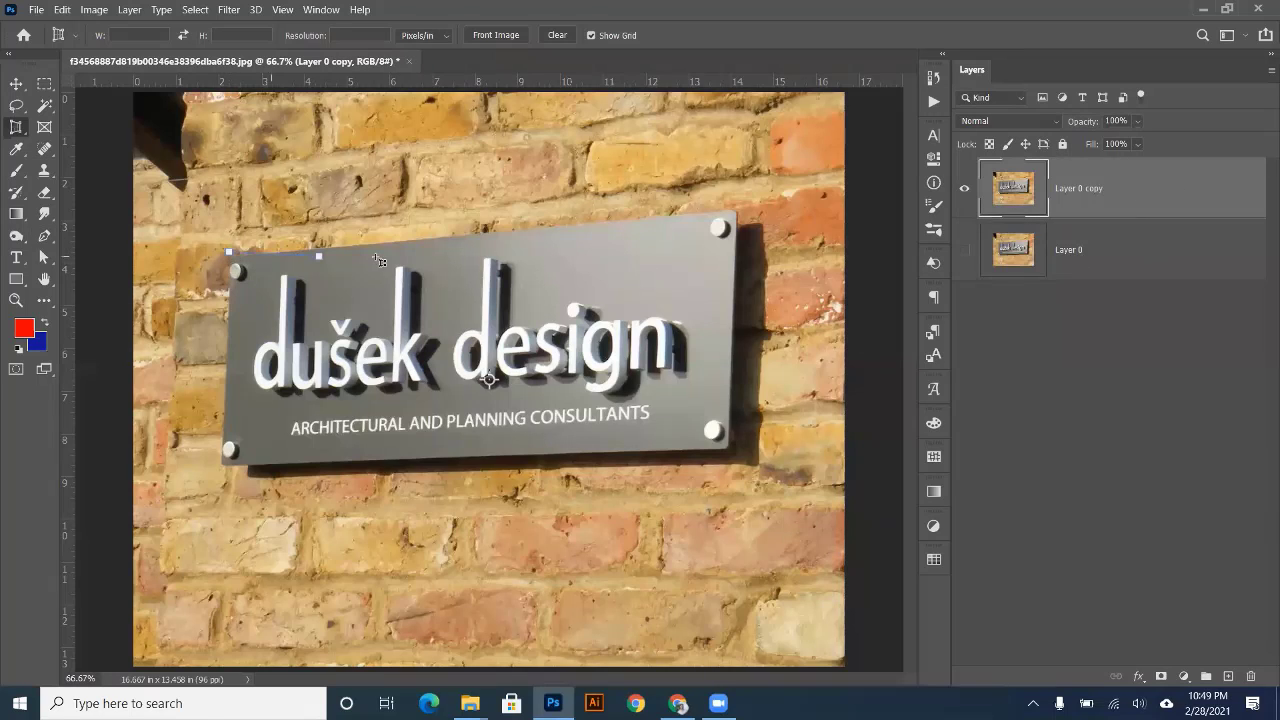
left_click(740, 210)
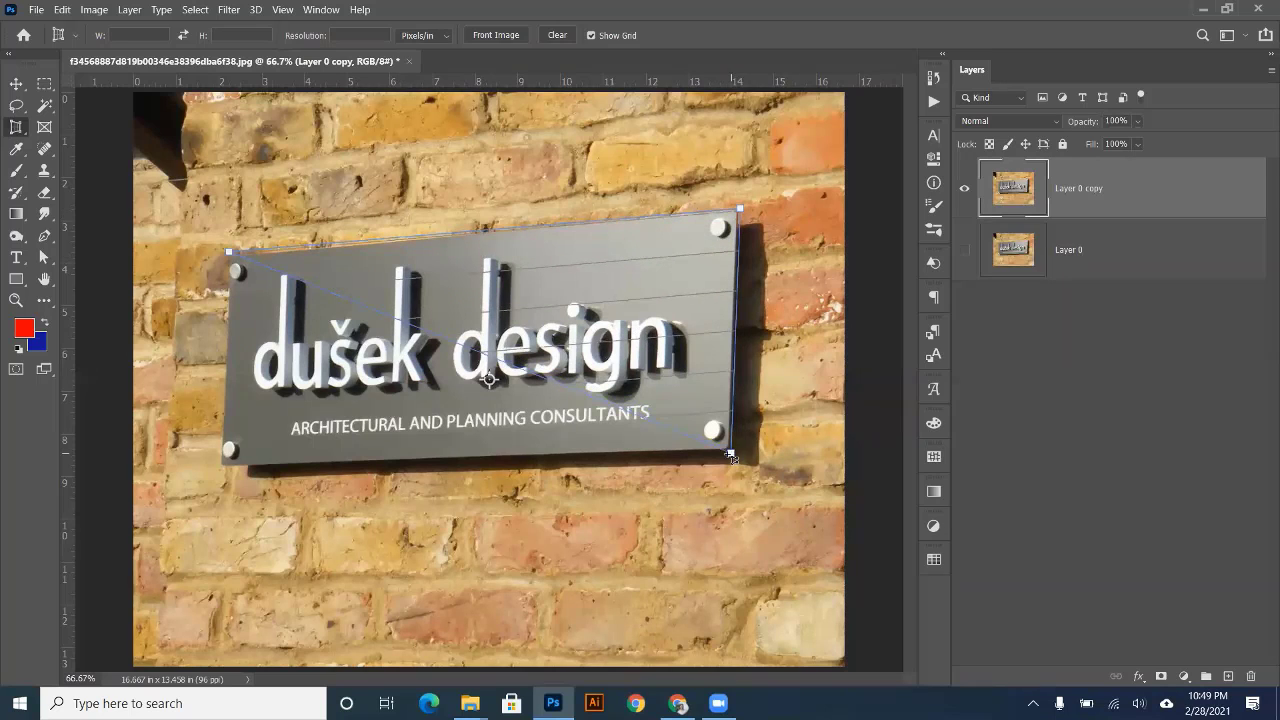
left_click(731, 455)
left_click(220, 466)
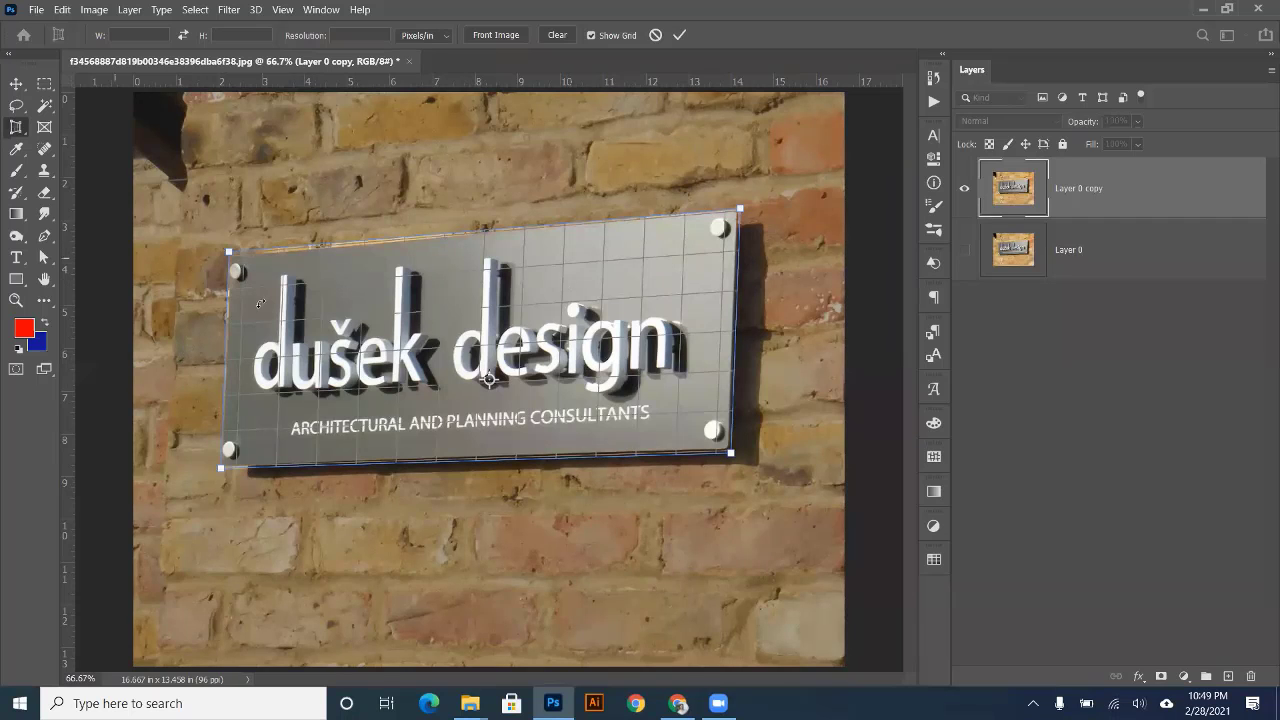
- Align the upper-left and upper-right perspective crop corners precisely with the edges of the "dušek design" sign
scroll(207, 237, "up", 4)
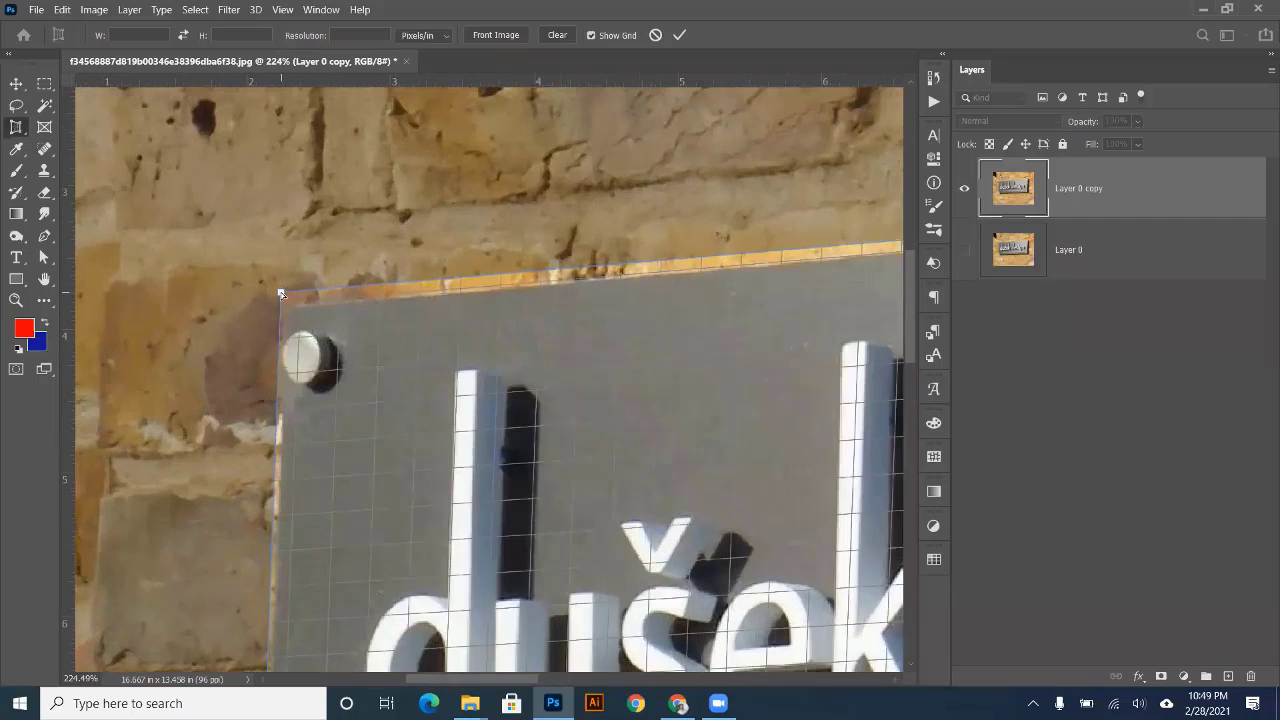
scroll(220, 300, "down", 4)
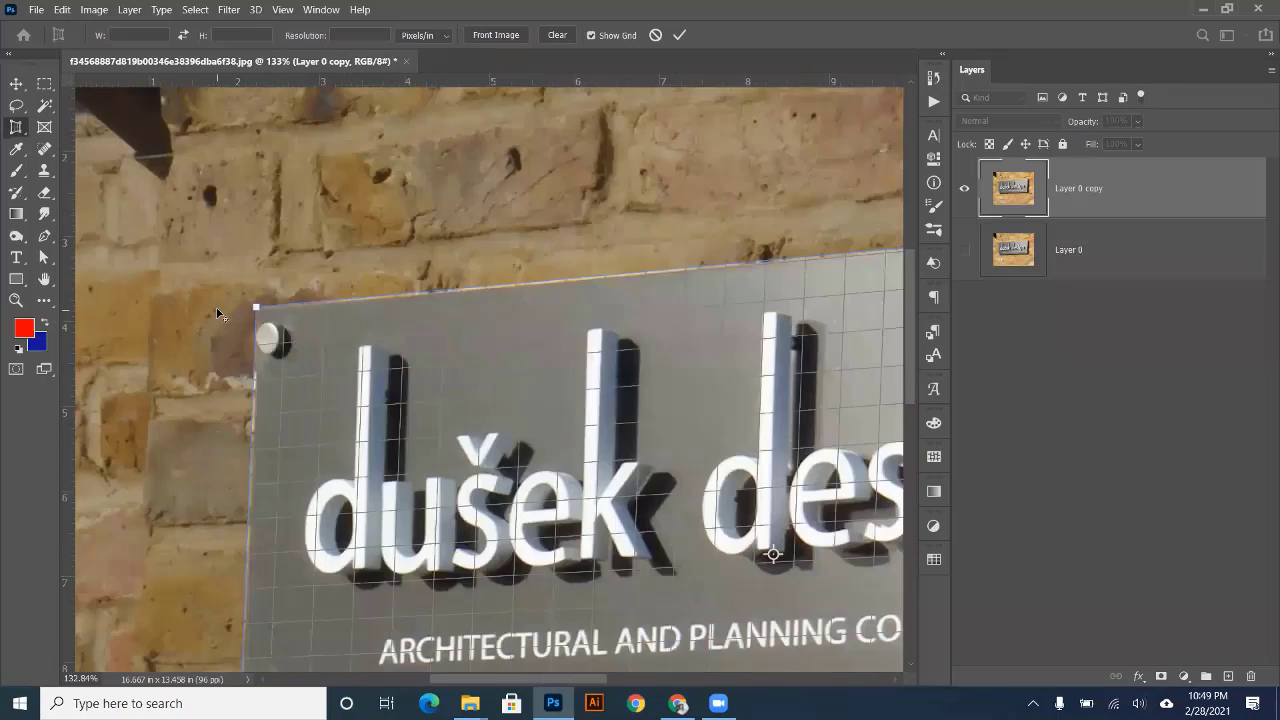
scroll(733, 213, "up", 4)
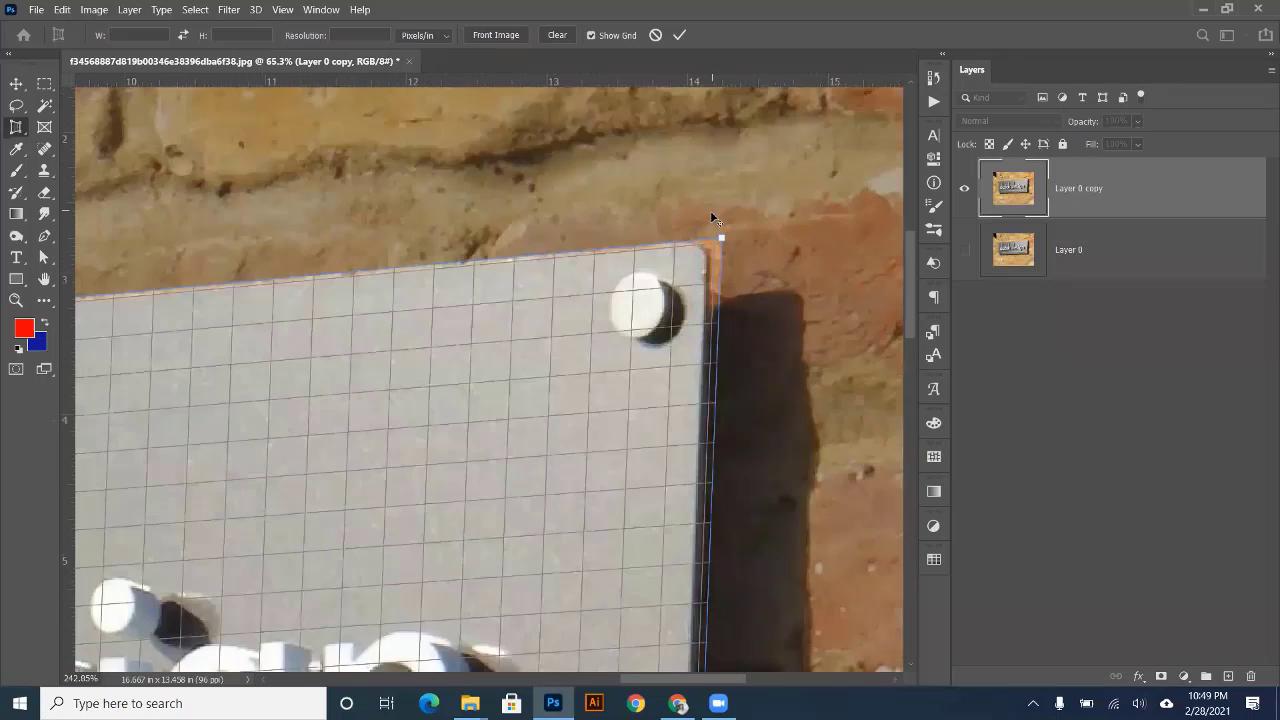
left_click_drag(723, 244, 708, 246)
scroll(733, 291, "down", 4)
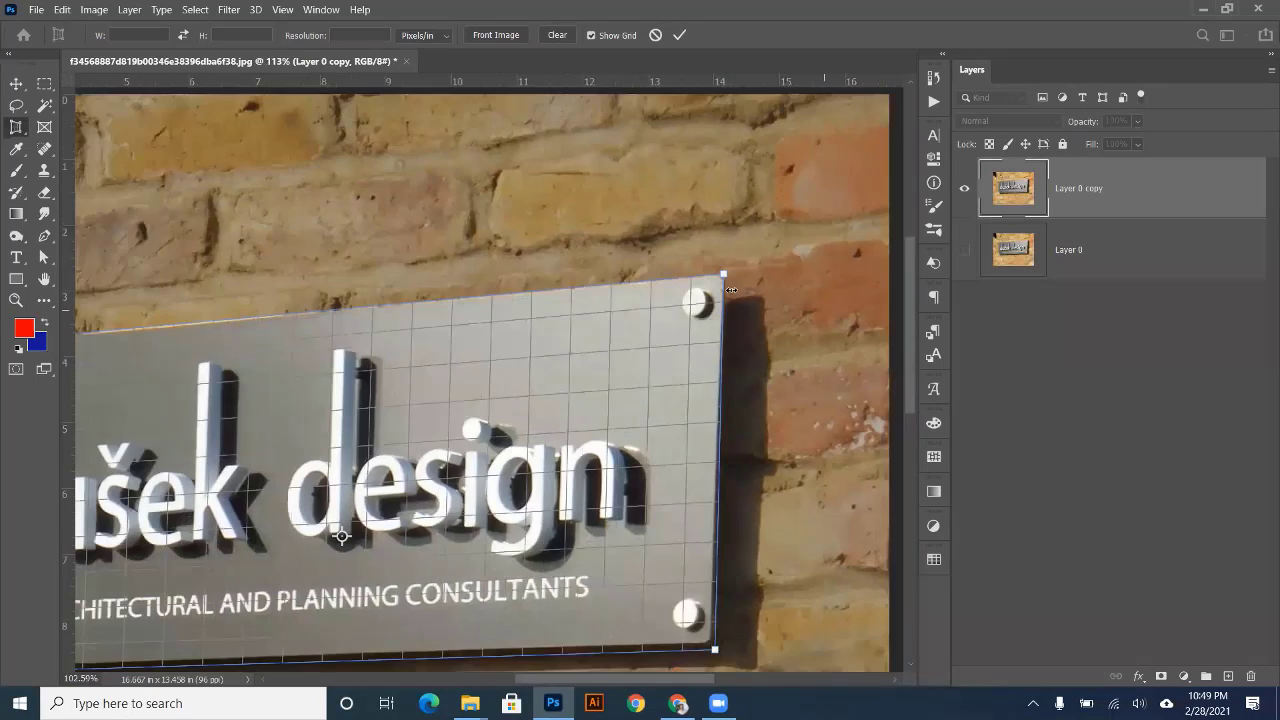
- Align the lower-right and lower-left perspective crop corners precisely with the sign's edges
scroll(731, 290, "down", 2)
scroll(719, 543, "up", 4)
left_click_drag(719, 543, 713, 532)
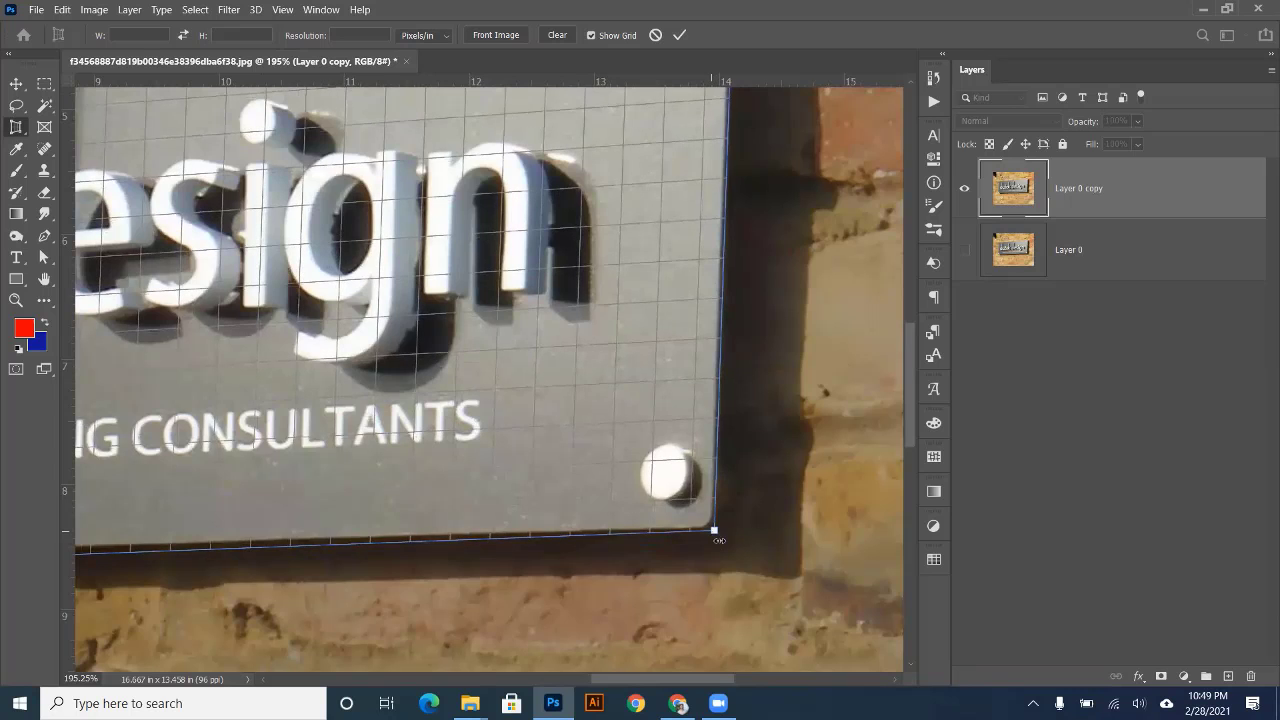
scroll(719, 540, "down", 4)
scroll(190, 475, "up", 4)
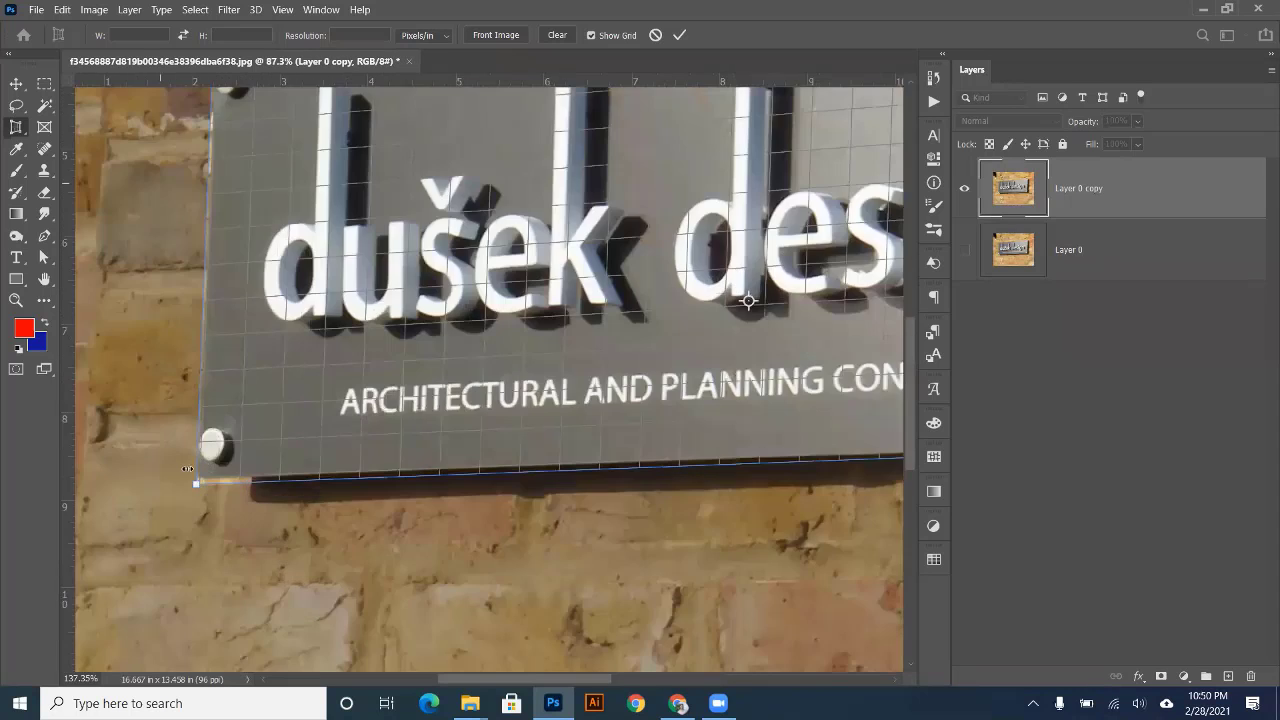
scroll(187, 468, "up", 3)
left_click_drag(202, 517, 206, 504)
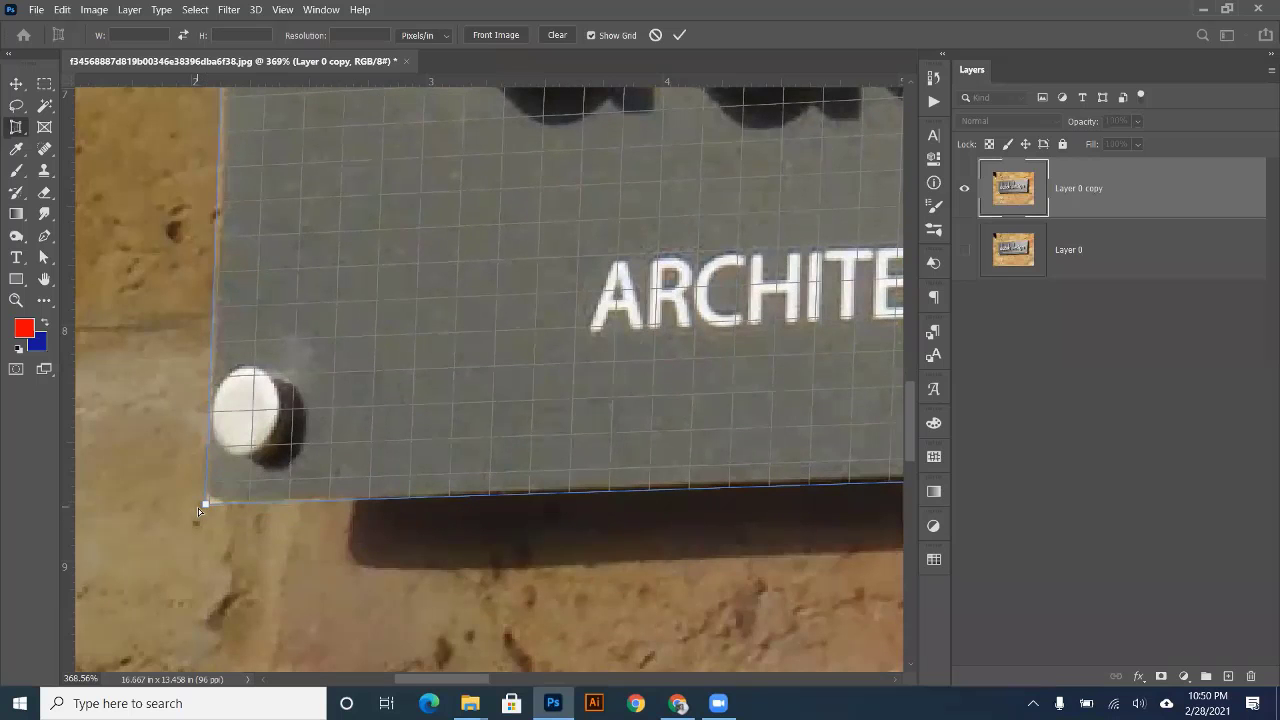
- Apply the perspective crop to straighten the sign and fit the whole result in view
scroll(198, 508, "down", 8)
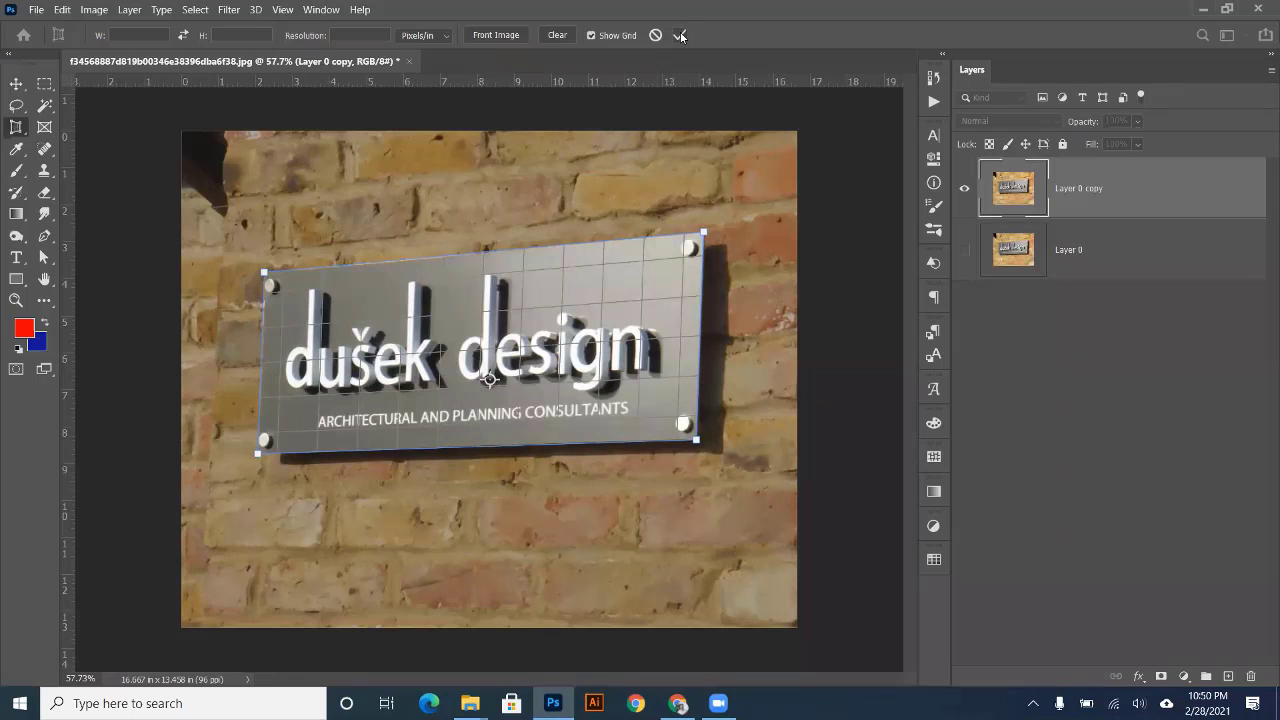
left_click(680, 36)
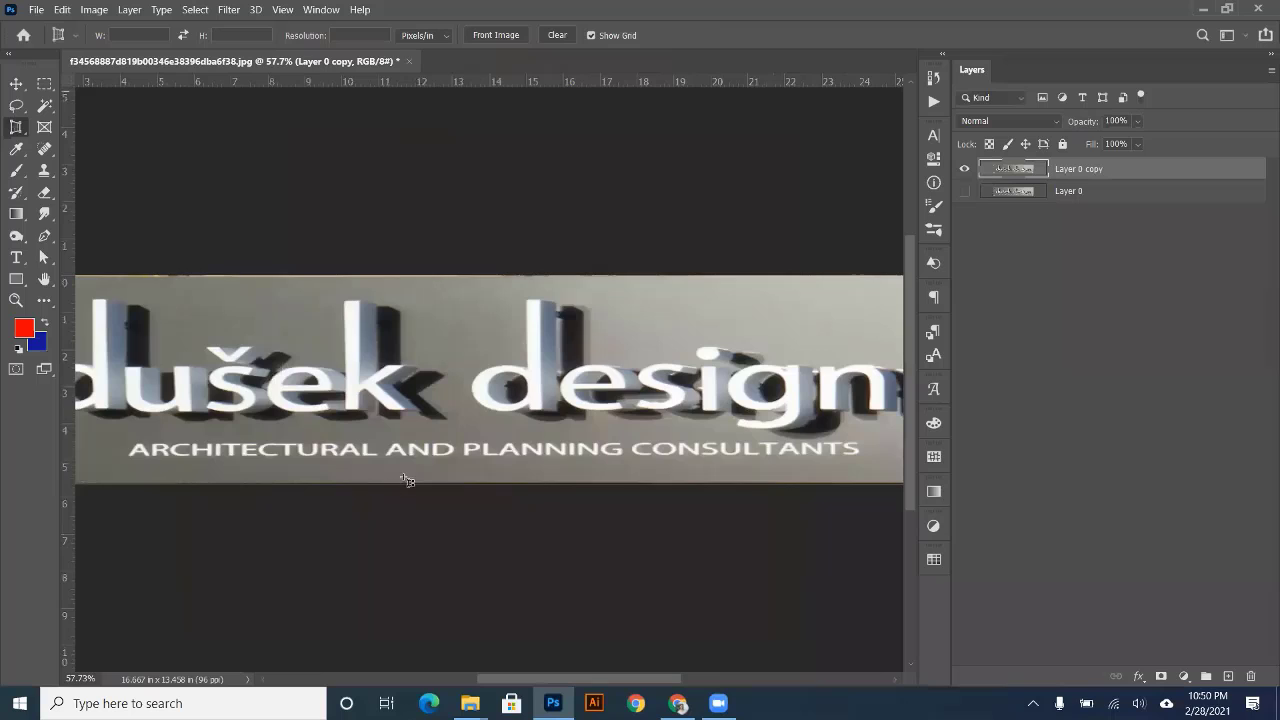
key("ctrl+0")
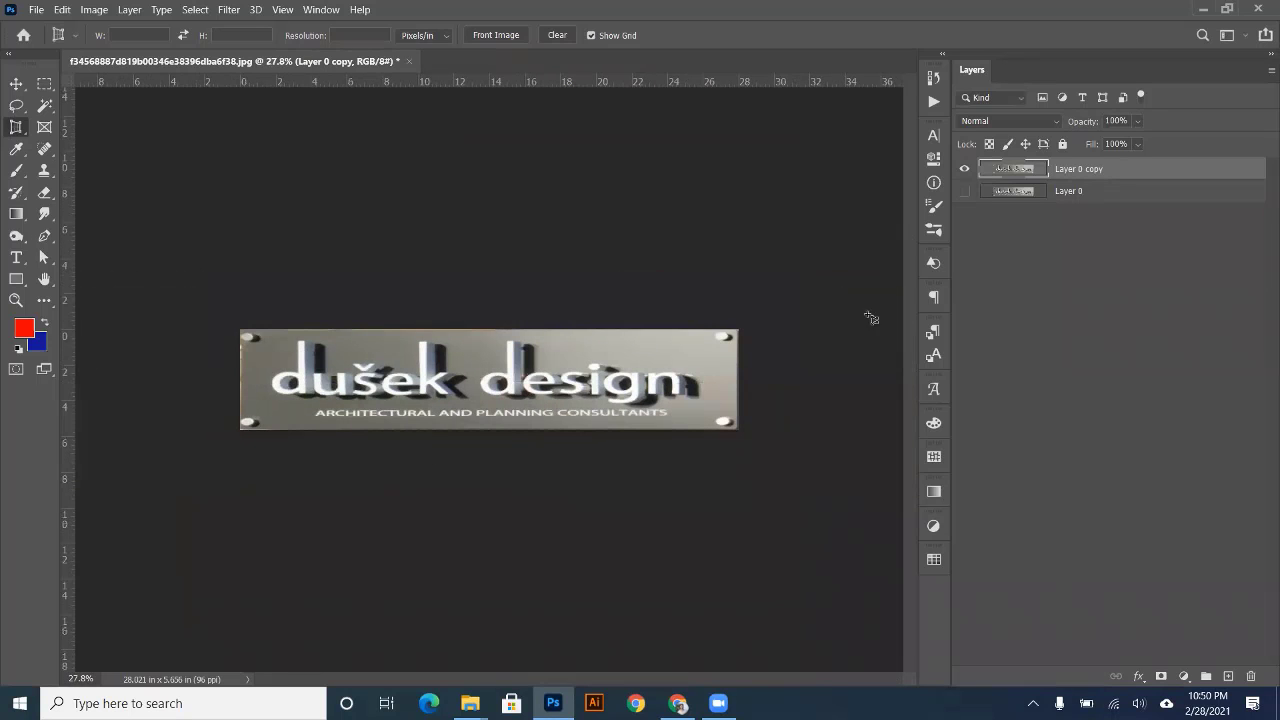
- Create a new blank white document measuring 22.222 by 17.944 inches at 72 ppi
left_click(35, 9)
left_click(44, 26)
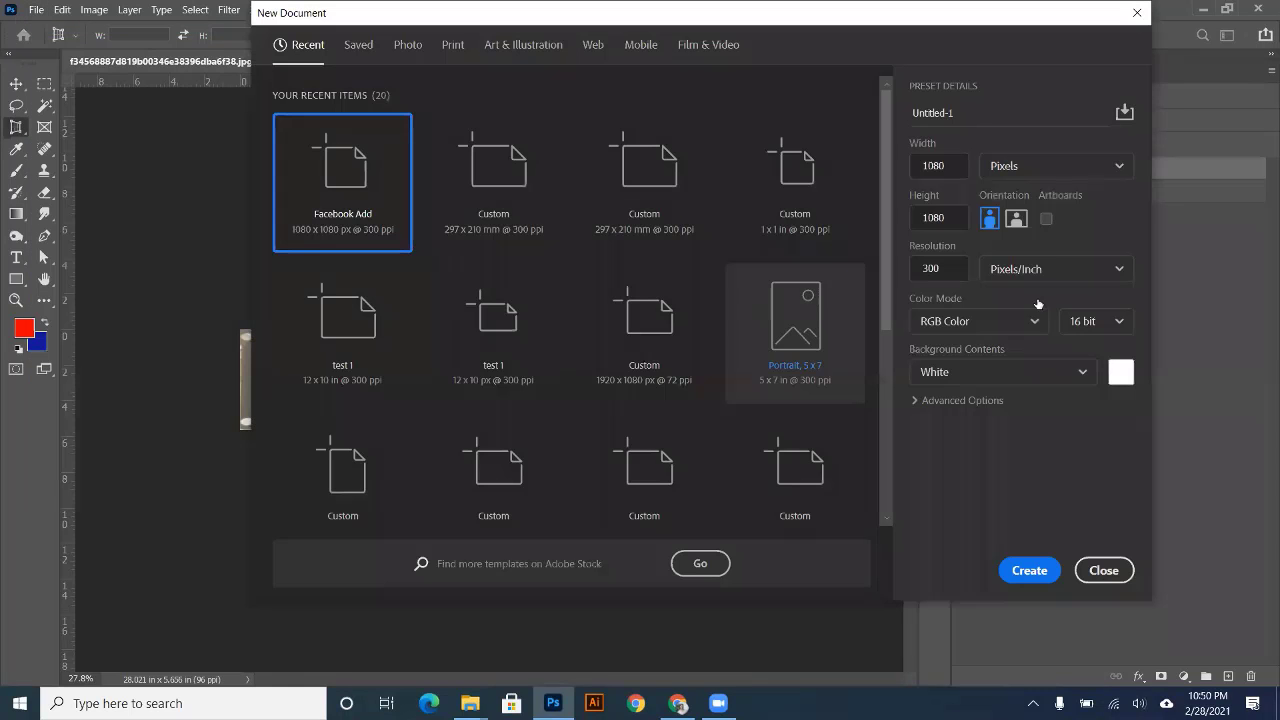
left_click(1027, 571)
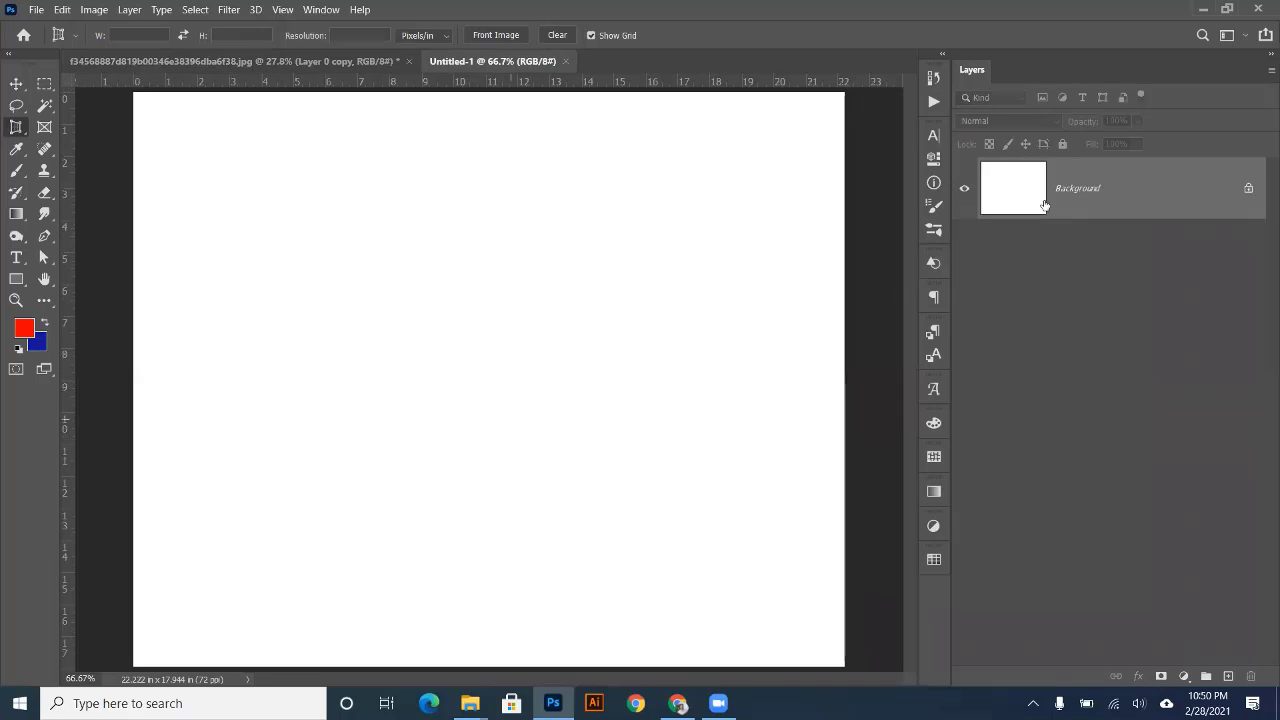
- Copy the straightened sign layer from the cropped image into the new blank document
left_click(317, 60)
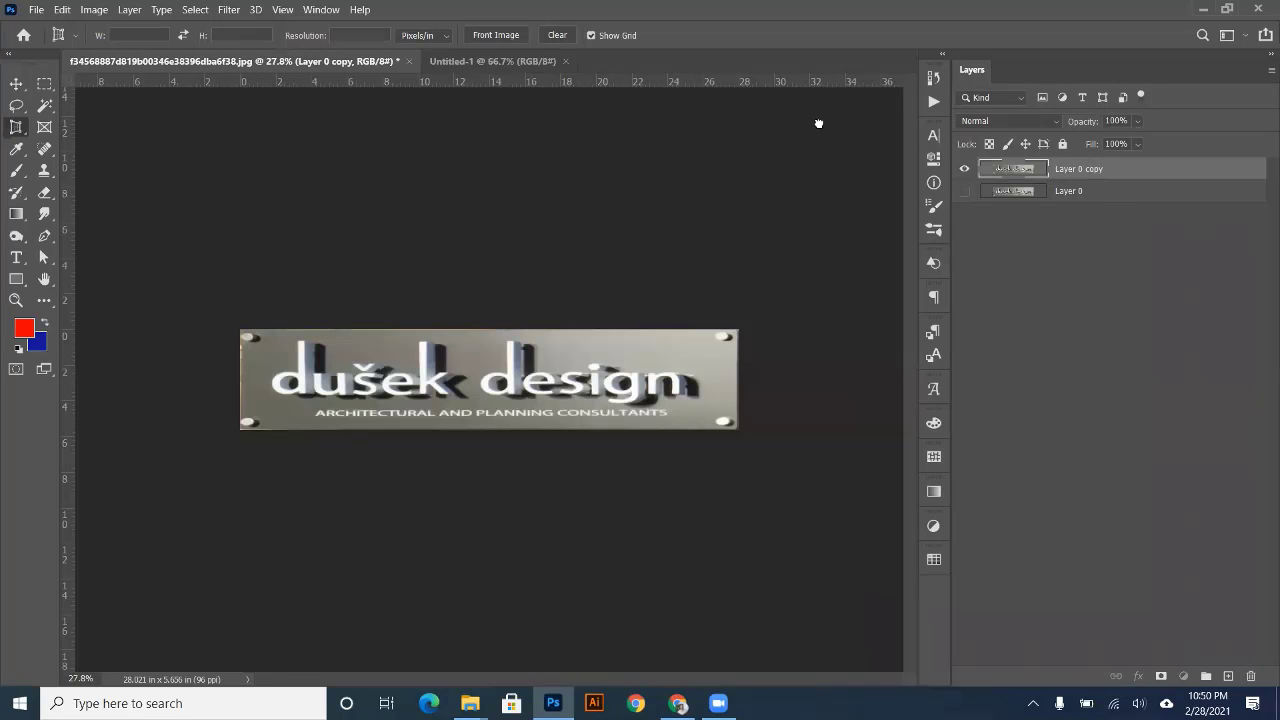
left_click_drag(818, 123, 522, 233)
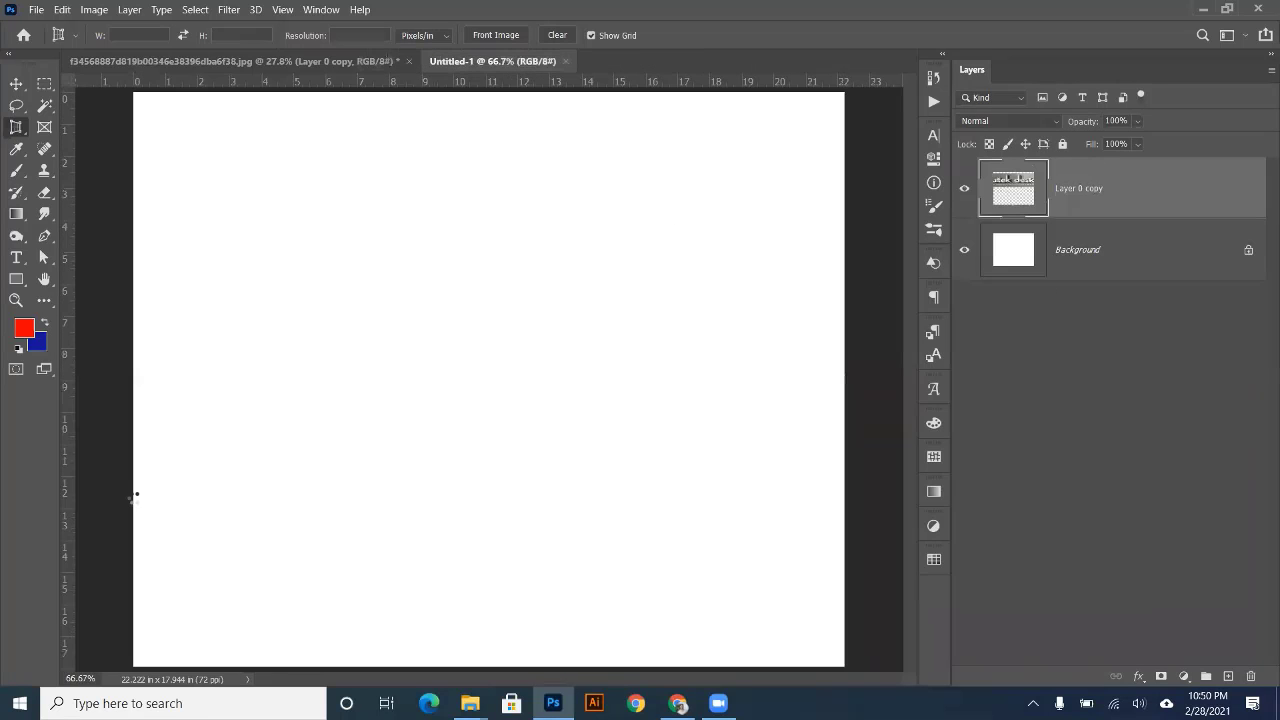
scroll(395, 424, "down", 4)
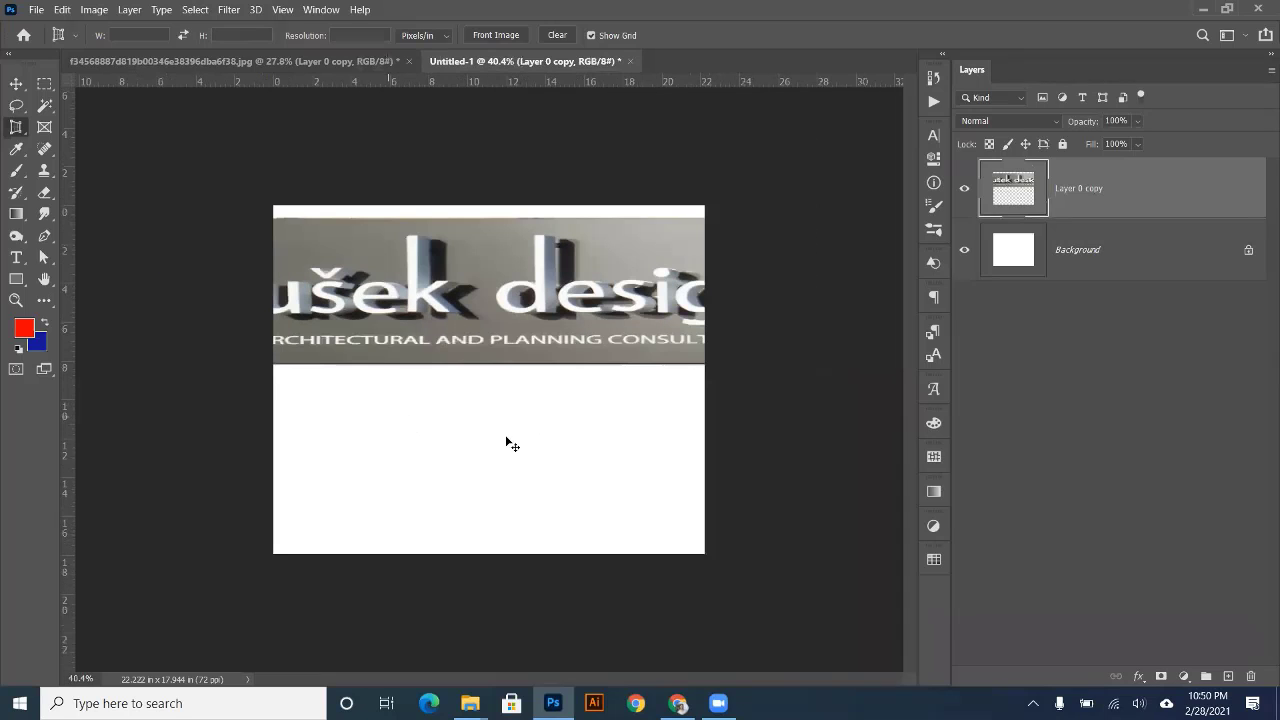
- Scale the sign layer proportionally to about 52% and center it horizontally near the top of the white canvas
key("ctrl+t")
left_click(14, 83)
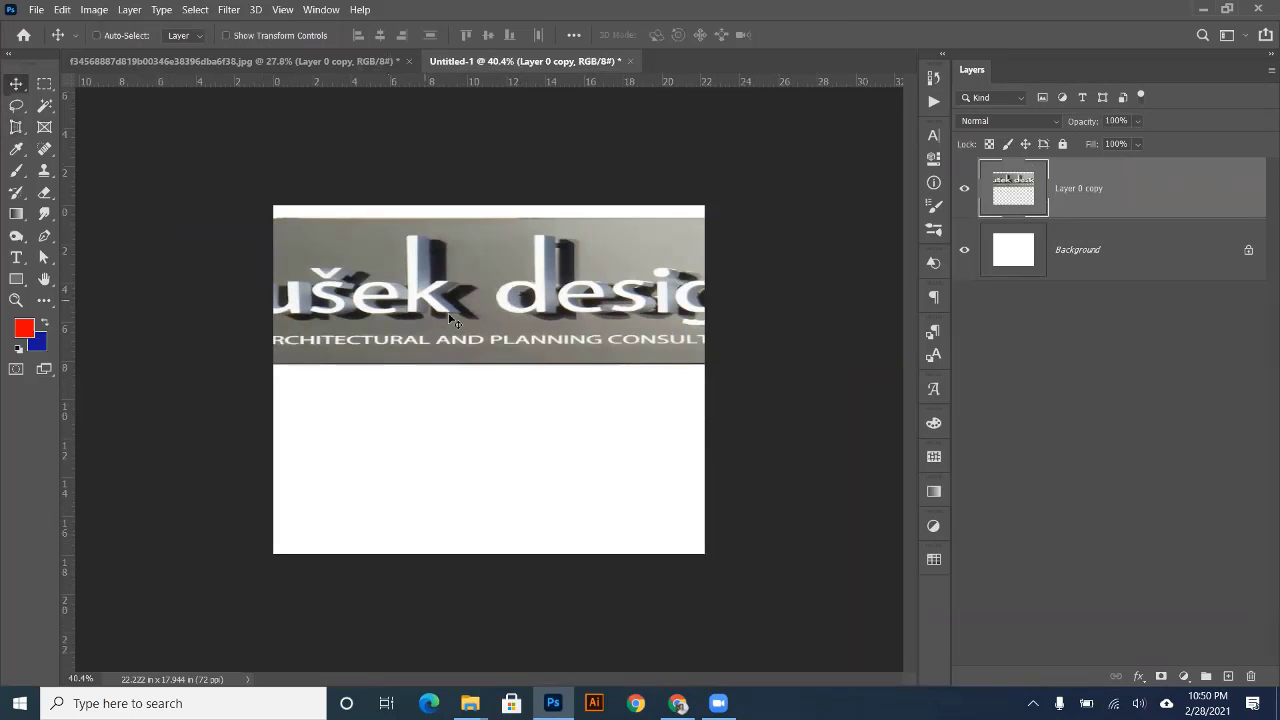
key("ctrl+t")
left_click_drag(869, 363, 698, 328)
left_click_drag(606, 305, 587, 293)
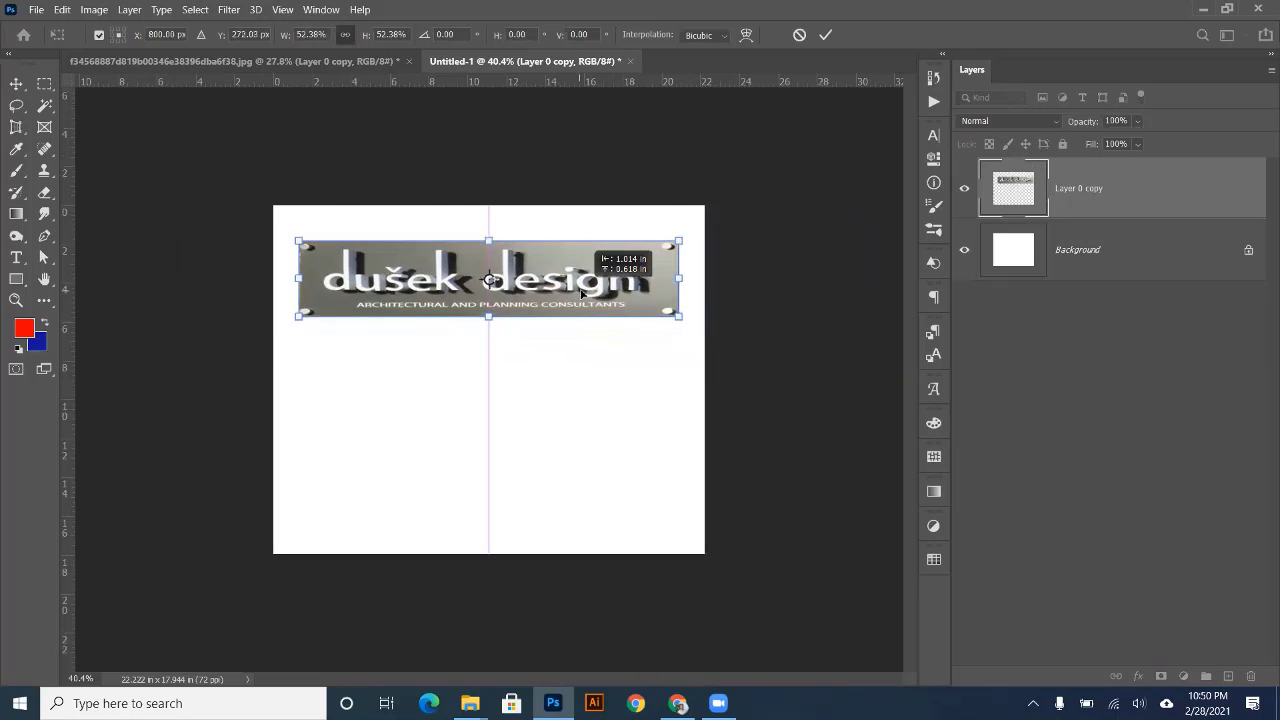
key("Return")
scroll(386, 400, "down", 2)
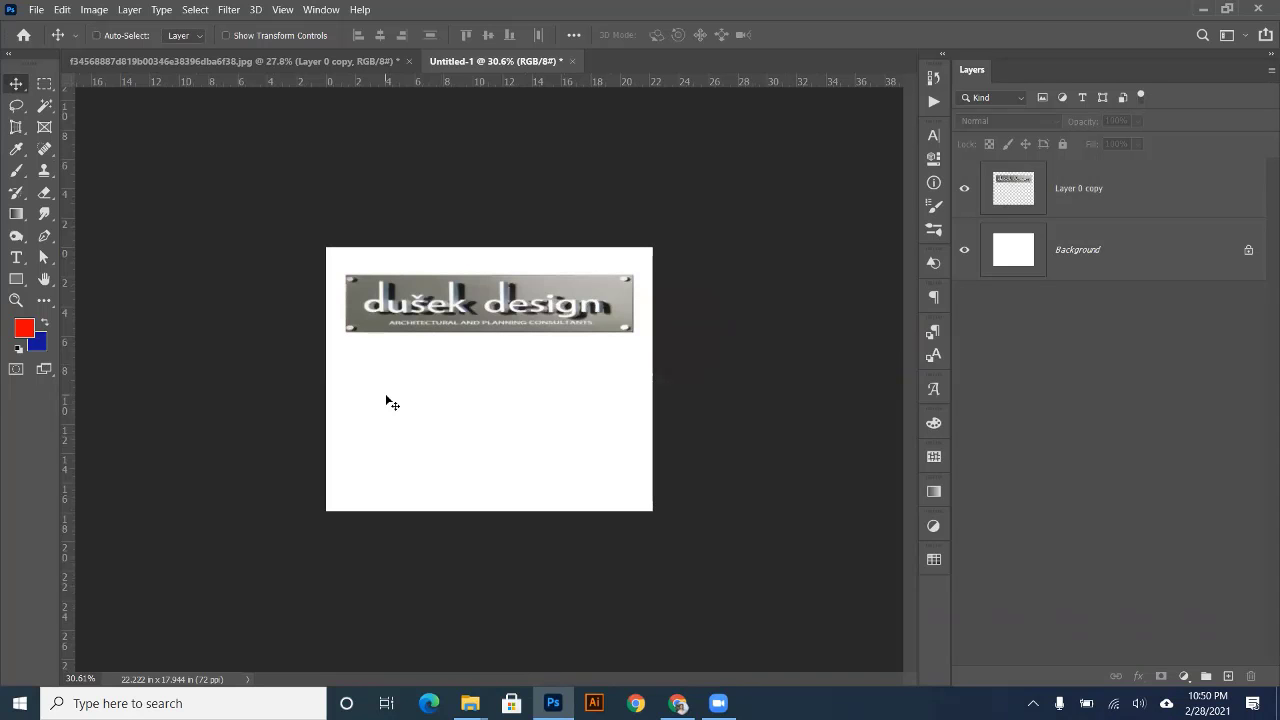
- Switch to Chrome and look through the sign board image results and related images for another angled sign example
left_click(678, 703)
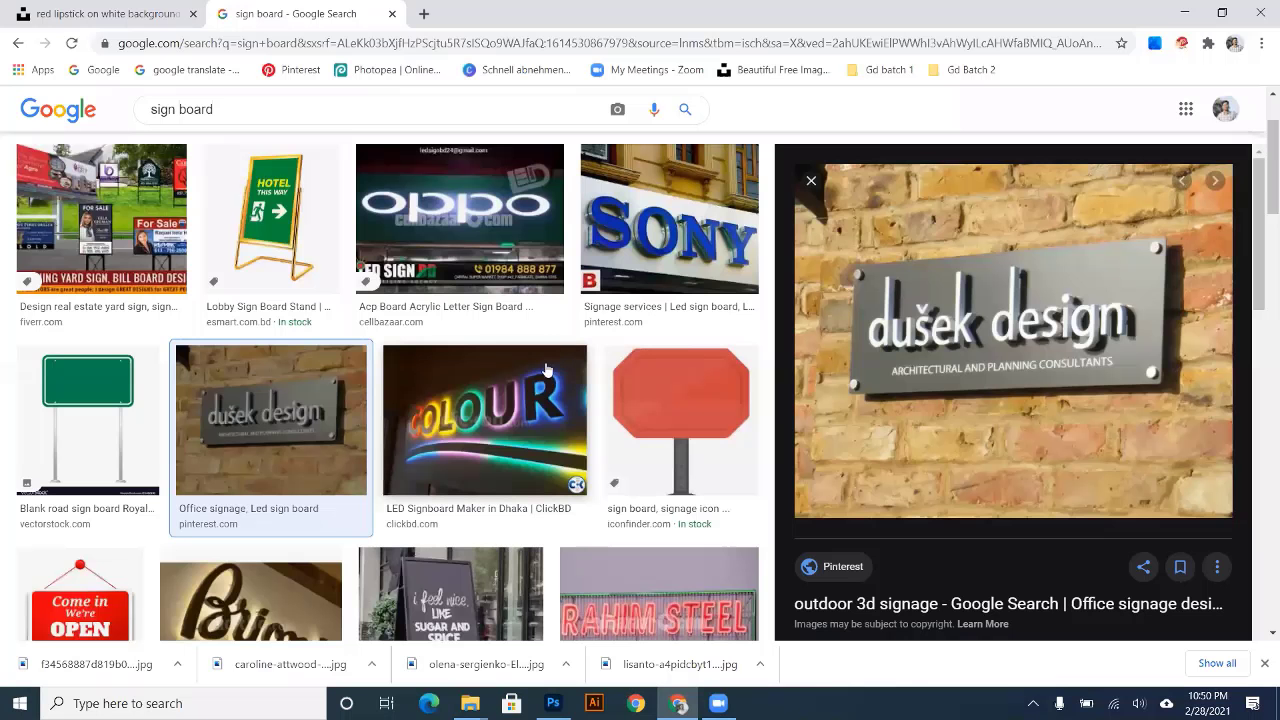
scroll(535, 392, "down", 4)
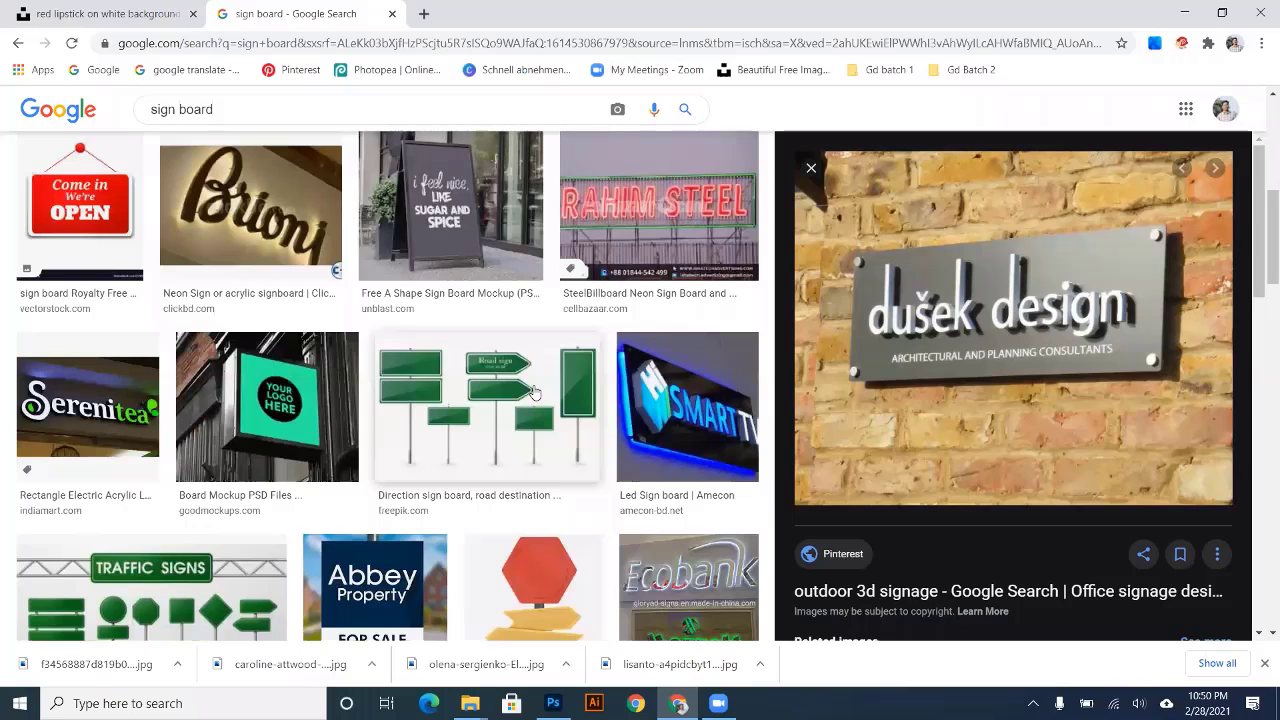
scroll(535, 392, "down", 4)
scroll(535, 392, "down", 5)
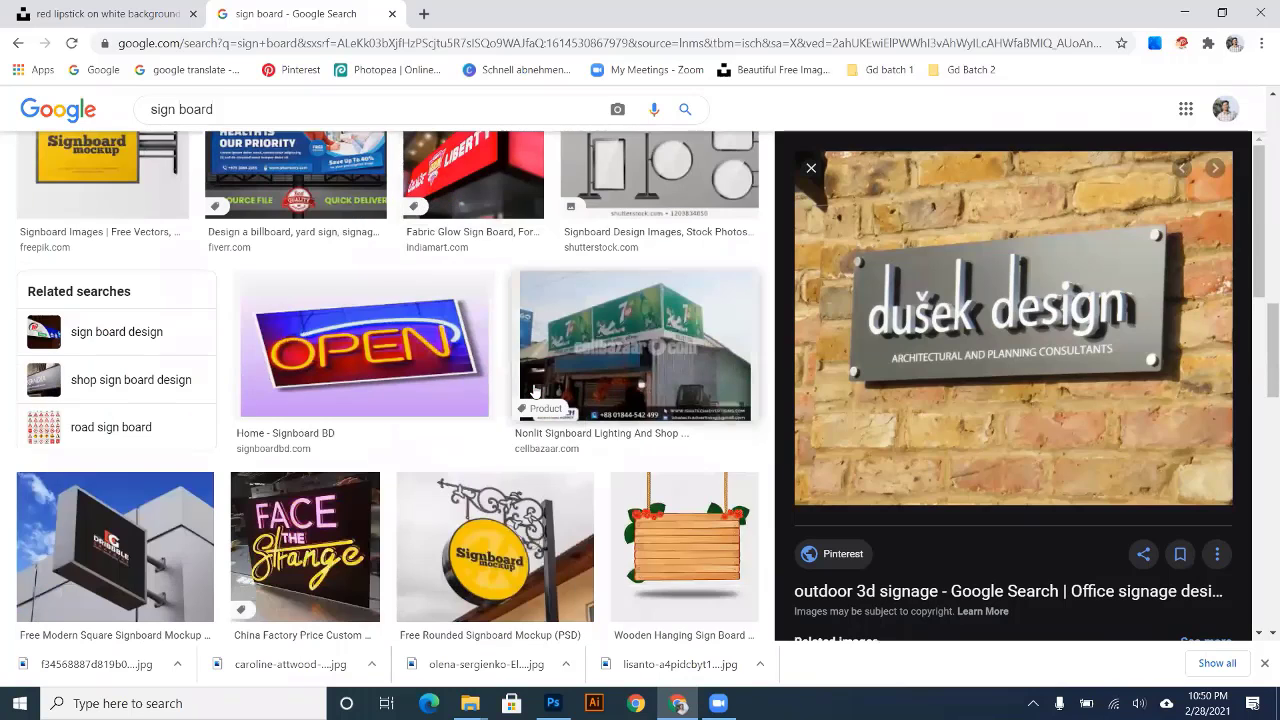
scroll(535, 392, "down", 8)
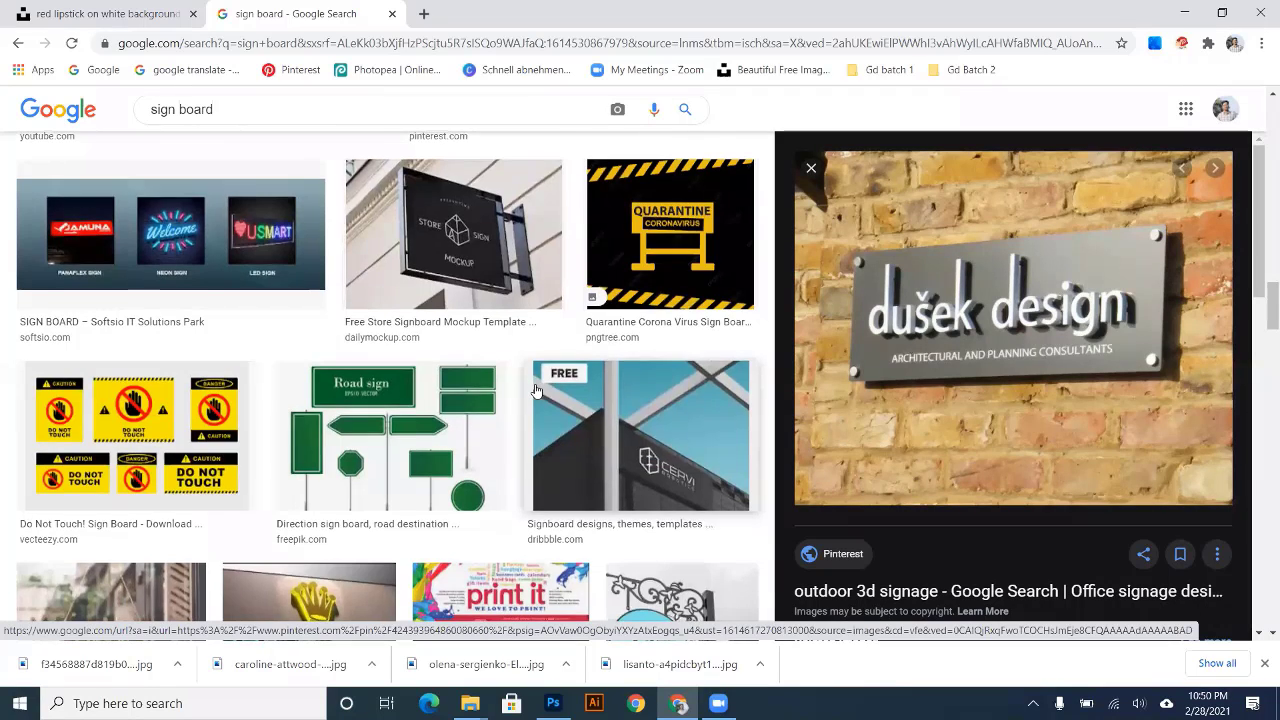
scroll(535, 392, "down", 5)
scroll(535, 390, "down", 3)
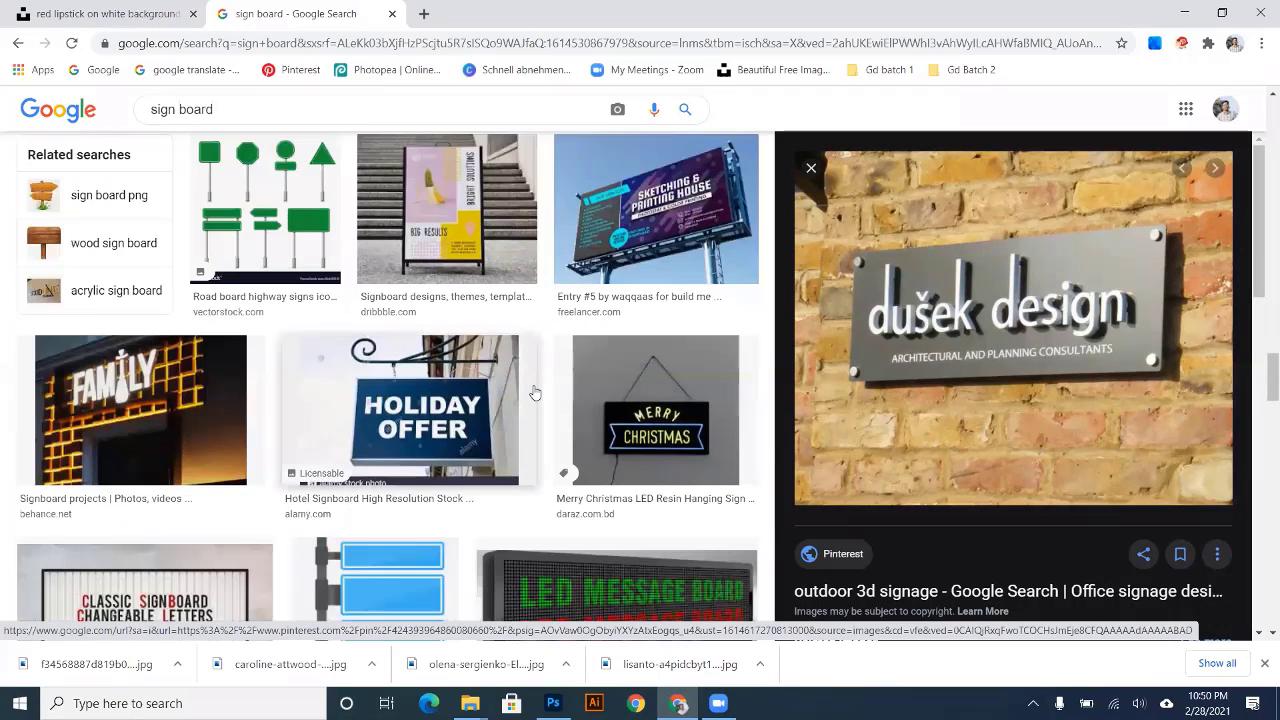
scroll(535, 392, "down", 4)
scroll(535, 394, "down", 5)
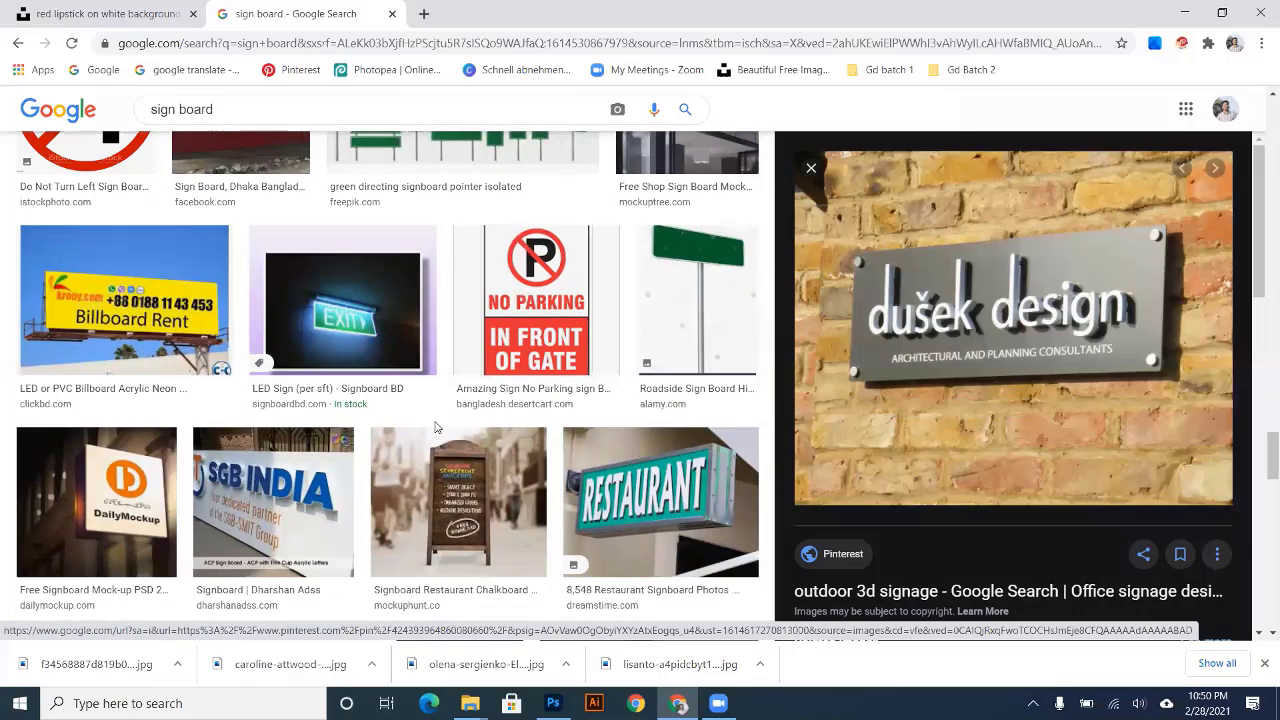
scroll(435, 428, "down", 4)
scroll(435, 428, "down", 12)
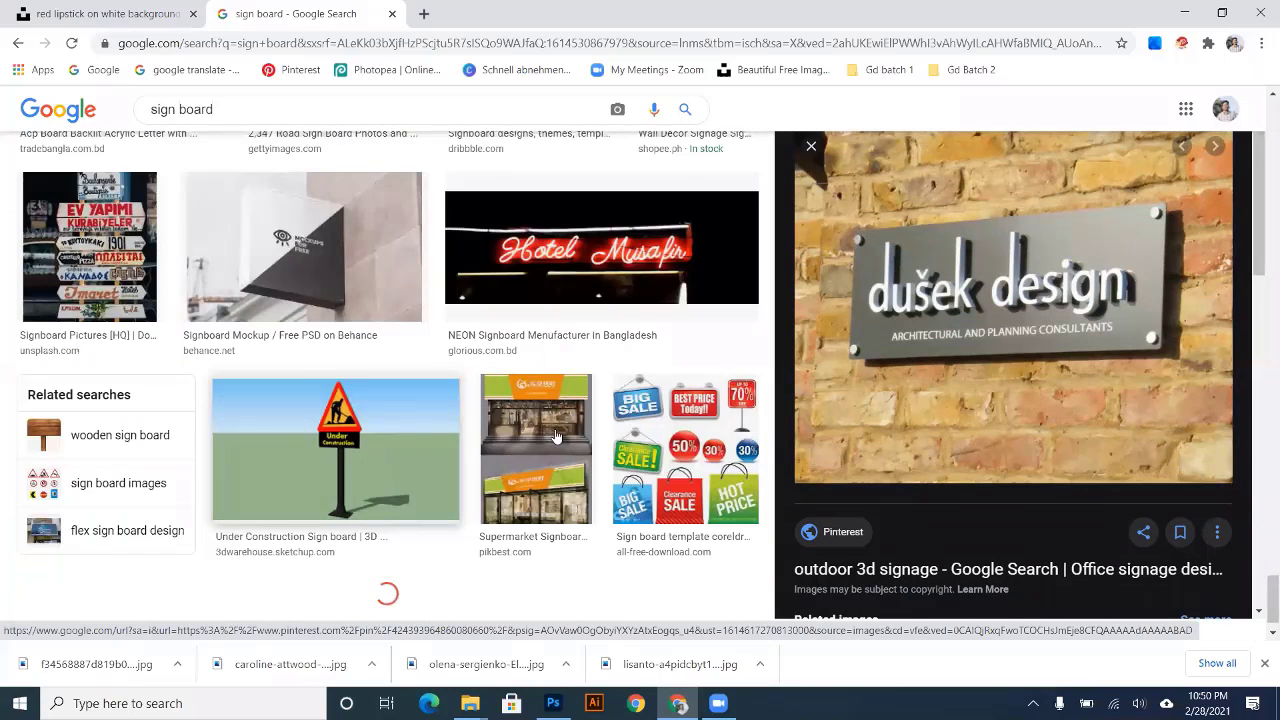
scroll(557, 432, "down", 3)
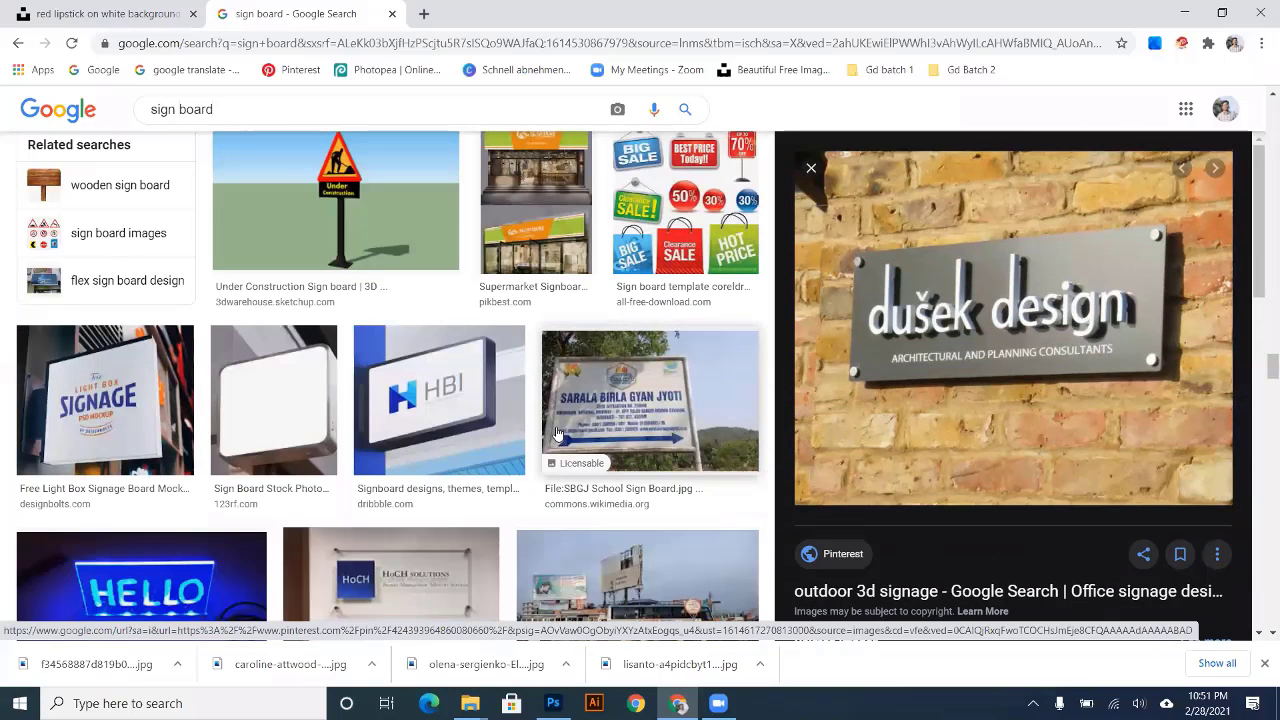
scroll(557, 432, "down", 4)
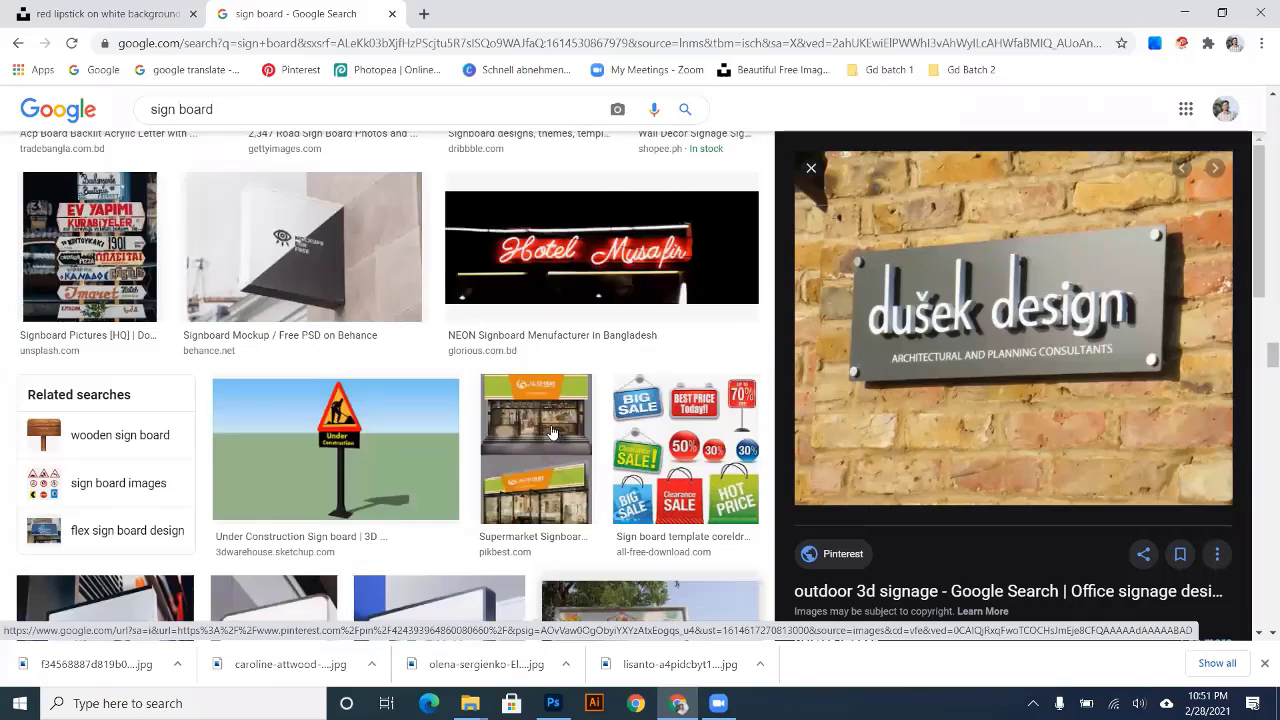
scroll(551, 432, "up", 6)
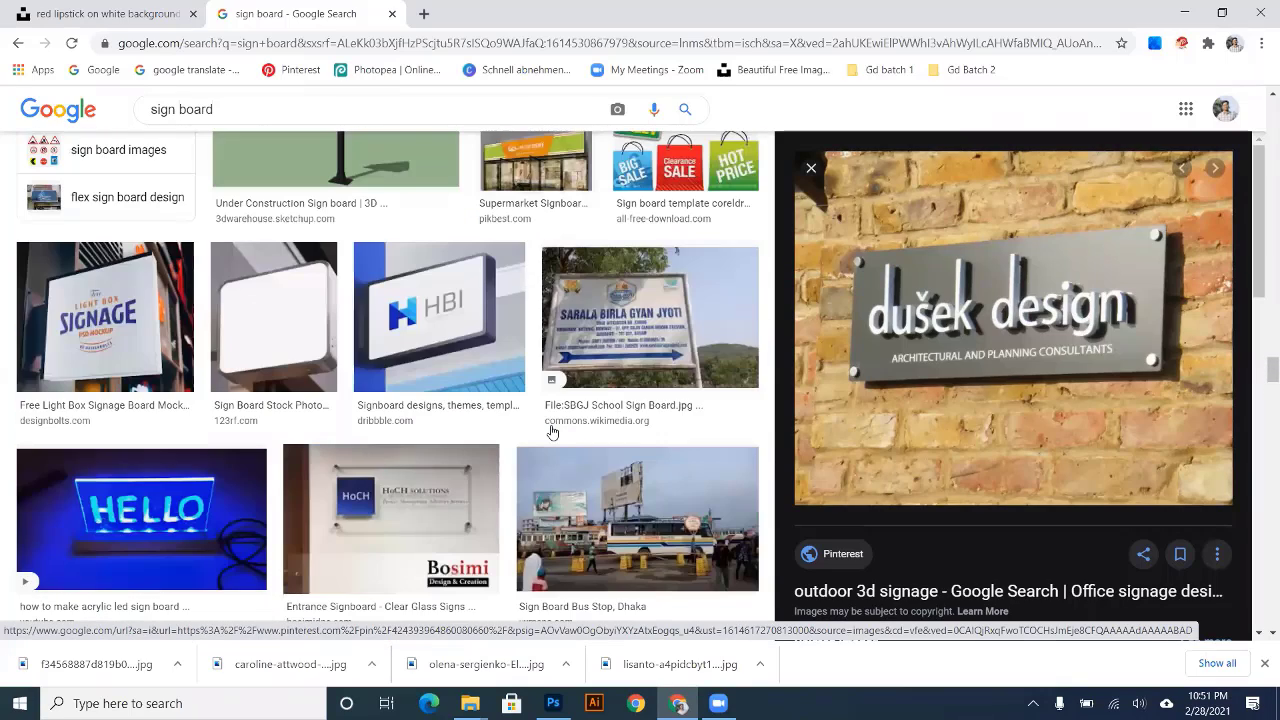
scroll(551, 432, "up", 15)
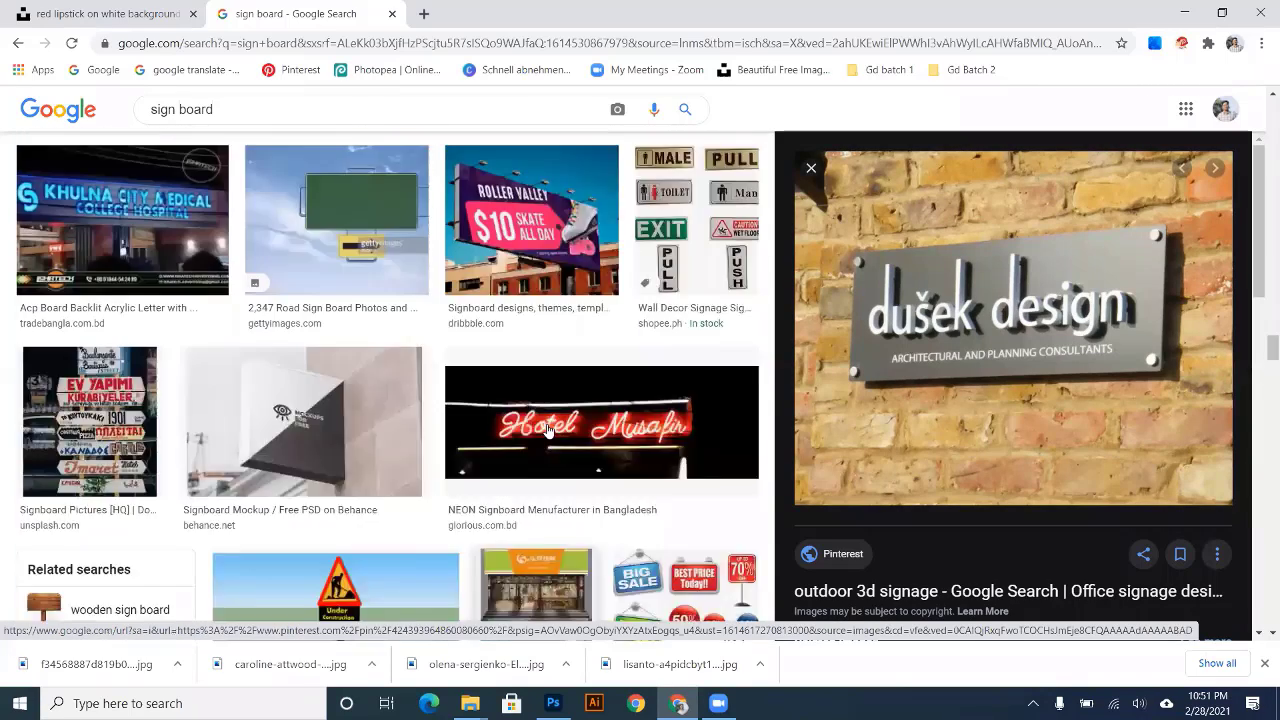
scroll(564, 409, "up", 15)
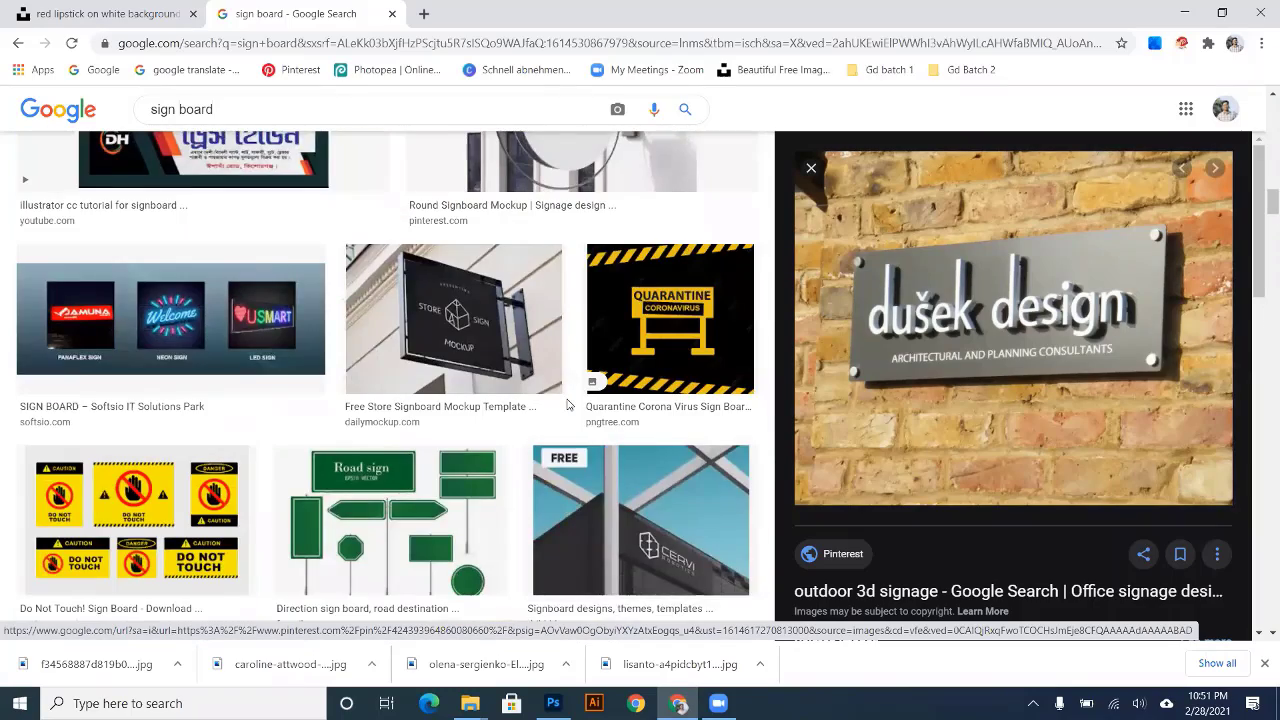
scroll(569, 403, "up", 10)
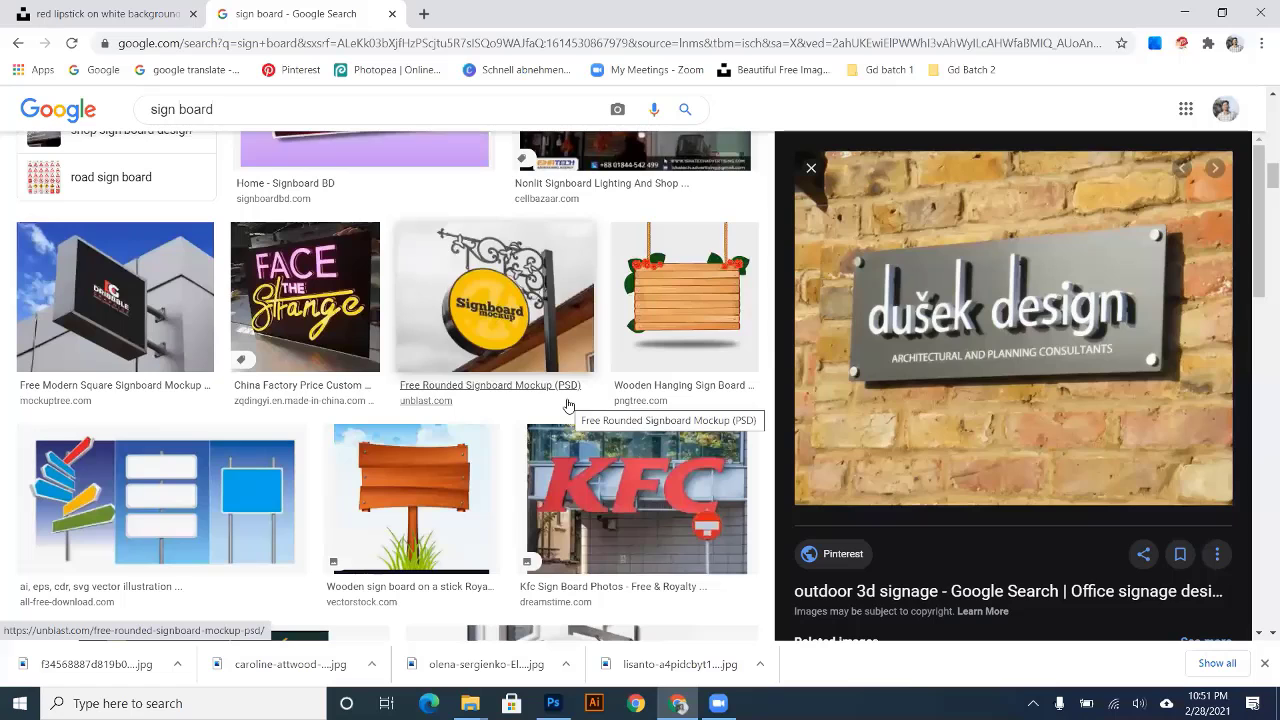
scroll(568, 405, "up", 3)
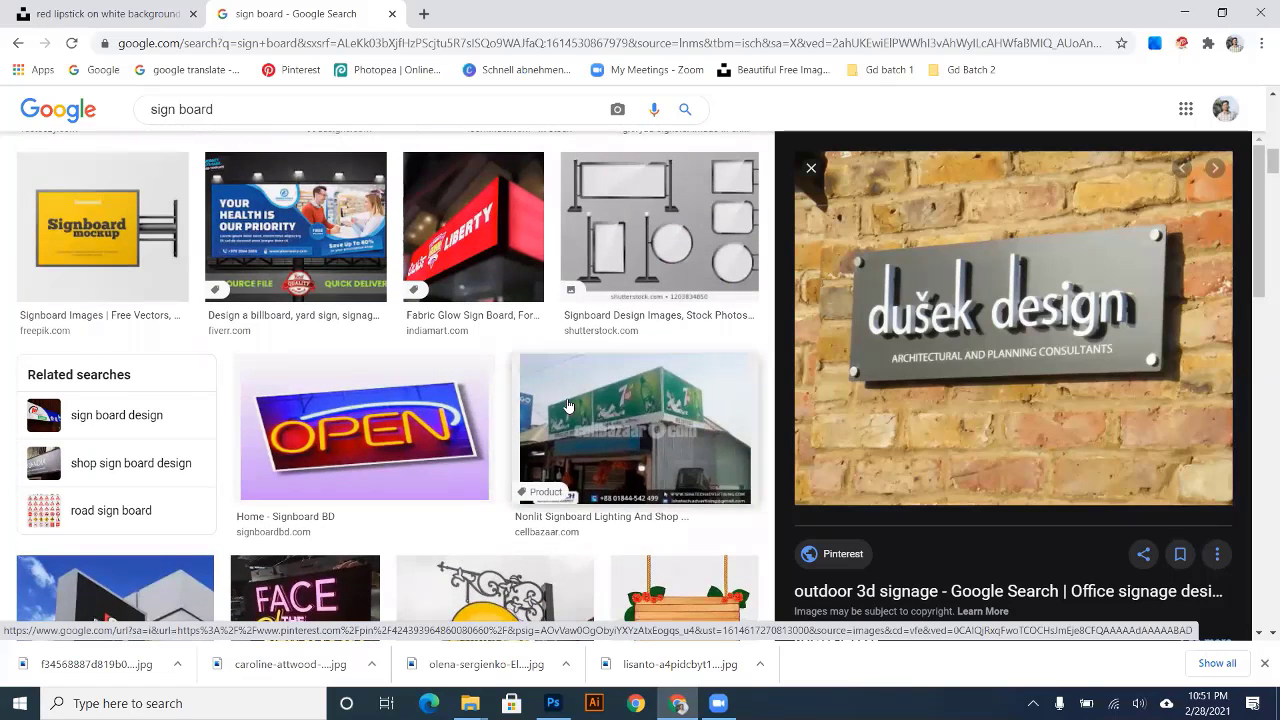
scroll(568, 405, "up", 6)
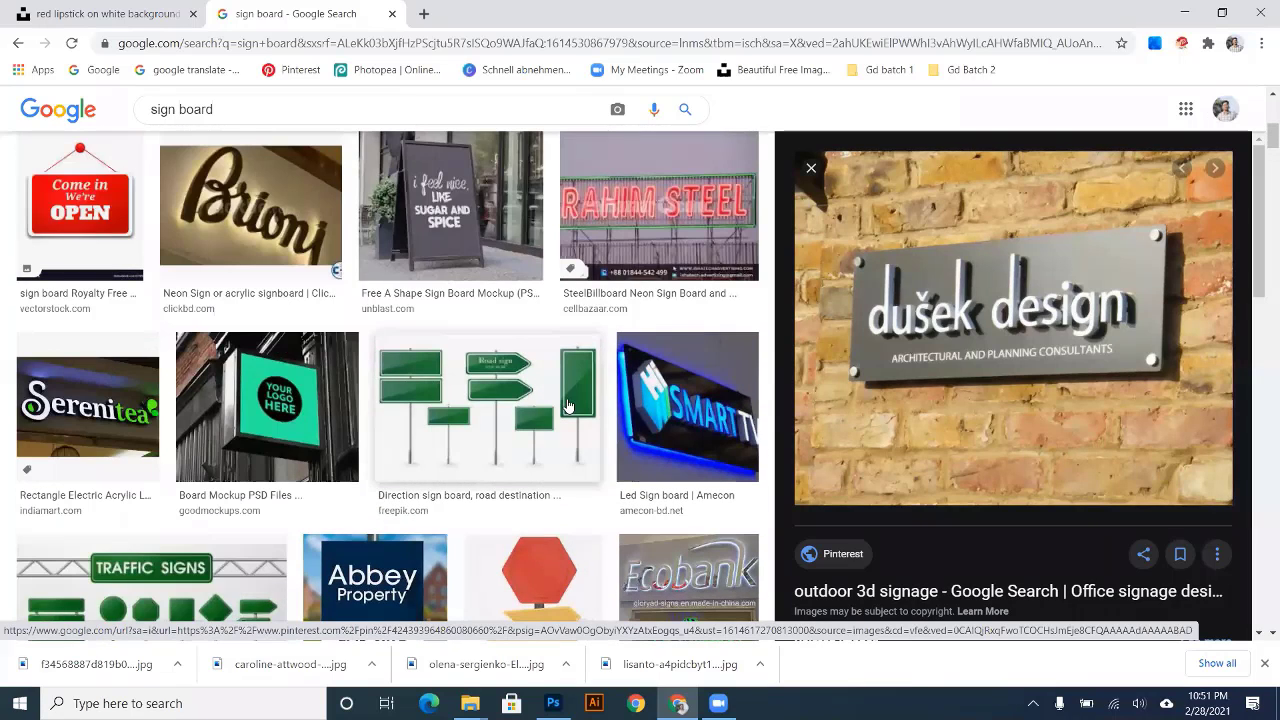
scroll(568, 405, "up", 2)
scroll(1073, 448, "down", 3)
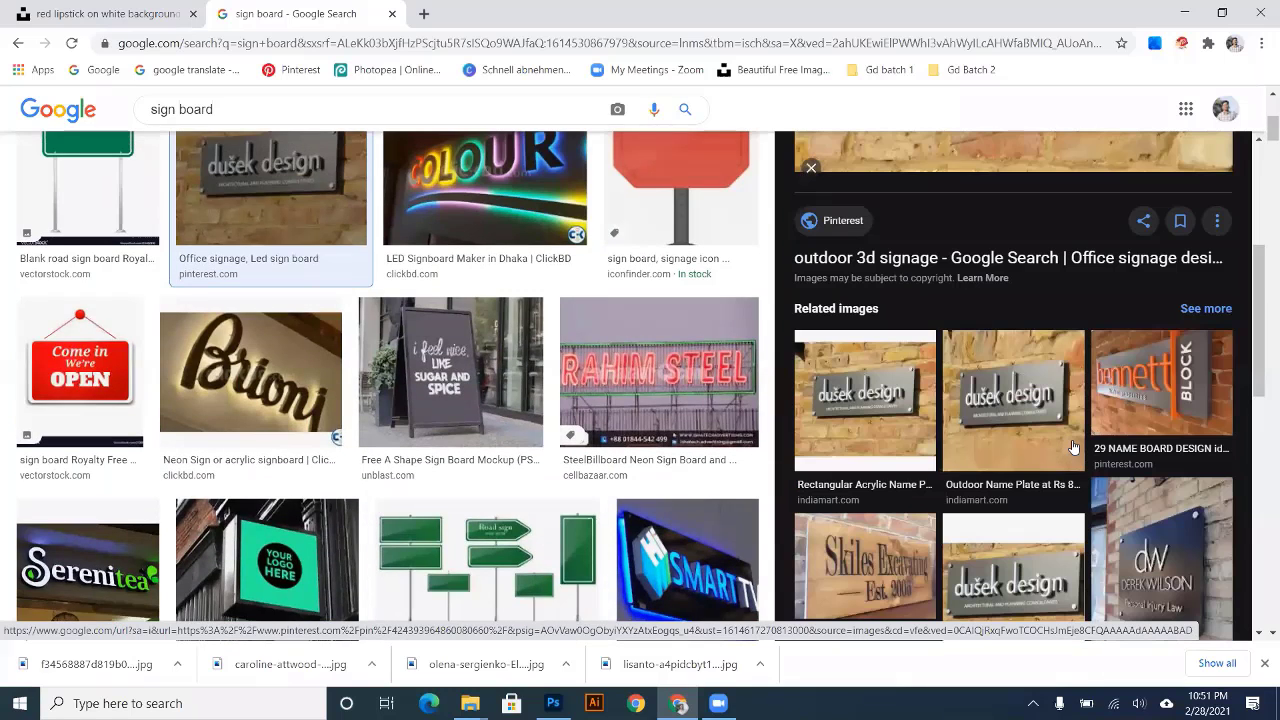
scroll(1072, 447, "down", 3)
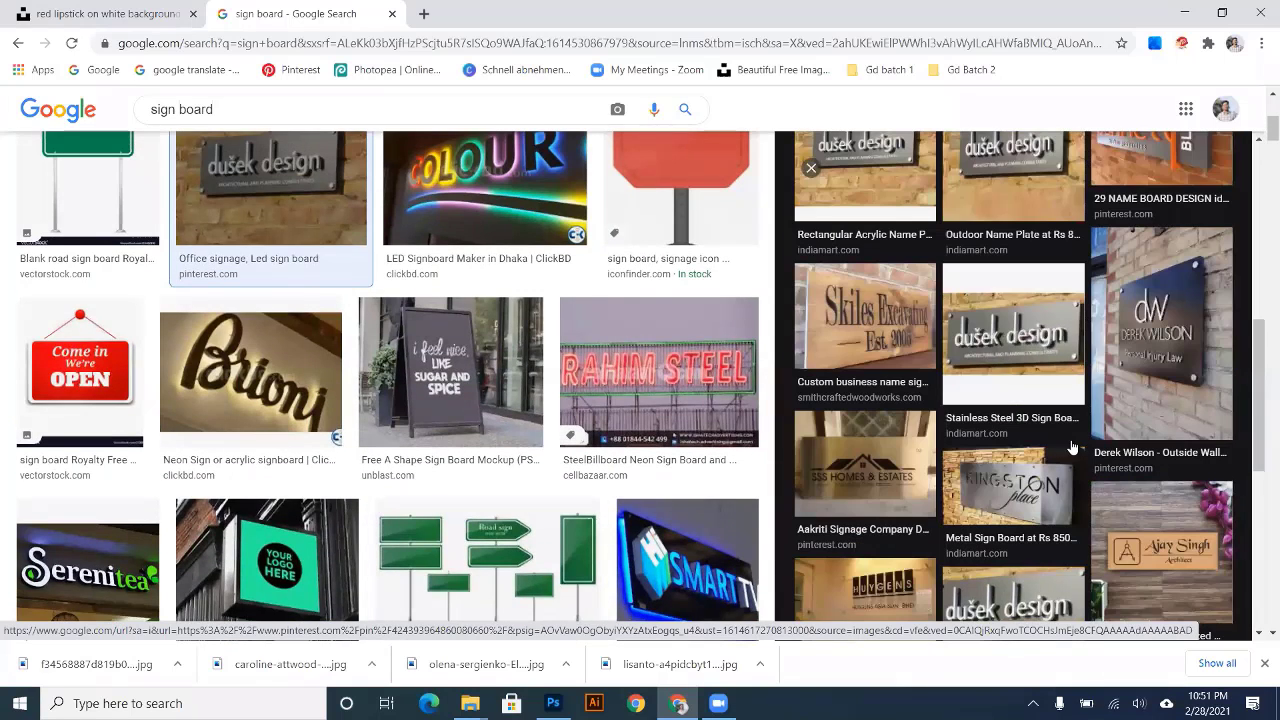
scroll(1072, 447, "down", 1)
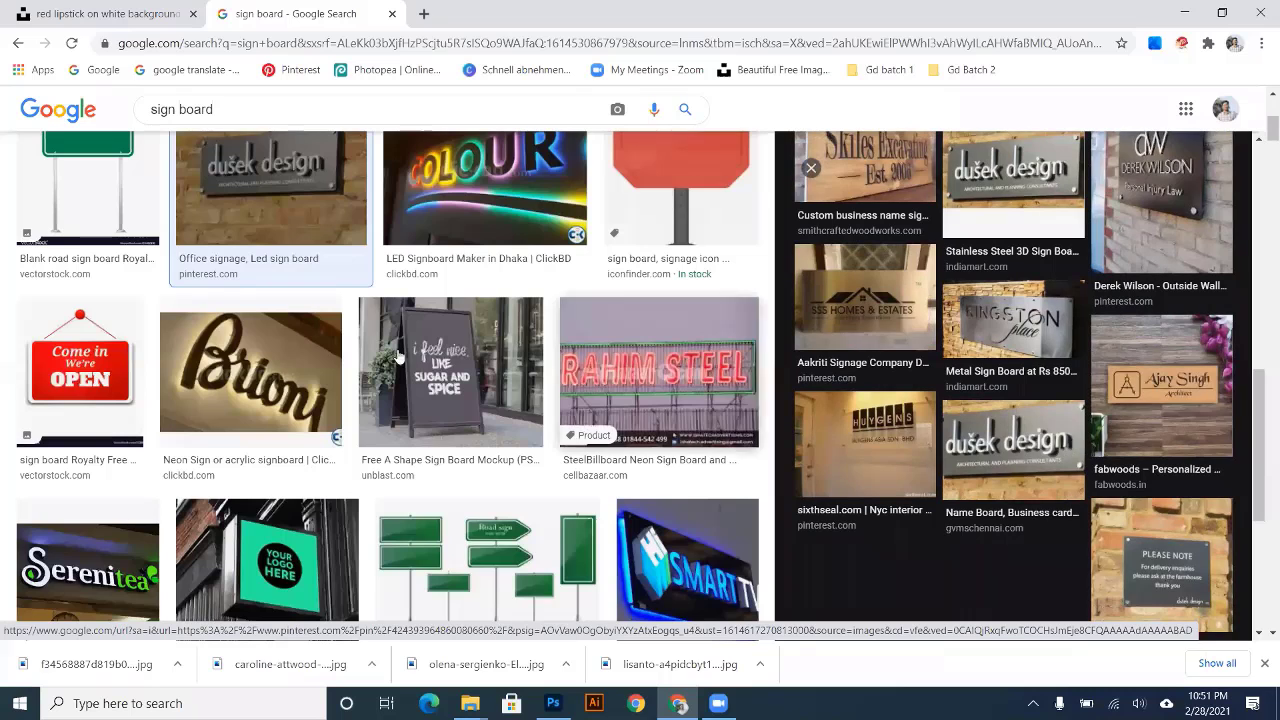
scroll(505, 362, "down", 2)
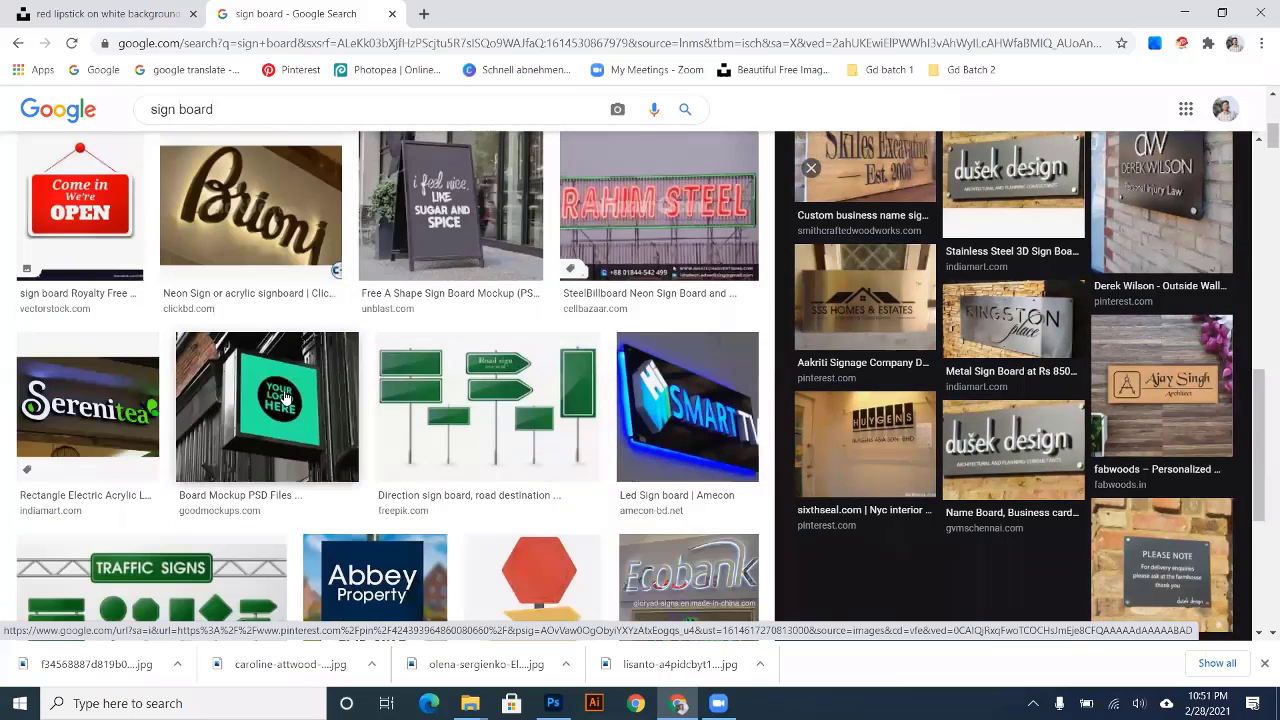
scroll(286, 393, "up", 4)
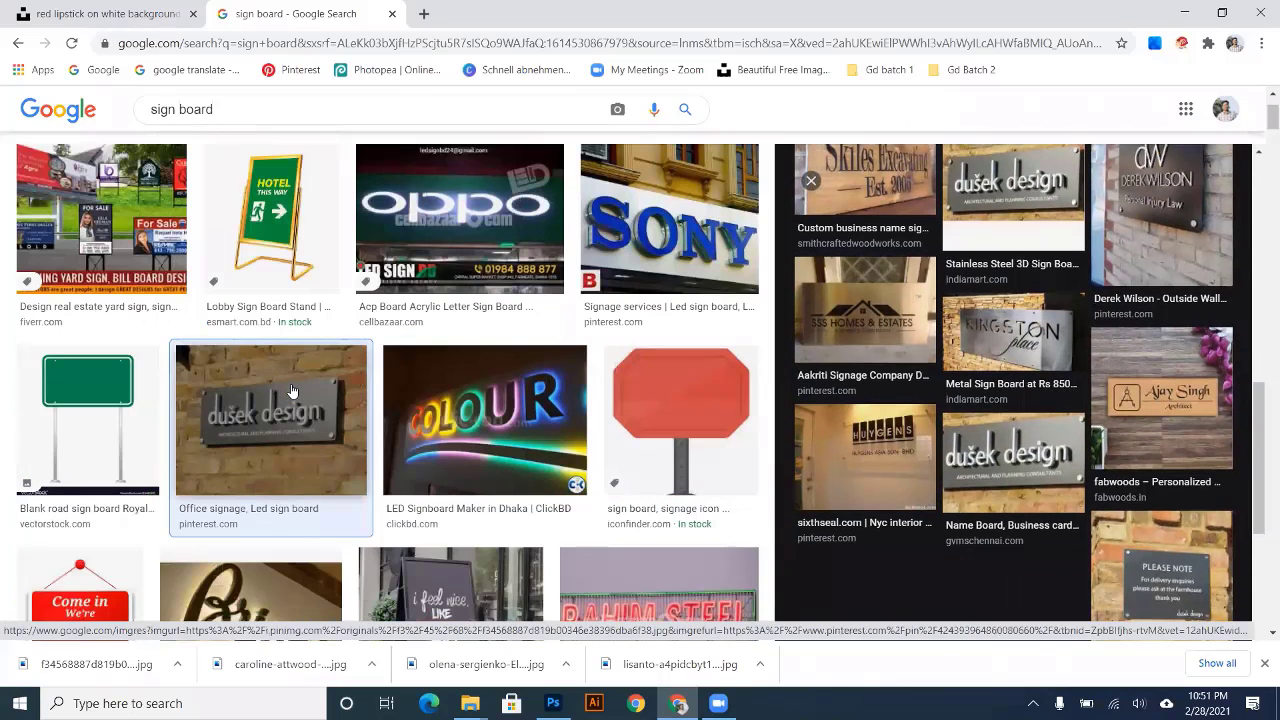
scroll(146, 420, "up", 2)
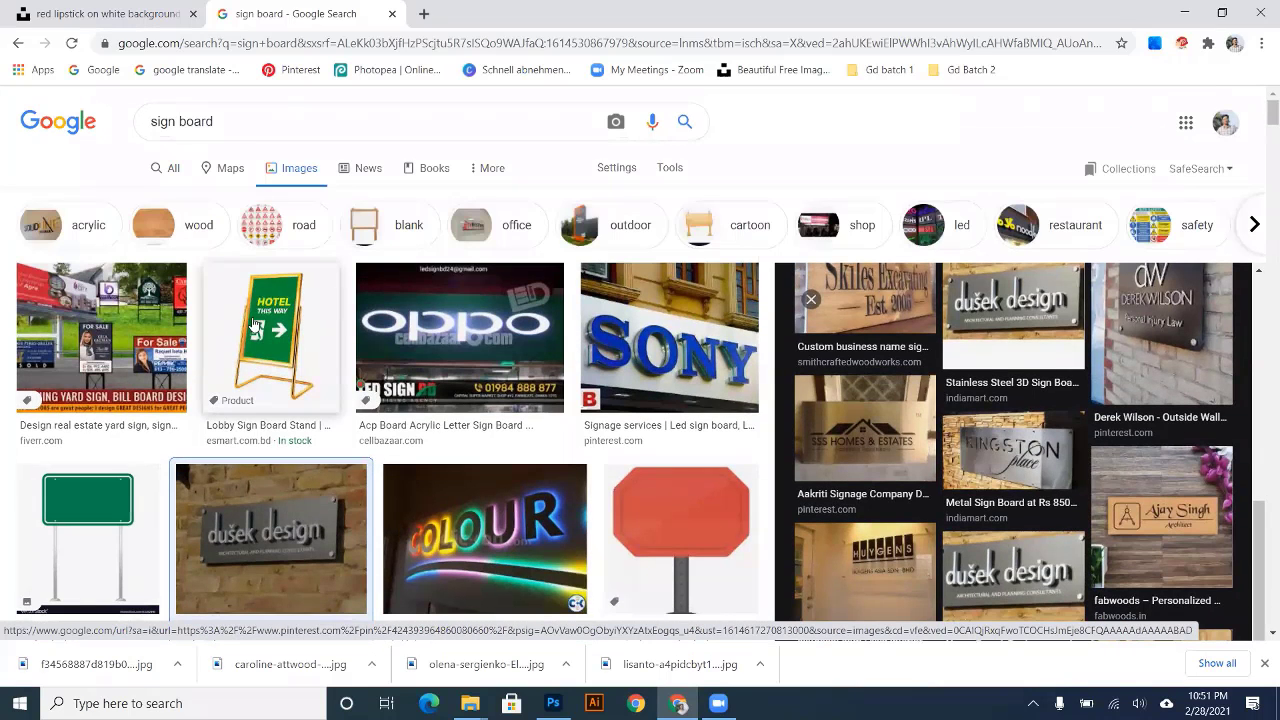
- Search Google Images for "rode side sign board" and accept the suggested query "roadside signboard"
left_click(152, 121)
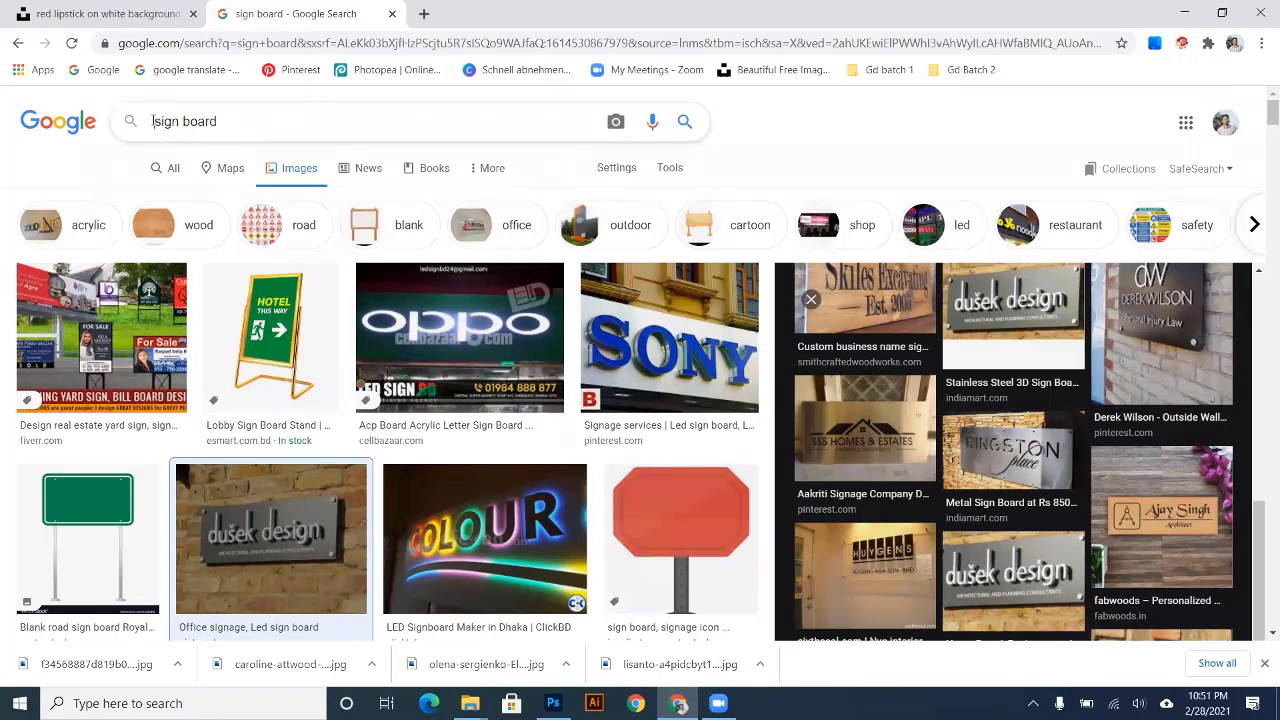
type("code ")
type("side")
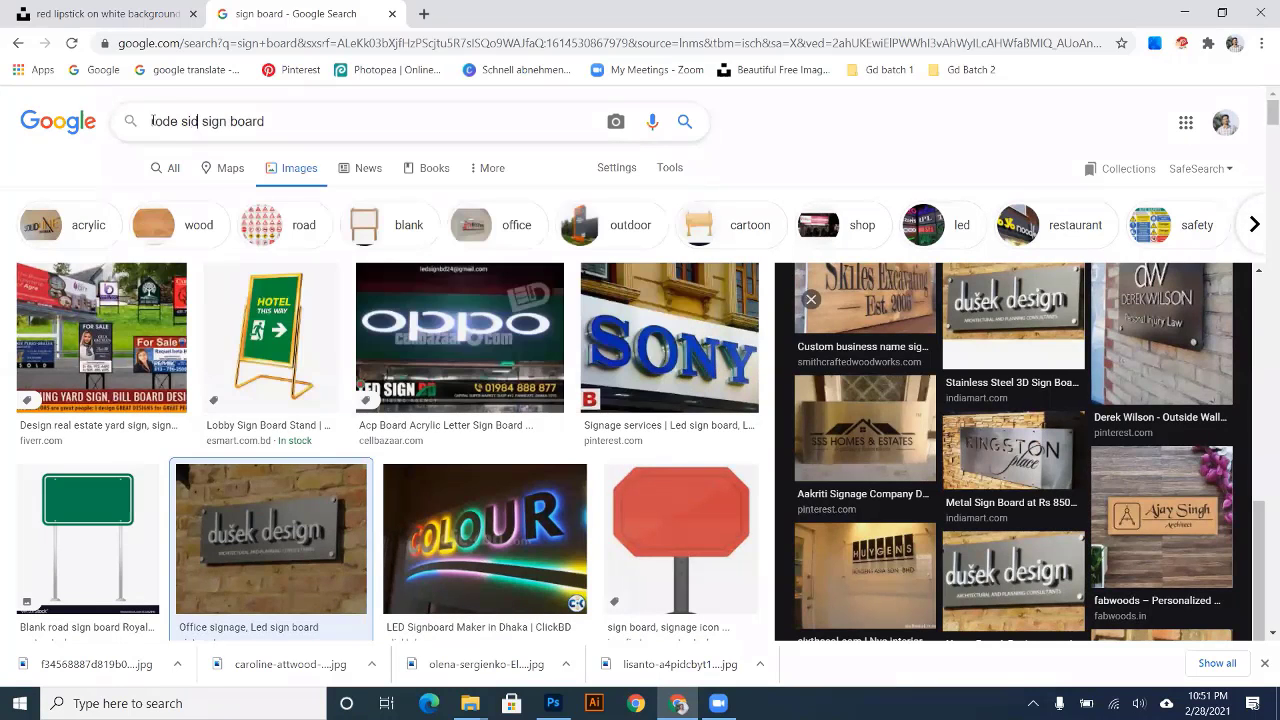
key("Return")
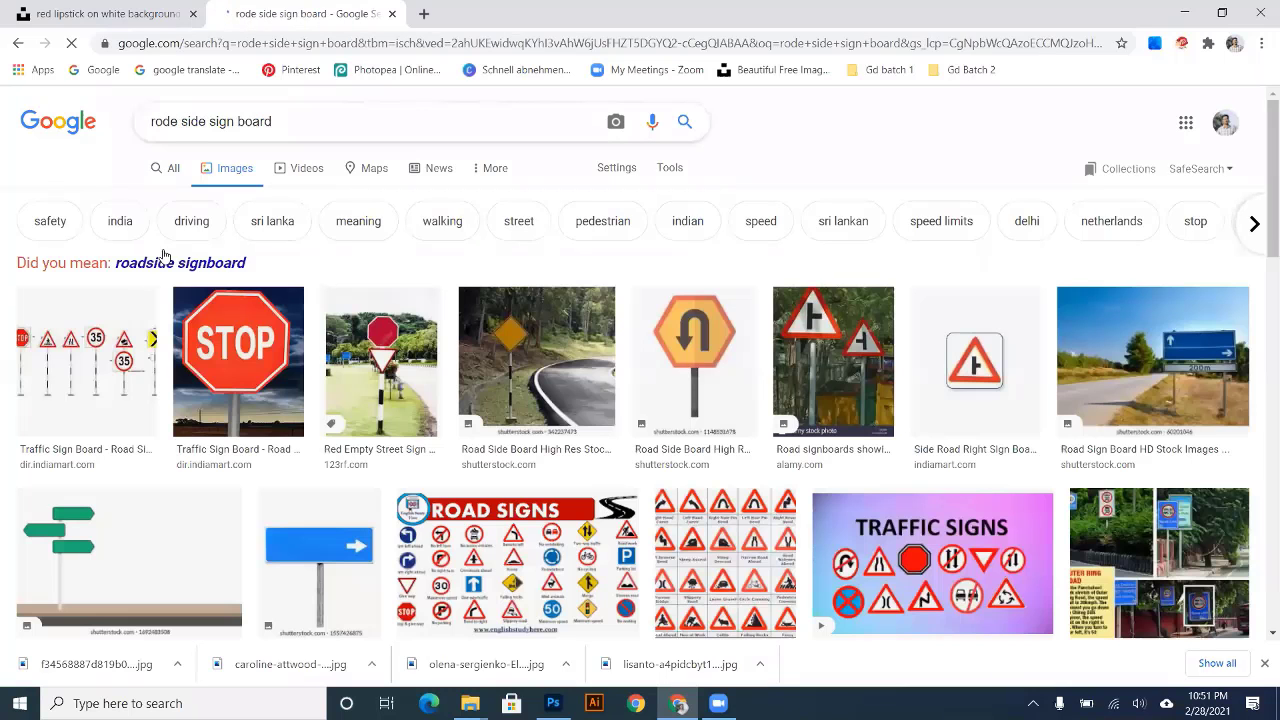
left_click(162, 262)
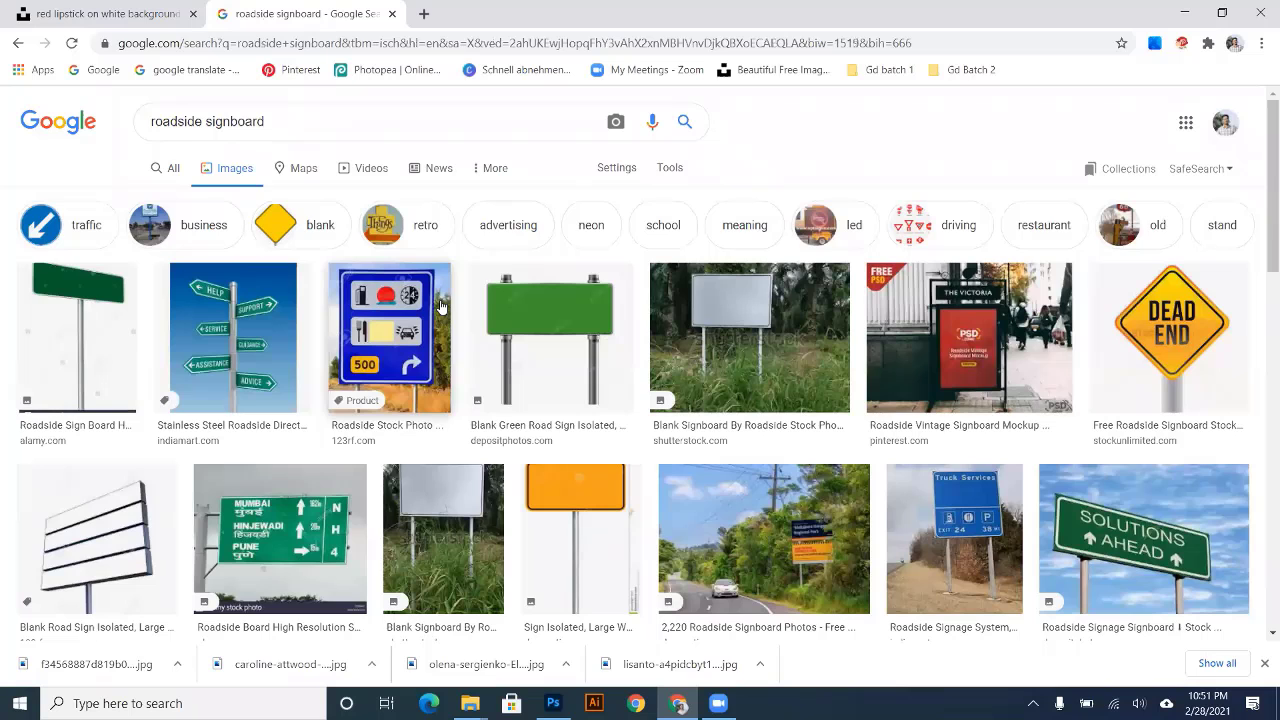
- Open the green SOLUTIONS AHEAD road sign result and copy its preview image
left_click(1106, 548)
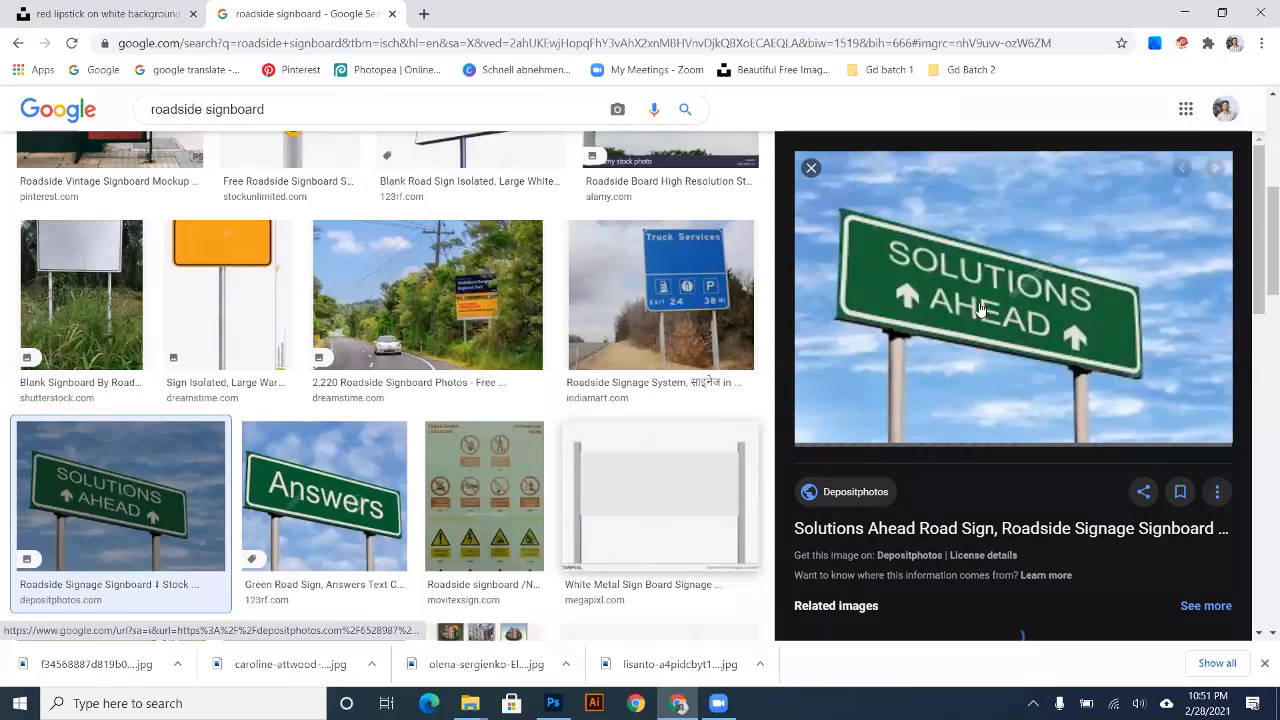
right_click(980, 293)
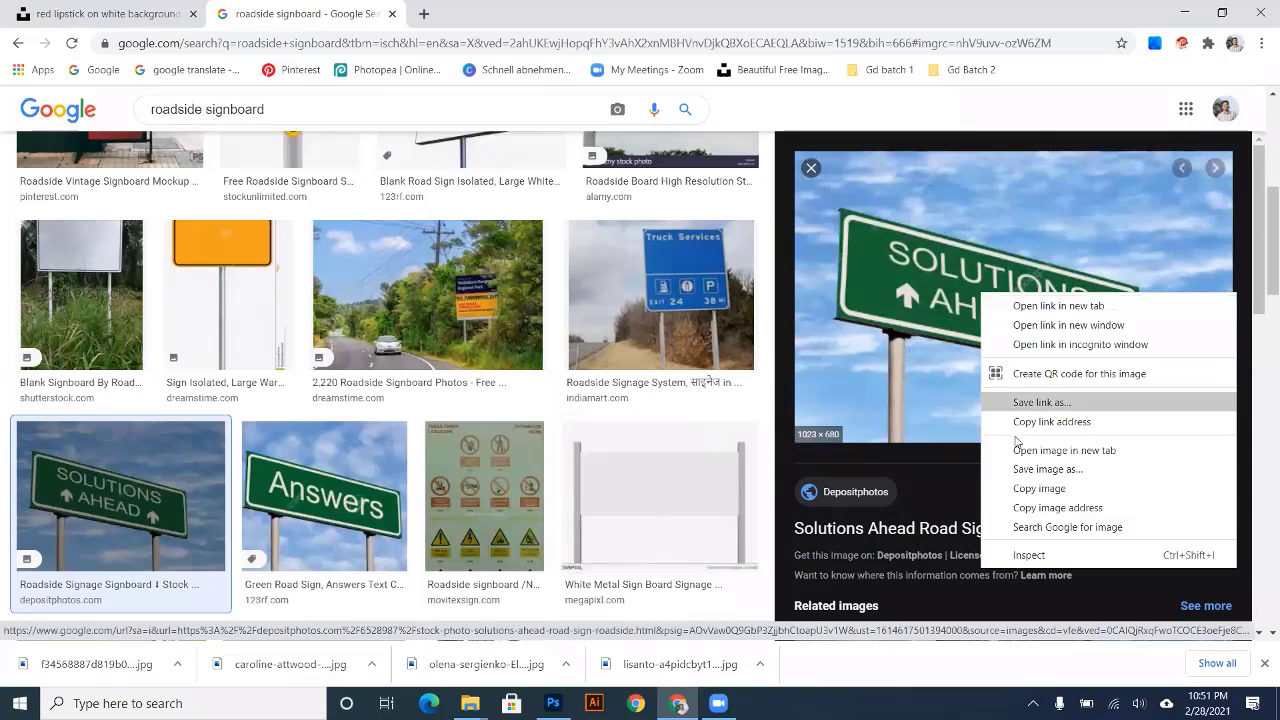
left_click(1026, 489)
- Switch to Photoshop, paste the road sign image into Untitled-1, and delete the dušek design sign layer
left_click(553, 703)
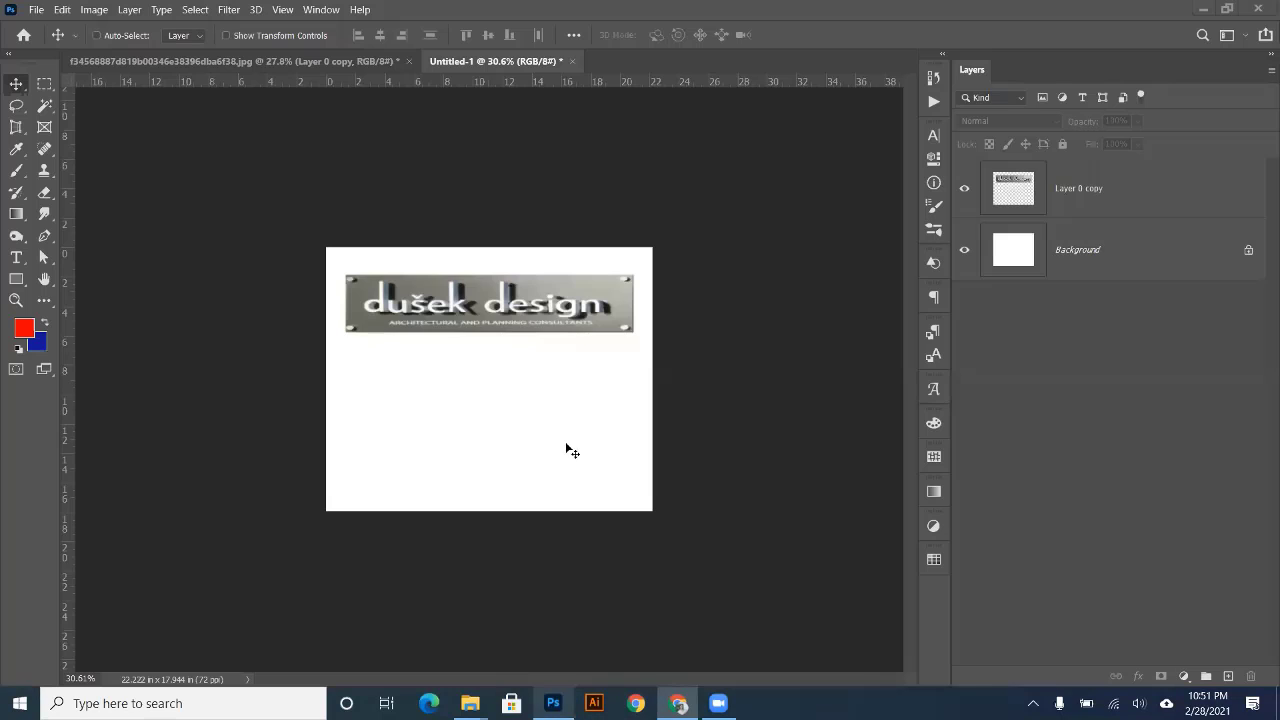
key("ctrl+v")
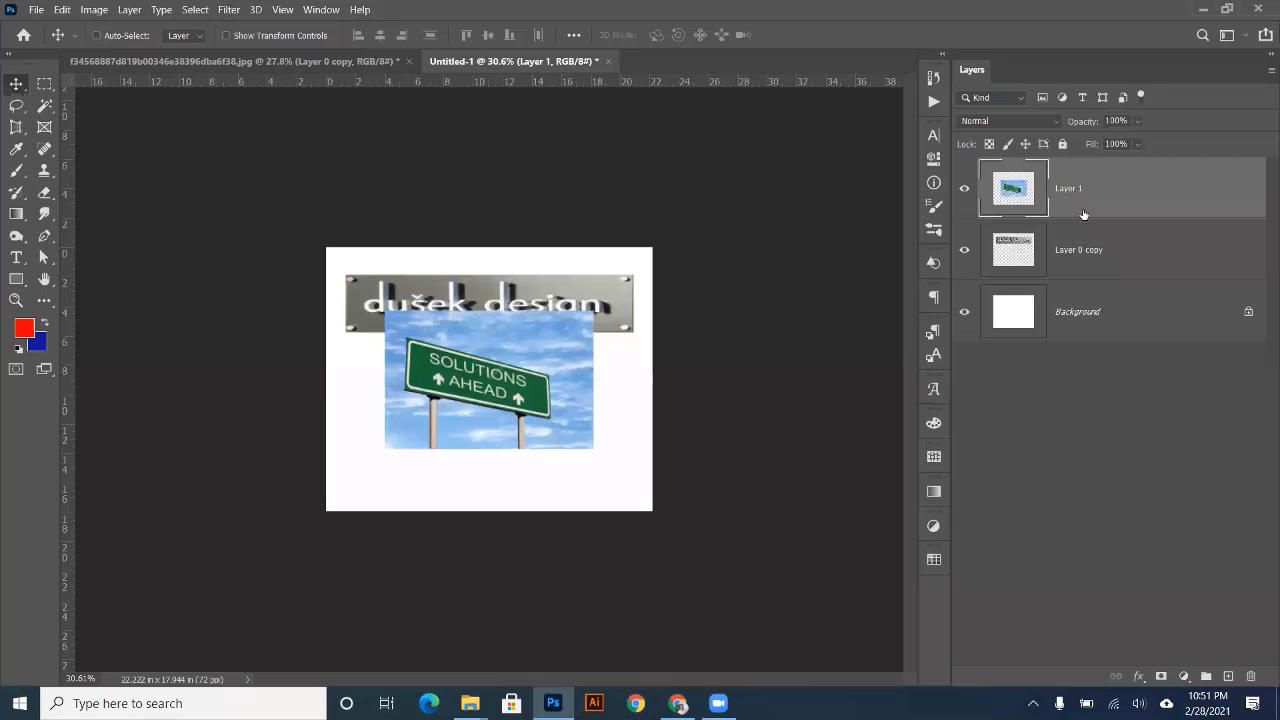
left_click_drag(1103, 250, 1250, 676)
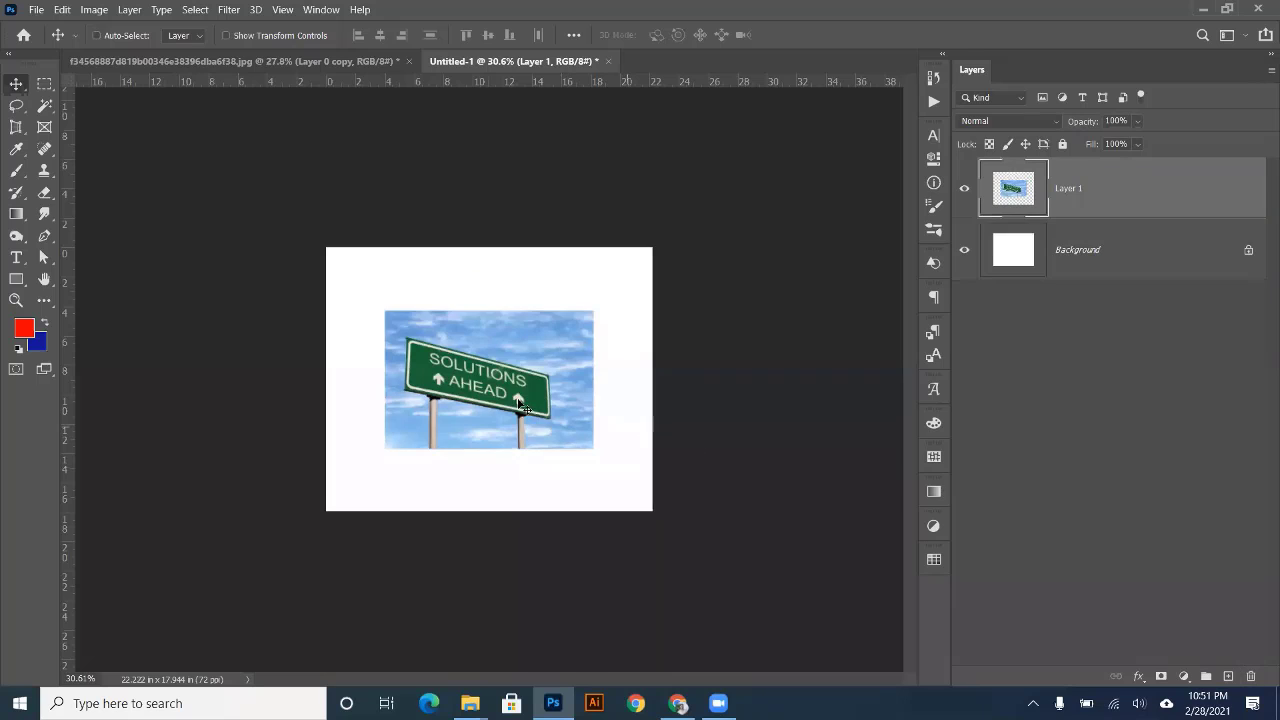
- Perspective-crop the image to the four corners of the green SOLUTIONS AHEAD sign panel to straighten it
key("ctrl+0")
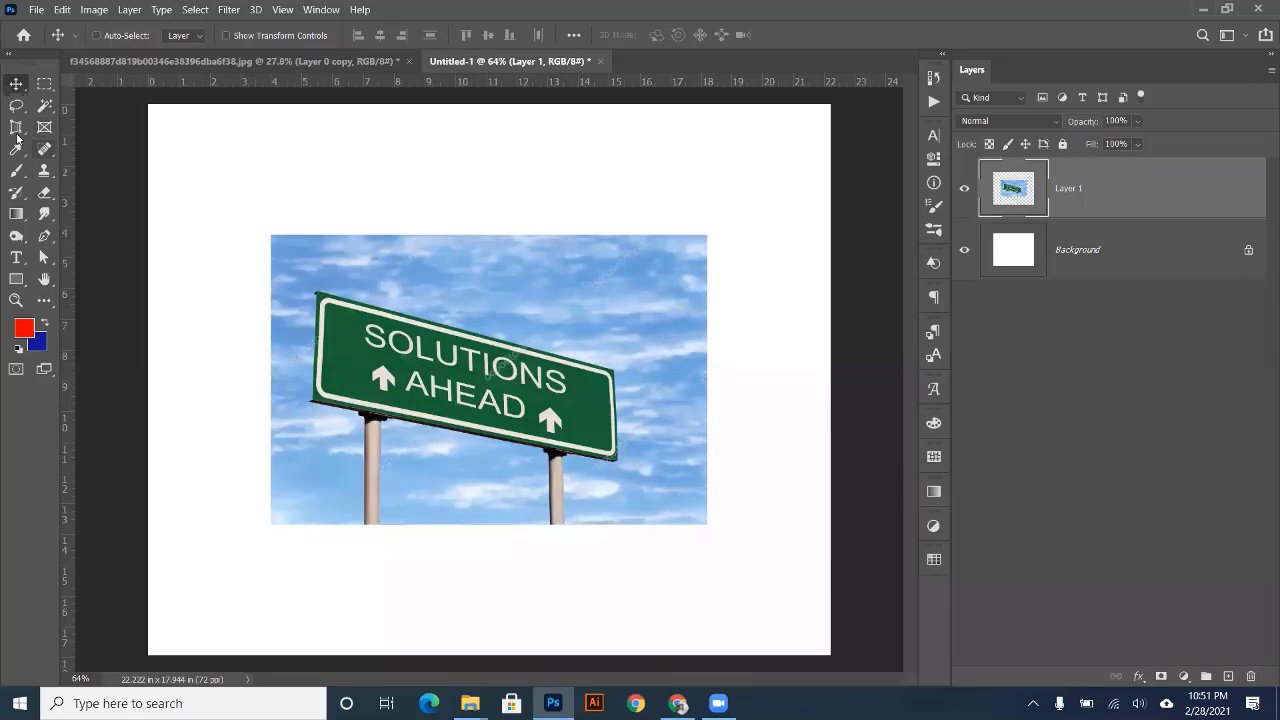
left_click(16, 130)
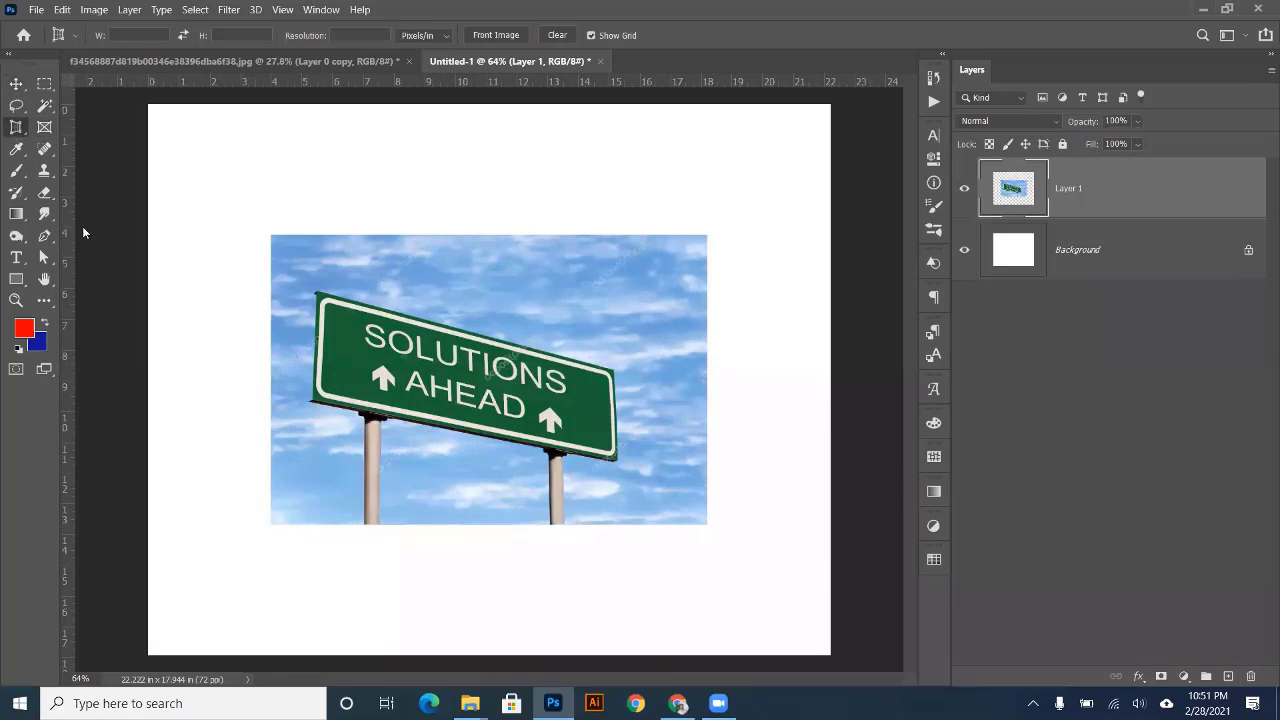
left_click(316, 291)
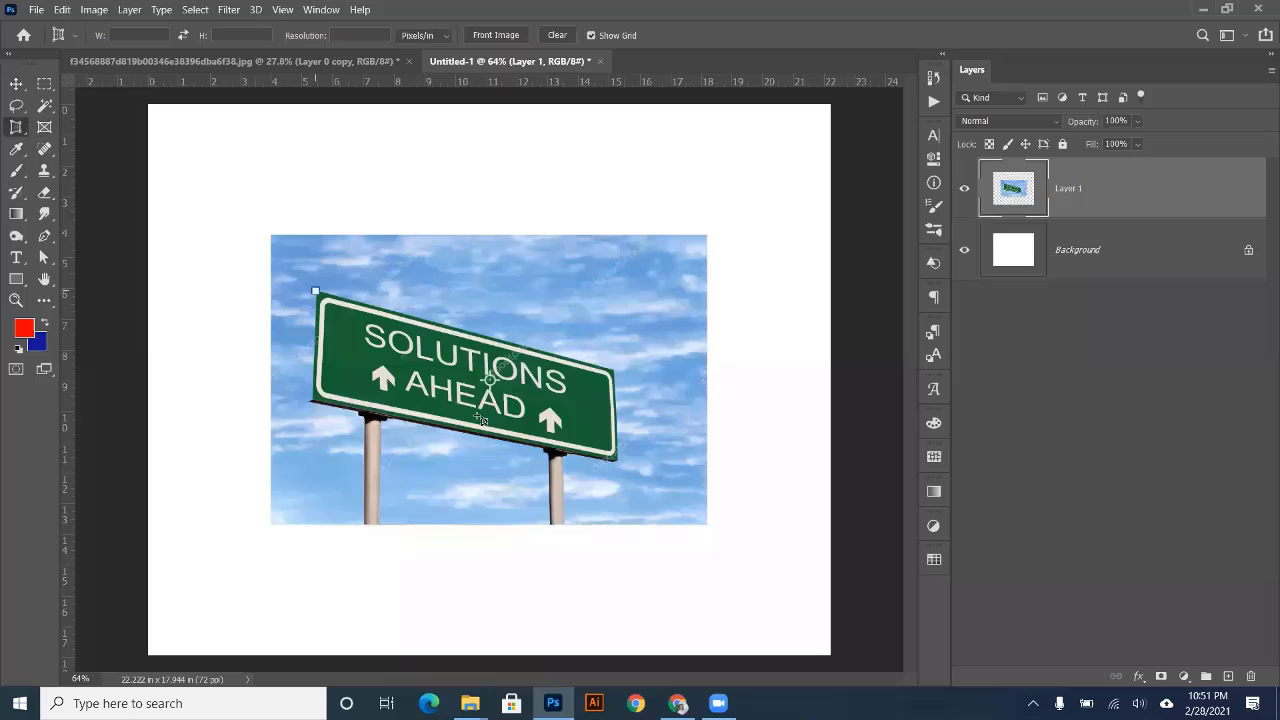
left_click(614, 371)
left_click(615, 459)
left_click(322, 405)
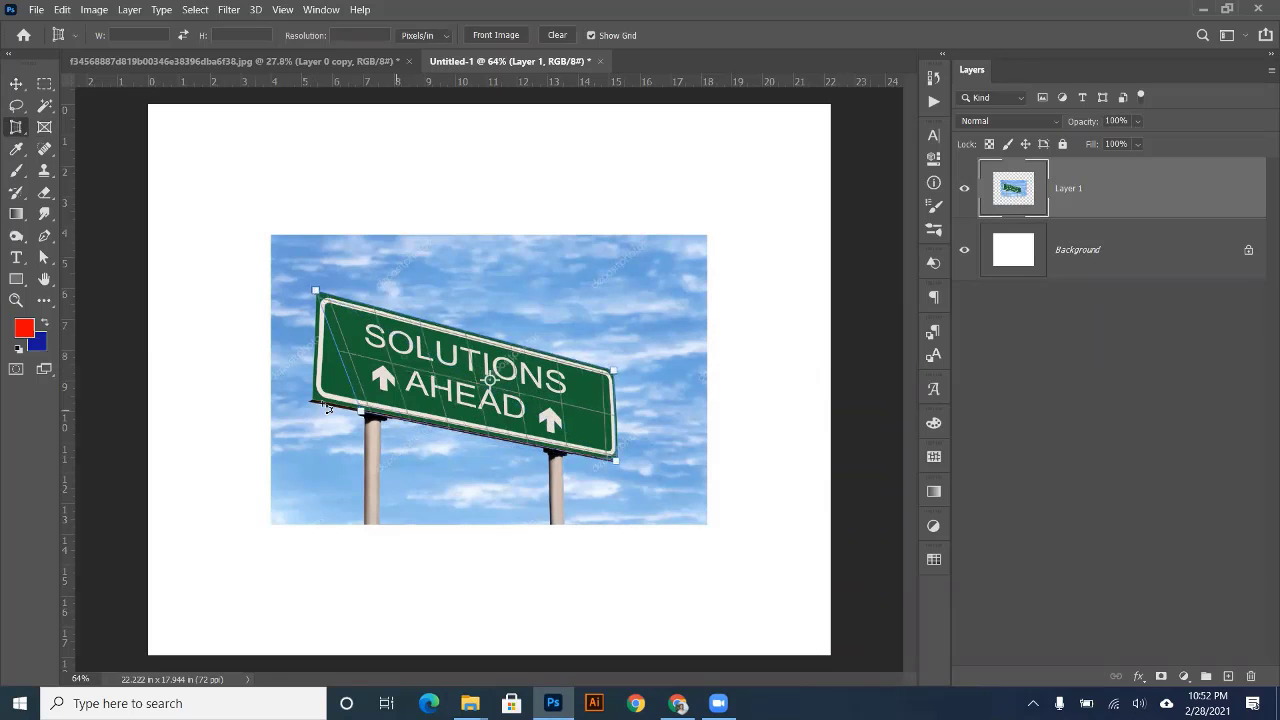
left_click_drag(325, 406, 312, 403)
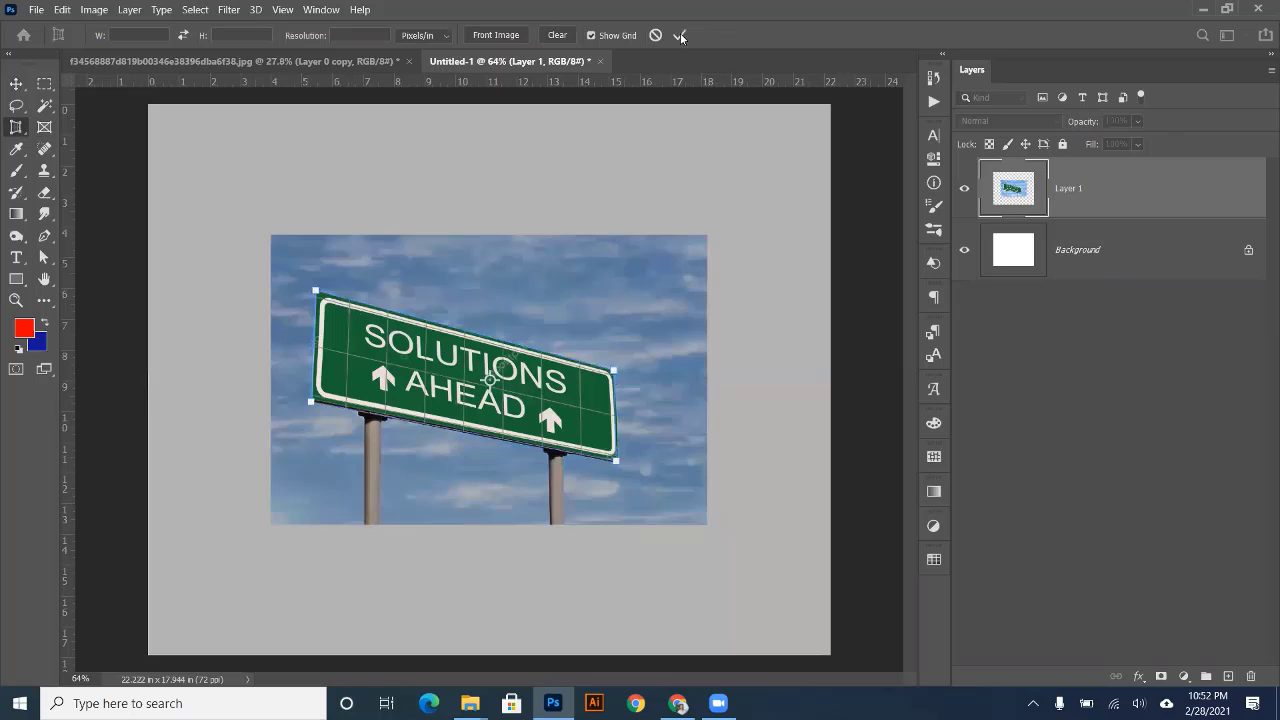
left_click(679, 36)
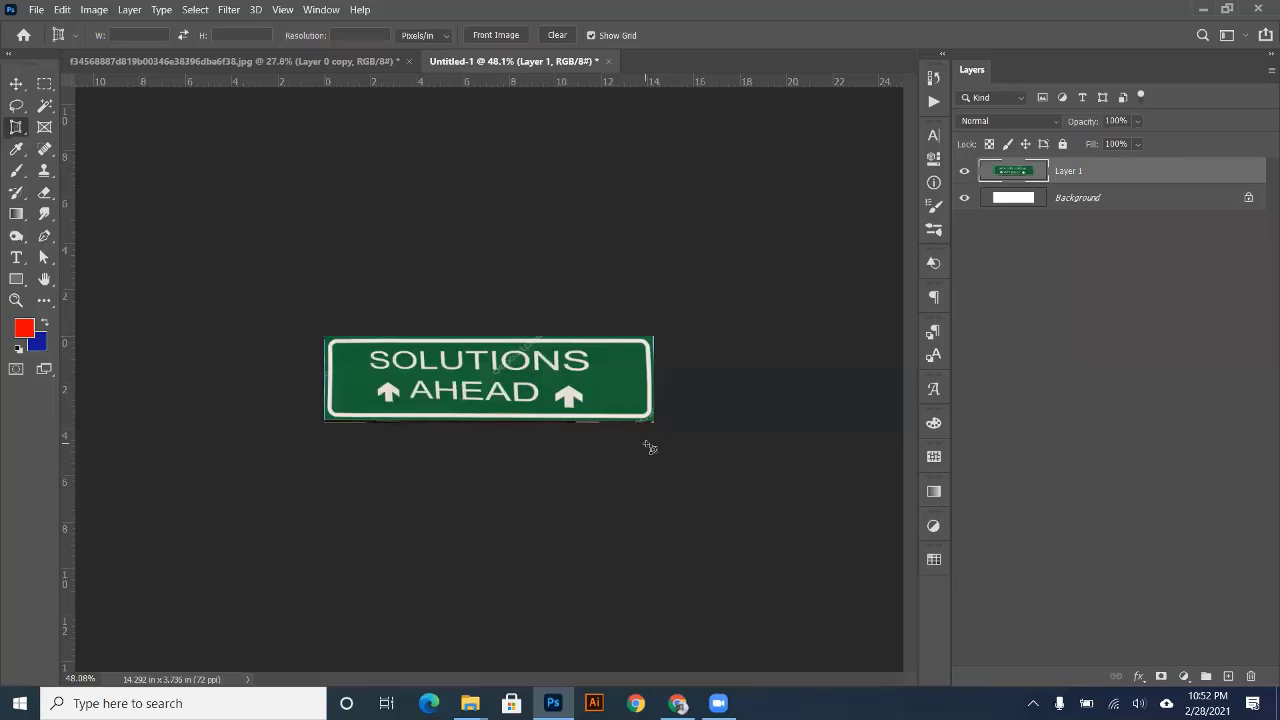
- Close both open documents without saving and clear the recent files list
left_click(608, 61)
left_click(651, 277)
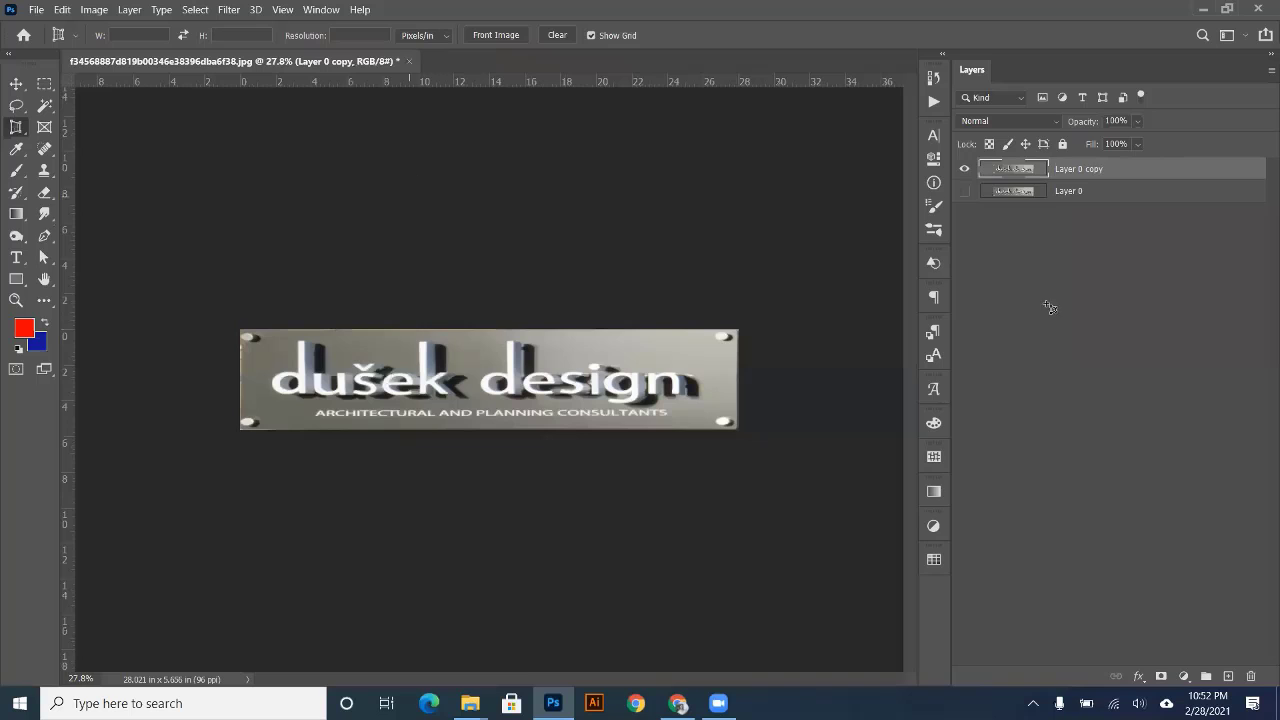
left_click(409, 62)
left_click(673, 286)
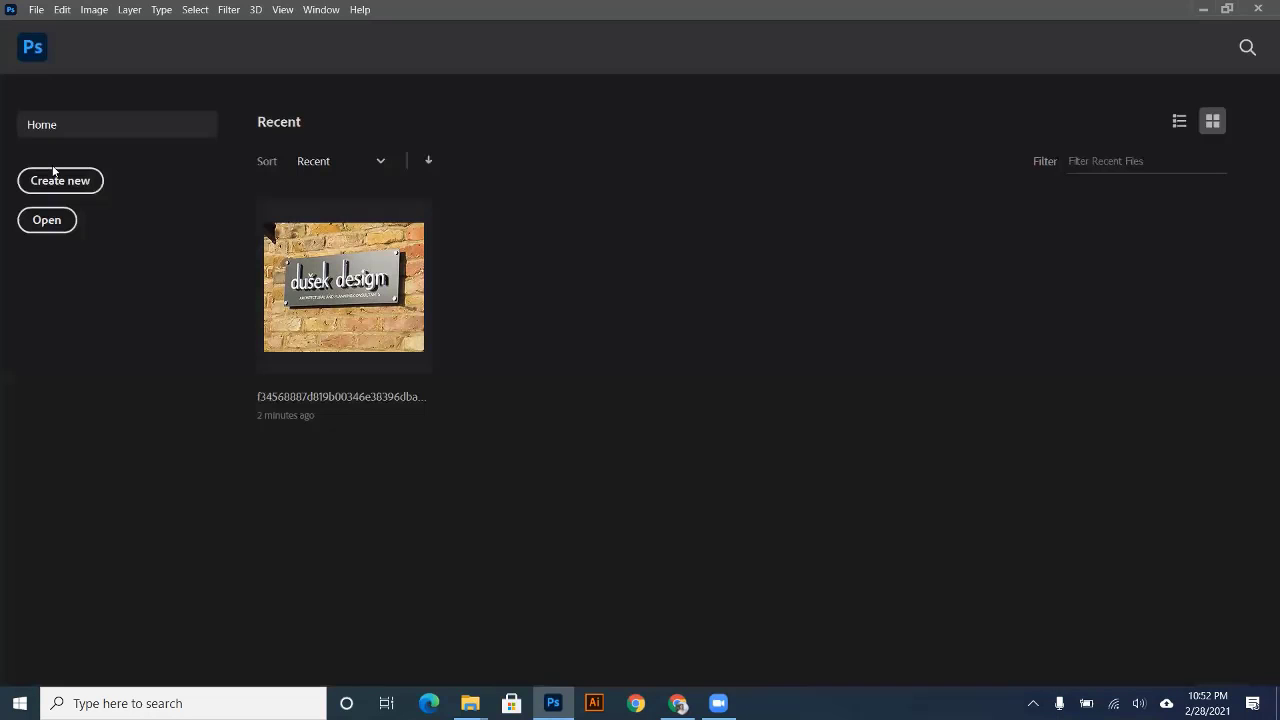
left_click(36, 10)
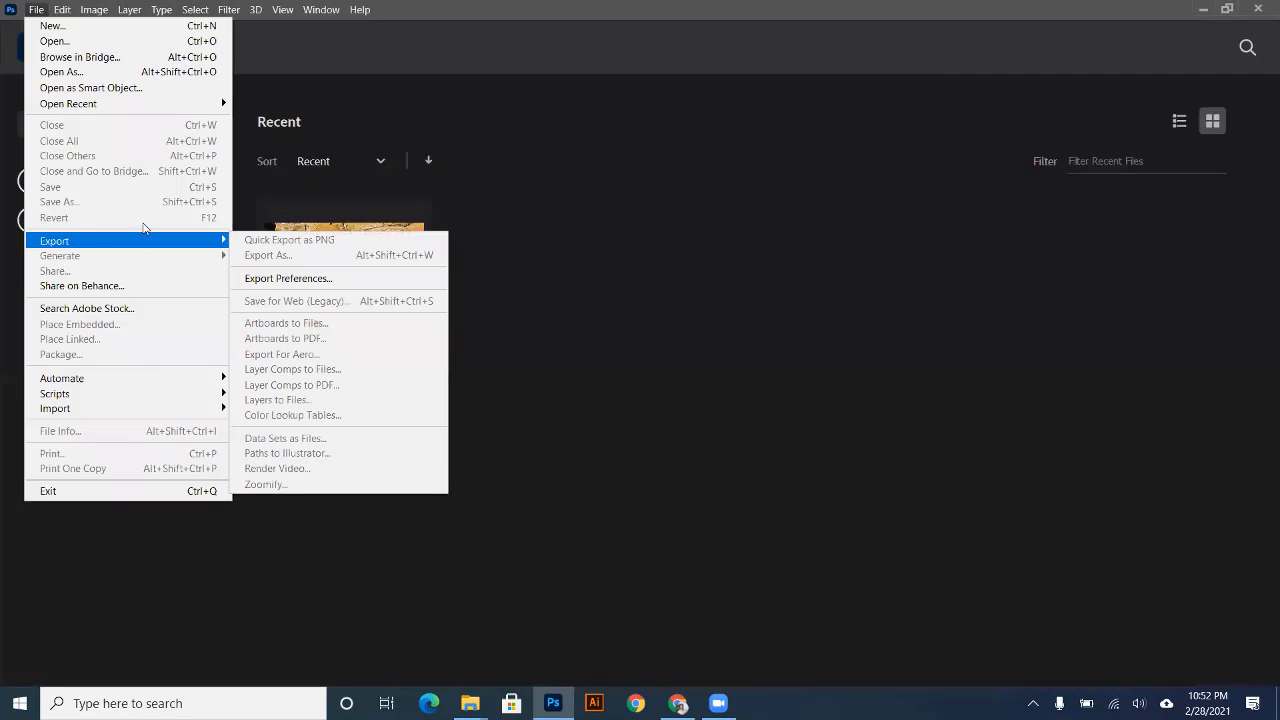
mouse_move(162, 108)
left_click(249, 125)
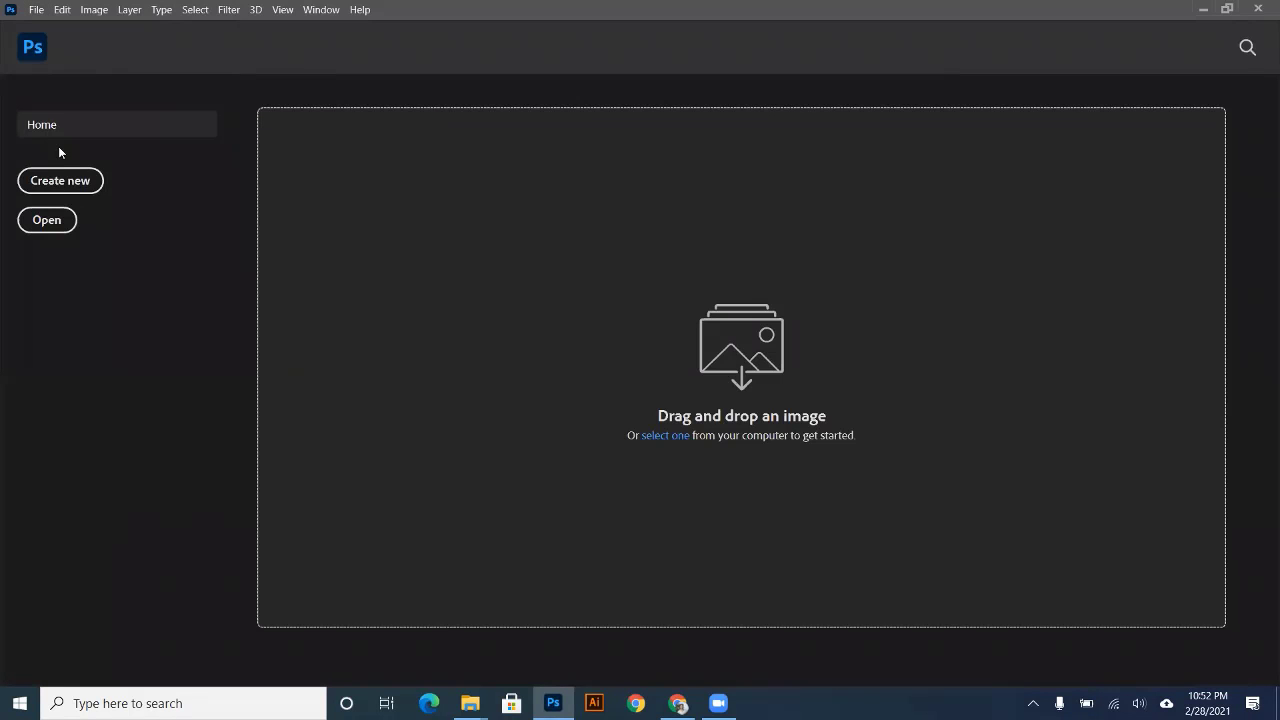
- Create a 1023 × 680 px RGB document at 72 ppi with a white background and view the crop and slice tool variants
left_click(60, 180)
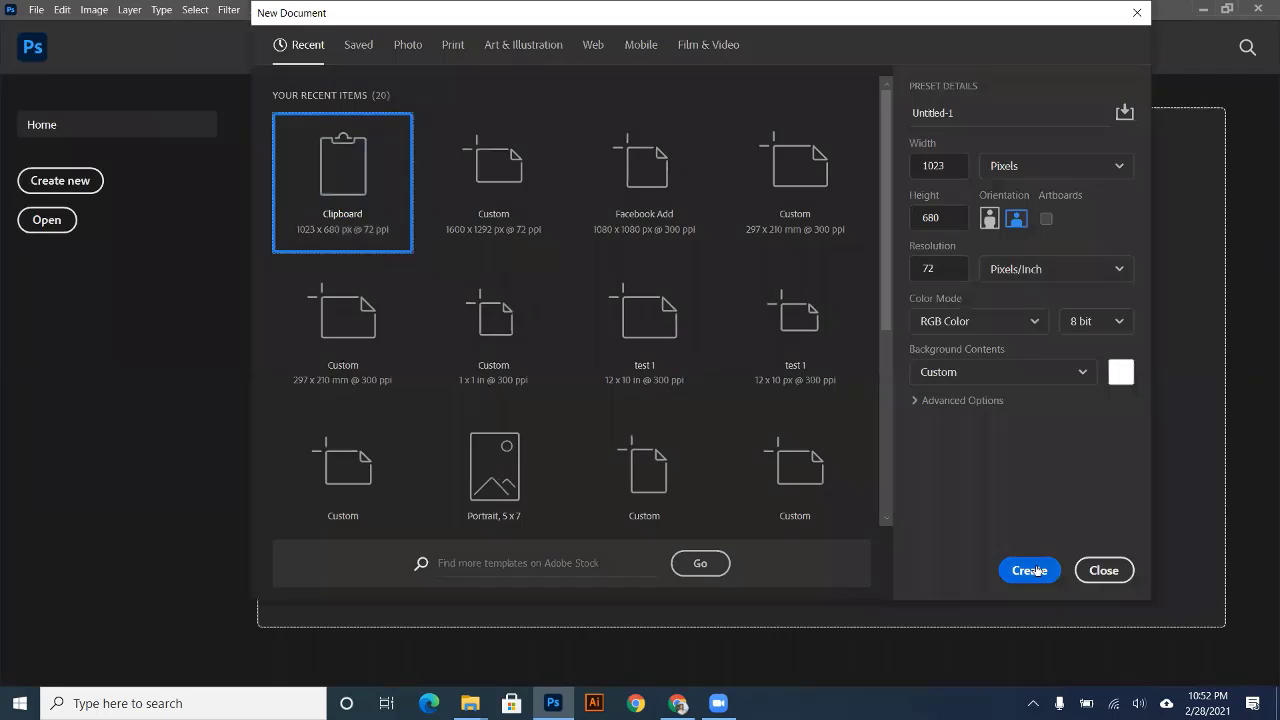
left_click(1030, 570)
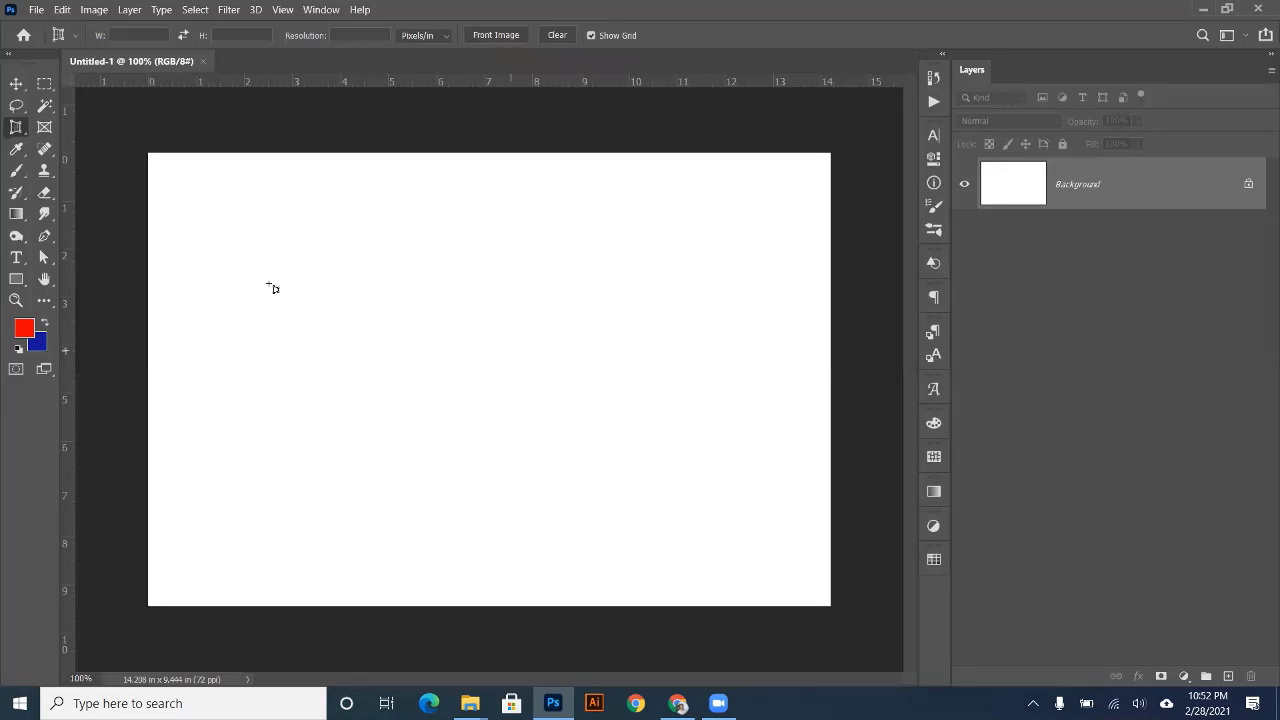
right_click(16, 127)
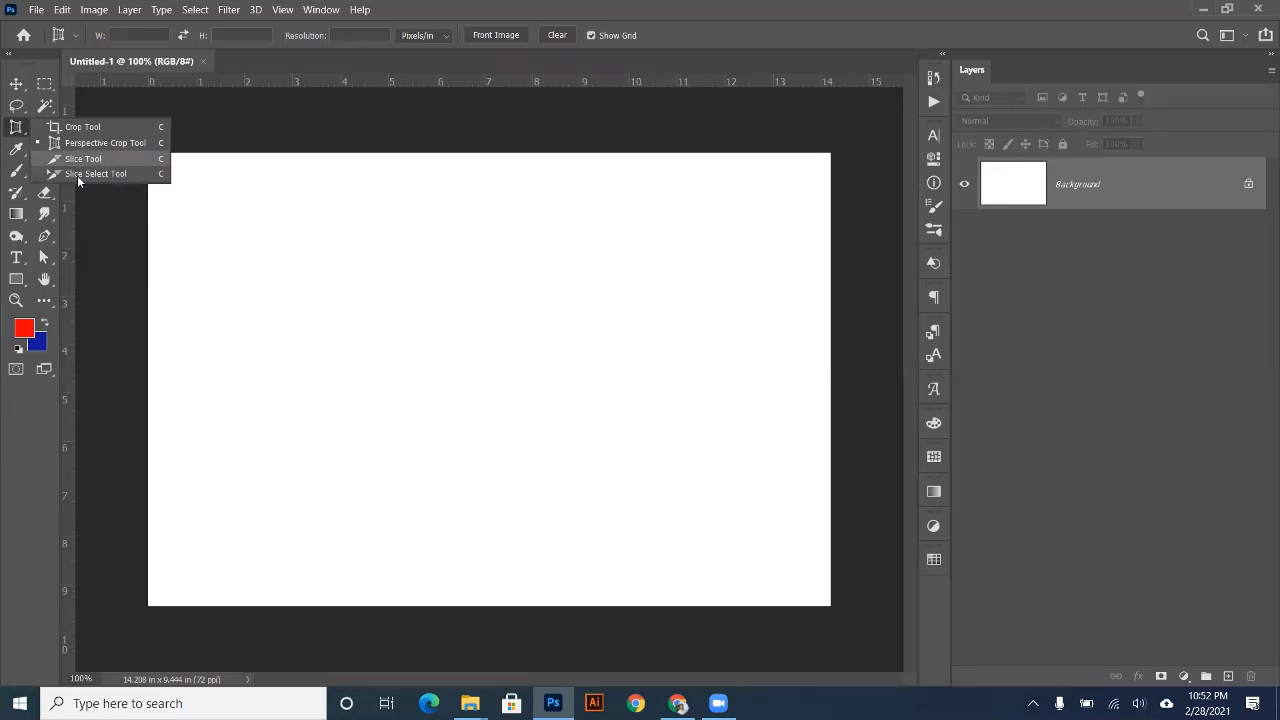
left_click(2, 155)
- Draw an elliptical frame about 5.6 × 4 in near the canvas's upper-left corner and fill it with the lipstick photo from Downloads
left_click(44, 129)
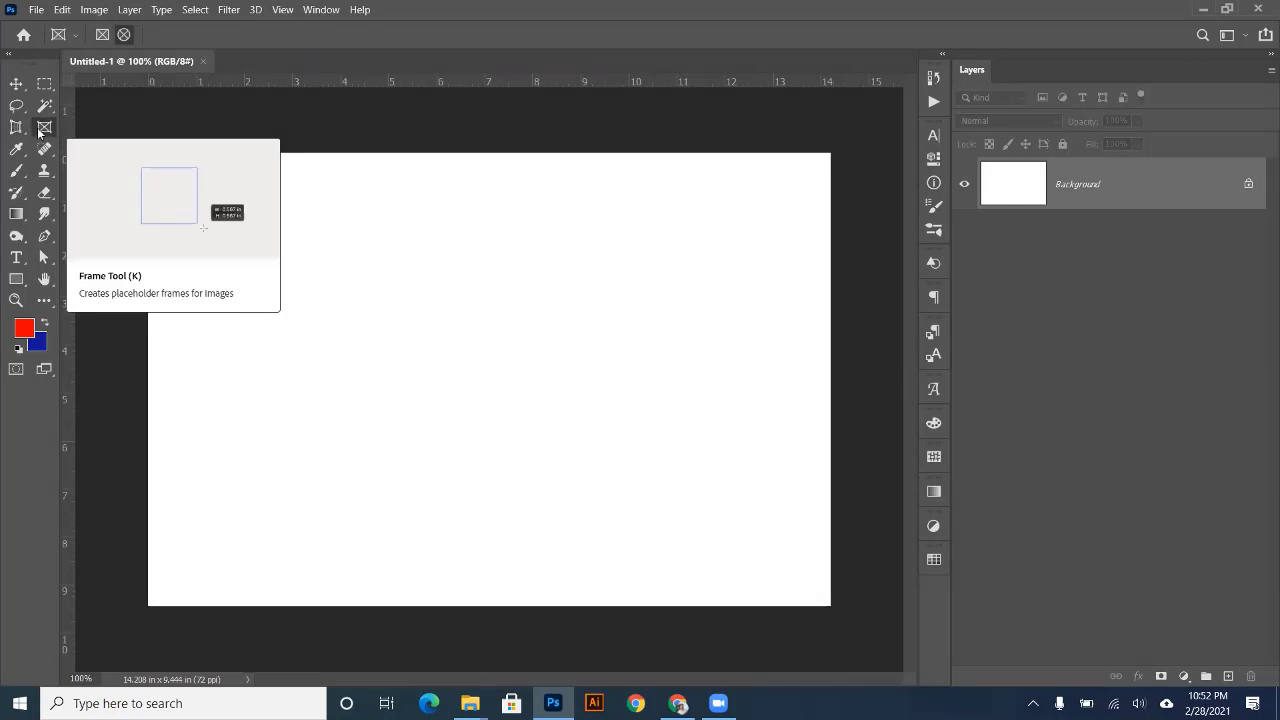
left_click_drag(222, 212, 488, 407)
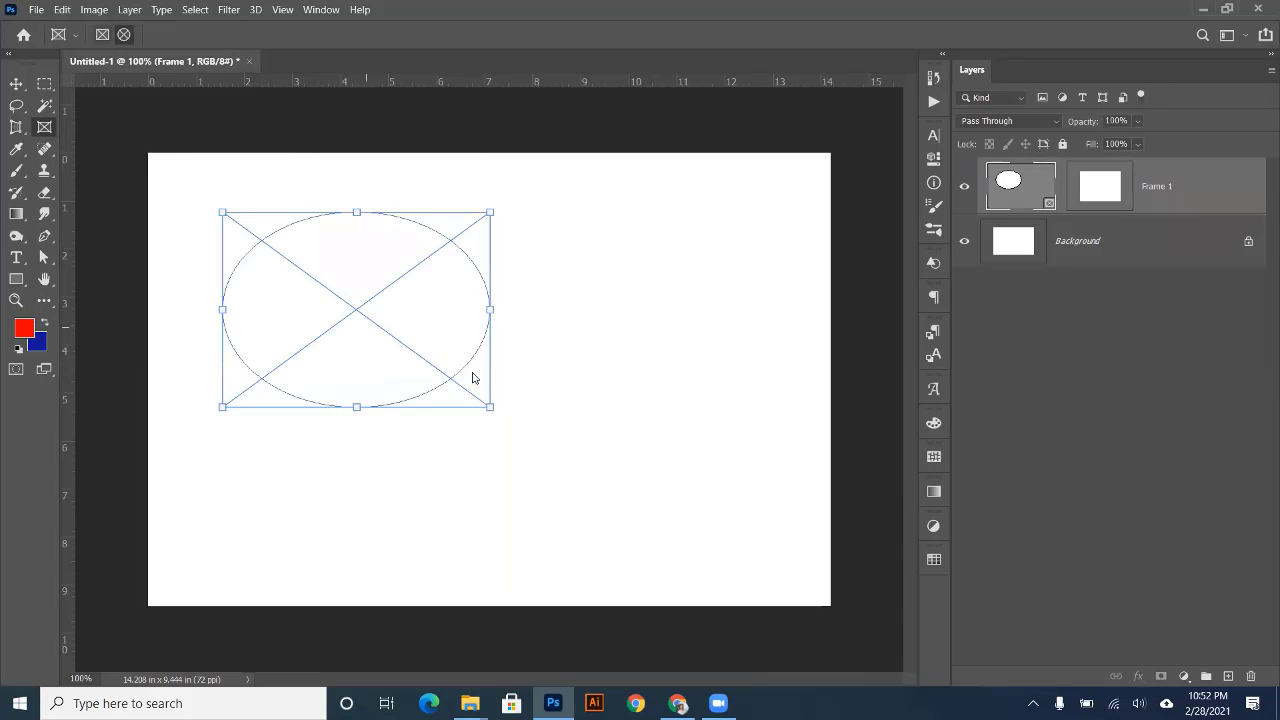
left_click(470, 703)
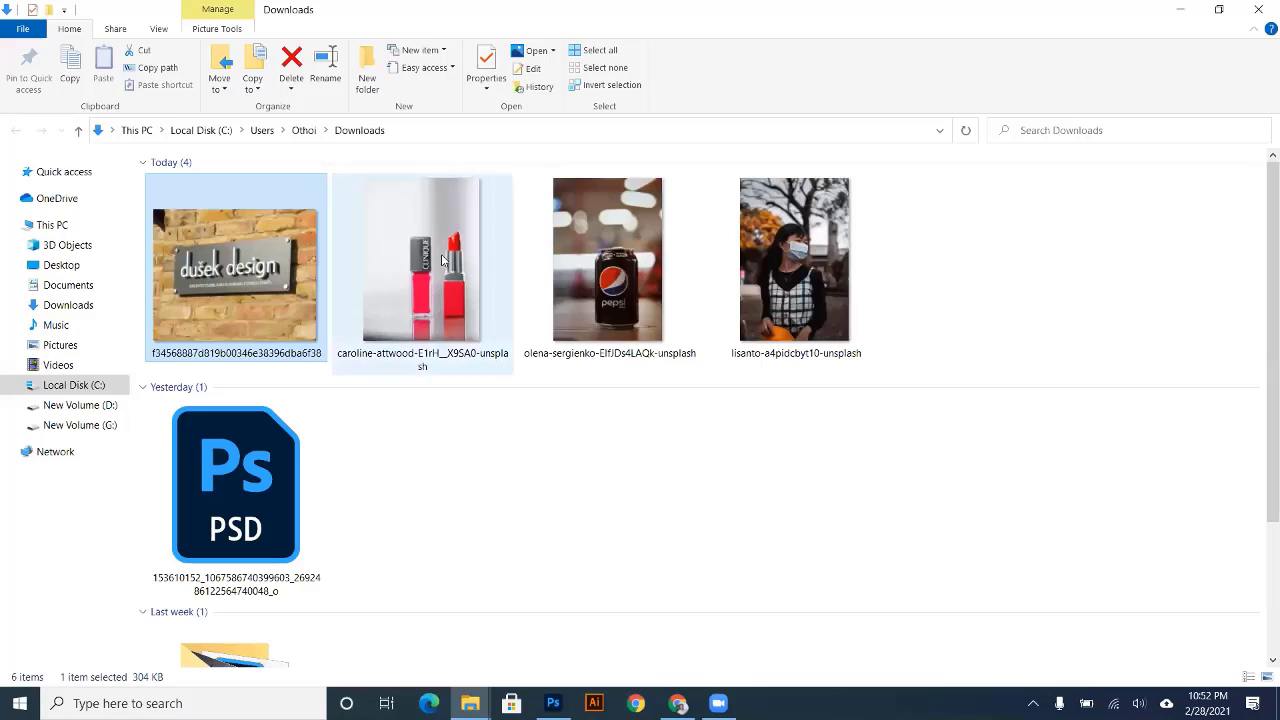
left_click_drag(442, 257, 385, 333)
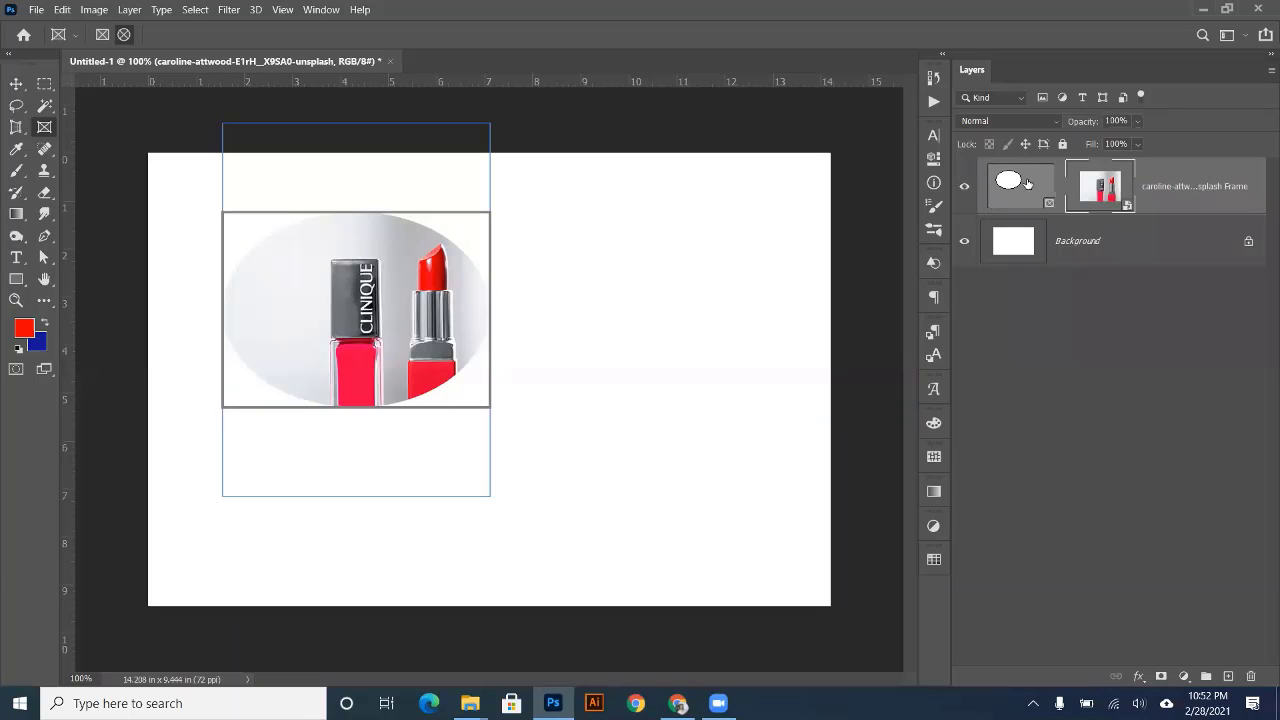
key("Return")
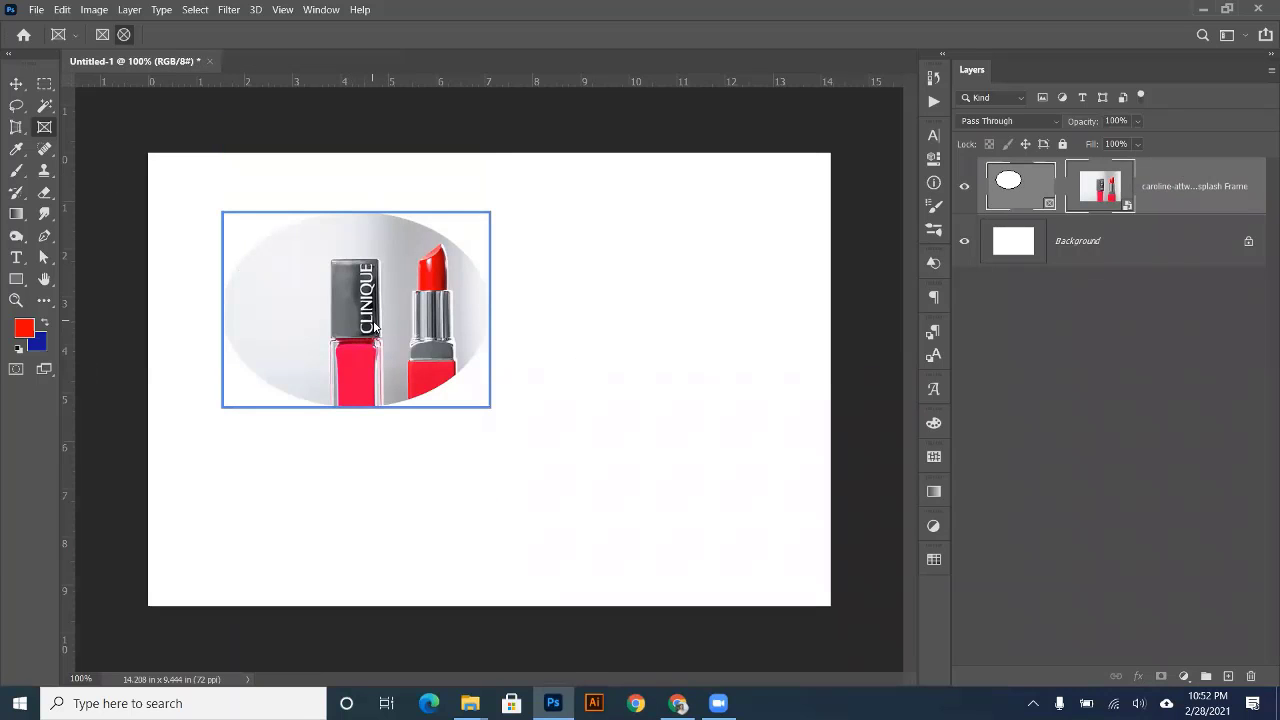
- Move the lipstick frame about 0.65 in left and 0.19 in up, and reposition the photo slightly lower inside it
left_click_drag(435, 316, 404, 307)
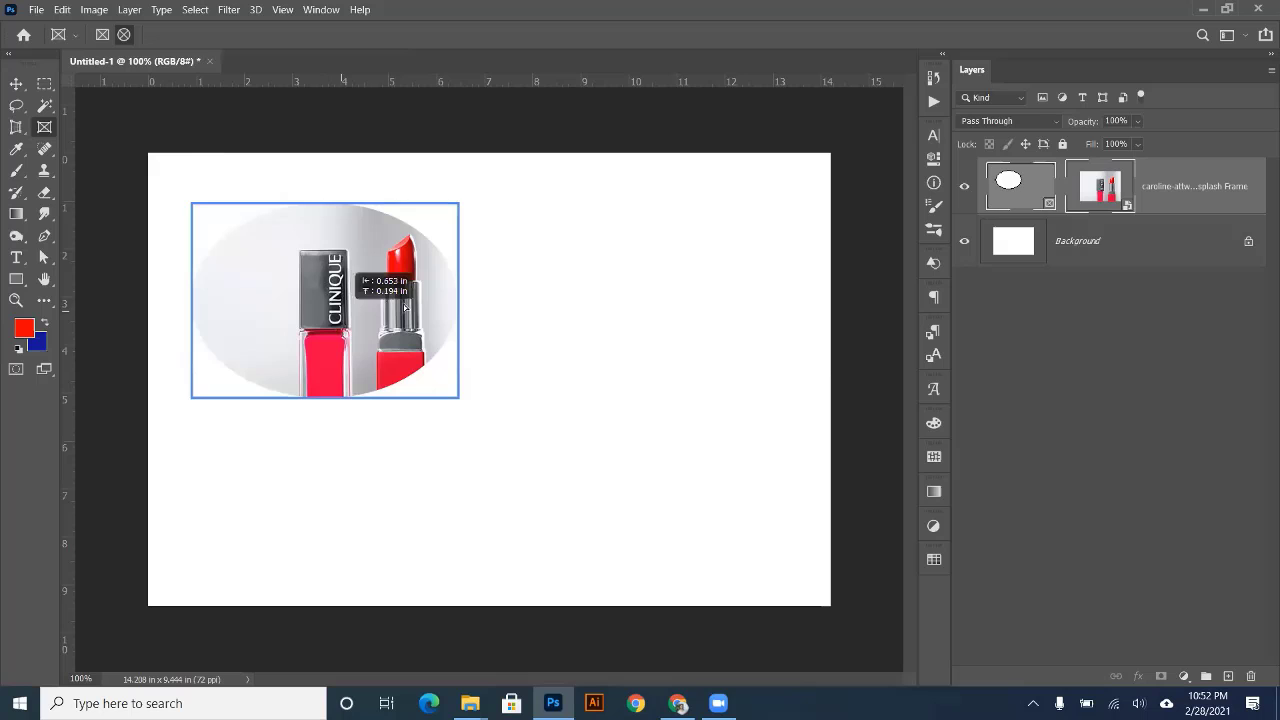
left_click(1097, 190)
left_click_drag(257, 303, 300, 317)
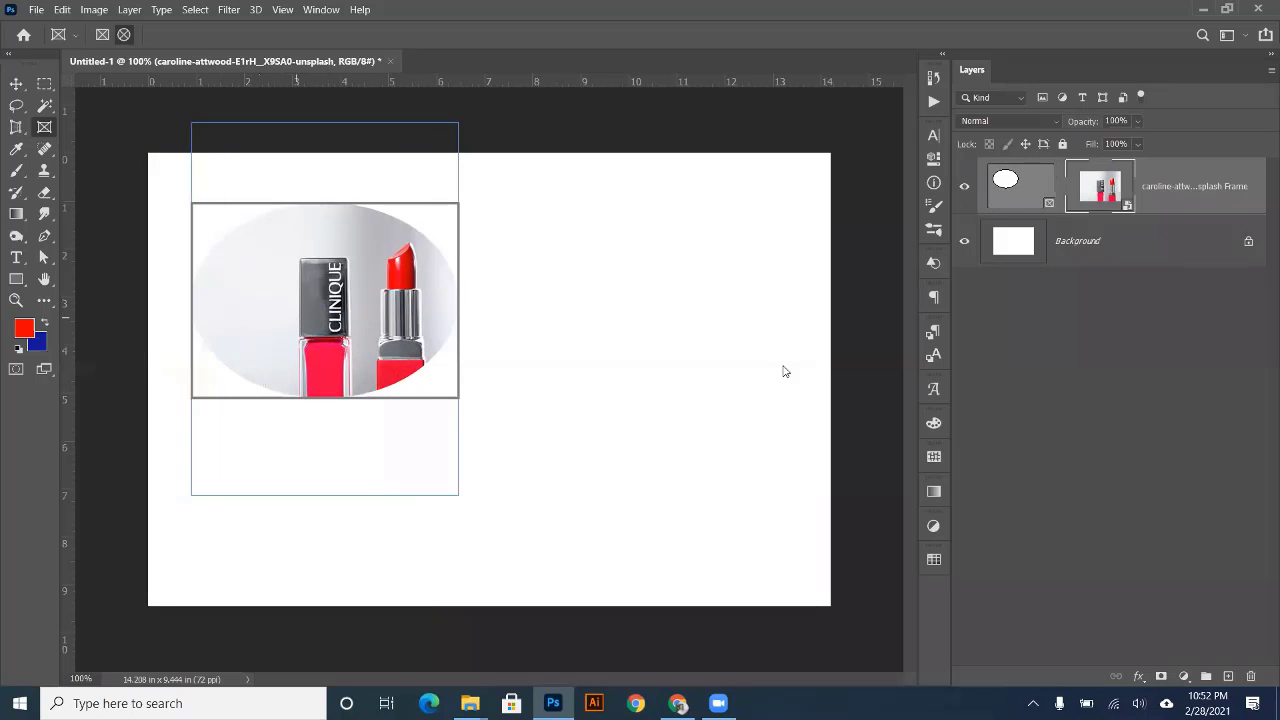
left_click(1077, 389)
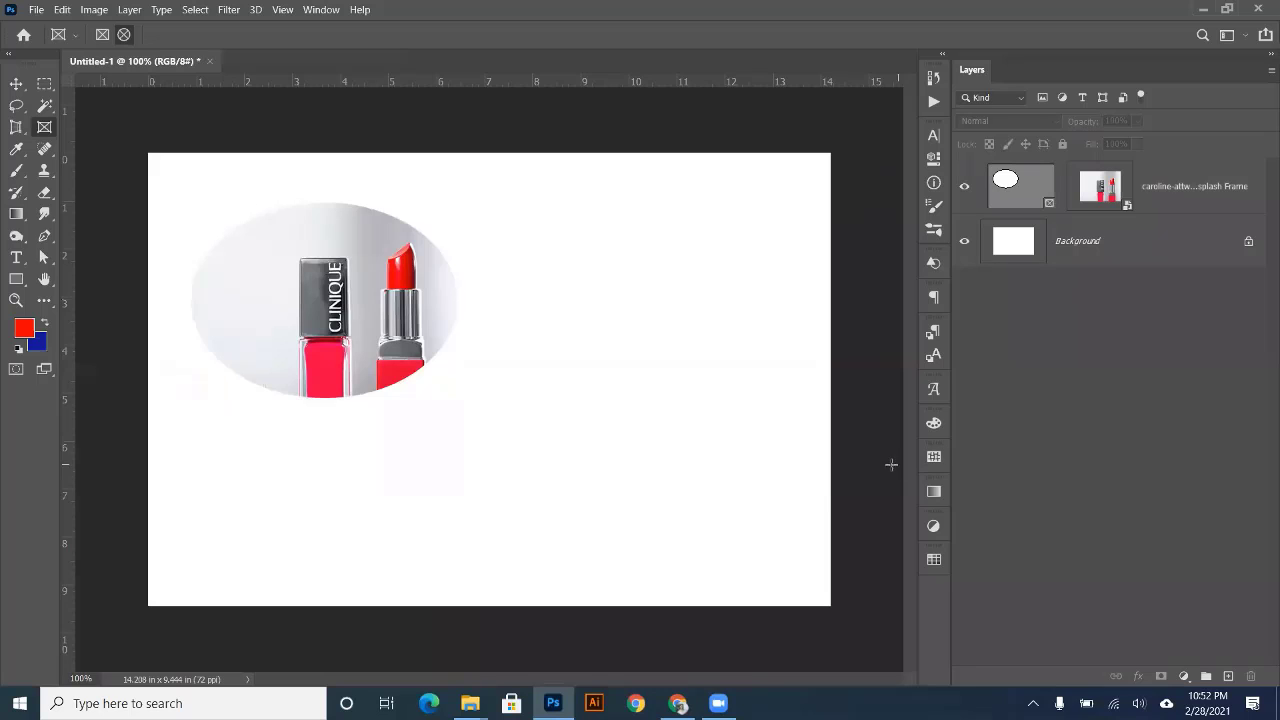
- Switch the frame shape to rectangular and back to elliptical, and delete the lipstick frame layer
left_click(102, 34)
left_click(125, 35)
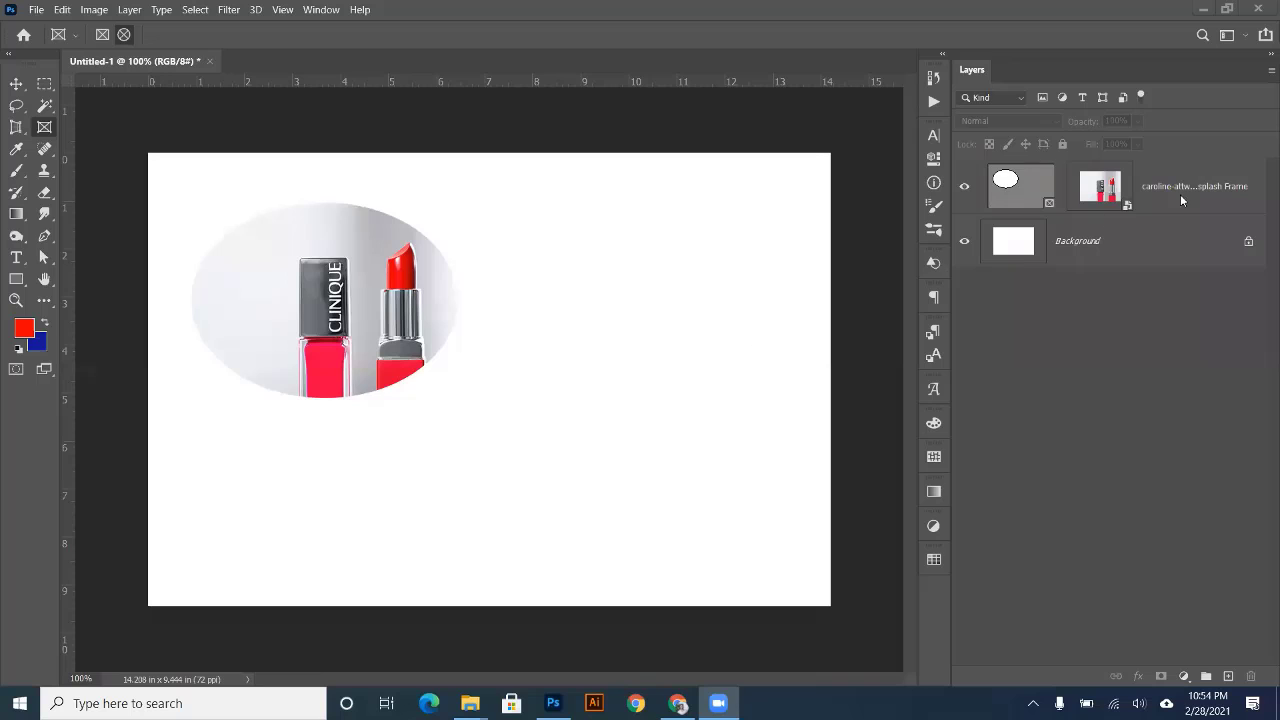
left_click_drag(1165, 183, 1251, 676)
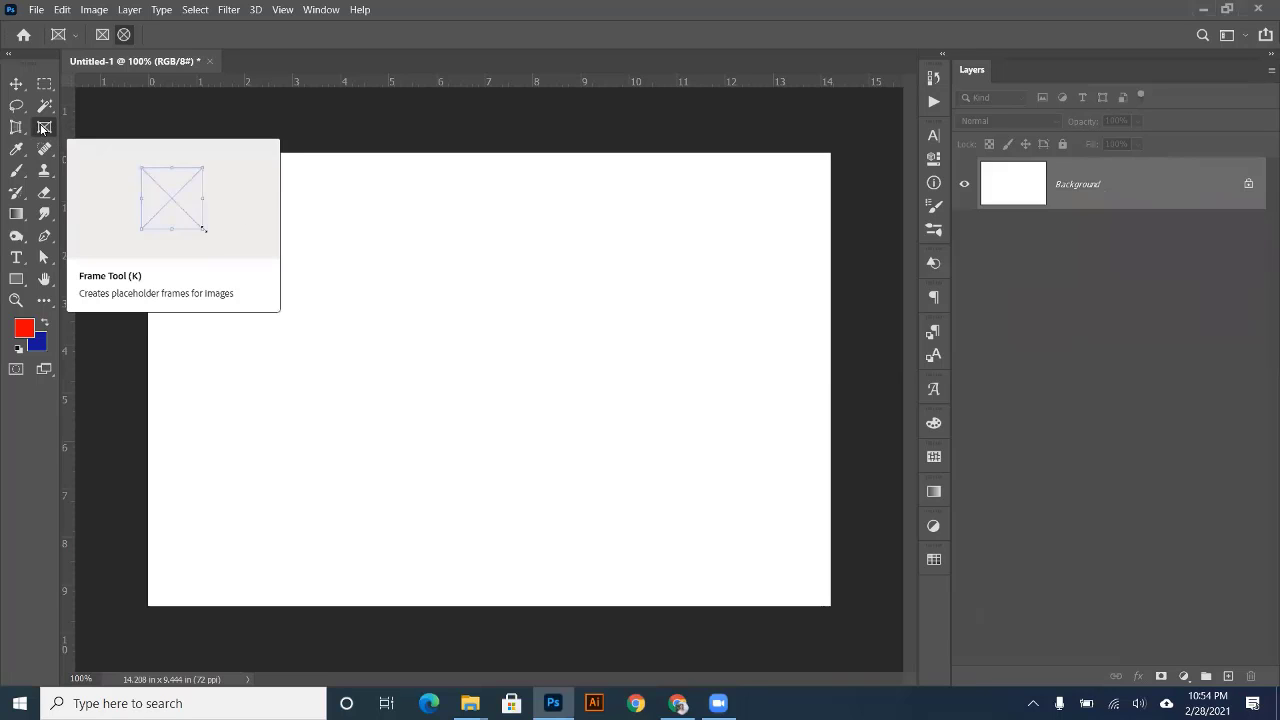
left_click(46, 129)
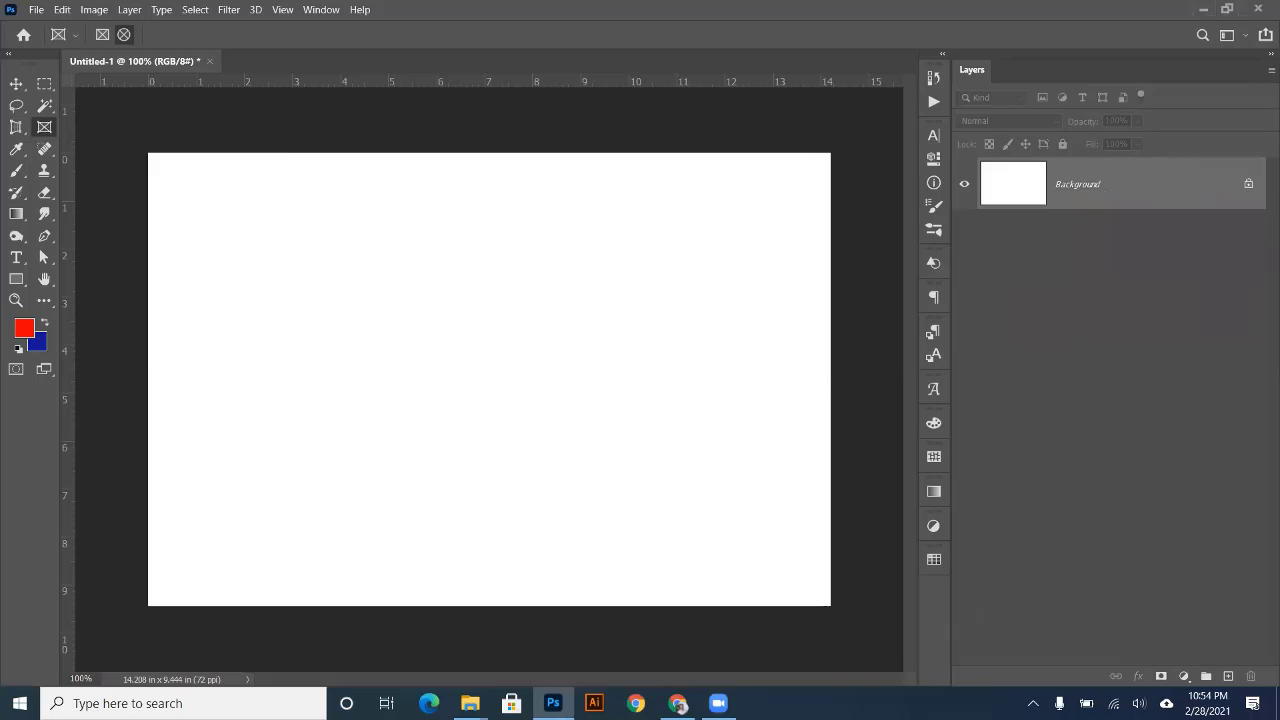
mouse_move(360, 391)
left_mouse_down()
mouse_move(239, 234)
mouse_move(146, 58)
left_mouse_up()
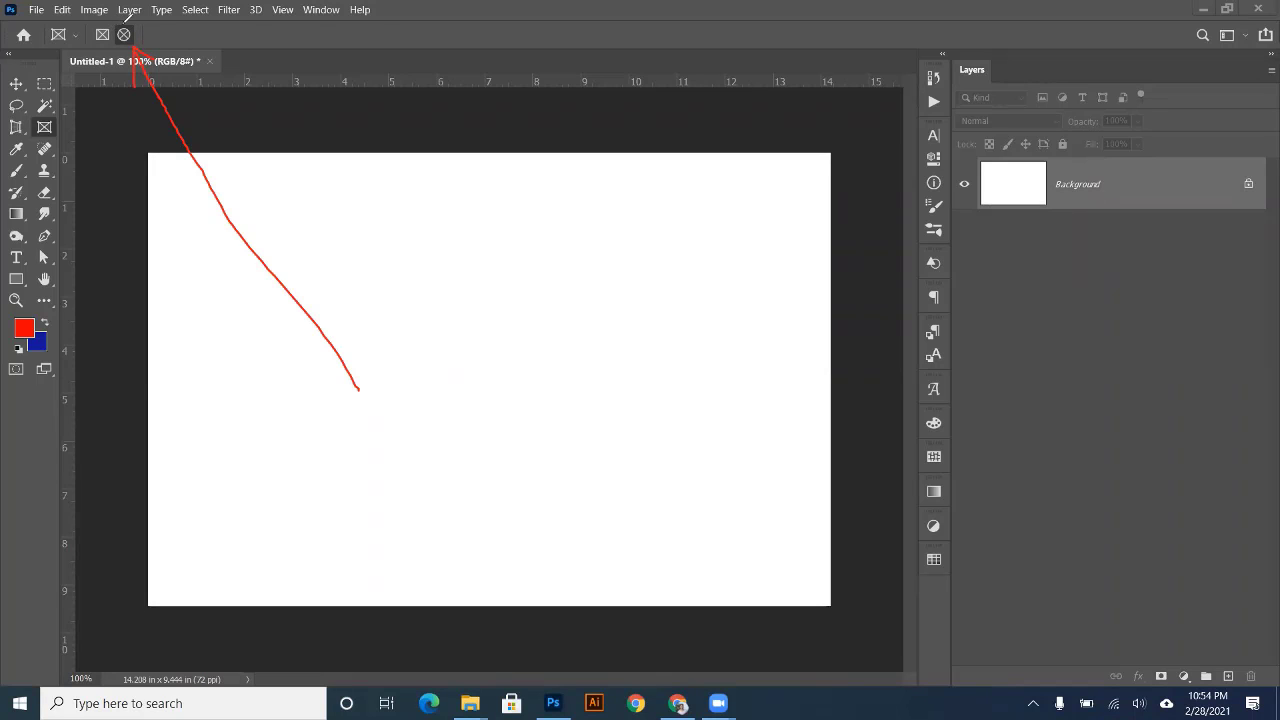
left_click_drag(127, 22, 100, 19)
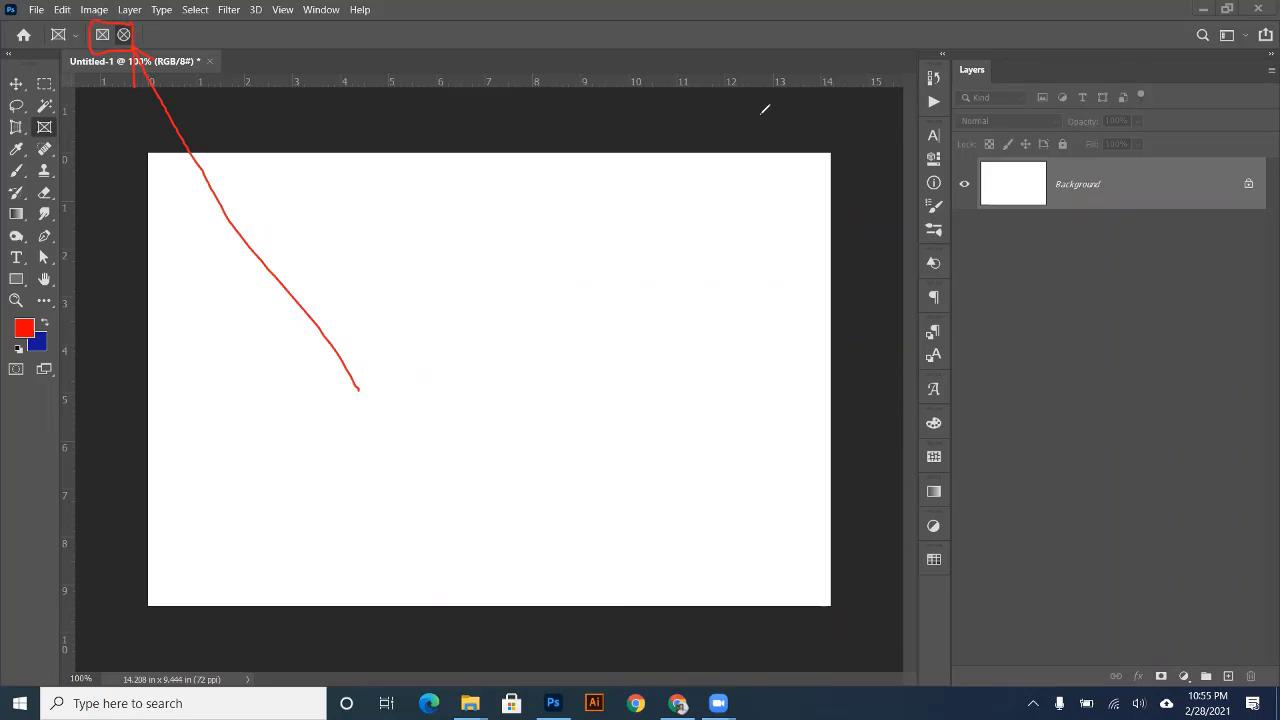
left_click(865, 113)
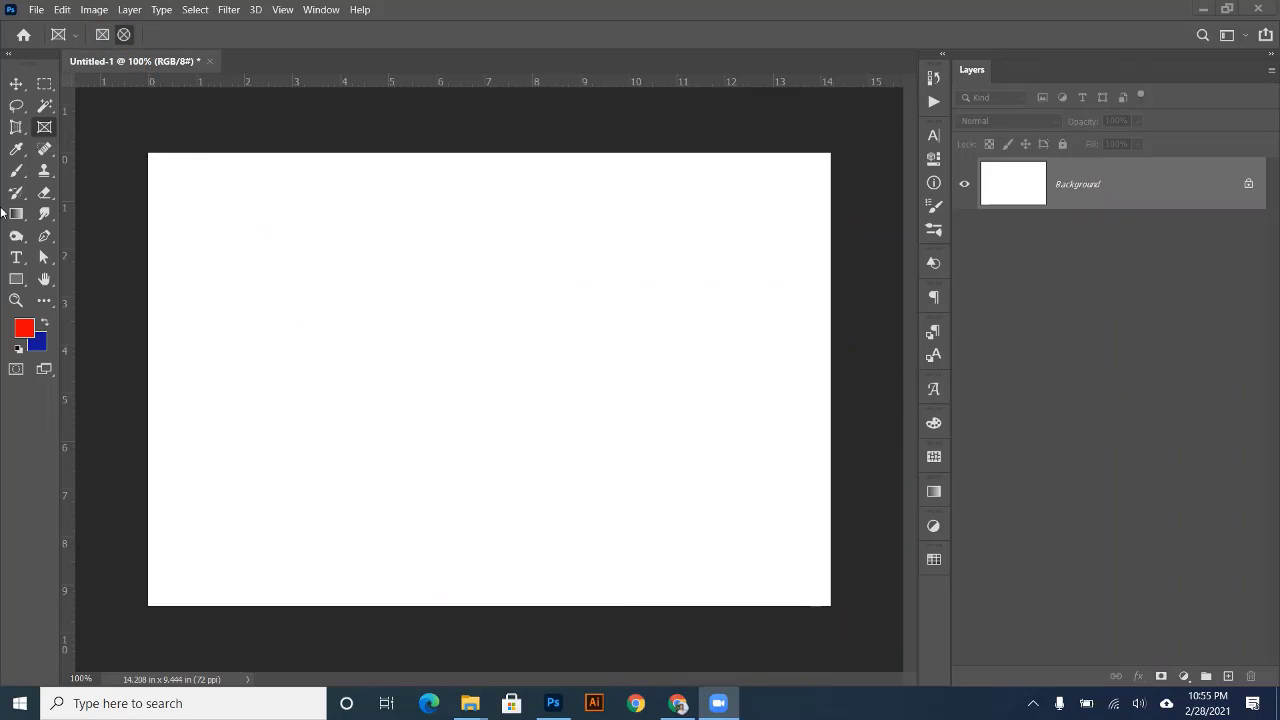
- Draw an elliptical frame about 5.8 × 4.5 in and a rectangular frame about 6.2 × 4.5 in beside it
left_click(43, 131)
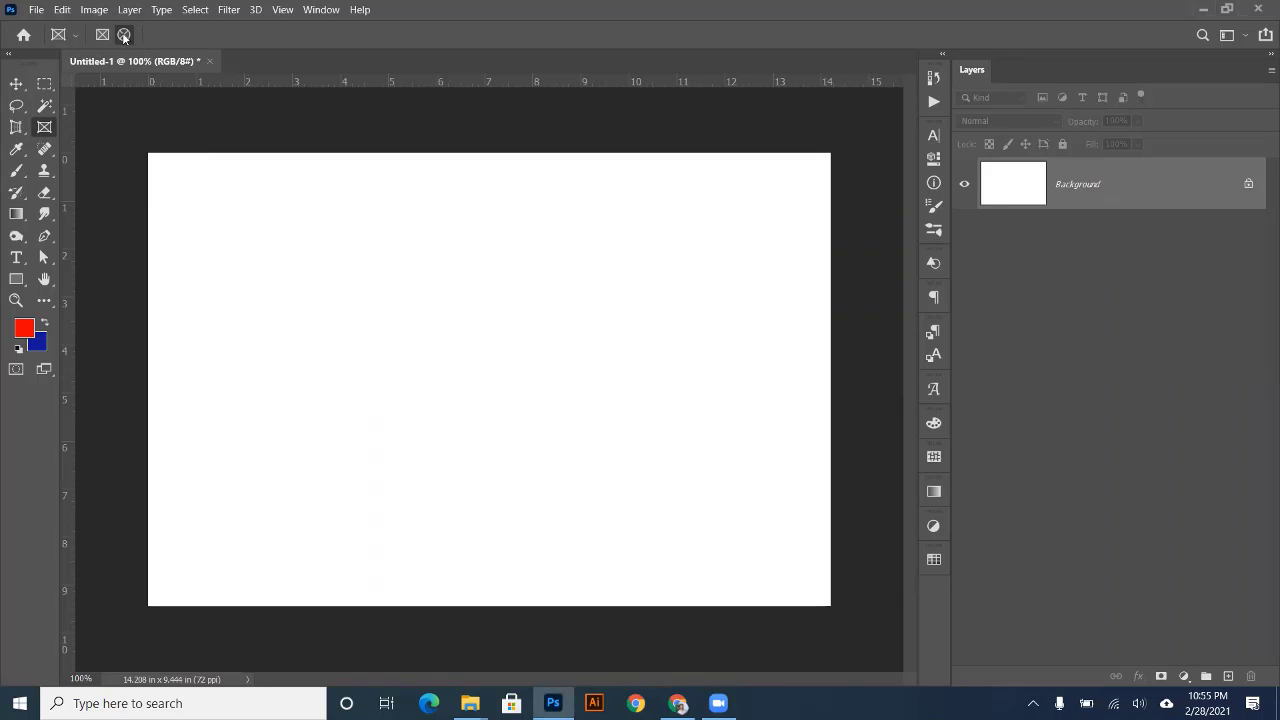
left_click_drag(184, 209, 463, 426)
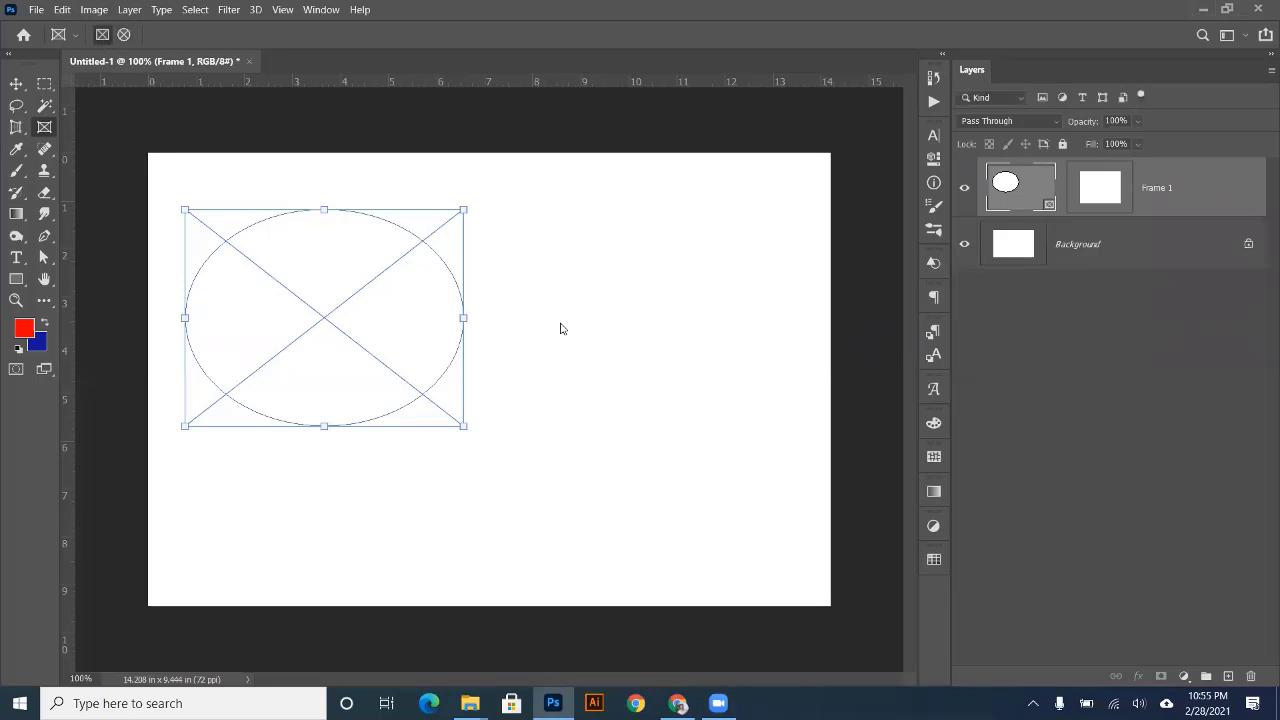
left_click_drag(505, 210, 804, 426)
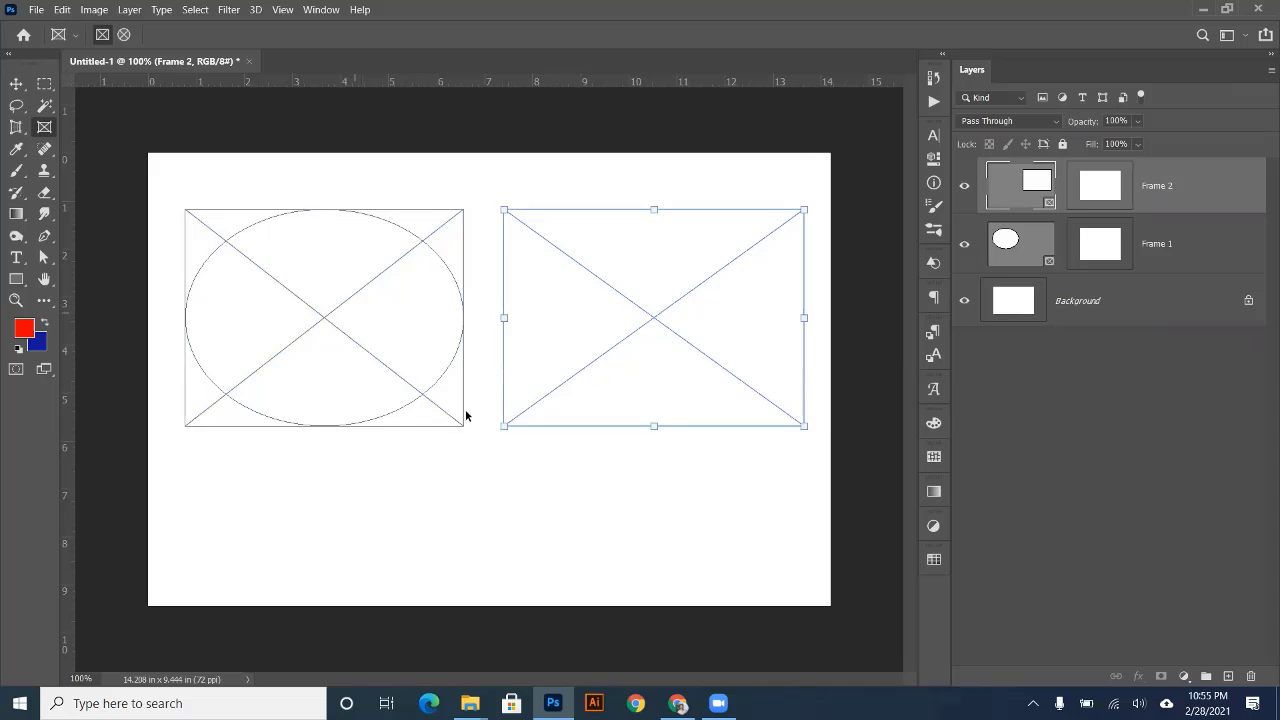
- Place the lipstick photo from the Downloads folder into the elliptical frame and deselect the frame
mouse_move(470, 703)
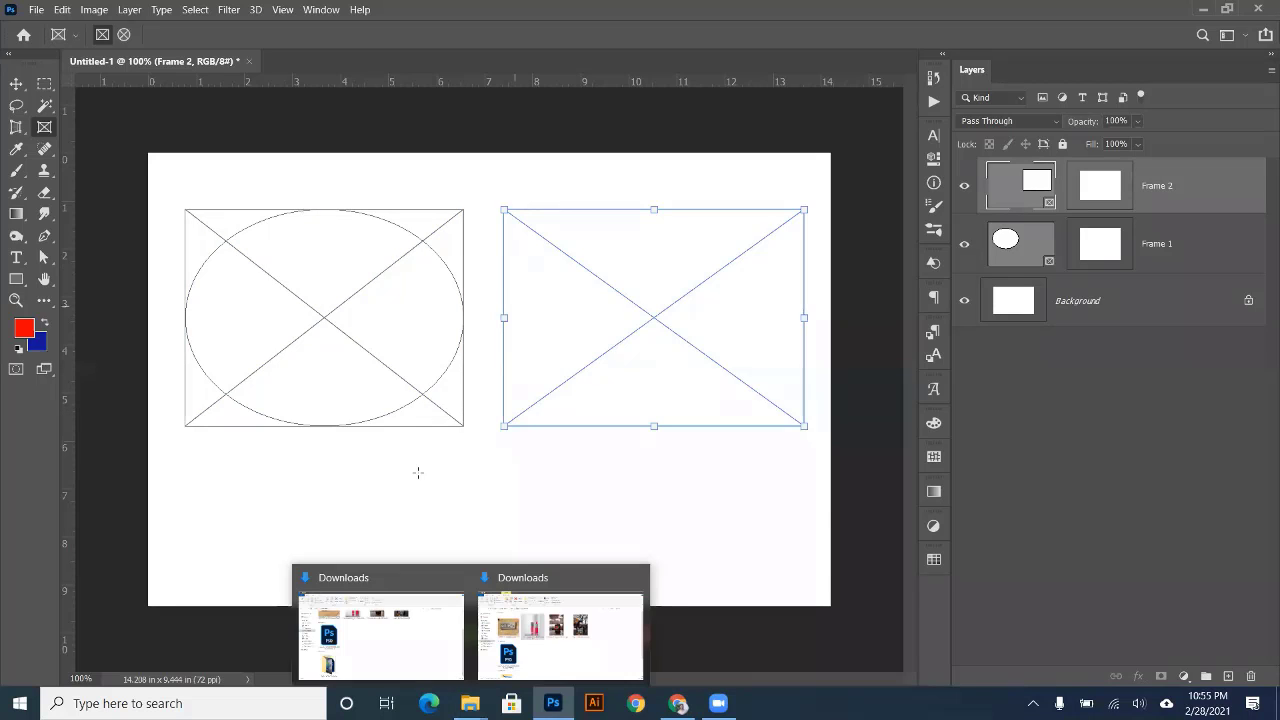
left_click(552, 641)
left_click_drag(447, 270, 388, 360)
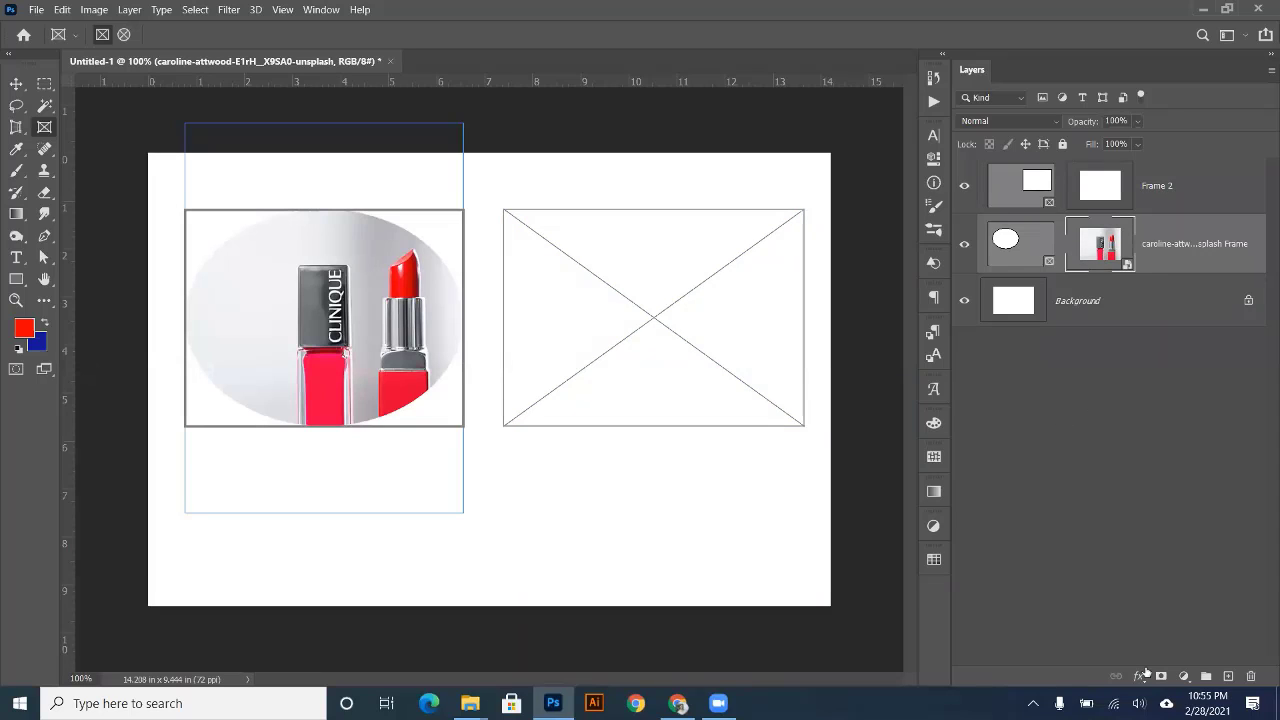
left_click(1109, 446)
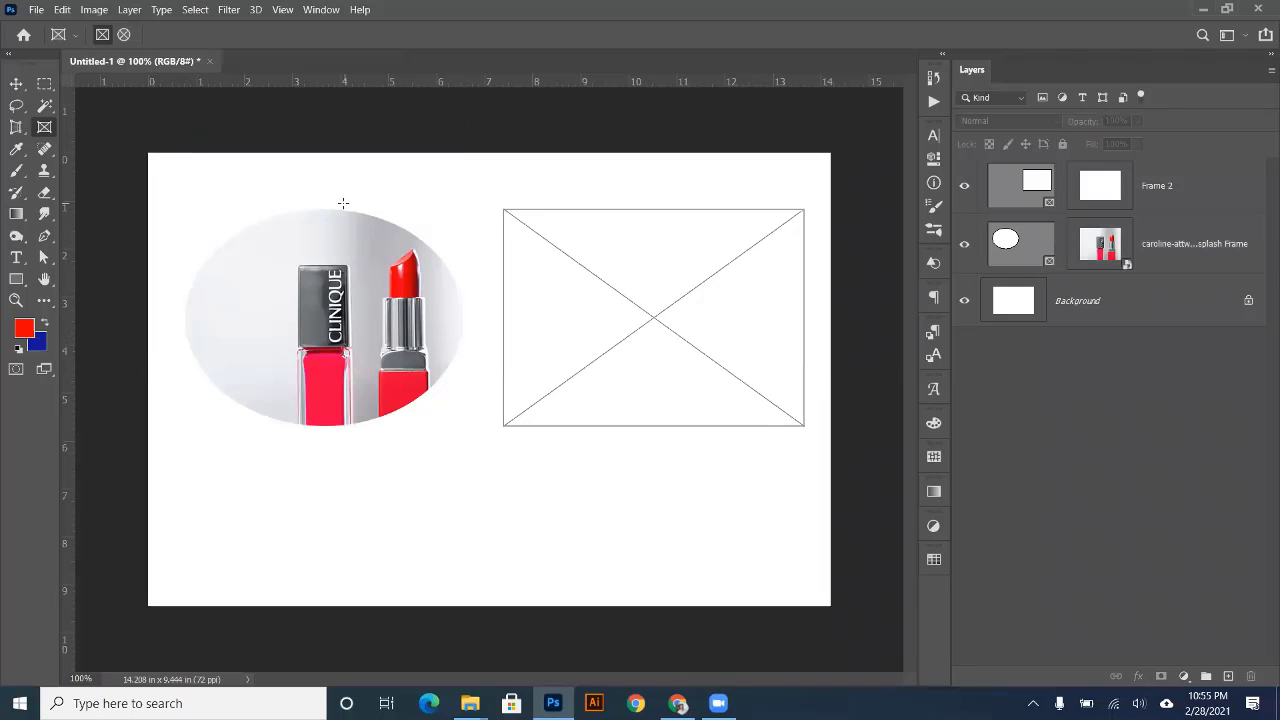
- Place the photo of the masked woman from Downloads into the rectangular frame and shift it about 0.6 in down inside the frame
left_click(548, 632)
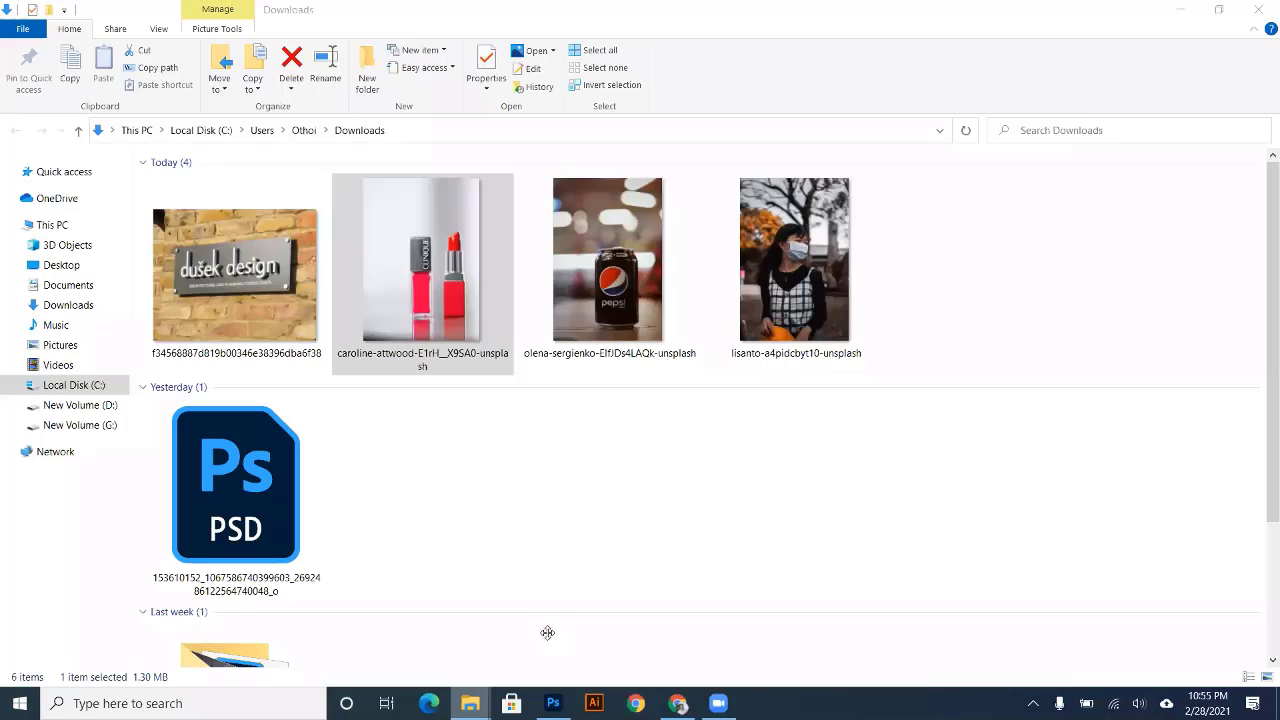
left_click_drag(794, 262, 471, 571)
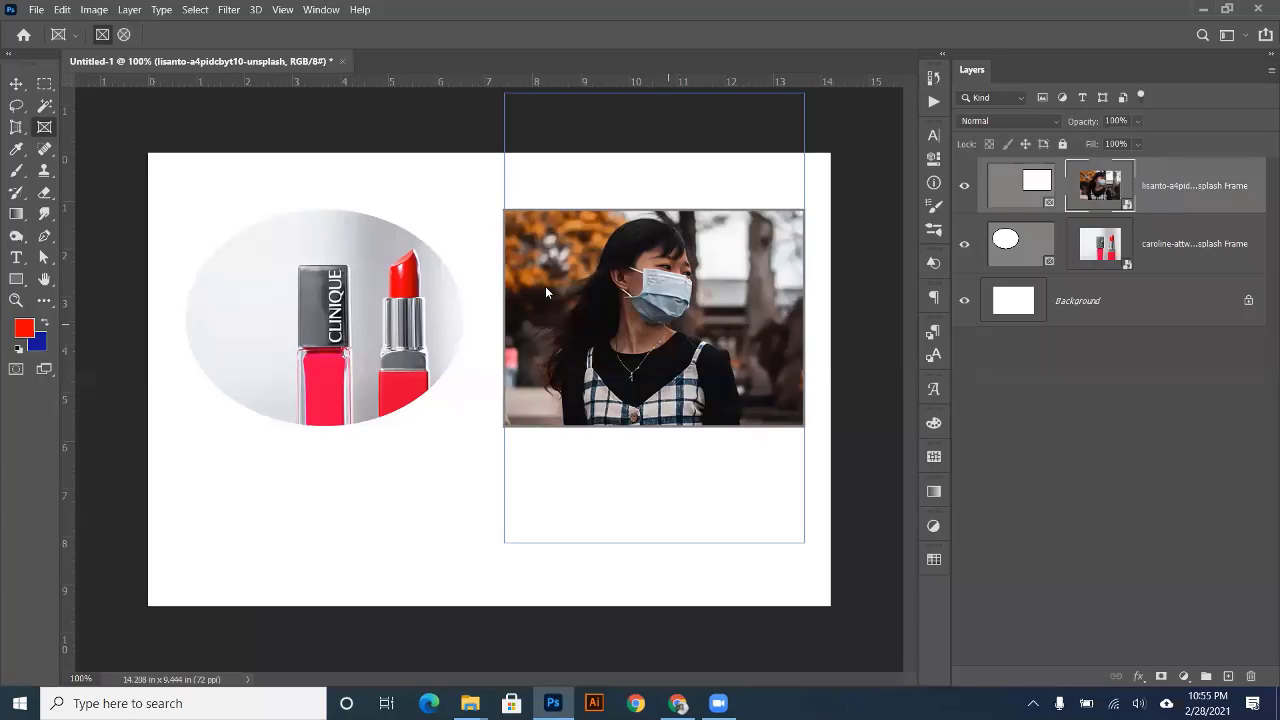
left_click(1068, 404)
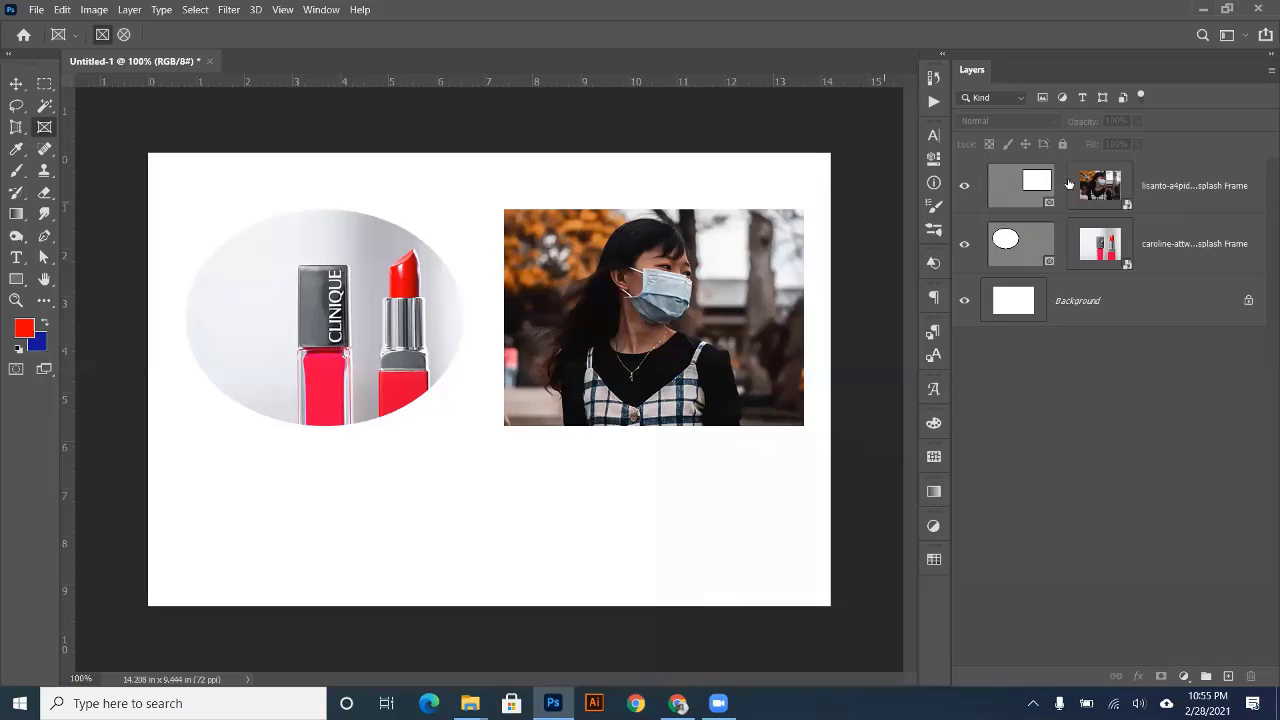
left_click(1099, 186)
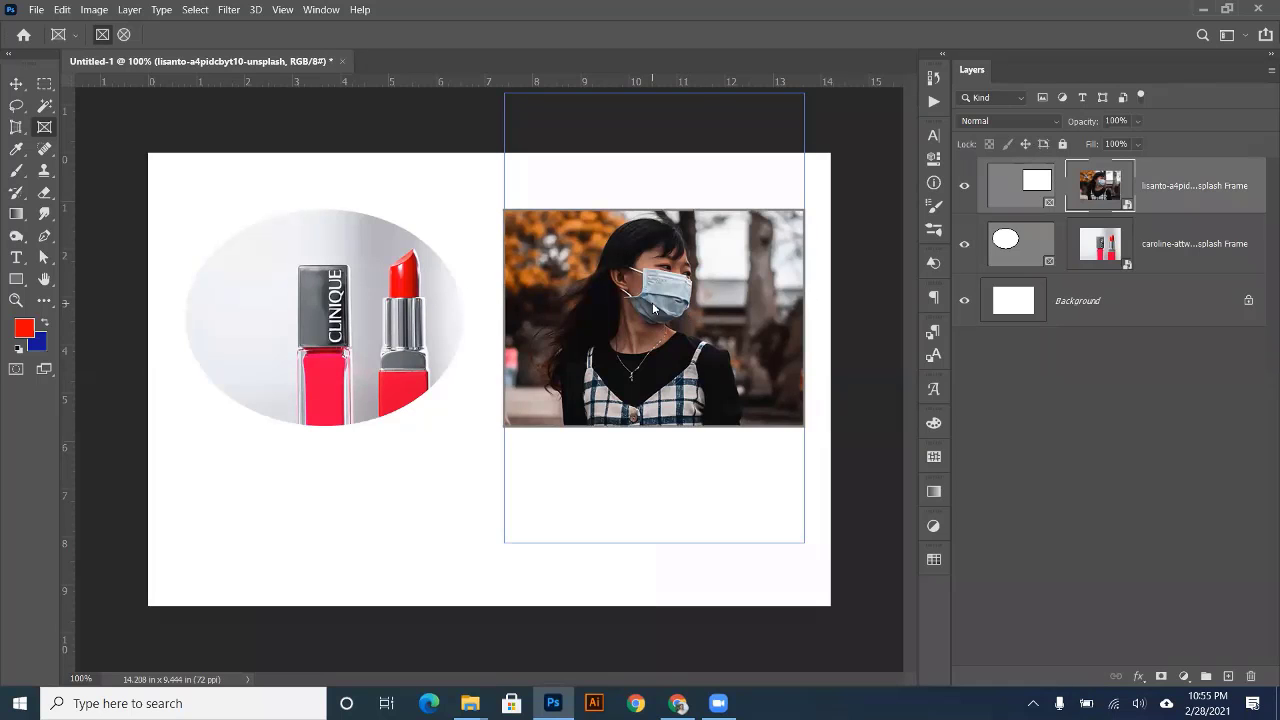
left_click_drag(656, 277, 656, 307)
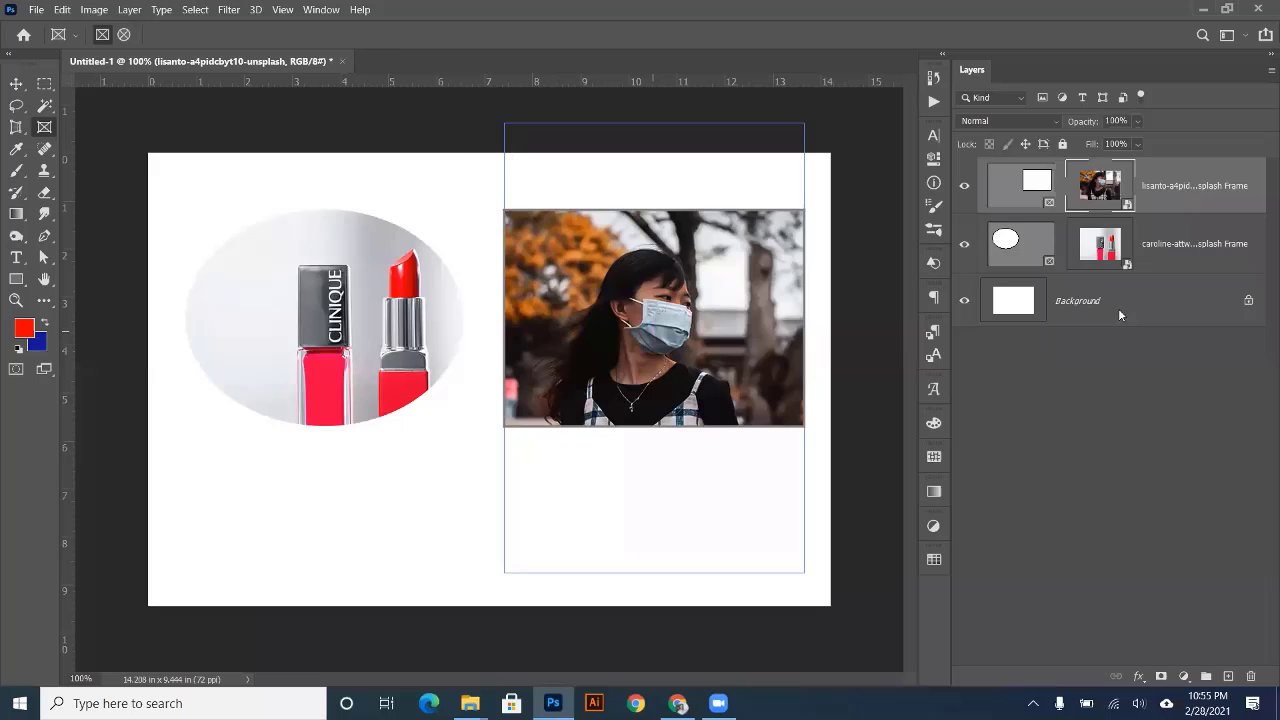
- Delete both framed image layers, the masked woman and the lipstick photo, leaving only the Background layer
left_click(1104, 243)
left_click_drag(301, 331, 301, 331)
left_click(1166, 480)
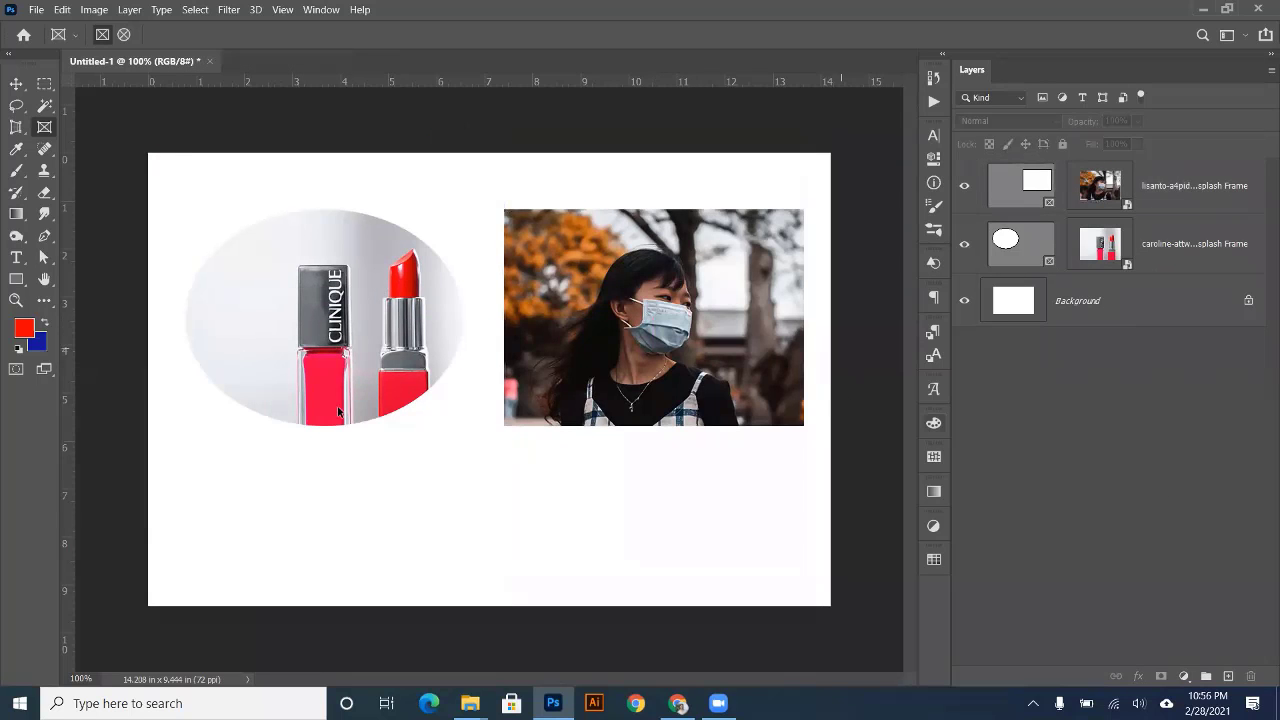
left_click_drag(1174, 184, 1251, 678)
left_click_drag(1181, 185, 1251, 679)
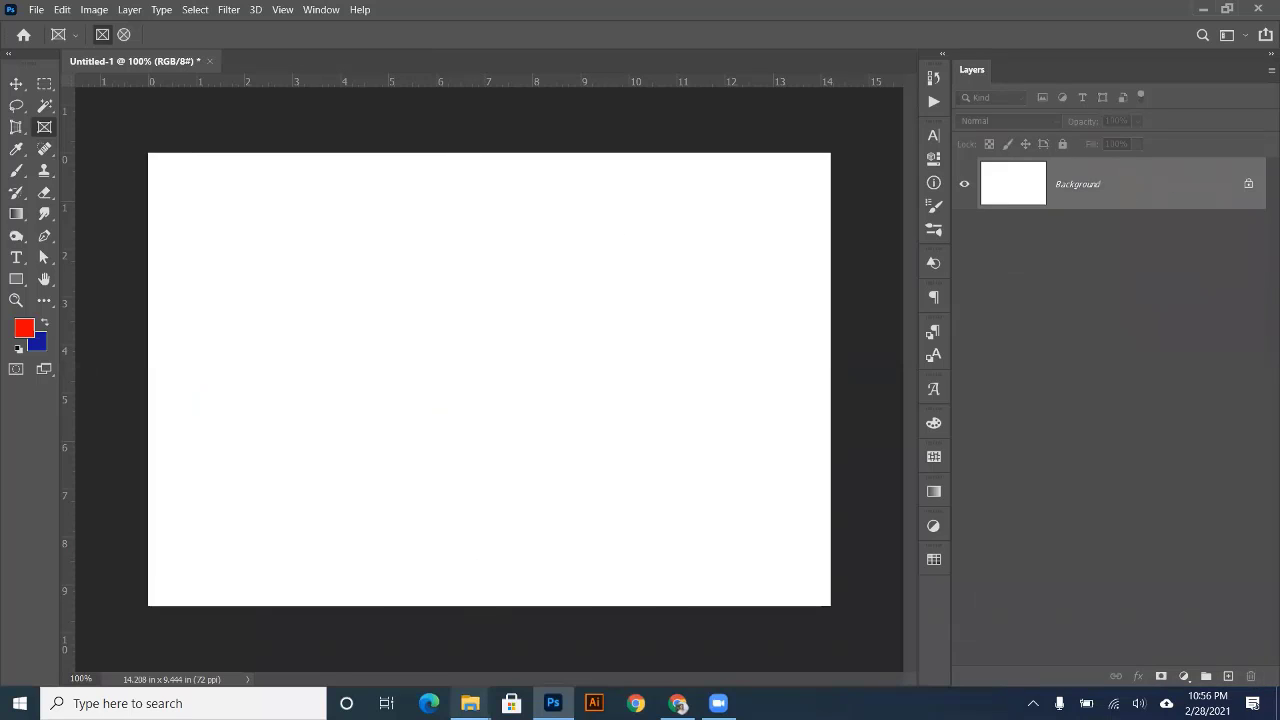
- Place the lipstick photo from the Downloads folder on the canvas and shift it toward the left side
mouse_move(470, 703)
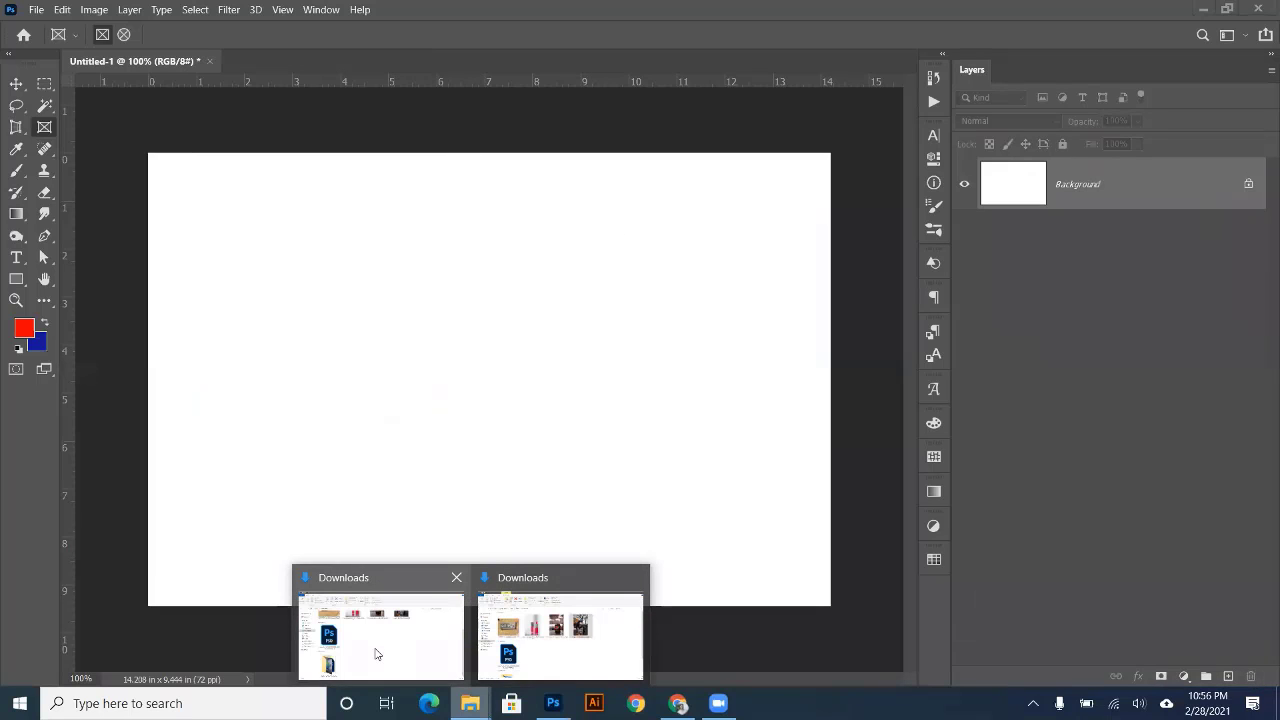
left_click_drag(427, 206, 818, 427)
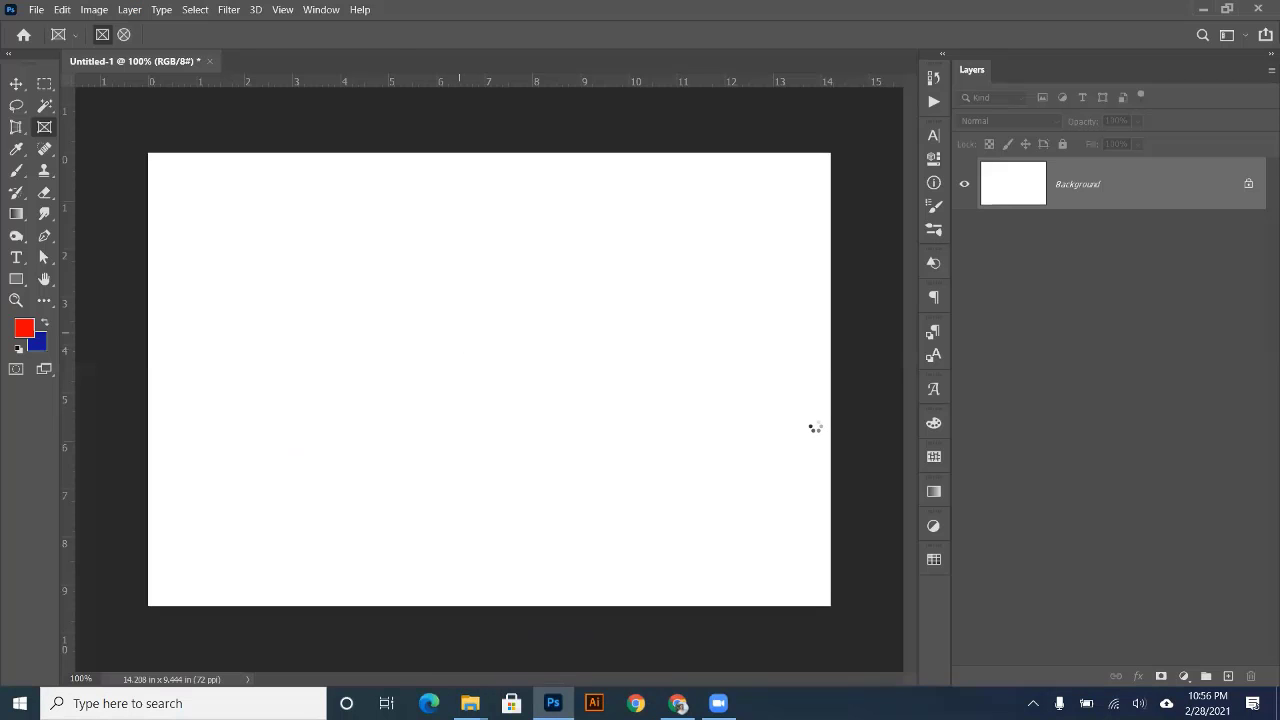
left_click(15, 84)
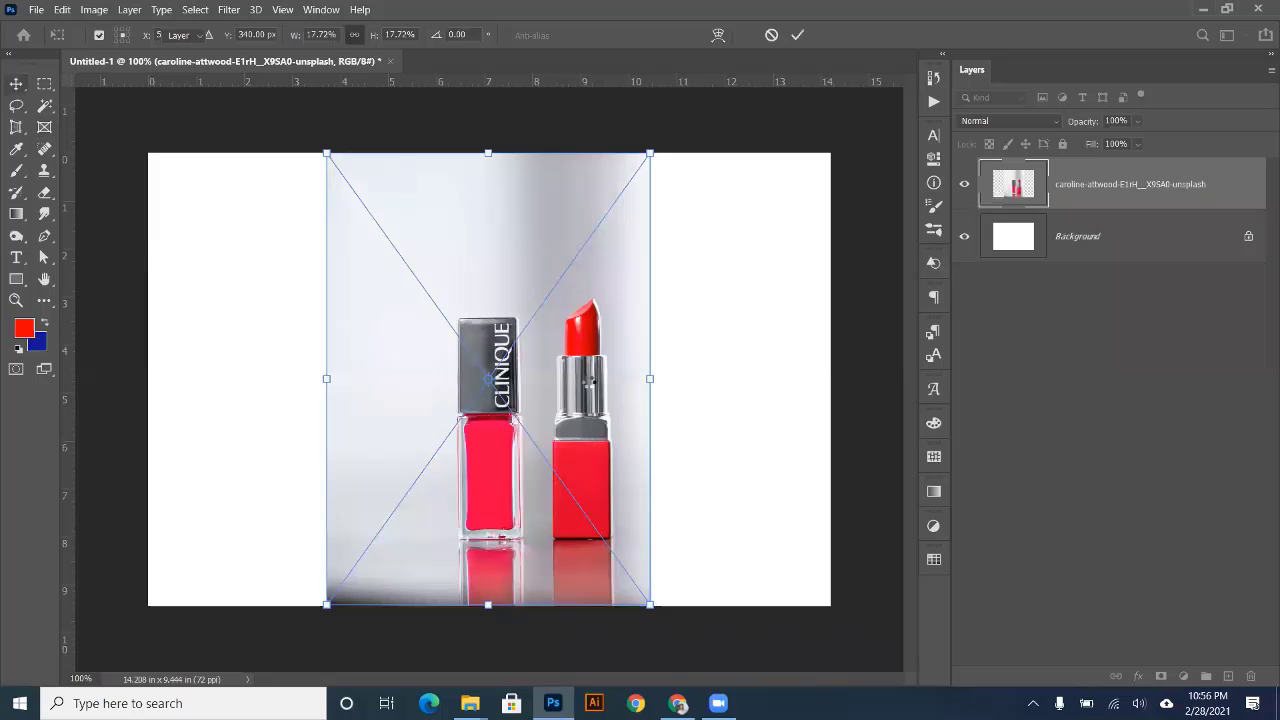
left_click_drag(570, 391, 443, 391)
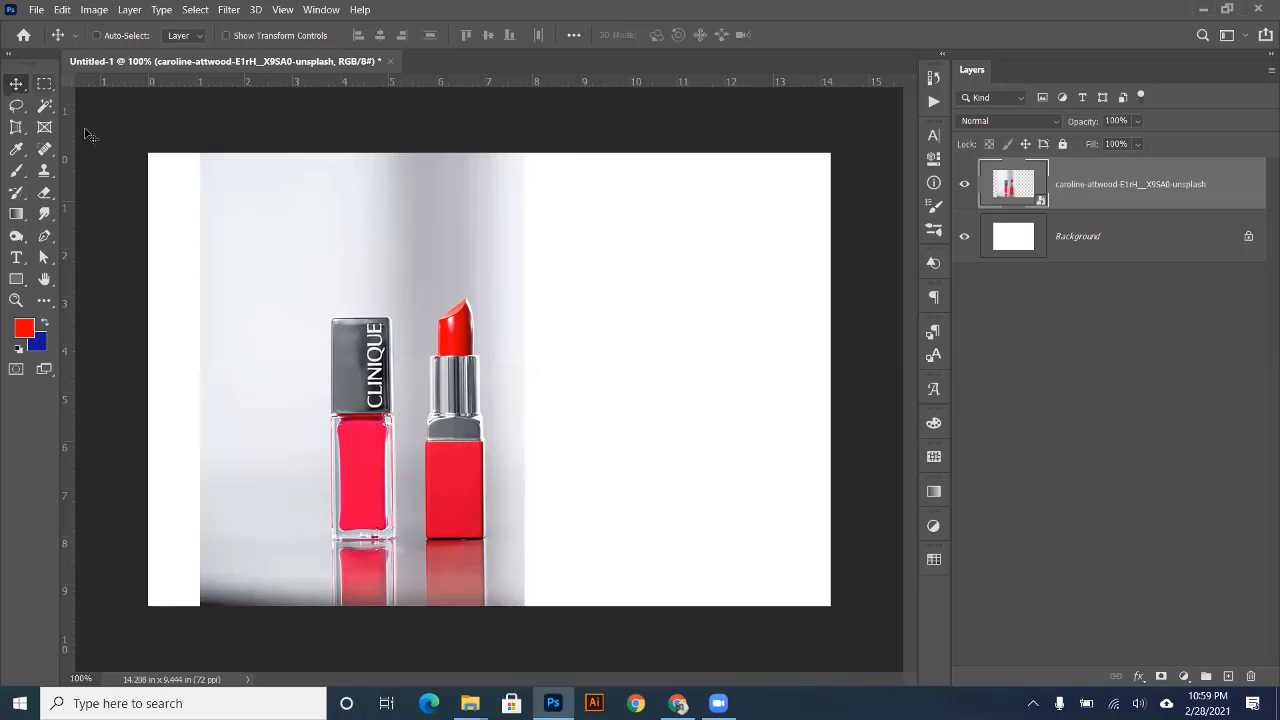
- Mask the photo with an elliptical selection around the bottle cap and lipstick tip, and move it toward the canvas's upper-left corner
right_click(45, 86)
left_click(100, 107)
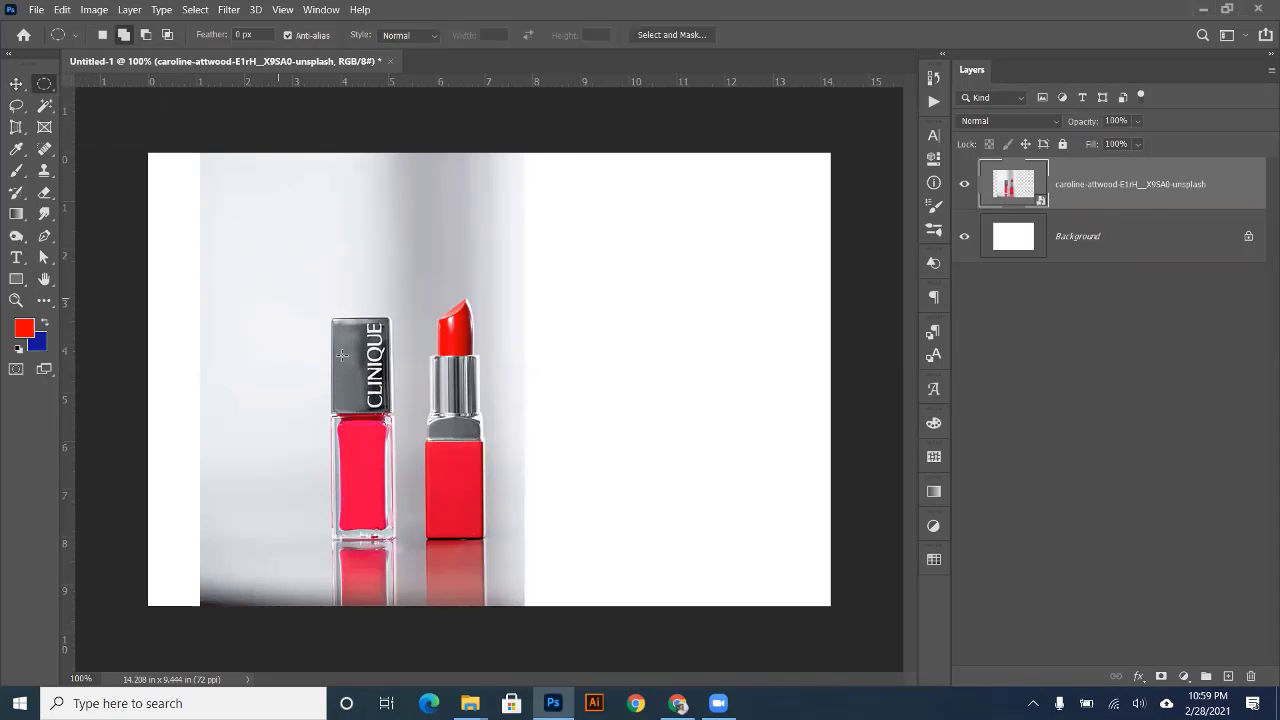
left_click_drag(275, 295, 518, 438)
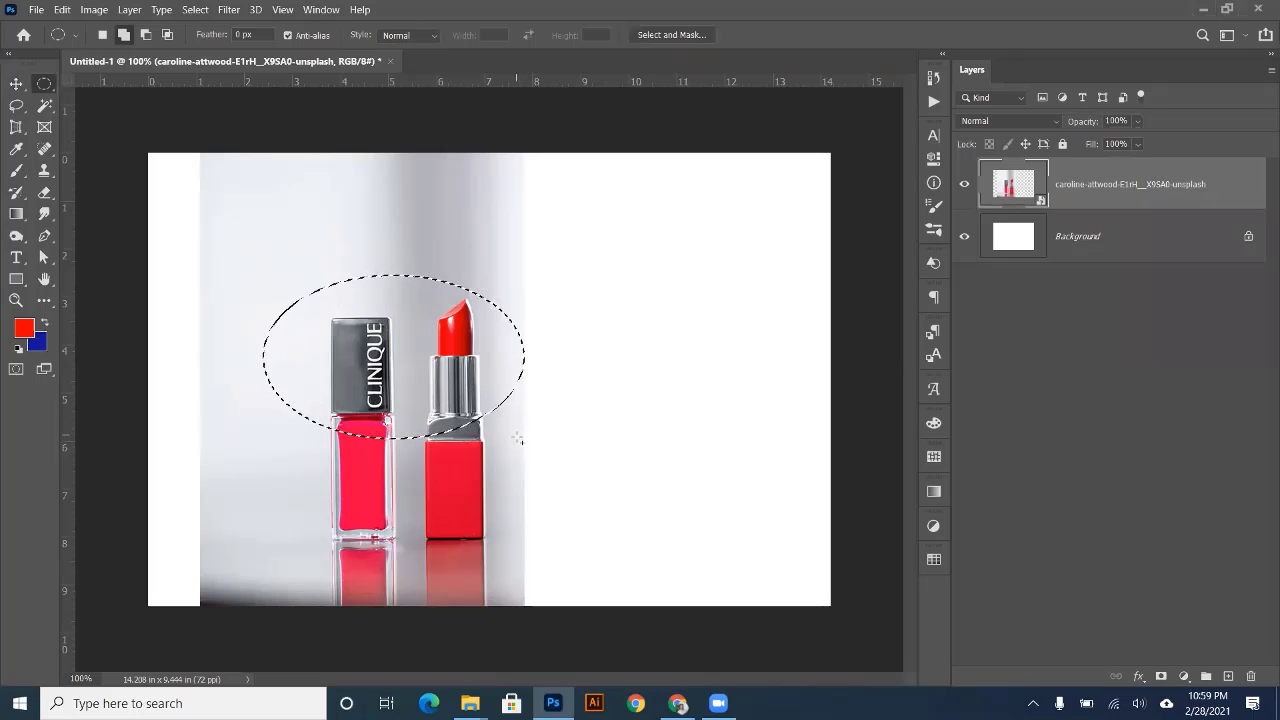
left_click(1161, 676)
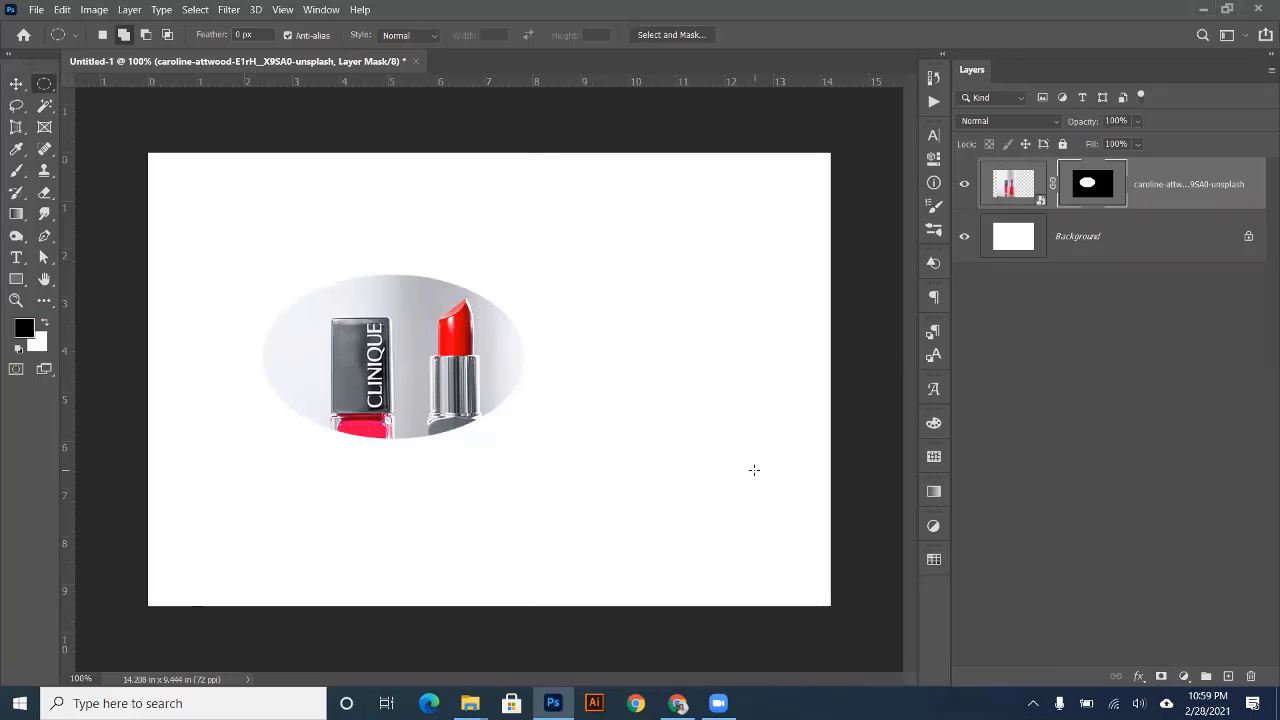
left_click(16, 84)
left_click_drag(371, 358, 311, 304)
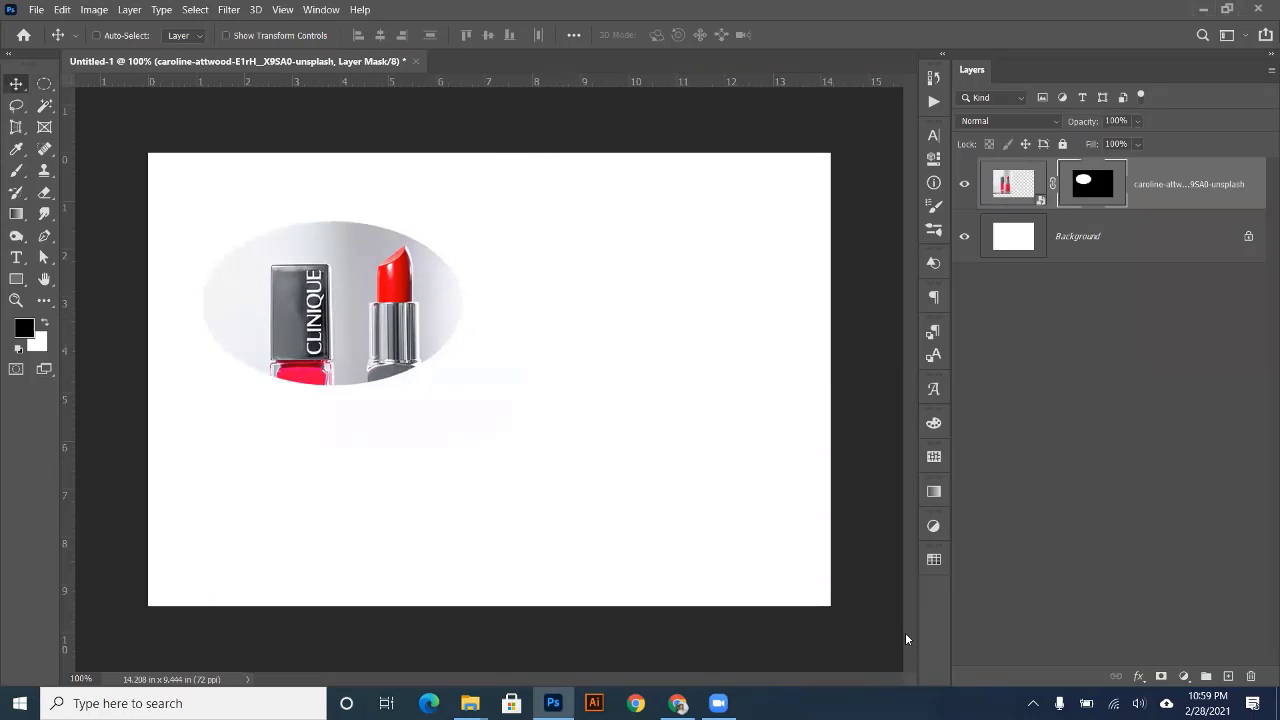
- Draw an elliptical frame to the right of the masked photo and place the same lipstick photo from Downloads inside it
left_click(44, 127)
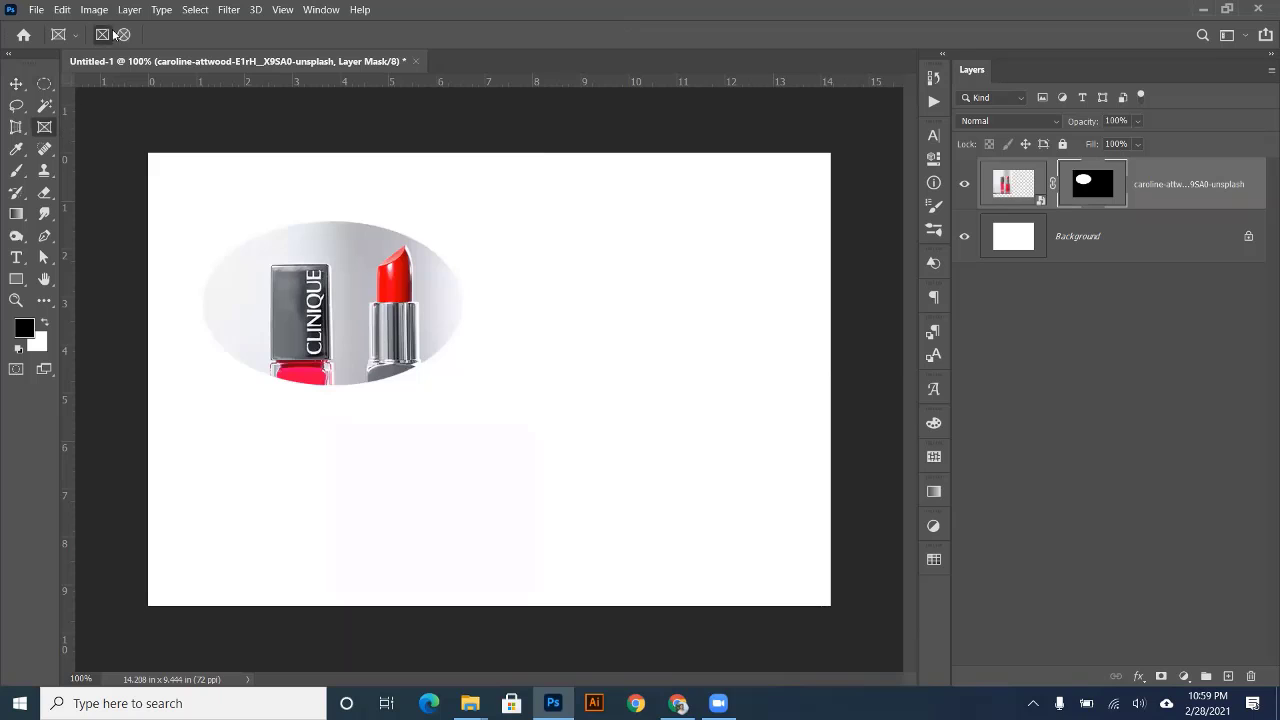
left_click_drag(514, 225, 793, 389)
mouse_move(470, 703)
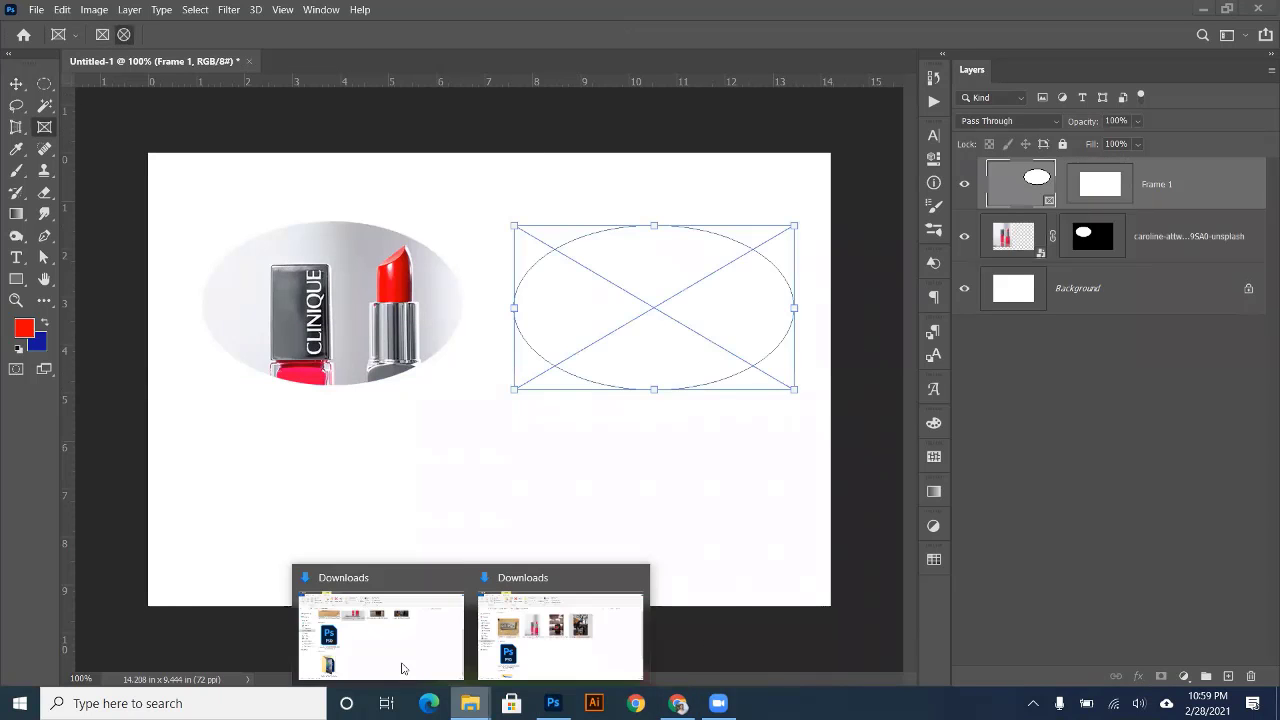
left_click(392, 639)
left_click_drag(432, 199, 654, 307)
key("Return")
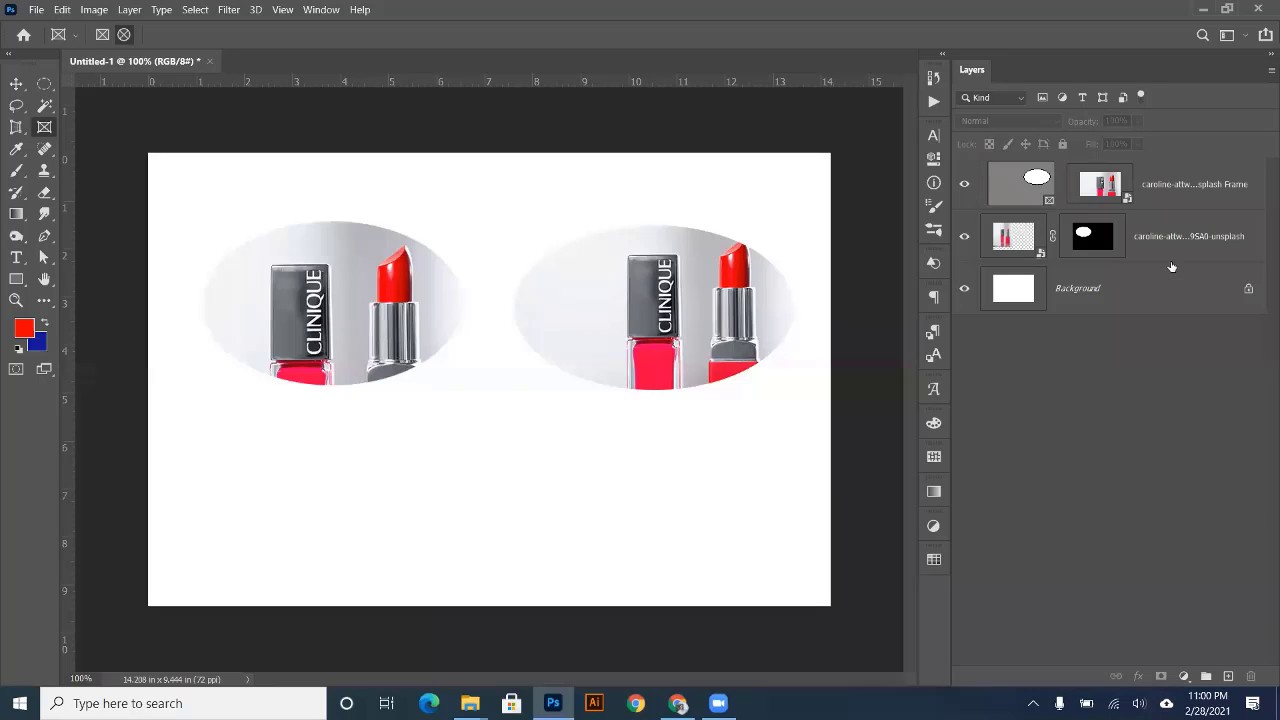
- Rasterize the masked lipstick photo layer below the frame layer, keeping its layer mask
right_click(1209, 252)
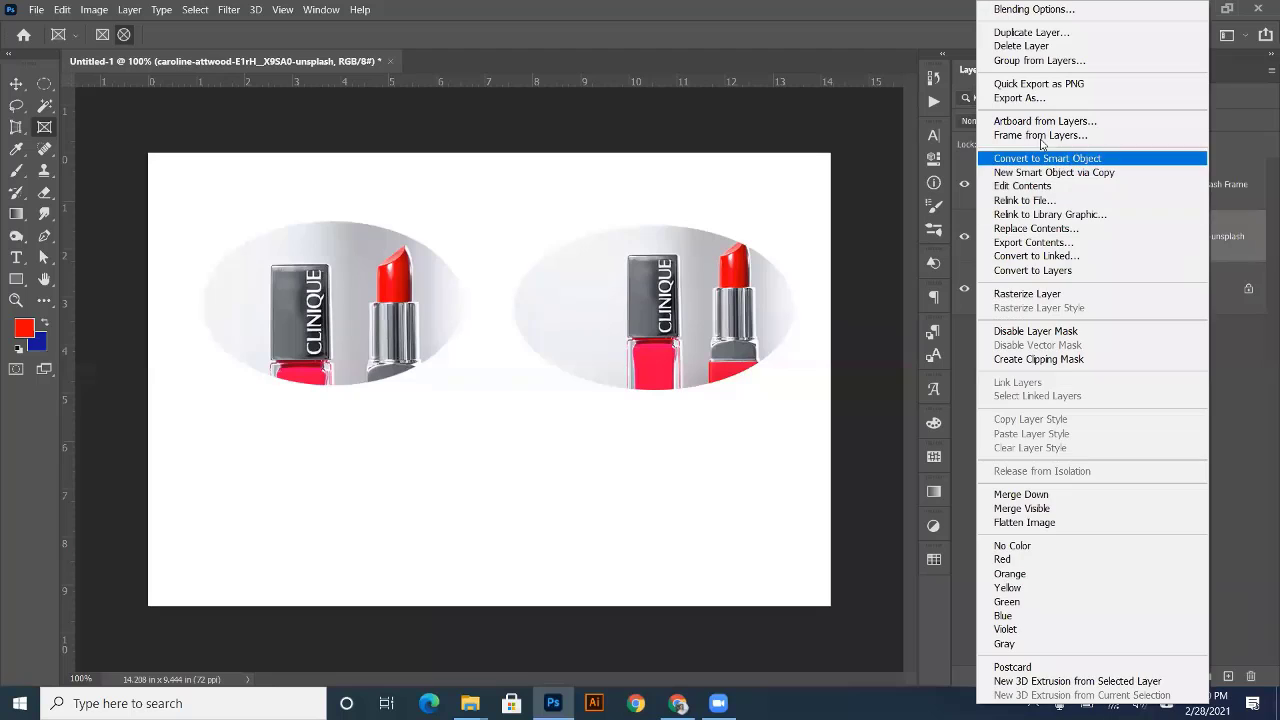
left_click(1026, 293)
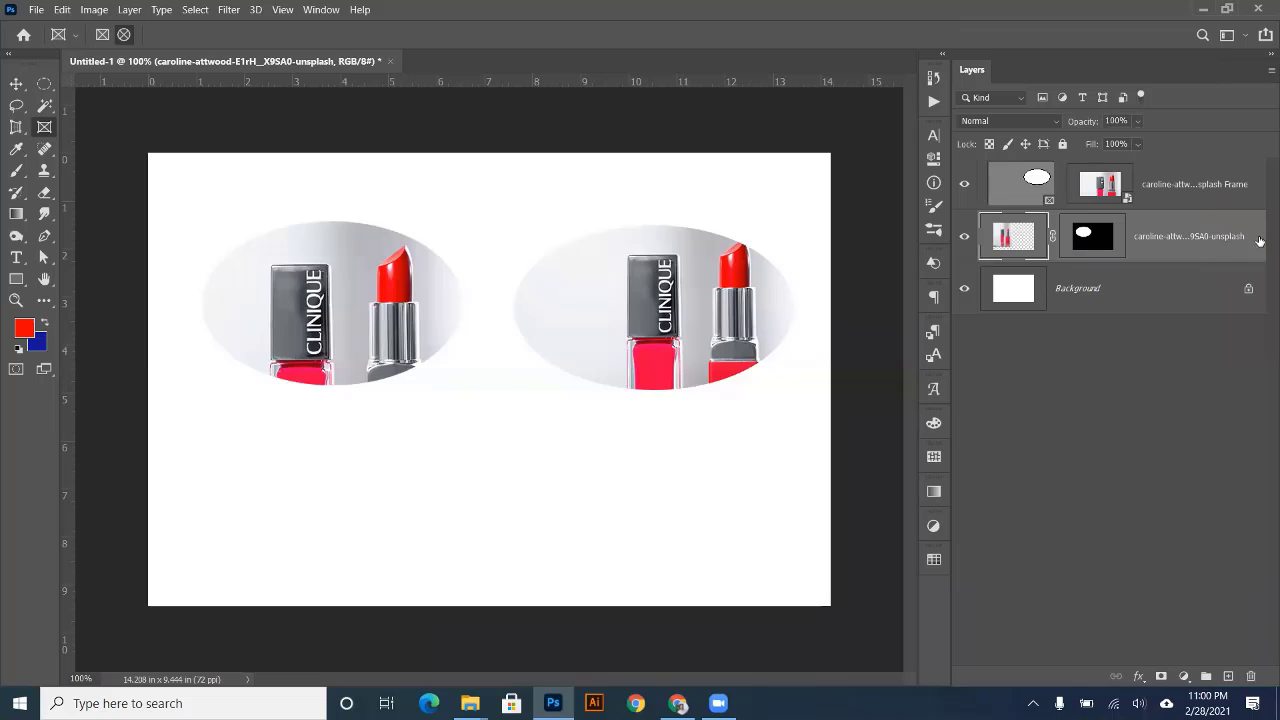
left_click(1190, 332)
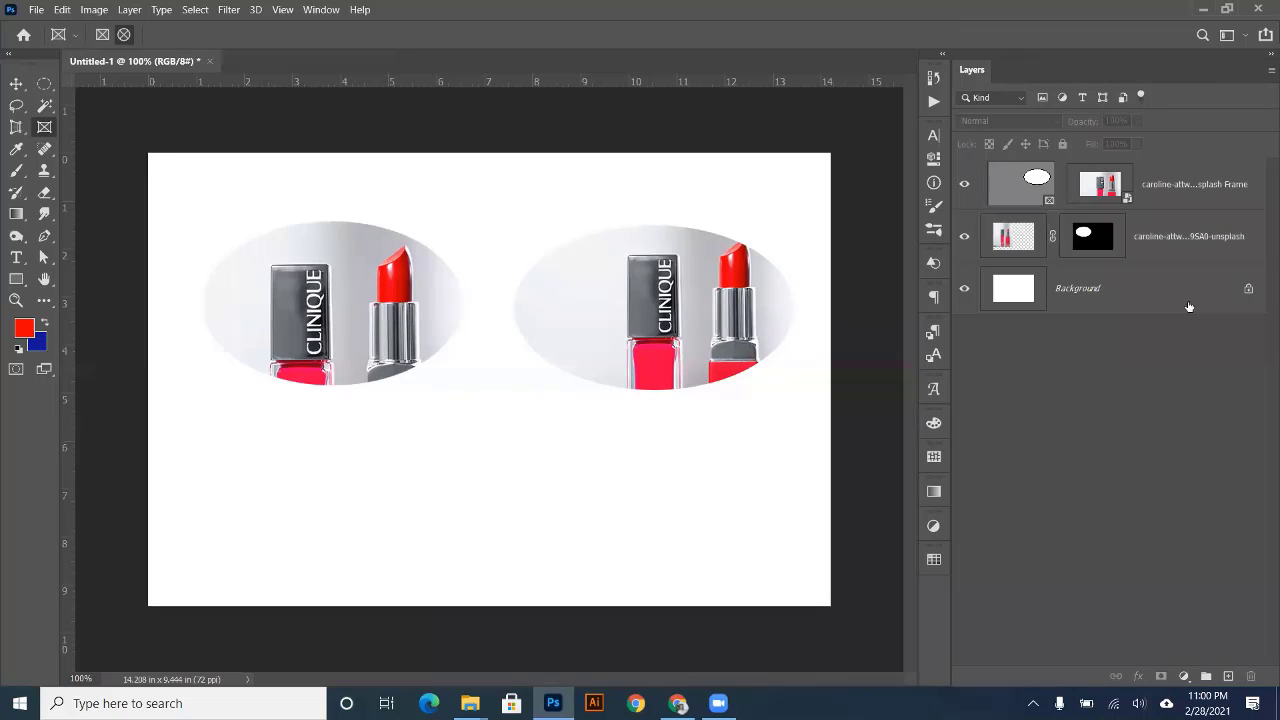
- Convert the rasterized, masked lipstick layer to a smart object and move it slightly up
right_click(1217, 221)
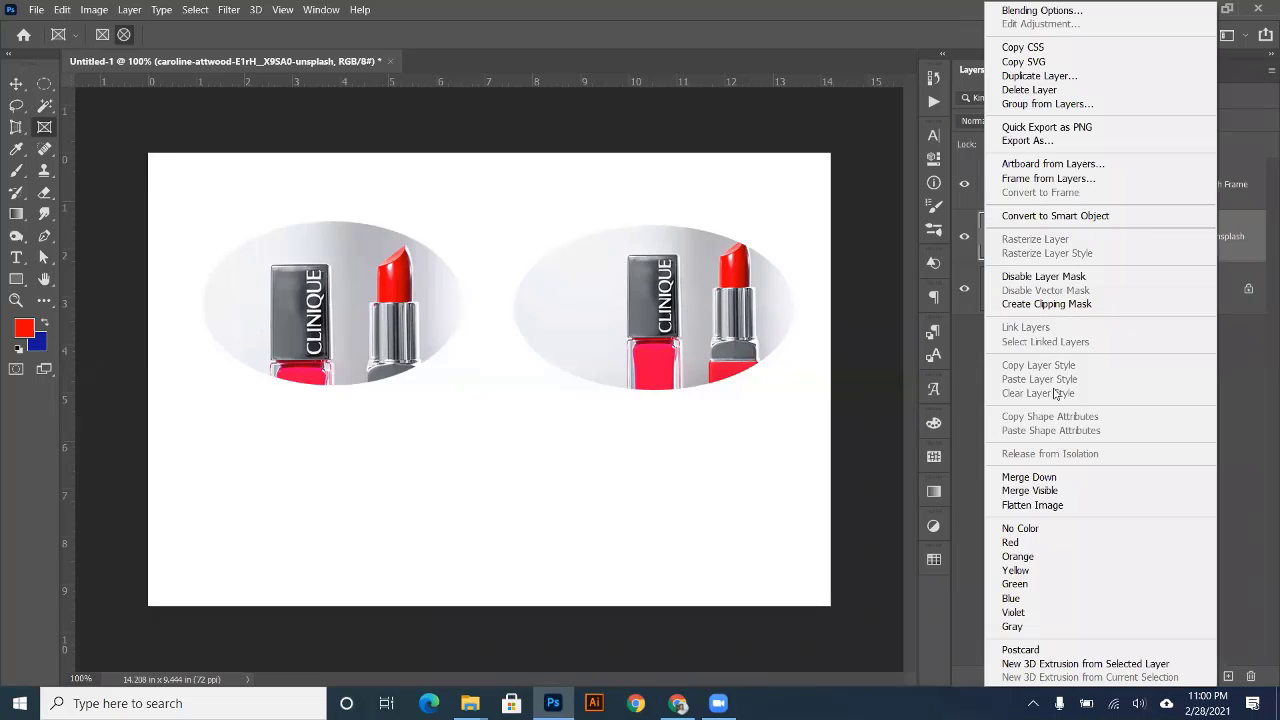
left_click(1054, 179)
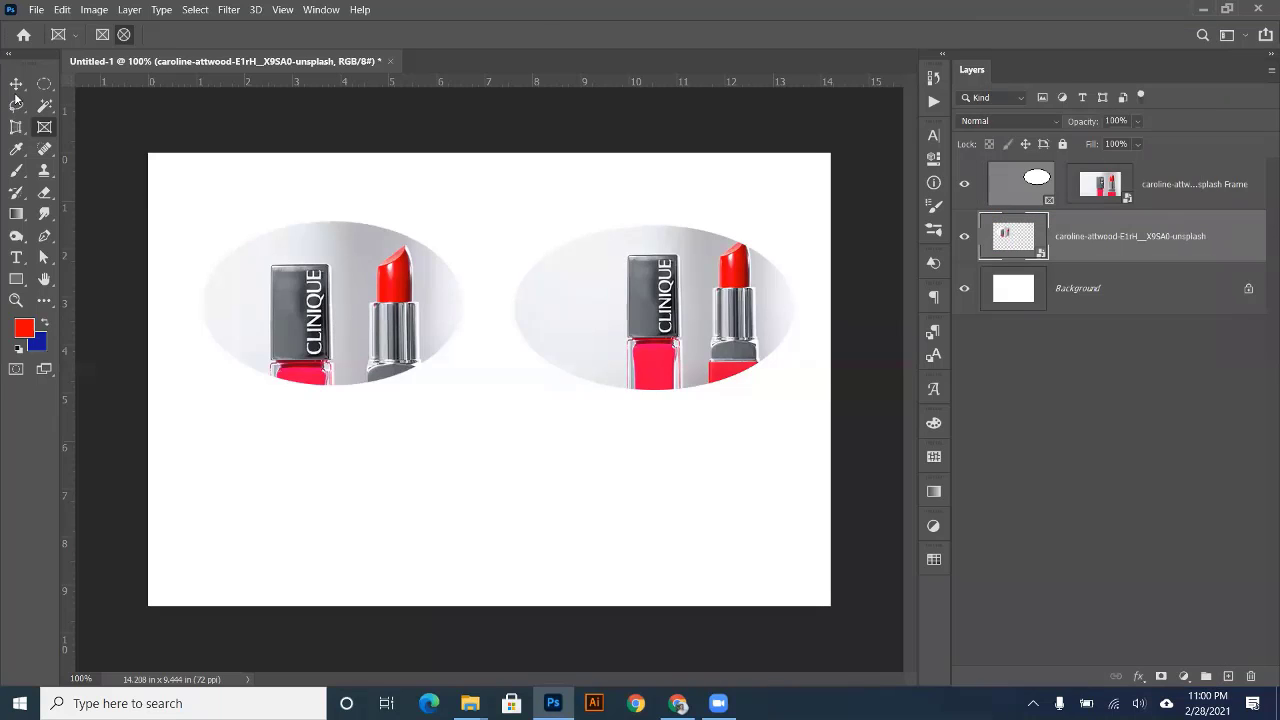
key("v")
mouse_move(337, 323)
left_mouse_down()
mouse_move(361, 243)
mouse_move(318, 363)
mouse_move(337, 301)
left_mouse_up()
- Paint a red brush stroke over the products in the smart object's contents, save and close them, and undo the edit in the main document
double_click(1042, 254)
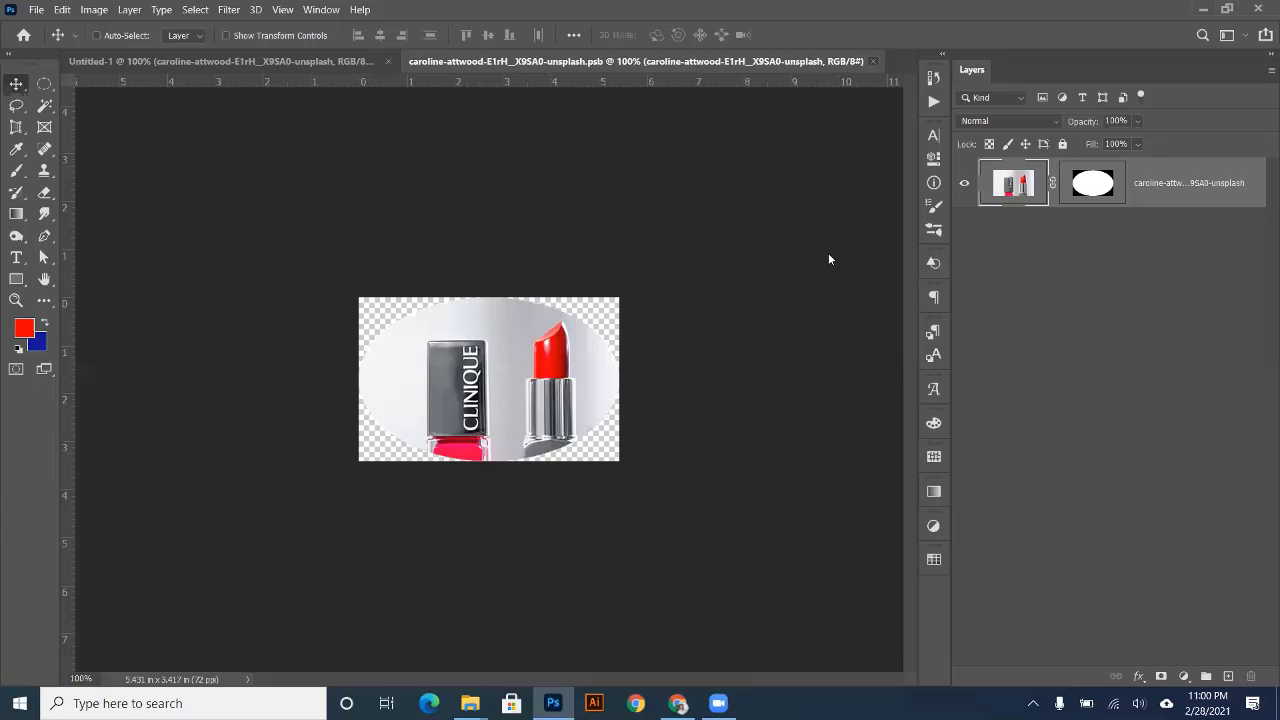
key("ctrl+w")
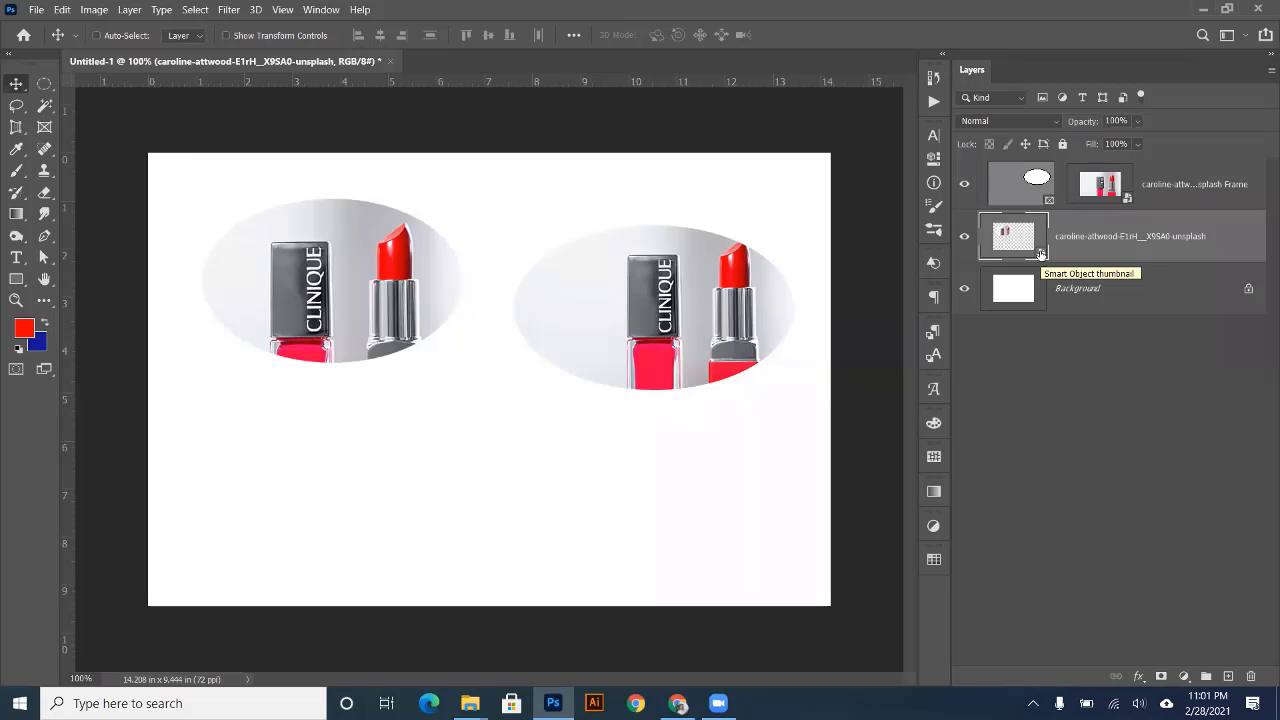
double_click(1041, 255)
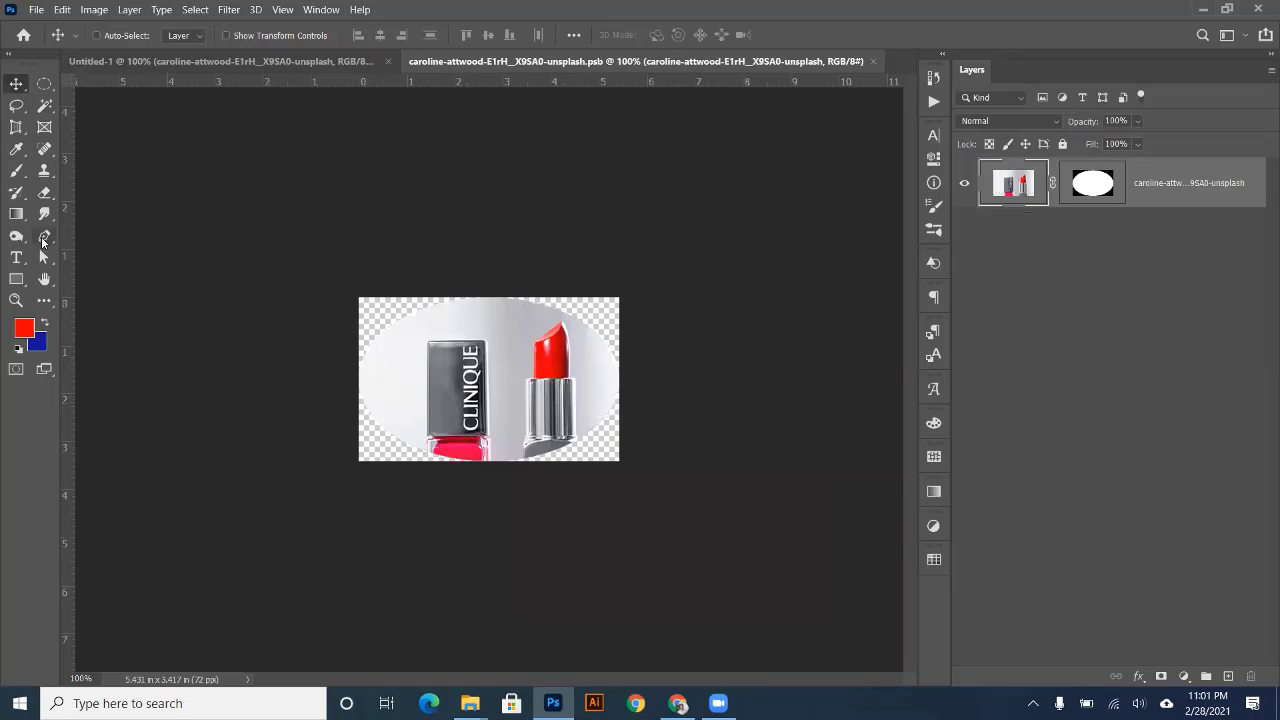
left_click(16, 171)
mouse_move(424, 385)
left_mouse_down()
mouse_move(510, 362)
mouse_move(565, 365)
left_mouse_up()
key("ctrl+s")
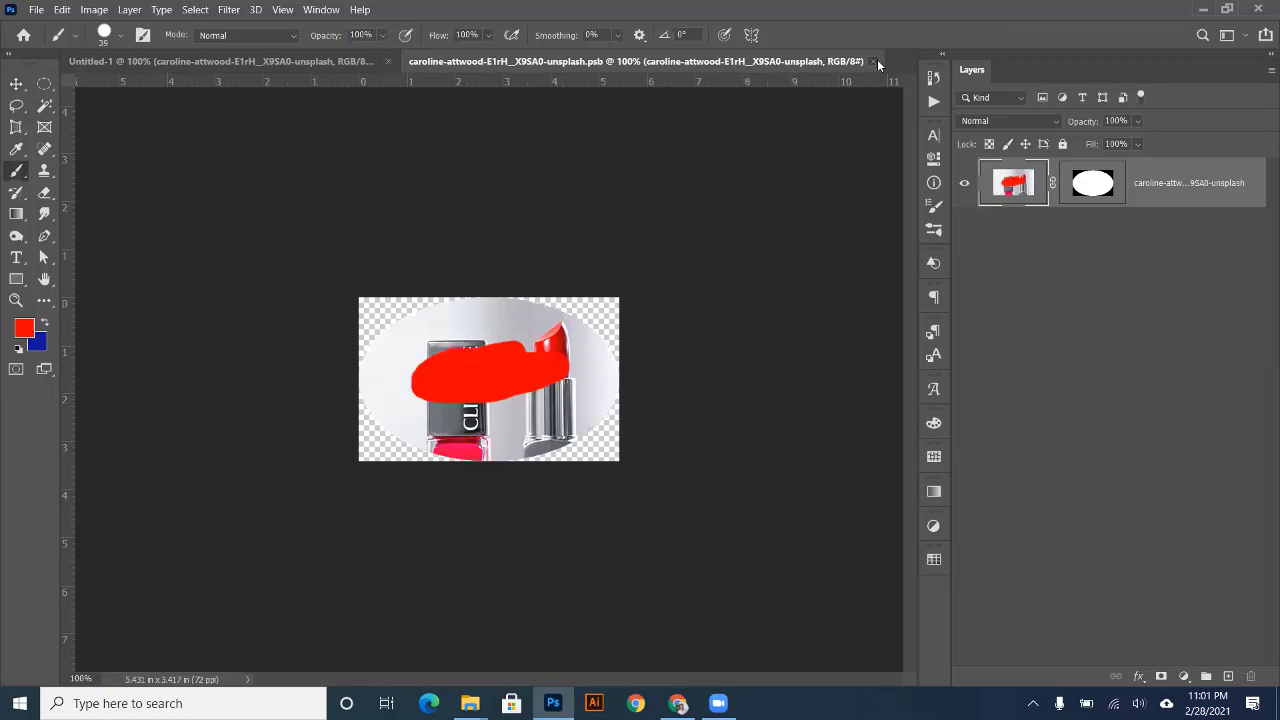
left_click(876, 62)
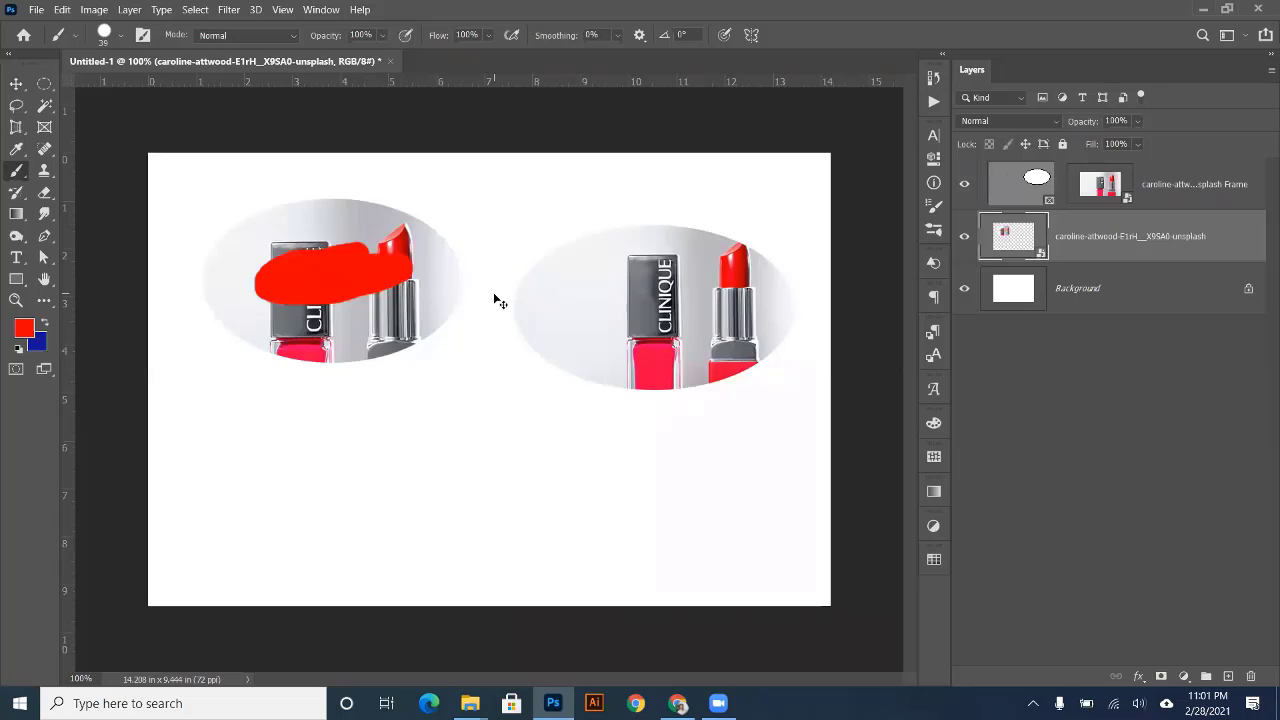
key("ctrl+z")
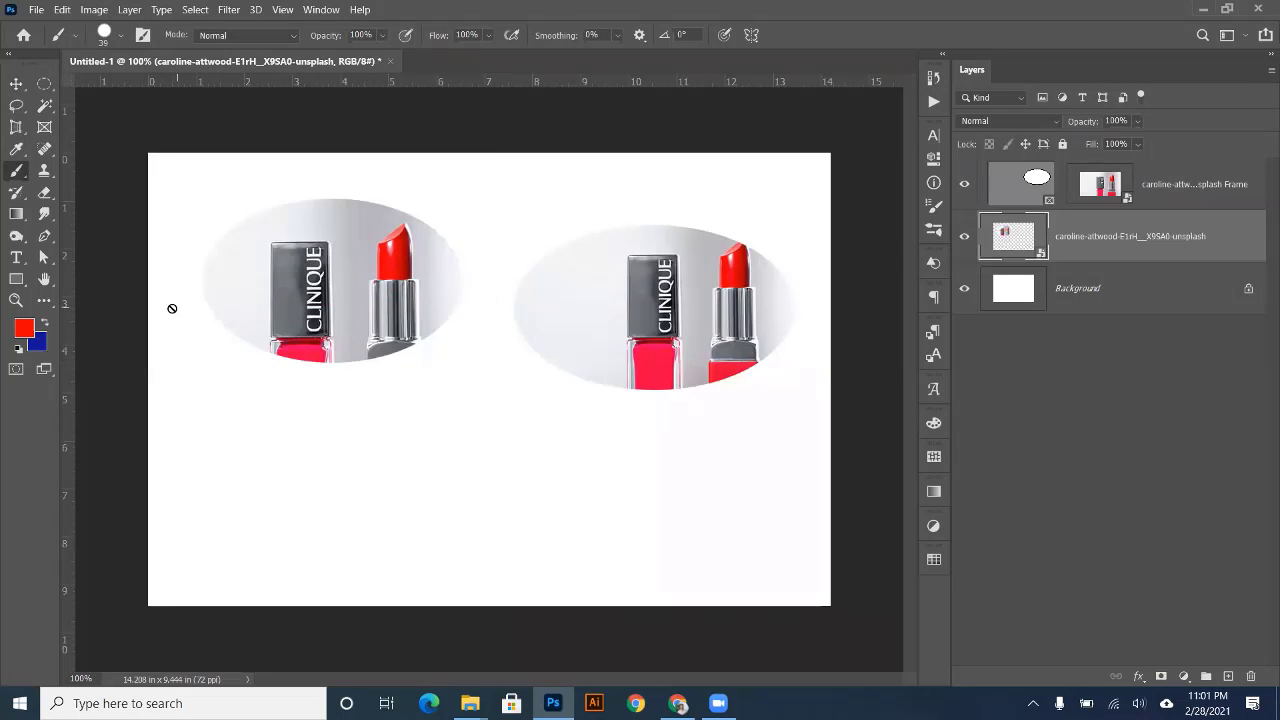
- Move the smart object's ellipse down, and inspect the layer mask inside its contents before closing them
left_click(17, 85)
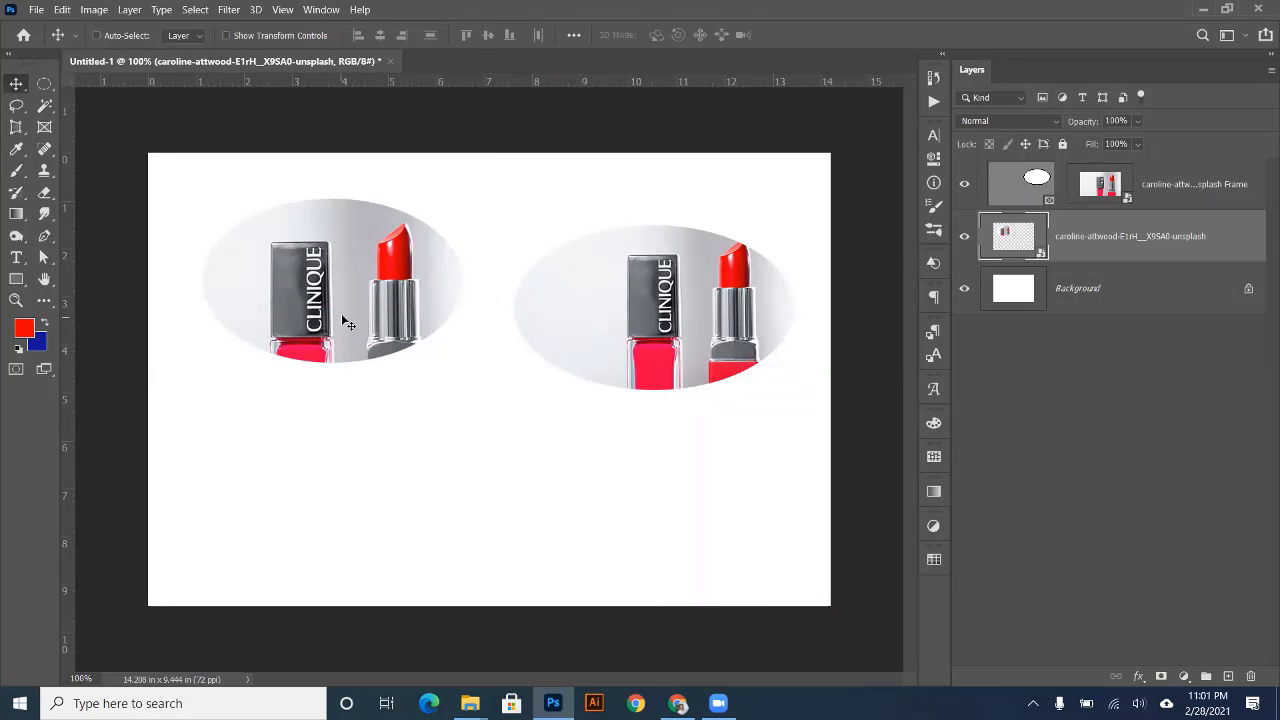
left_click_drag(346, 320, 346, 360)
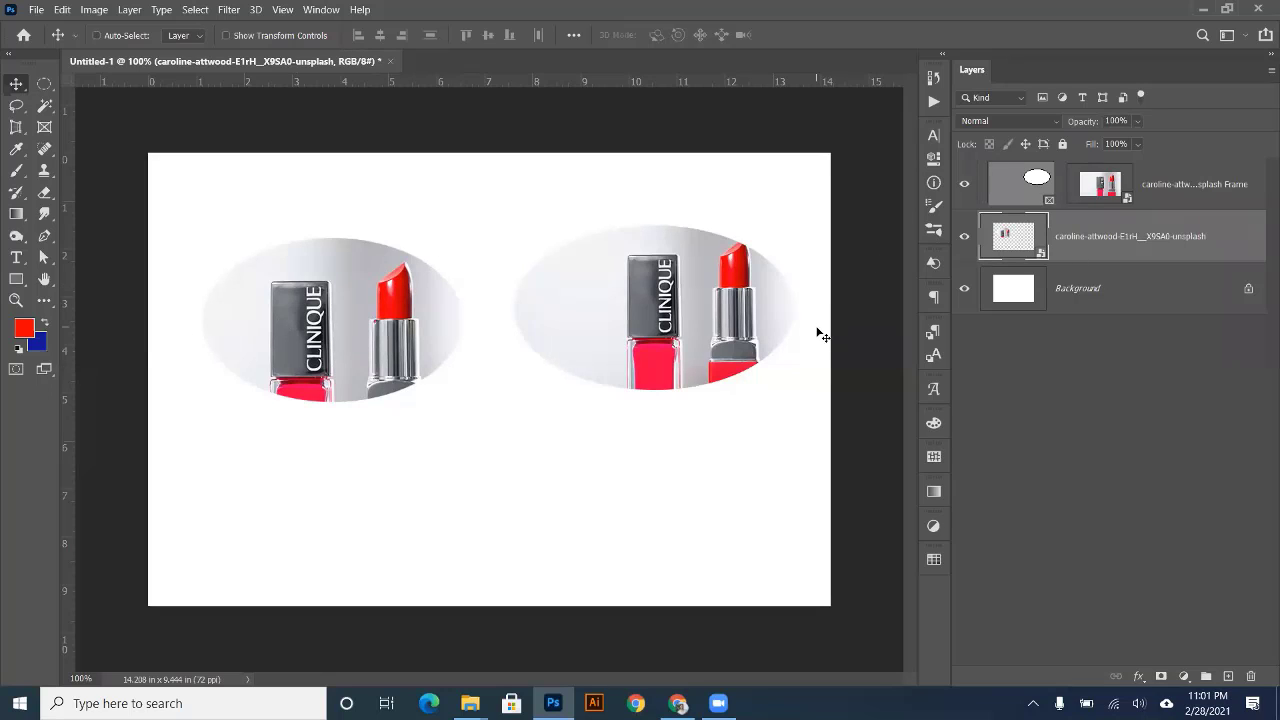
double_click(1040, 254)
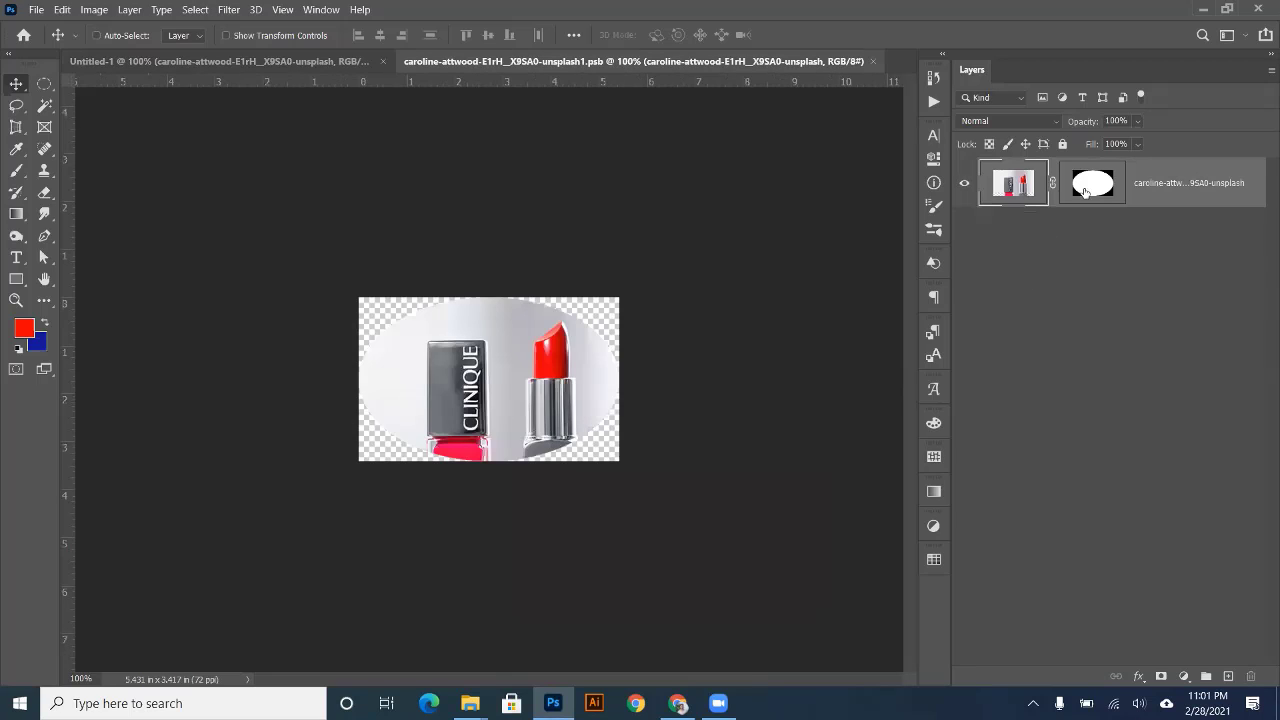
left_click(1087, 192)
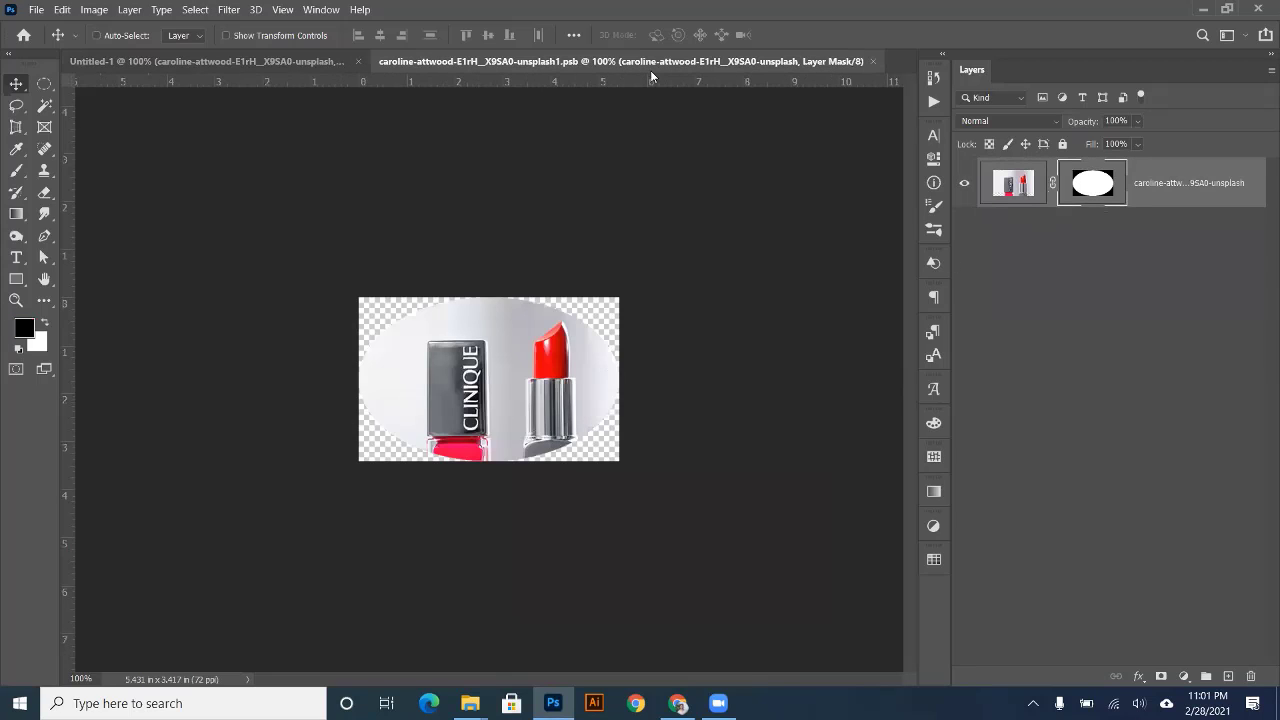
left_click(871, 62)
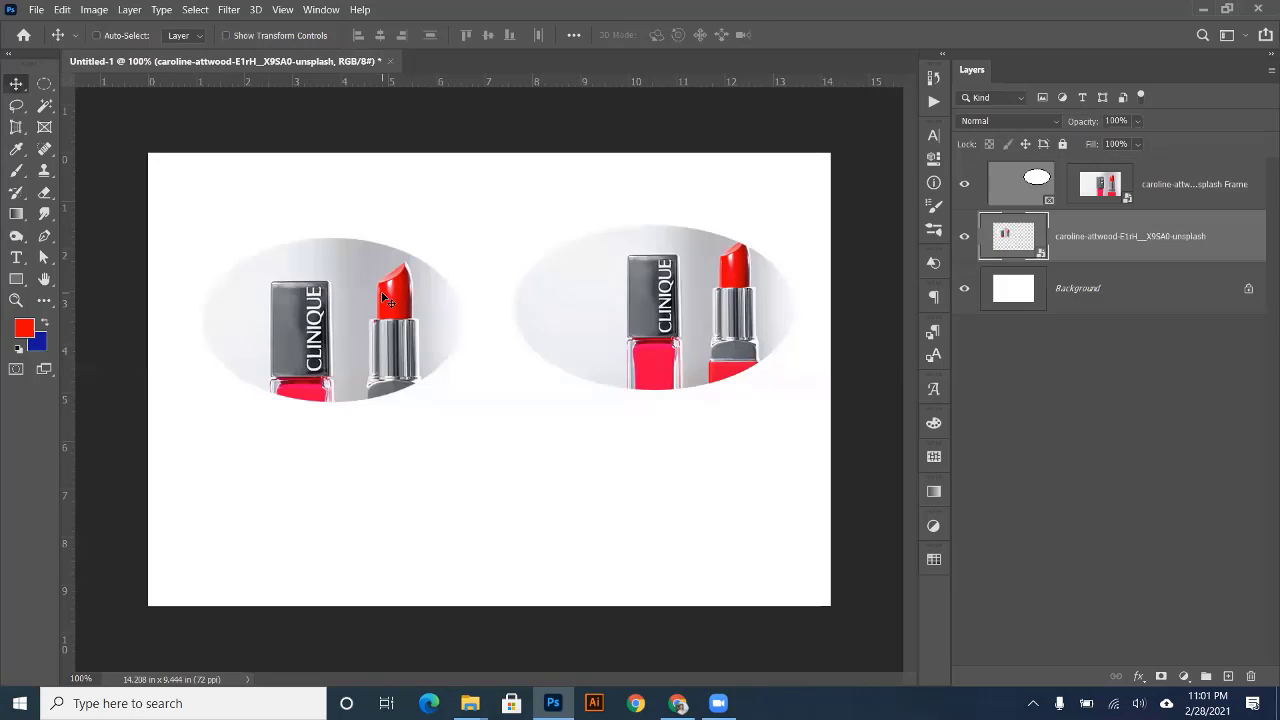
- Undo the smart object's moves and its conversion, back to the rasterized layer with its mask
key("ctrl+z")
key("ctrl+z")
key("ctrl+z")
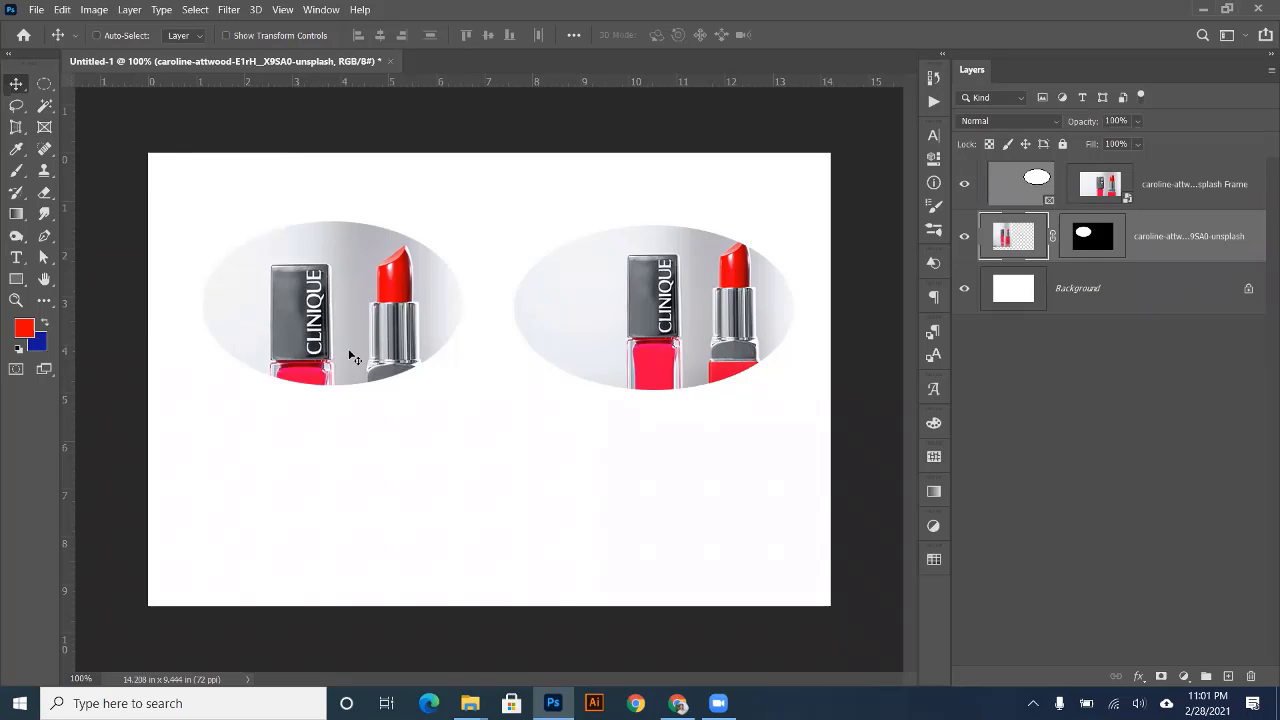
- Delete the layer mask from the rasterized lipstick photo layer and move the full photo slightly down and right
left_click(670, 300)
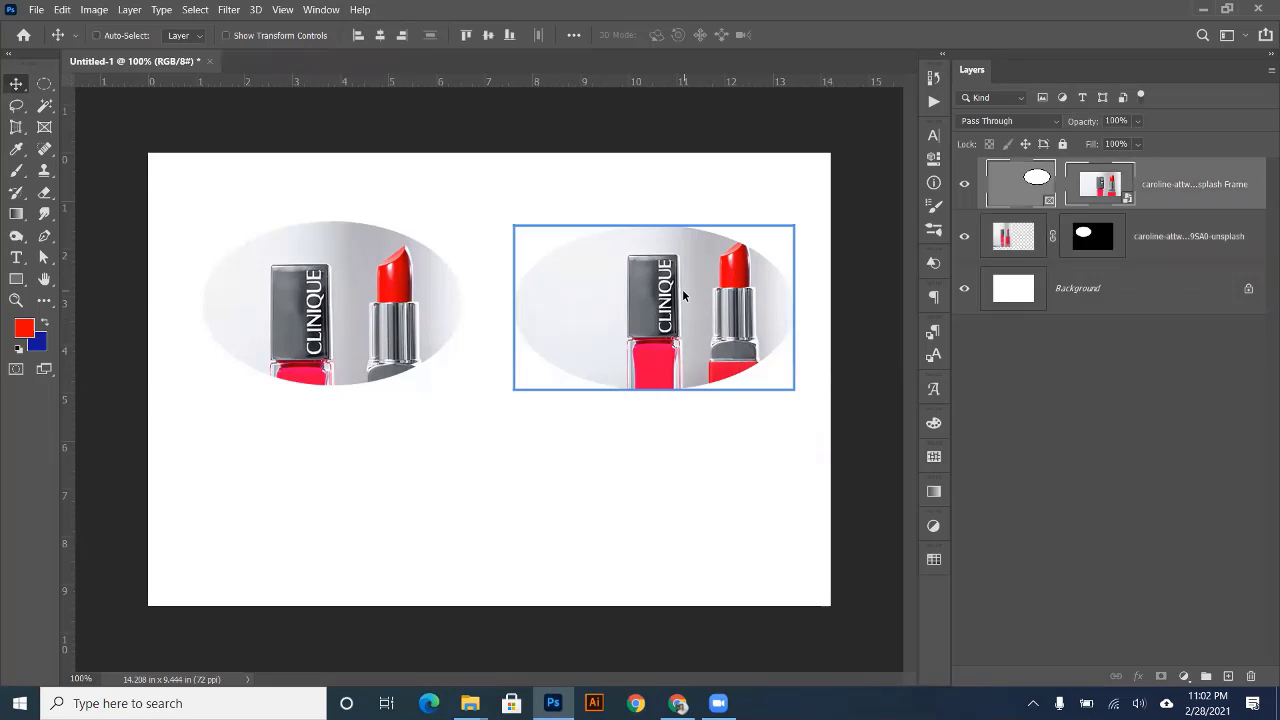
left_click(263, 318)
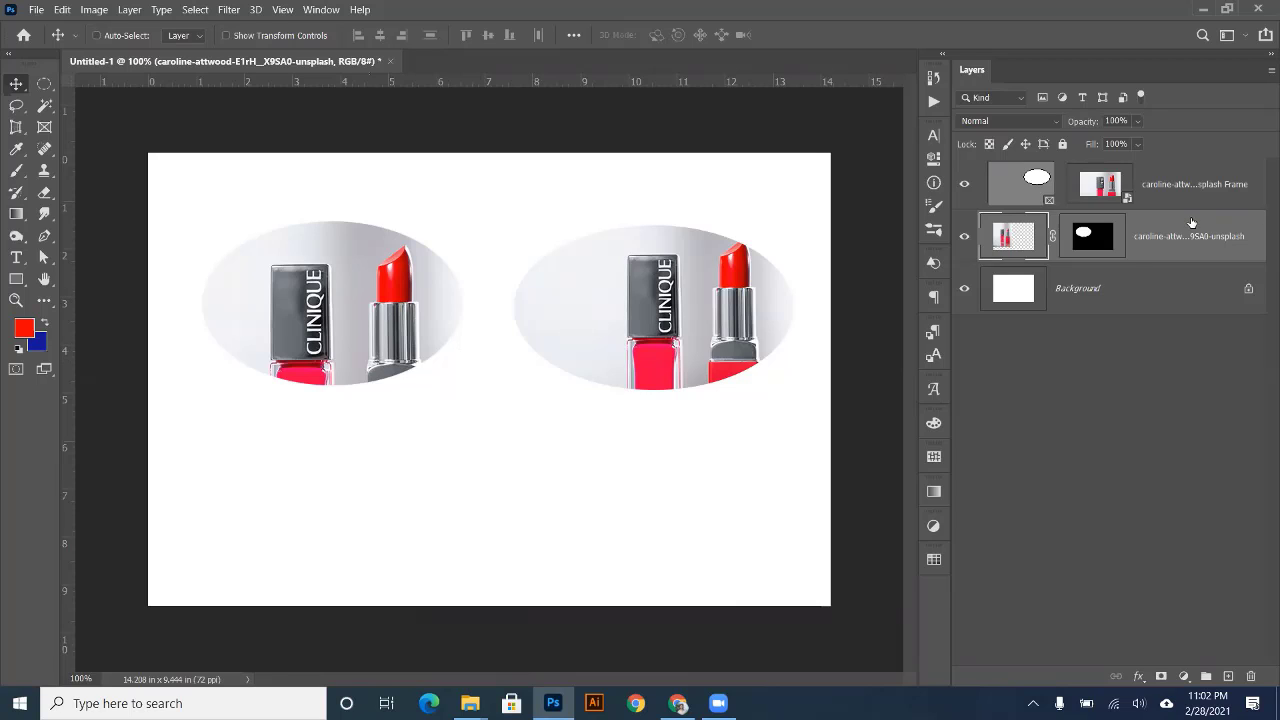
right_click(1091, 237)
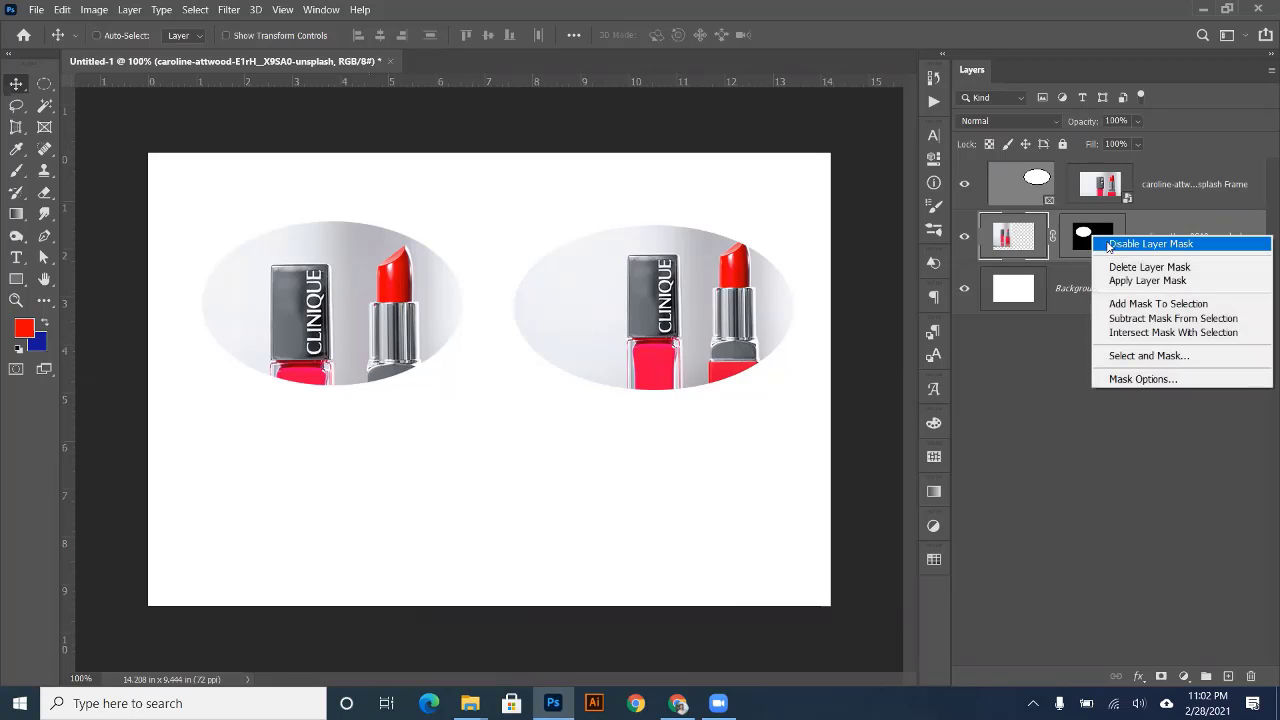
left_click(1170, 267)
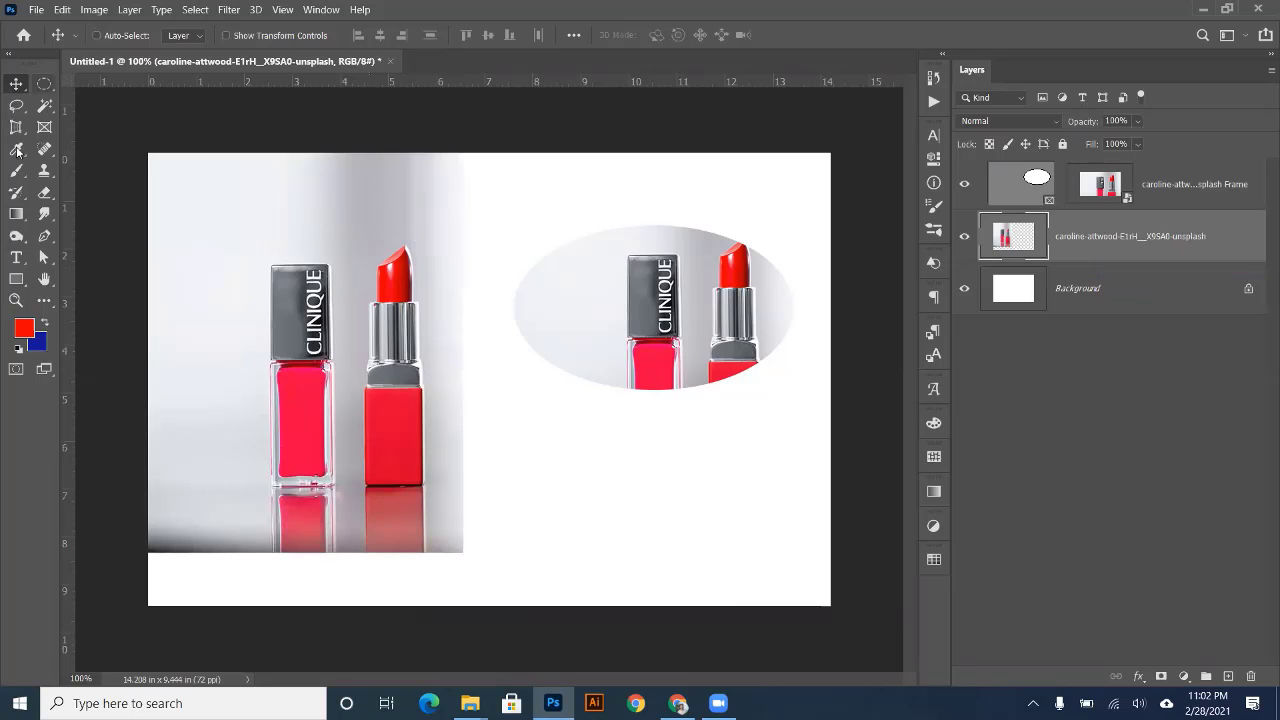
left_click_drag(320, 351, 348, 419)
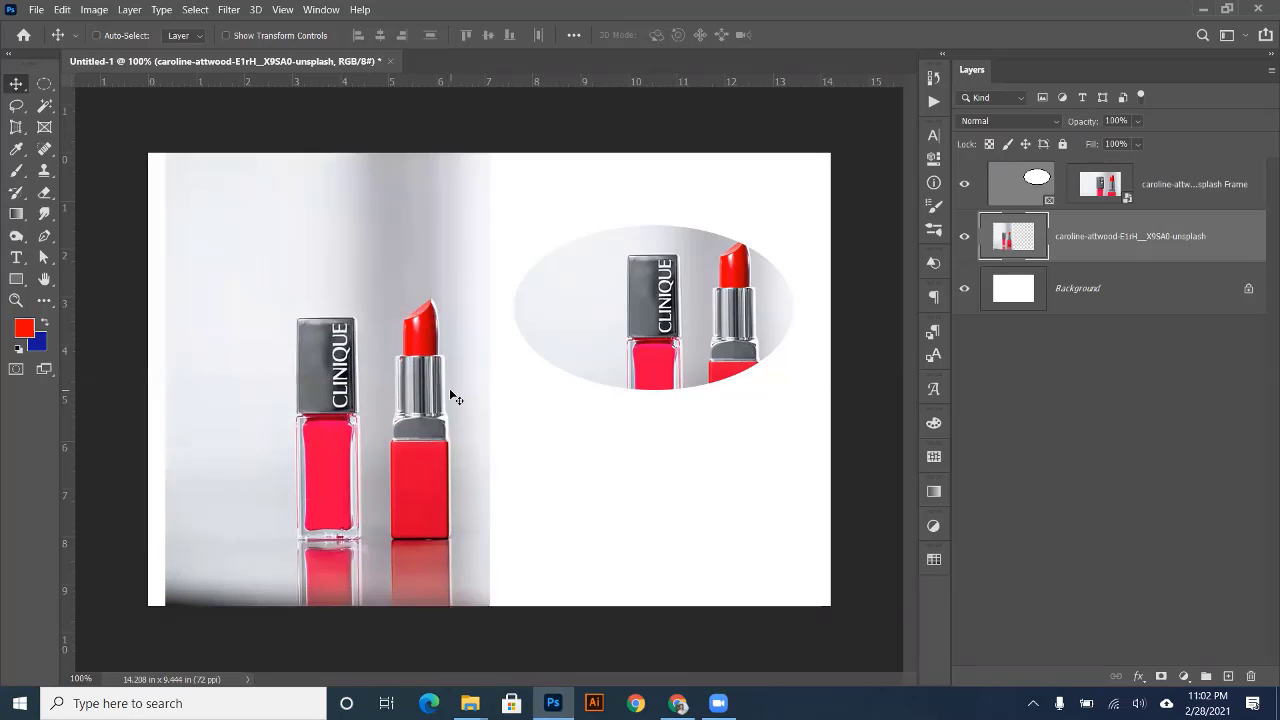
- Draw a red ellipse shape of about 384 × 245 px over the two products in the full lipstick photo
left_click(16, 280)
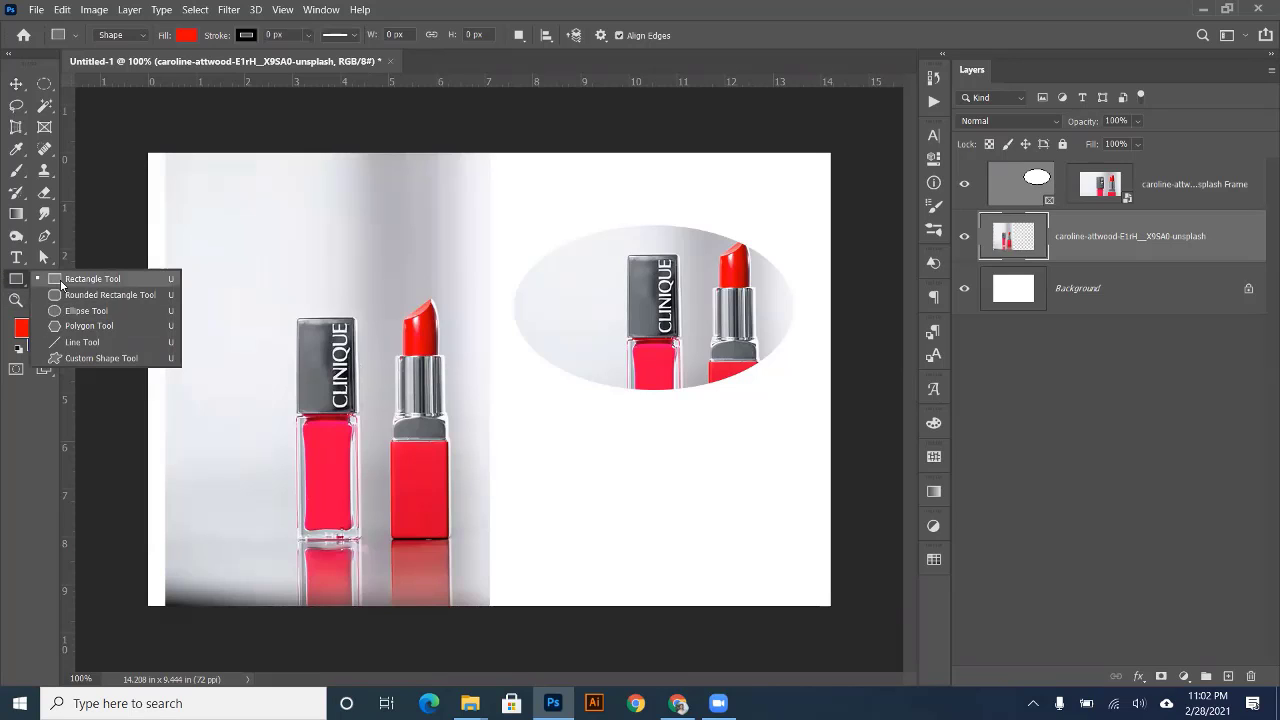
left_click(62, 312)
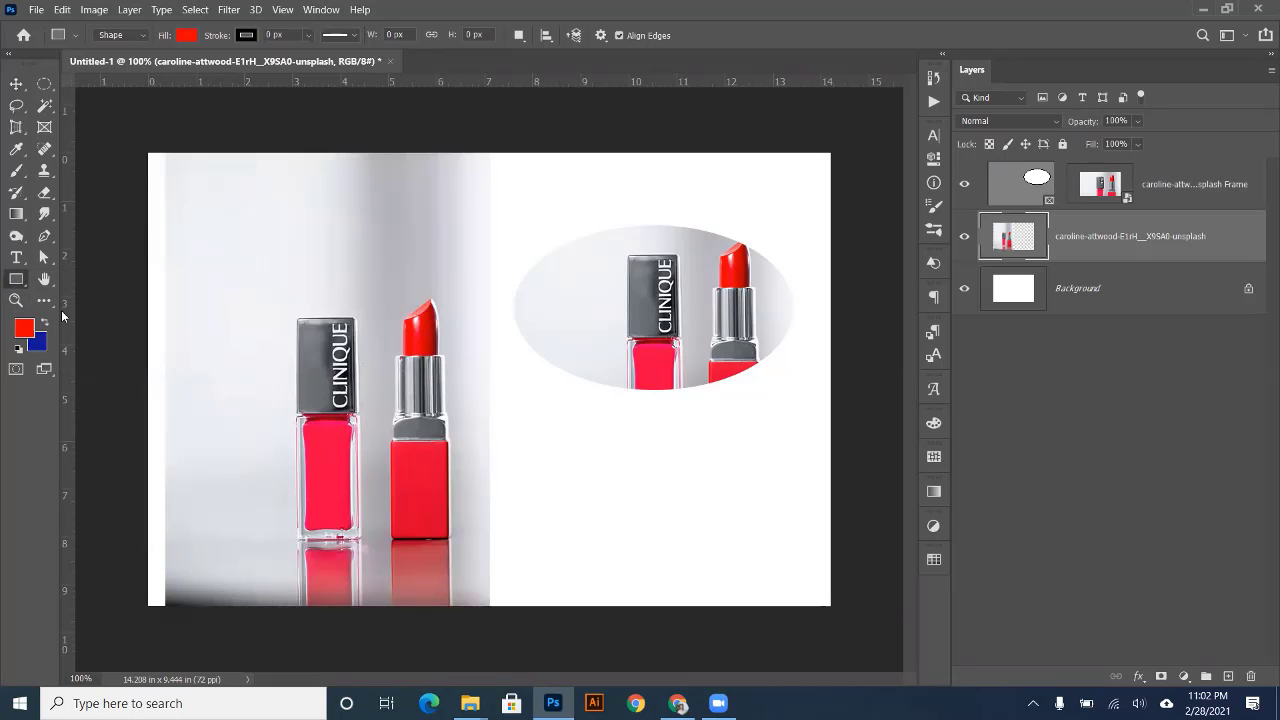
mouse_move(454, 418)
left_mouse_down()
mouse_move(523, 414)
mouse_move(618, 372)
mouse_move(532, 419)
mouse_move(486, 416)
mouse_move(467, 446)
left_mouse_up()
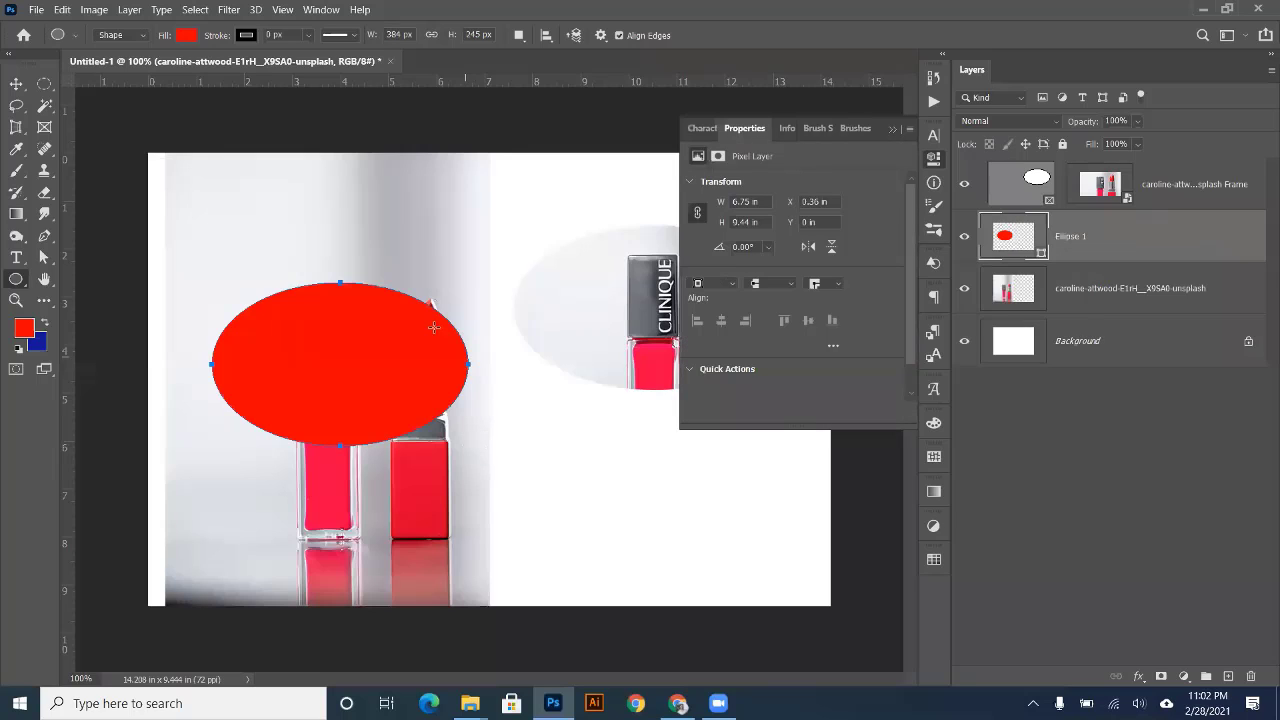
left_click(936, 157)
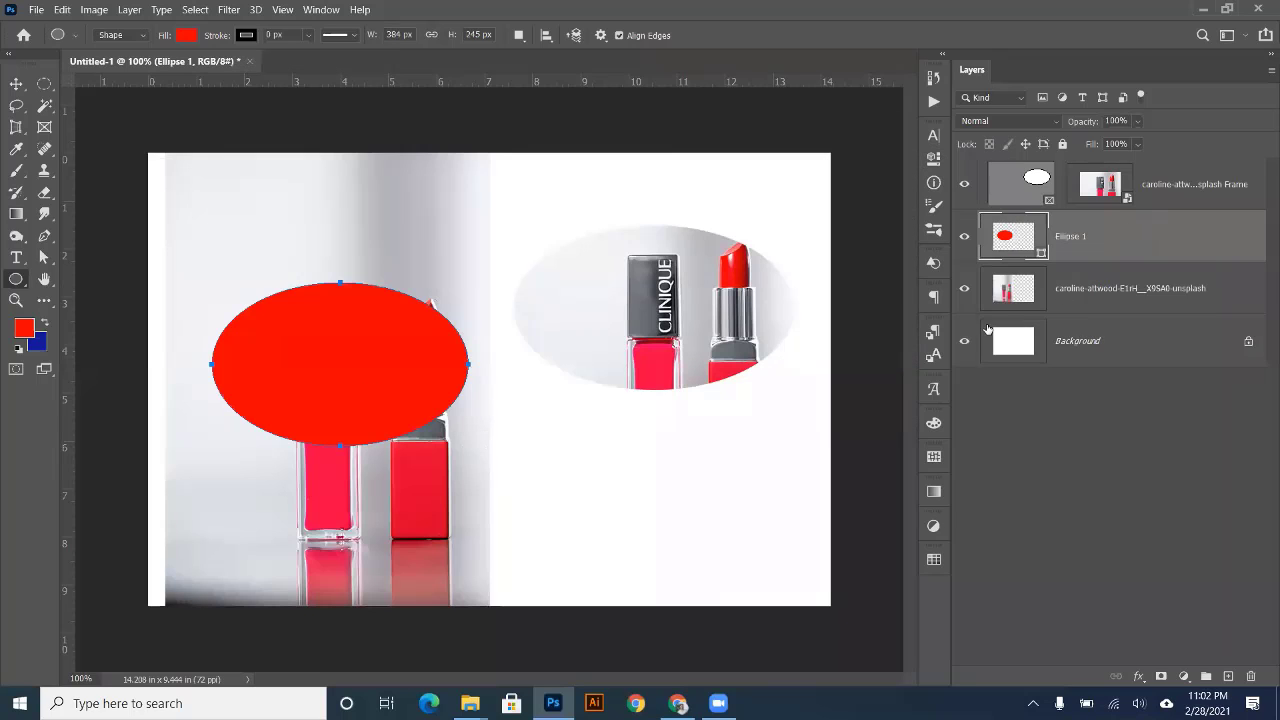
left_click(1100, 288)
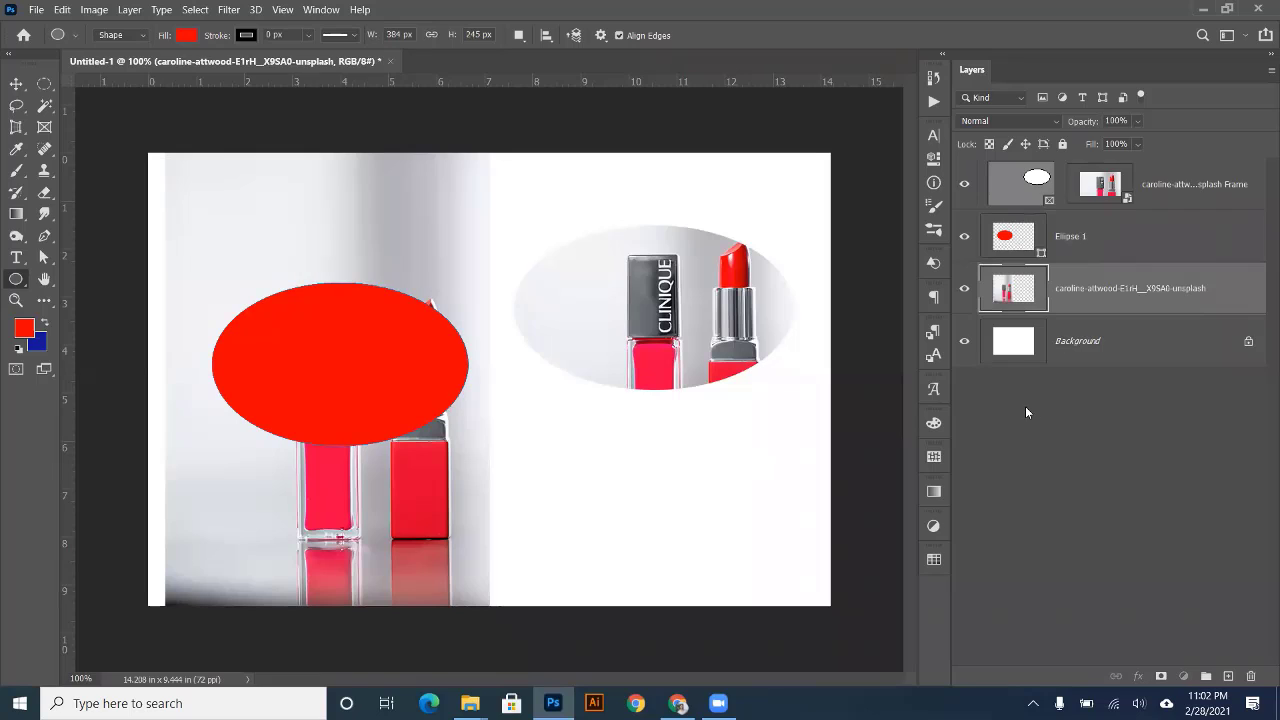
left_click(1092, 238)
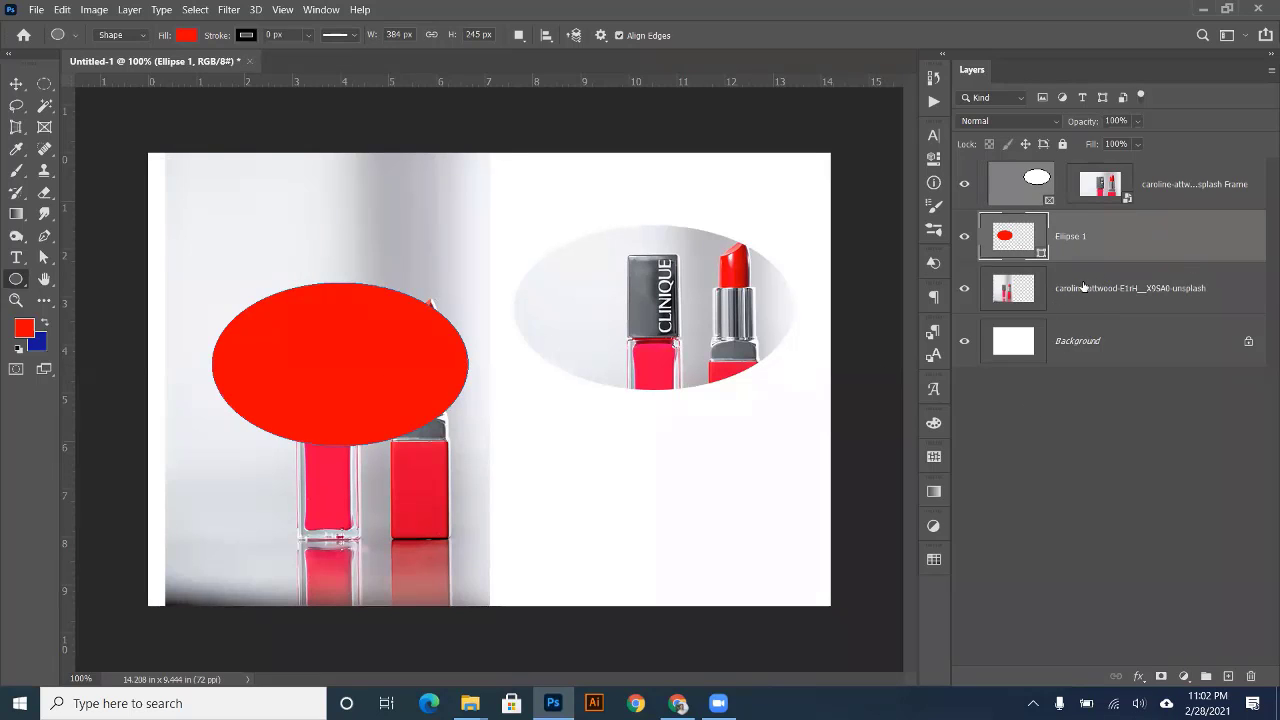
- Move the ellipse layer beneath the lipstick photo layer and clip the photo to the ellipse with a clipping mask
left_click(15, 86)
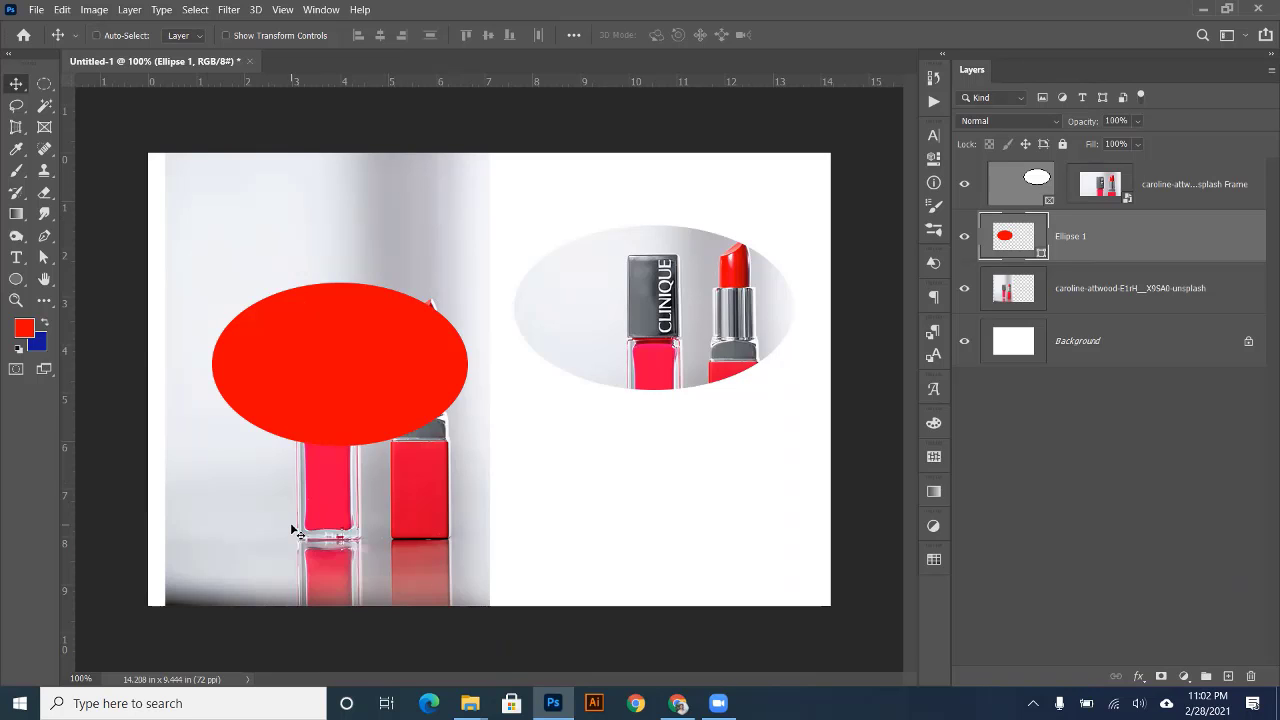
left_click_drag(1136, 229, 1120, 304)
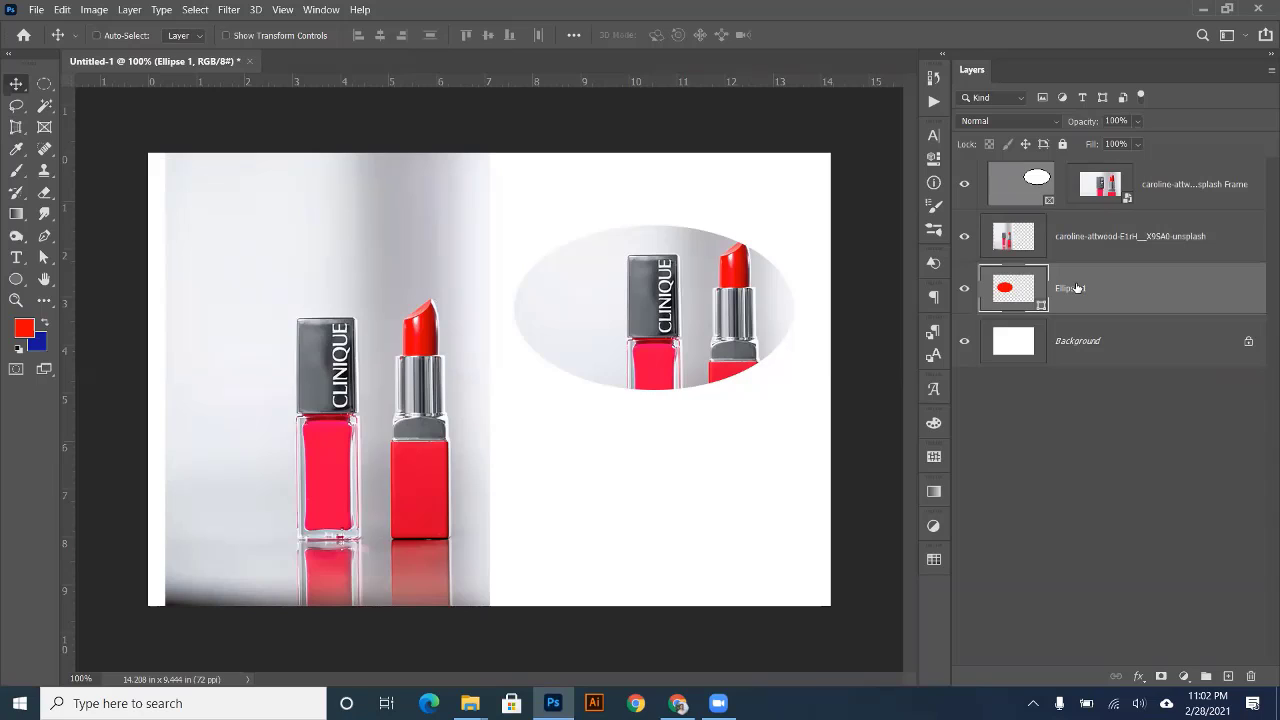
left_click_drag(1076, 288, 1117, 254)
mouse_move(1110, 255)
left_mouse_down()
mouse_move(1112, 274)
mouse_move(1118, 260)
mouse_move(1123, 270)
left_mouse_up()
left_click(1133, 261, "alt")
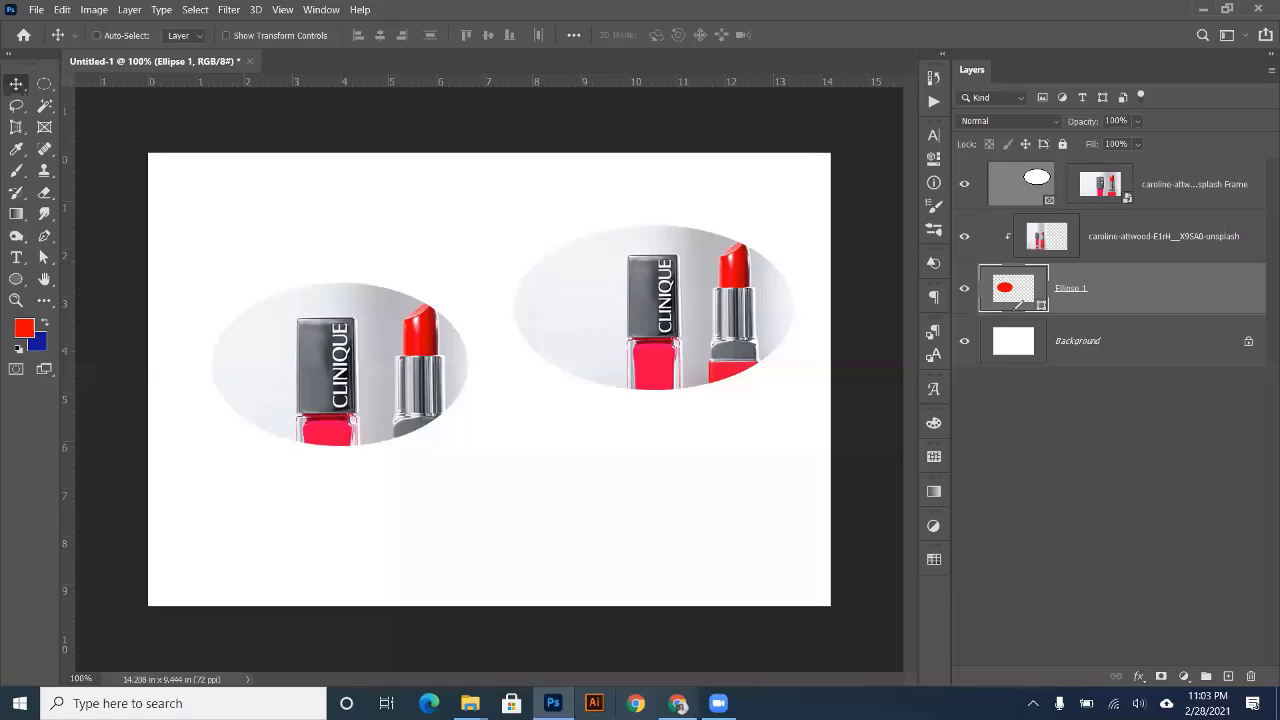
left_click_drag(968, 252, 998, 242)
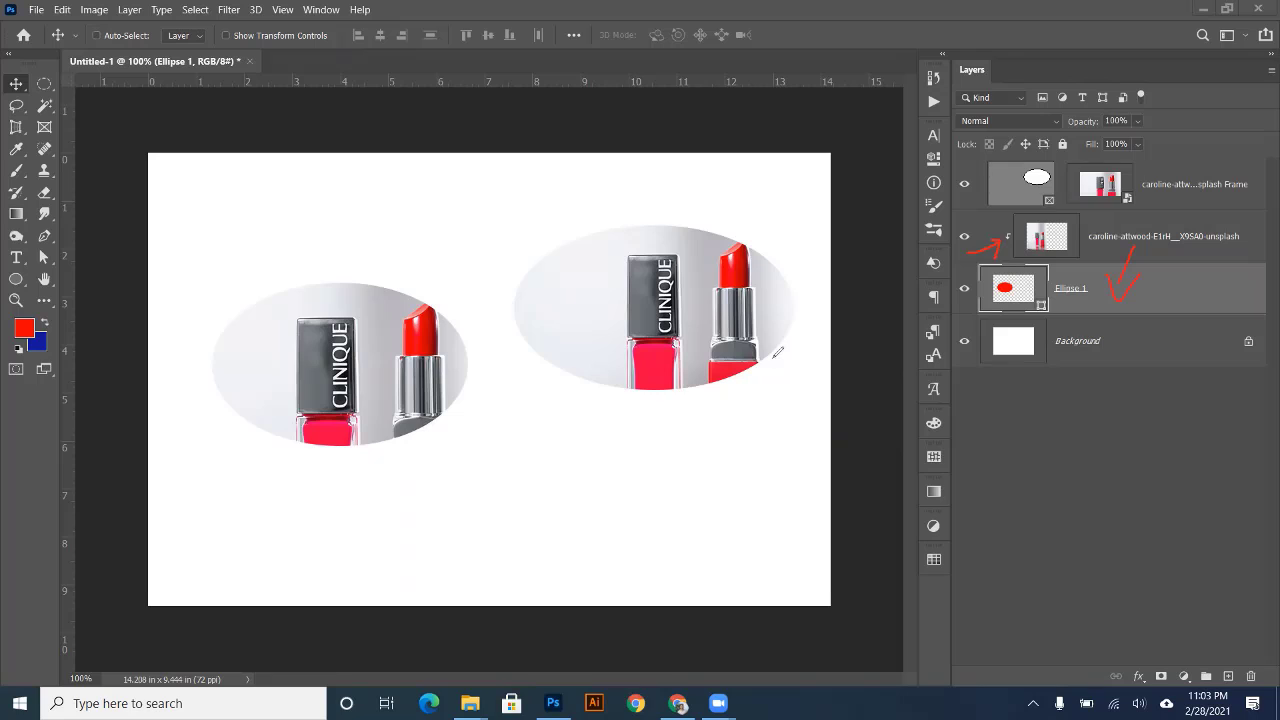
left_click(960, 187)
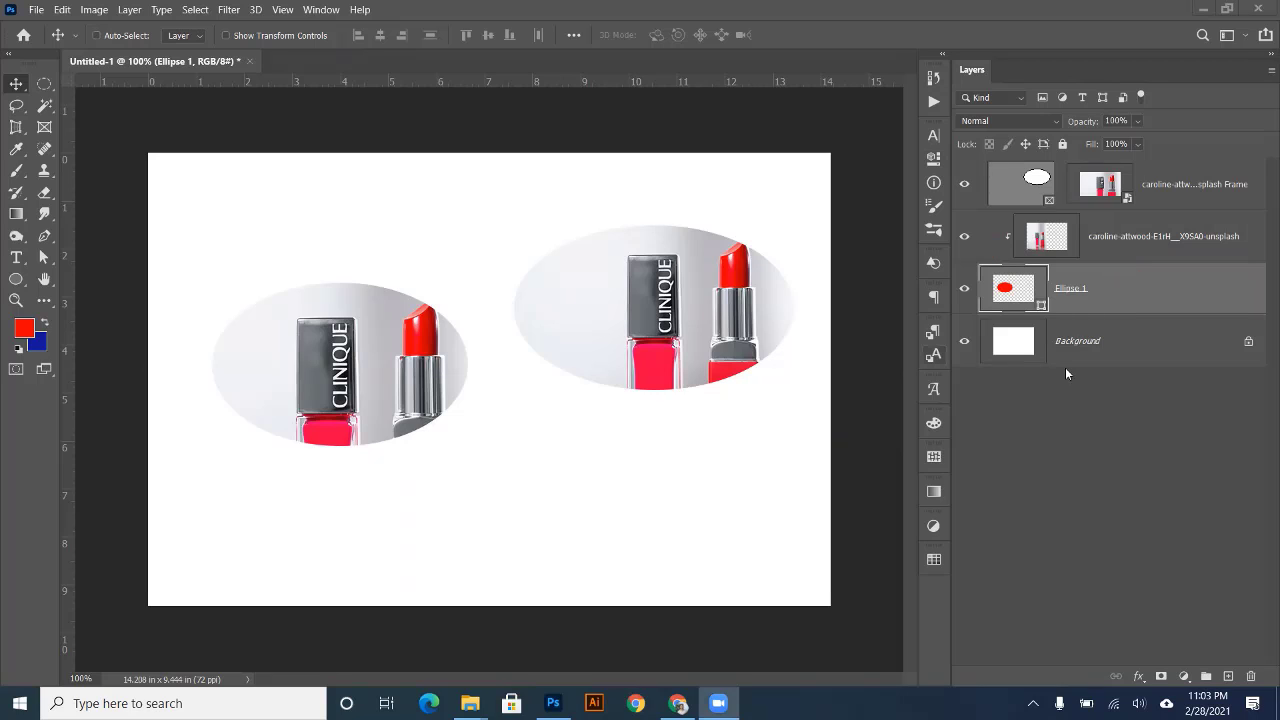
- Move the clipped photo and its ellipse up together, level with the framed ellipse, and adjust their placement slightly
left_click(1152, 256, "shift")
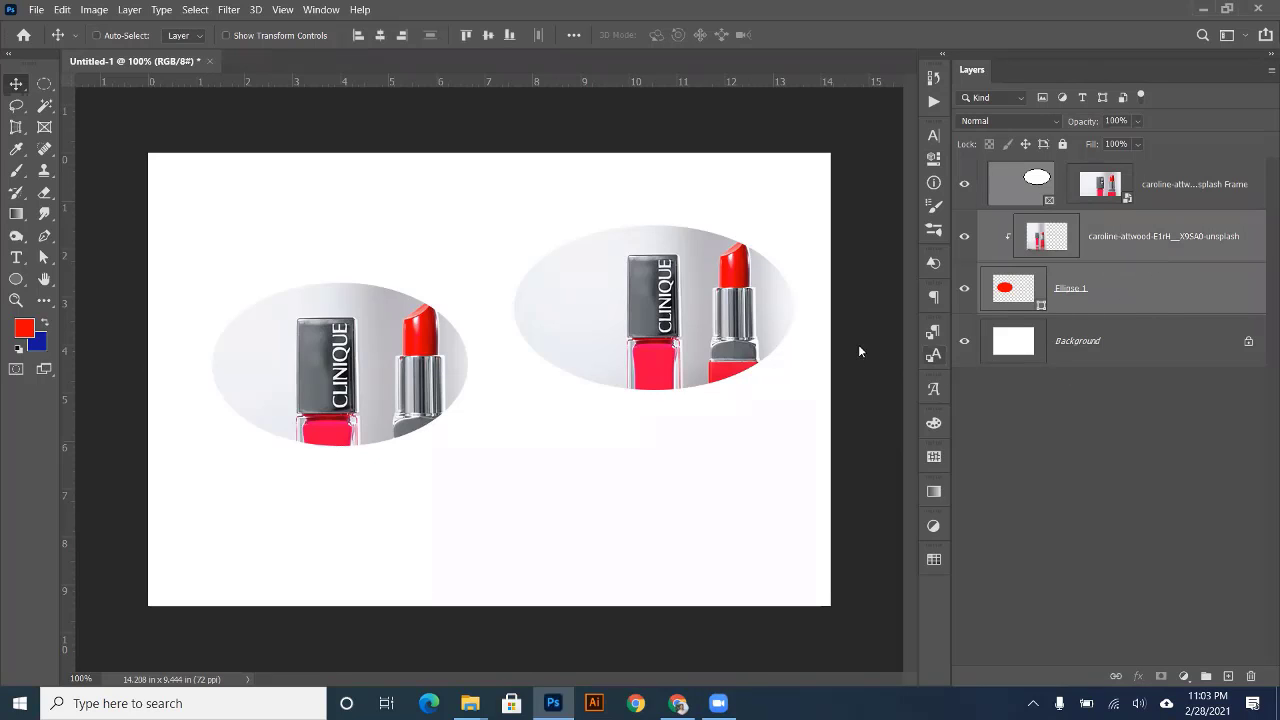
left_click_drag(312, 387, 320, 328)
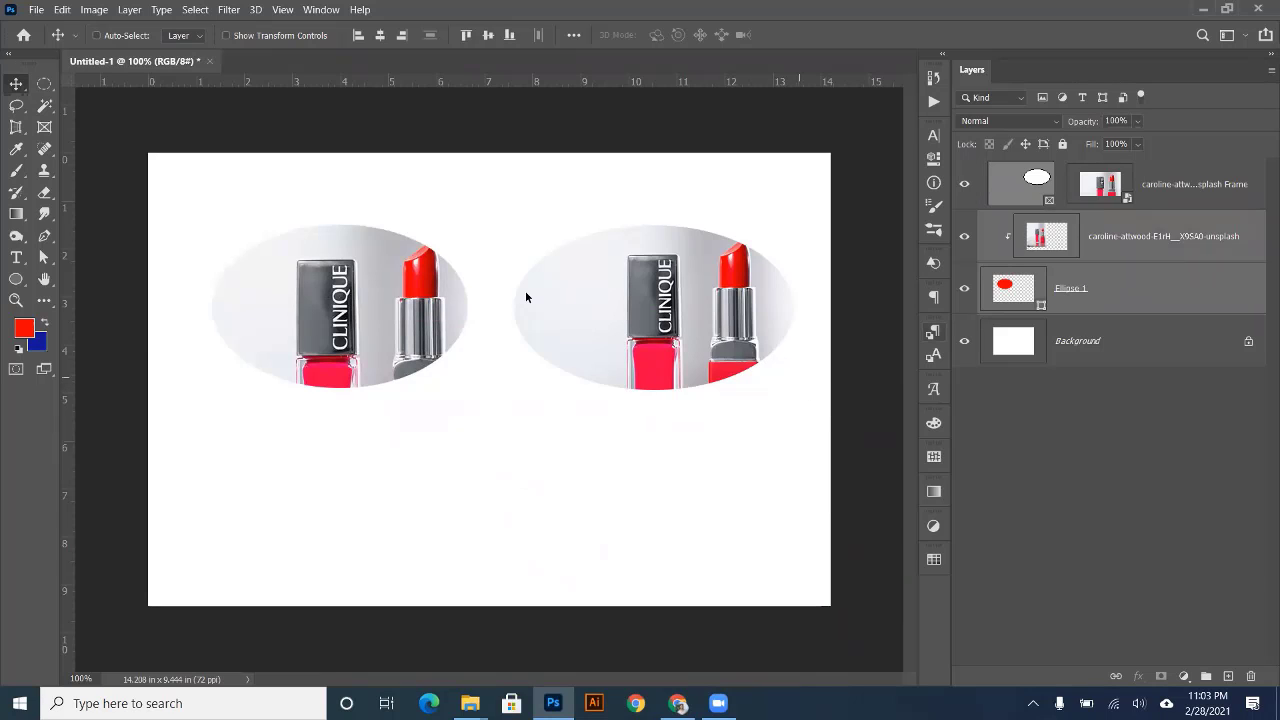
left_click(1130, 302)
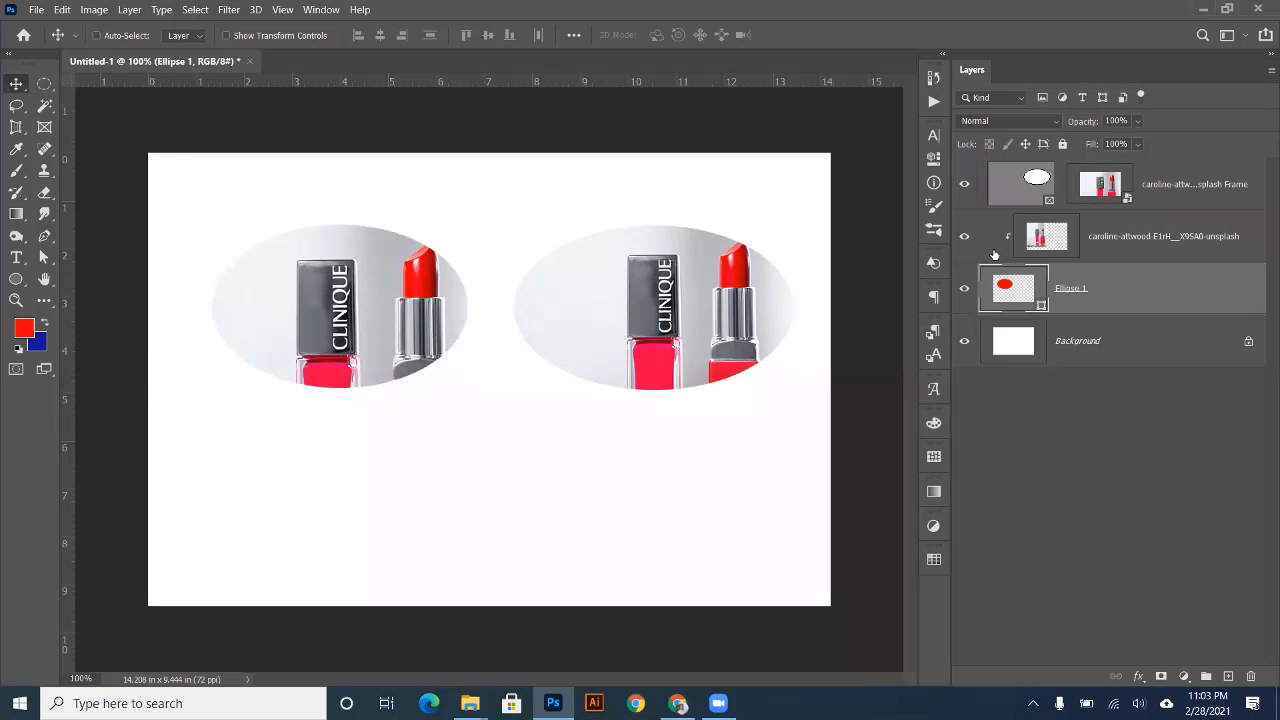
left_click(1045, 236)
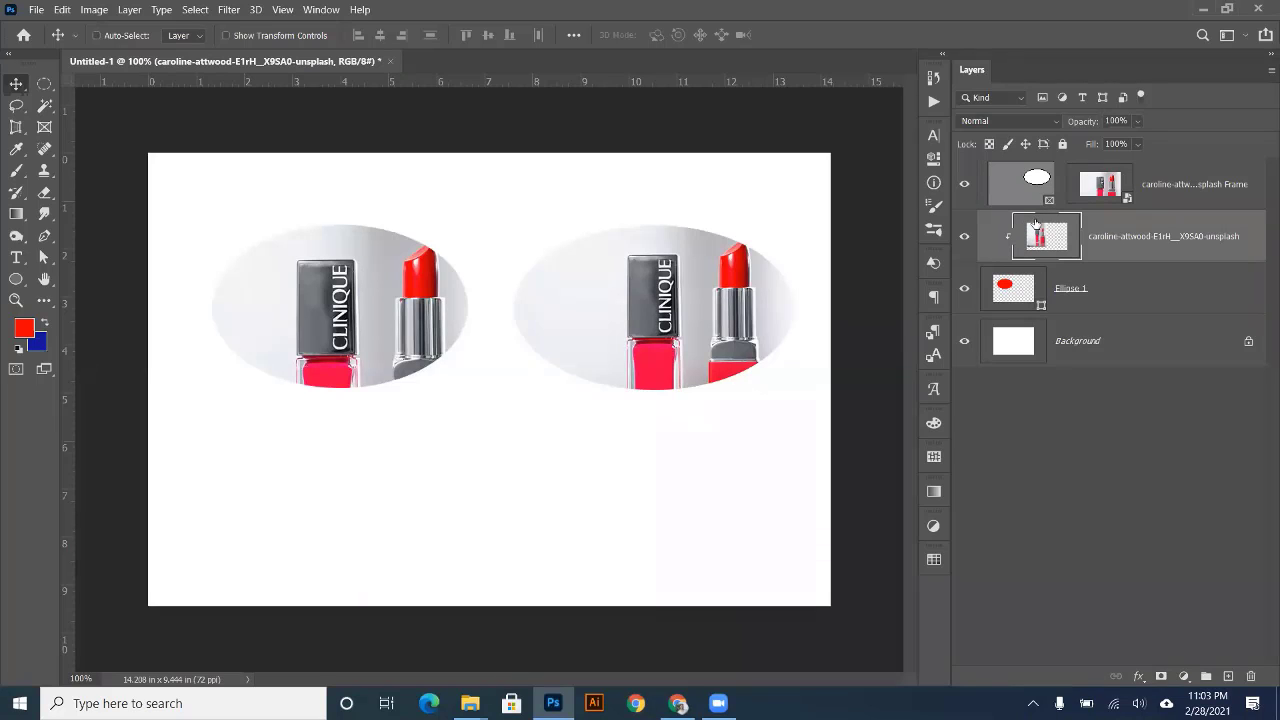
left_click_drag(405, 322, 370, 337)
key("alt+[")
- Pull the clipping ellipse's bottom anchor point down with direct selection until the shape is about 322 px high
left_click(16, 279)
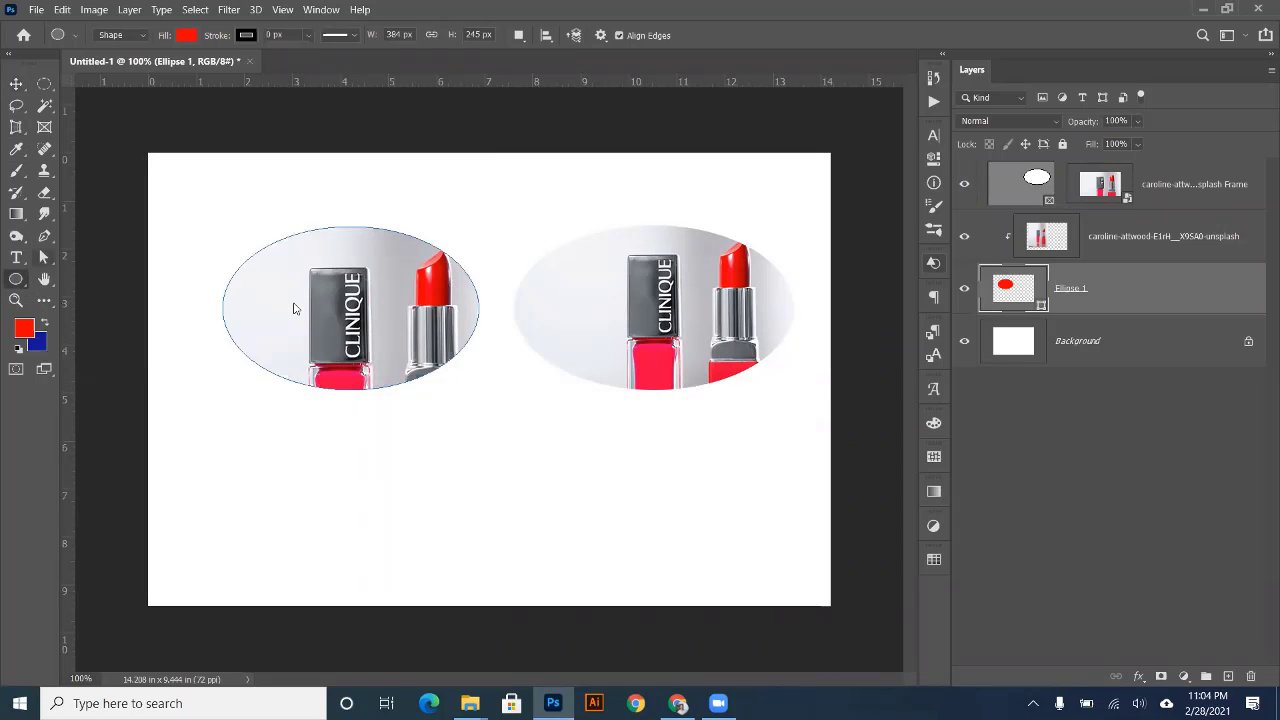
left_click(304, 233)
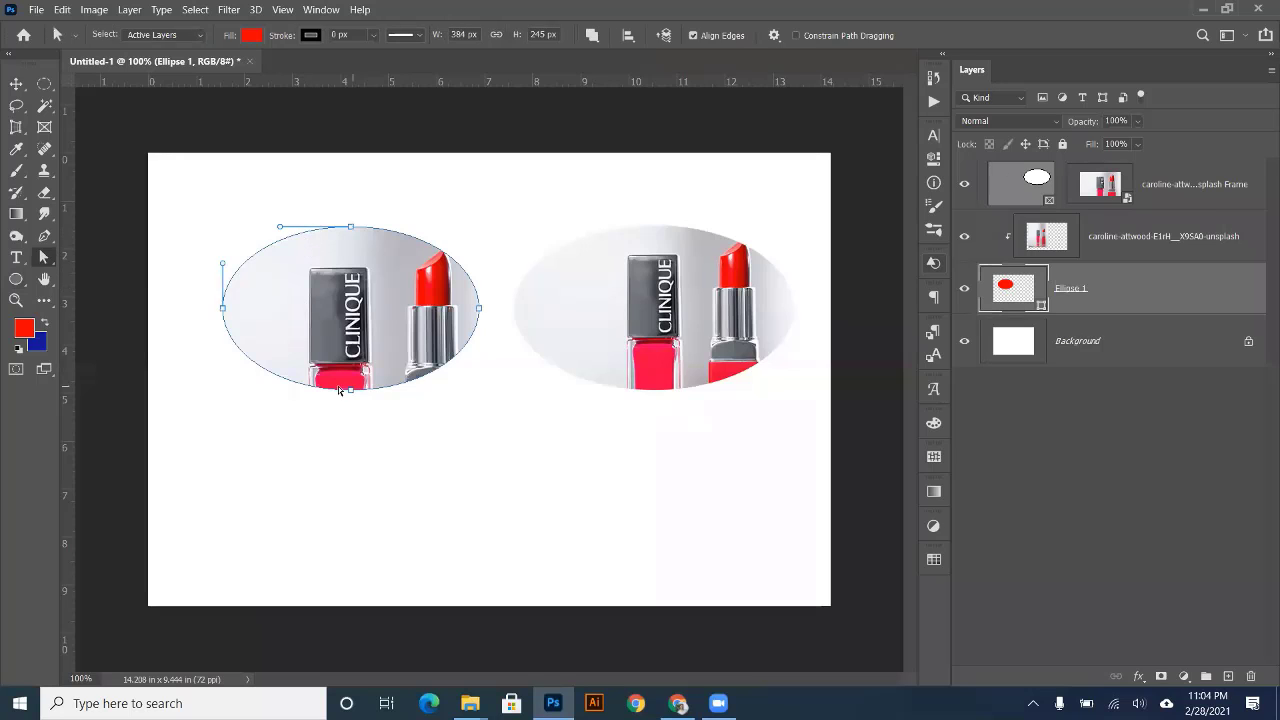
left_click_drag(351, 391, 349, 441)
key("Return")
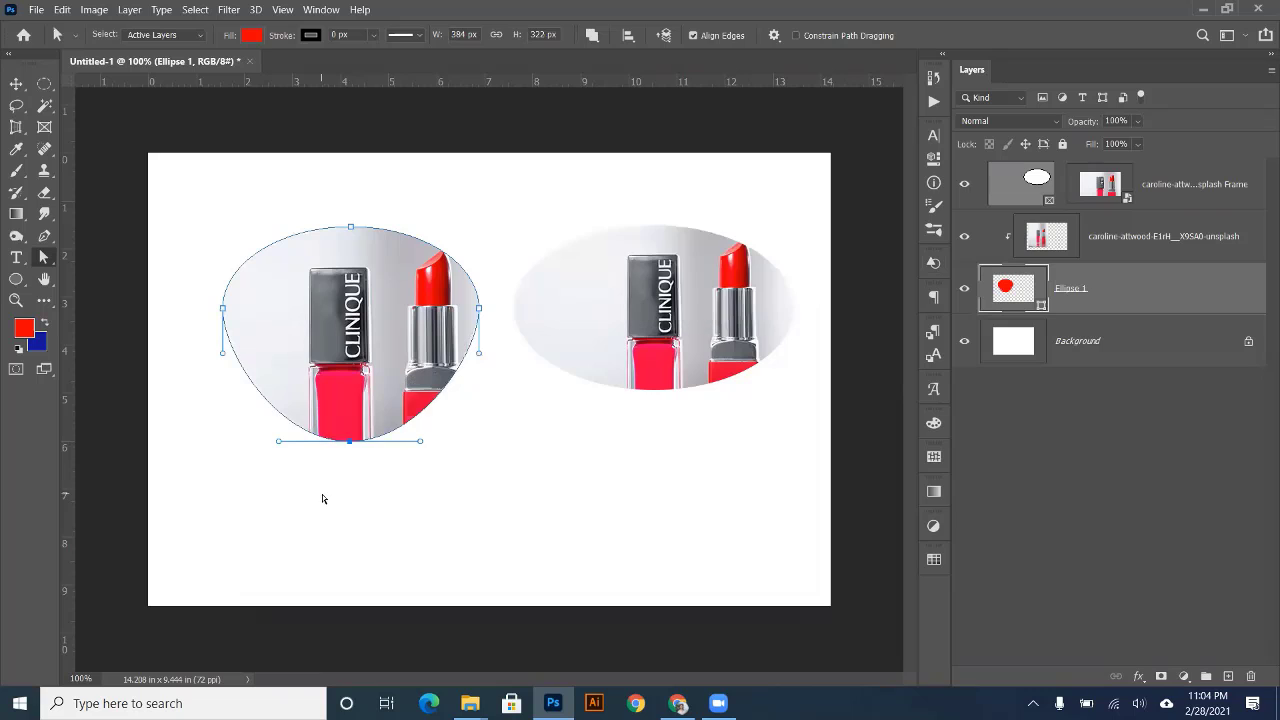
- Pull the shape's top anchor down, angle its handles into two rounded lobes, and move both side anchors inward
left_click_drag(350, 228, 390, 222)
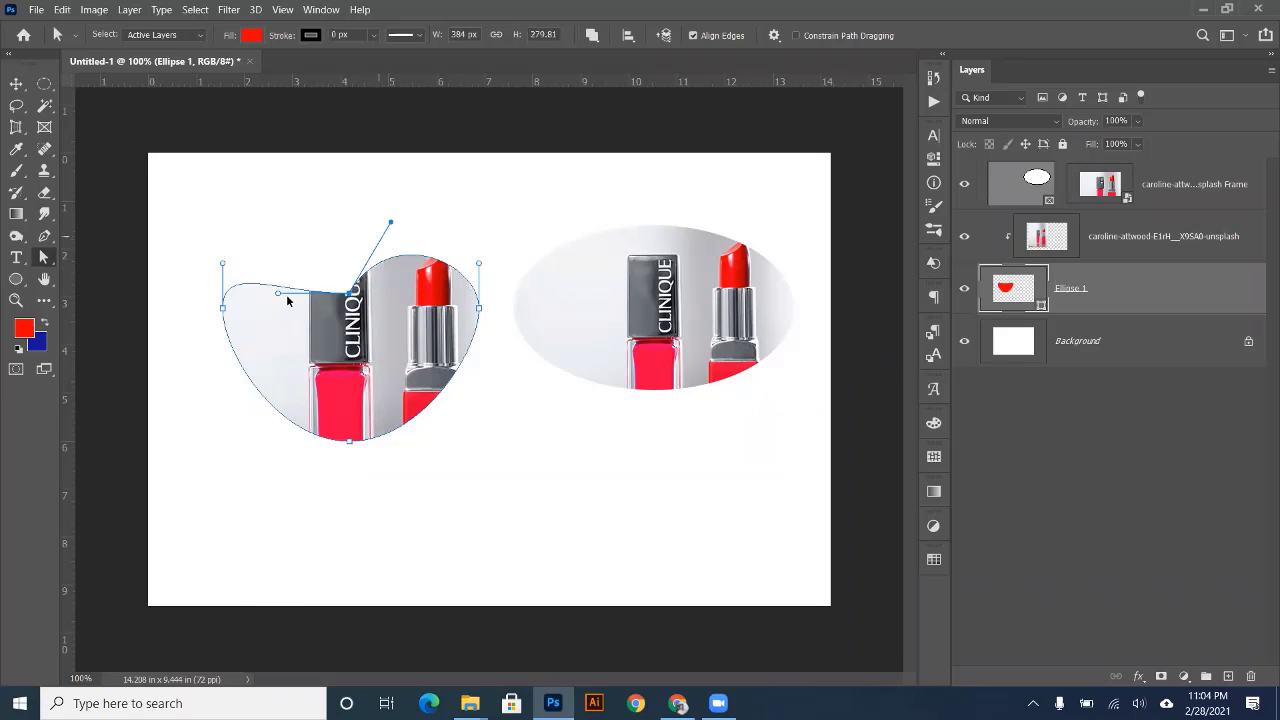
left_click_drag(279, 294, 292, 270)
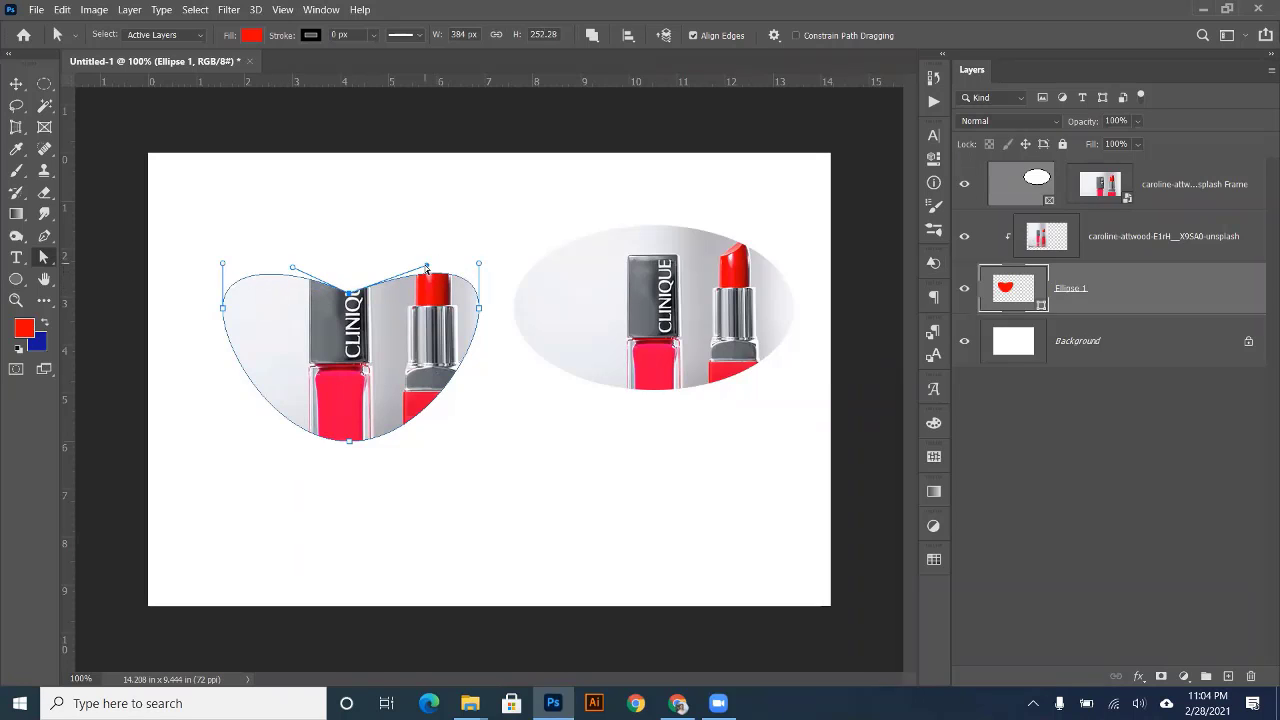
left_click_drag(427, 268, 384, 252)
left_click_drag(292, 268, 375, 246)
left_click_drag(479, 310, 455, 313)
left_click_drag(222, 308, 248, 320)
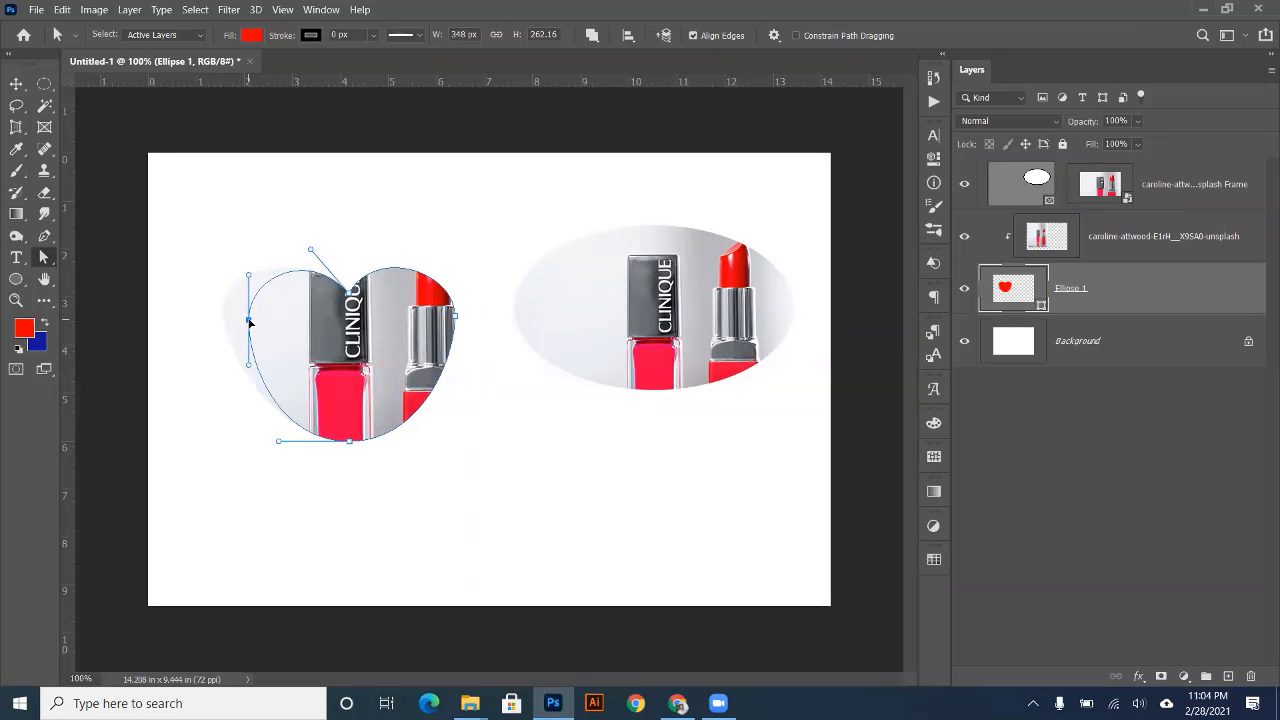
- Lower the shape's bottom anchor and angle both its handles upward to form a heart's point, then deselect the path
left_click_drag(350, 442, 413, 436)
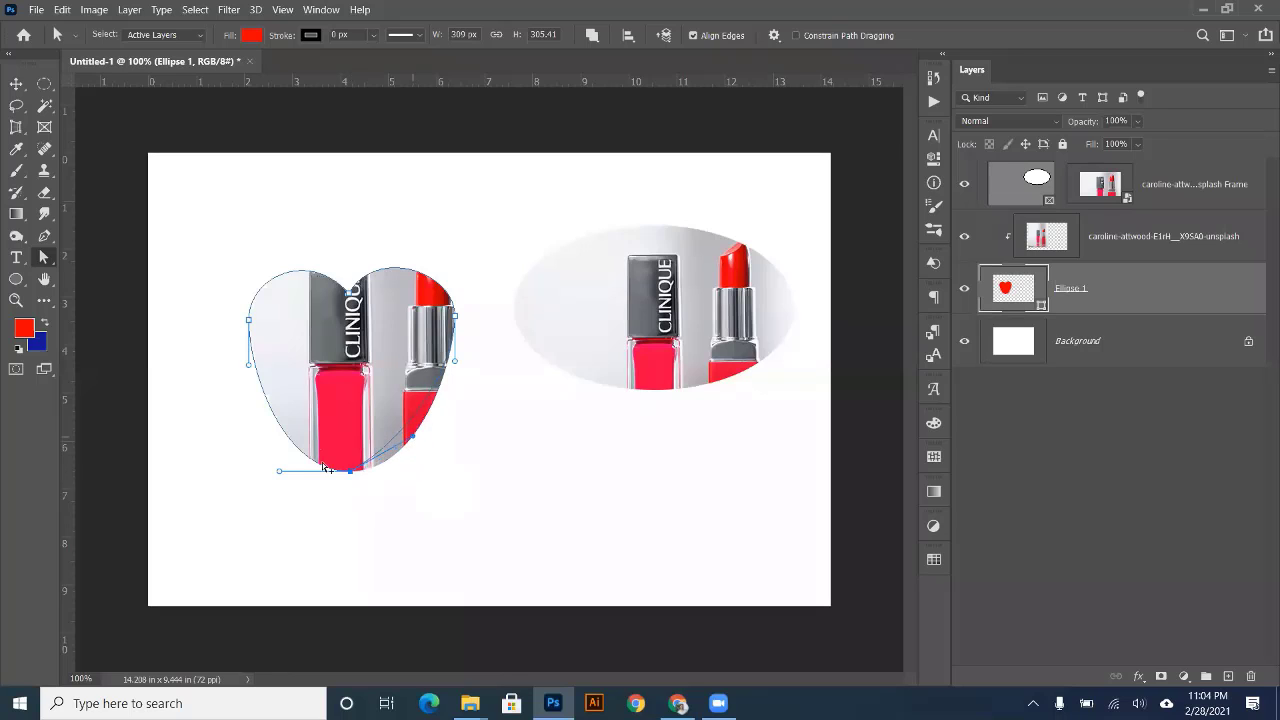
left_click_drag(281, 465, 289, 436)
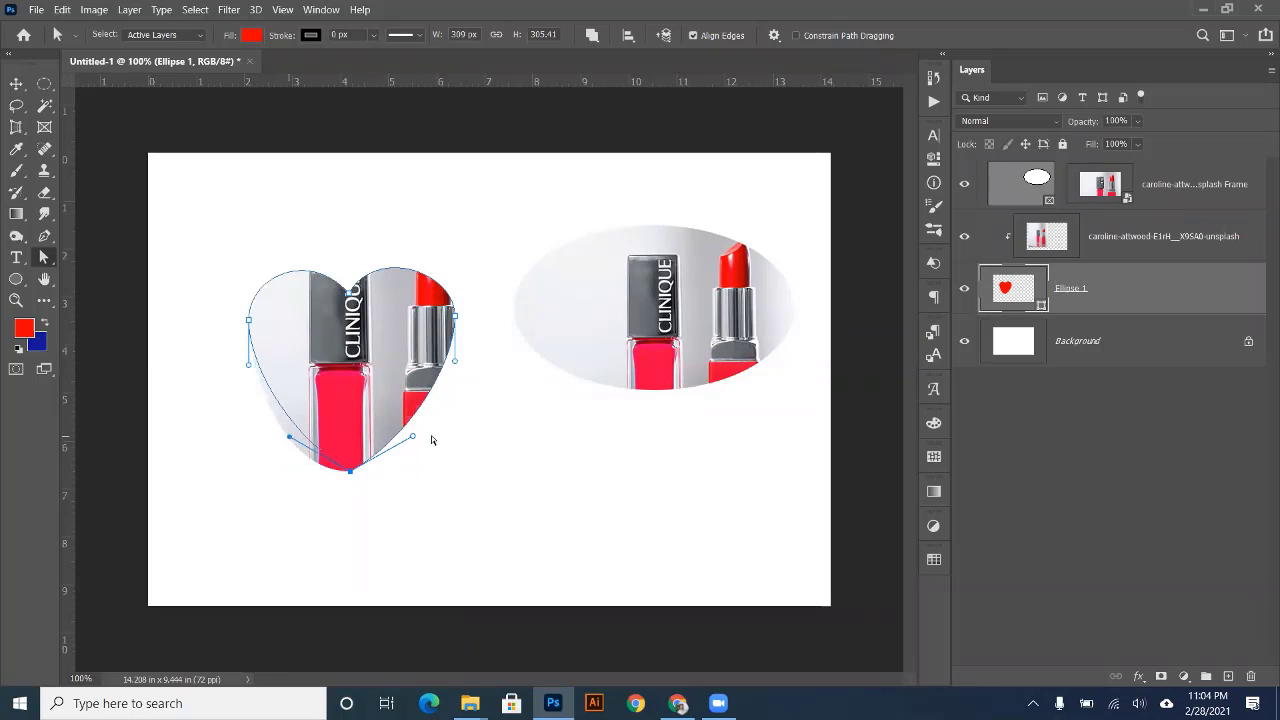
left_click(17, 89)
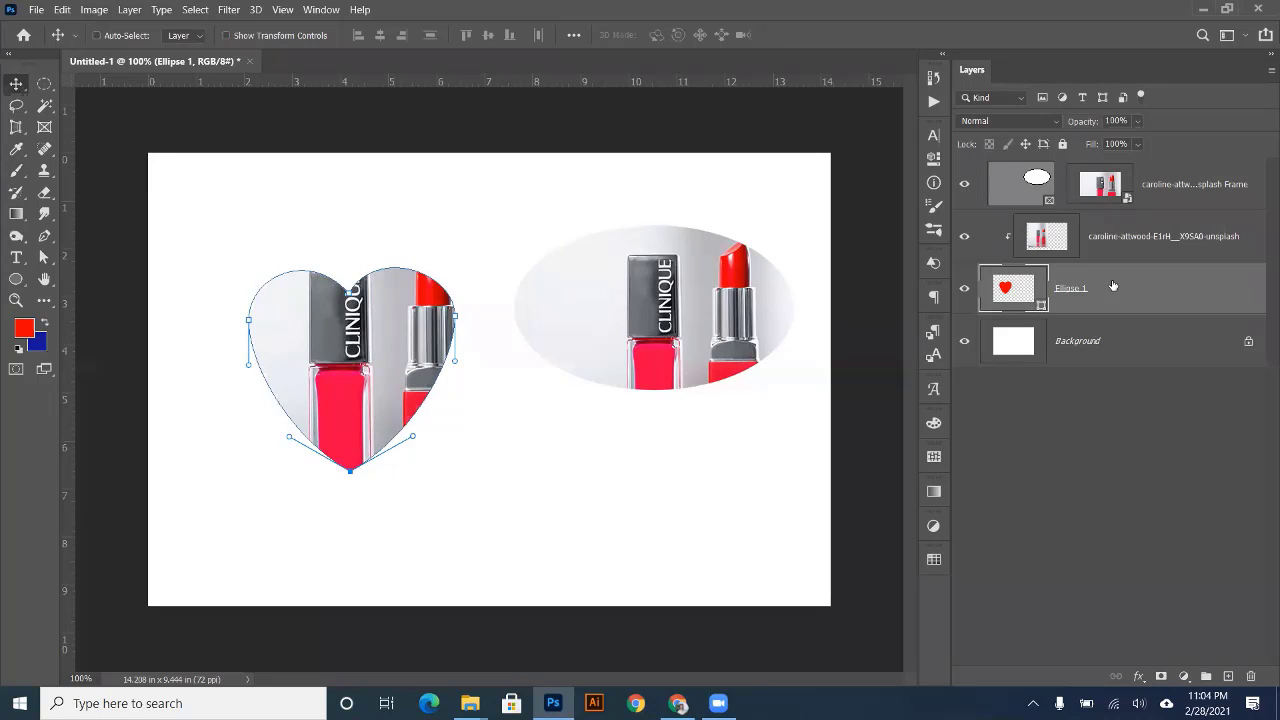
left_click(1148, 336)
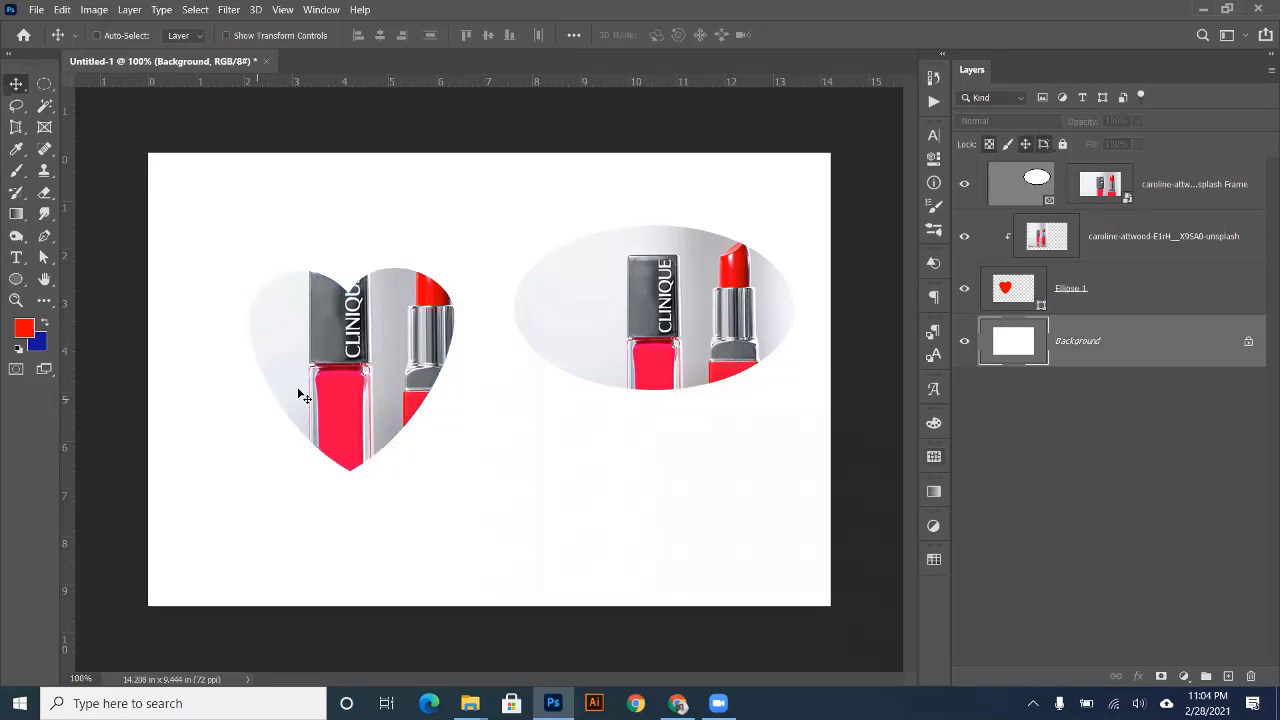
- Move the clipped photo down and left inside the heart so both product tops show
left_click_drag(318, 360, 550, 358)
left_click(656, 276)
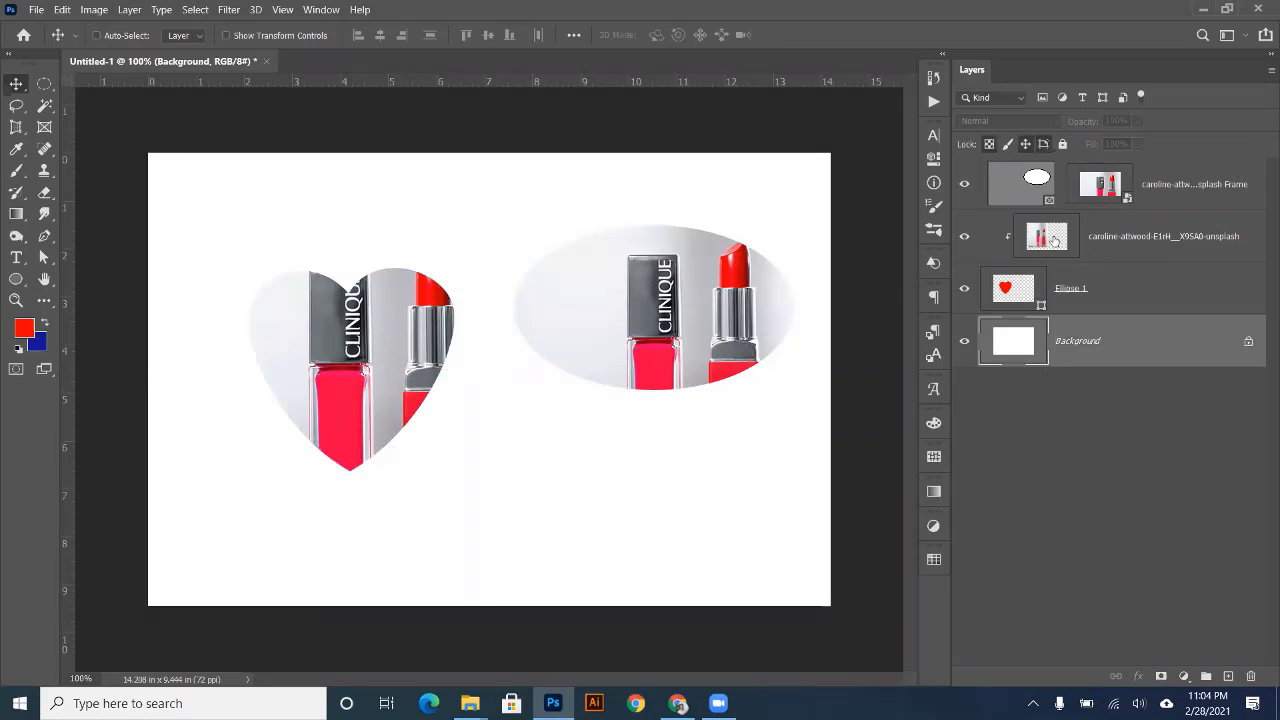
left_click(1054, 240)
left_click_drag(320, 364, 326, 382)
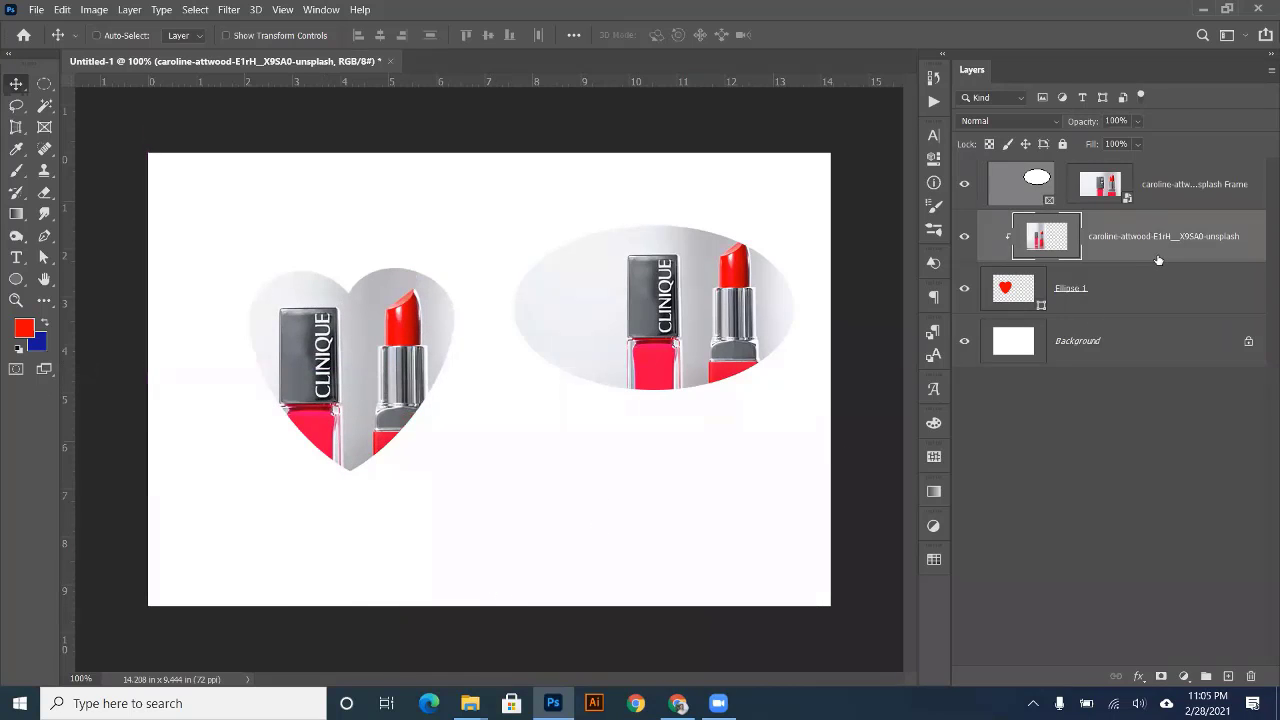
- Delete the clipped photo, the heart shape and the framed photo, leaving only the Background layer
key("Delete")
key("Delete")
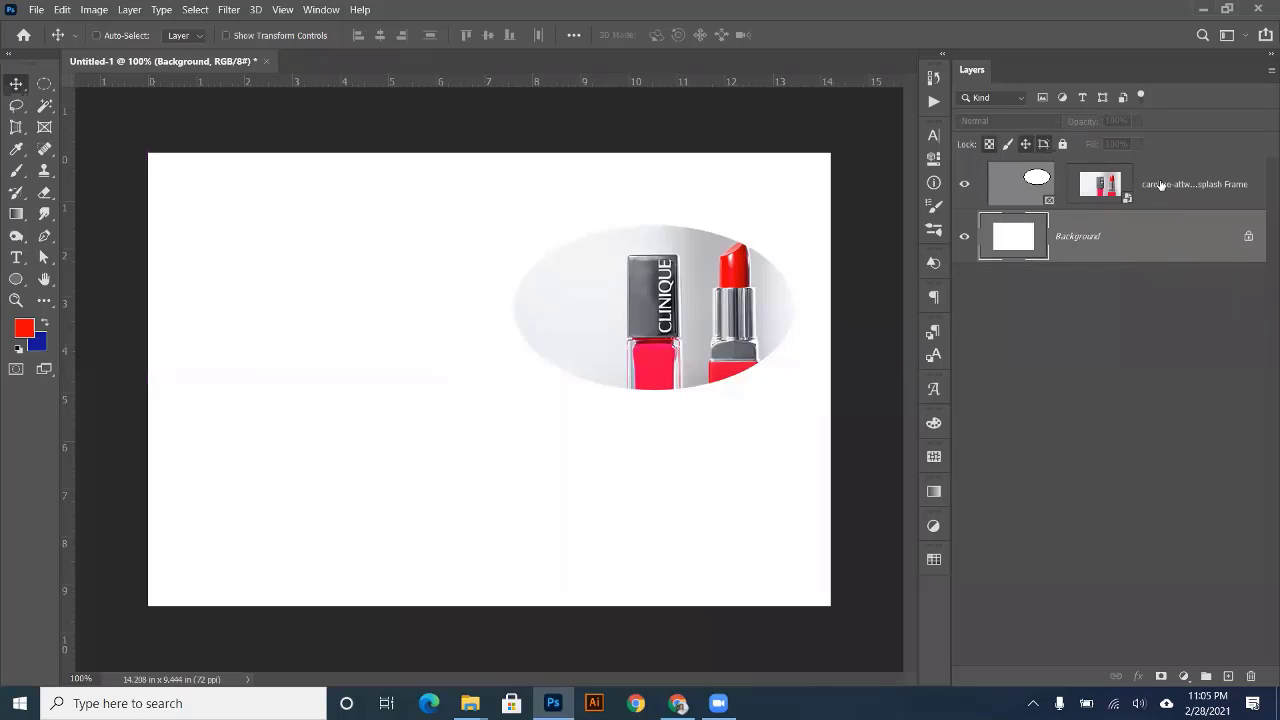
left_click(1163, 182)
key("Delete")
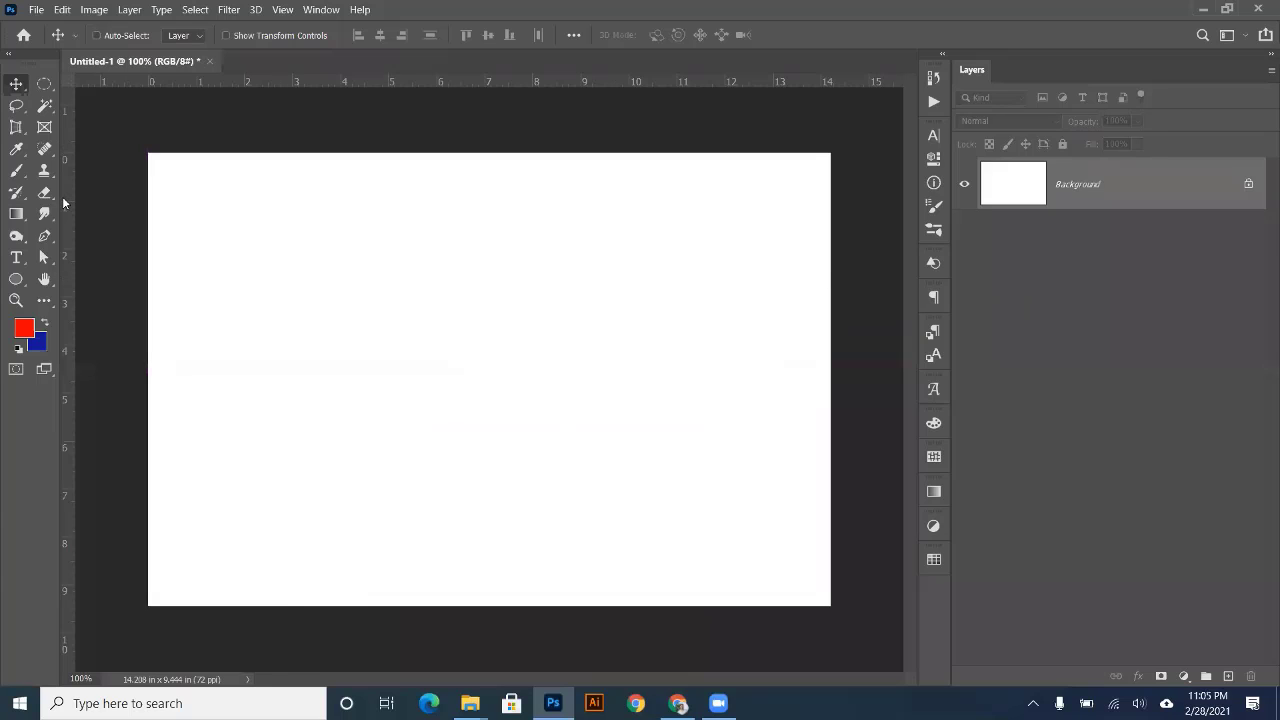
- Activate the Eyedropper tool and check the other tools in its group
left_click(42, 129)
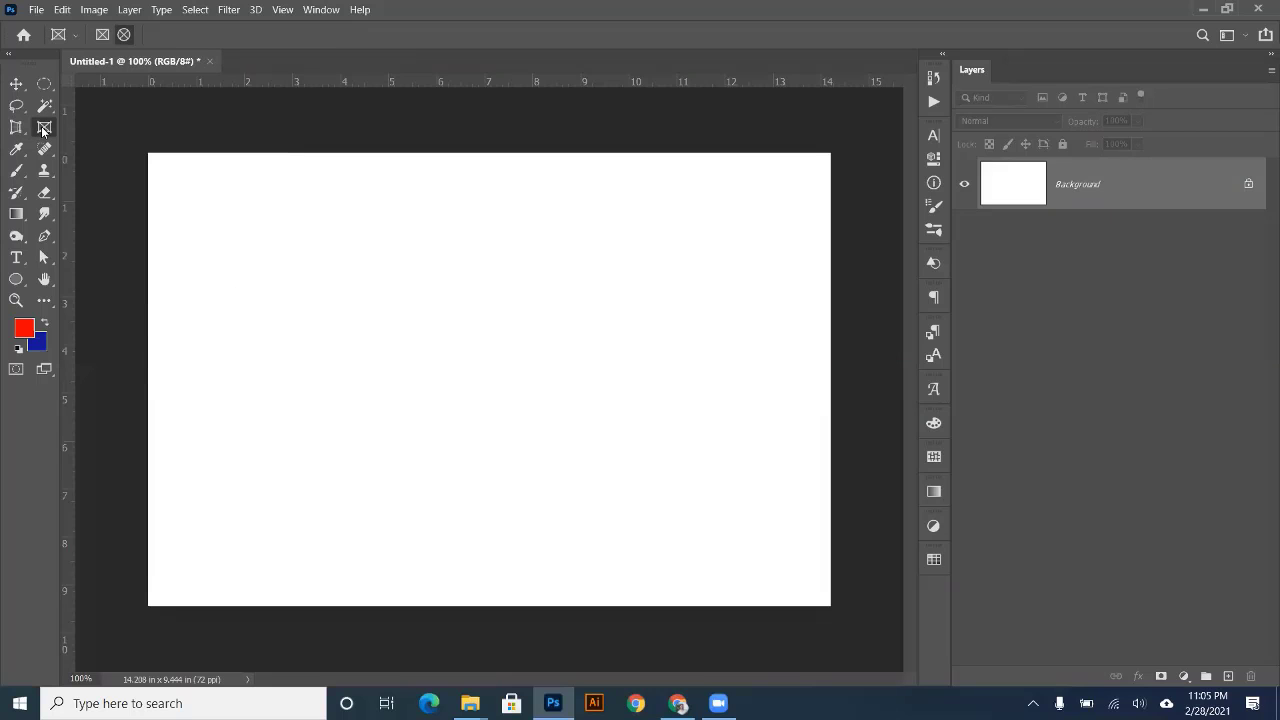
left_click(16, 149)
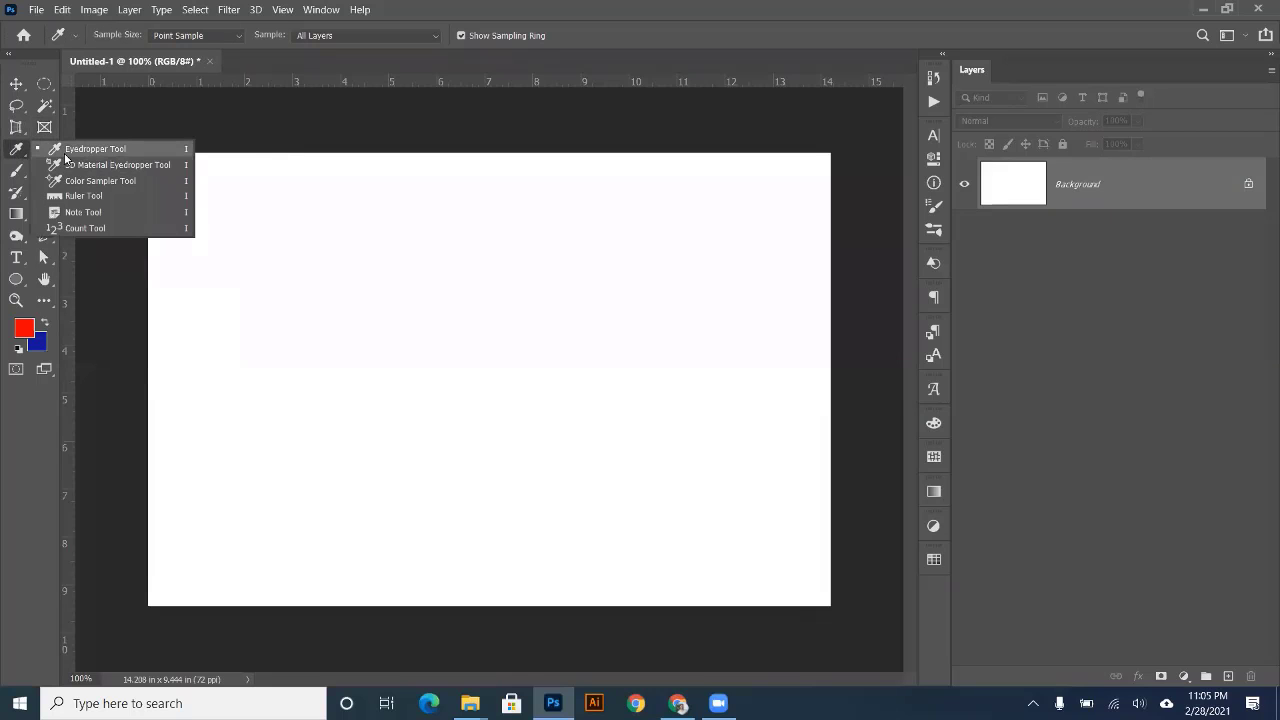
left_click(64, 151)
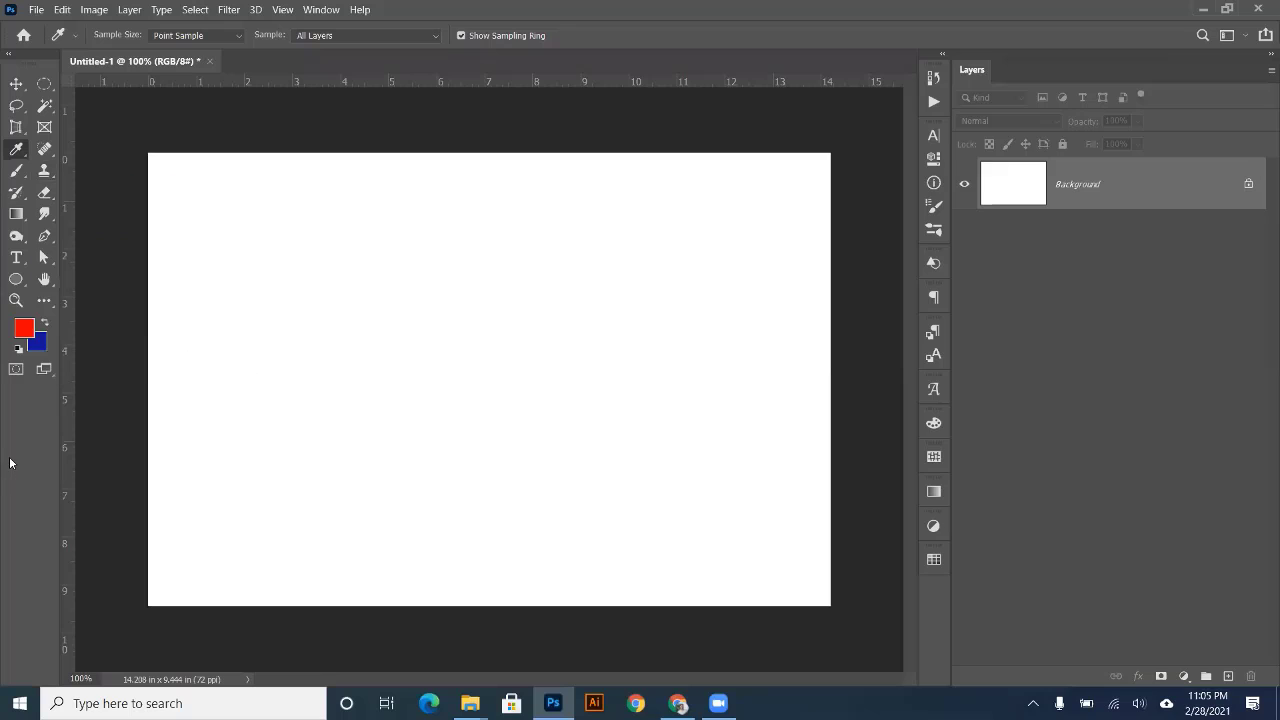
right_click(16, 152)
left_click(5, 208)
- Place the lipstick photo from File Explorer centred on the blank canvas at 17.72% scale
left_click(470, 703)
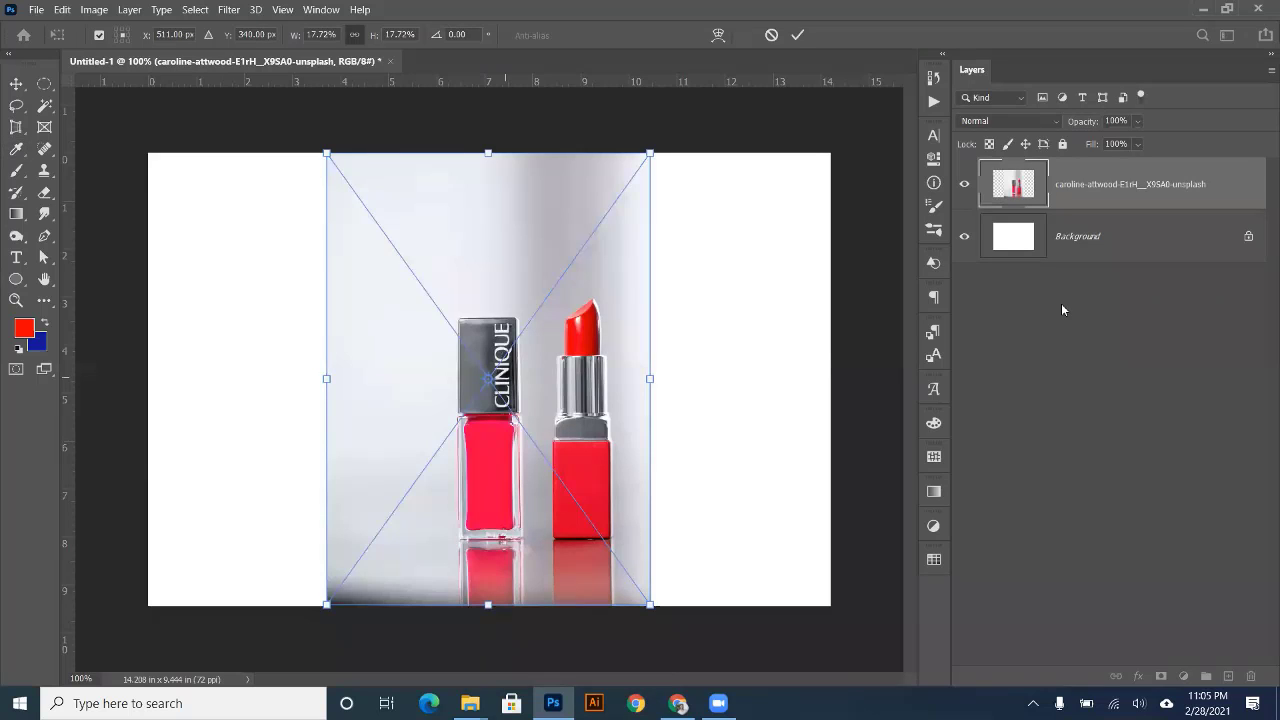
key("Return")
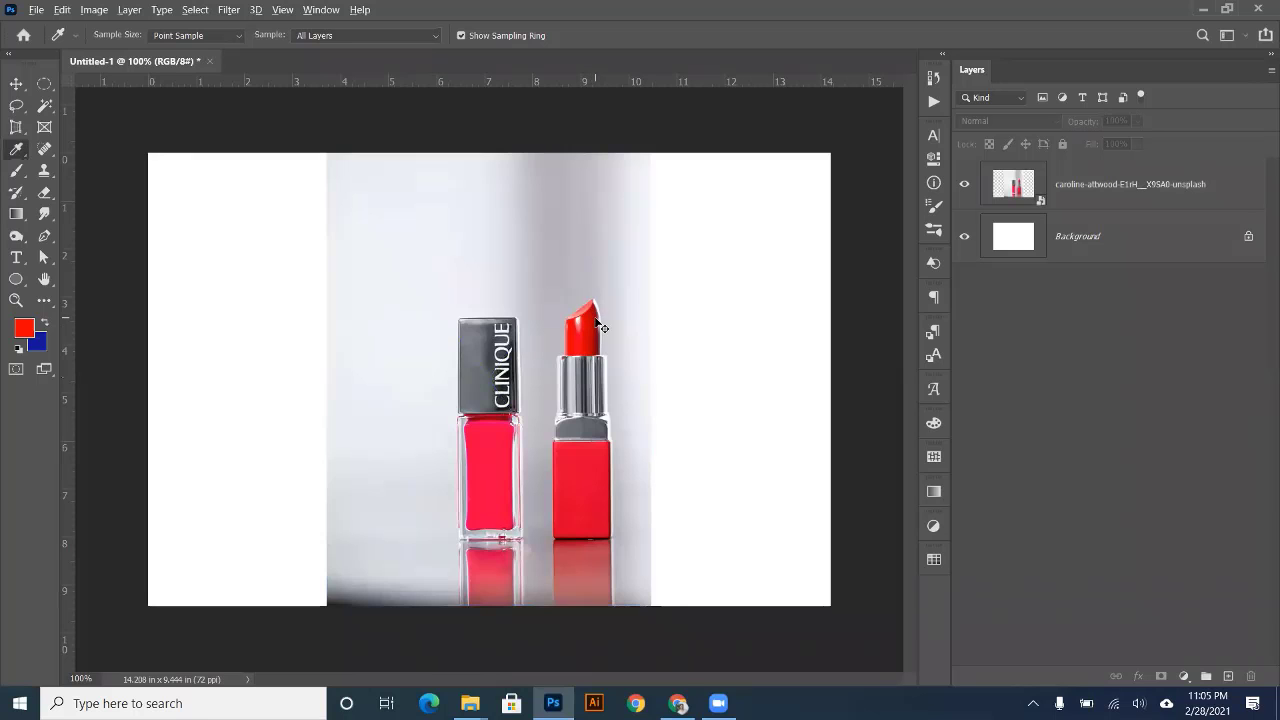
scroll(597, 316, "up", 4)
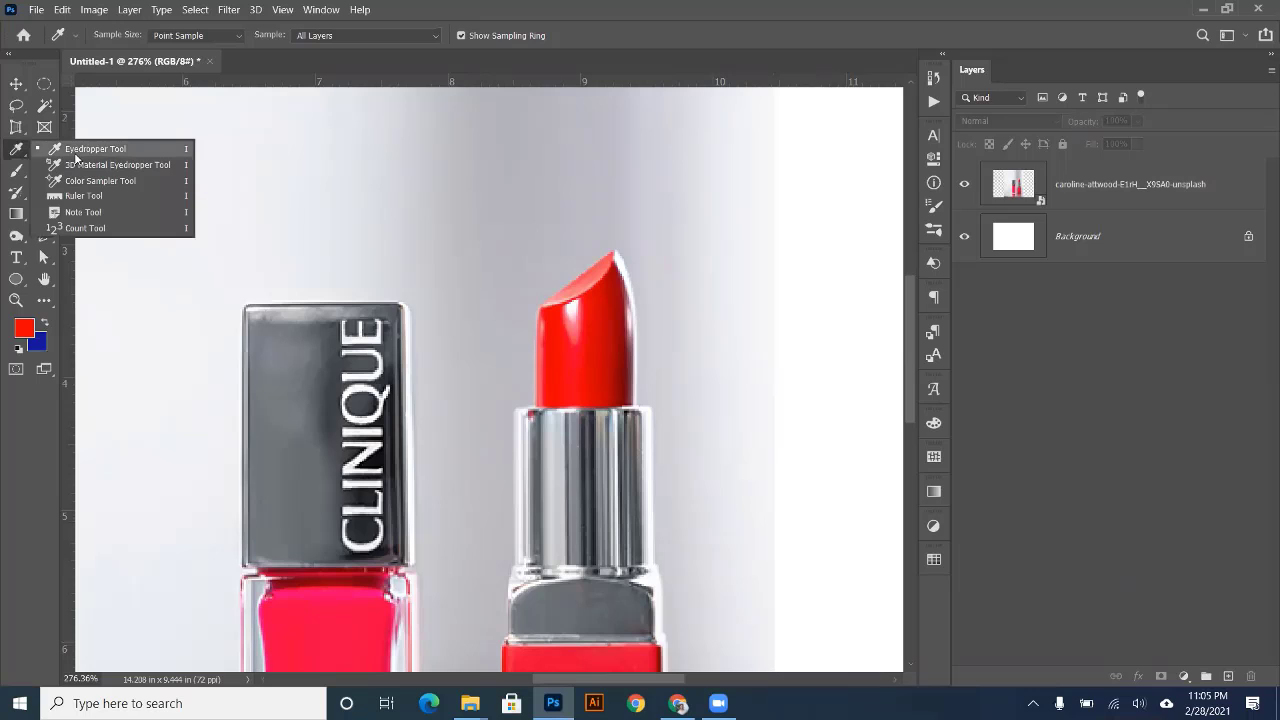
- Sample colours from the red lipstick, the bottle's dark cap and the metal tube with the Eyedropper tool
left_click(95, 152)
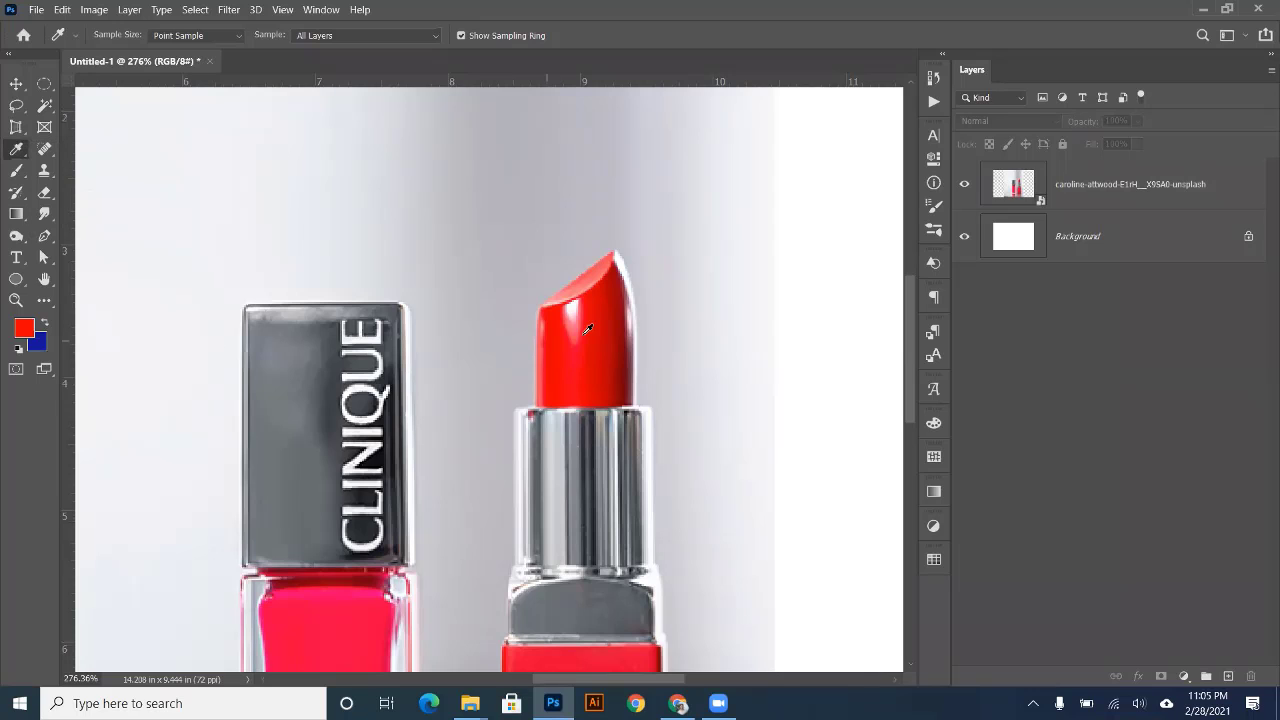
left_click(618, 283)
scroll(540, 325, "down", 2)
left_click(329, 563)
left_click(315, 316)
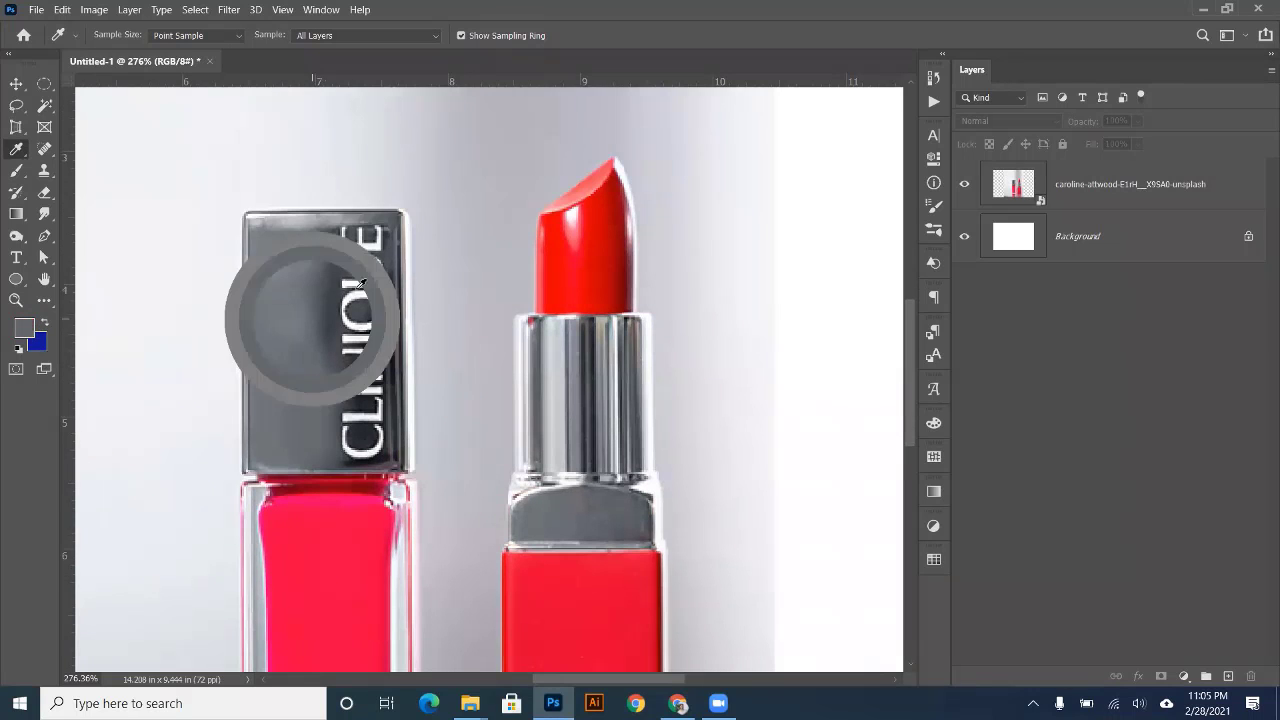
left_click(381, 344)
left_click(579, 386)
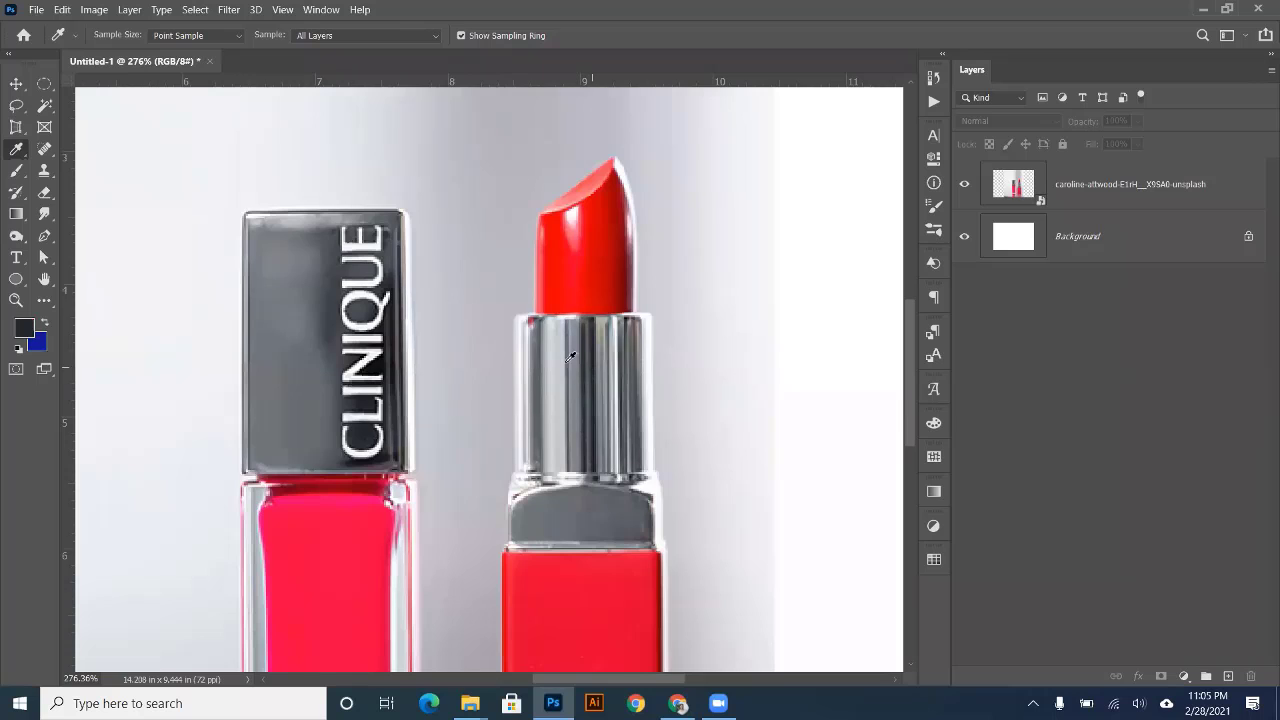
- Sample the dark red near the lipstick's shaded right edge, down to a single pixel
left_click_drag(571, 357, 618, 197)
left_click(620, 218)
left_click(616, 221)
left_click(621, 216)
scroll(622, 205, "up", 10)
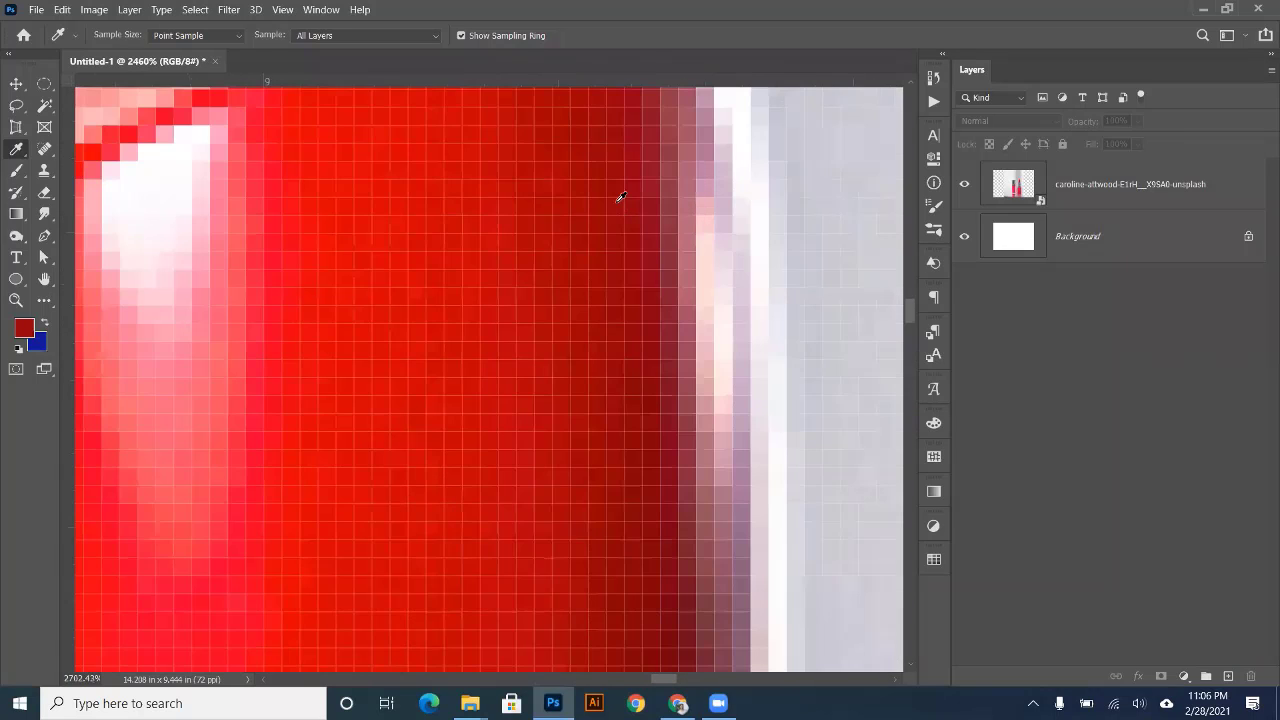
scroll(620, 197, "up", 2)
left_click(607, 203)
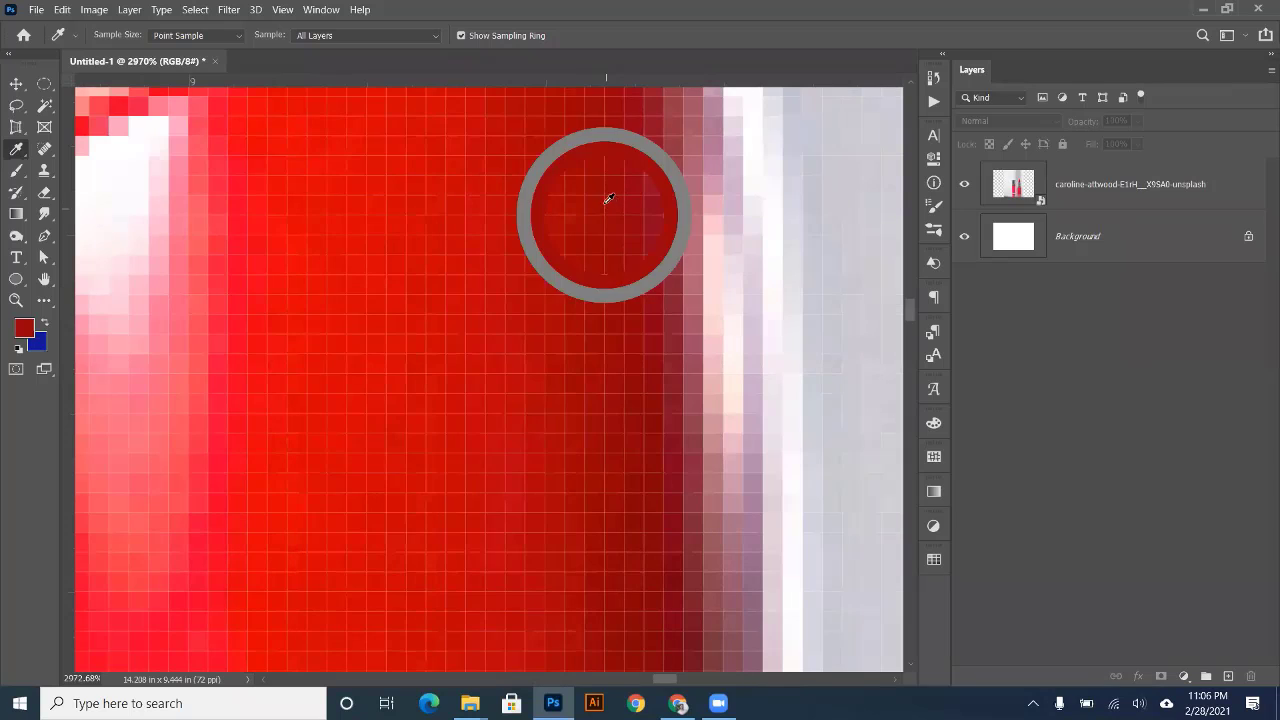
- Sample neighbouring light red pixels along the lipstick's highlight to compare their shades
left_click(221, 321)
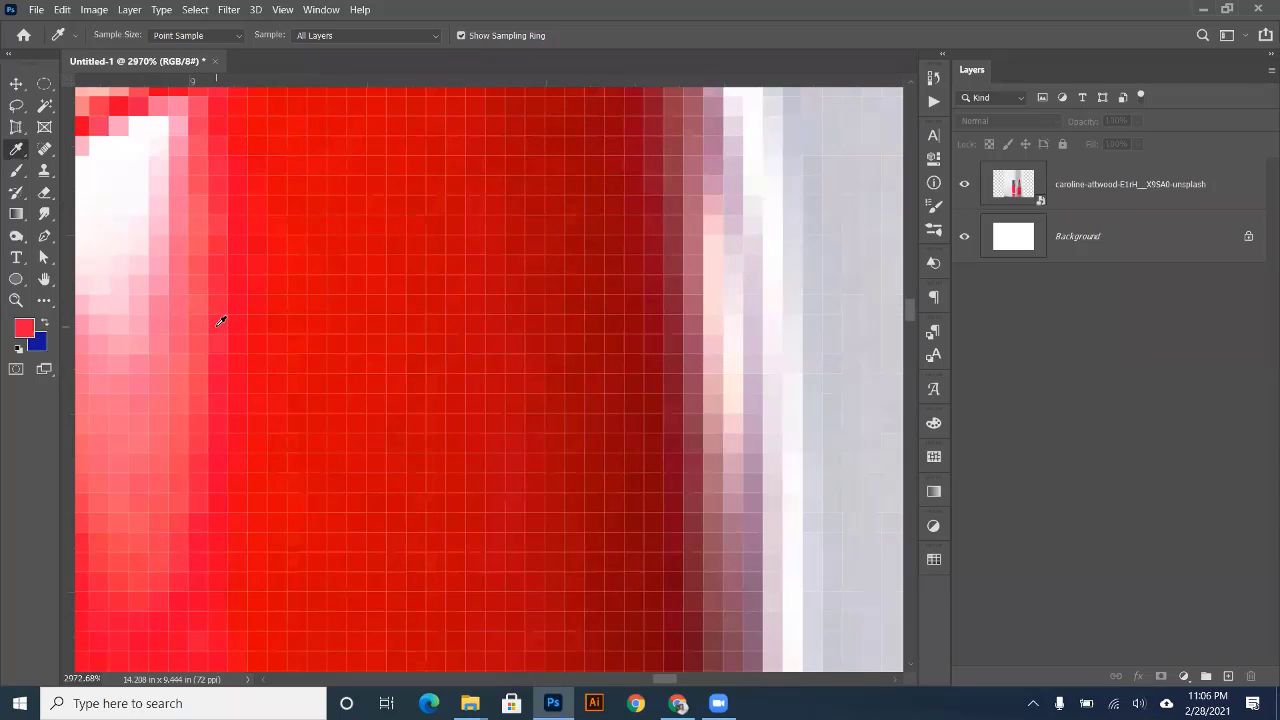
left_click(220, 302)
left_click(205, 303)
left_click(220, 302)
left_click(220, 300)
left_click(220, 300)
left_click(206, 300)
left_click(205, 300)
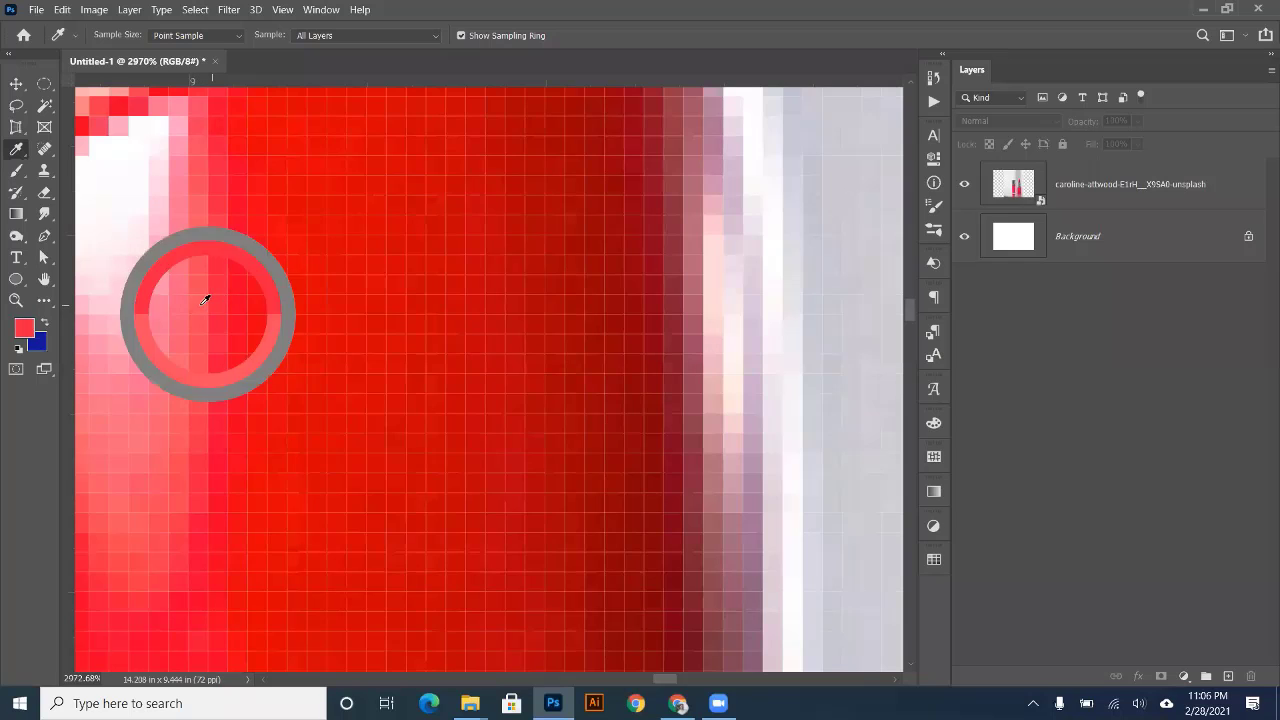
- Sample a dark red pixel at the lipstick's shaded edge and examine its hex code in the Color Picker
left_click(652, 201)
left_click(24, 328)
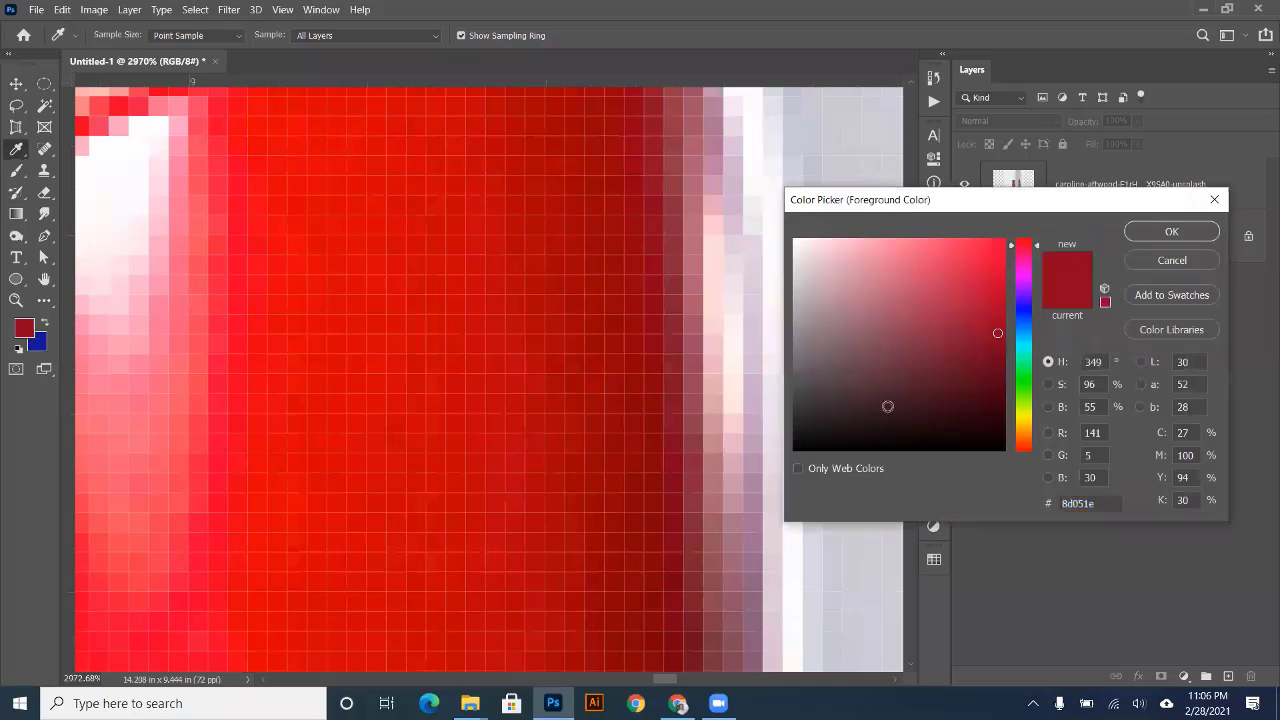
left_click_drag(1005, 504, 974, 517)
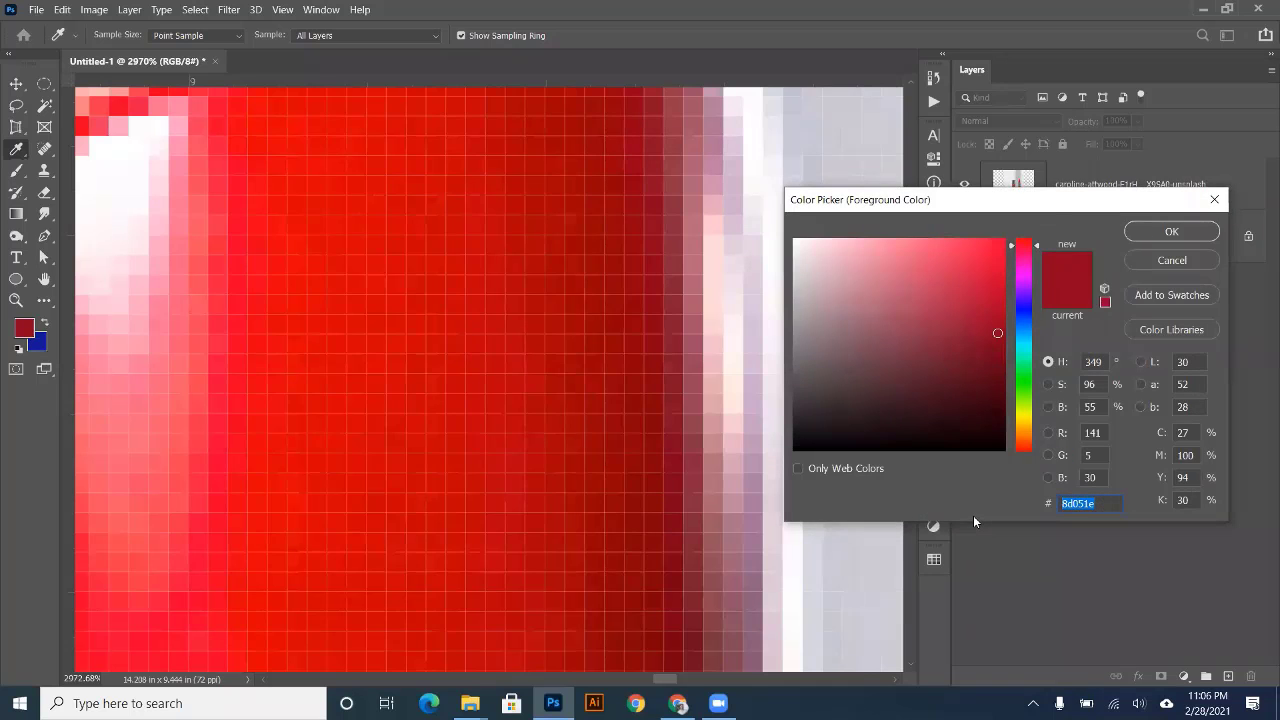
left_click_drag(1049, 207, 936, 150)
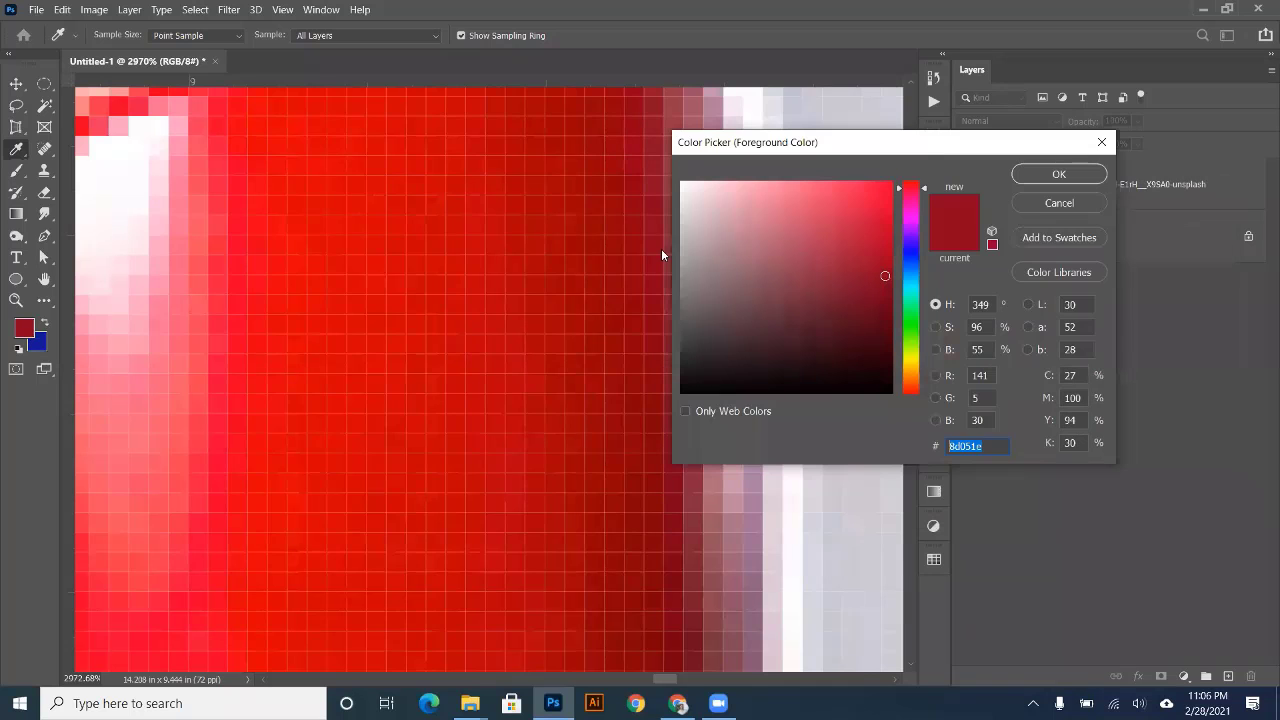
left_click(1062, 203)
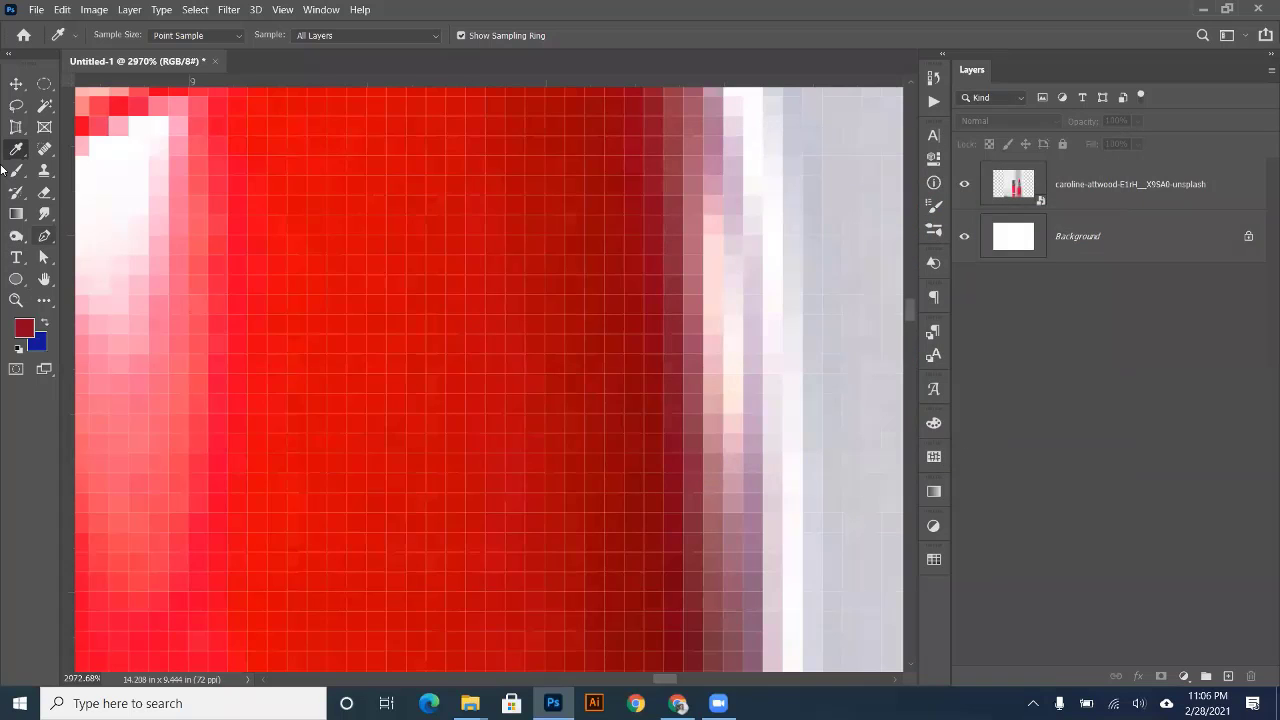
- Sample a pink highlight pixel, swap the colours and reset them to the default black and white
left_click(199, 282)
key("x")
key("d")
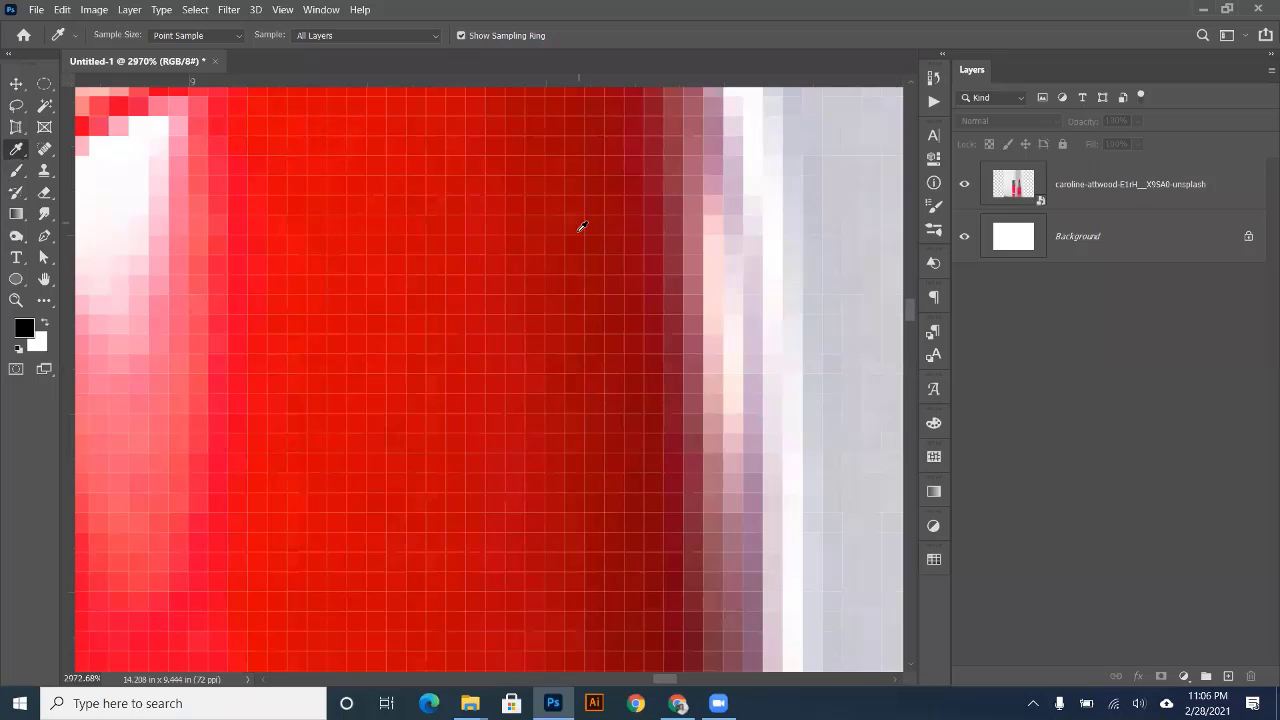
- Set the foreground to bright red and the background to blue 000acc, and reset both to the default colours
left_click(24, 330)
left_click(860, 235)
left_click(1059, 174)
left_click(40, 347)
left_click(904, 254)
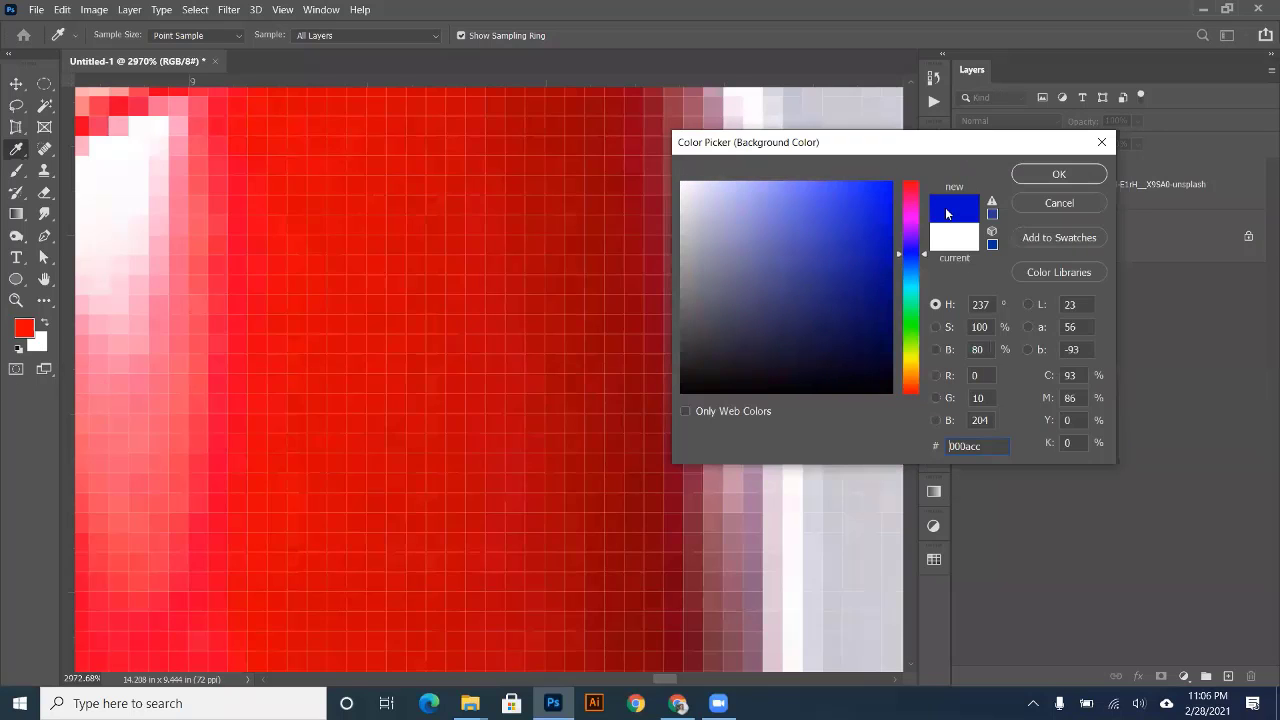
key("Return")
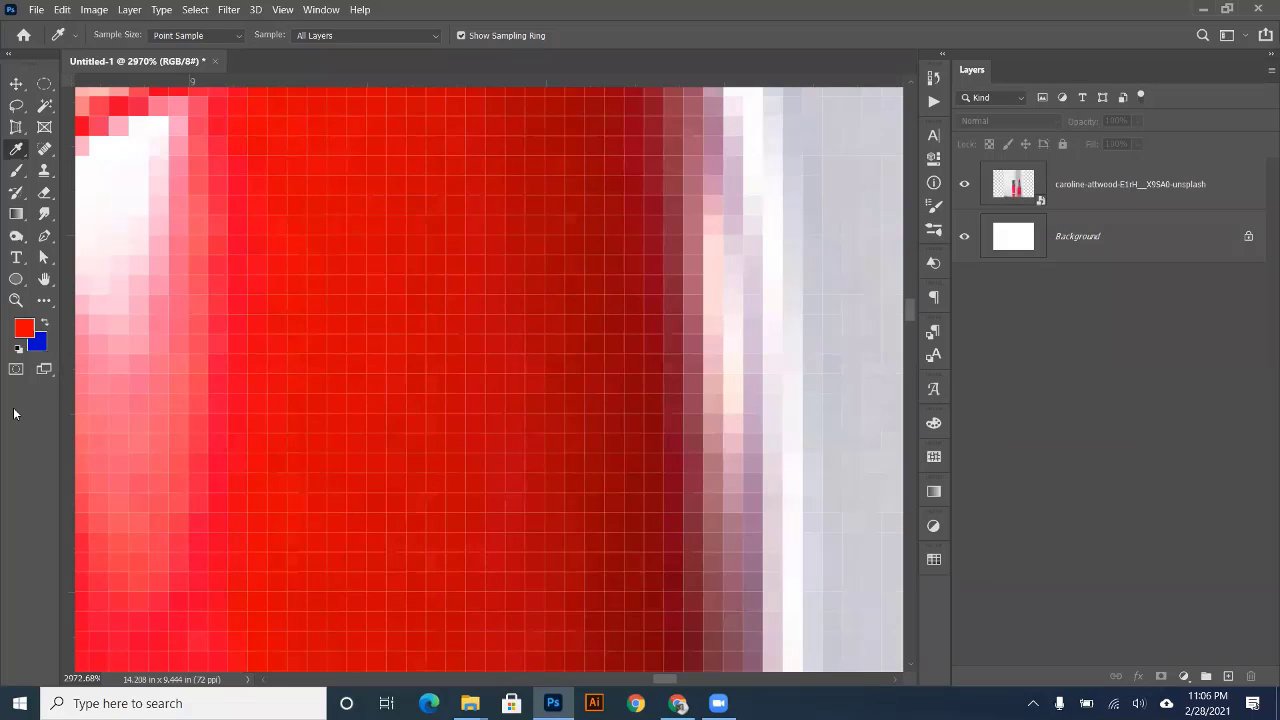
key("d")
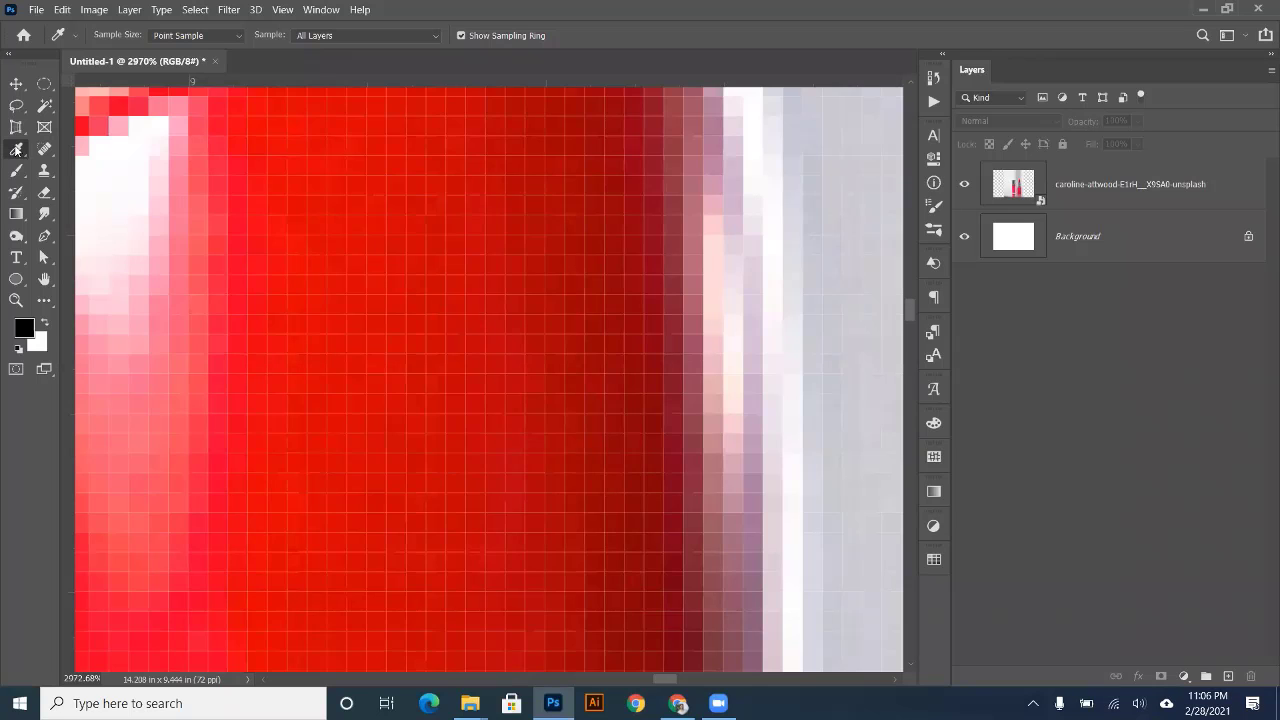
- Sample a dark red lipstick pixel as the foreground colour and examine its hex code in the Color Picker
left_click(578, 177)
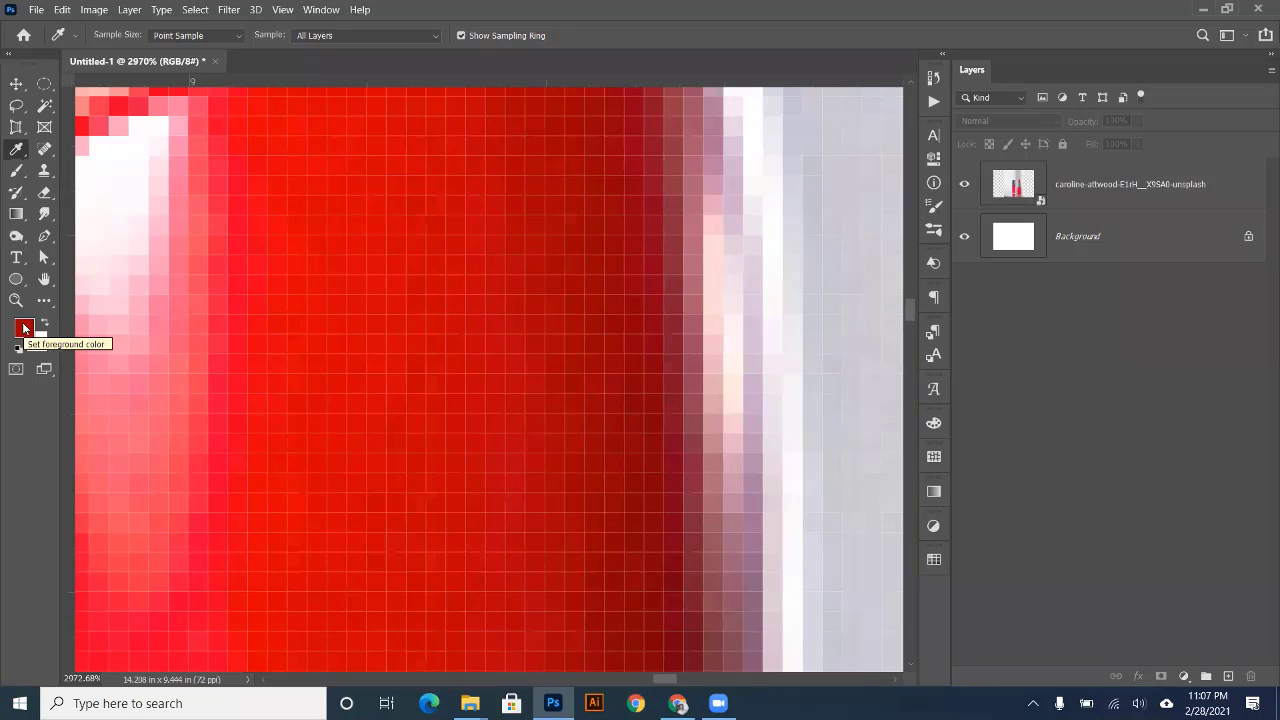
left_click(25, 328)
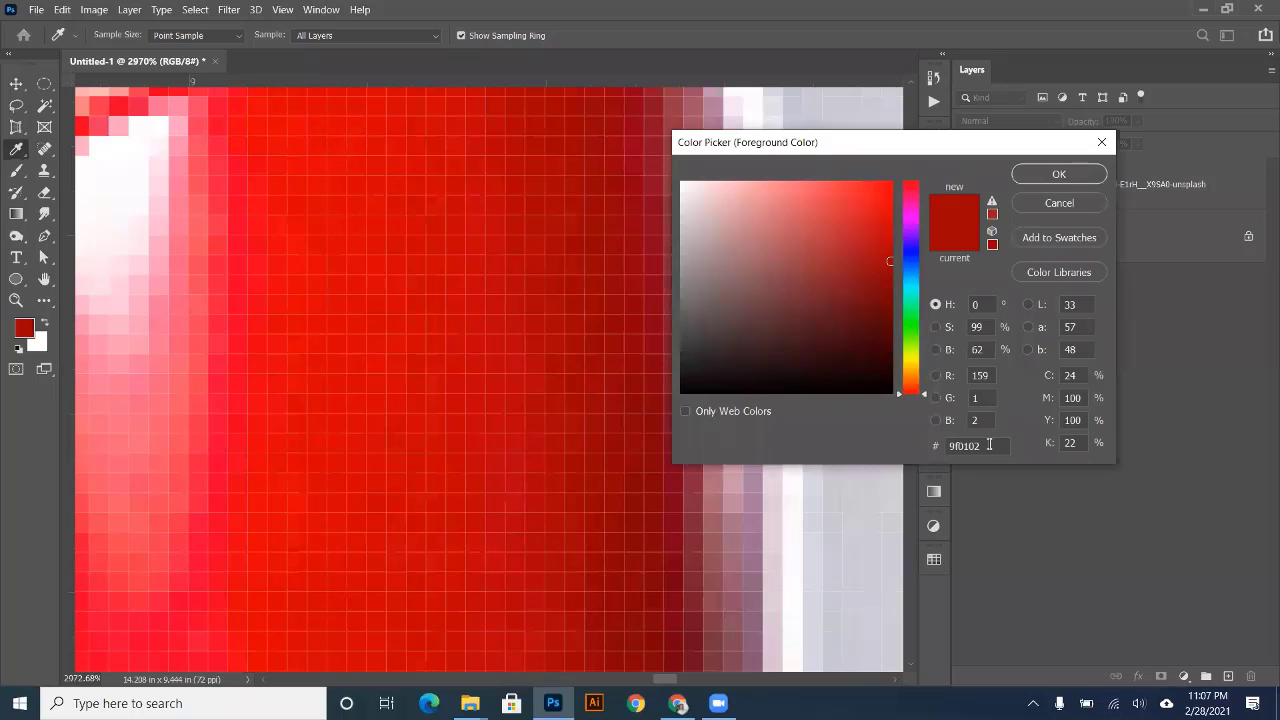
left_click(989, 444)
left_click(1026, 212)
- Create a new 1023 x 680 px RGB document at 72 pixels/inch
left_click(36, 10)
left_click(53, 26)
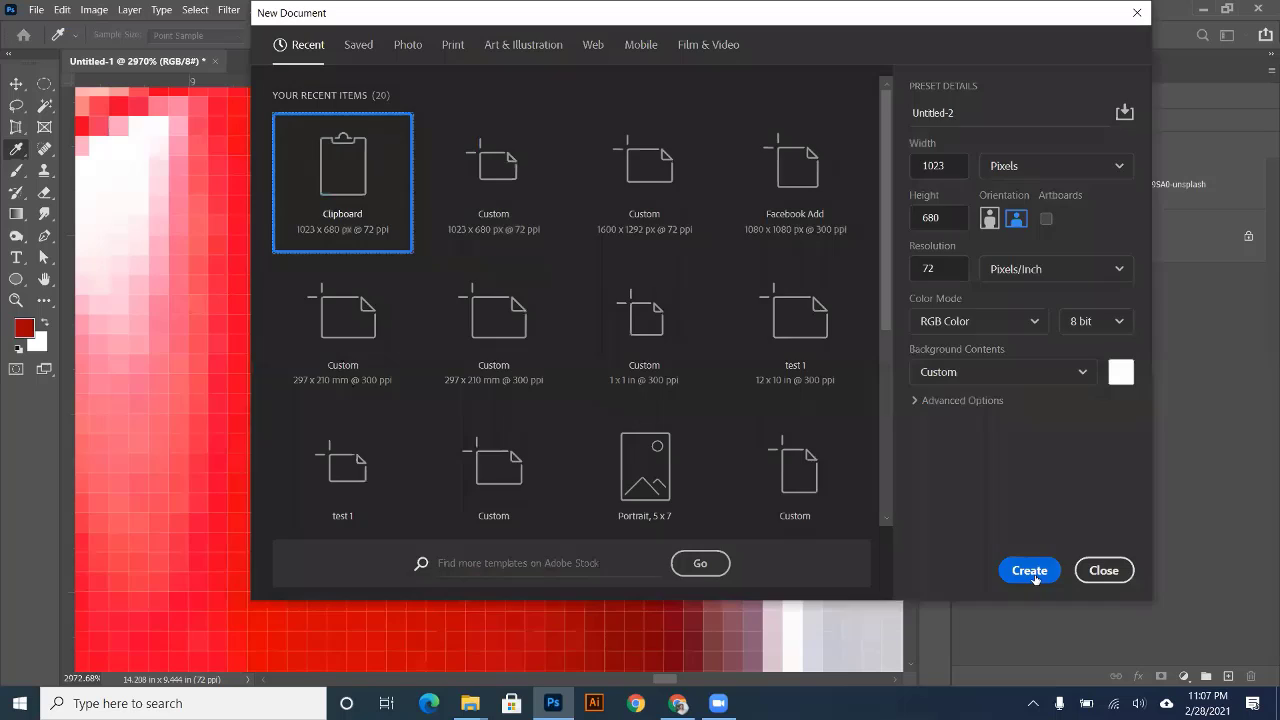
left_click(1027, 571)
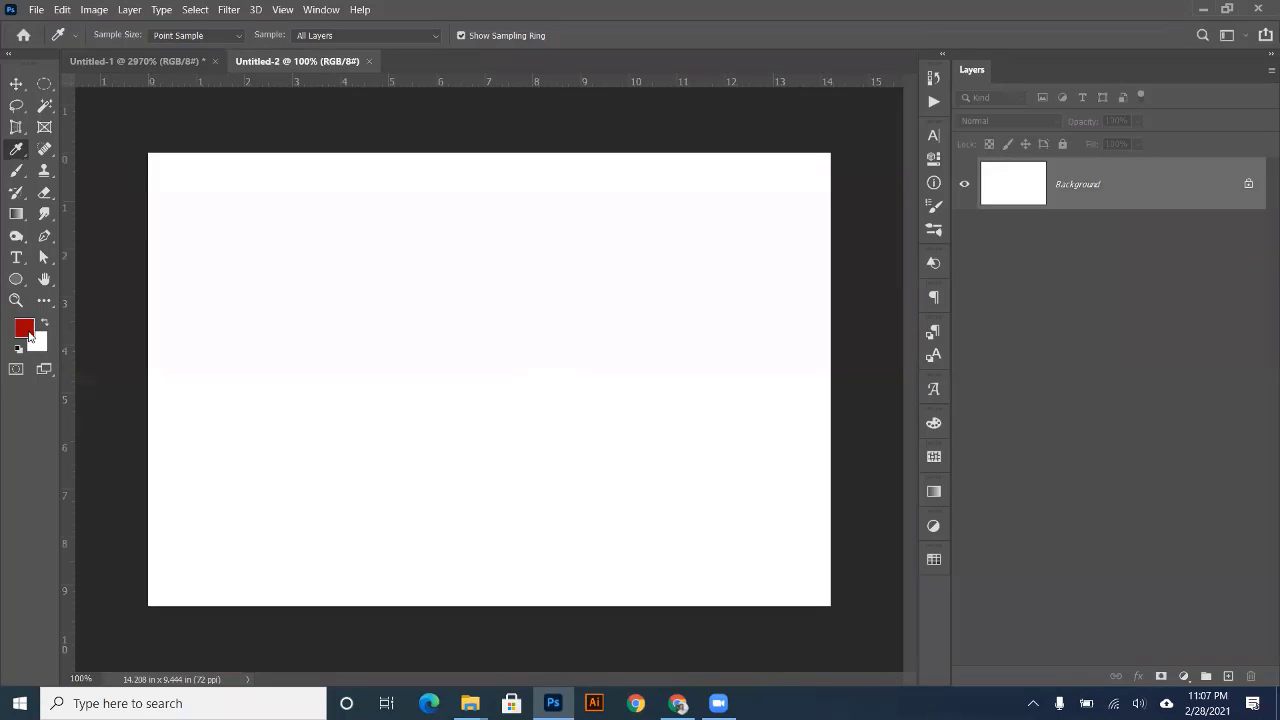
- Sample a dark red from the lipstick's shaded side in Untitled-1 as the foreground colour
left_click(145, 63)
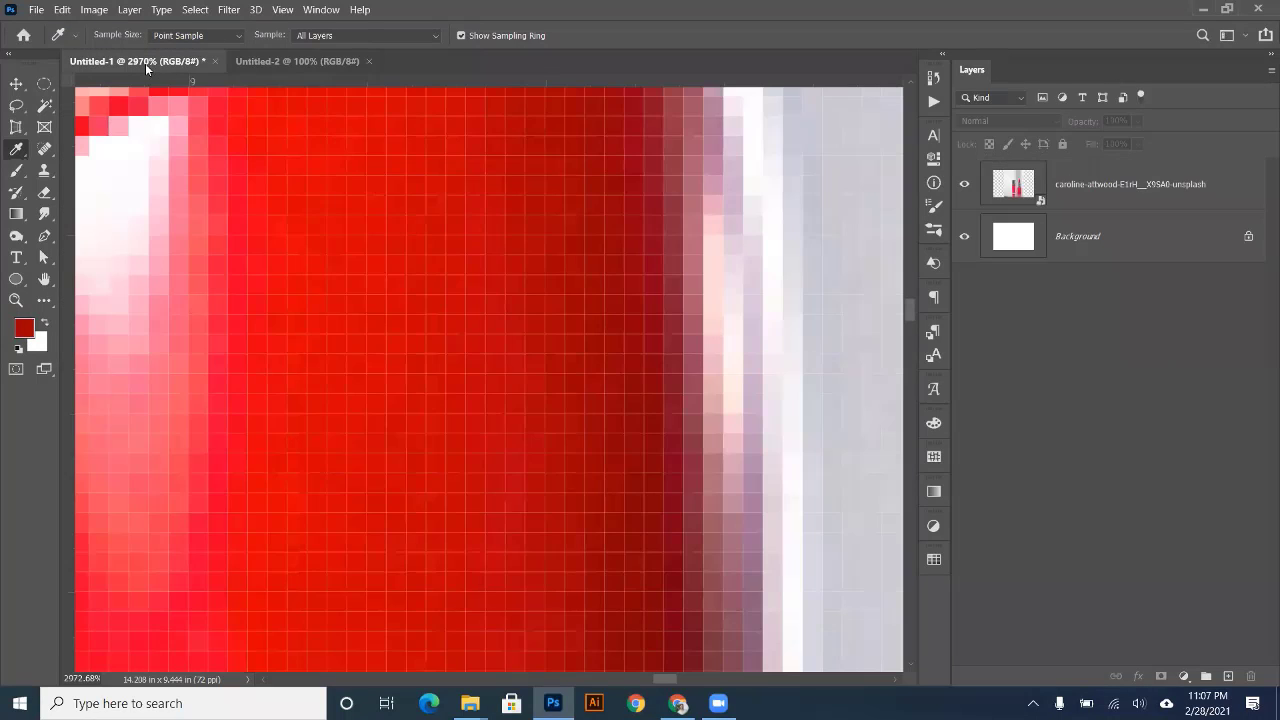
left_click(255, 64)
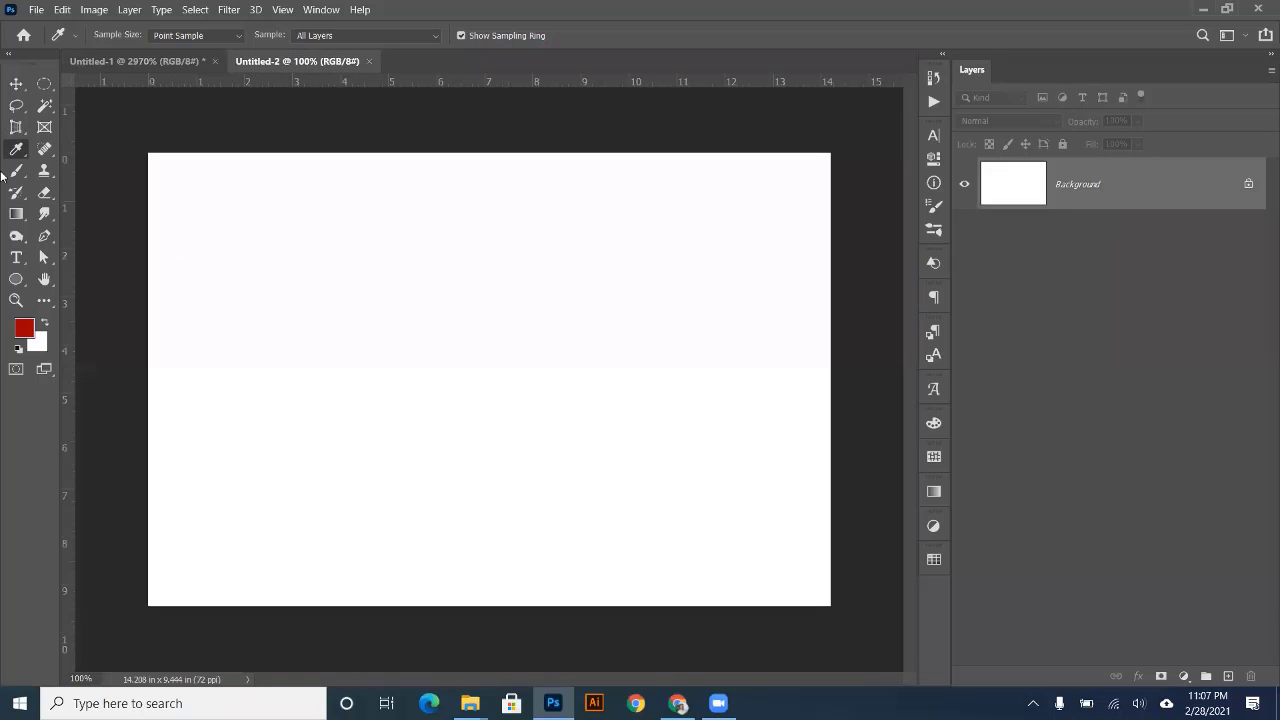
left_click(178, 62)
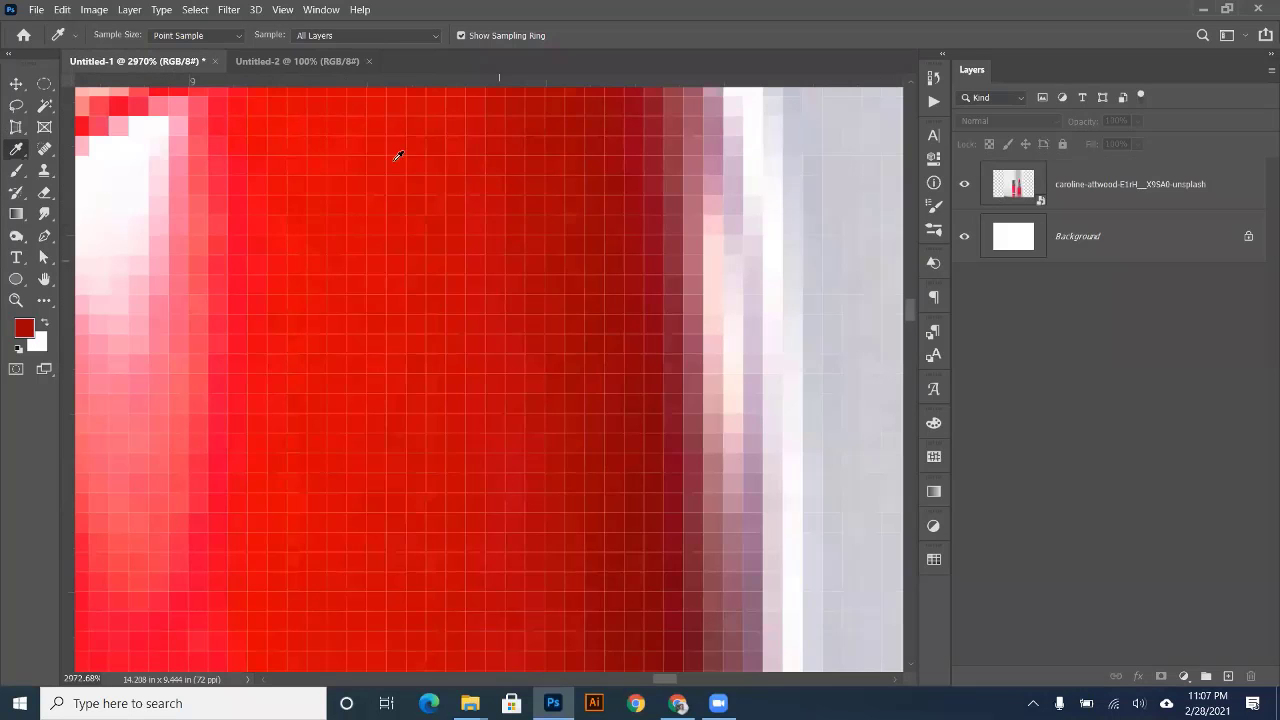
scroll(398, 221, "down", 5)
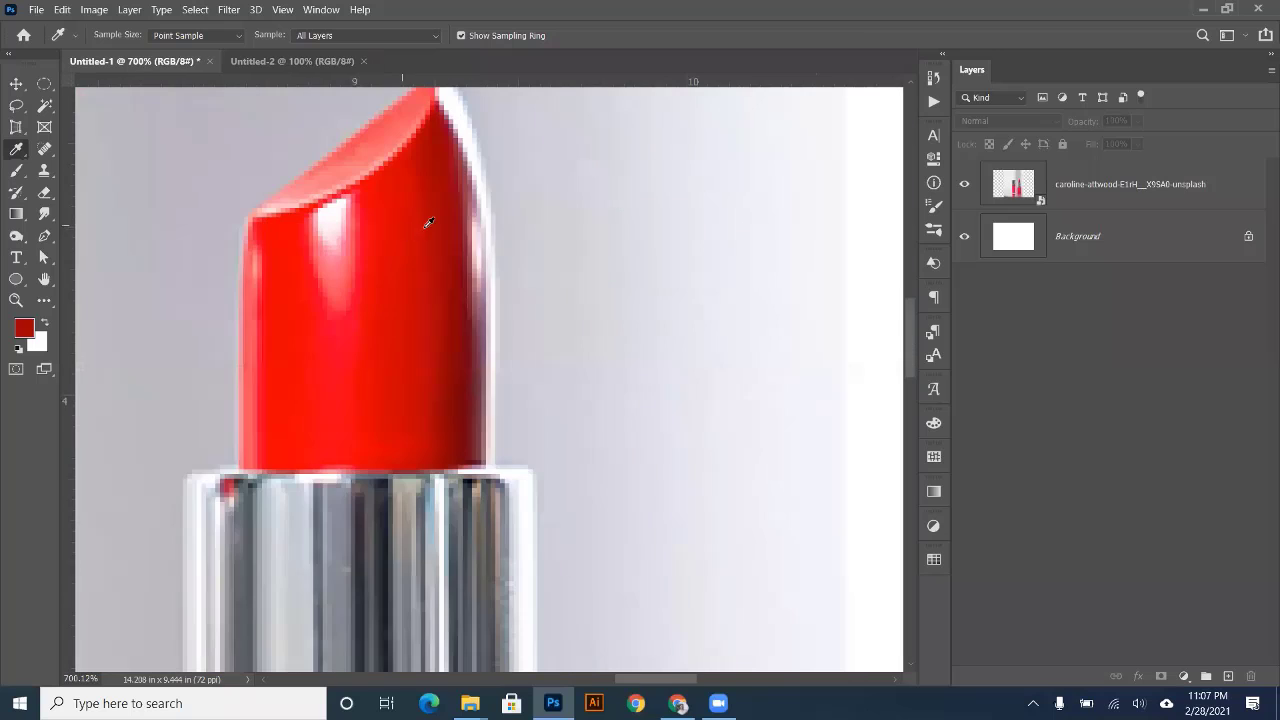
left_click(449, 180)
- In Untitled-2, draw a wide elliptical selection in the canvas's upper half and fill it with the foreground dark red on a new layer
left_click(296, 62)
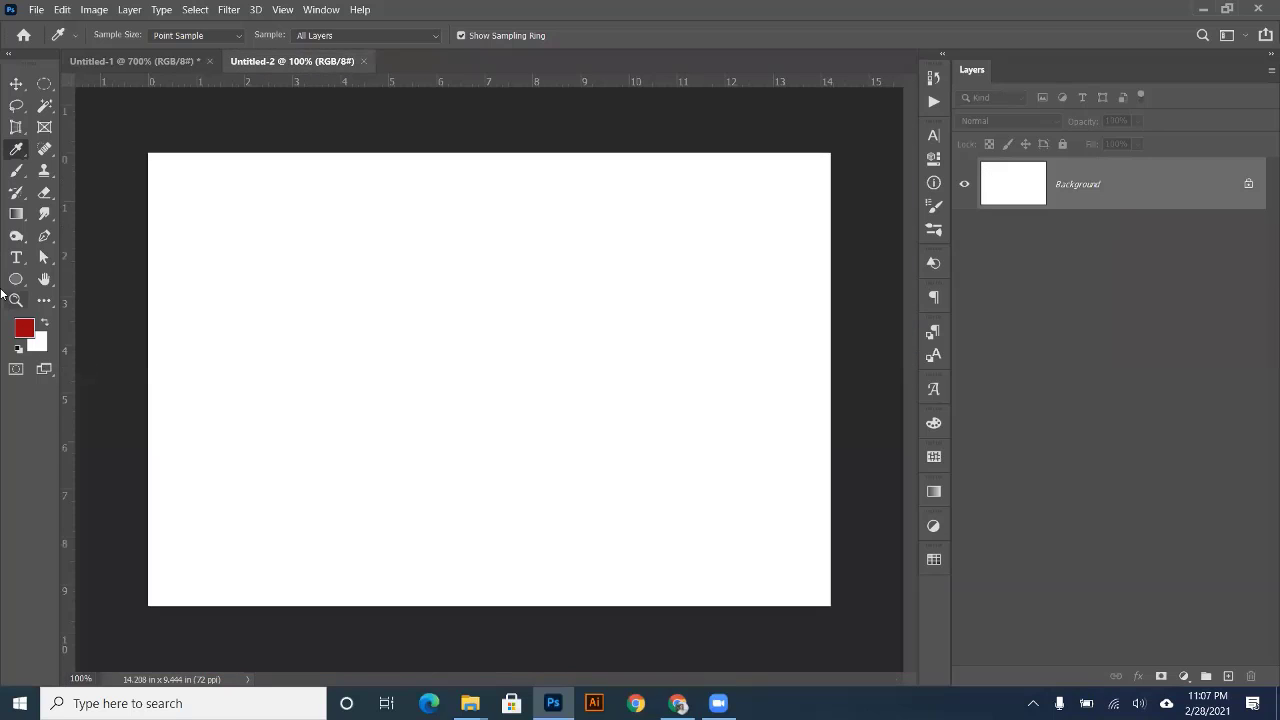
left_click(44, 83)
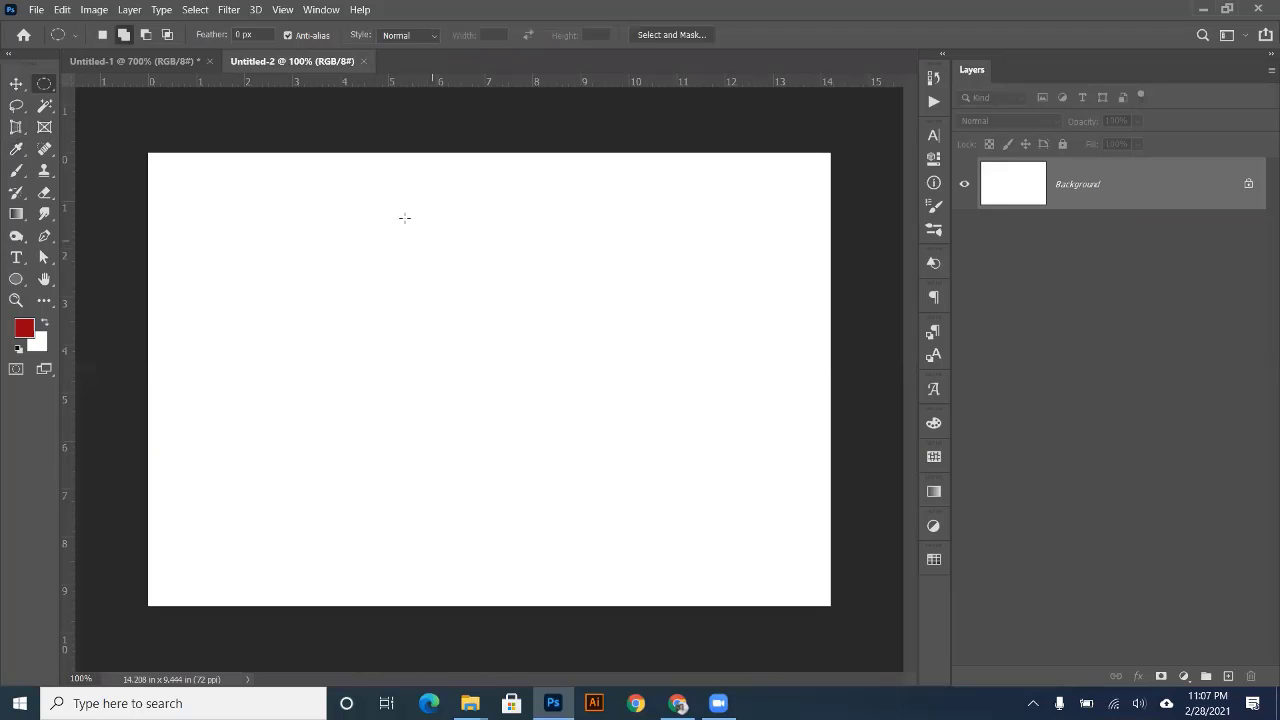
left_click_drag(404, 217, 705, 377)
left_click(1228, 676)
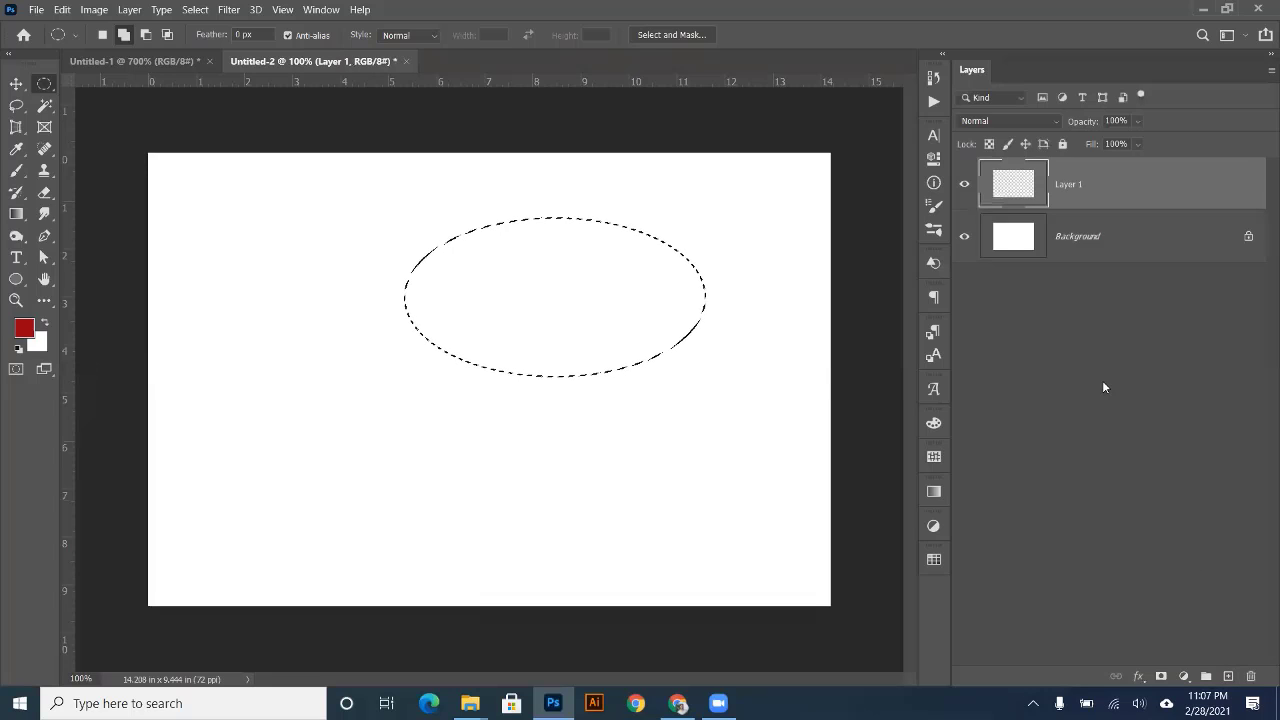
key("alt+BackSpace")
key("ctrl+d")
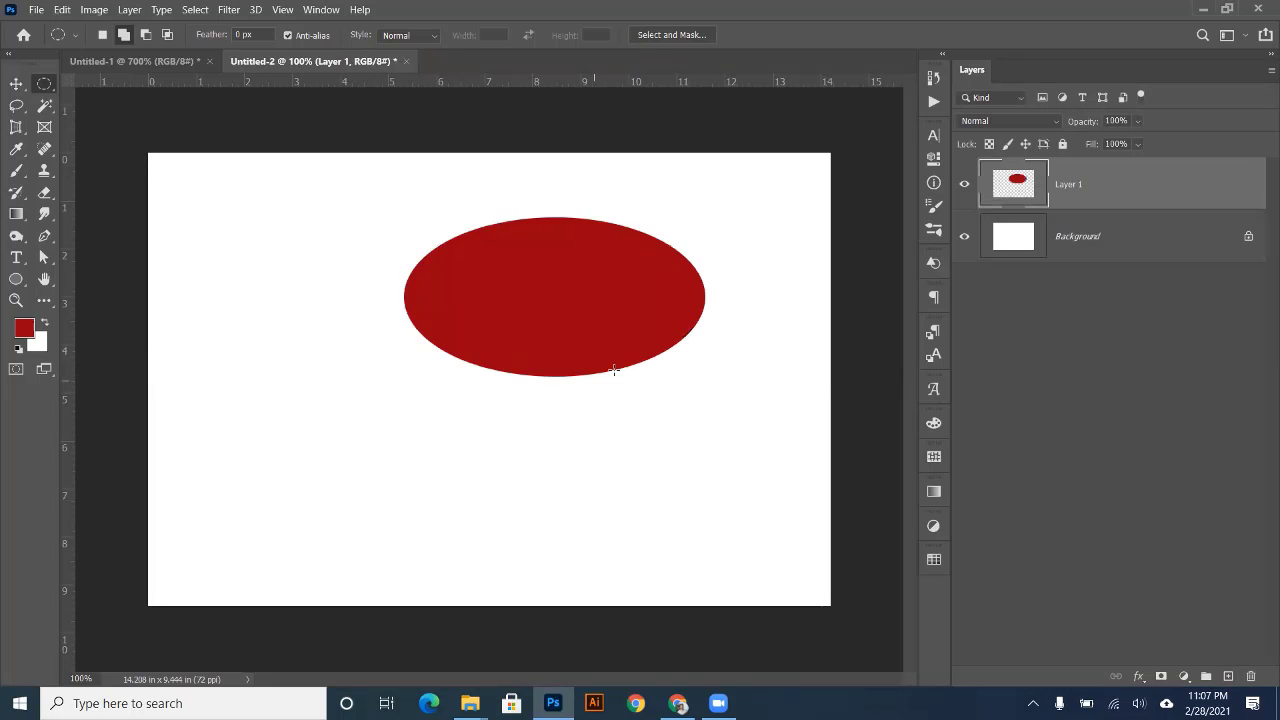
- Sample the pink of the nail polish bottle in Untitled-1 as the foreground colour
left_click(190, 64)
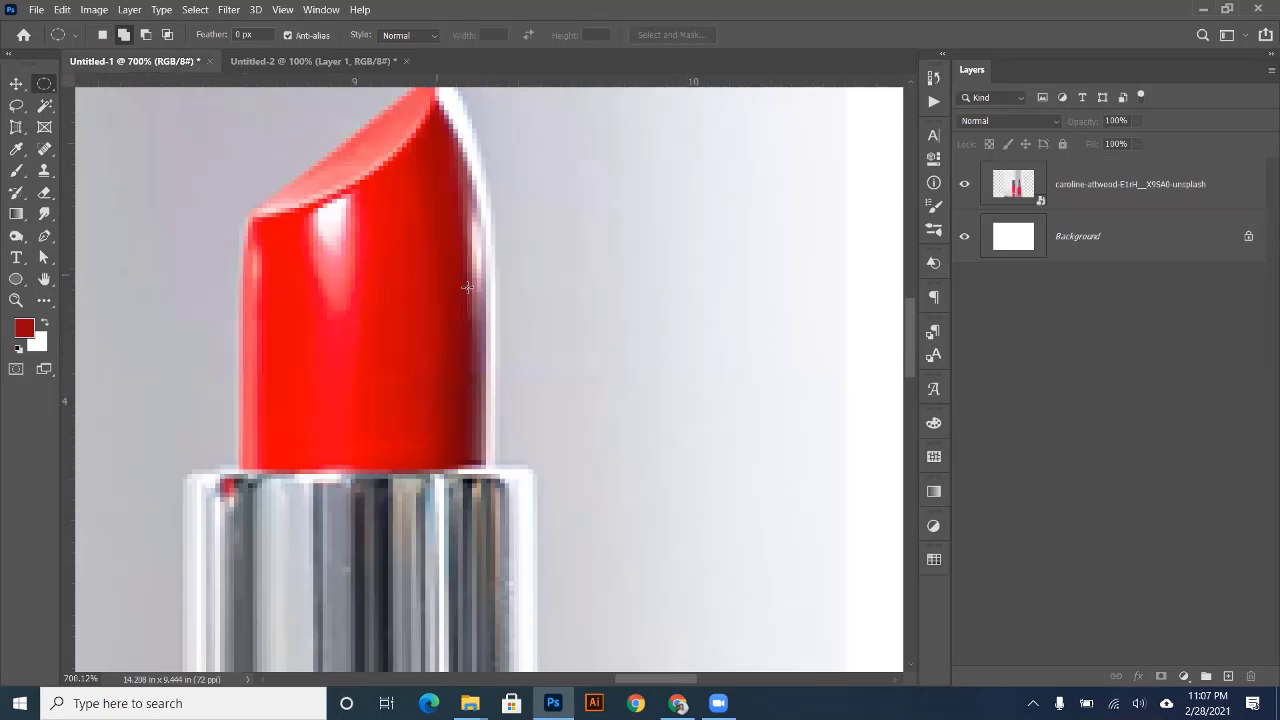
scroll(467, 290, "down", 5)
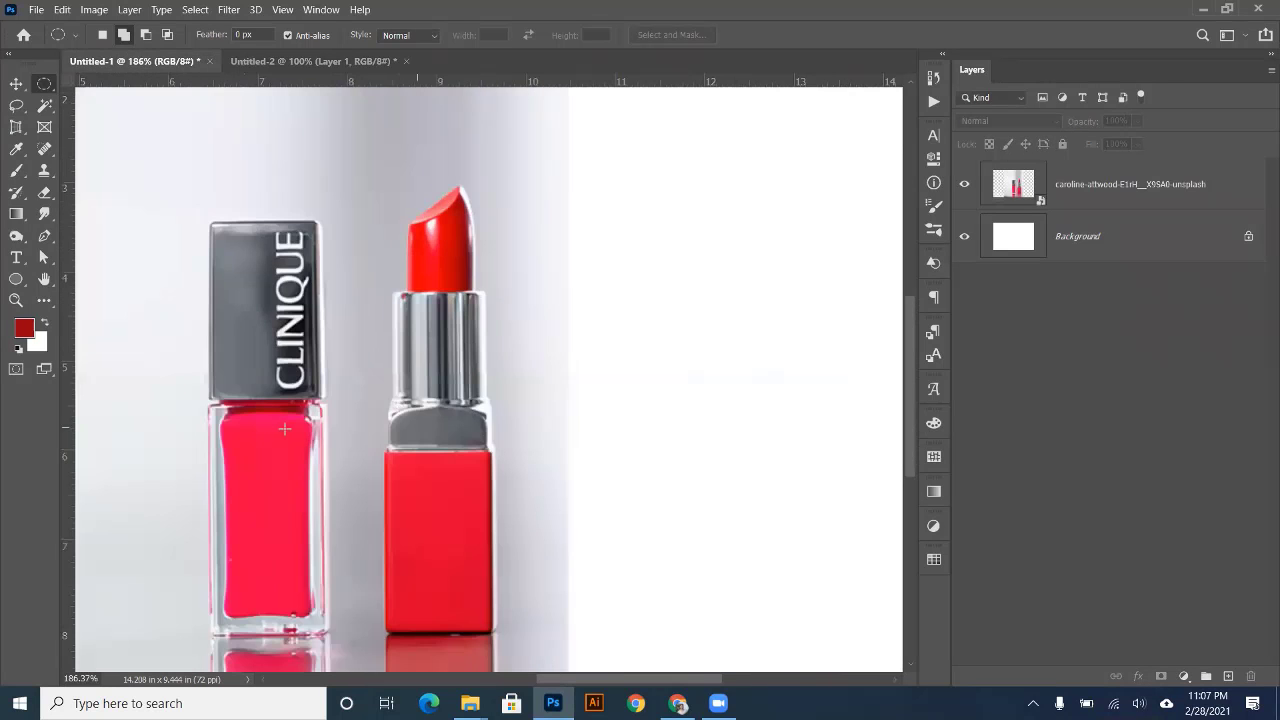
left_click(16, 150)
scroll(273, 477, "up", 2)
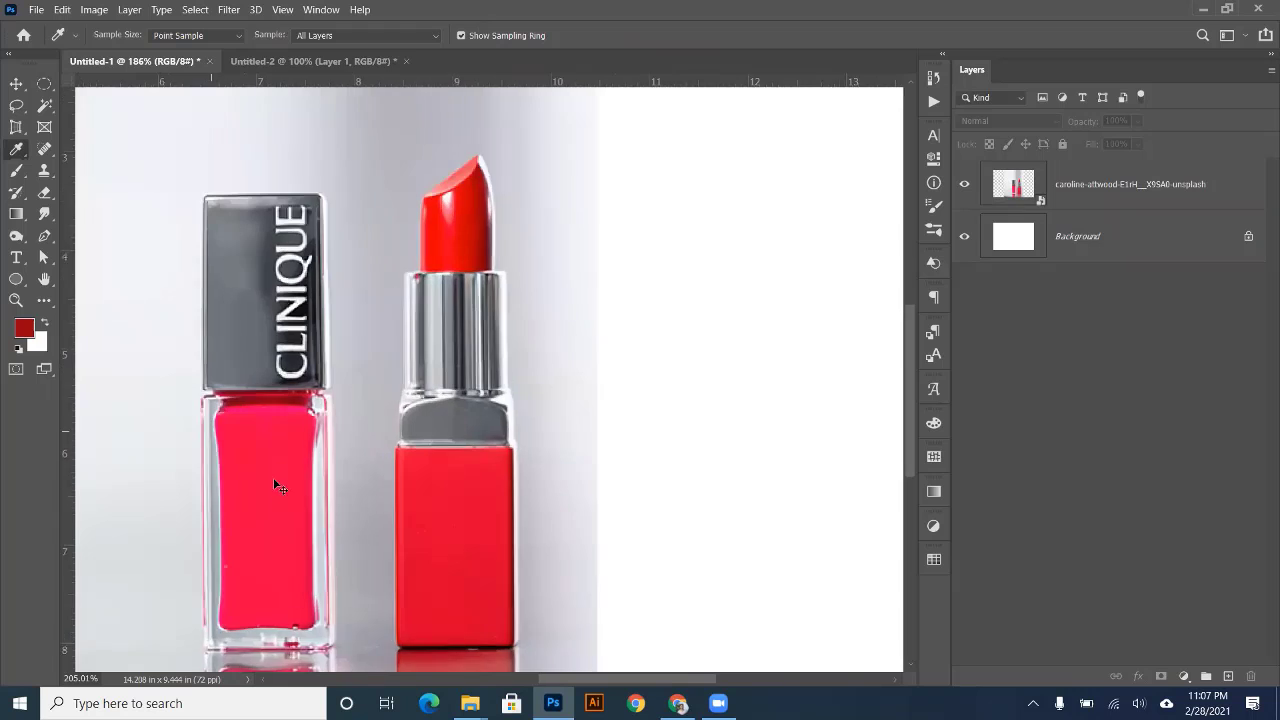
left_click(264, 440)
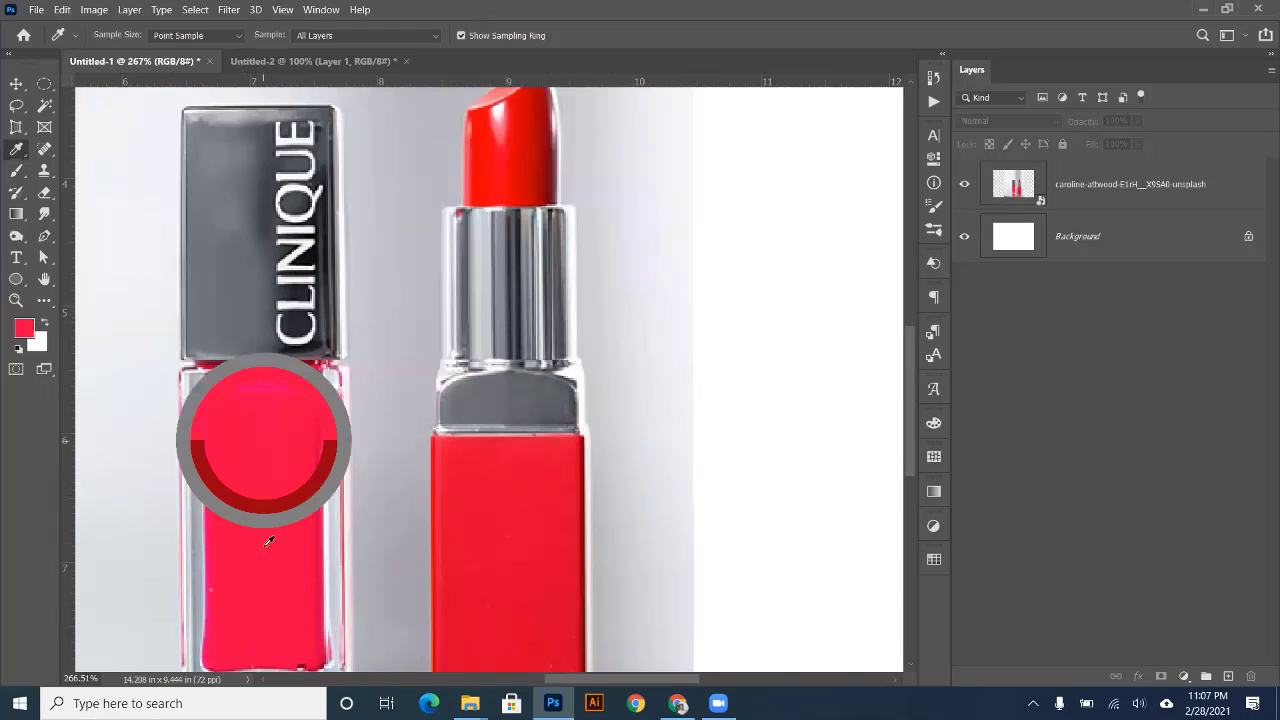
- In Untitled-2, draw a second elliptical selection below the dark red ellipse and fill it with the sampled pink on a new layer
left_click(330, 62)
left_click(42, 84)
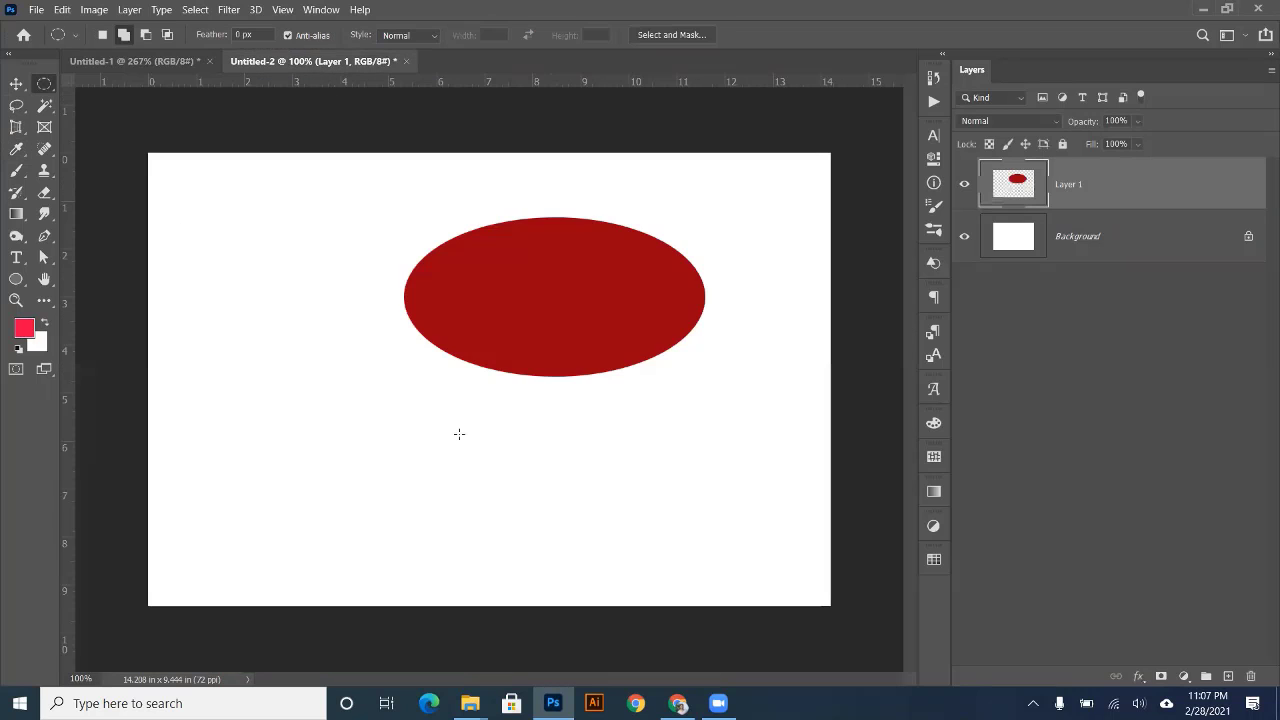
left_click_drag(343, 387, 677, 523)
left_click(1228, 676)
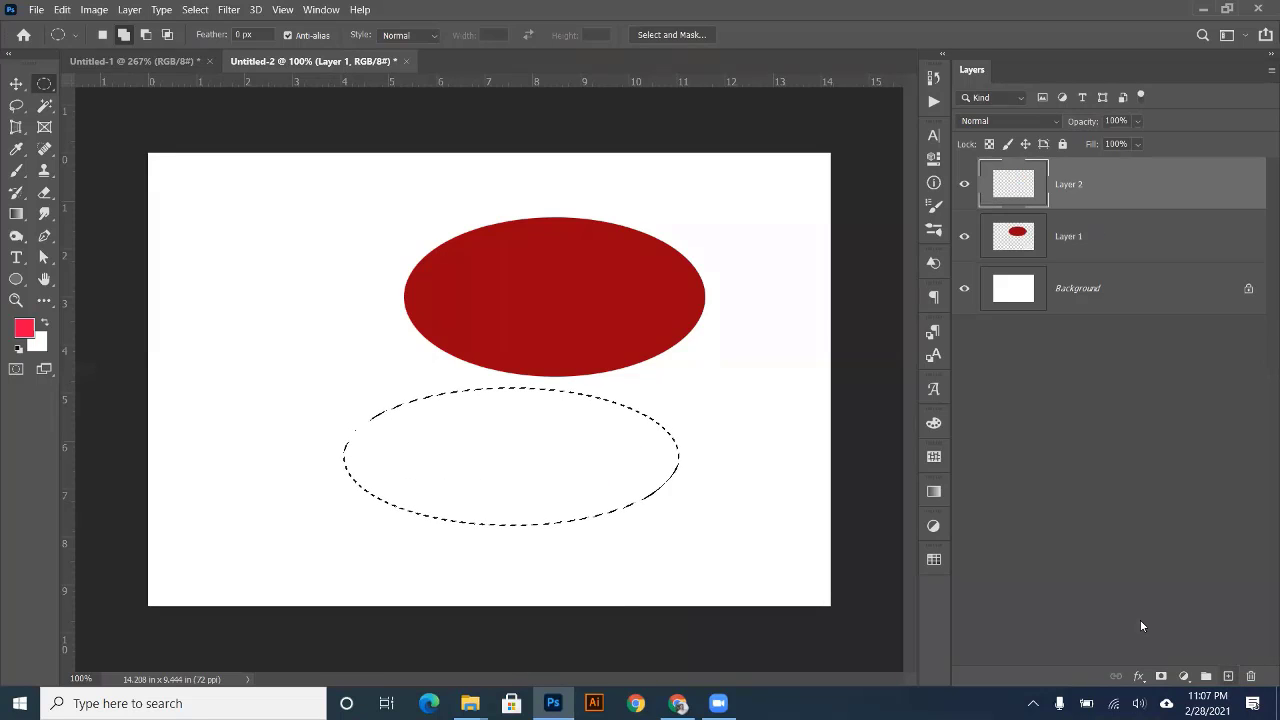
key("alt+BackSpace")
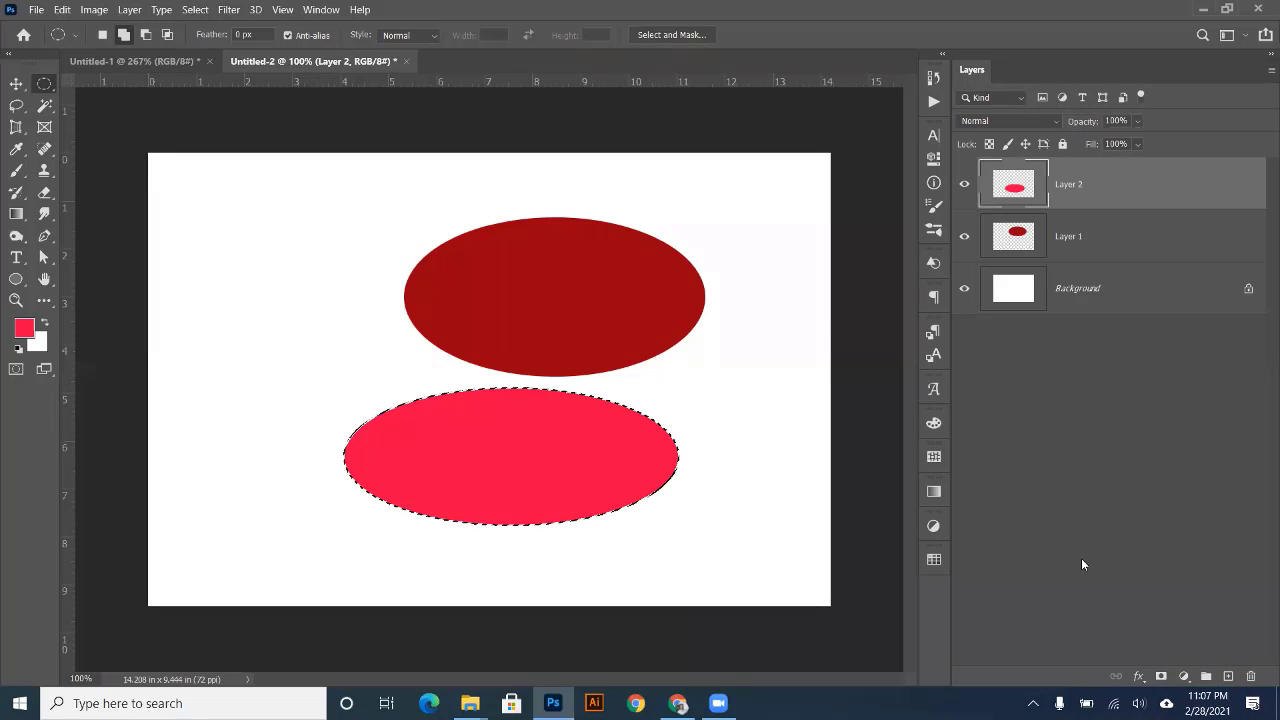
key("ctrl+d")
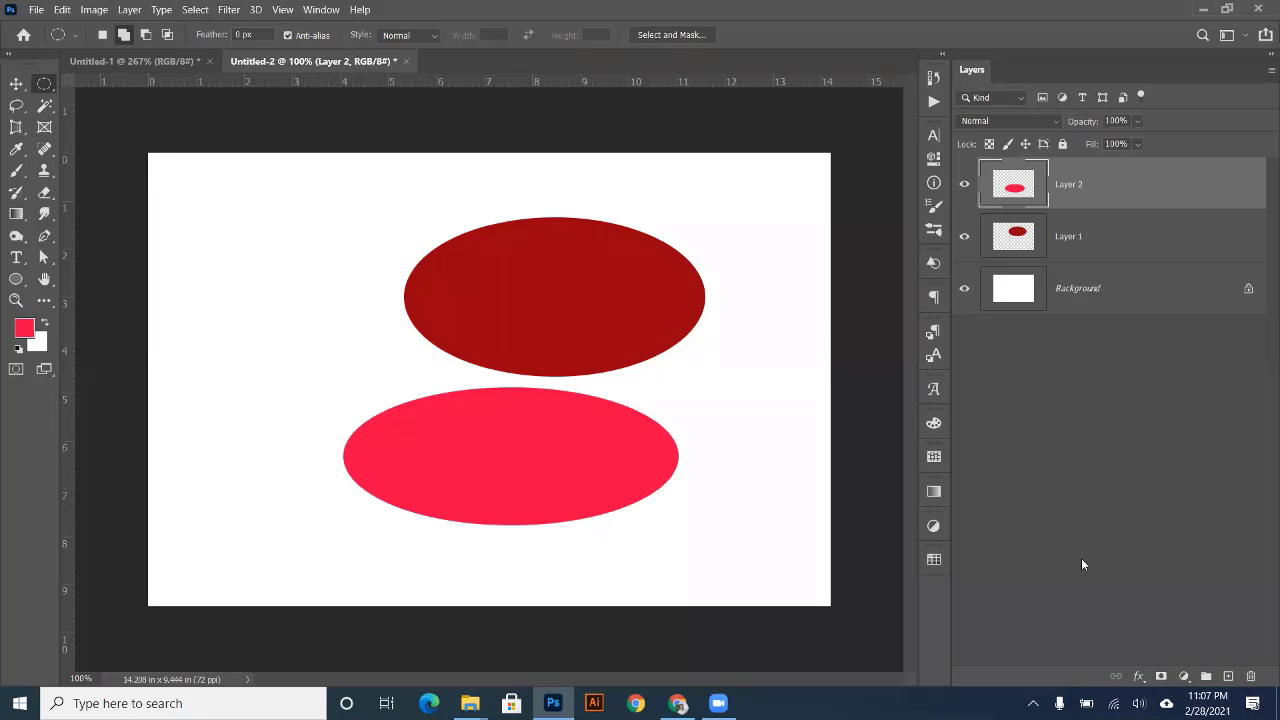
left_click(112, 67)
left_click(309, 61)
left_click(120, 61)
left_click(315, 65)
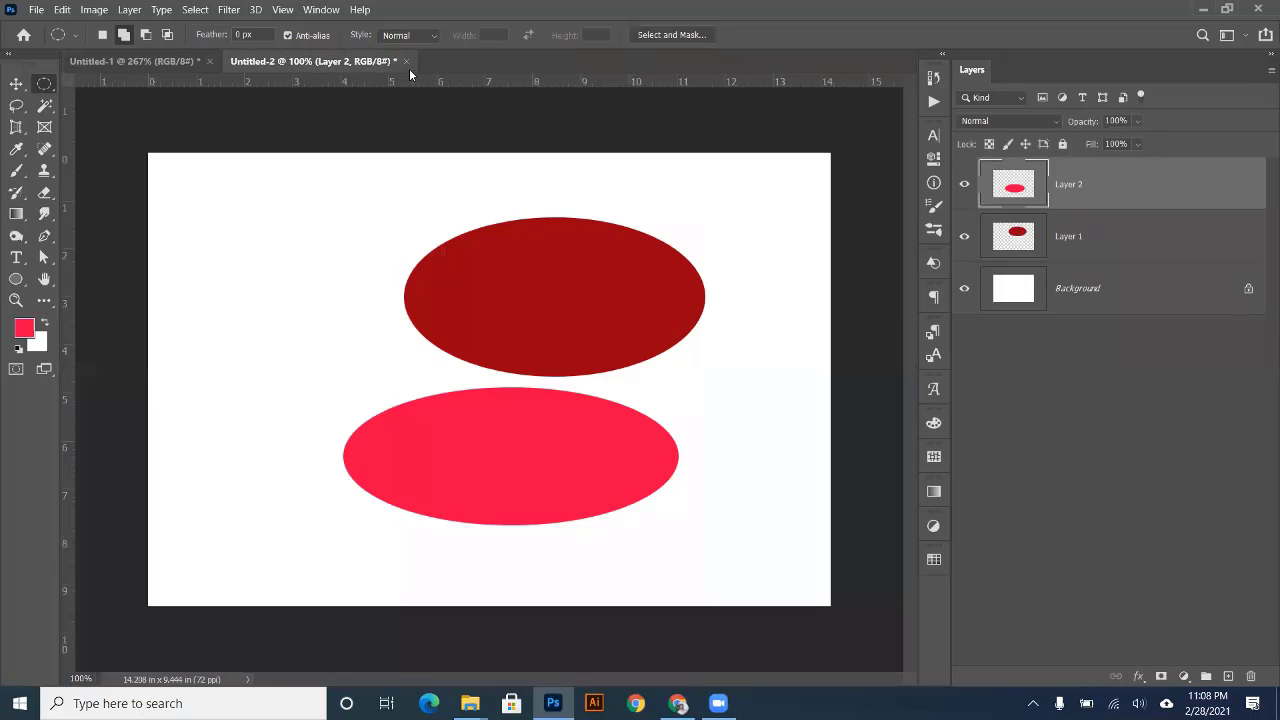
- Duplicate the pink ellipse layer in Untitled-2, and delete the layers until the dark red and pink ellipses are both removed
left_click_drag(1126, 194, 1229, 677)
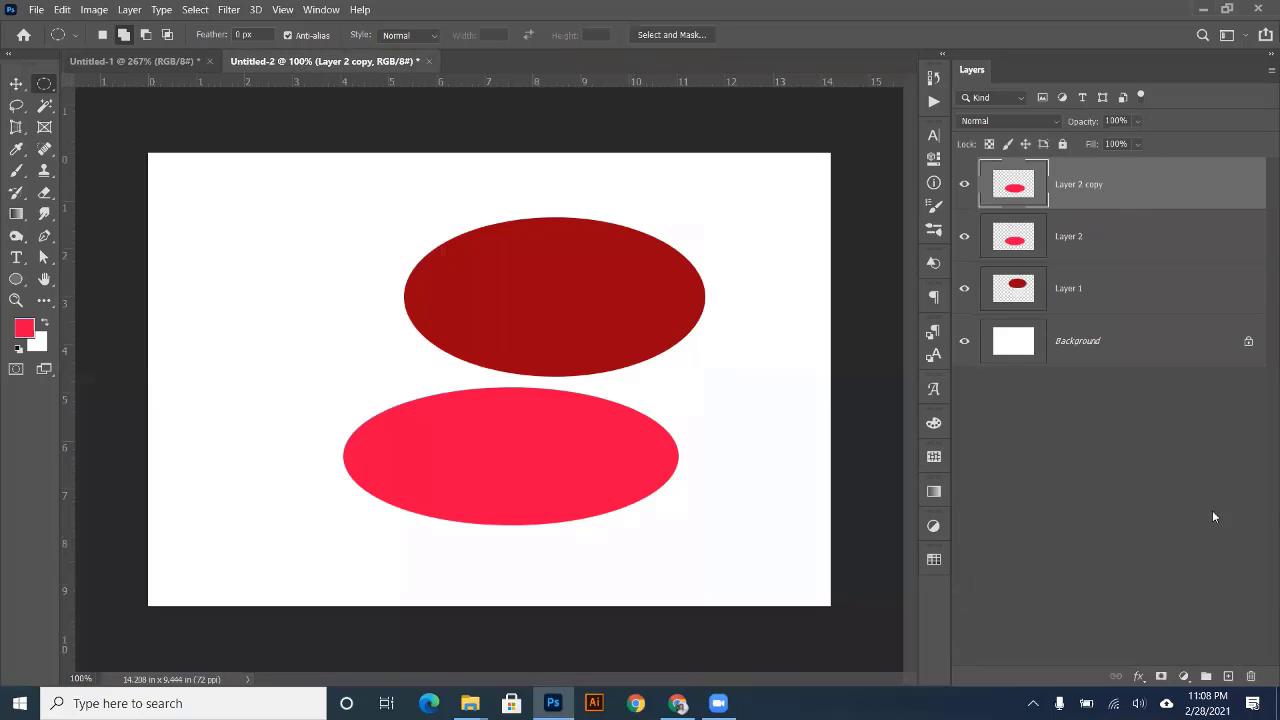
left_click_drag(1112, 182, 1250, 676)
left_click_drag(1150, 237, 1250, 676)
left_click_drag(1158, 188, 1250, 676)
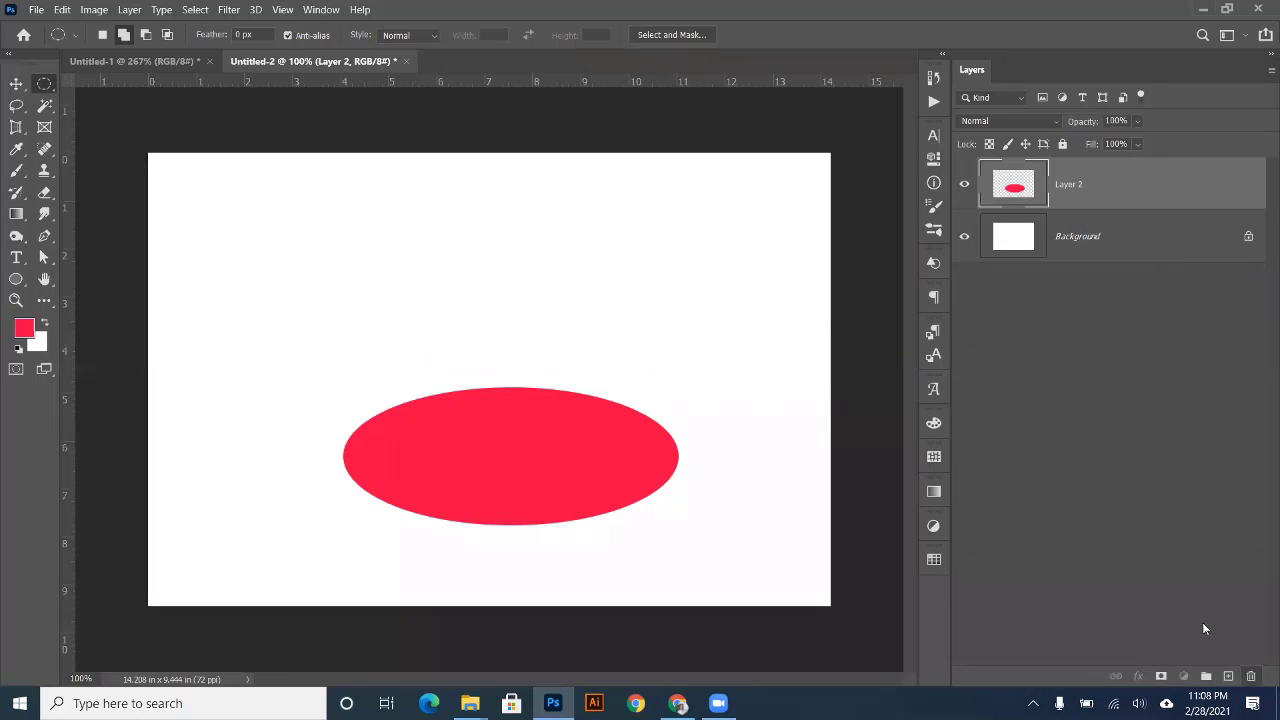
- Sample the dark red on the lipstick's shaded side in Untitled-1 as the foreground colour and copy its hex code a30206
left_click(128, 70)
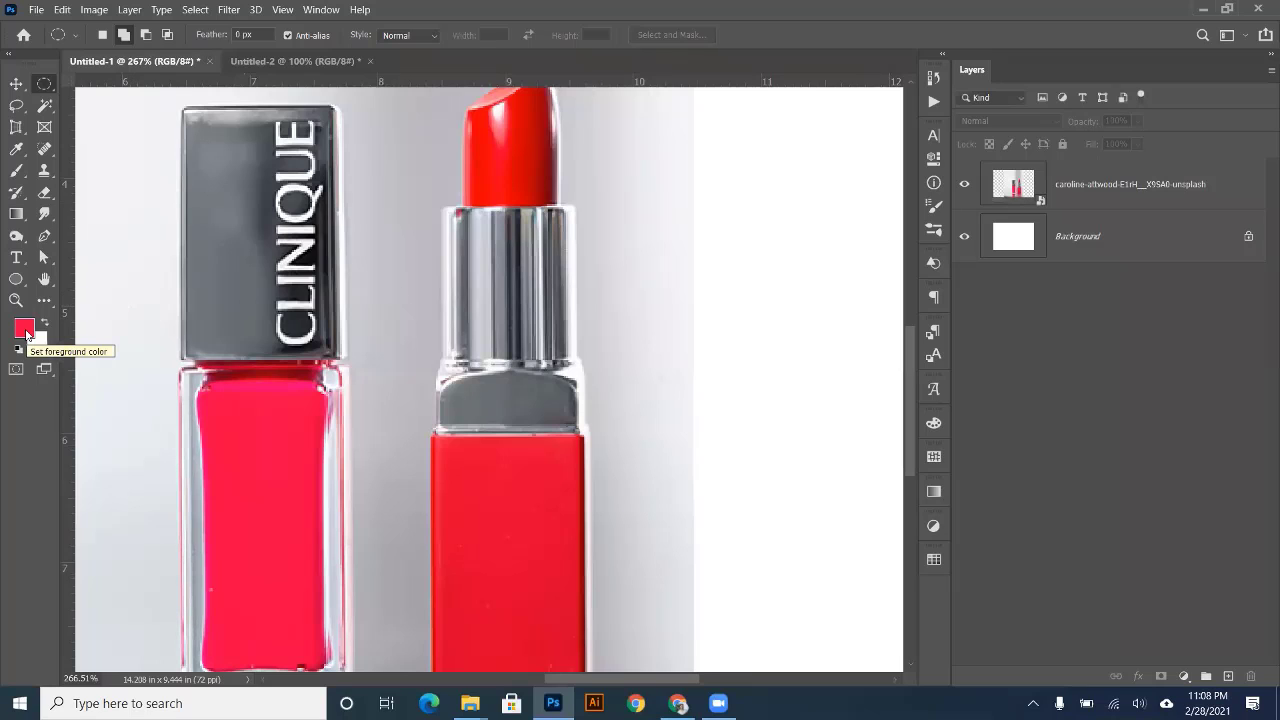
left_click(16, 148)
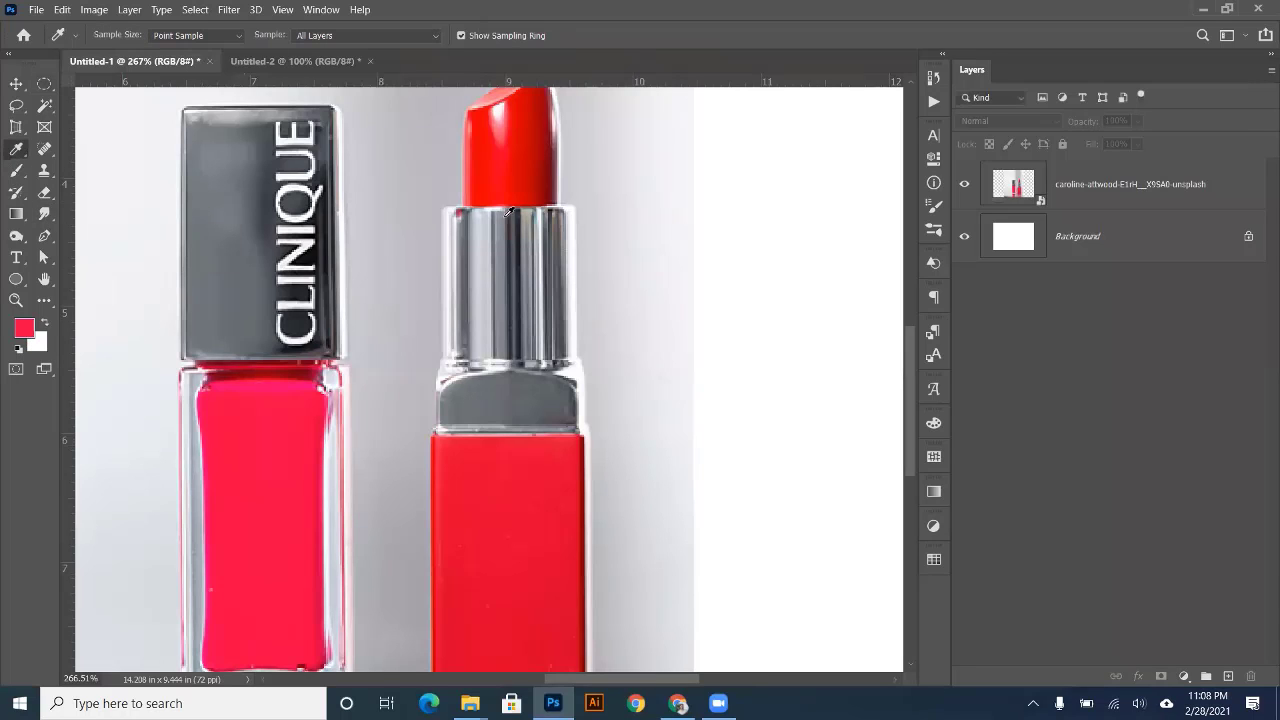
left_click(544, 127)
left_click(24, 328)
left_click_drag(991, 450, 915, 446)
key("ctrl+c")
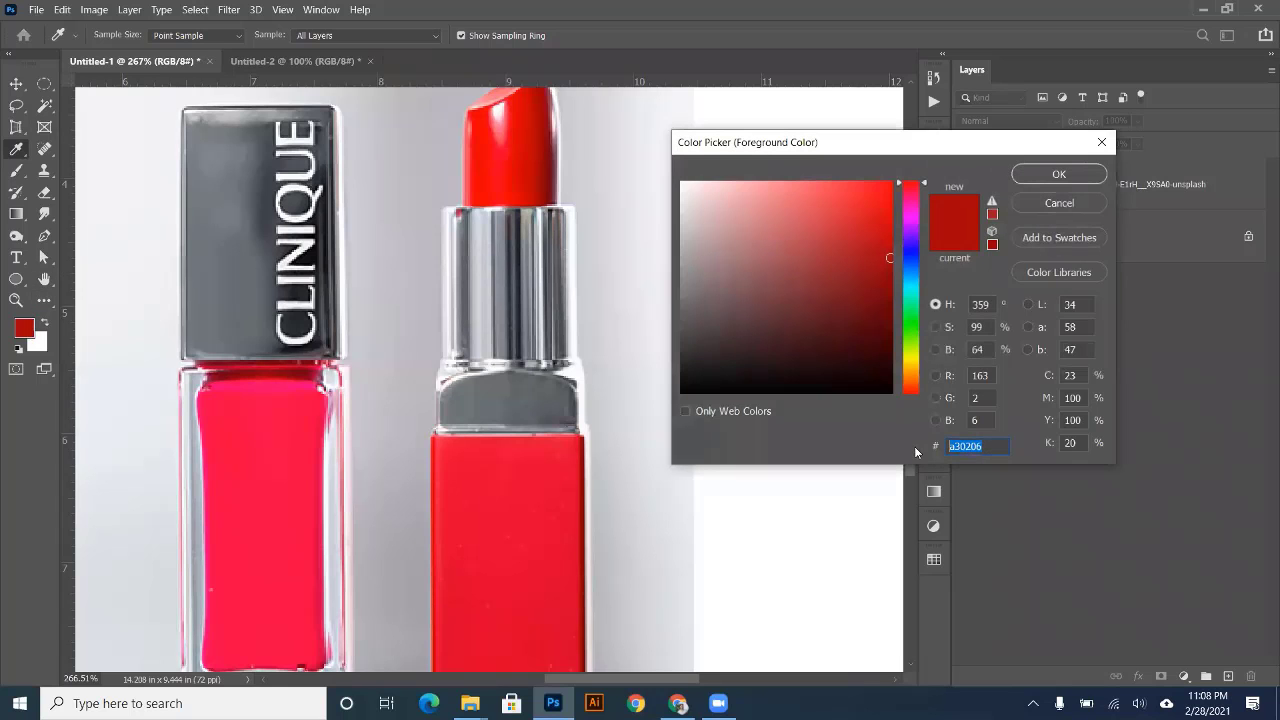
left_click(1057, 175)
- Open Notepad, paste the copied hex code a30206 into a blank note and minimise it
left_click(180, 703)
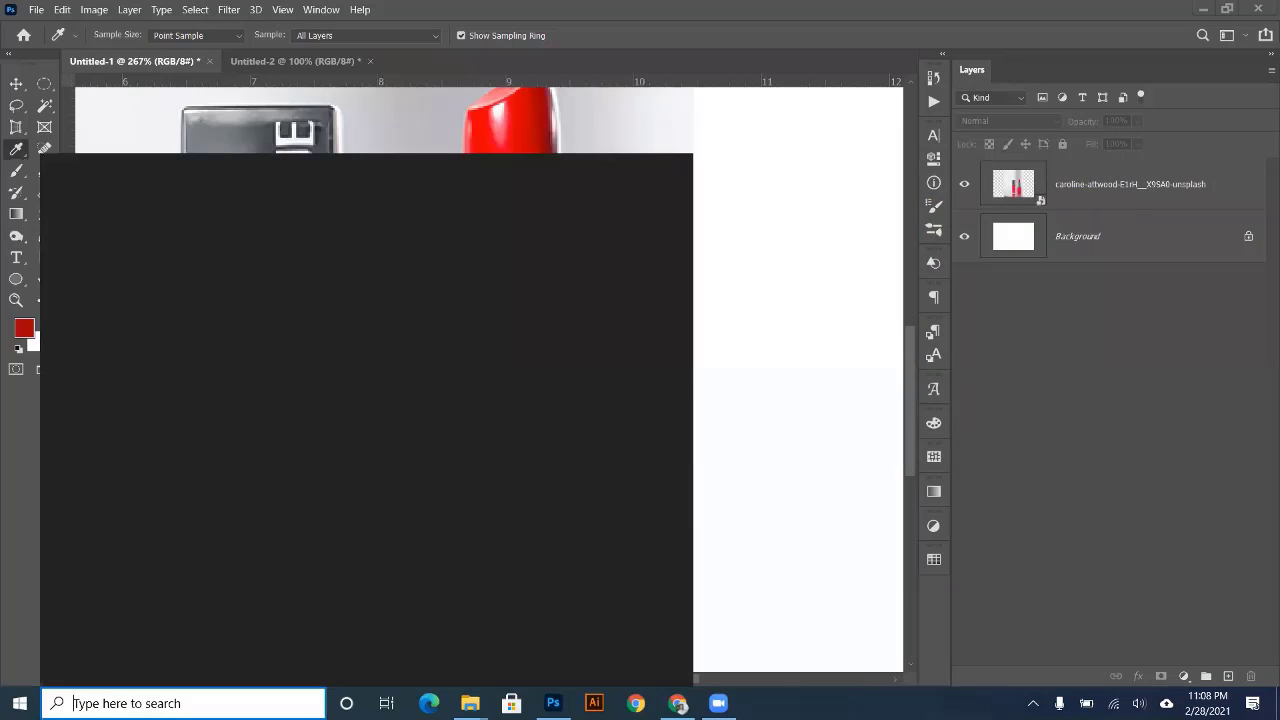
type("note")
key("Return")
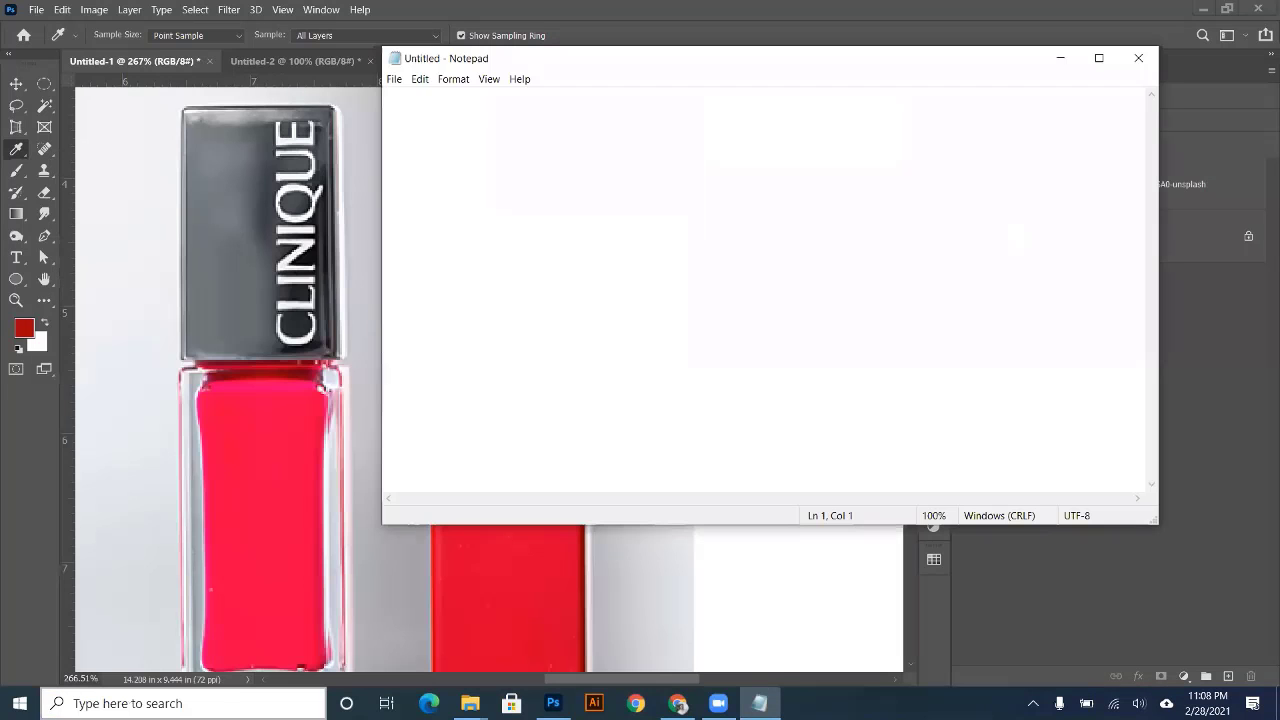
key("ctrl+v")
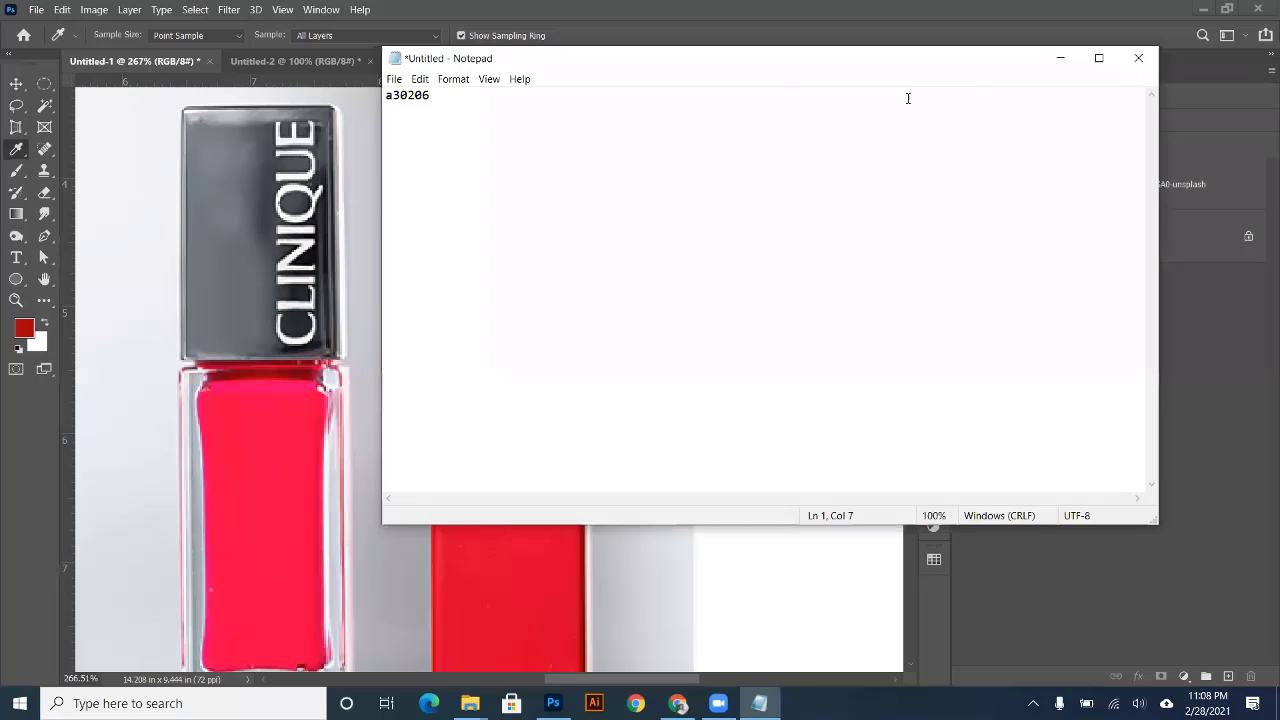
left_click(1060, 57)
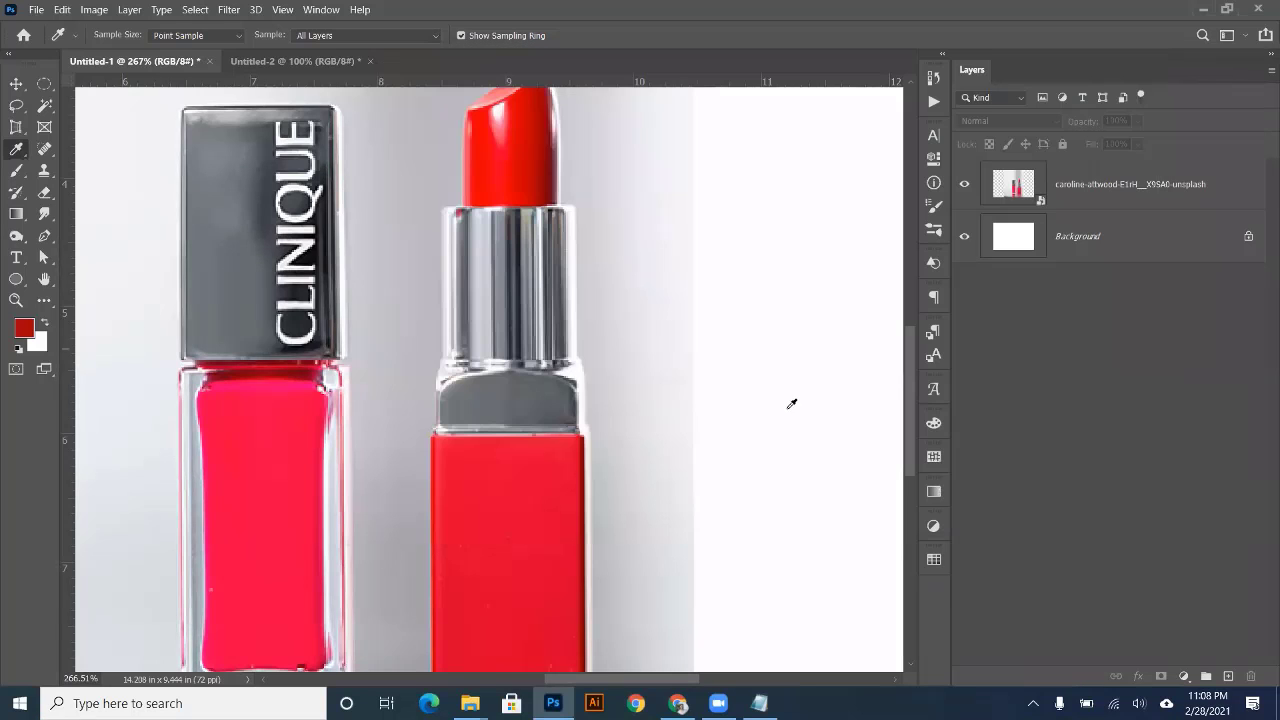
- Show the Swatches panel, regroup it with the Brushes and Info panels, and expand it there
left_click(310, 14)
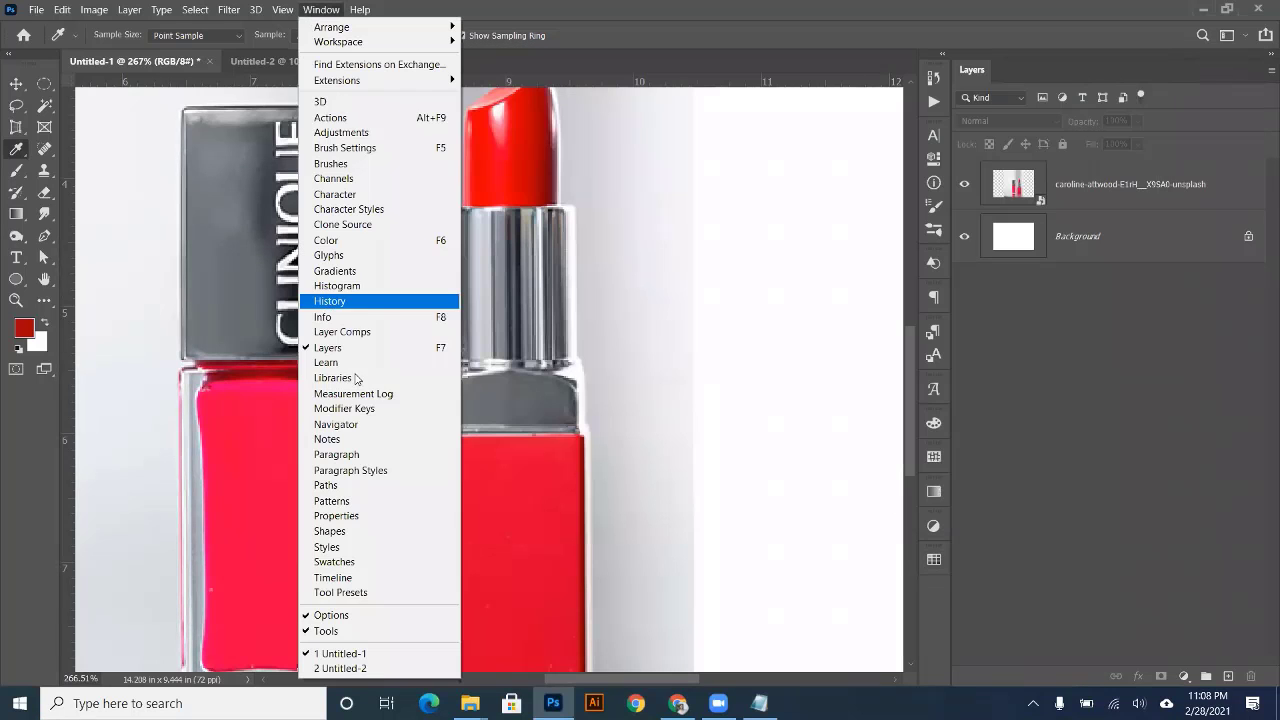
left_click(358, 566)
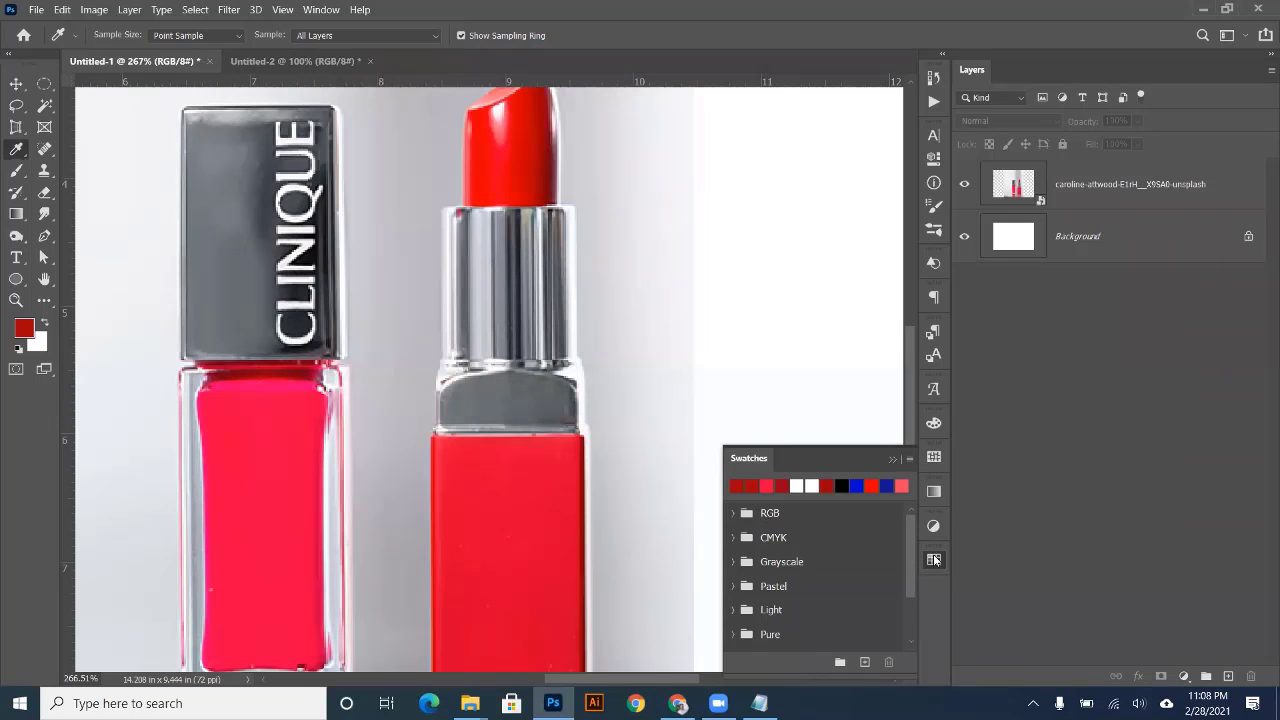
left_click_drag(934, 561, 932, 240)
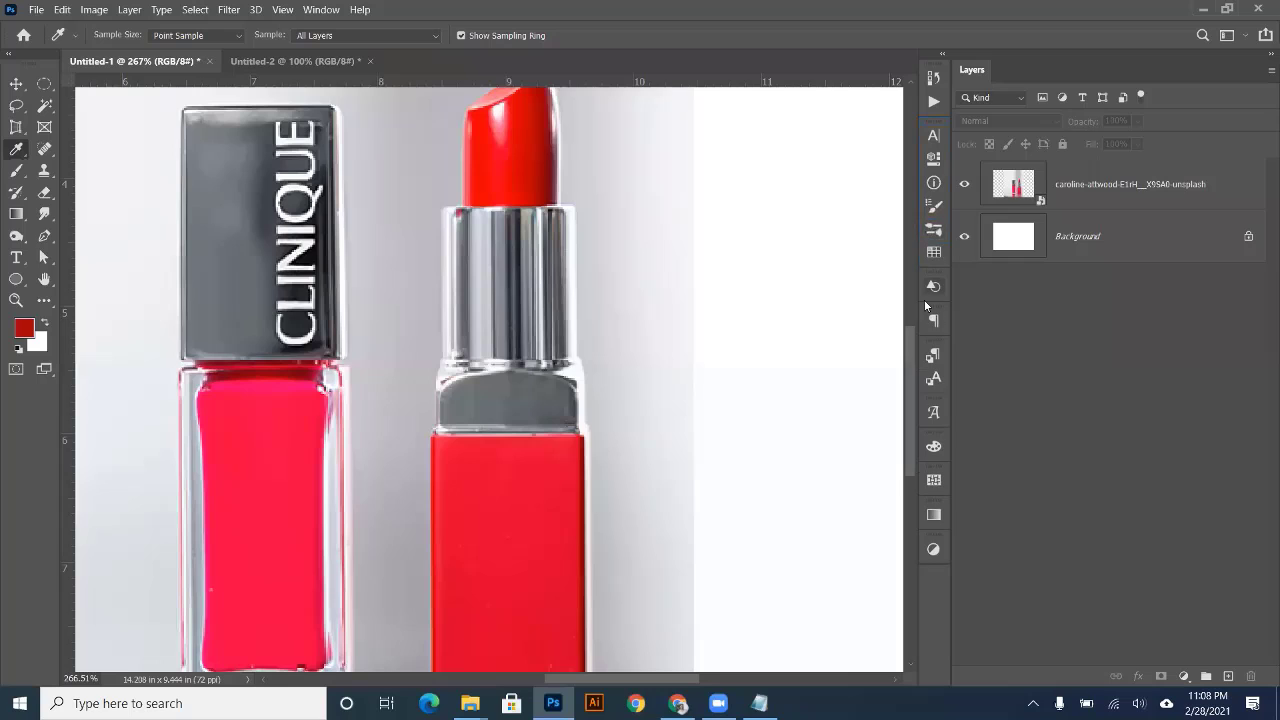
left_click(935, 254)
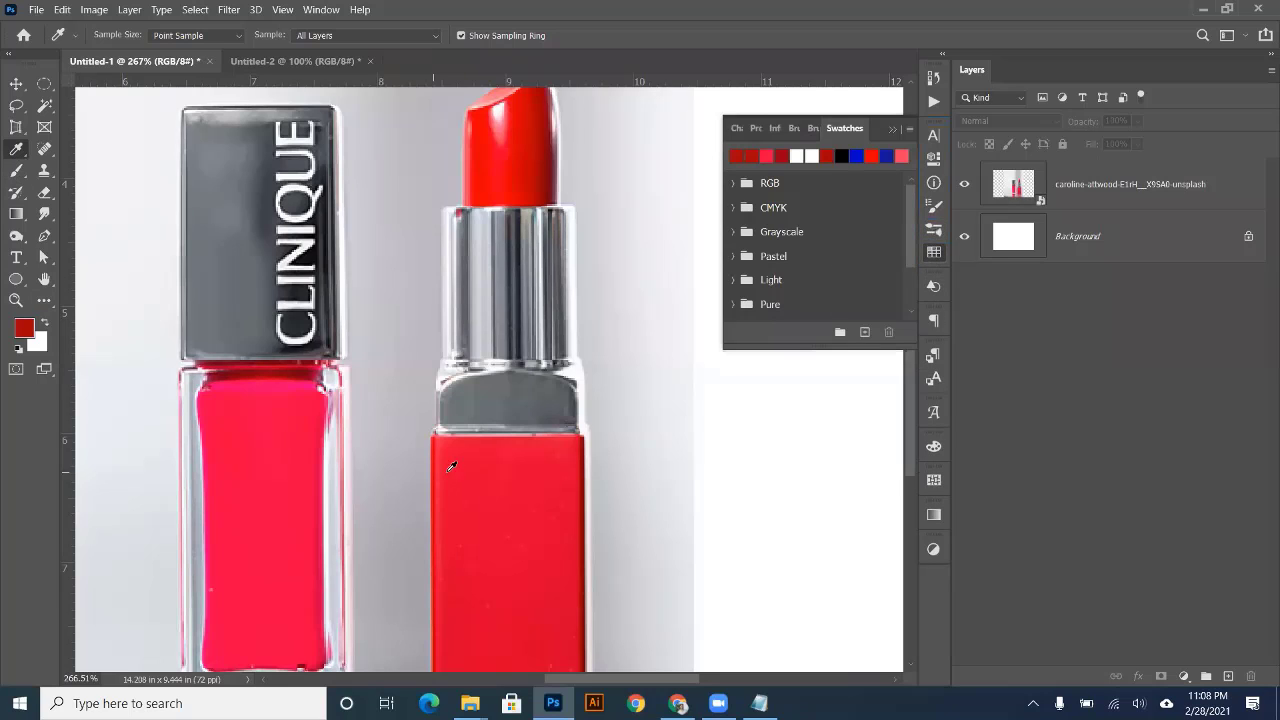
- Sample the bright red of the lipstick's lower case and save it as a swatch named "my colour 1"
left_click(520, 464)
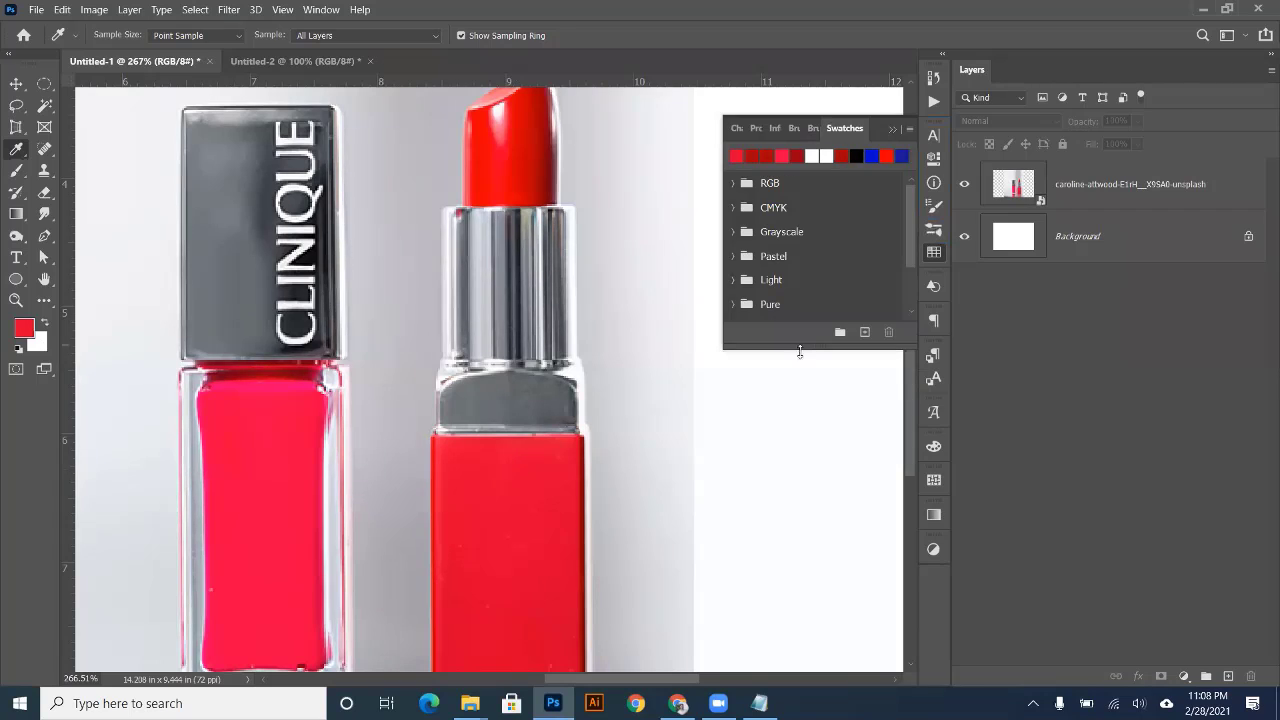
left_click(865, 332)
left_click(815, 246)
left_click_drag(857, 346, 803, 450)
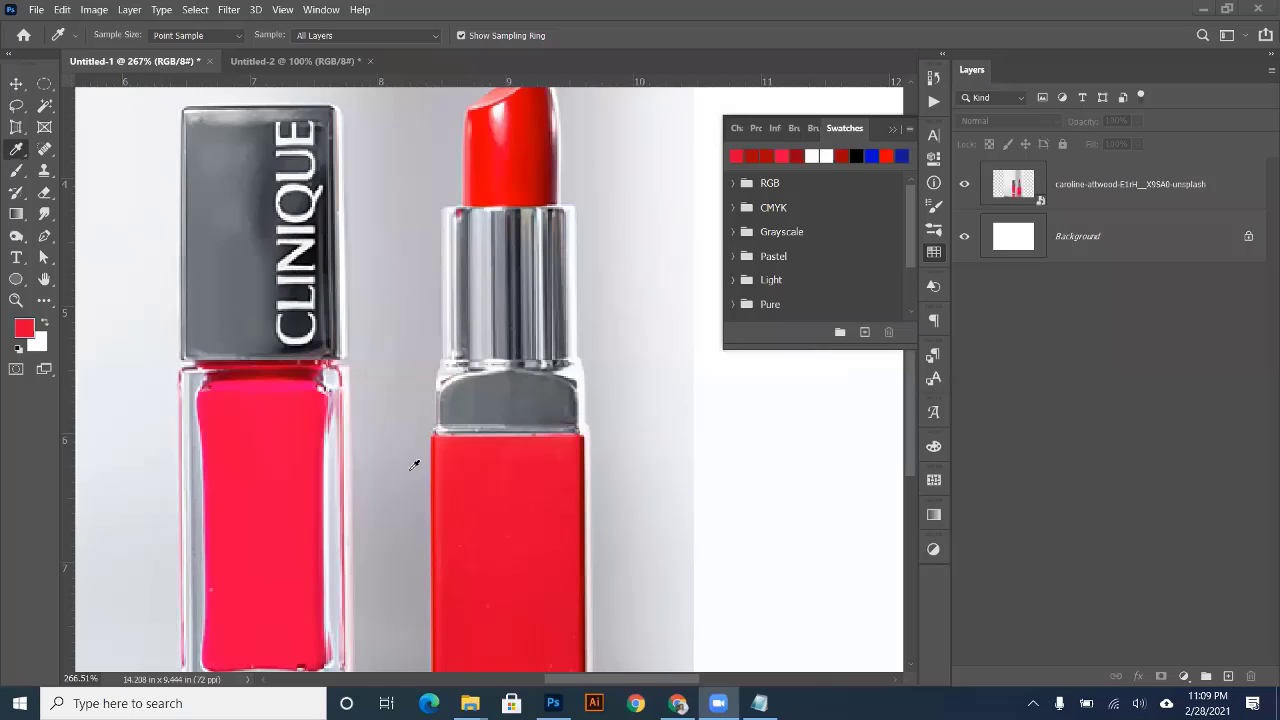
left_click(462, 466)
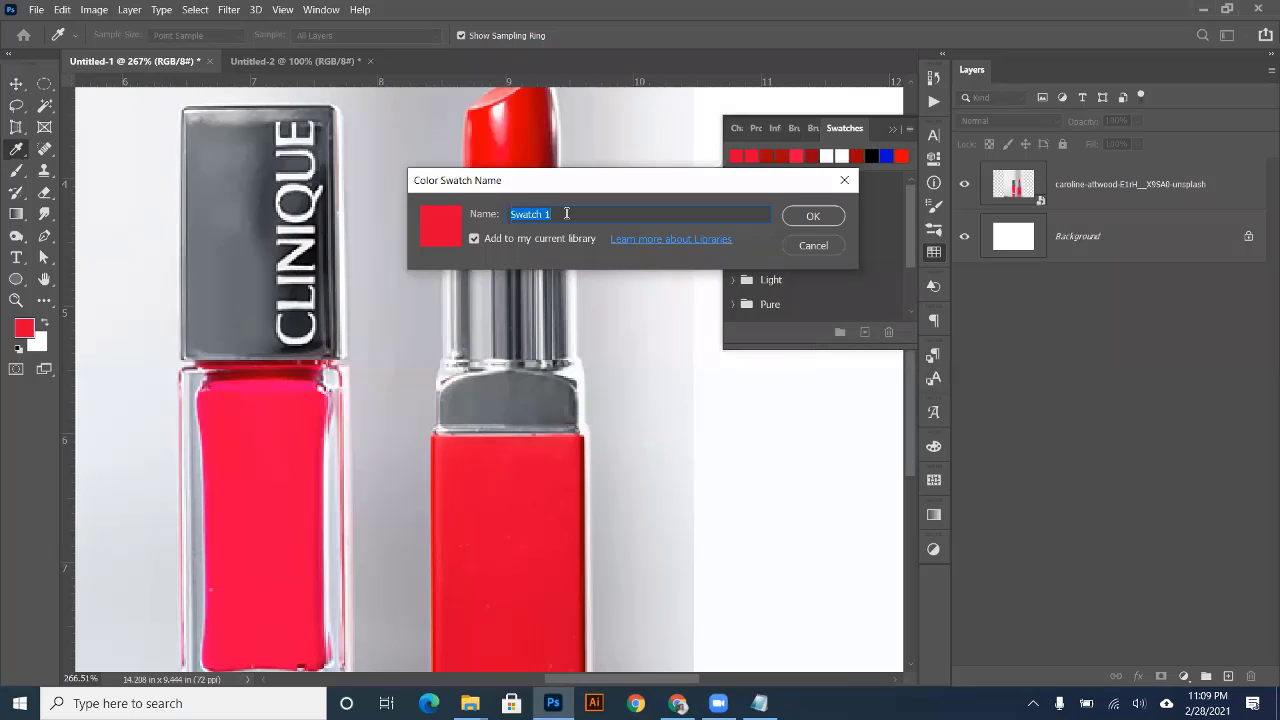
type("my colour 1")
key("Return")
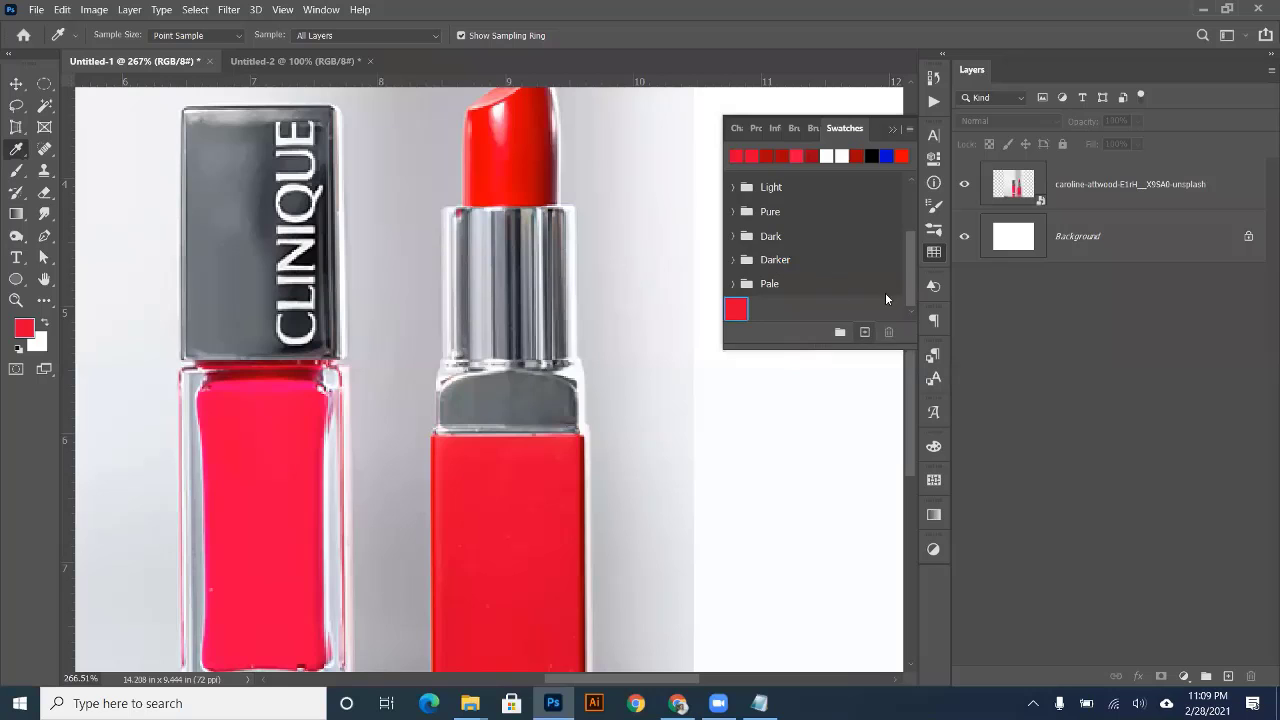
- Dismiss the Libraries panel and save the nail polish bottle's pink as a swatch named "my colour"
mouse_move(910, 271)
left_mouse_down()
mouse_move(903, 208)
mouse_move(908, 280)
left_mouse_up()
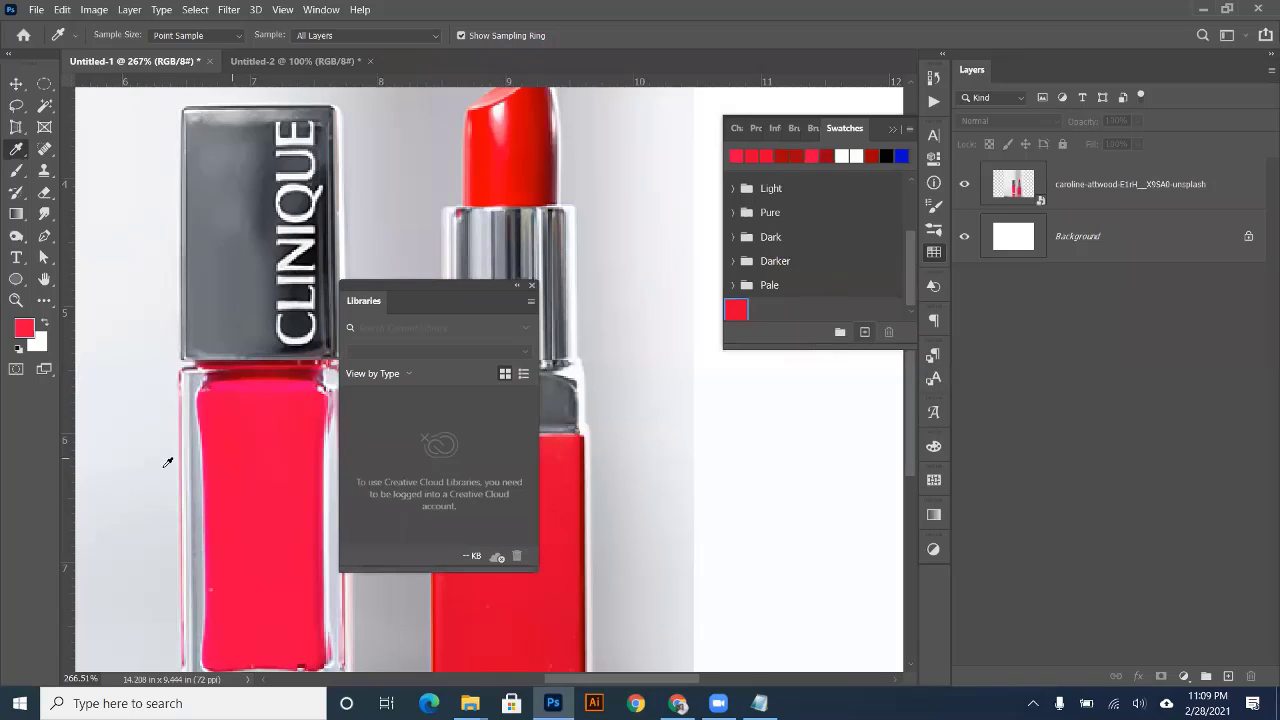
left_click(531, 285)
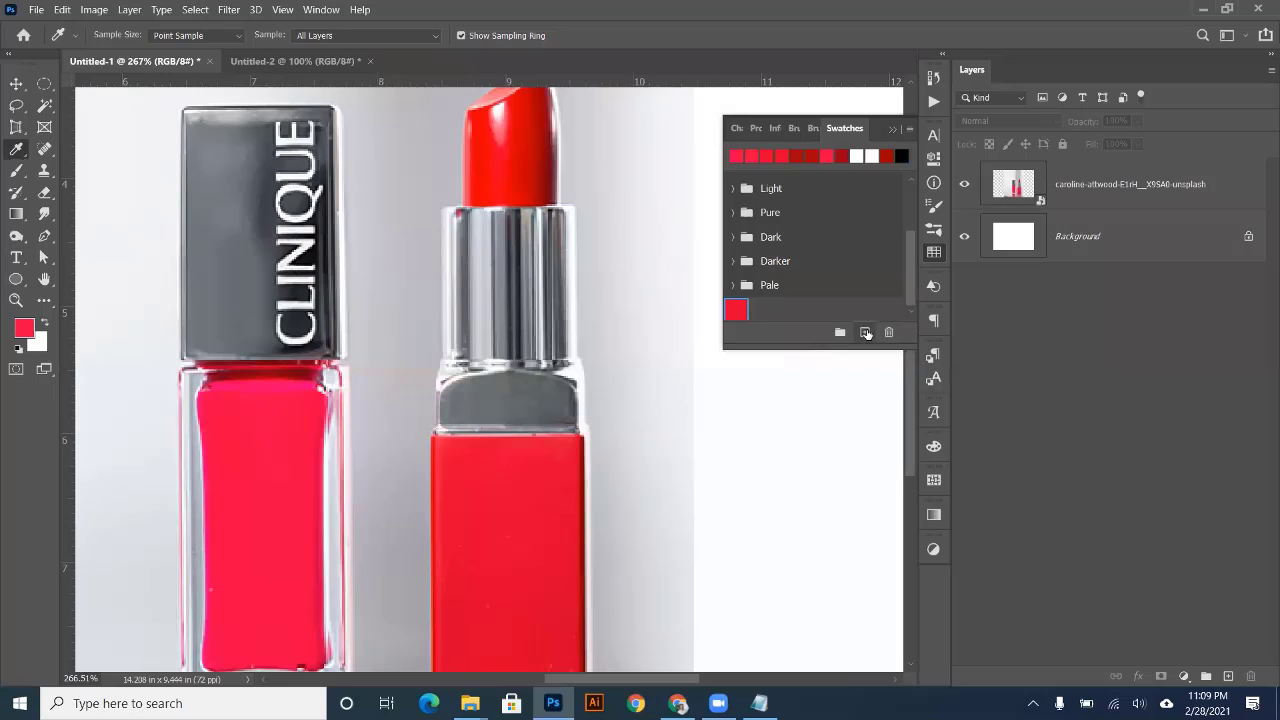
left_click(866, 333)
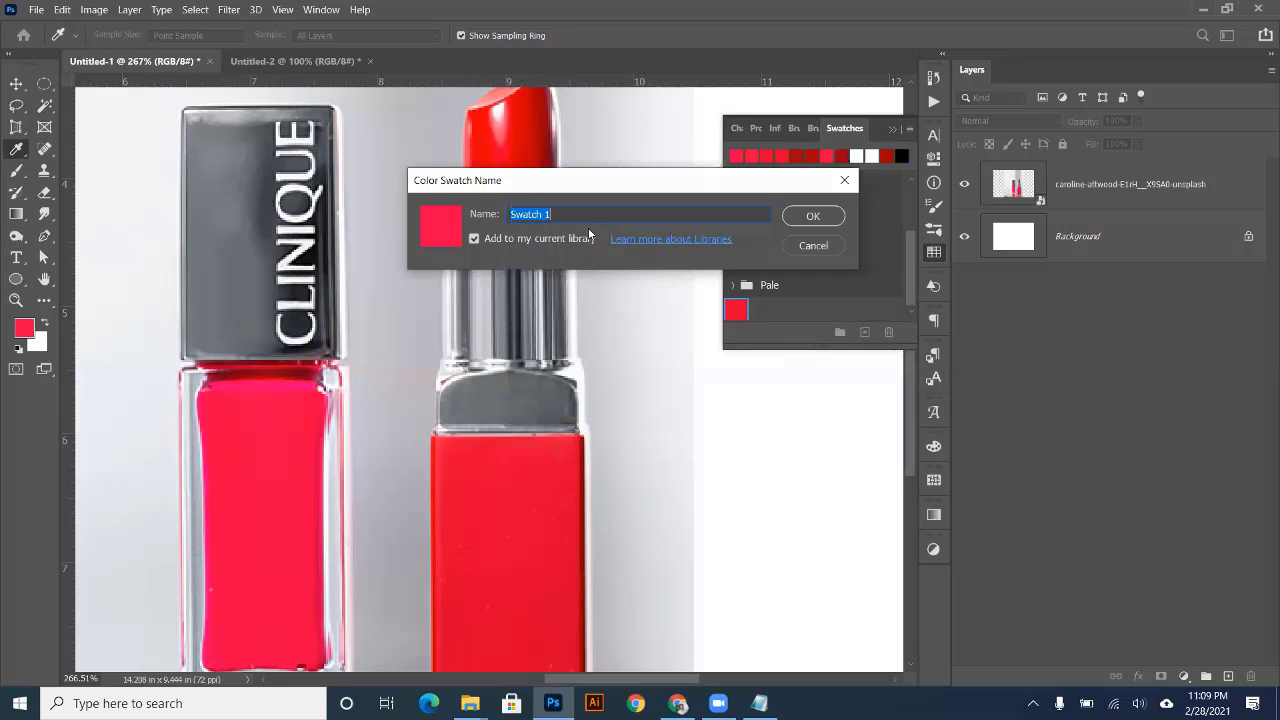
type("my colour")
key("Return")
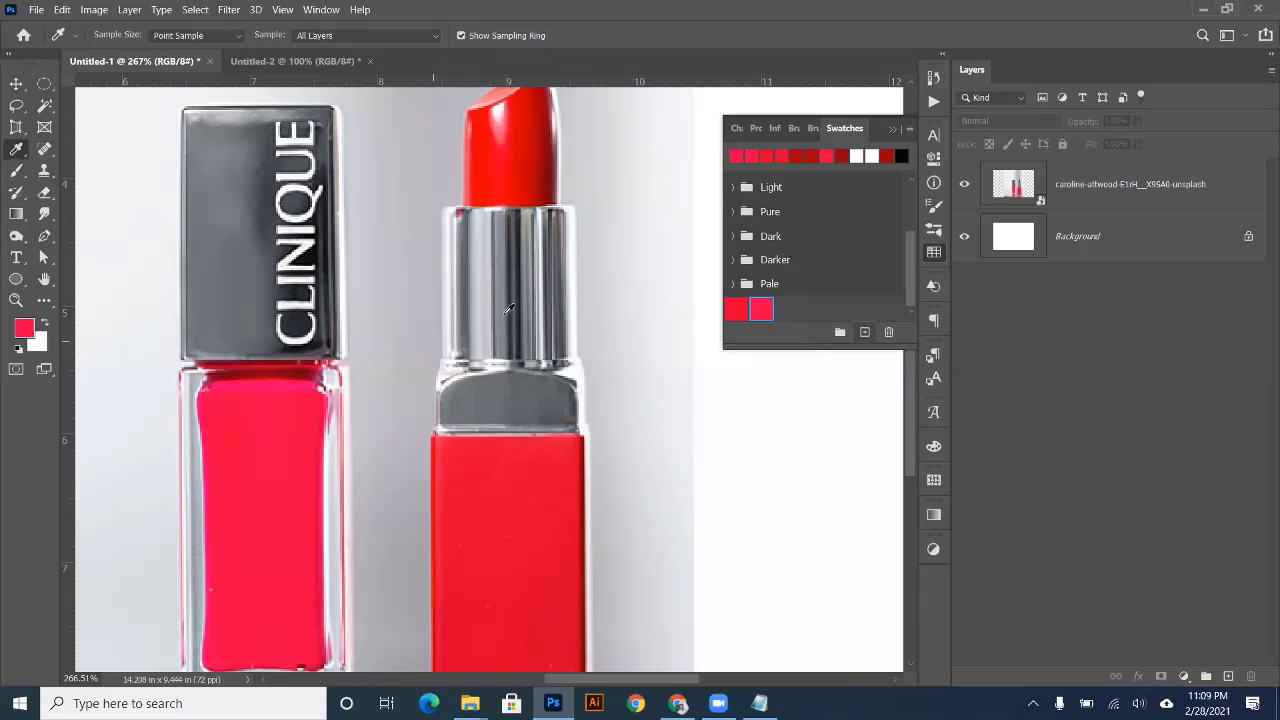
- Sample a near-black tone from the lipstick's metal collar and save it as a swatch named "my colour 3"
left_click(521, 248)
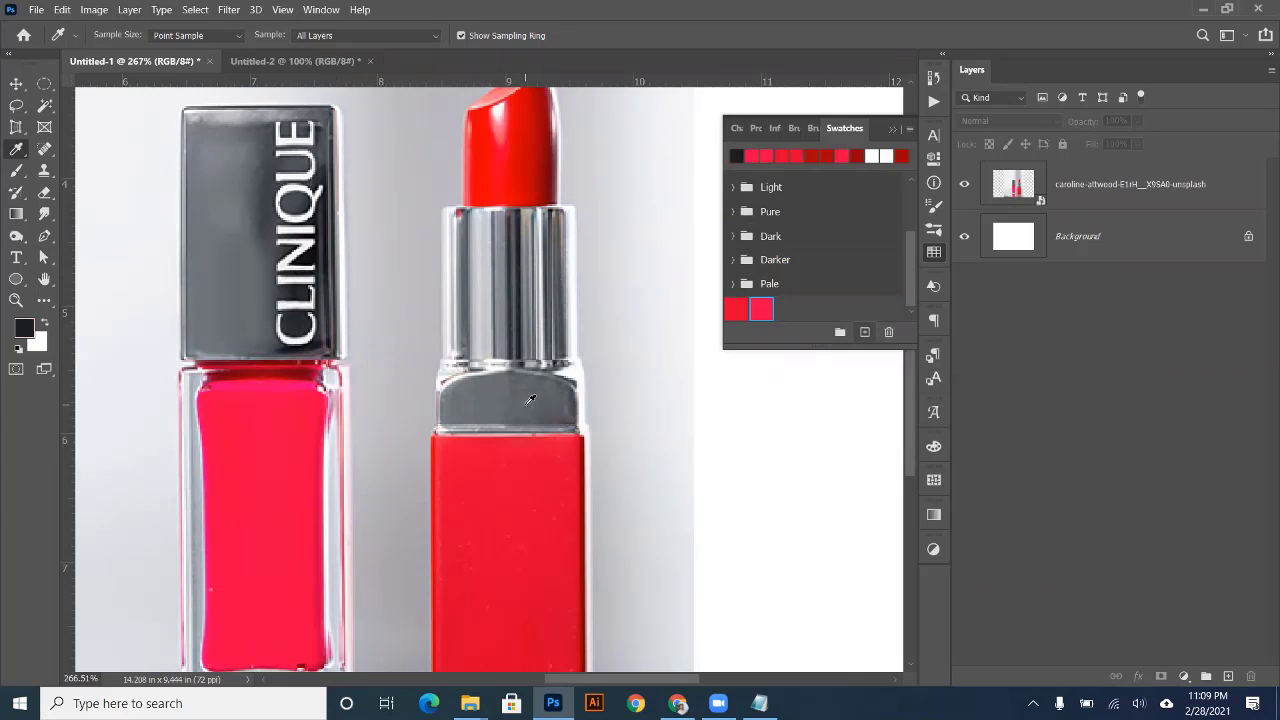
left_click(865, 331)
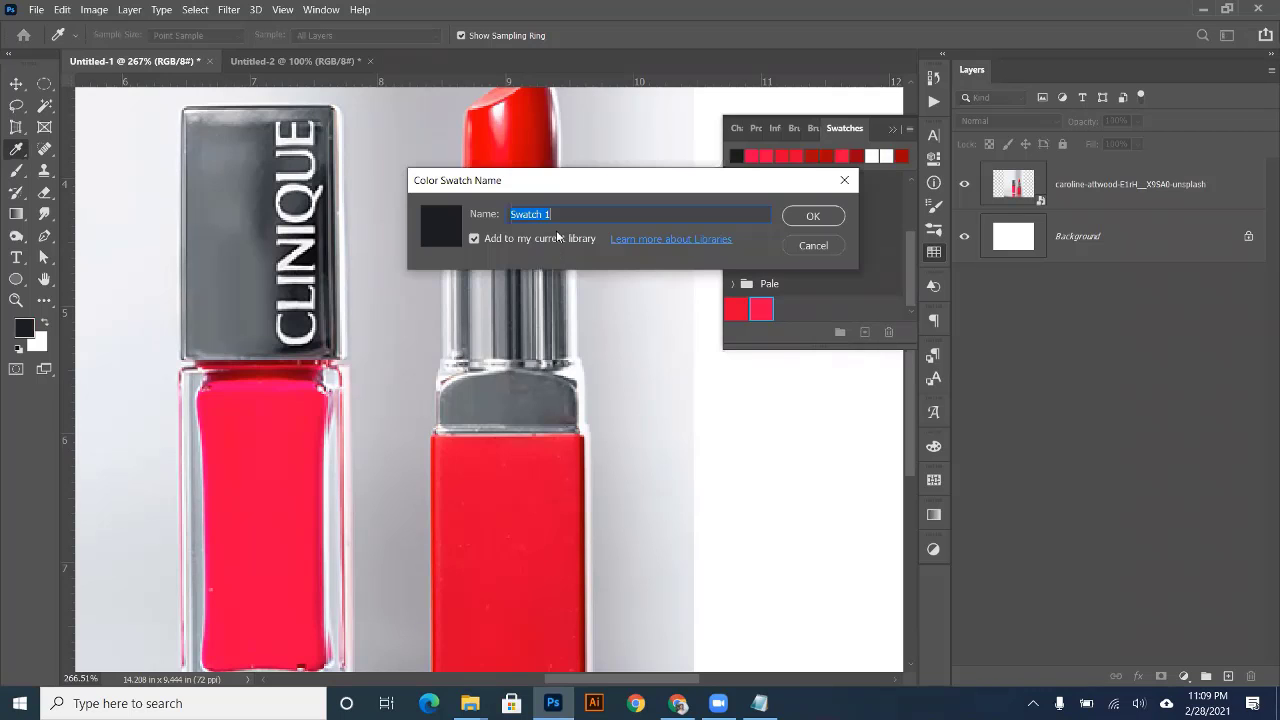
type("my colour 3")
key("Return")
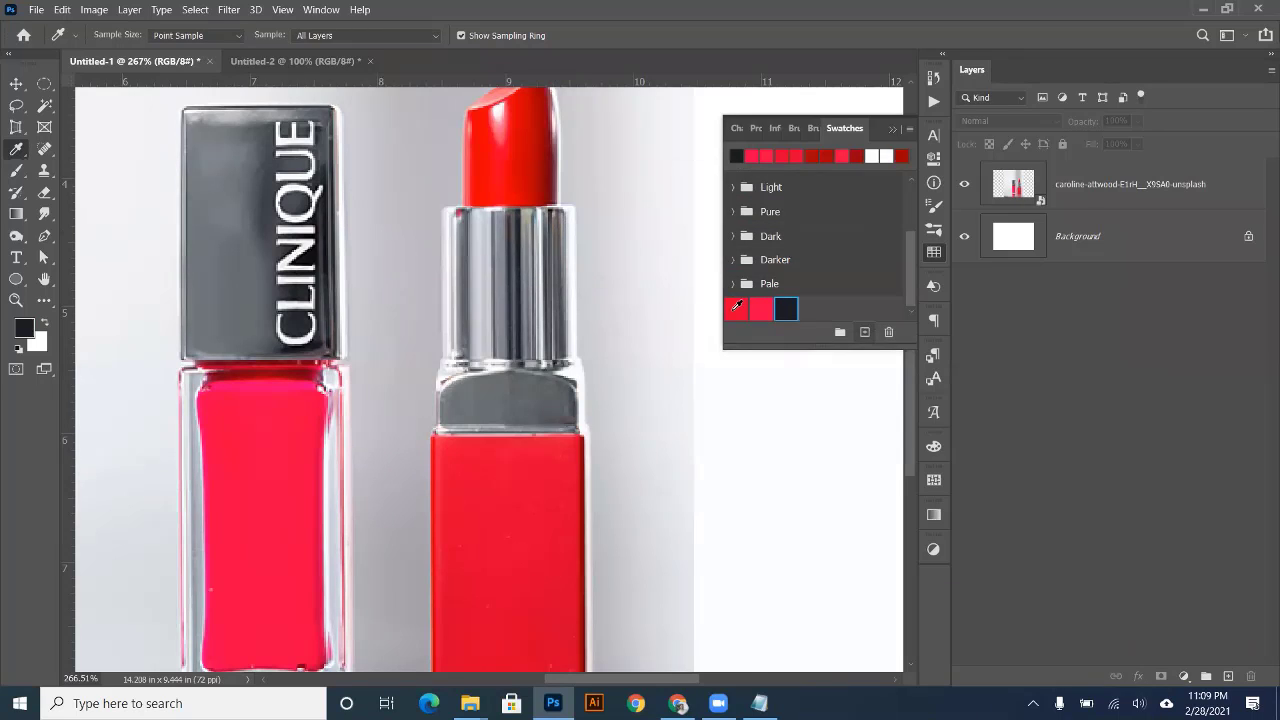
- Switch to Untitled-2 and look through the Swatches list for the saved custom colours
left_click(938, 253)
left_click(269, 63)
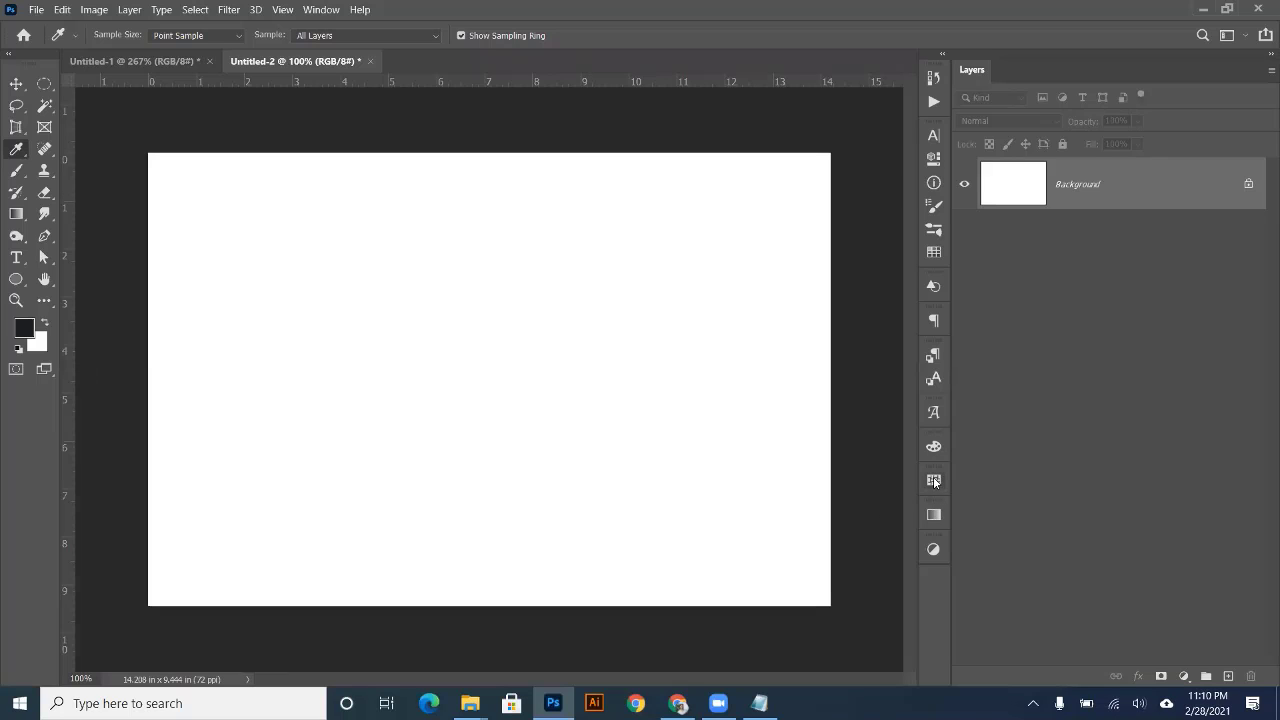
left_click(932, 253)
scroll(781, 219, "down", 3)
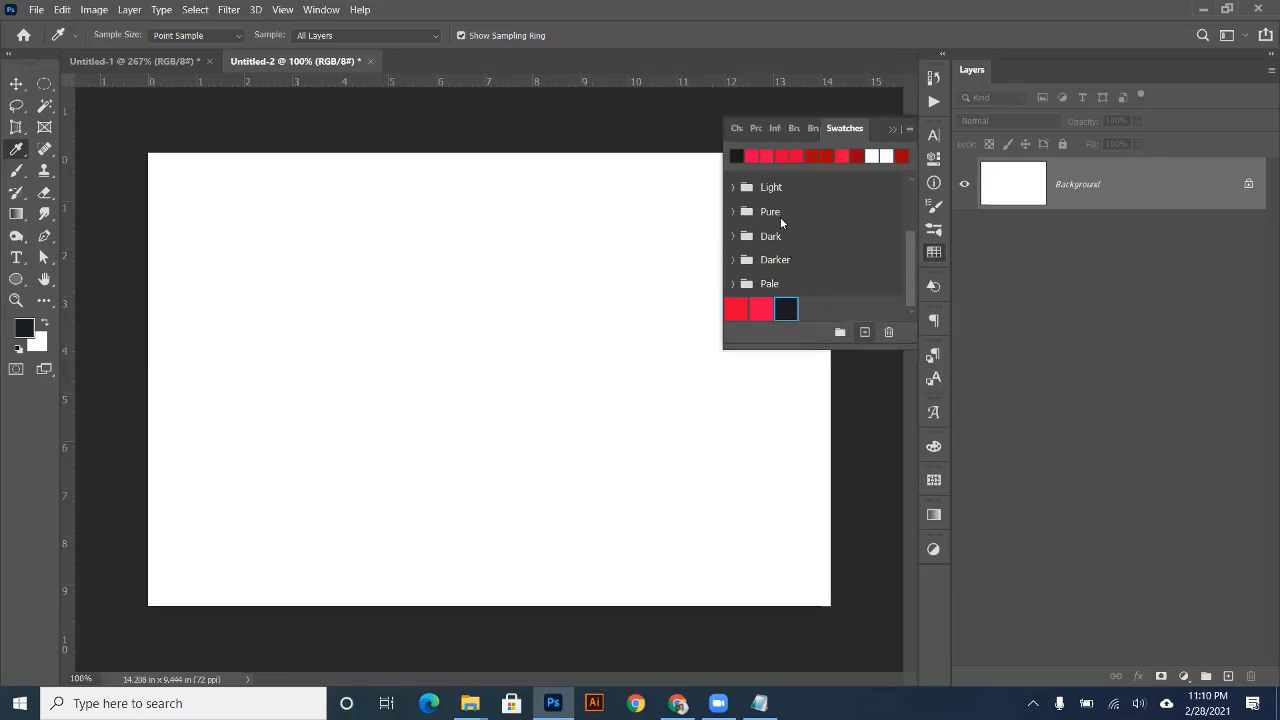
left_click(933, 253)
- Quit Photoshop without saving Untitled-2 or Untitled-1, and relaunch it
left_click(1260, 10)
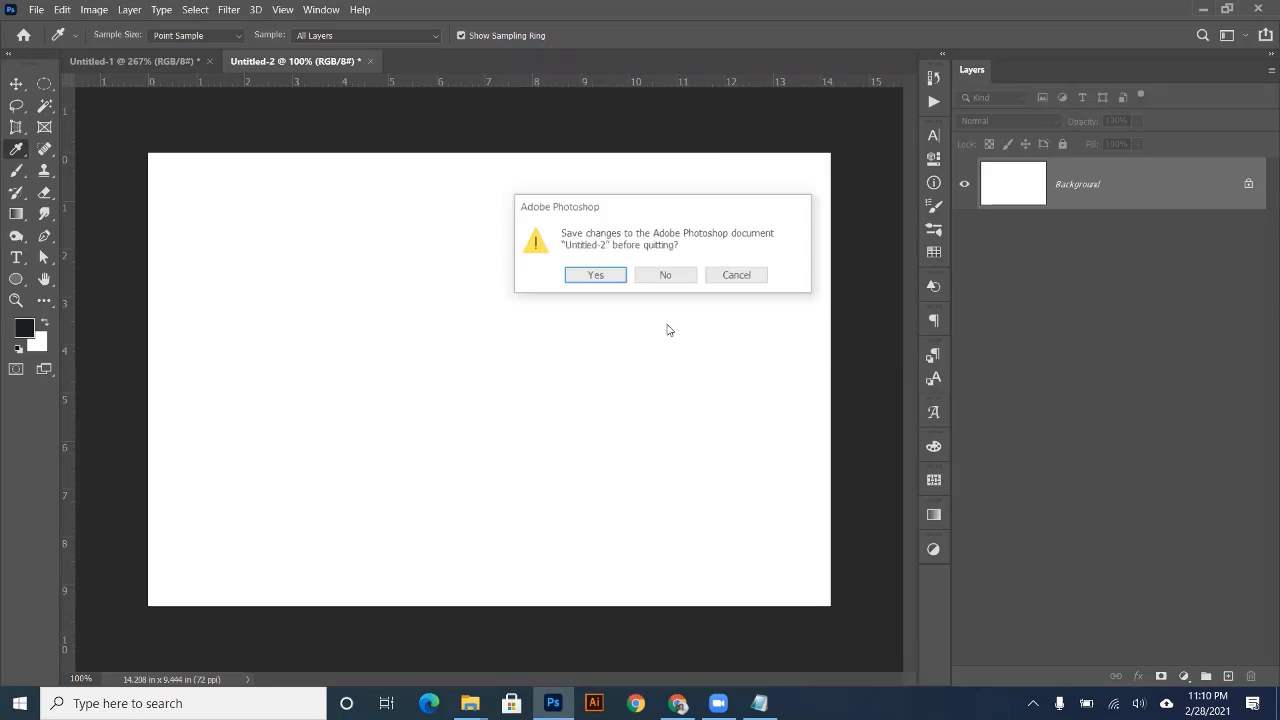
left_click(663, 277)
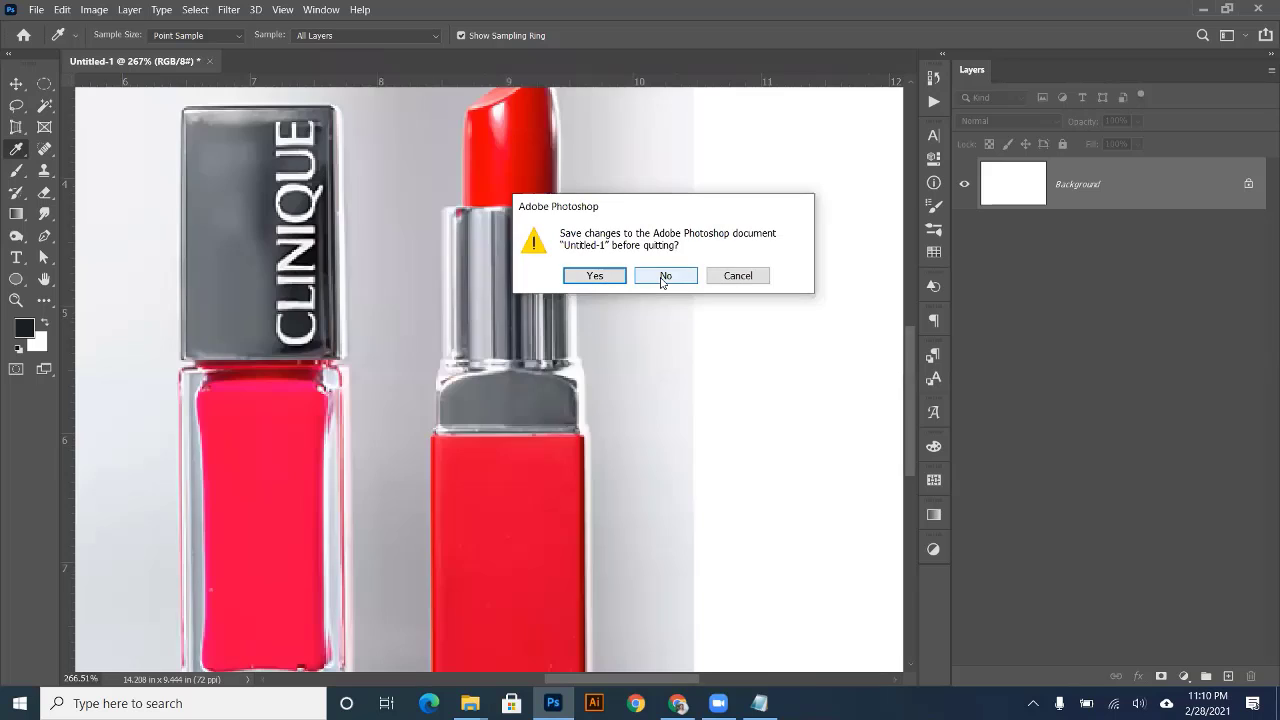
left_click(663, 277)
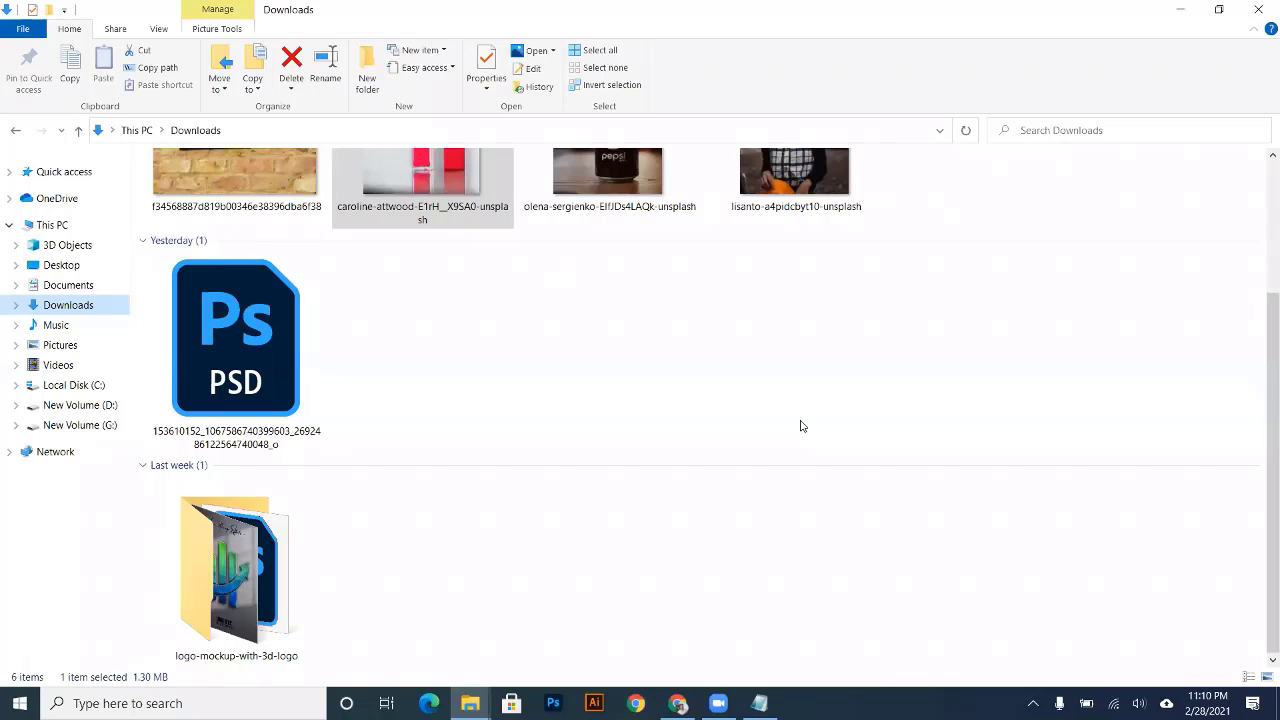
left_click(553, 703)
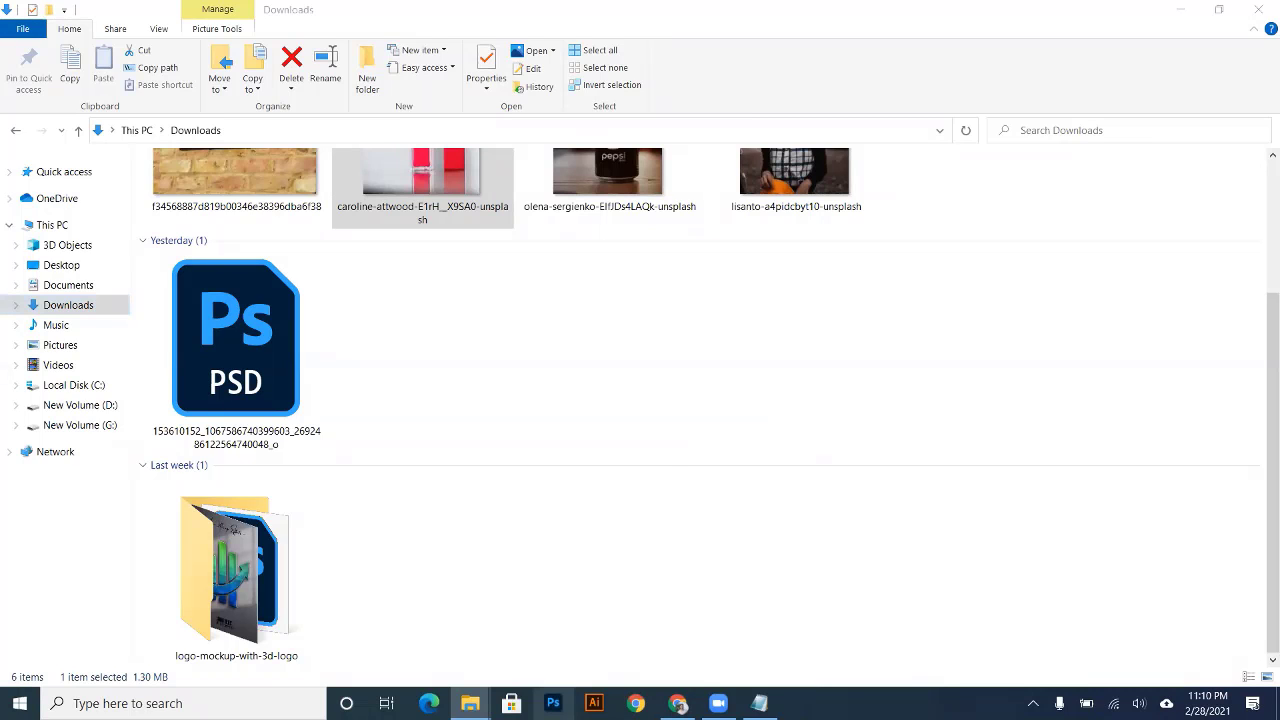
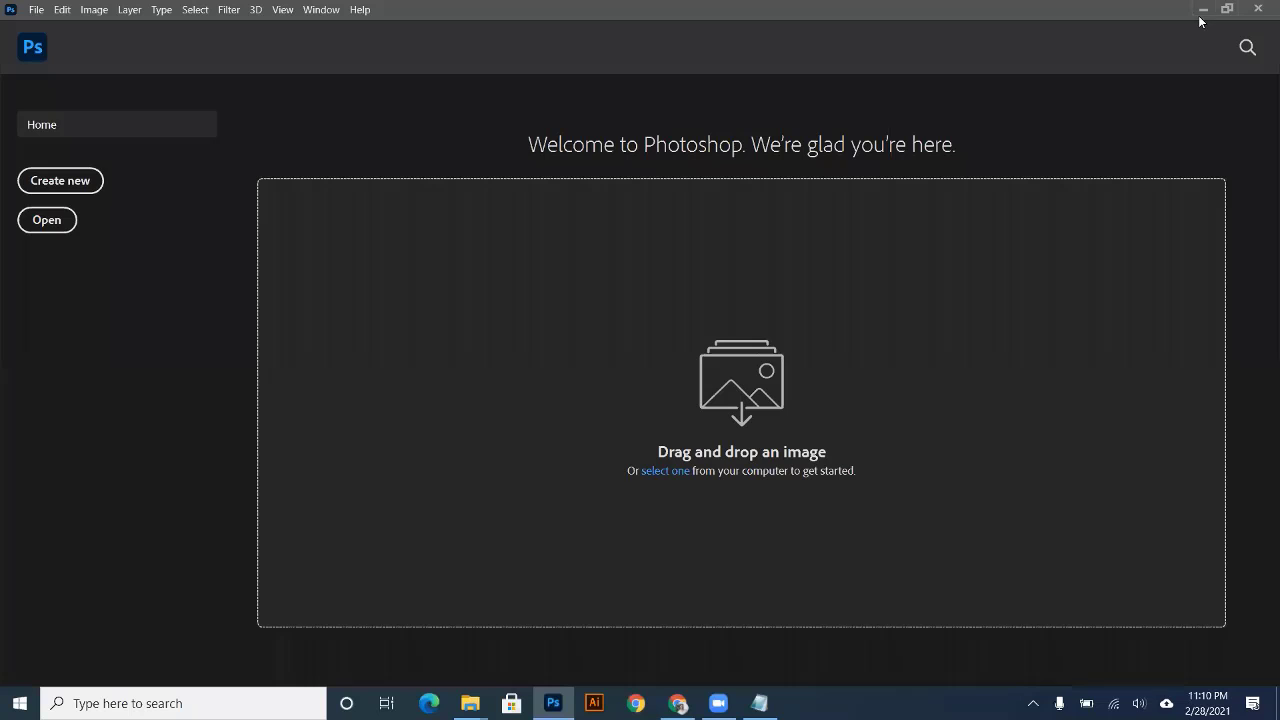
- Create a new 1023 x 680 px RGB document at 72 pixels/inch and unlock its Background layer
left_click(78, 178)
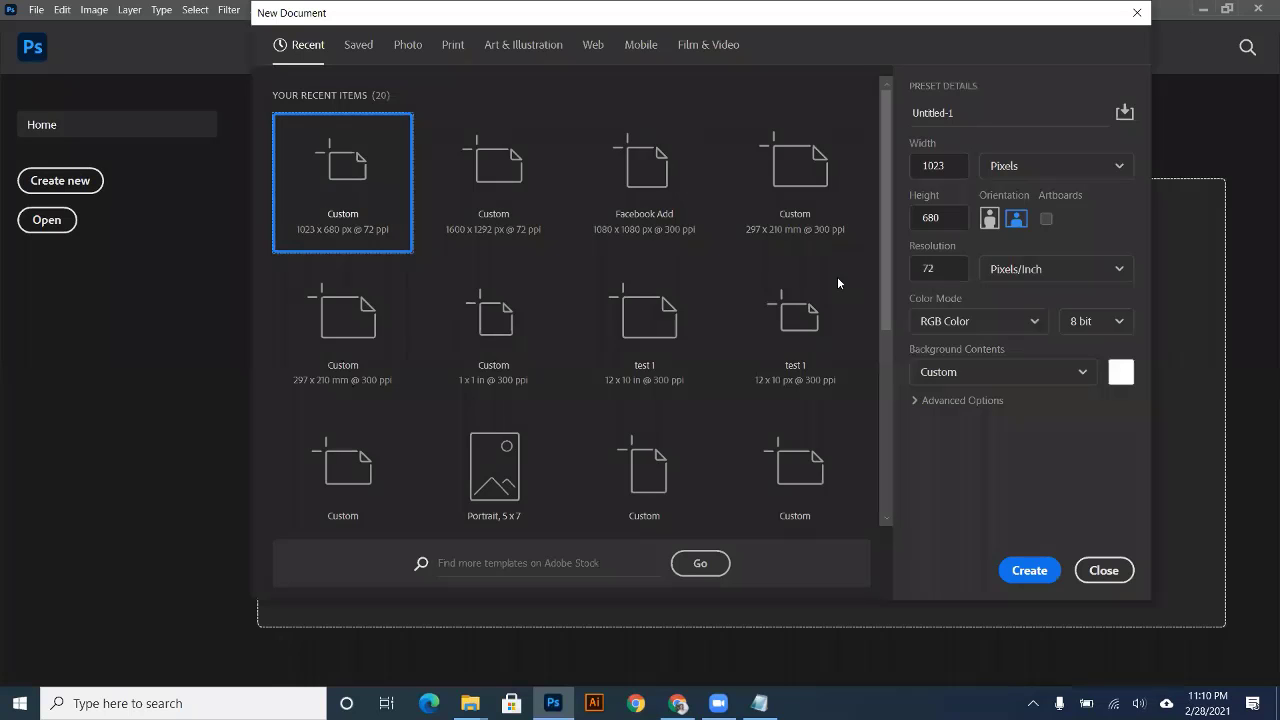
left_click(1030, 572)
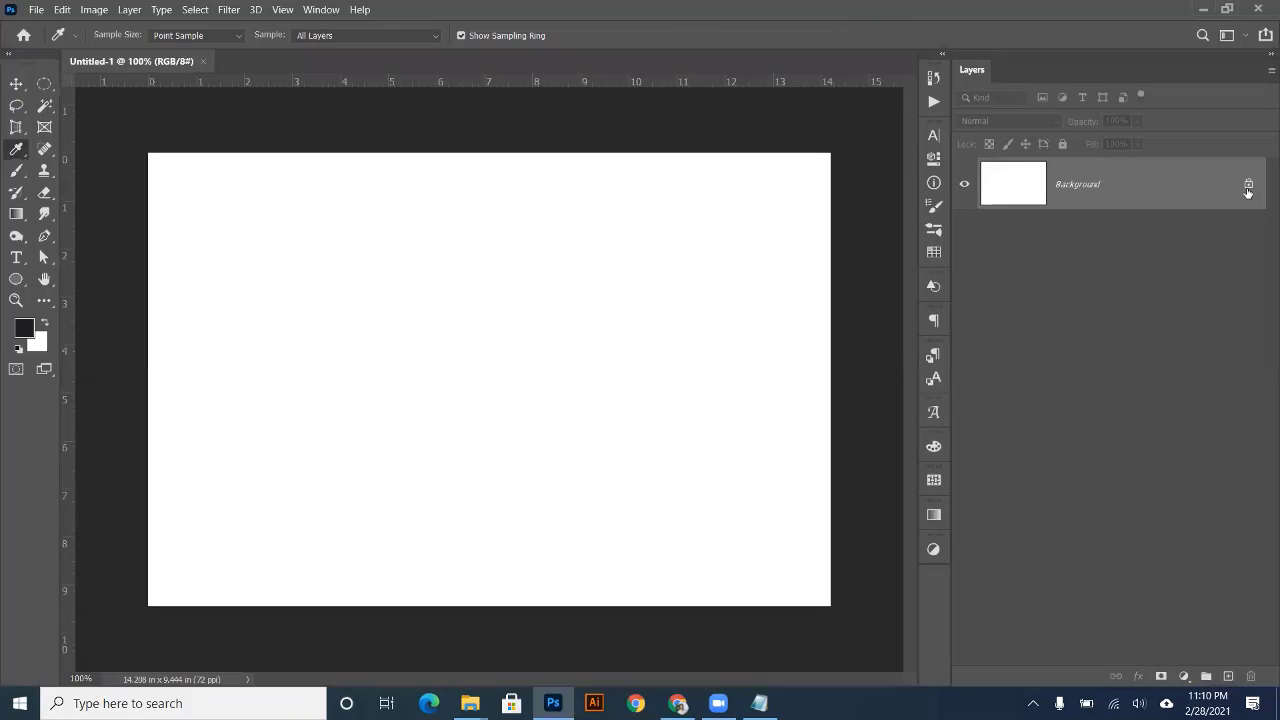
left_click(1248, 188)
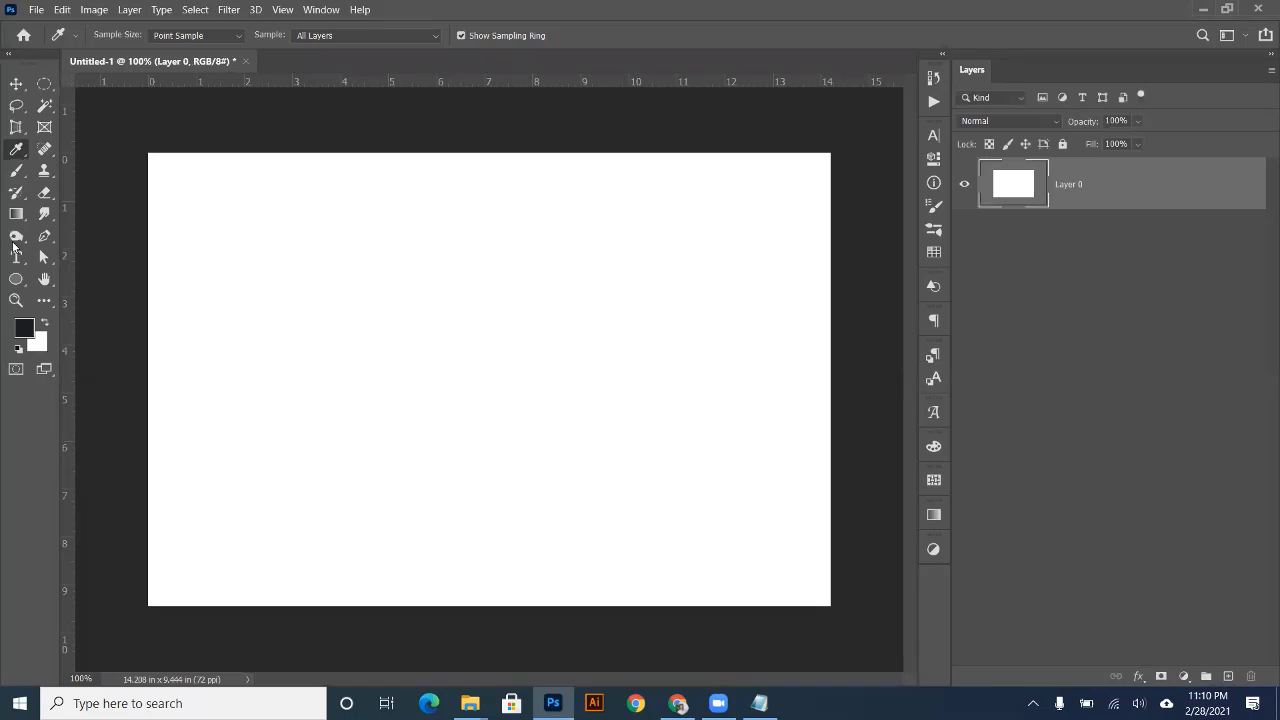
- Select an ellipse about 3.7 x 5.7 in at the canvas's left and fill it with the first saved custom red swatch
left_click(930, 256)
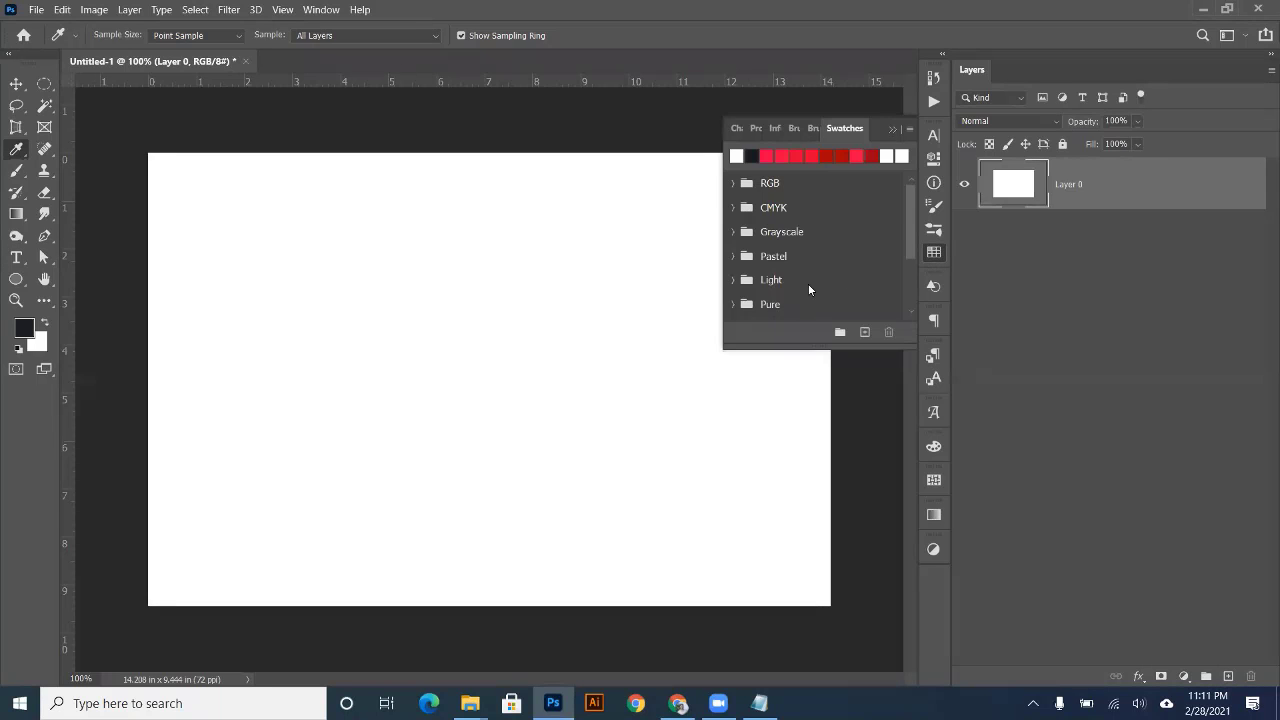
scroll(808, 283, "down", 3)
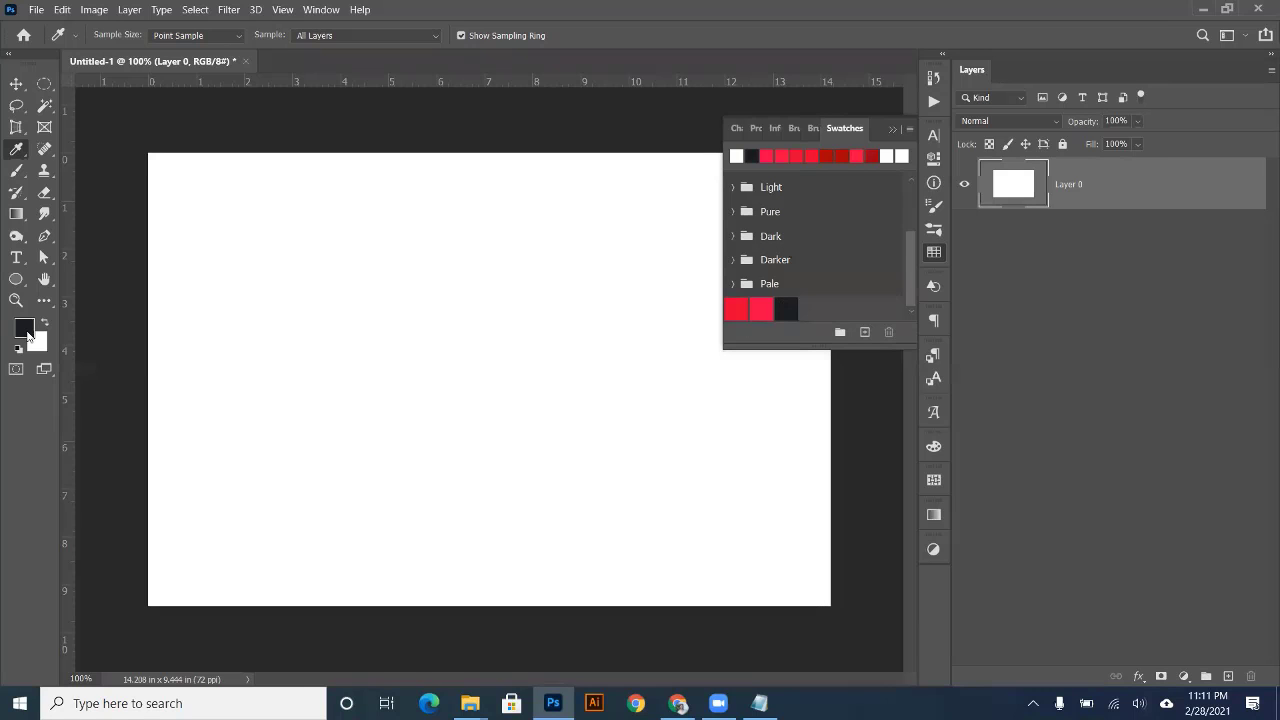
left_click(44, 84)
left_click_drag(166, 203, 345, 476)
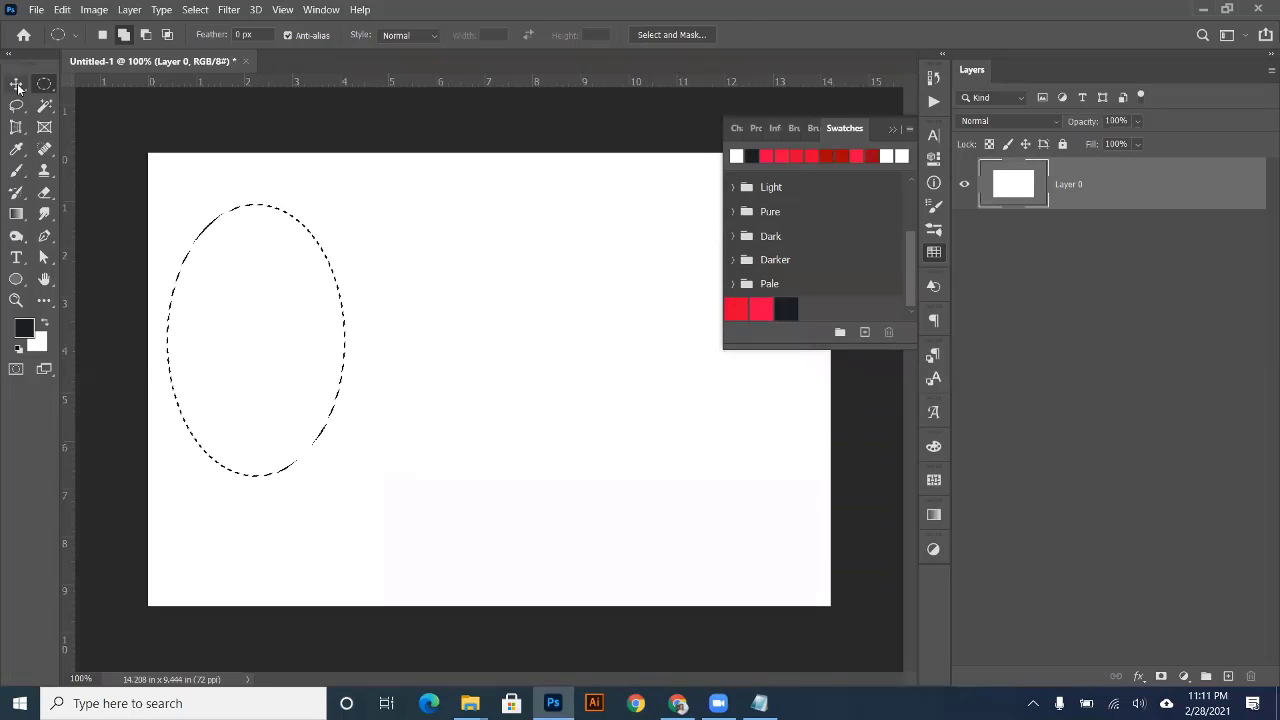
key("v")
left_click(736, 309)
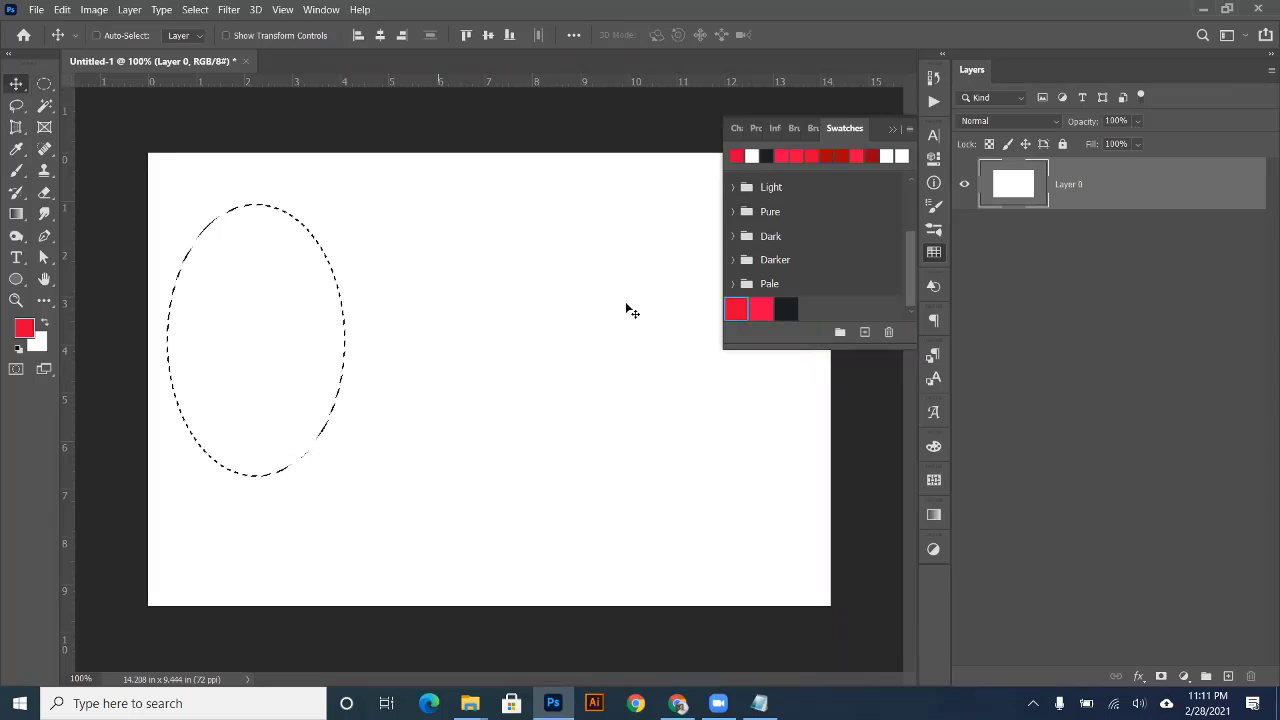
key("alt+BackSpace")
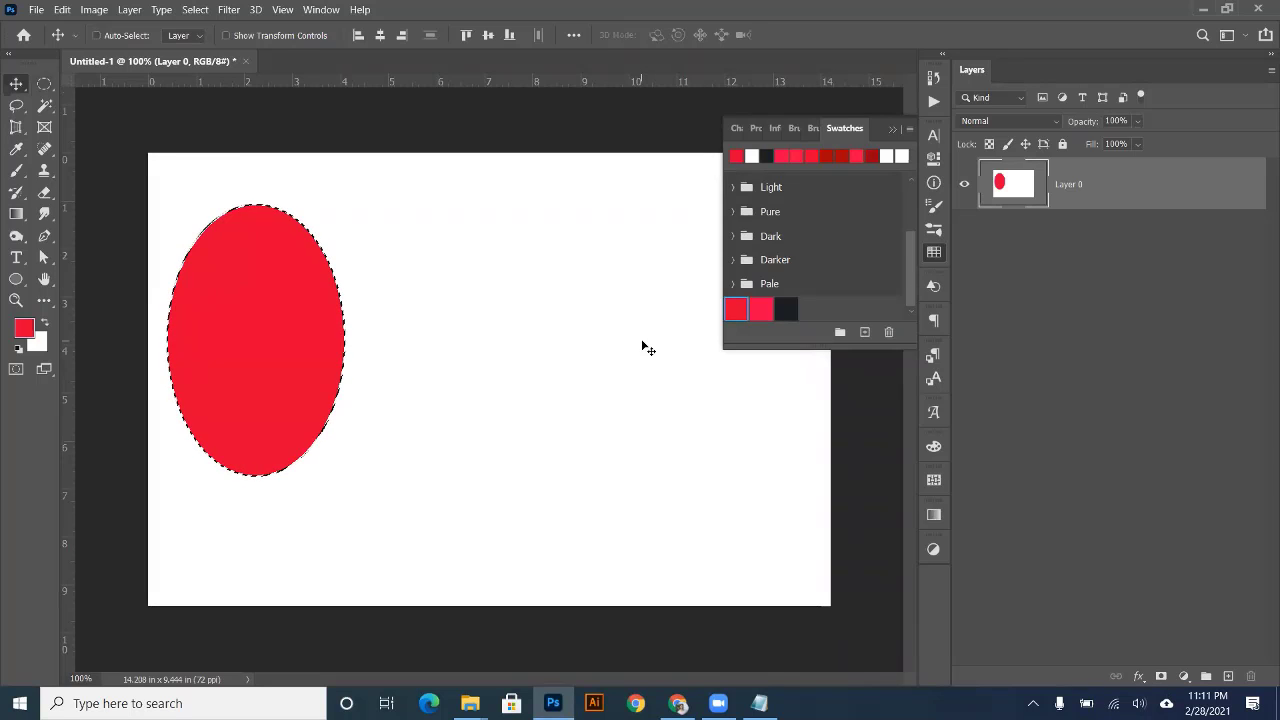
key("ctrl+d")
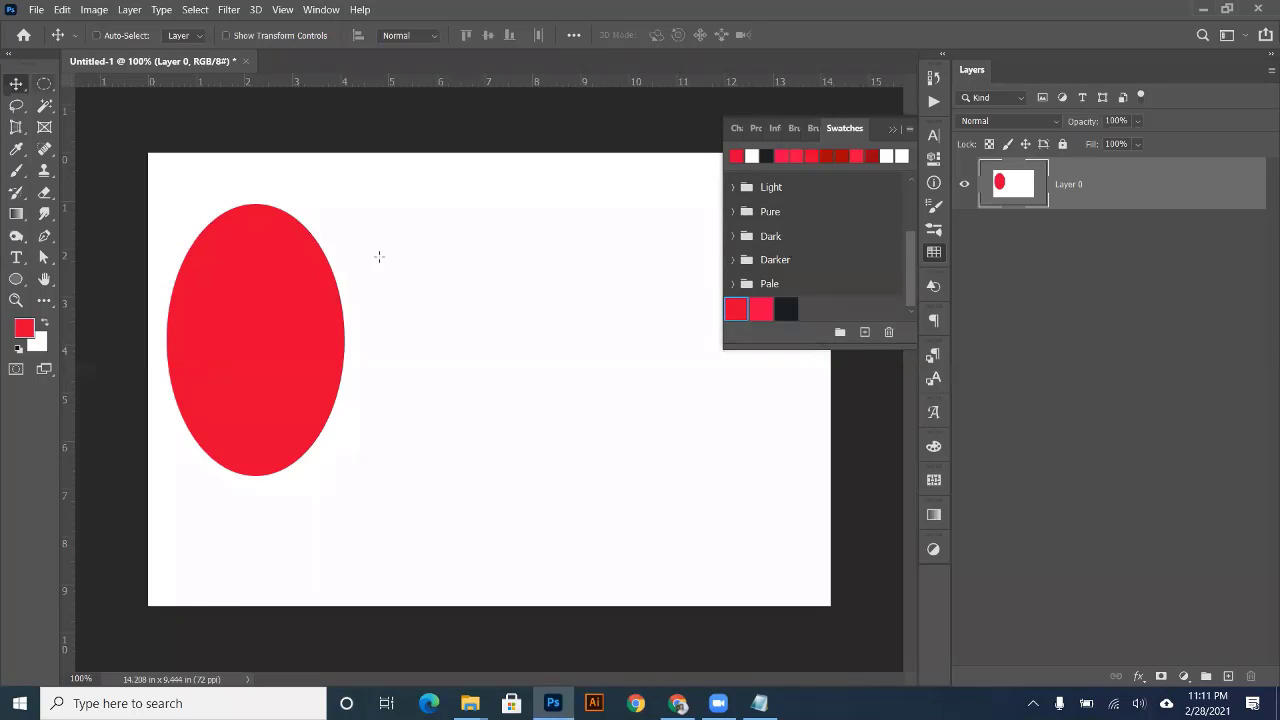
- Select a second ellipse about 3.4 x 5.9 in mid-canvas and fill it with the saved pinkish-red swatch
key("m")
left_click_drag(445, 268, 566, 482)
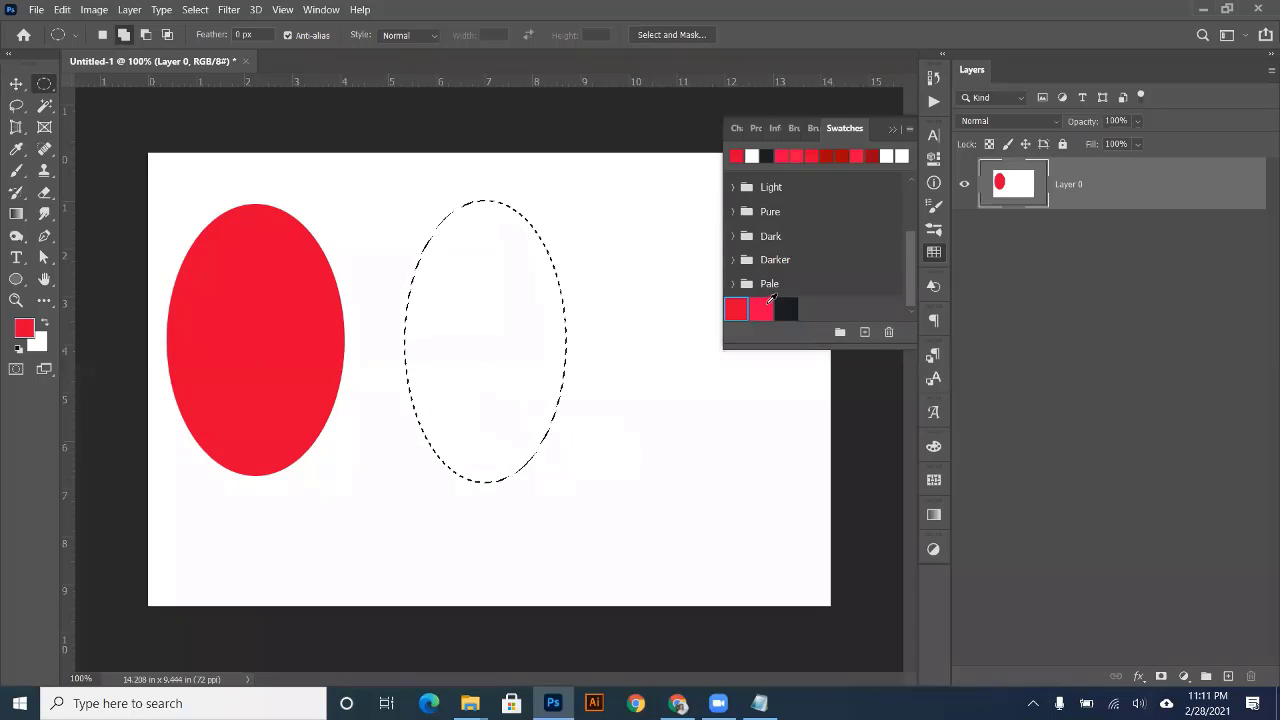
left_click(766, 306)
key("alt+BackSpace")
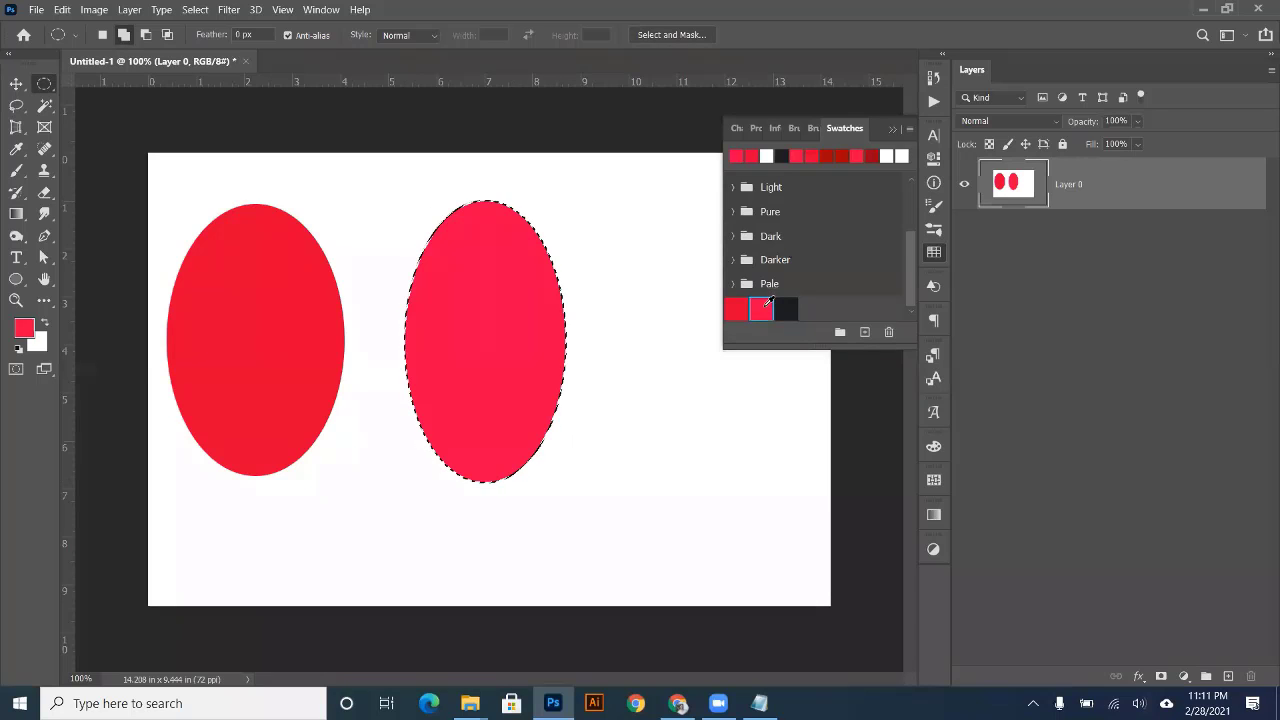
key("ctrl+d")
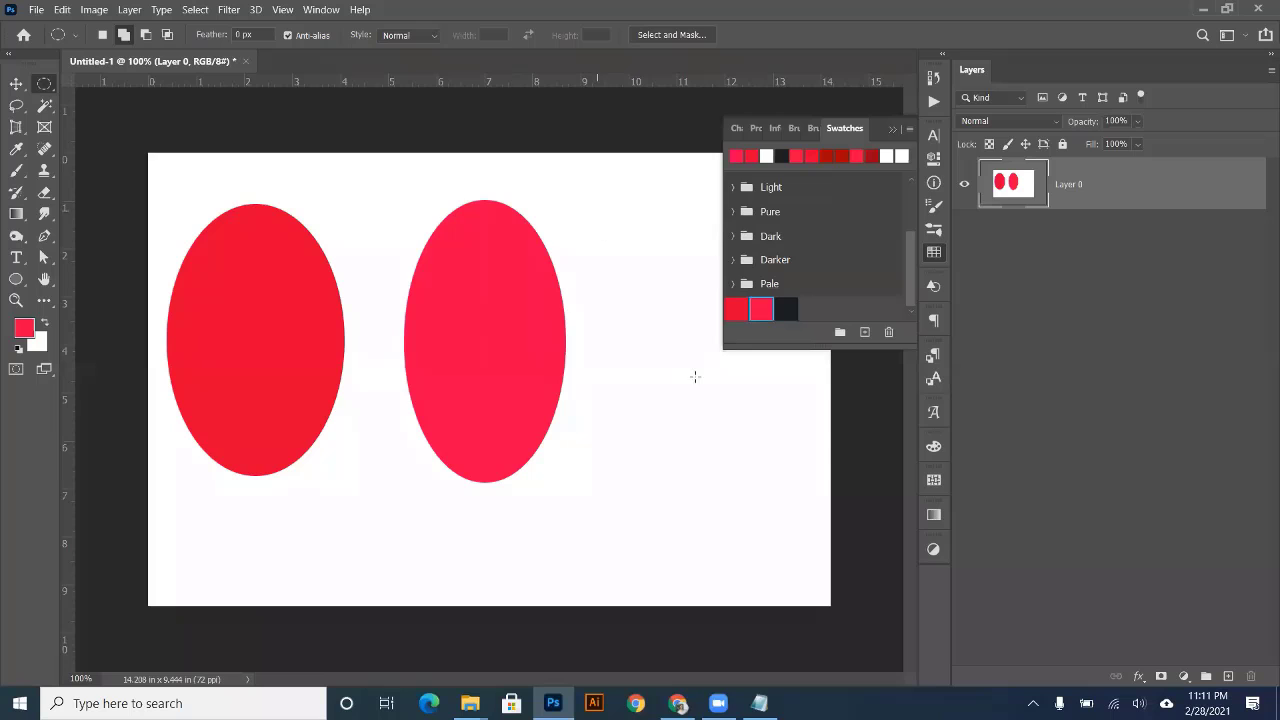
- Select a third ellipse about 4.2 x 6.1 in at the canvas's right and fill it with the saved near-black swatch
left_click_drag(600, 212, 800, 505)
left_click(786, 310)
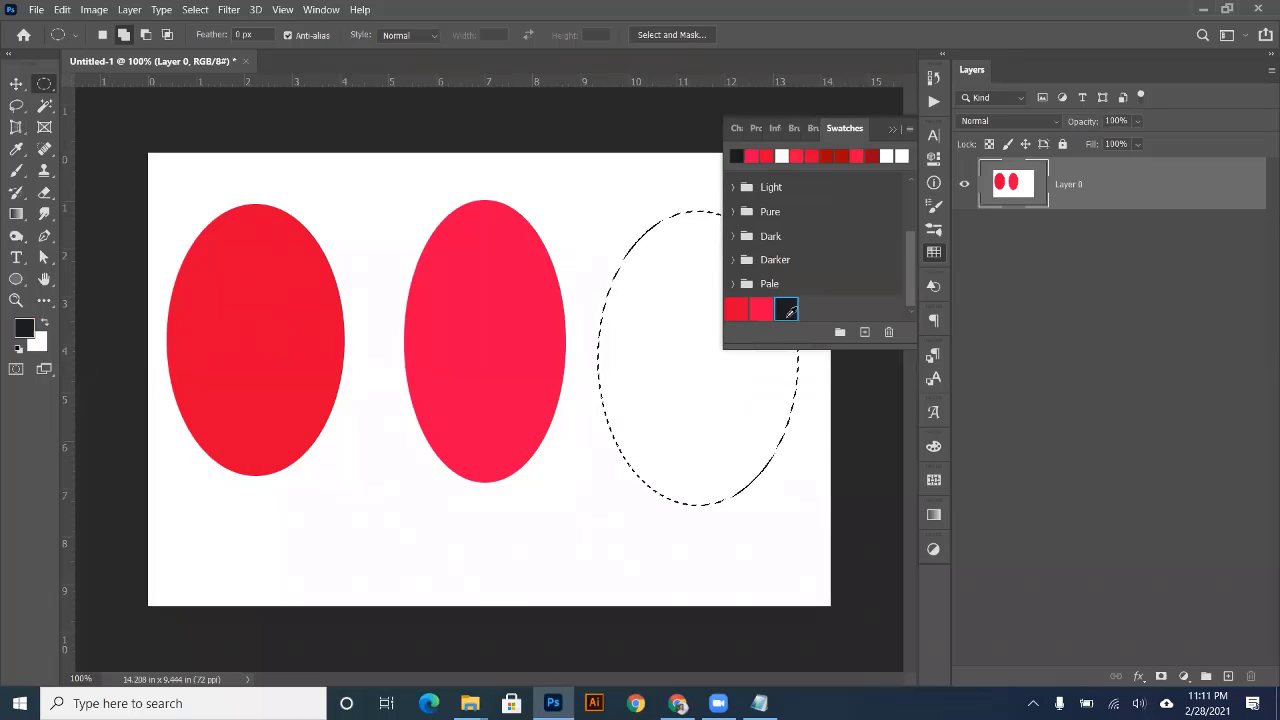
key("alt+BackSpace")
key("ctrl+d")
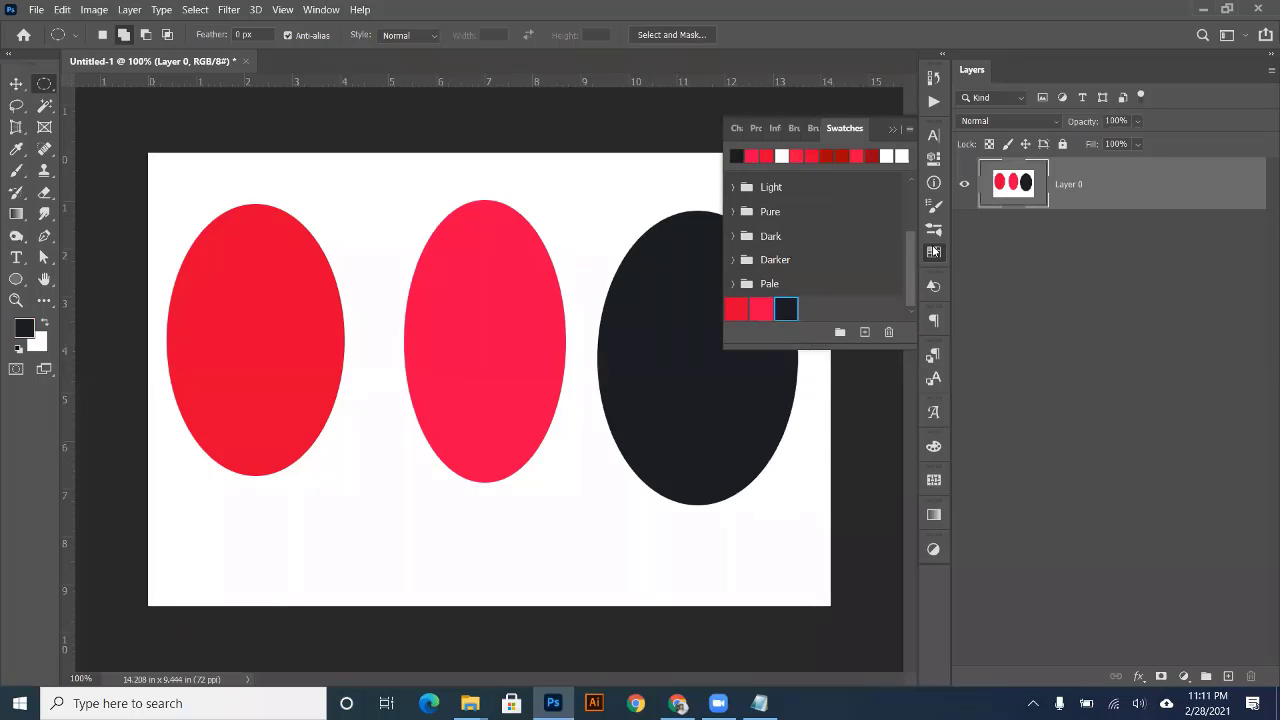
left_click(412, 618)
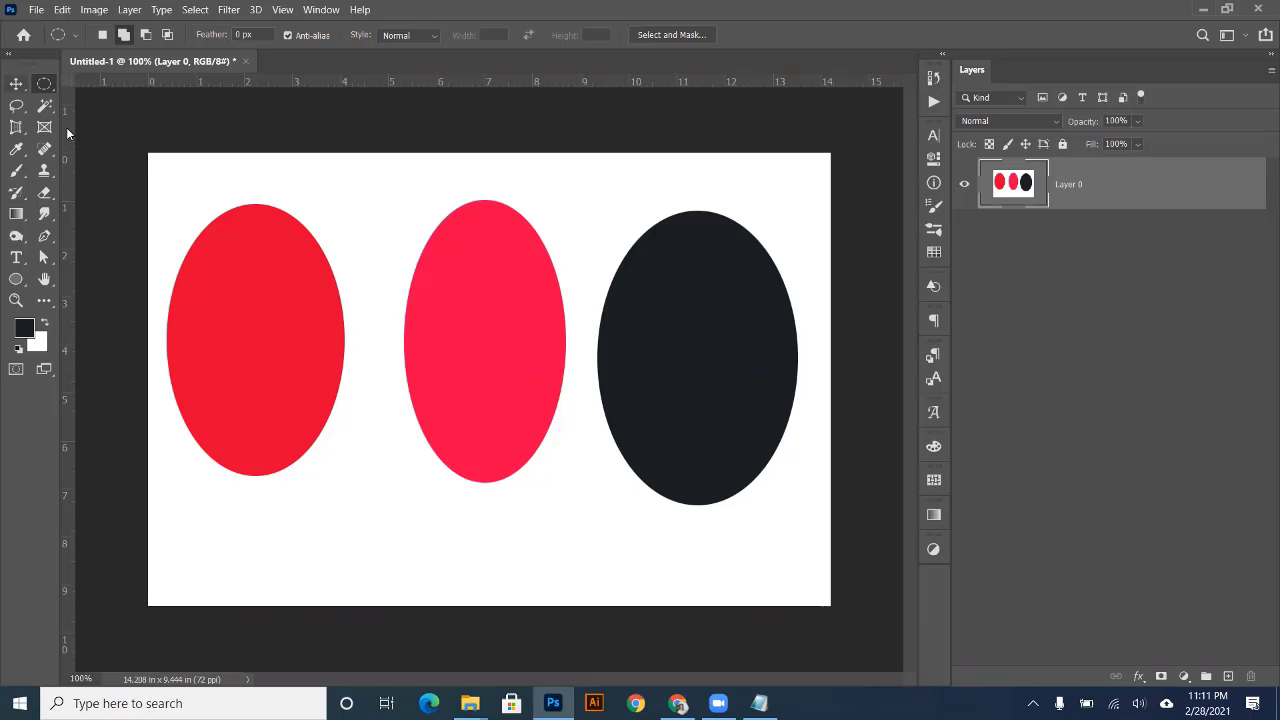
- Add a bright blue Solid Color fill layer above the ellipses and delete Layer 0
left_click(1228, 676)
left_click(1183, 676)
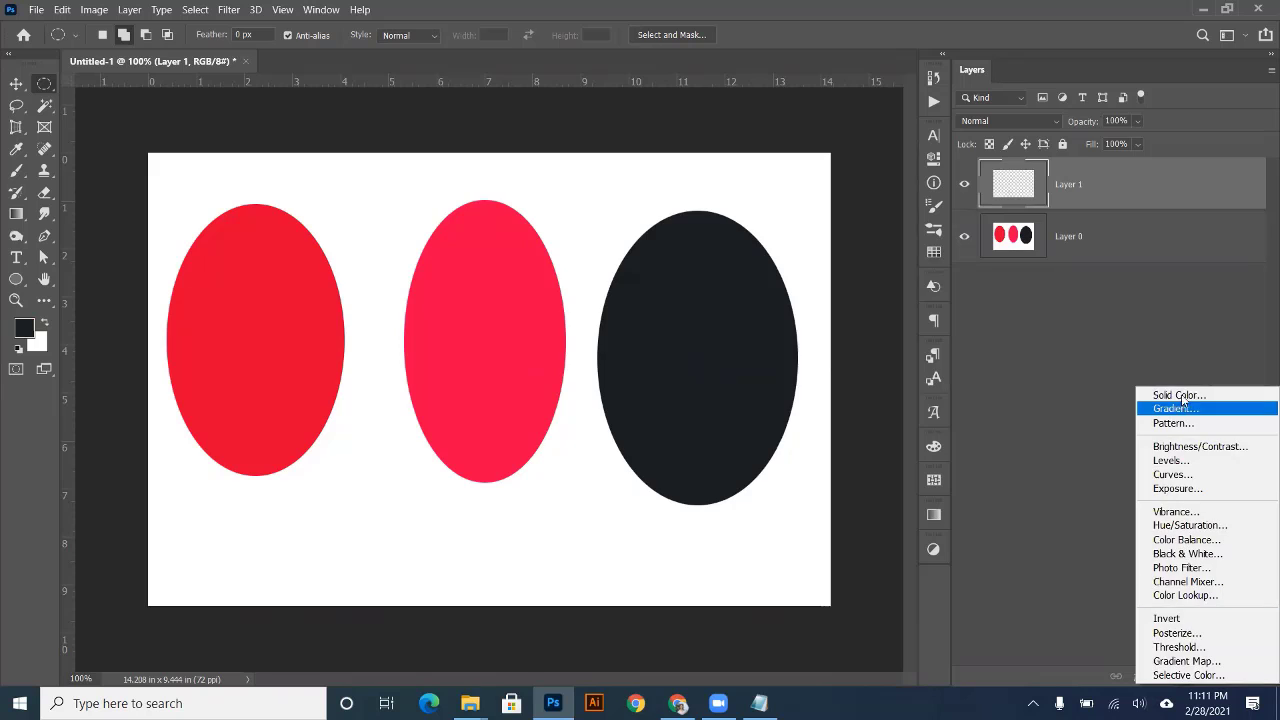
left_click(1150, 393)
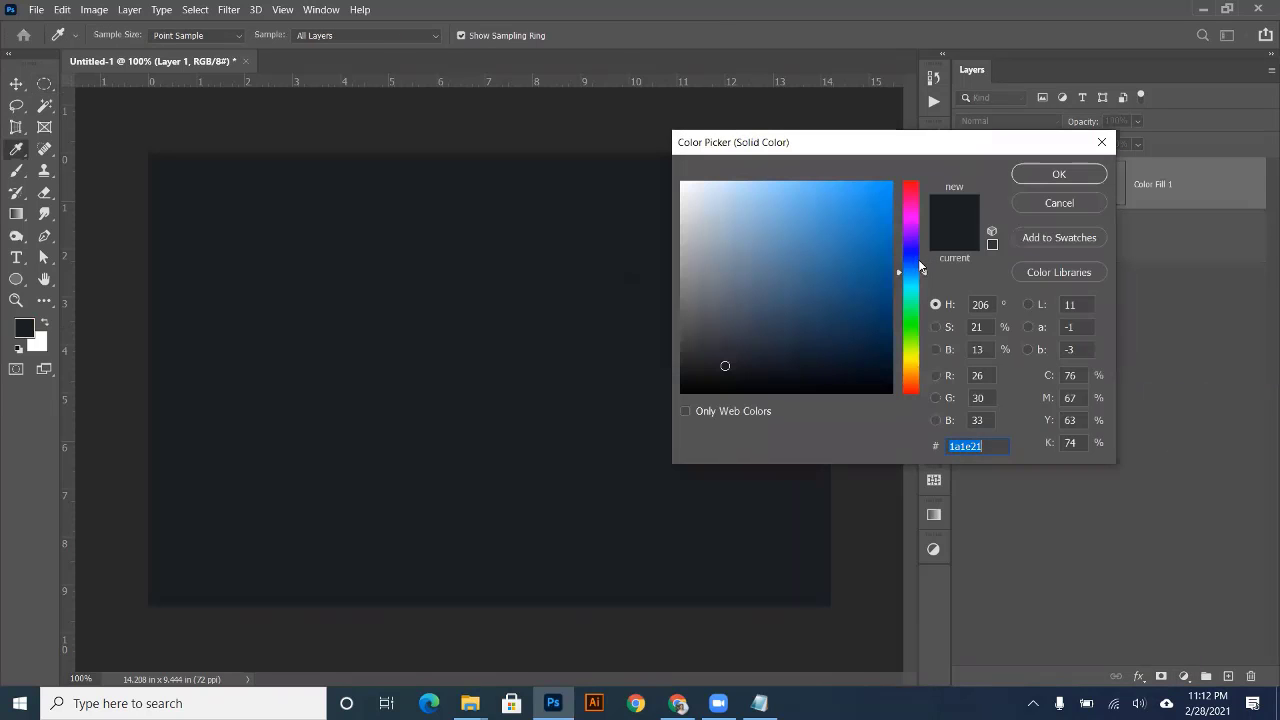
left_click(912, 367)
mouse_move(913, 272)
left_mouse_down()
mouse_move(914, 246)
mouse_move(910, 266)
left_mouse_up()
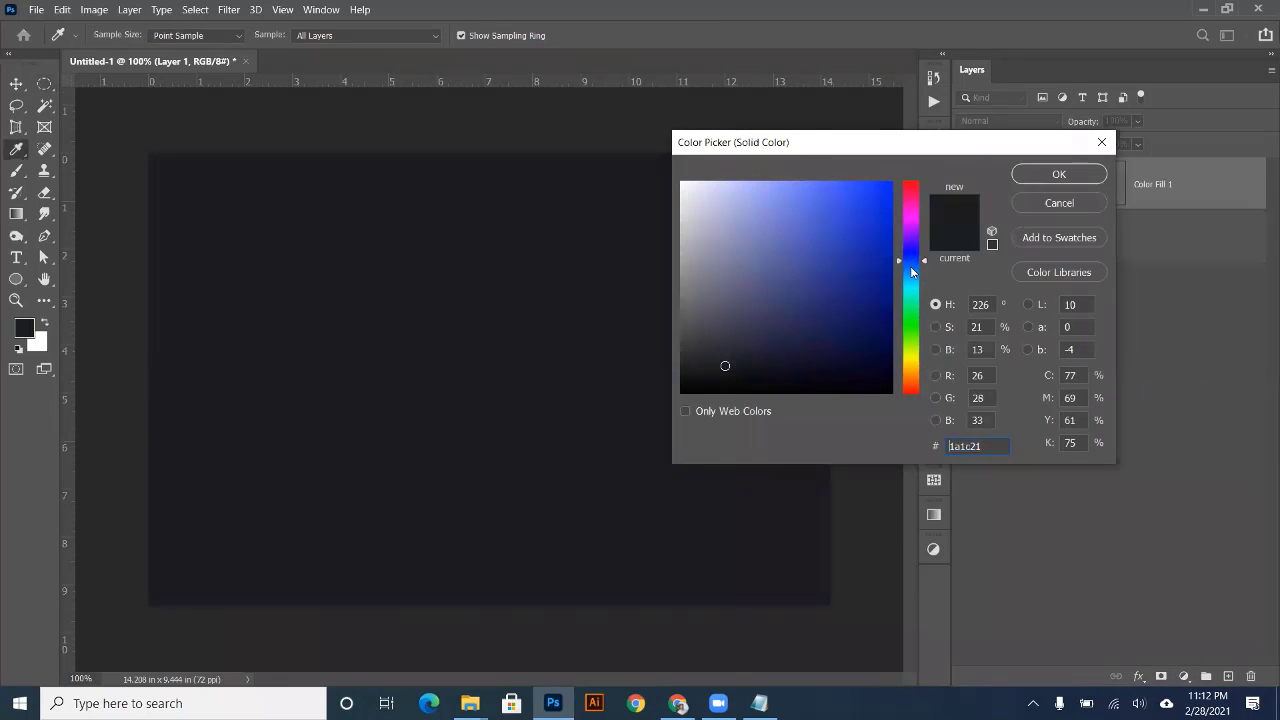
left_click_drag(878, 212, 914, 169)
left_click(1046, 180)
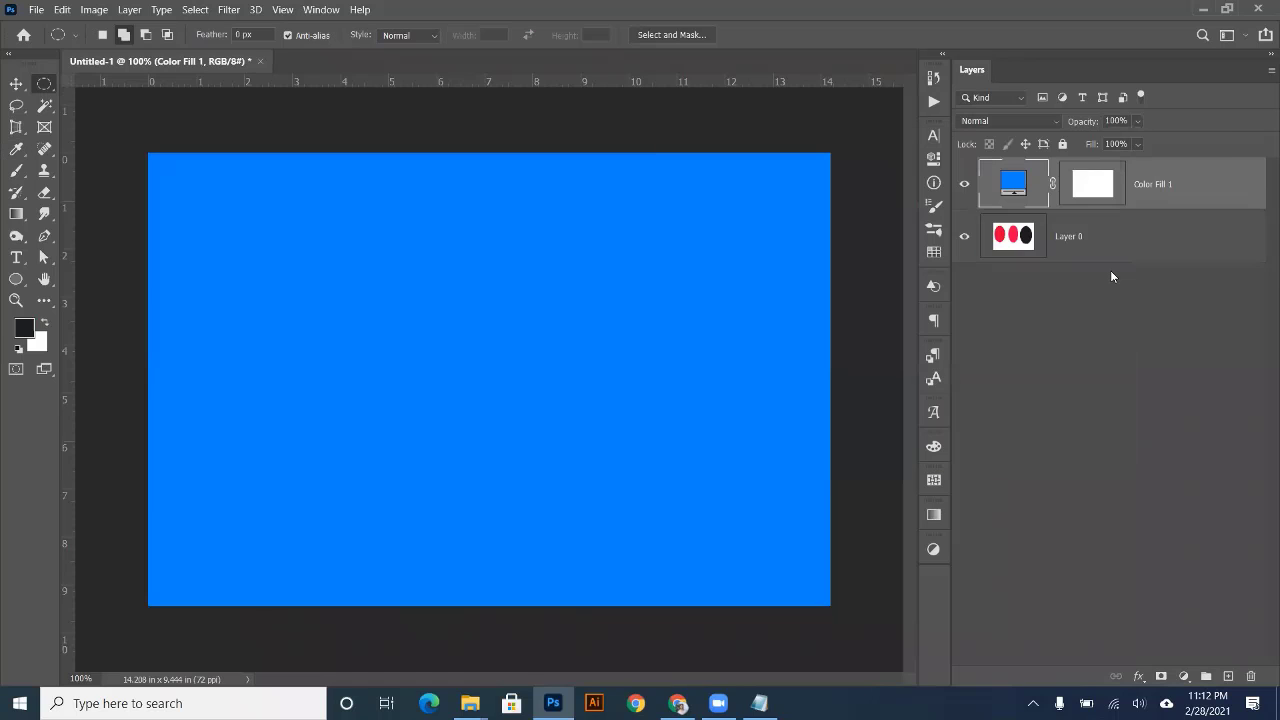
left_click_drag(1118, 249, 1250, 676)
left_click(16, 83)
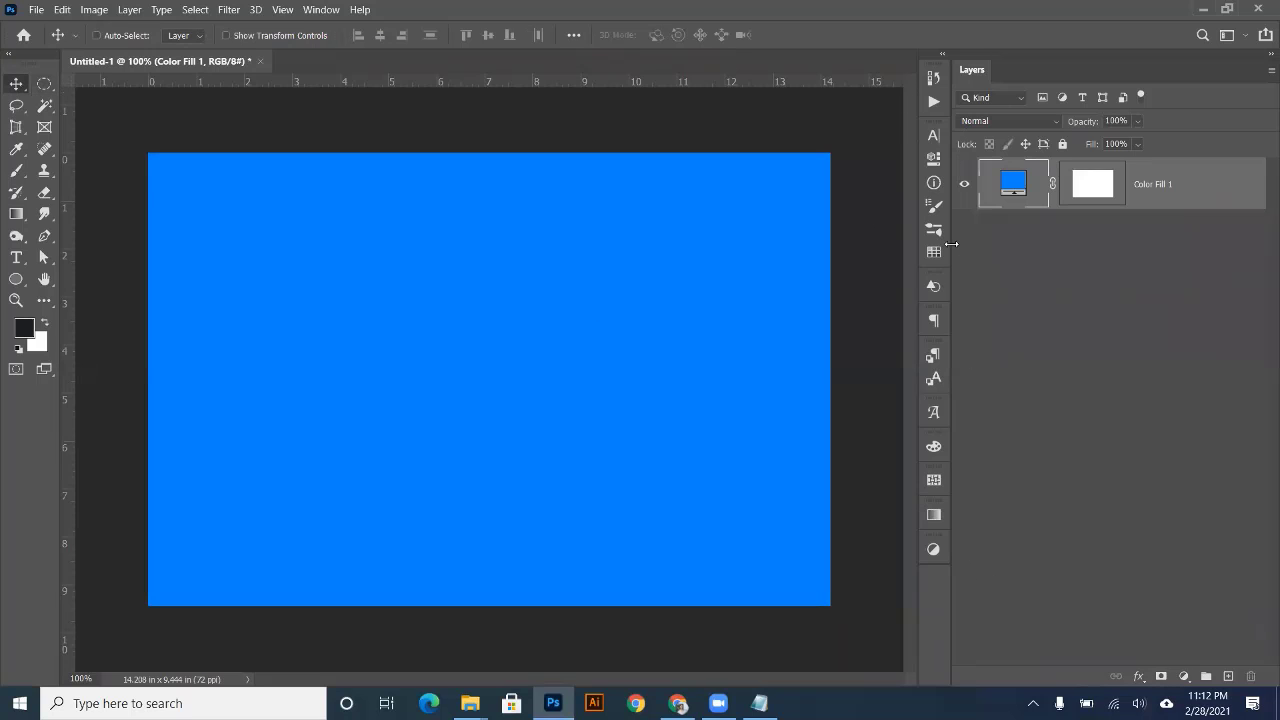
- Show the Swatches panel and dock it in the same group as the Shapes panel
left_click(323, 10)
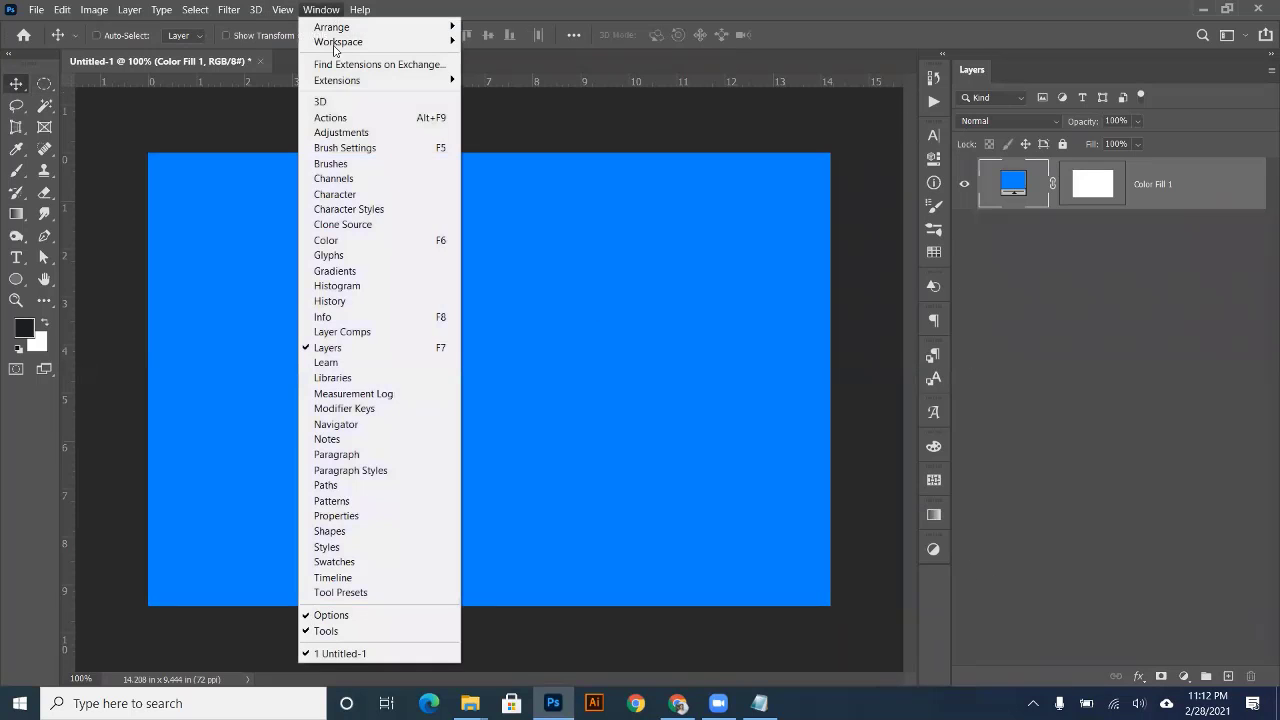
left_click(357, 562)
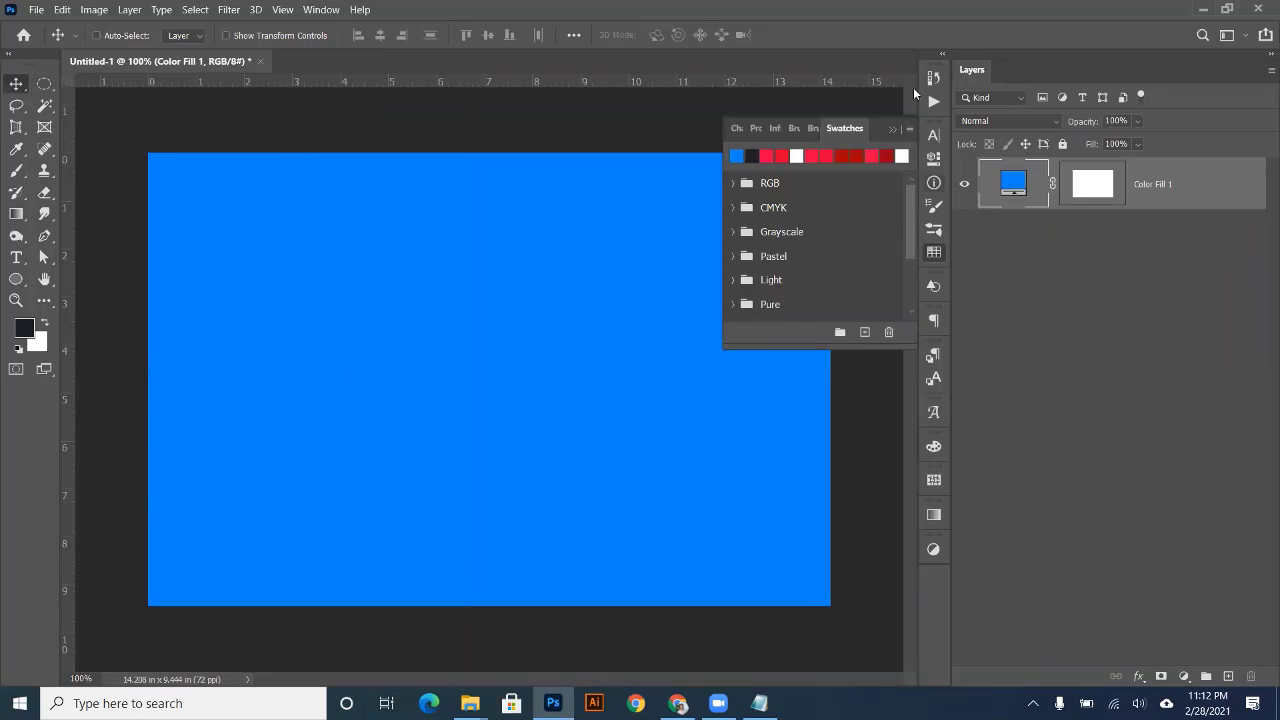
left_click(934, 254)
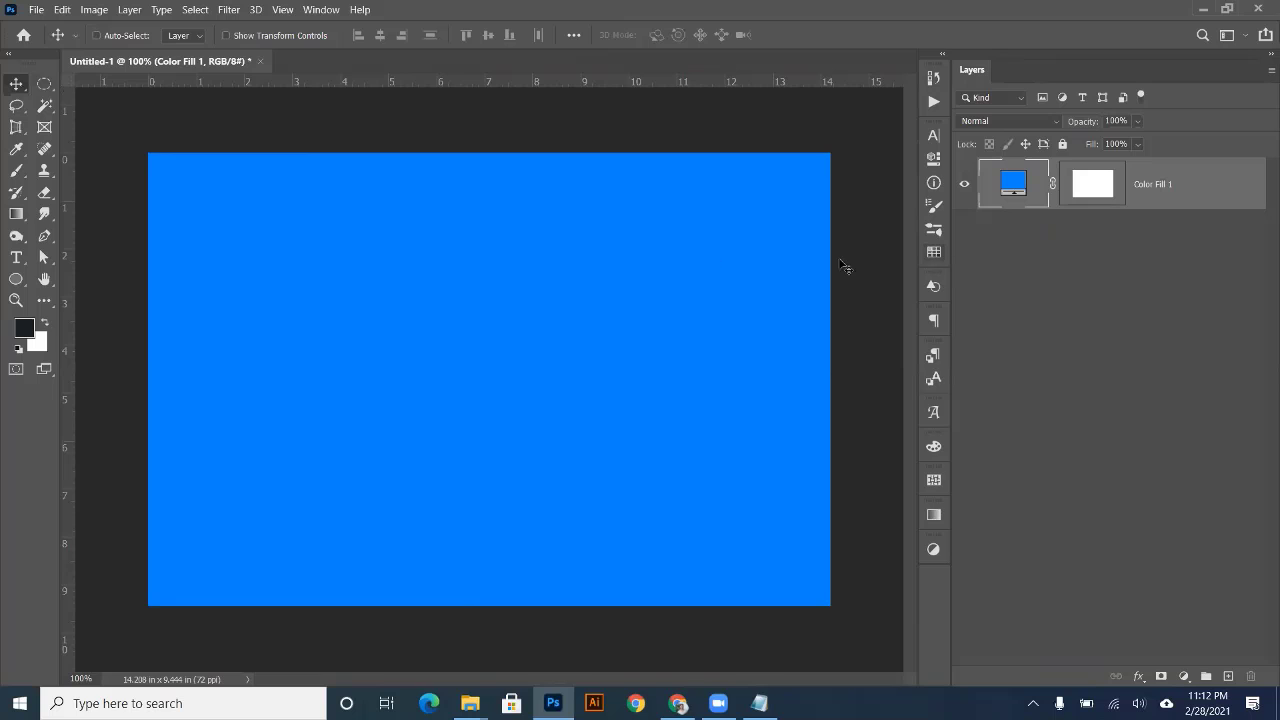
left_click(934, 255)
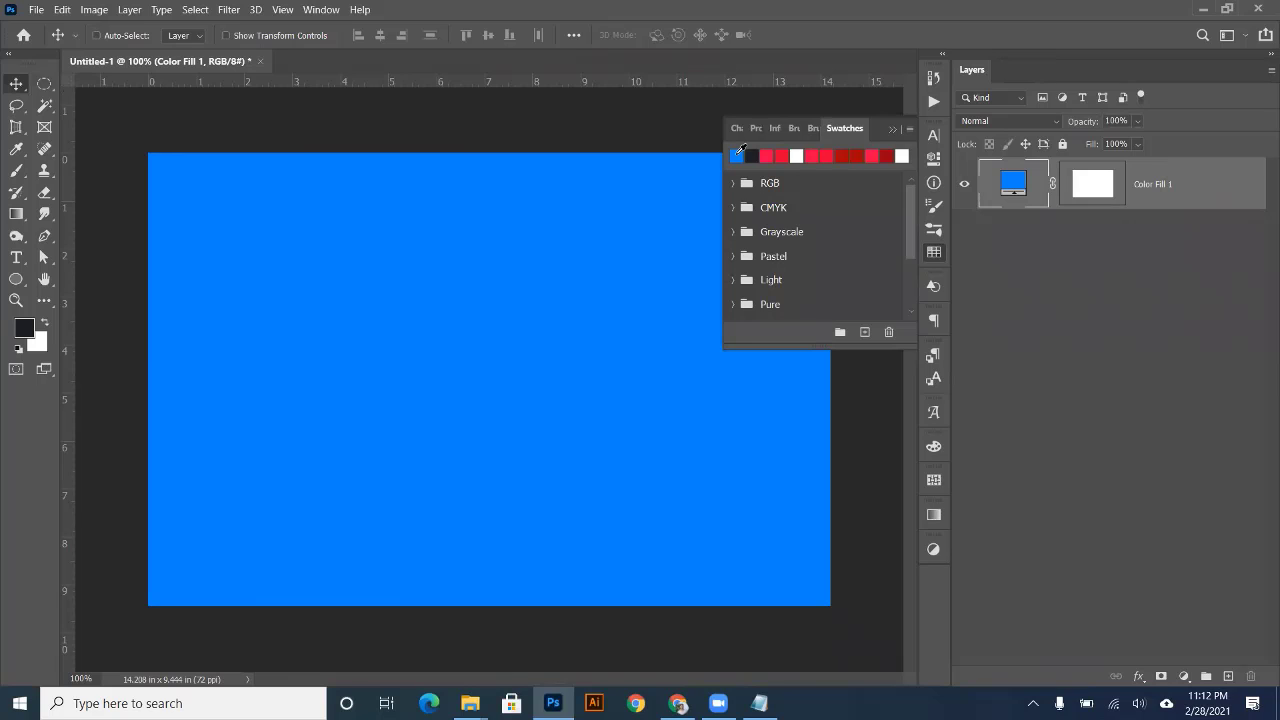
left_click_drag(932, 250, 927, 244)
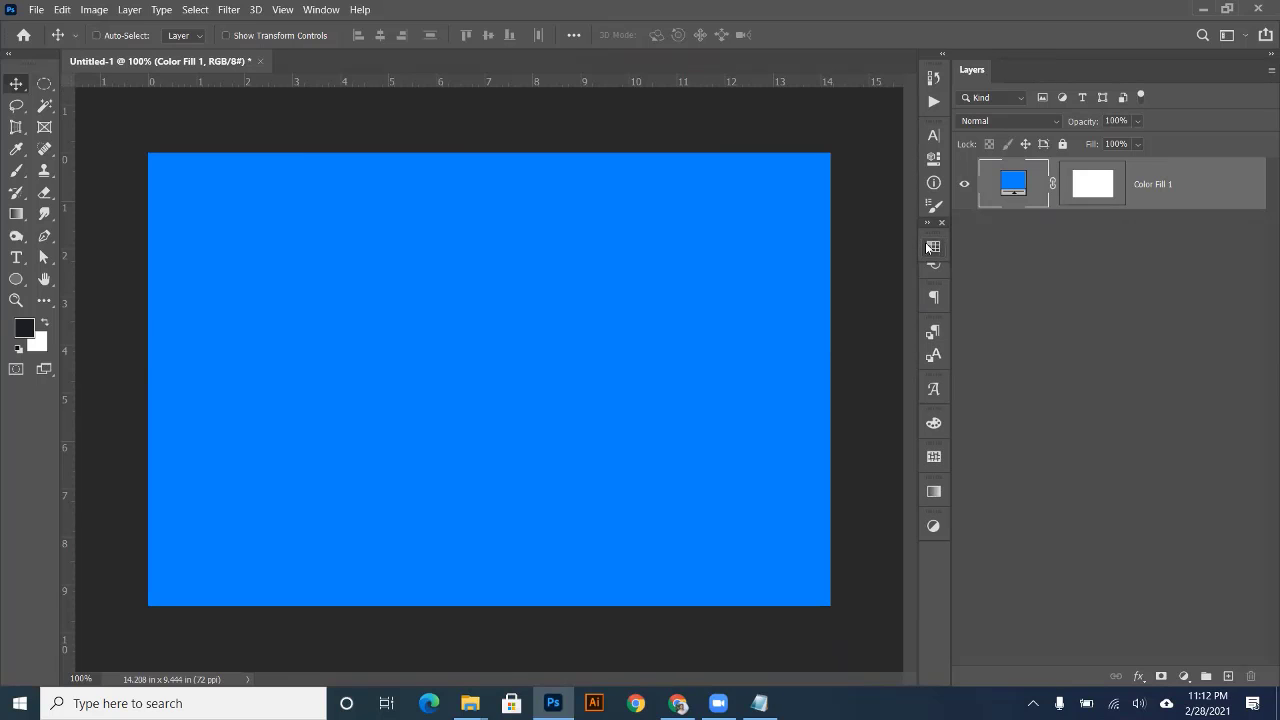
left_click(929, 246)
left_click_drag(934, 257, 932, 268)
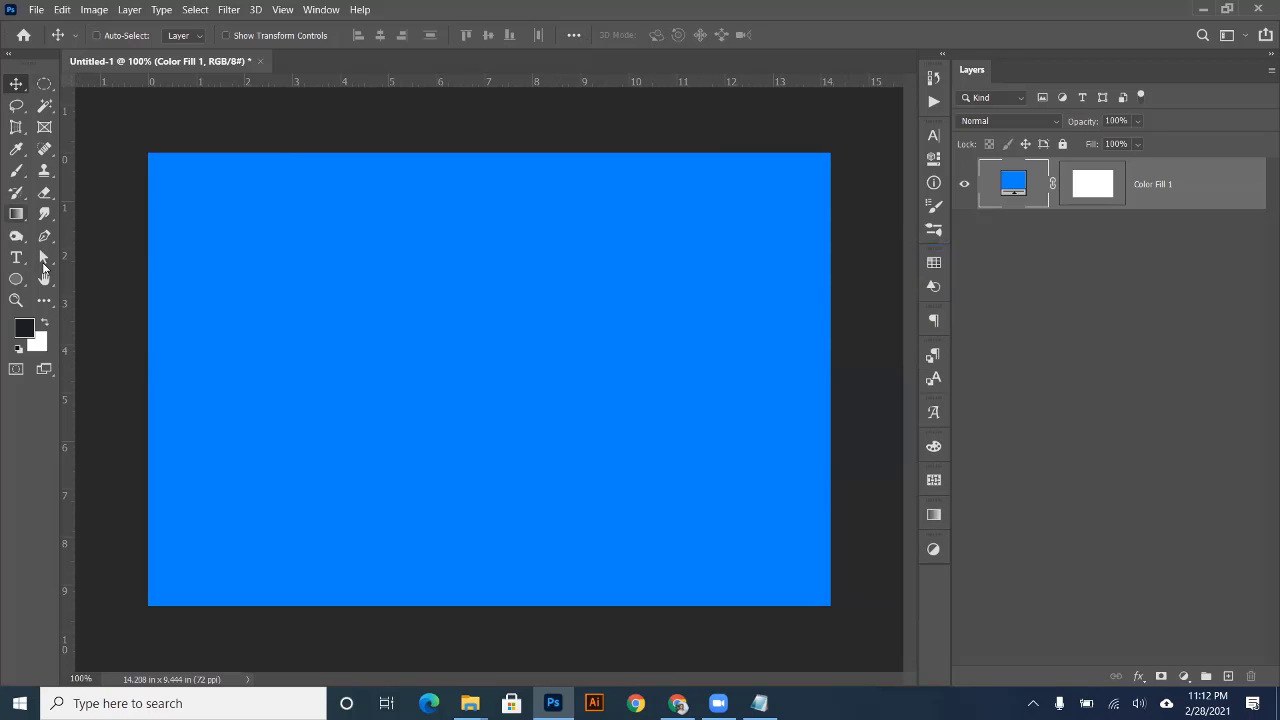
- Close the Shapes panel that shares the dock group with Swatches
left_click(933, 286)
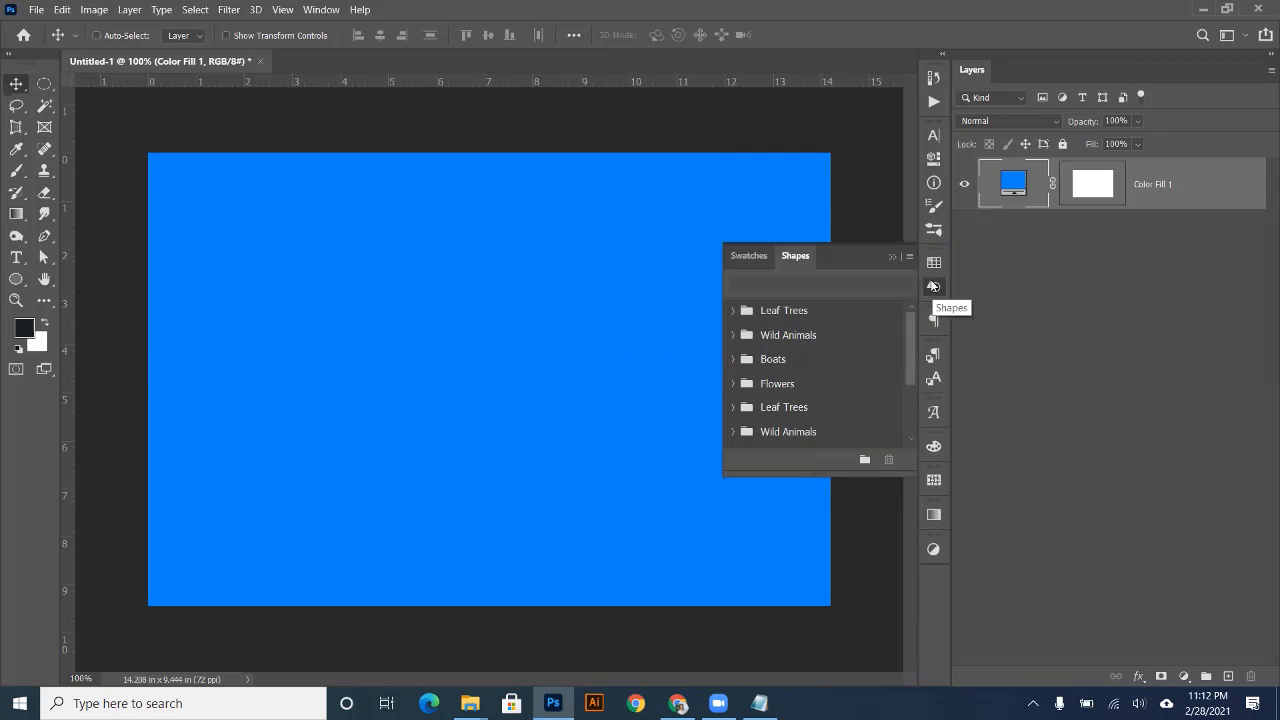
right_click(934, 287)
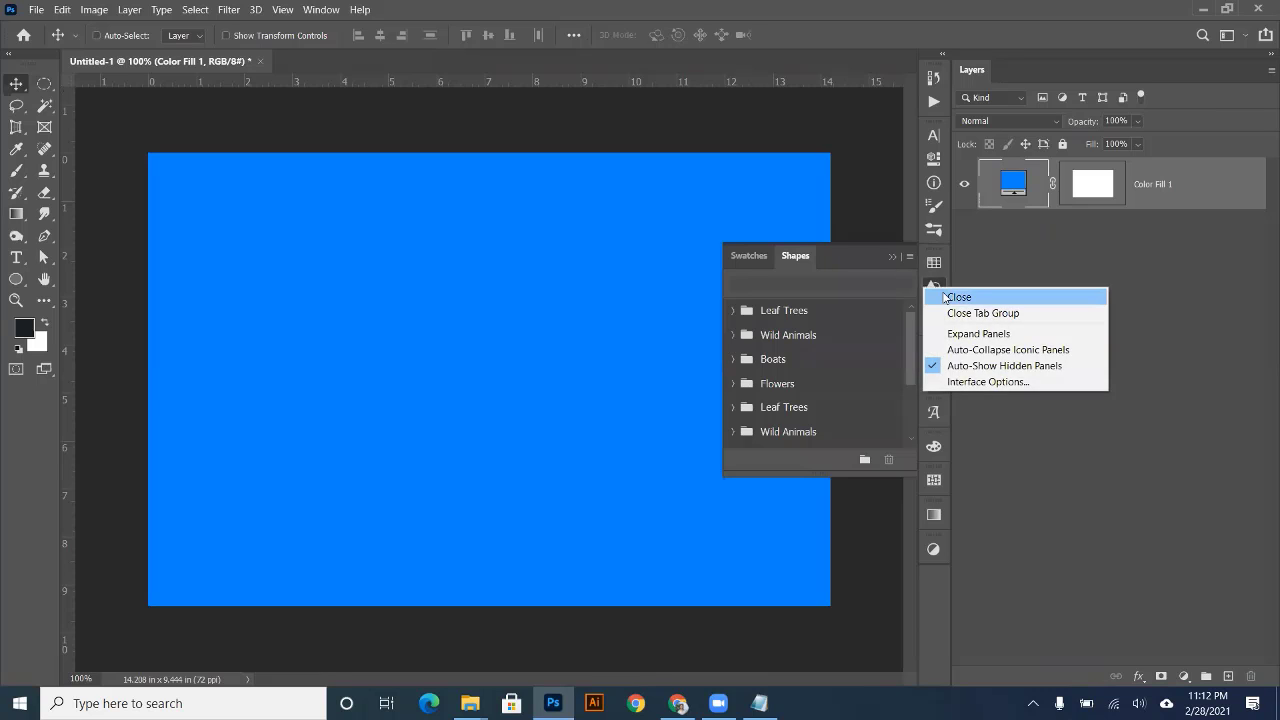
left_click(955, 297)
left_click(936, 262)
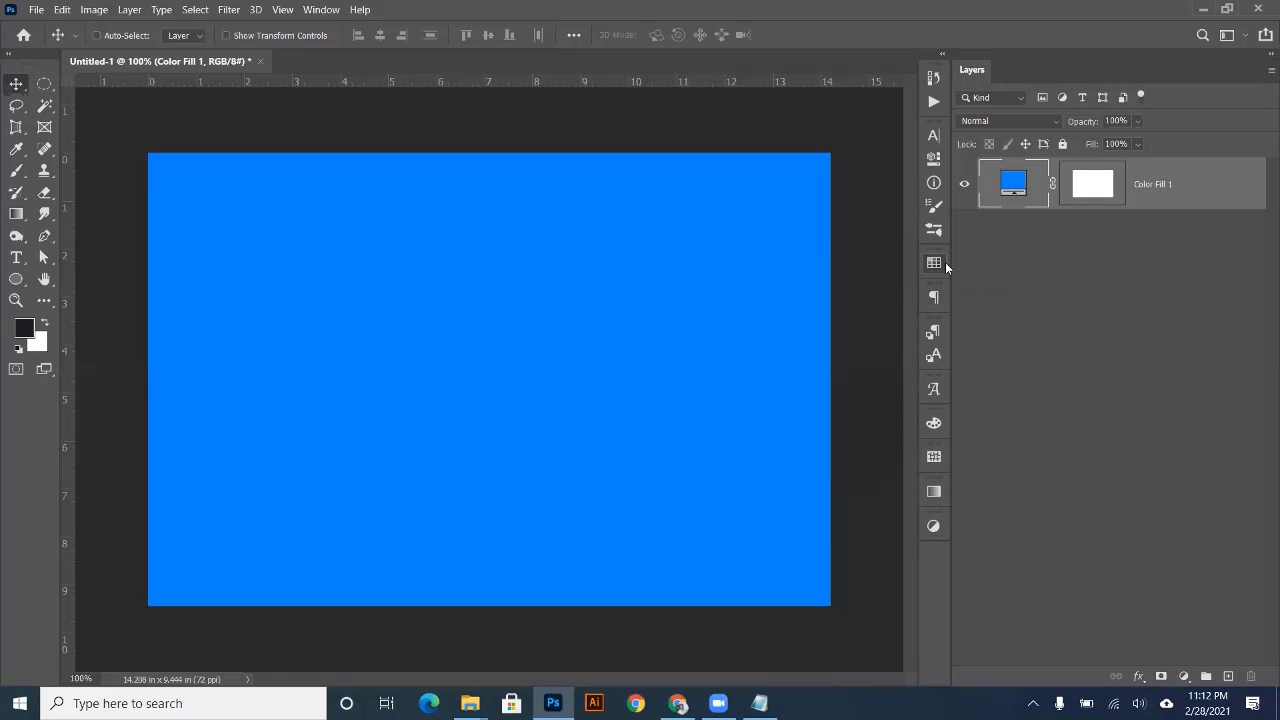
- Sample the blue fill with the Eyedropper tool and look through its Sample Size options
left_click(23, 151)
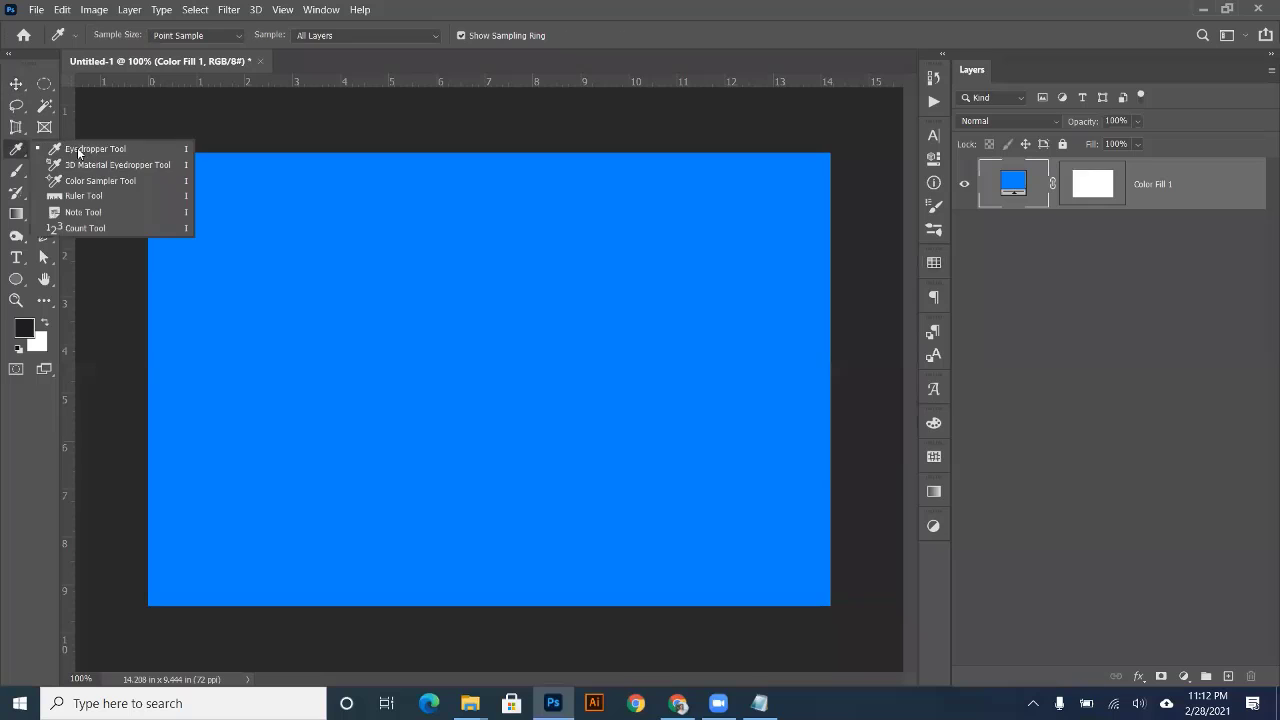
left_click(90, 152)
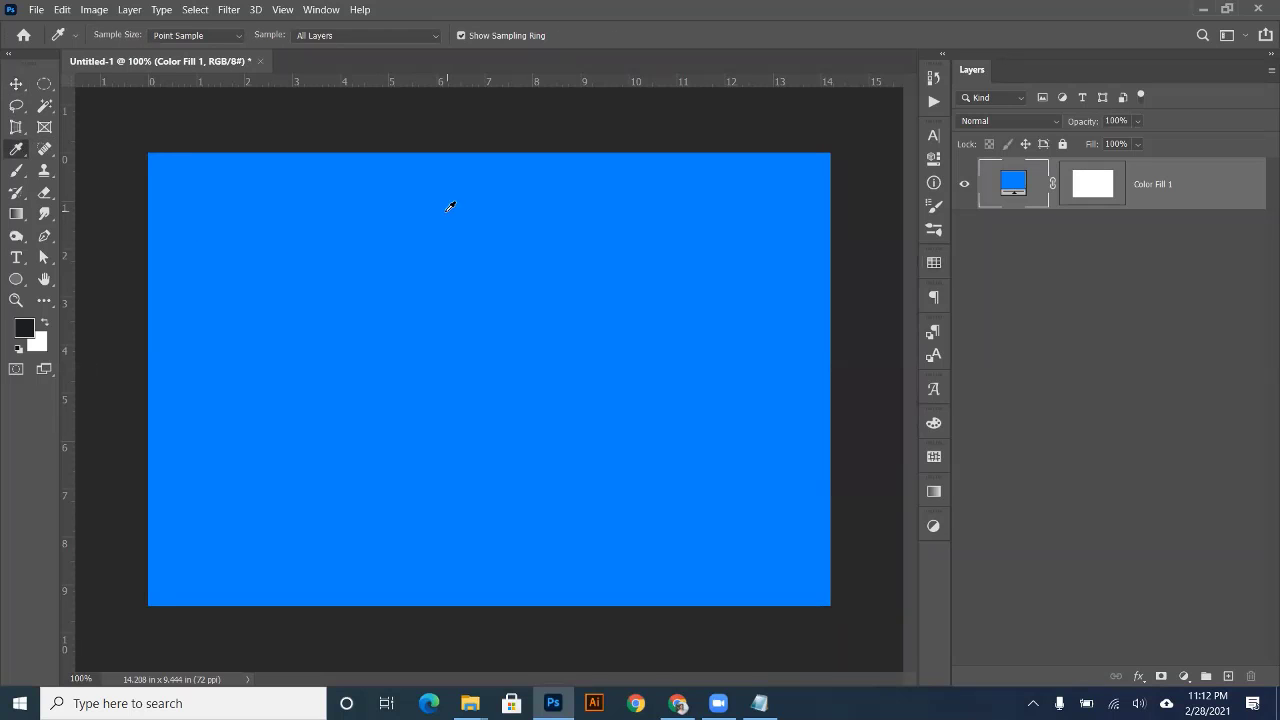
left_click(317, 196)
left_click(207, 35)
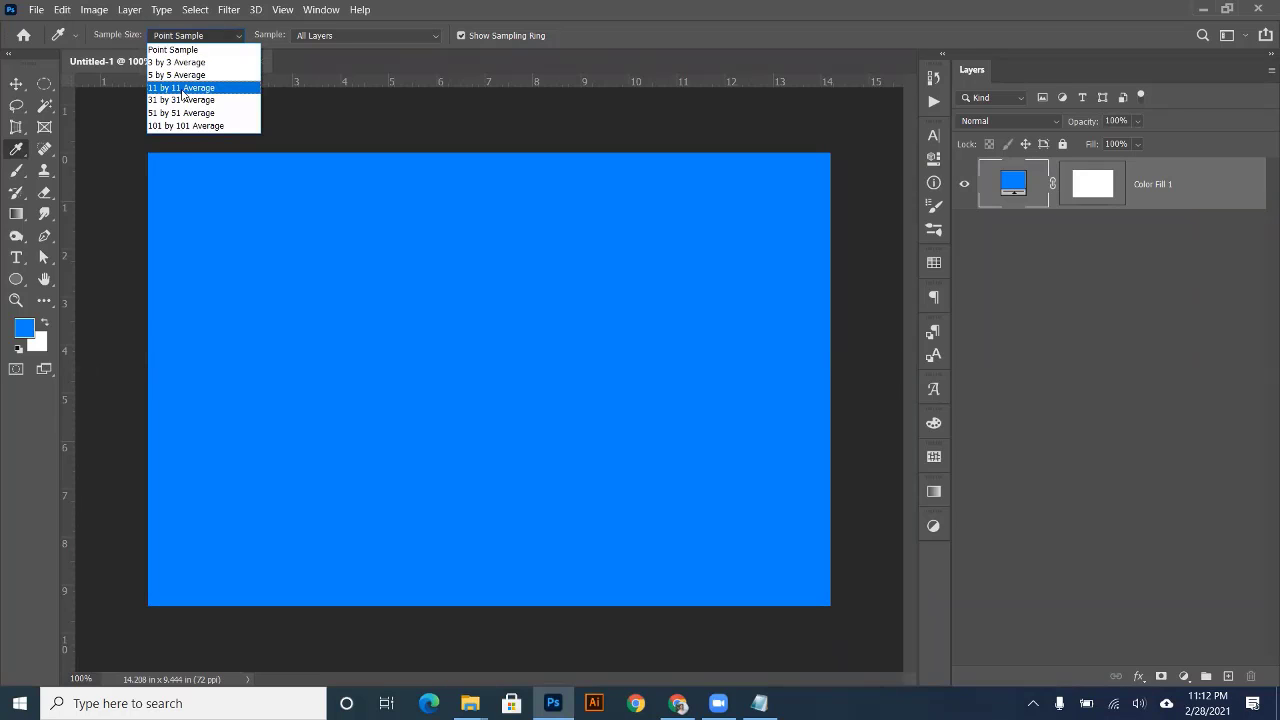
left_click(392, 15)
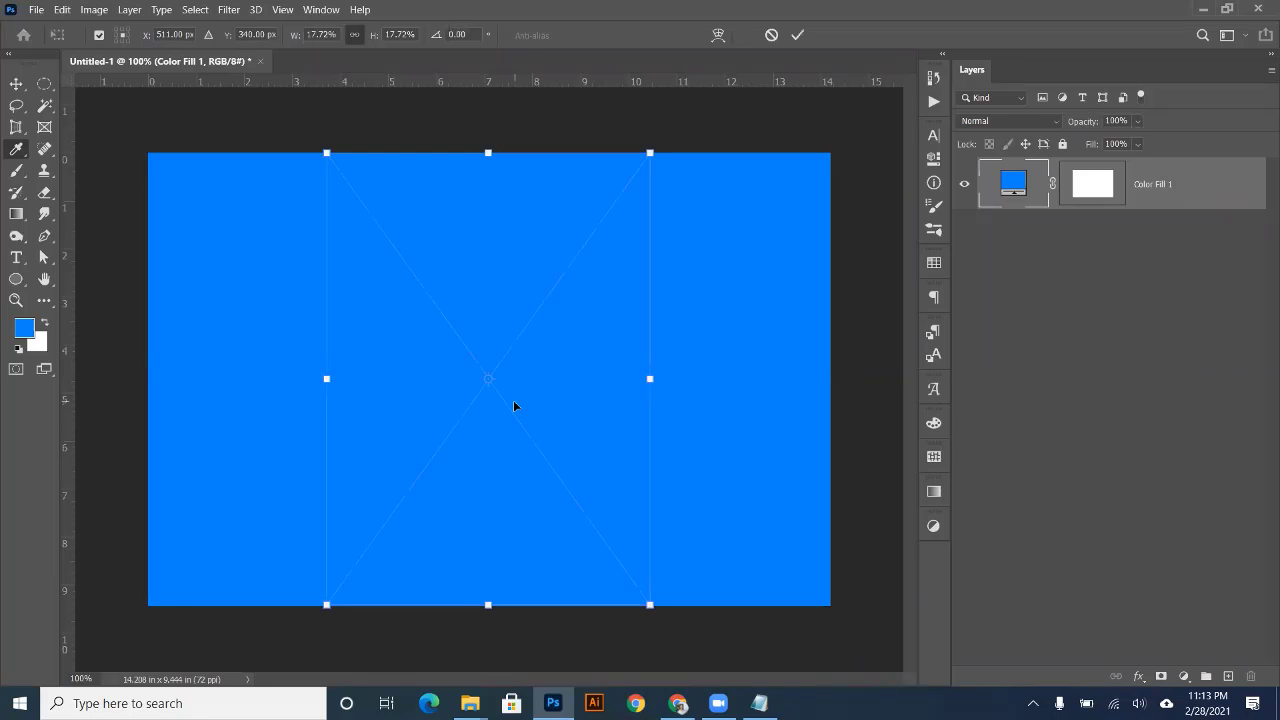
- Set the Eyedropper's sample size to 3 by 3 Average and sample the placed photo's pale background and red lipstick tip
left_click(16, 149)
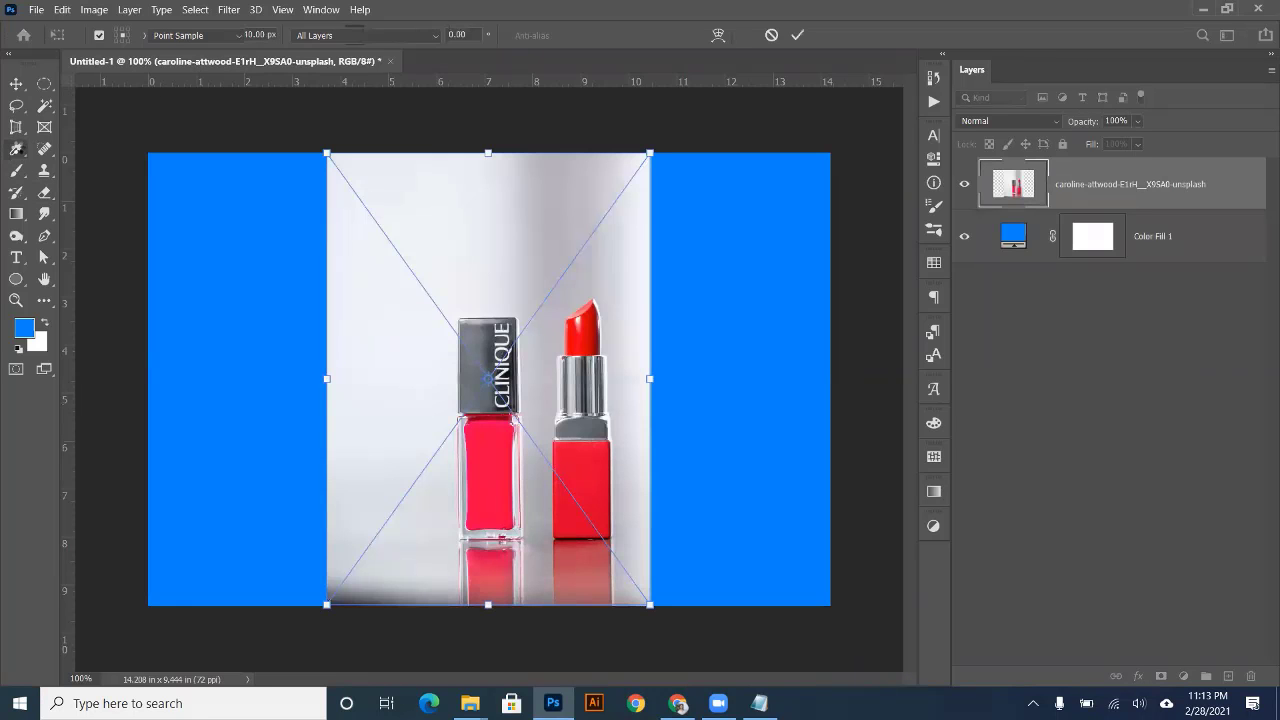
left_click(231, 36)
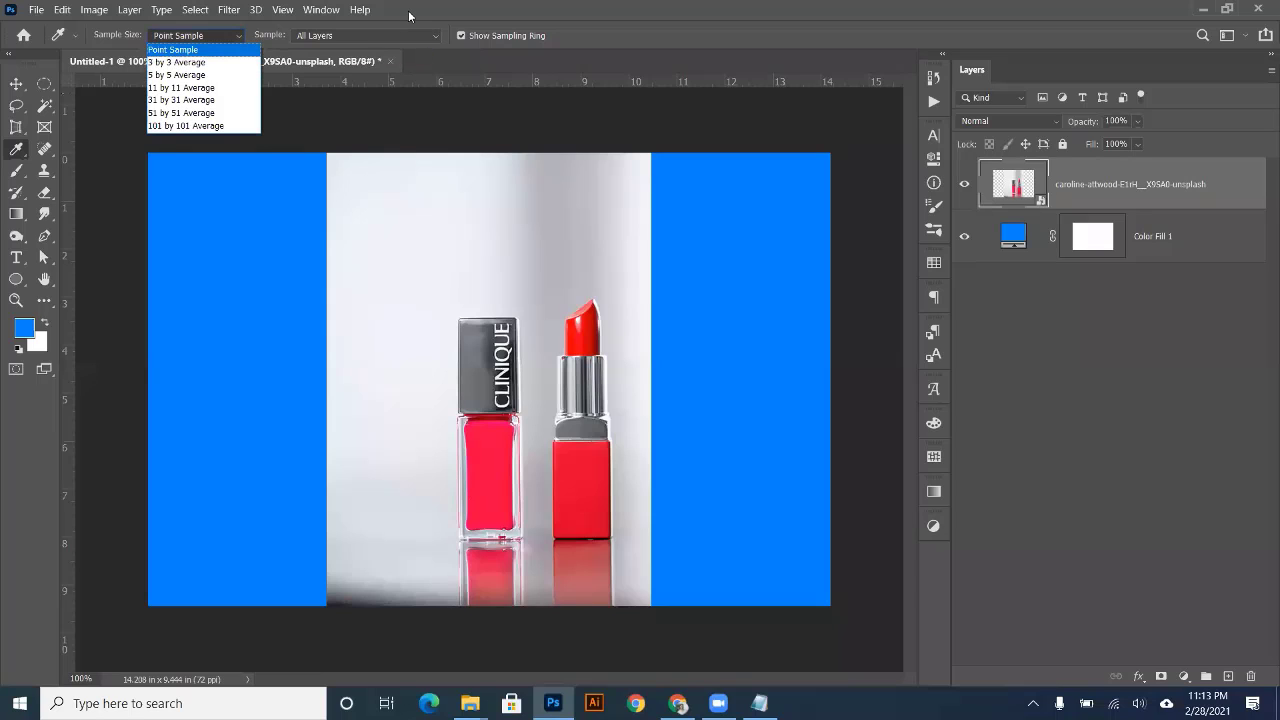
left_click(226, 63)
left_click(459, 225)
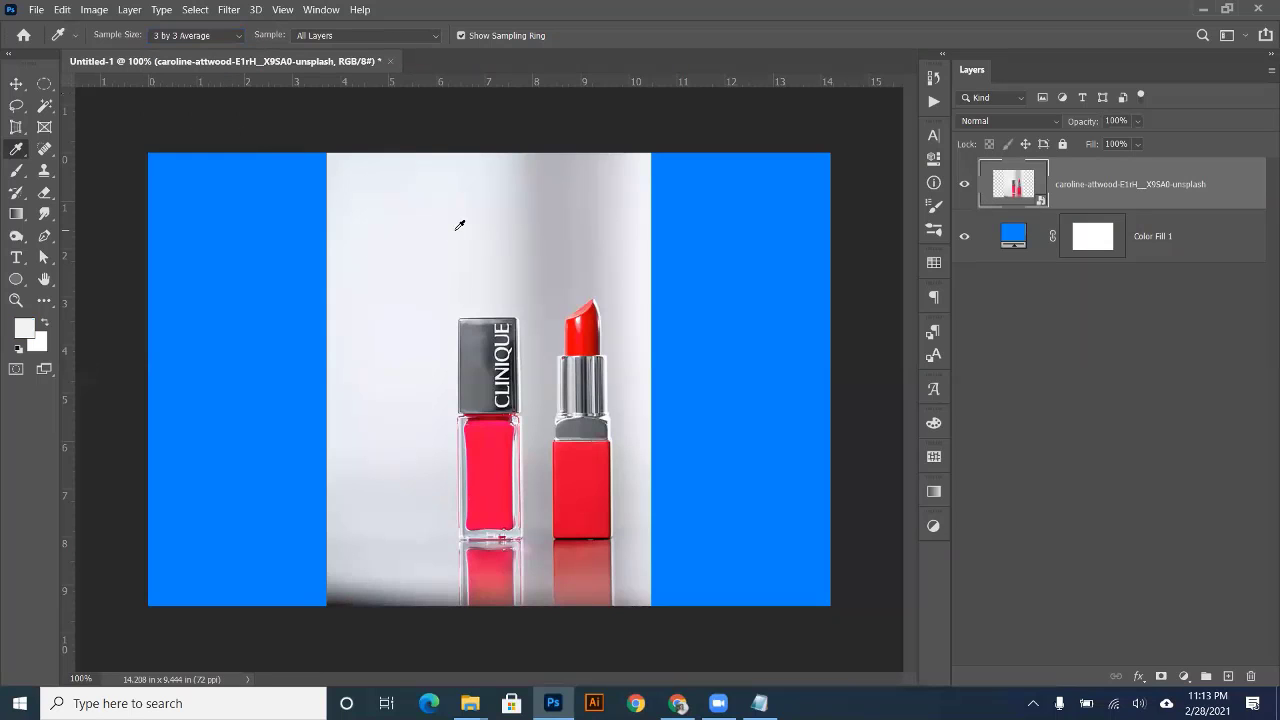
left_click(584, 341)
scroll(600, 325, "up", 15)
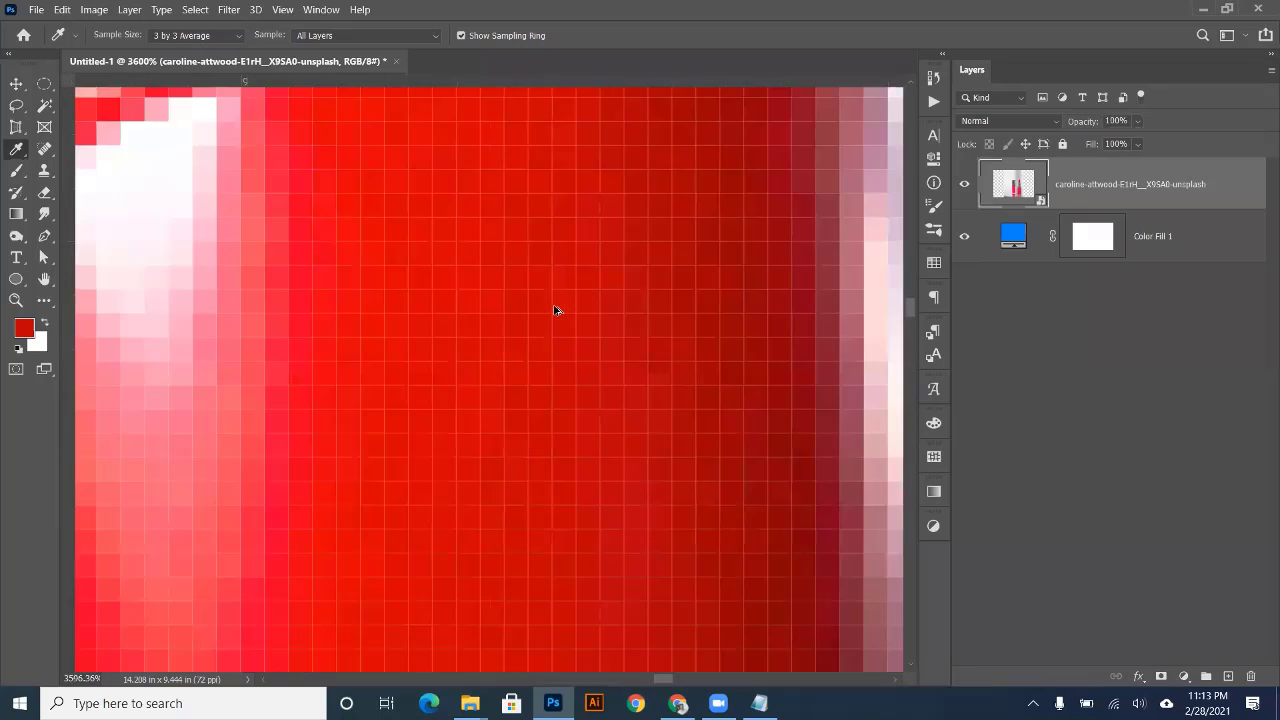
scroll(556, 310, "up", 5)
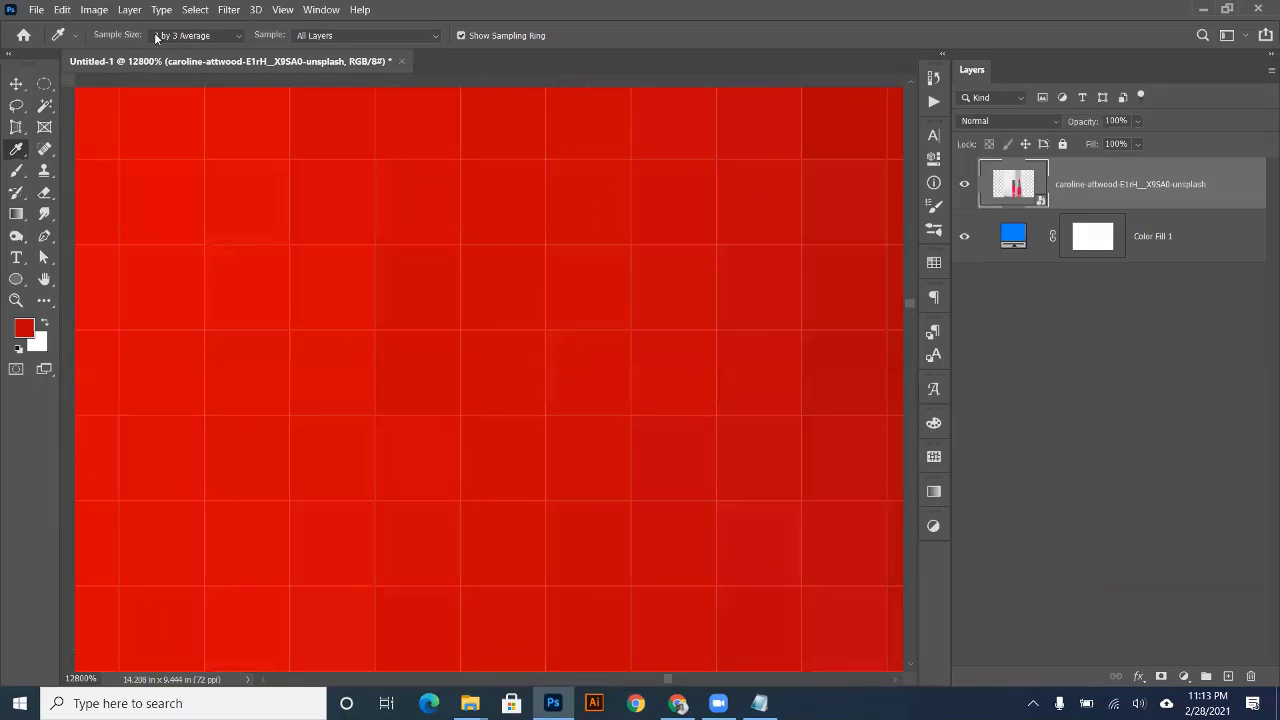
left_click(45, 87)
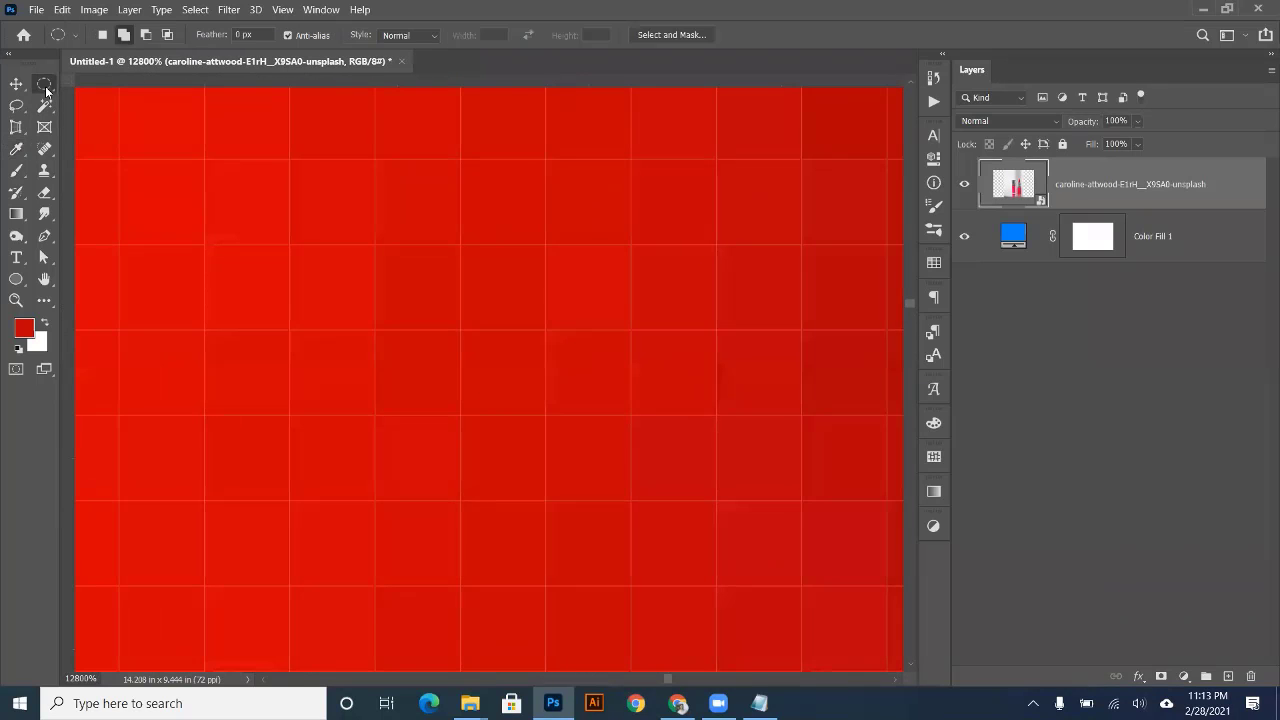
left_click_drag(356, 164, 378, 167)
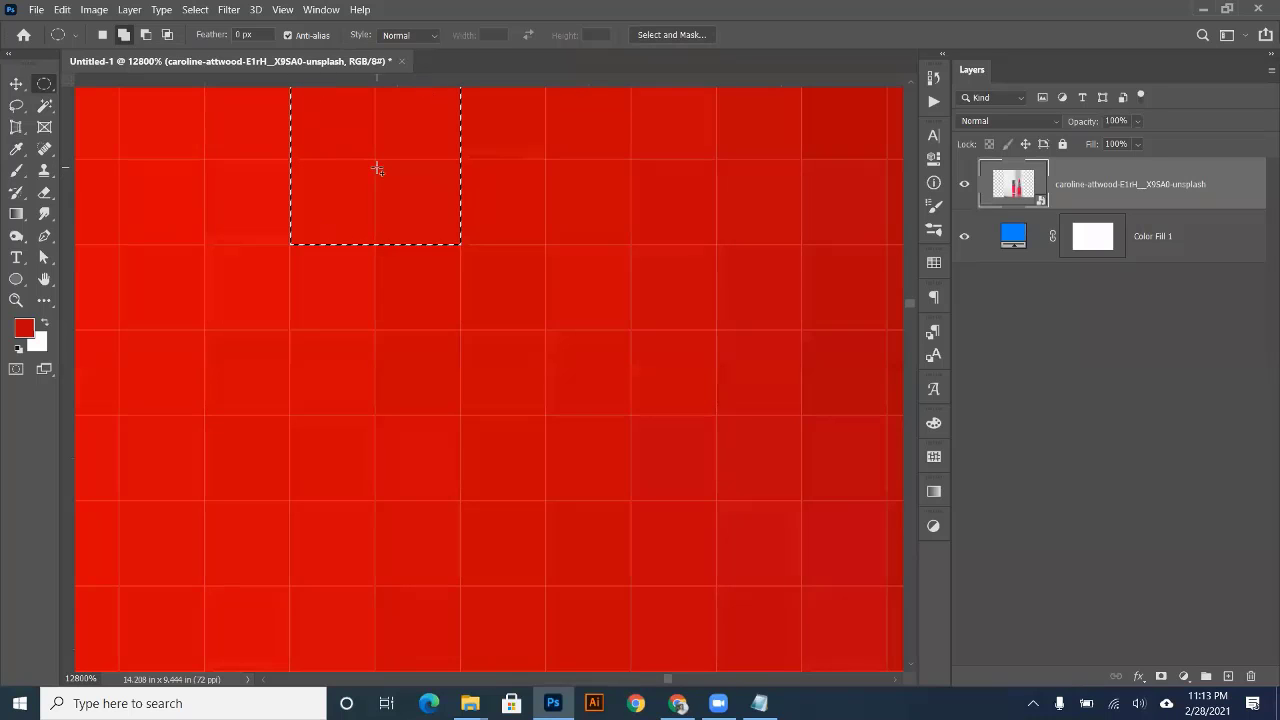
key("ctrl+d")
- Select a 3 by 3 pixel block of the lipstick red with the Rectangular Marquee and sample its centre with the Eyedropper
right_click(45, 87)
left_click(130, 84)
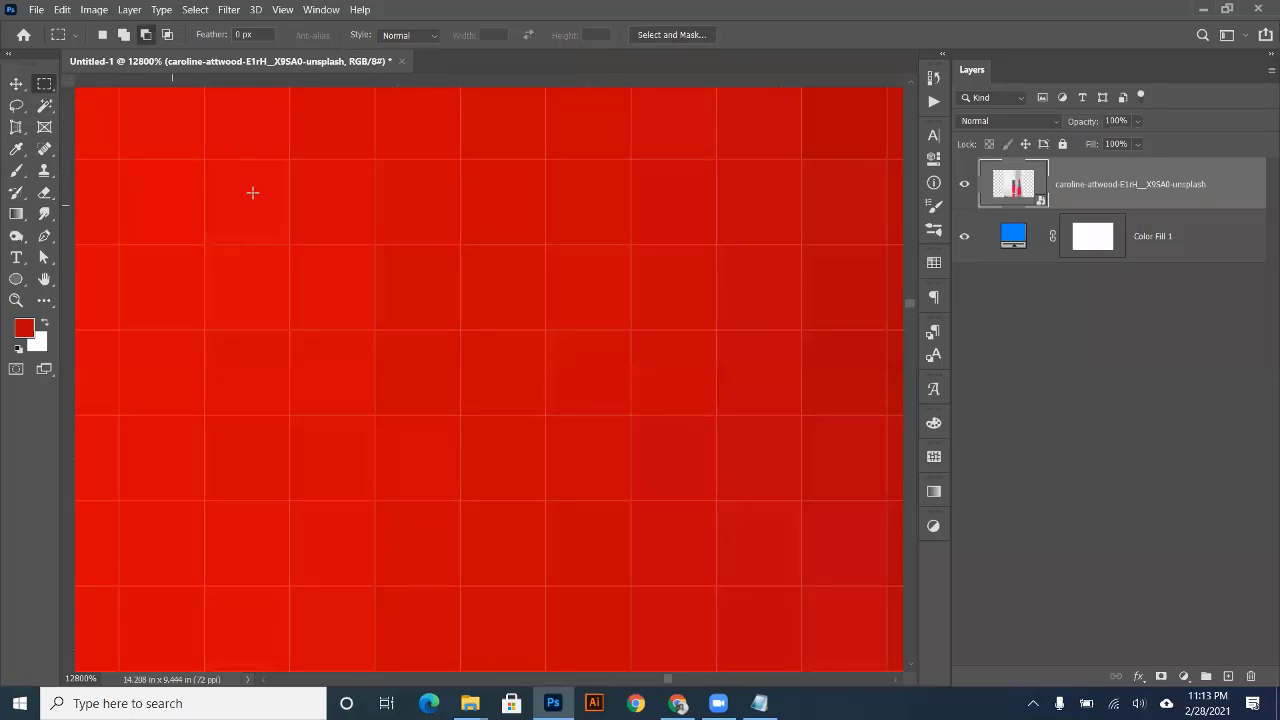
left_click_drag(287, 158, 508, 363)
key("ctrl+d")
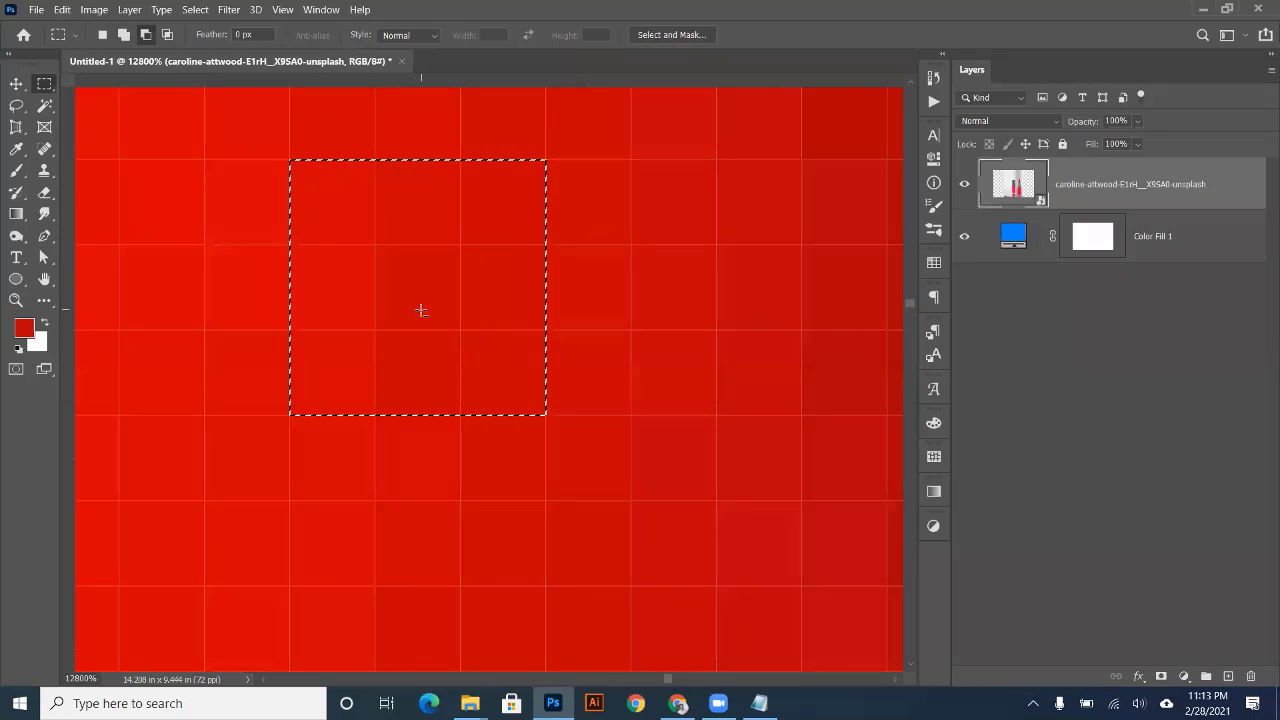
left_click(16, 149)
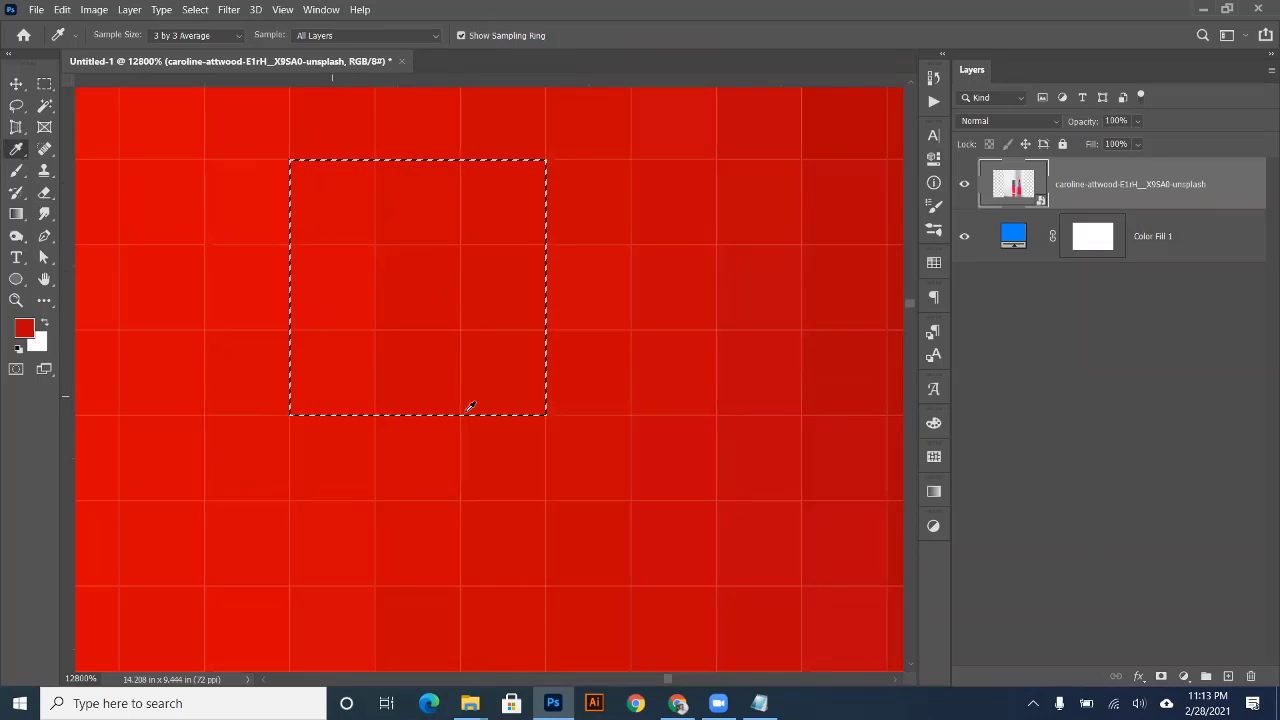
left_click(440, 277)
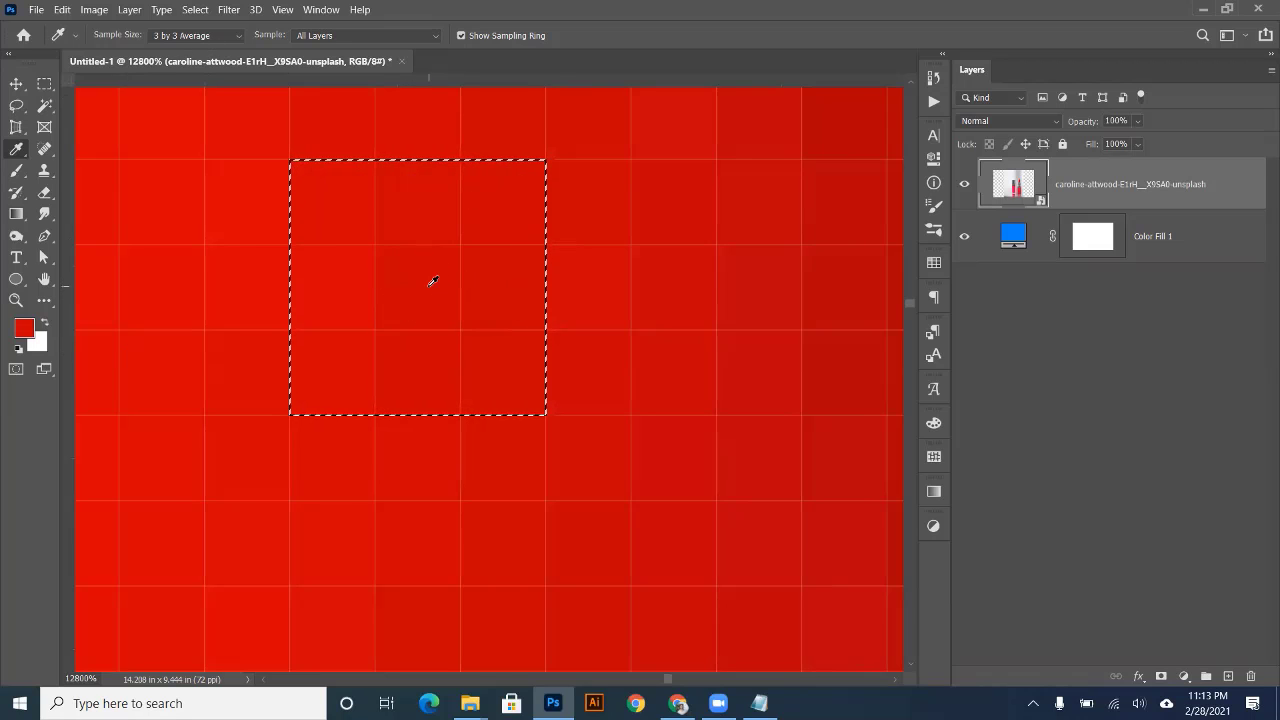
left_click(222, 35)
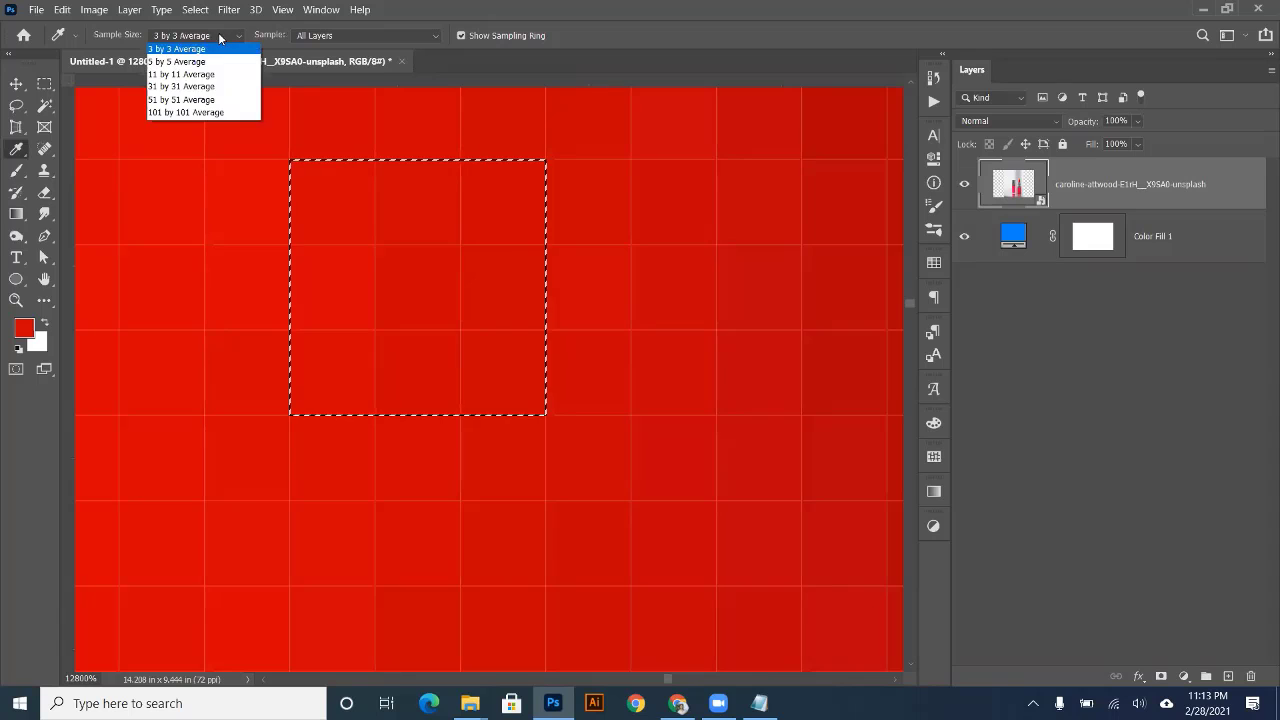
left_click(388, 202)
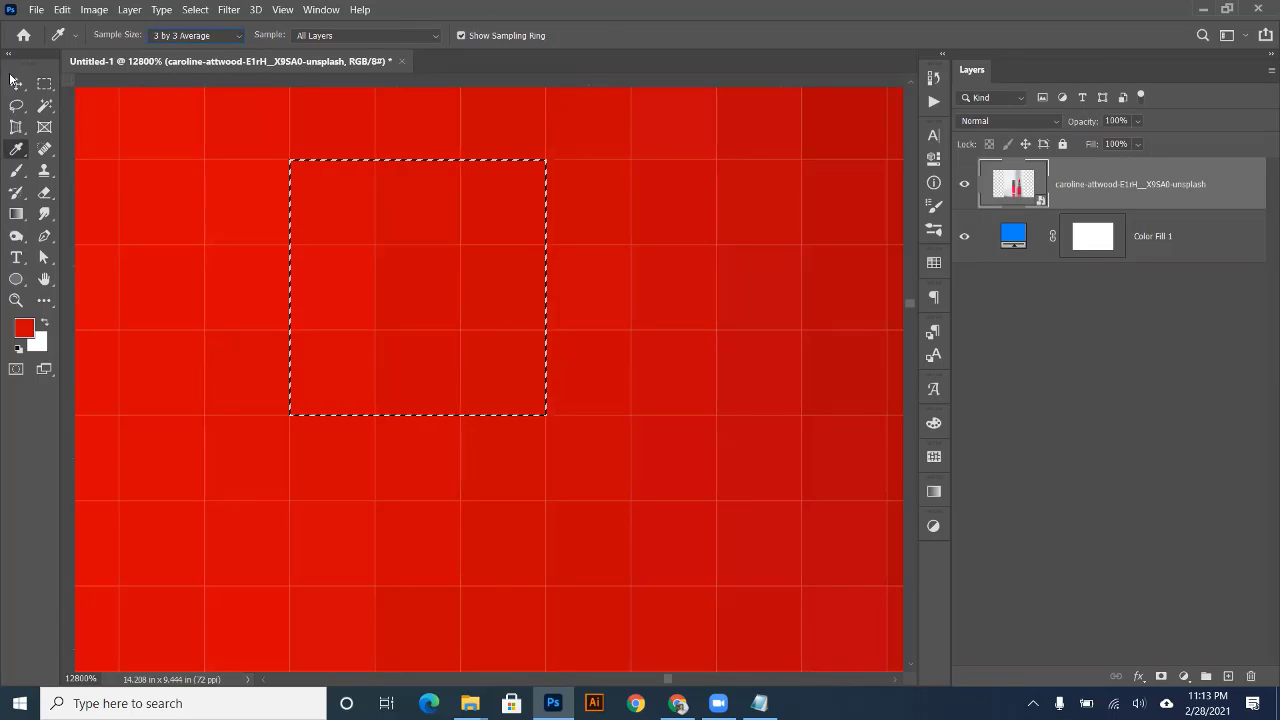
- Extend the marquee selection to a 5 by 5 pixel block and deselect it
left_click(44, 84)
left_click_drag(548, 332, 190, 63)
left_click(124, 36)
left_click_drag(354, 223, 688, 590)
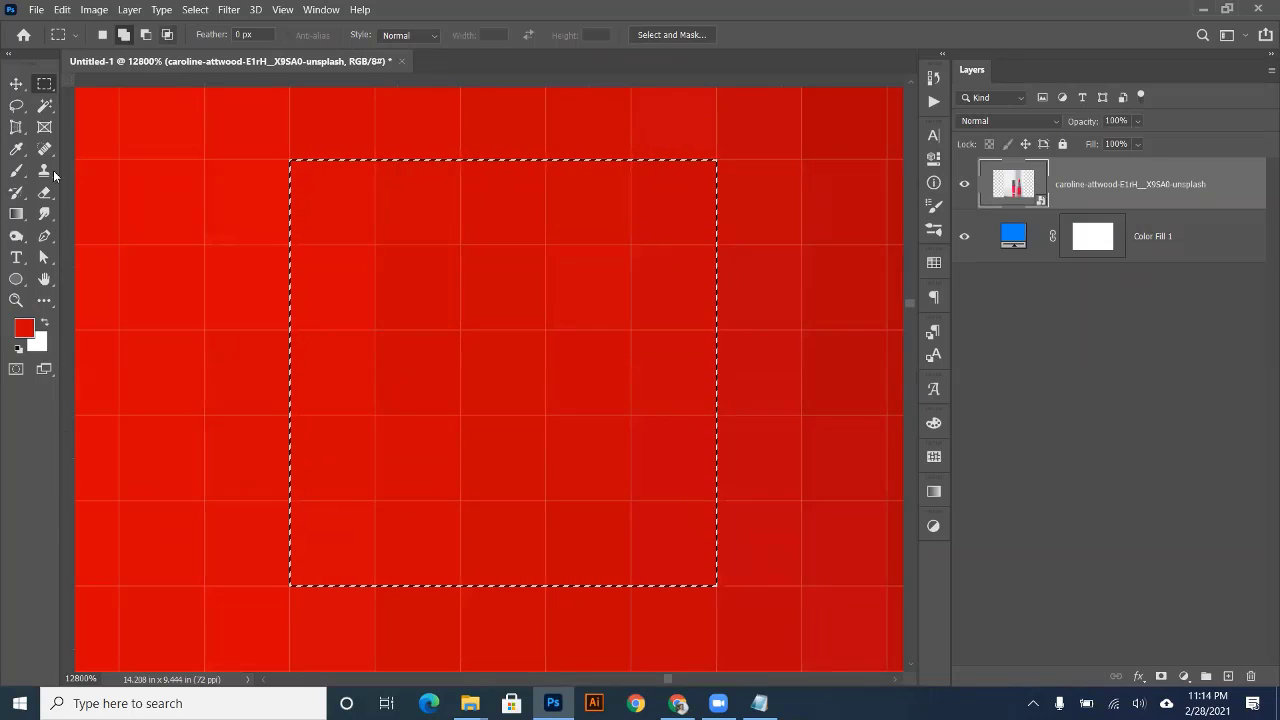
key("ctrl+d")
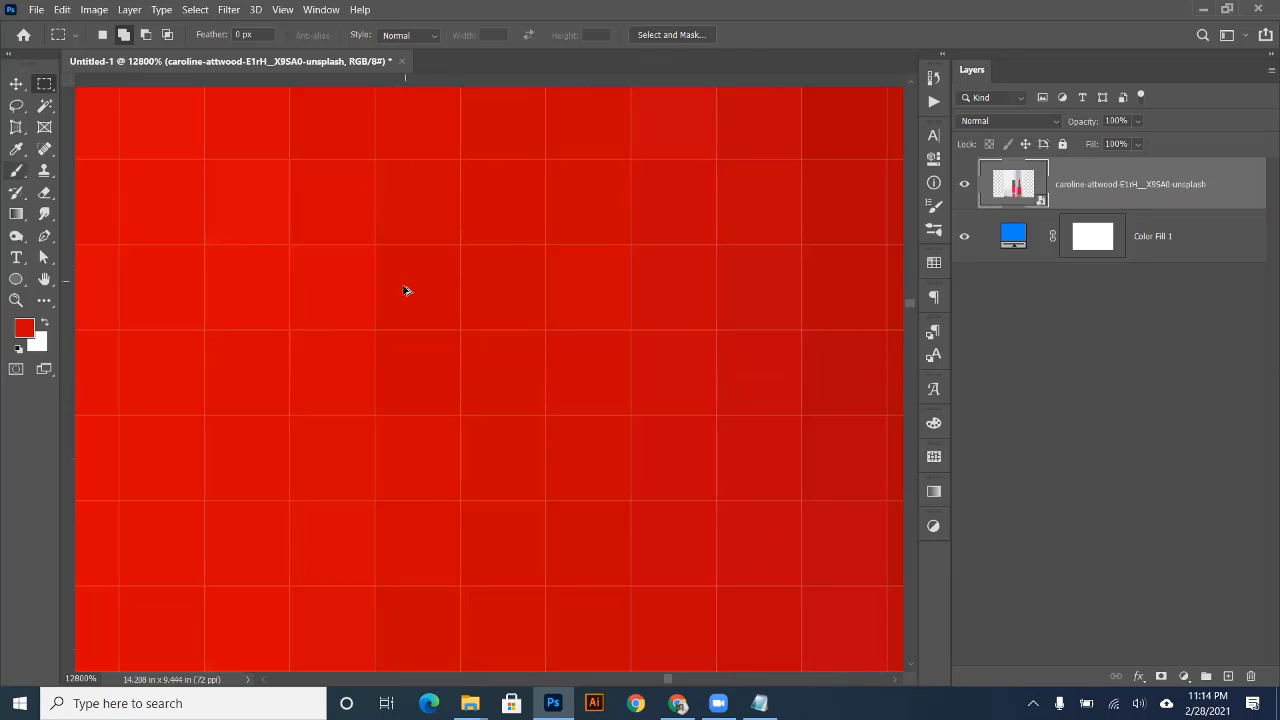
- Place a color sampler point near the slanted tip of the red lipstick with the Color Sampler tool
scroll(405, 290, "down", 15)
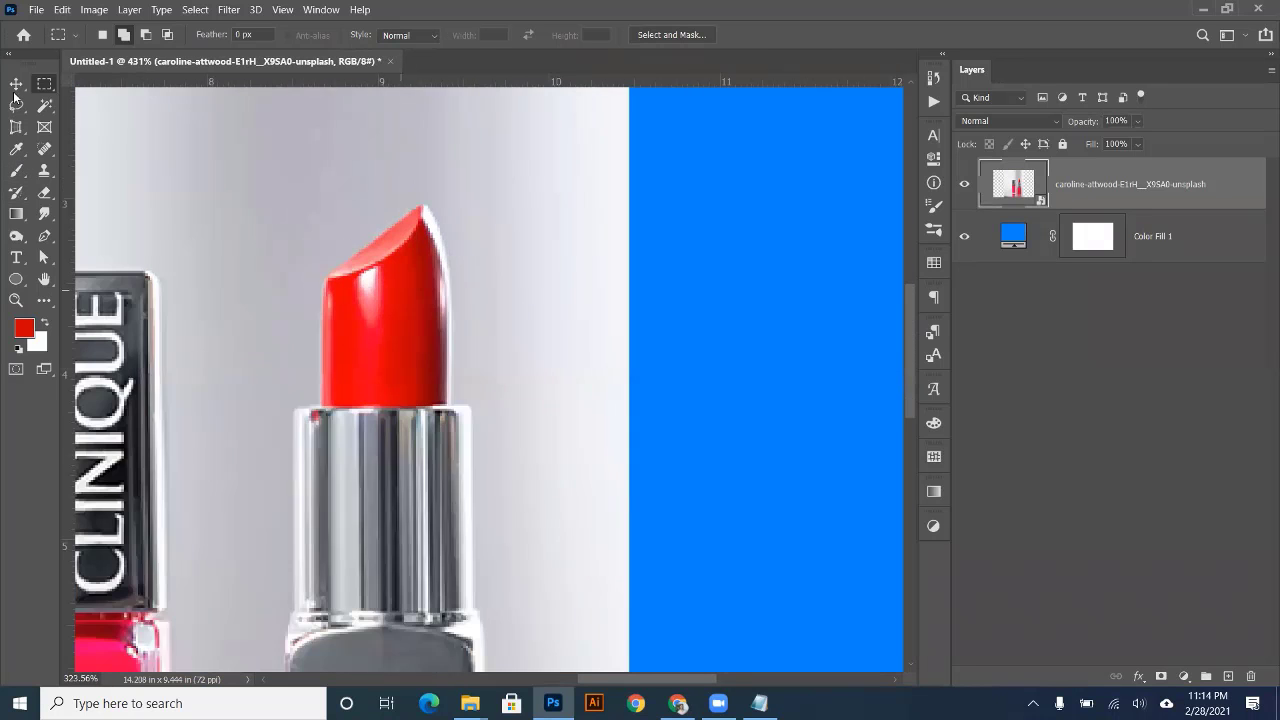
left_click(18, 149)
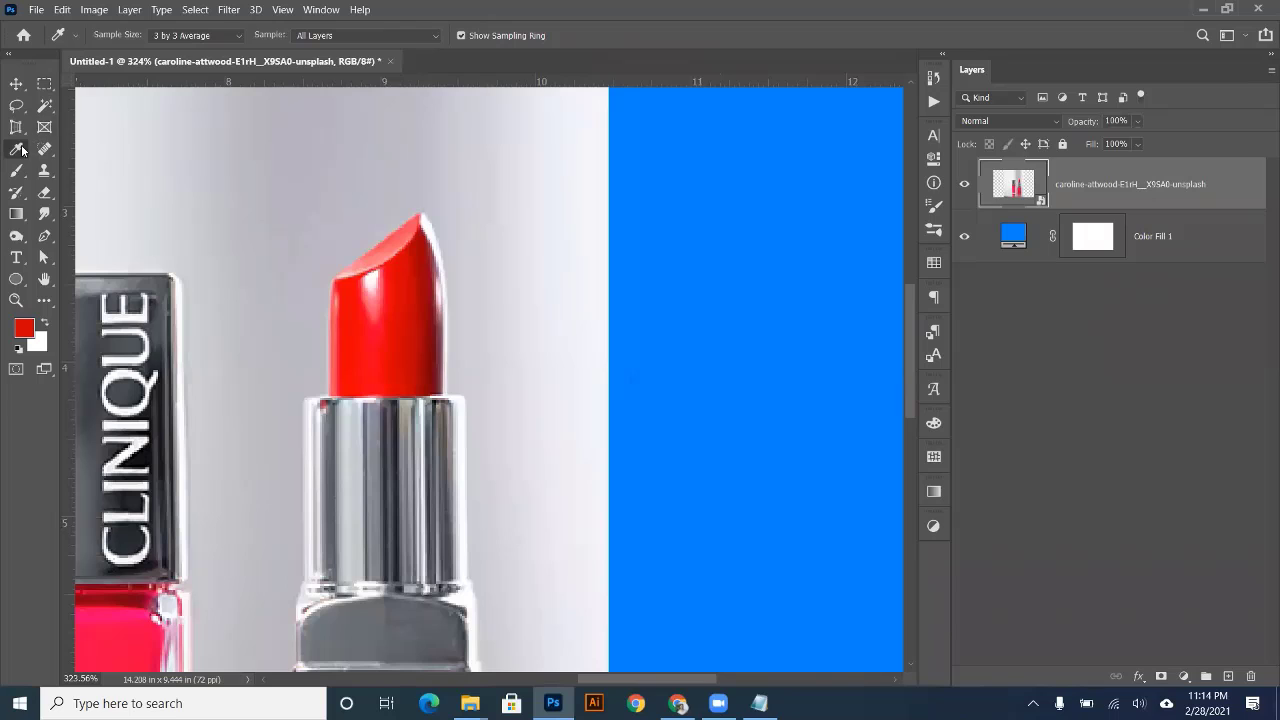
right_click(22, 150)
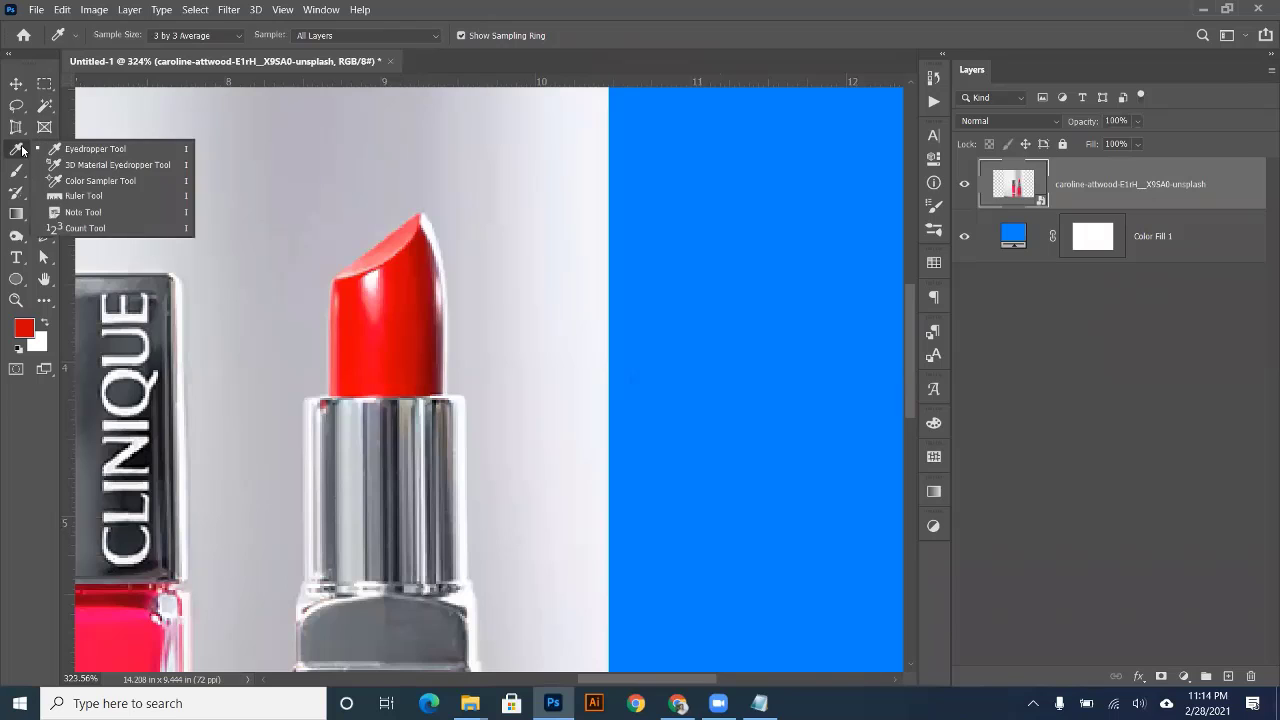
left_click(101, 180)
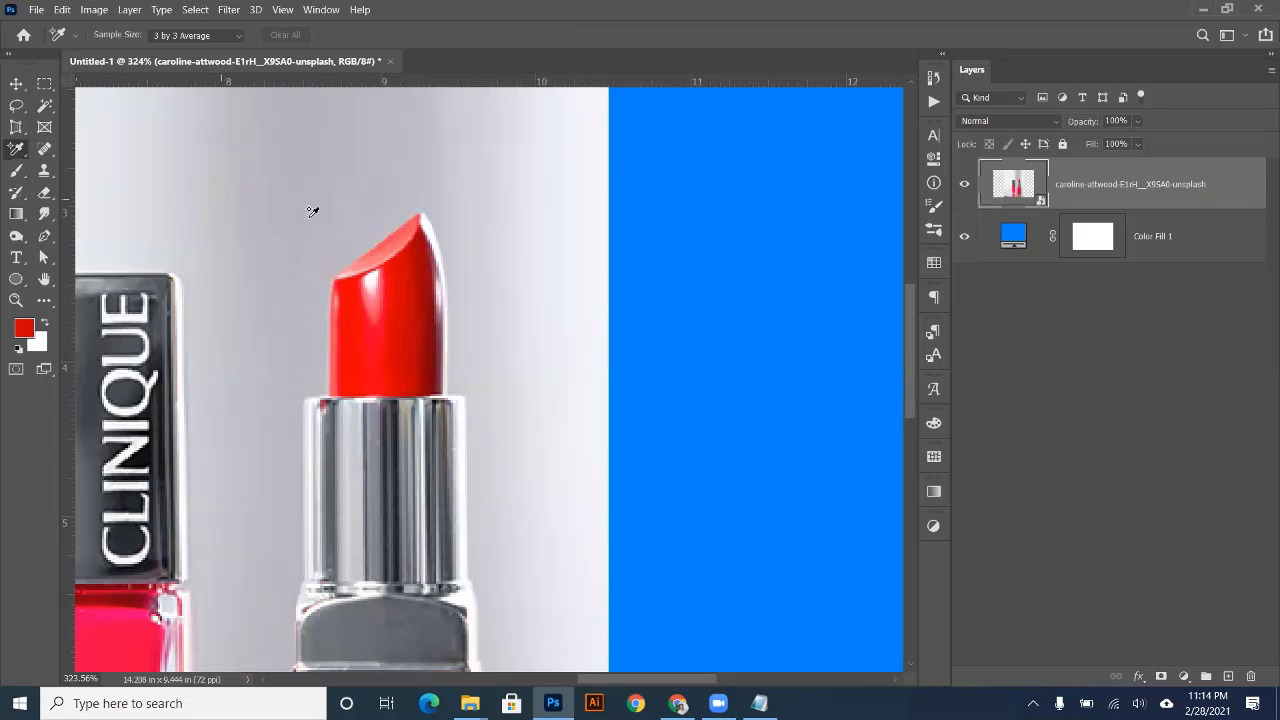
scroll(571, 284, "left", 5)
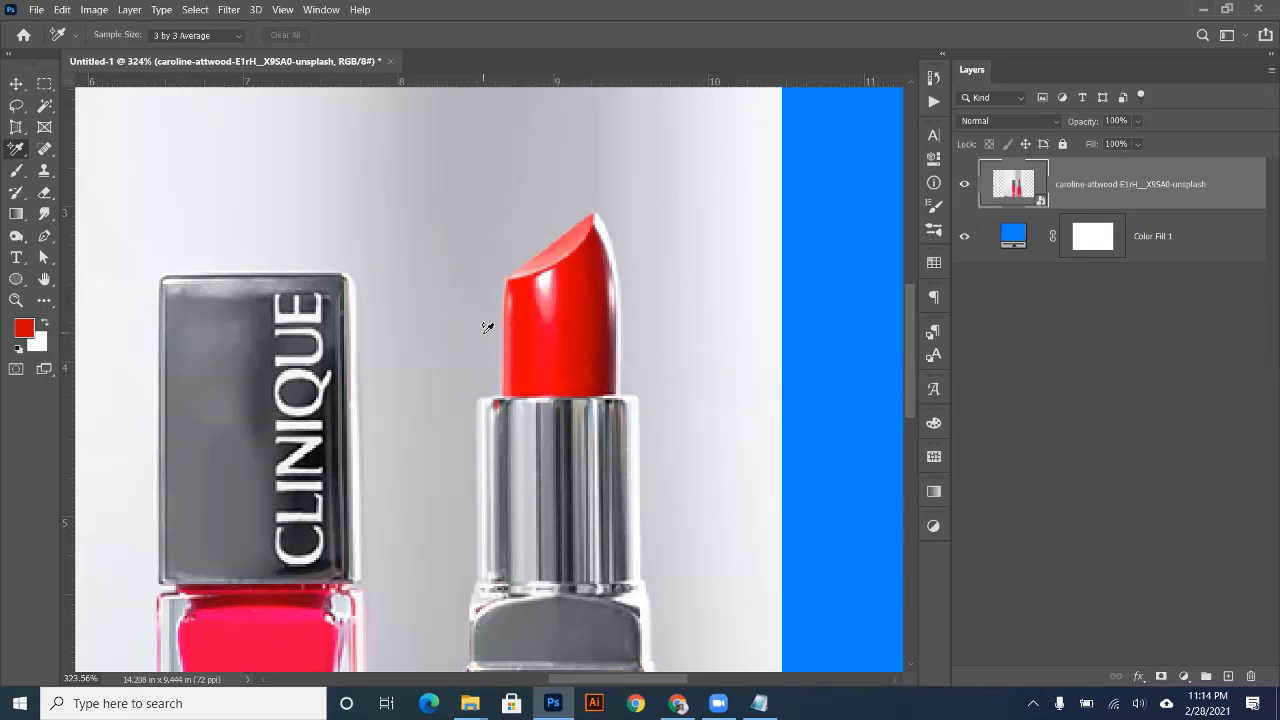
left_click(596, 259)
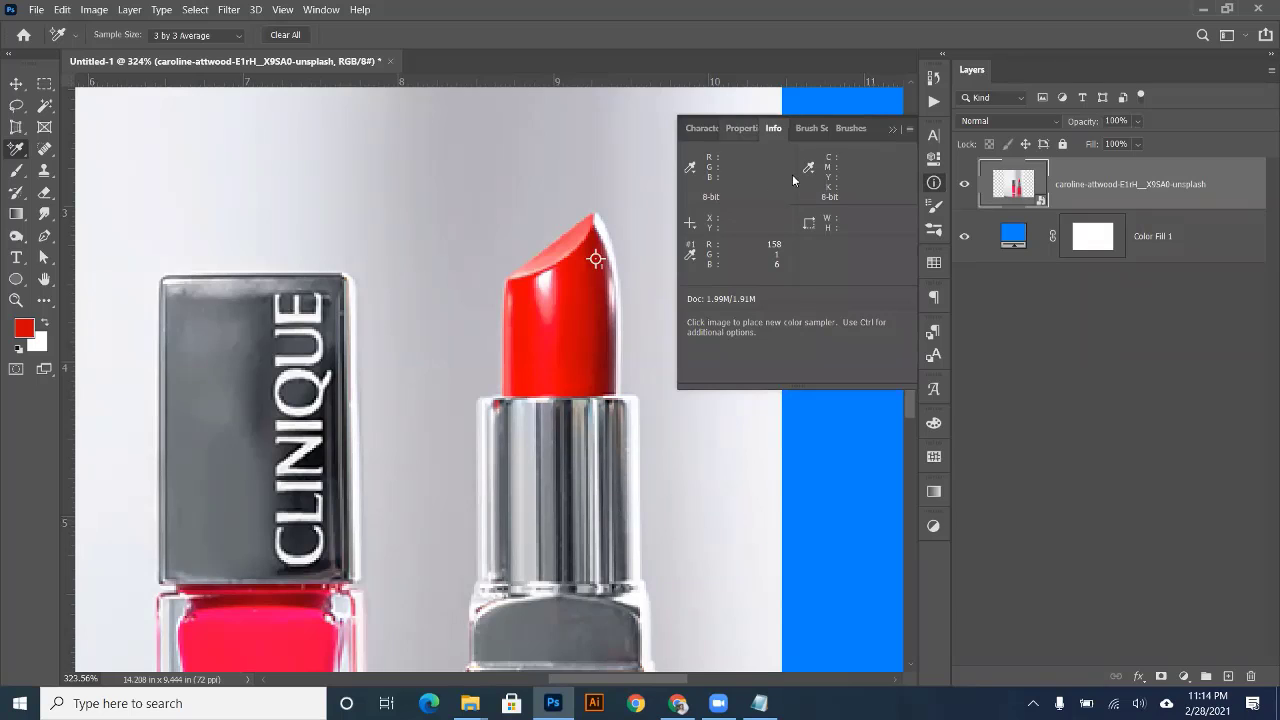
- Find the Info panel in the list of panels, collapse it and place a second color sampler on the lipstick's lower part
left_click(321, 11)
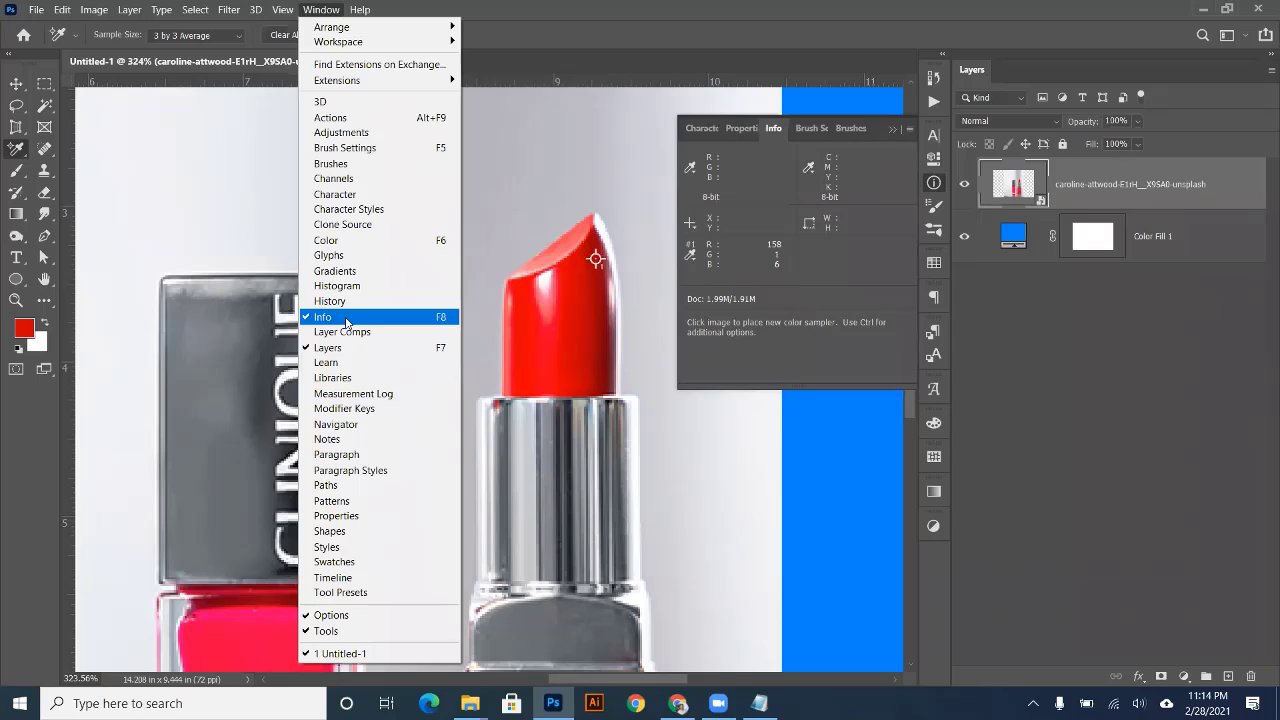
left_click(932, 185)
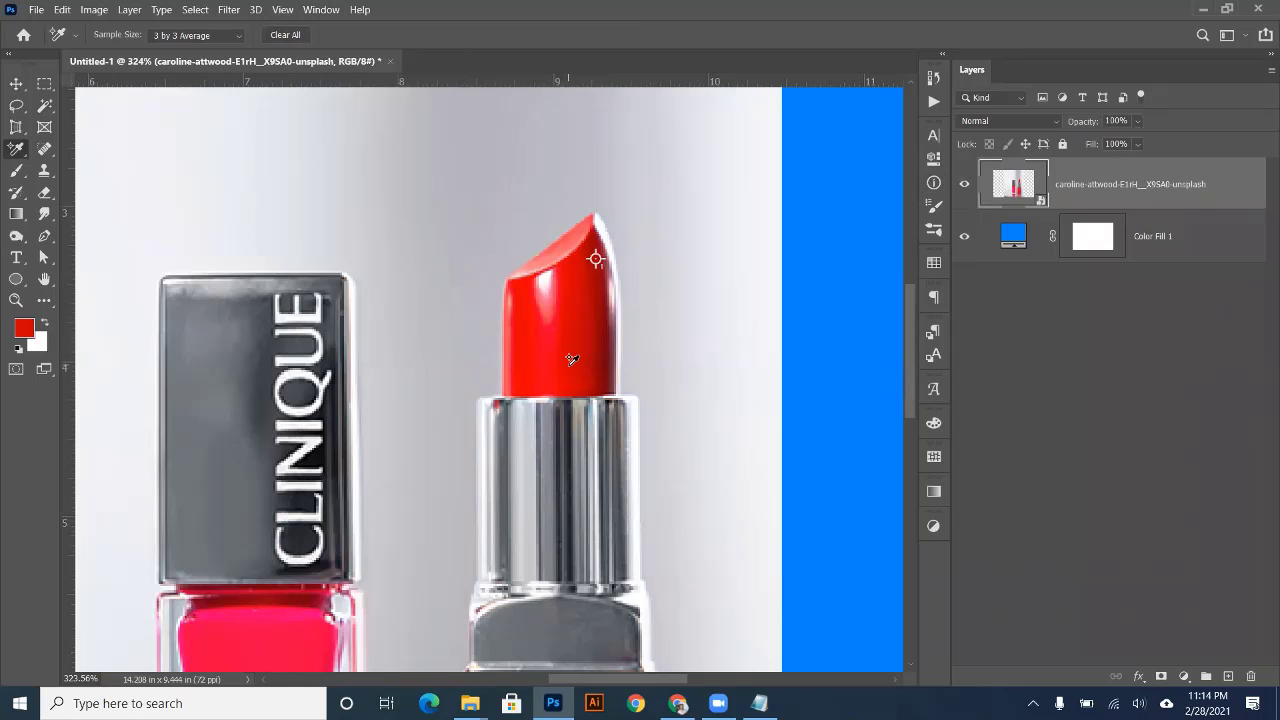
left_click(570, 367)
- Review the Info panel's options and the color modes offered for the first sampler's readout
left_click(908, 129)
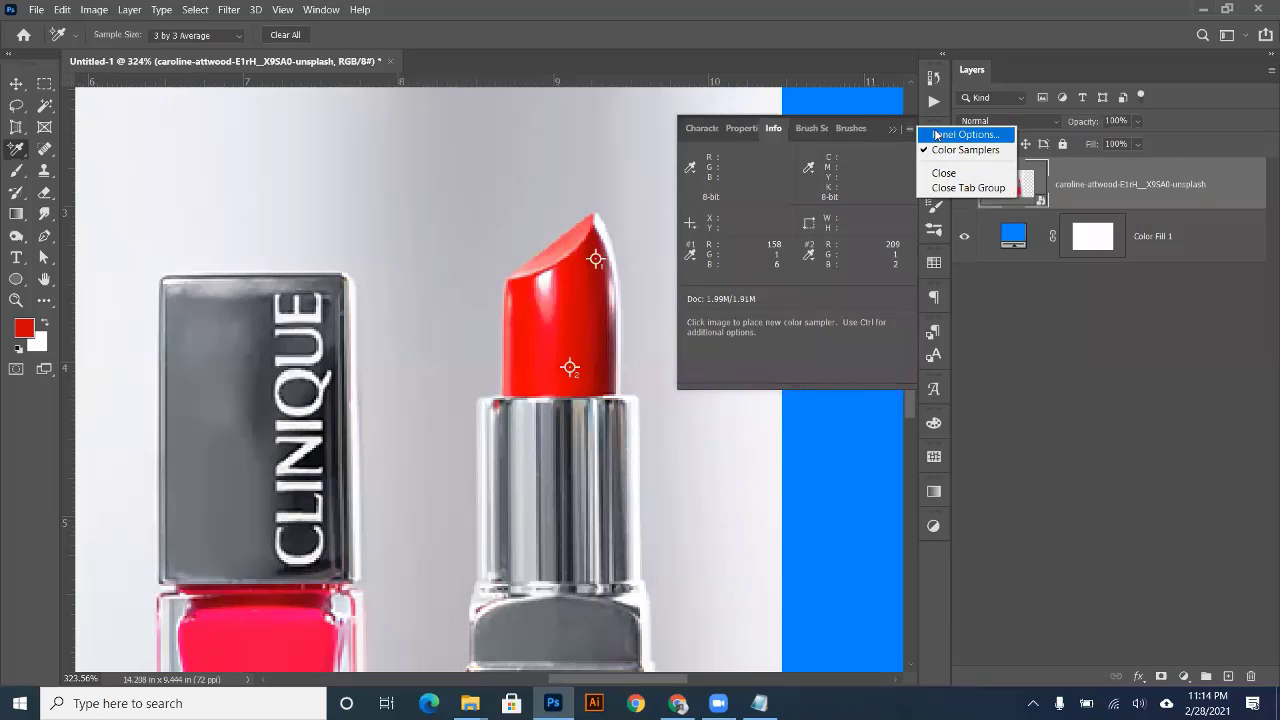
left_click(937, 134)
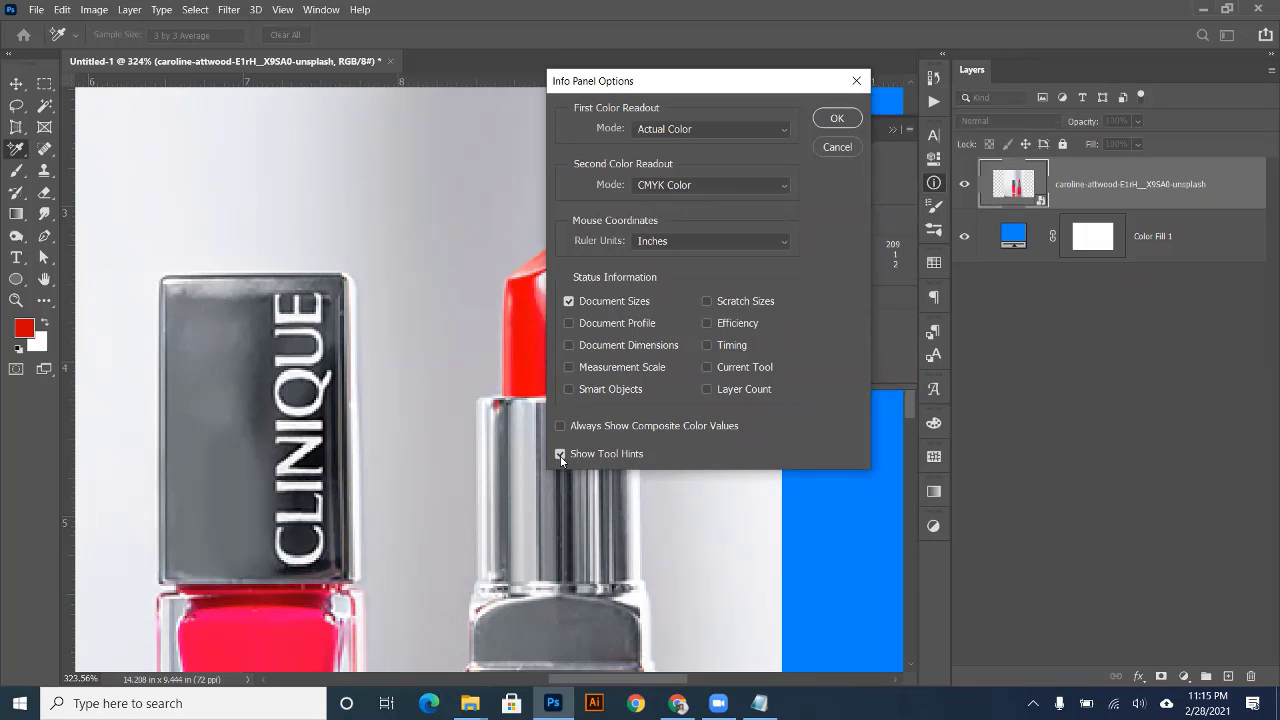
left_click(840, 148)
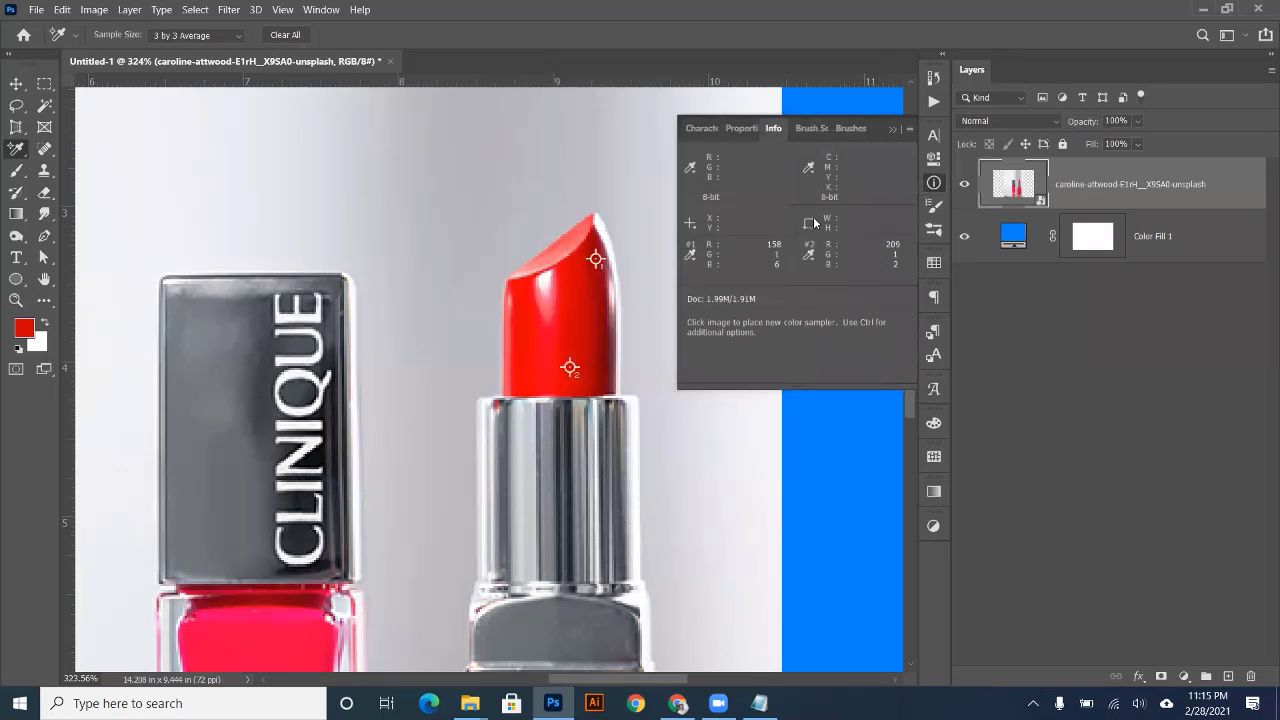
left_click(690, 256)
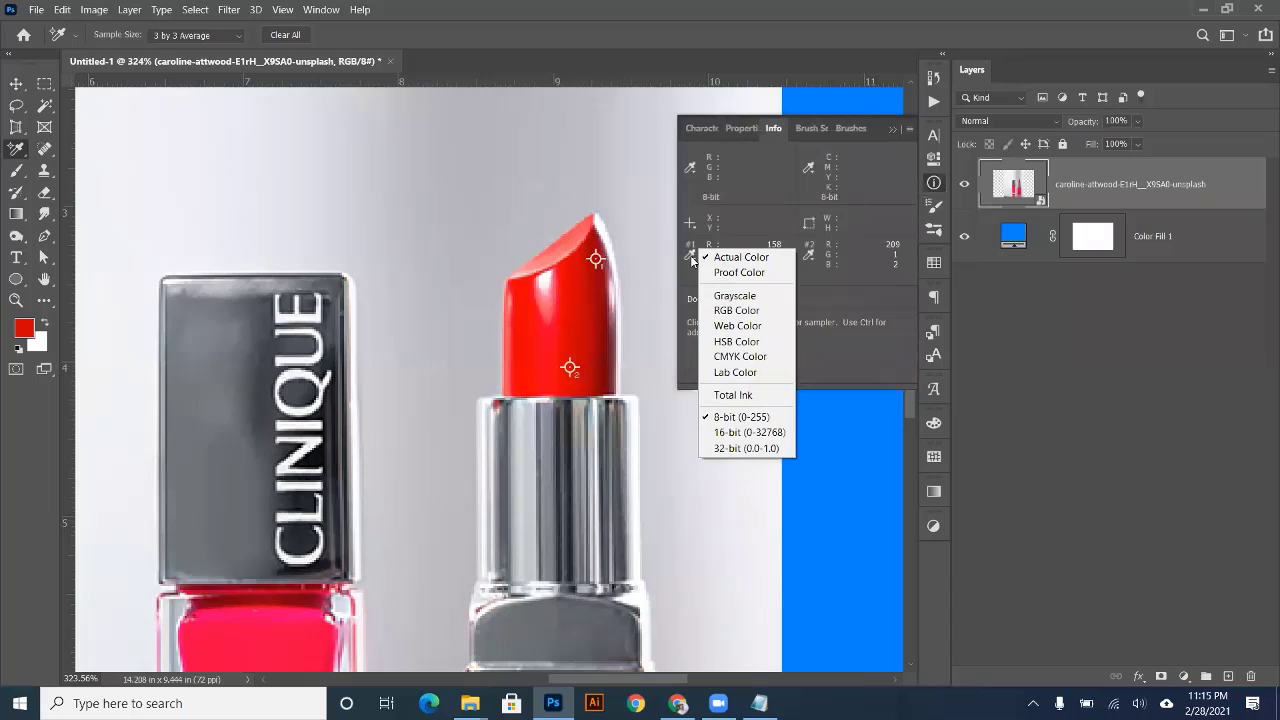
left_click(840, 243)
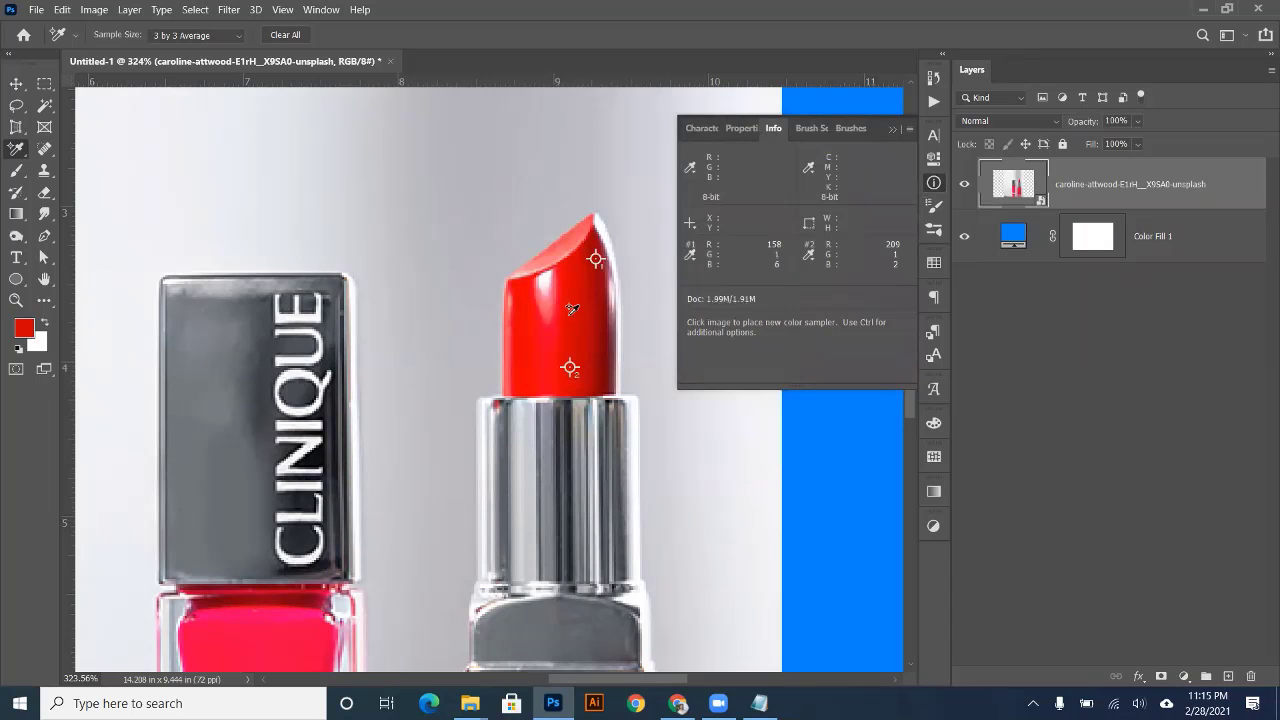
- Clear all color samplers and place four new ones on the lipstick tip, black bottle cap, pink nail polish and red lipstick base
left_click(285, 35)
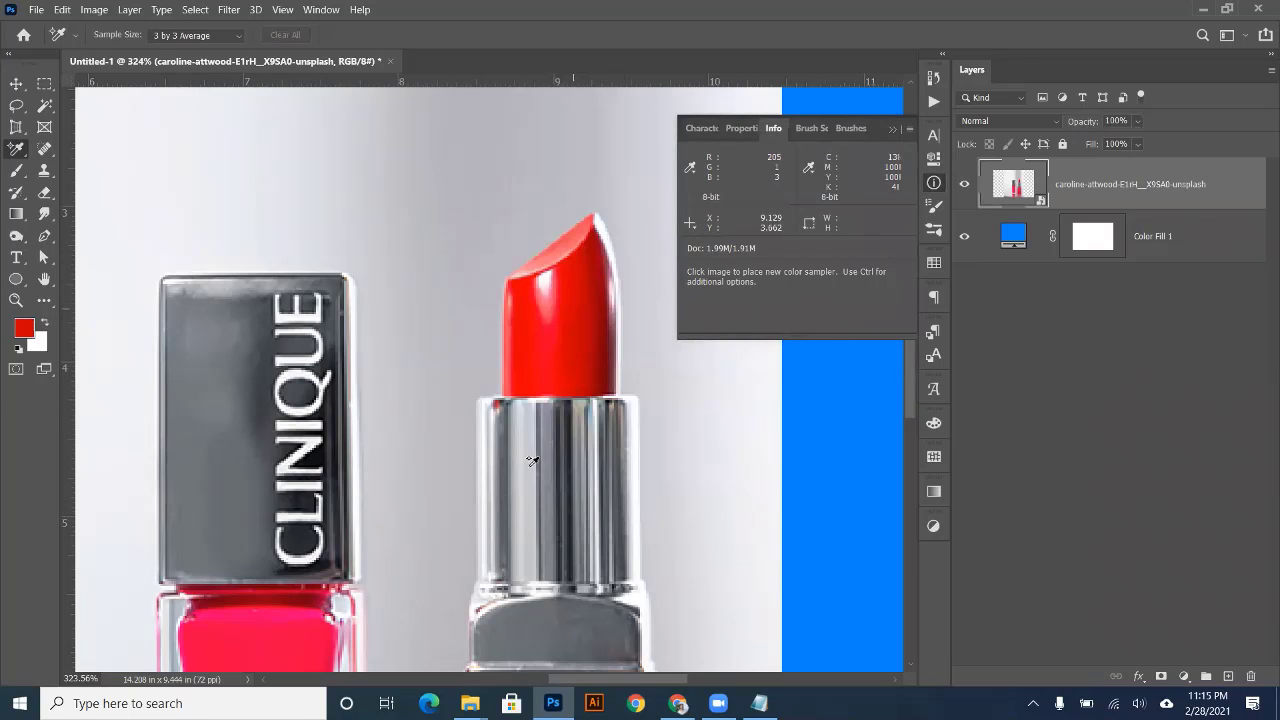
left_click(593, 268)
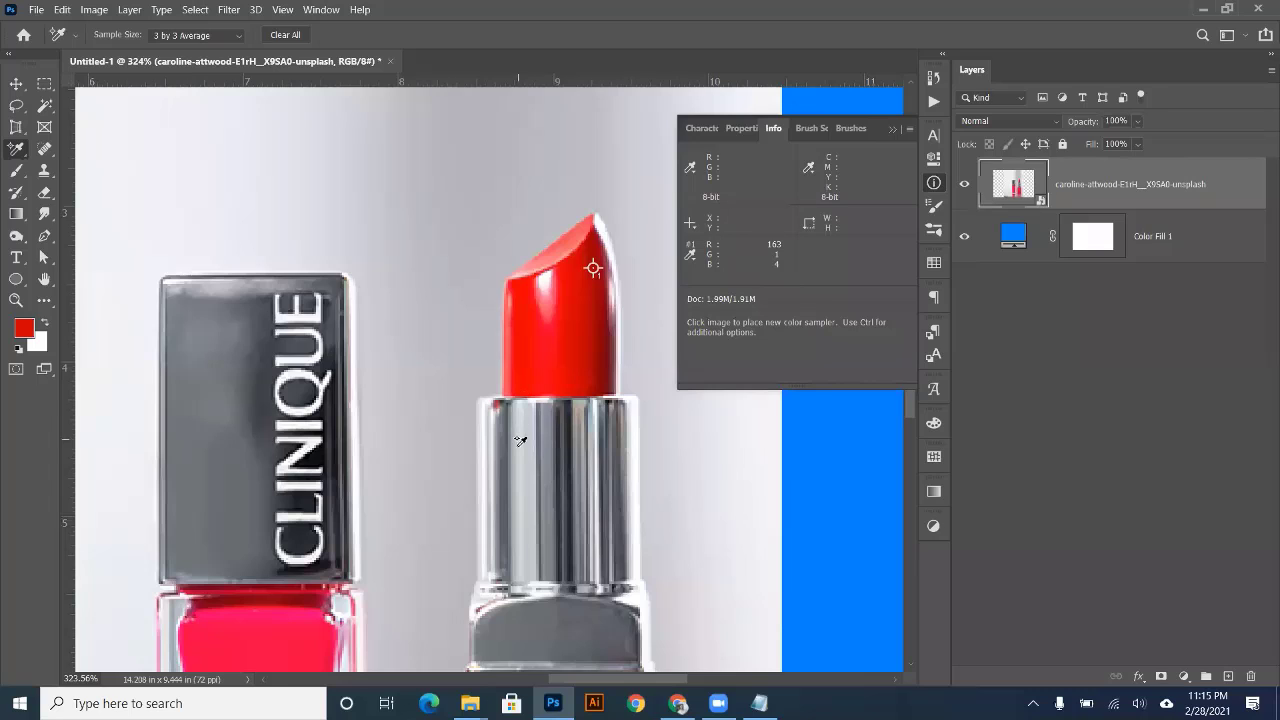
left_click(257, 344)
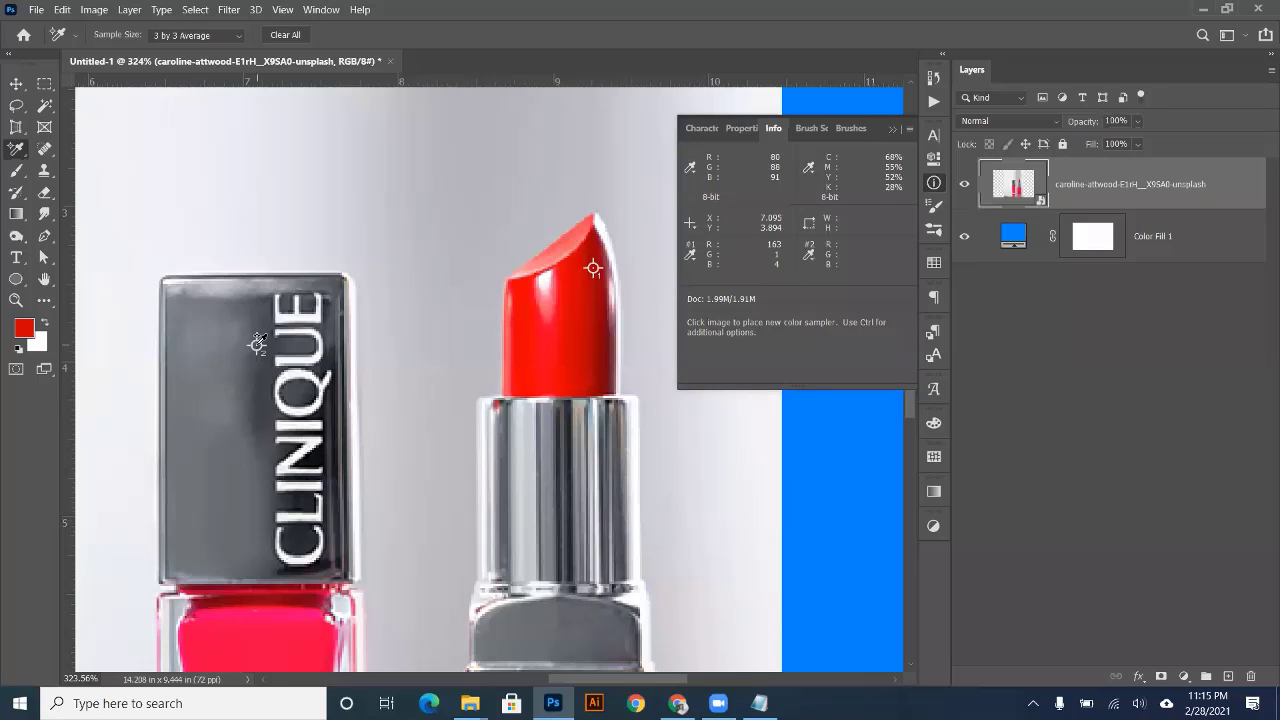
left_click(274, 643)
scroll(581, 545, "down", 5)
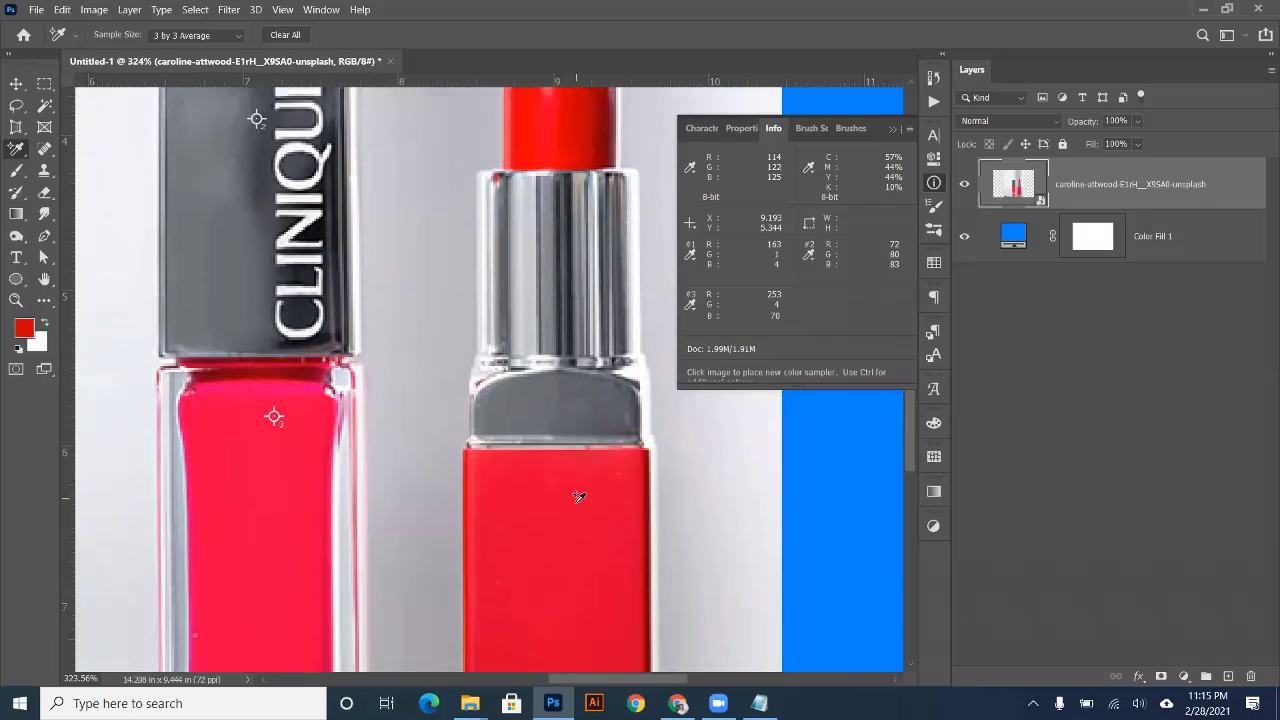
left_click(607, 447)
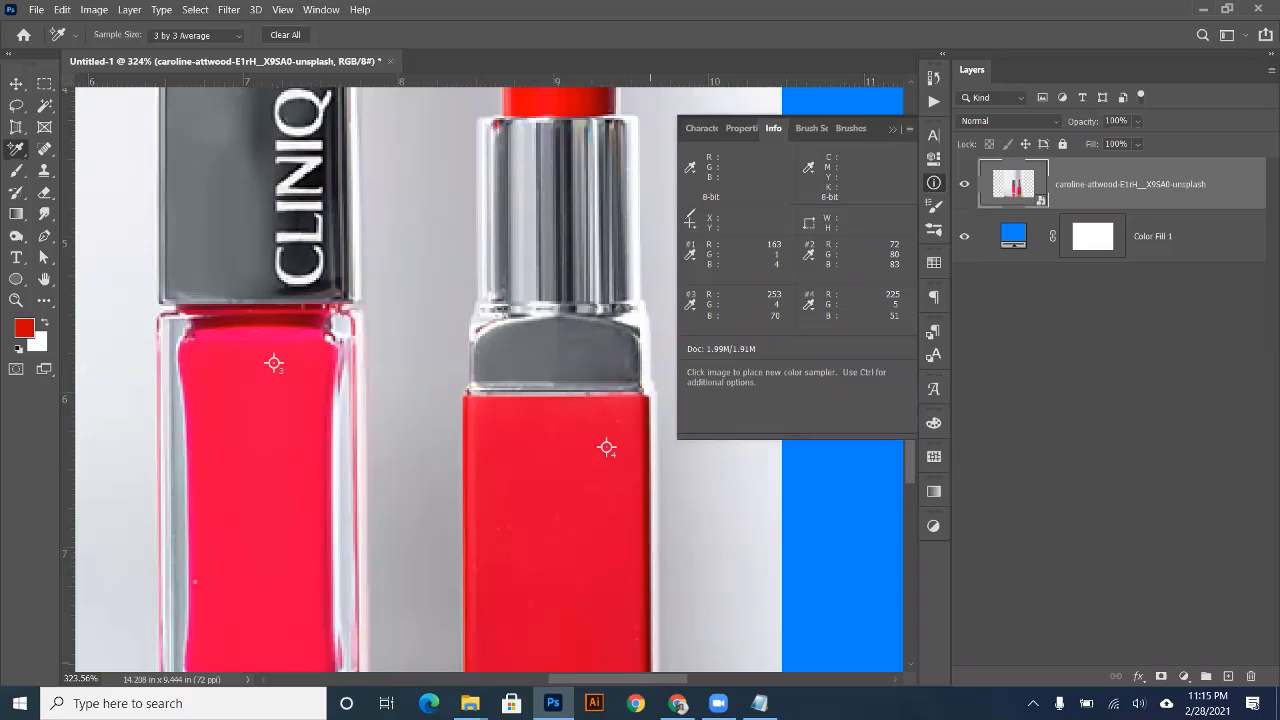
mouse_move(680, 240)
left_mouse_down()
mouse_move(912, 296)
mouse_move(776, 328)
mouse_move(689, 330)
mouse_move(682, 240)
left_mouse_up()
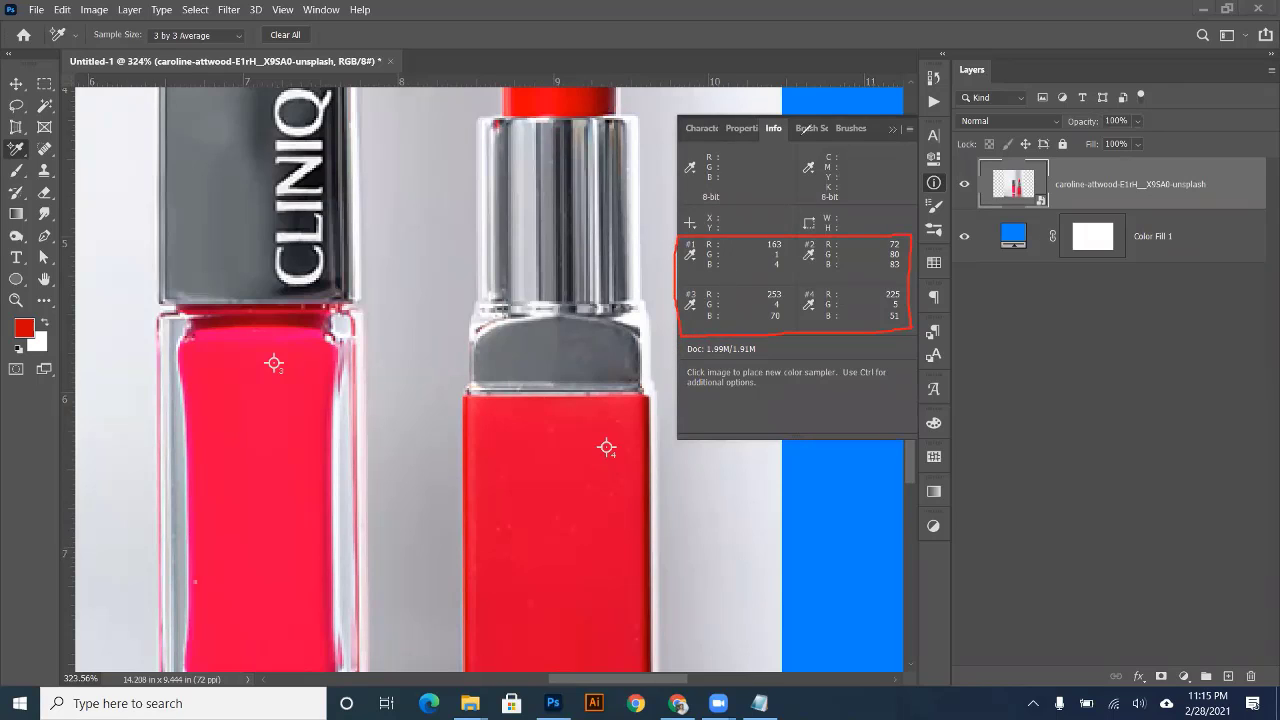
key("ctrl+z")
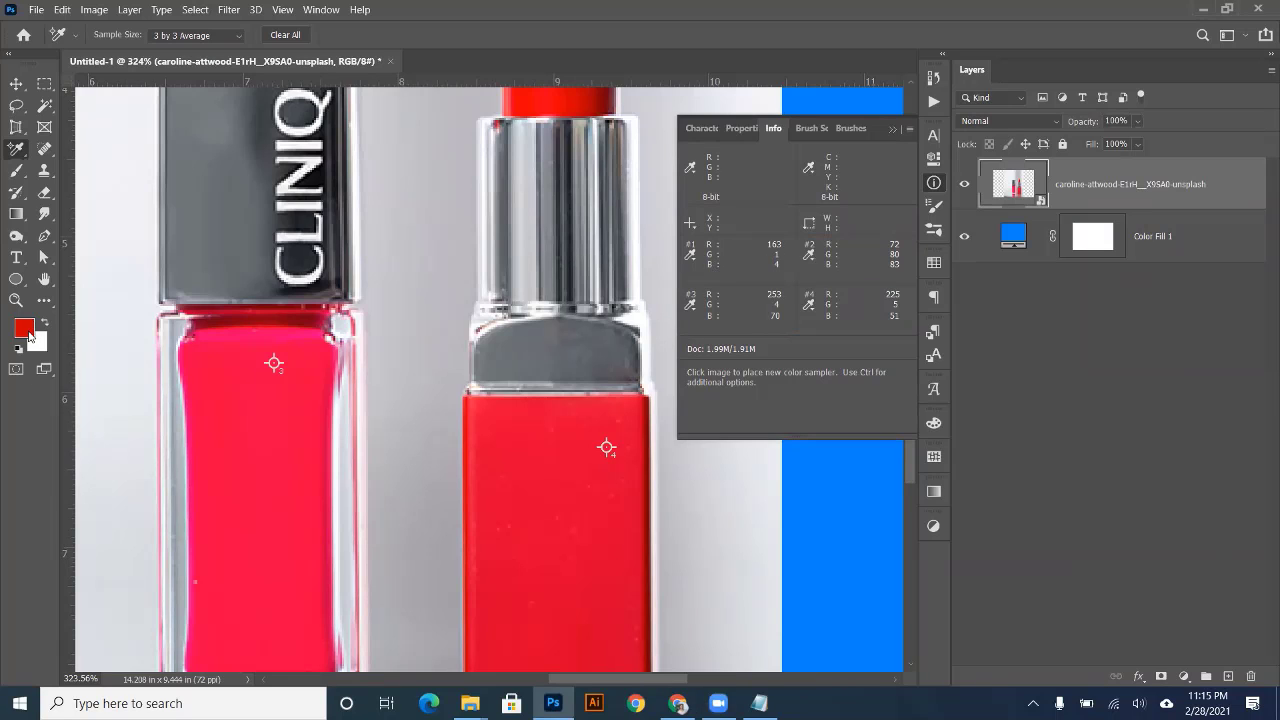
- View the foreground color's picker field by red, green, blue and hue, and leave the color picker without applying a change
left_click(27, 331)
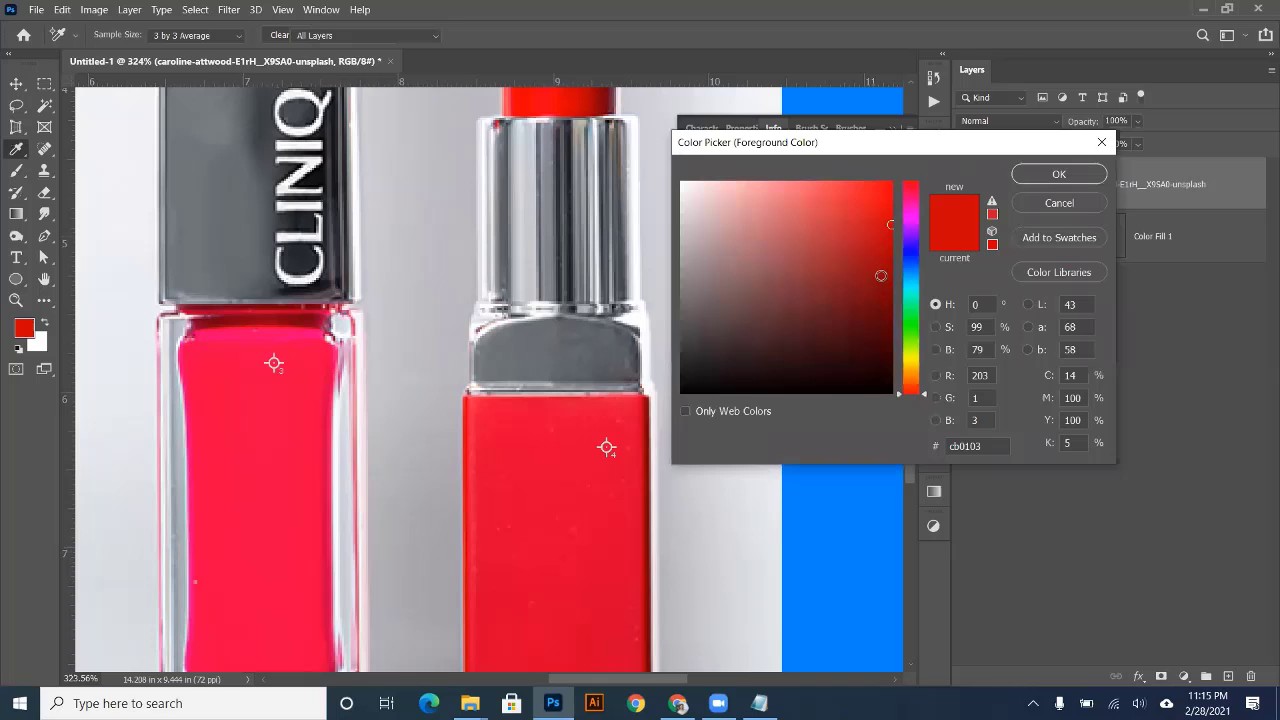
left_click(937, 377)
left_click(934, 396)
left_click(933, 419)
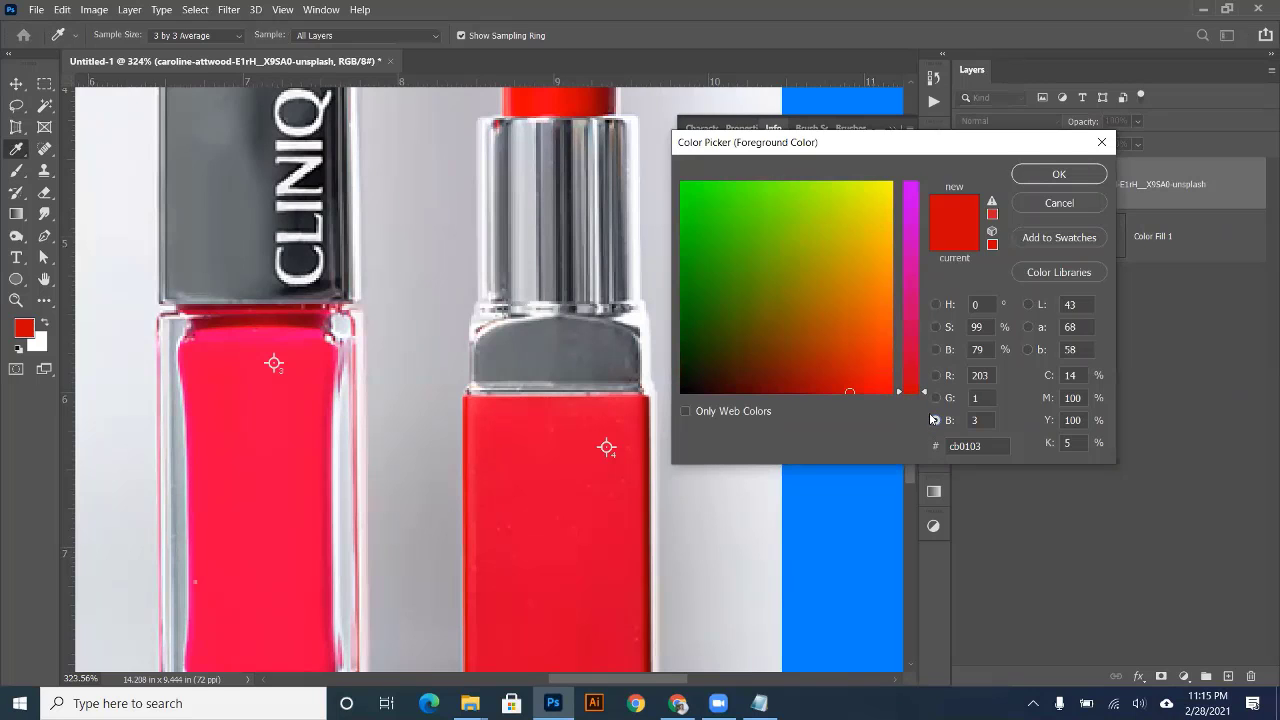
left_click(937, 376)
left_click(935, 304)
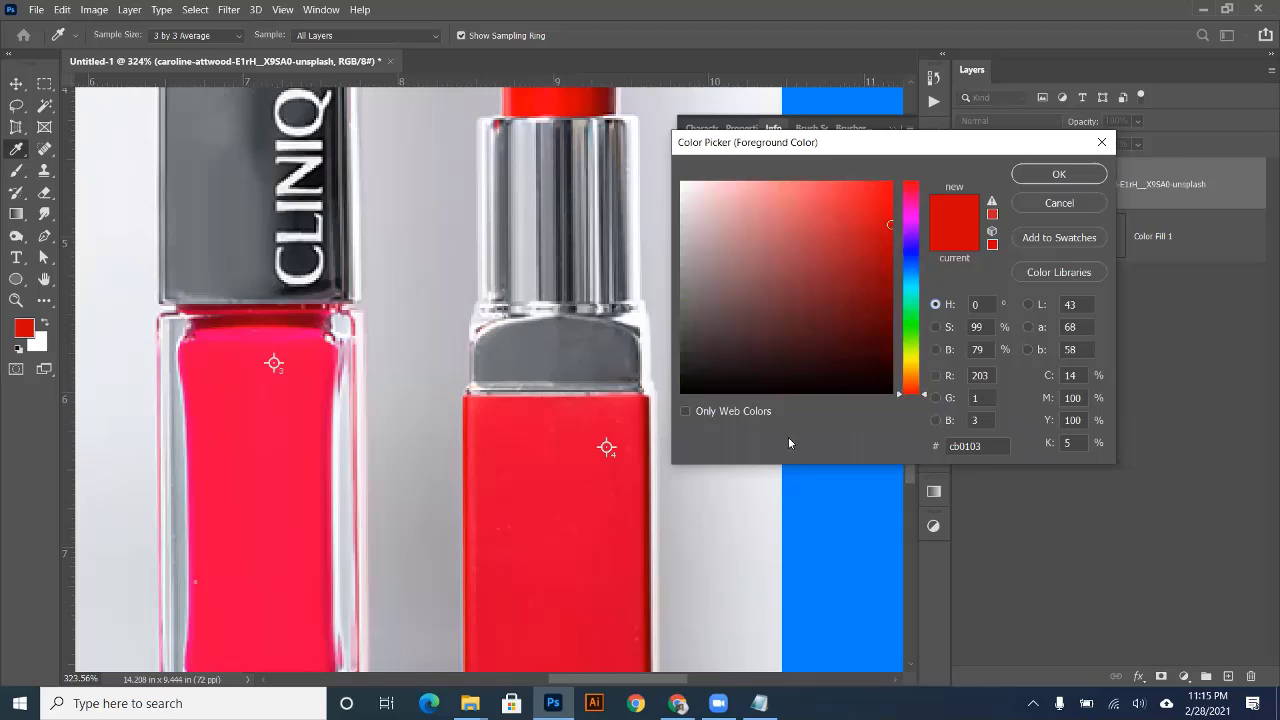
left_click(1047, 203)
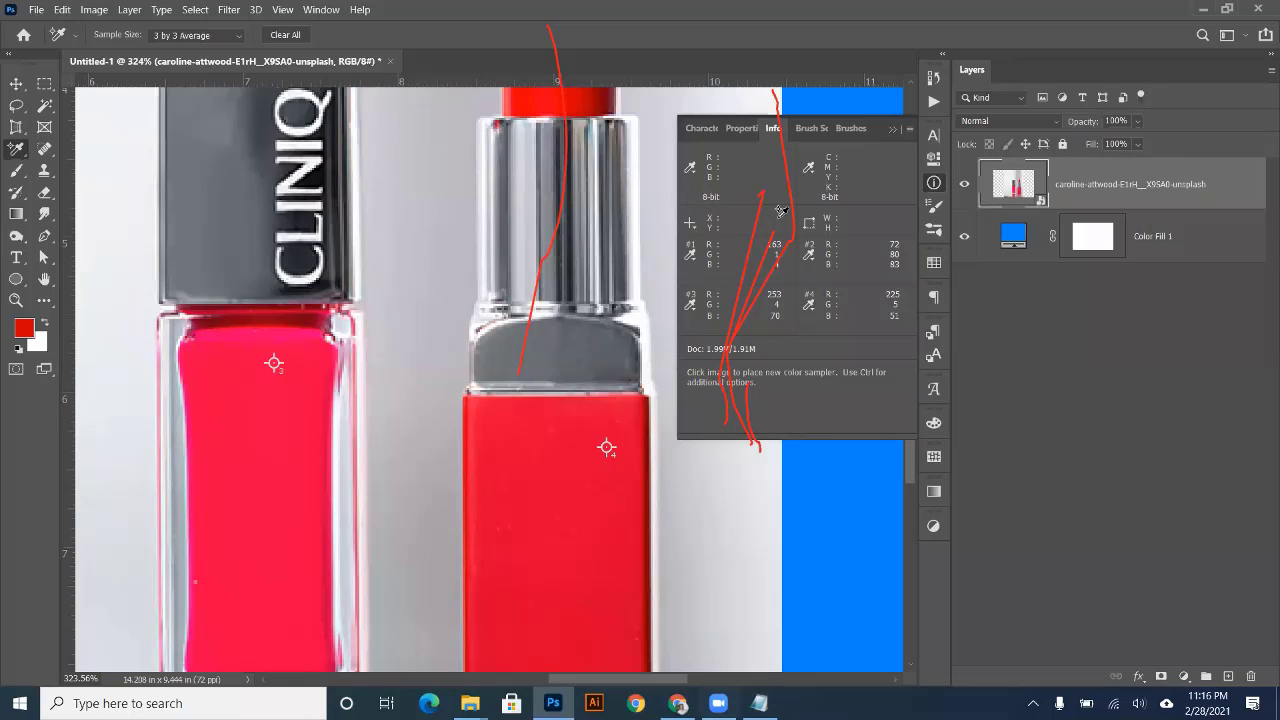
key("Escape")
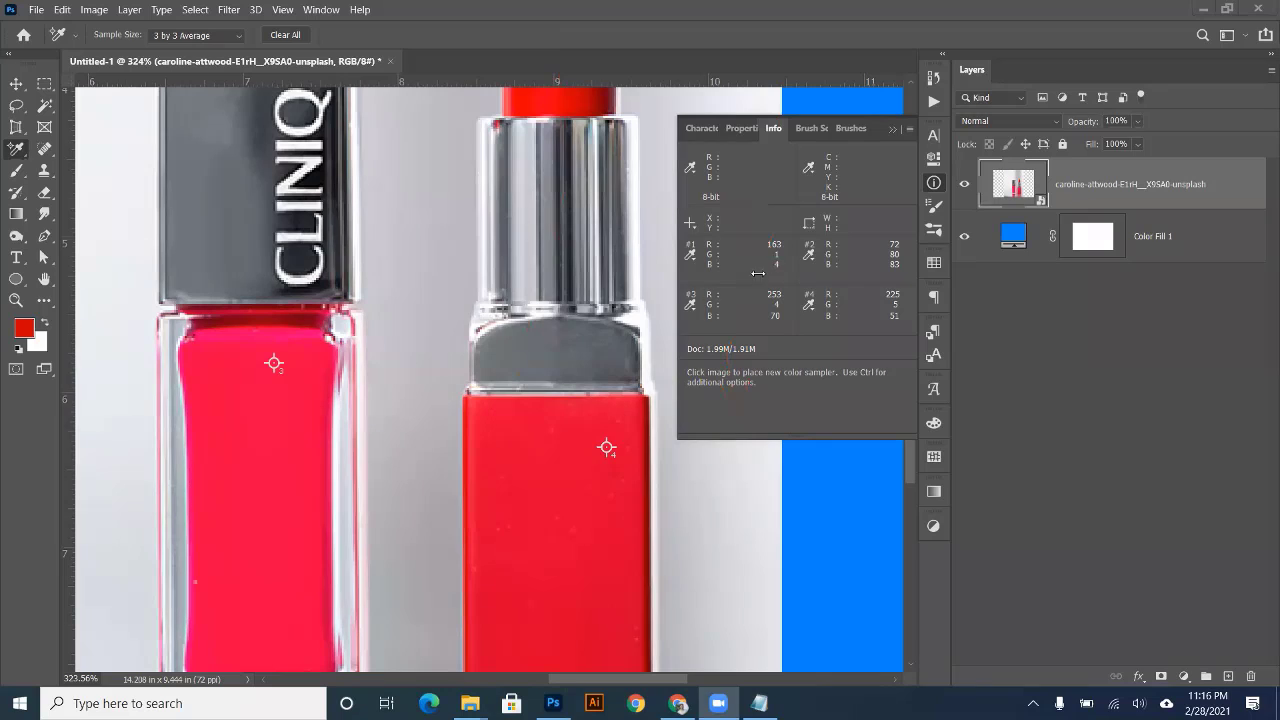
- Set the foreground color's red to 163 and blue to 4, matching the lipstick tip sampler's RGB values
left_click(27, 331)
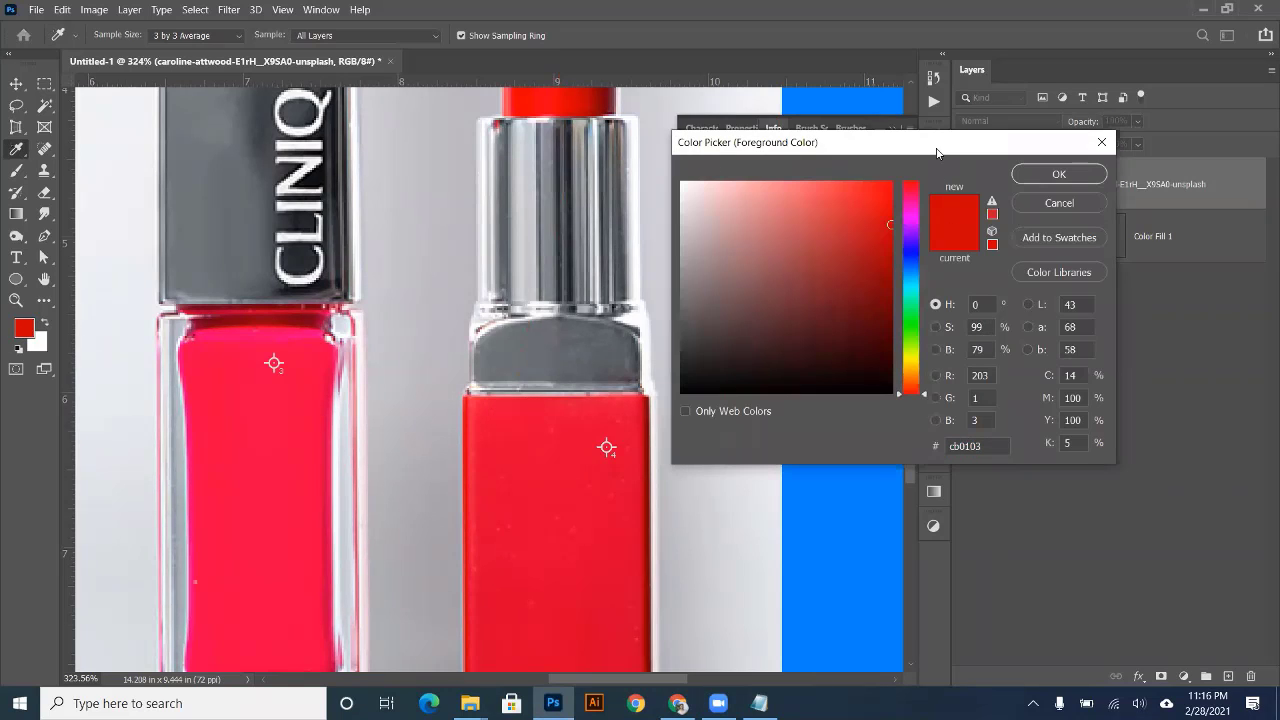
double_click(1160, 368)
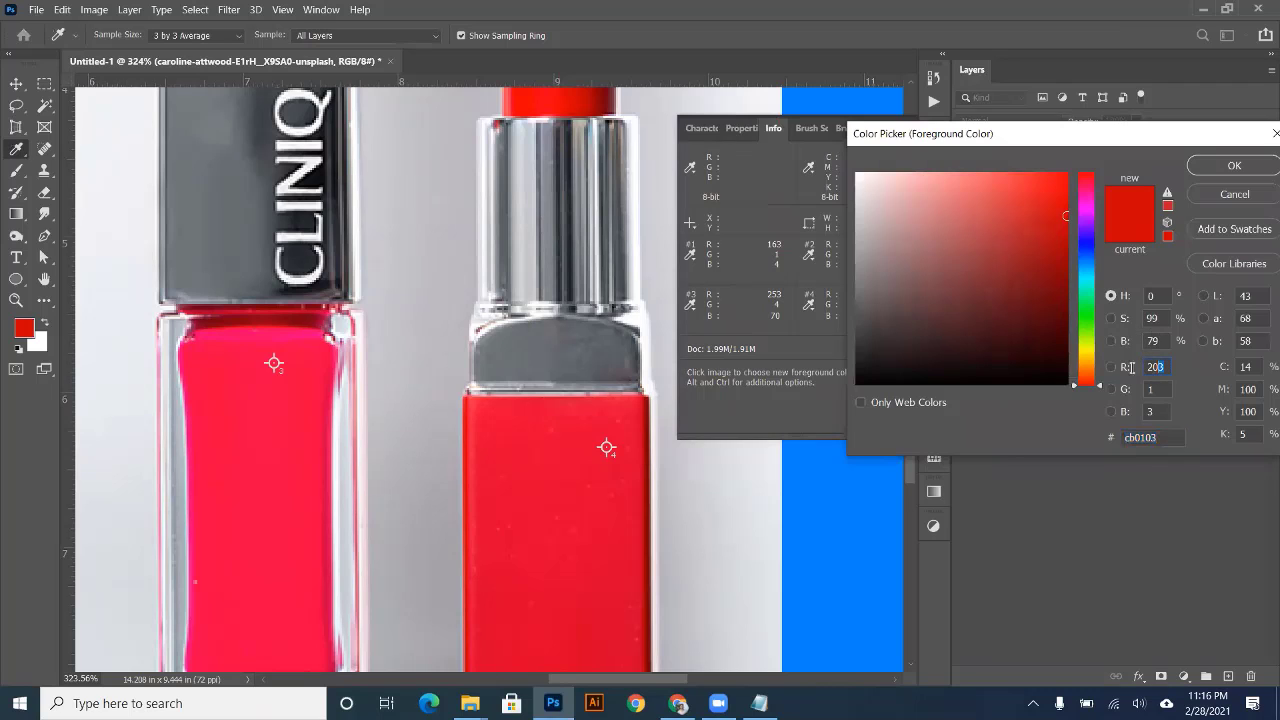
type("1")
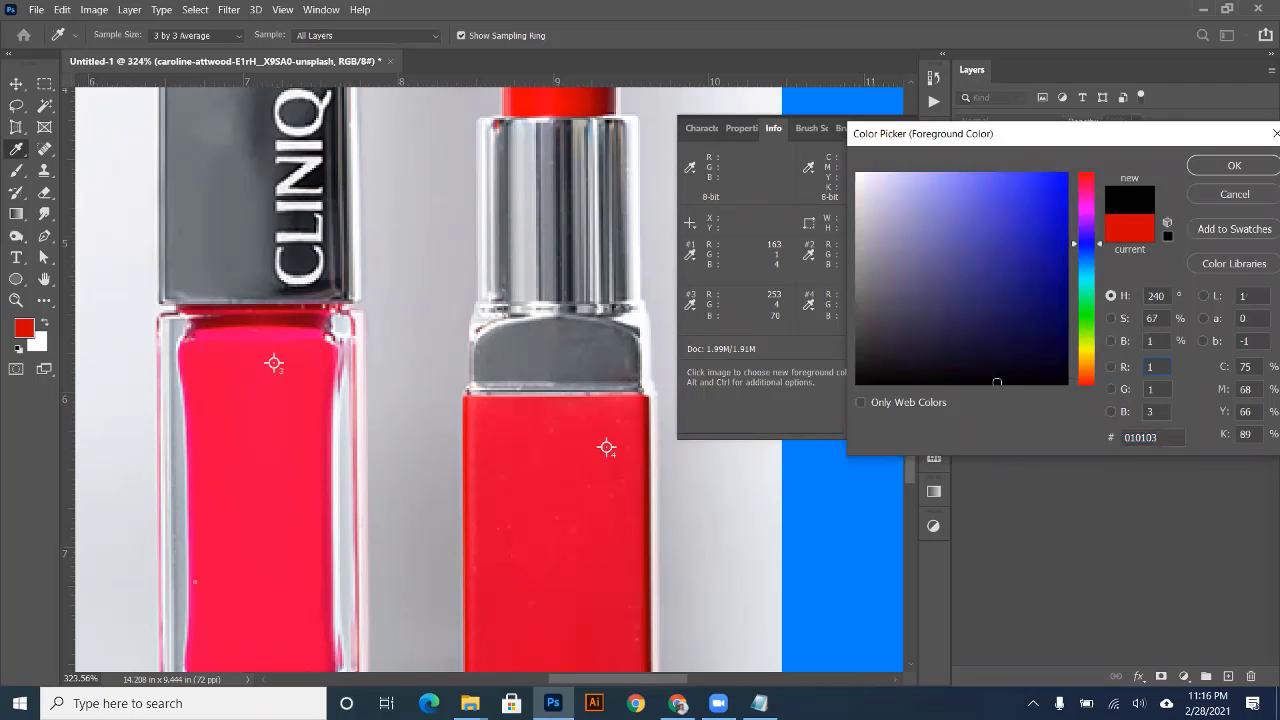
type("63")
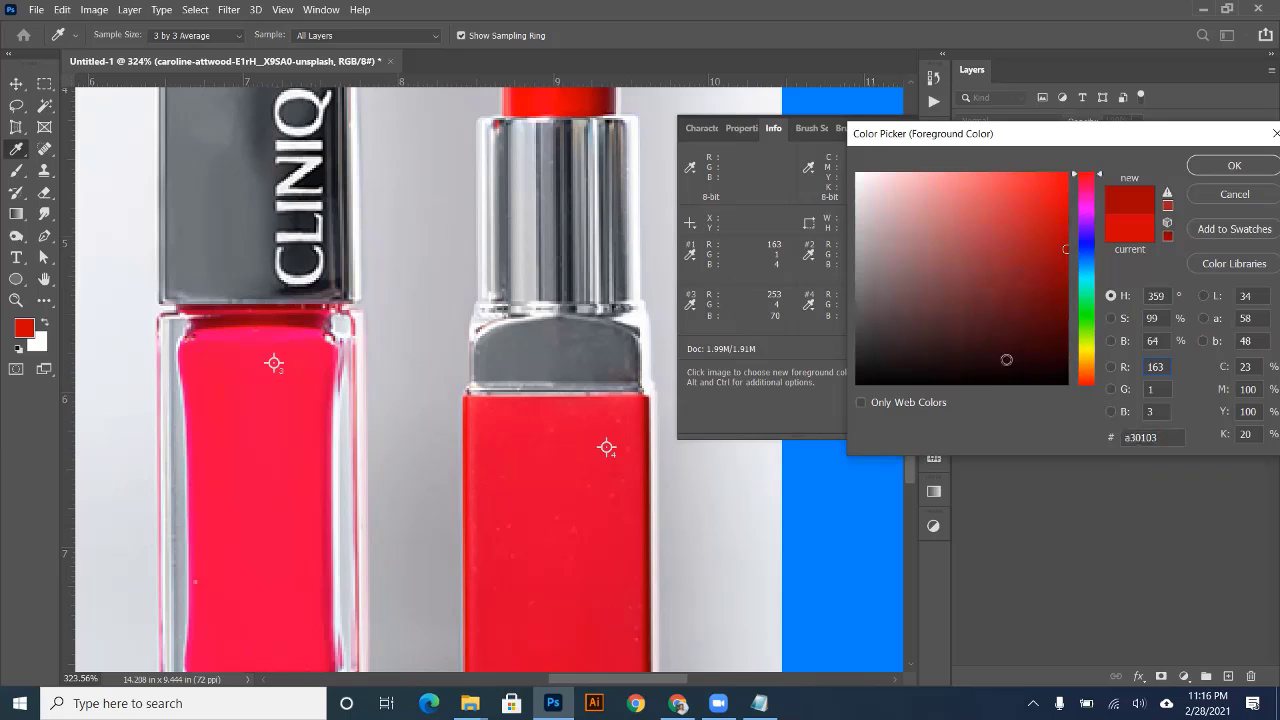
left_click(1153, 413)
type("4")
left_click(1234, 165)
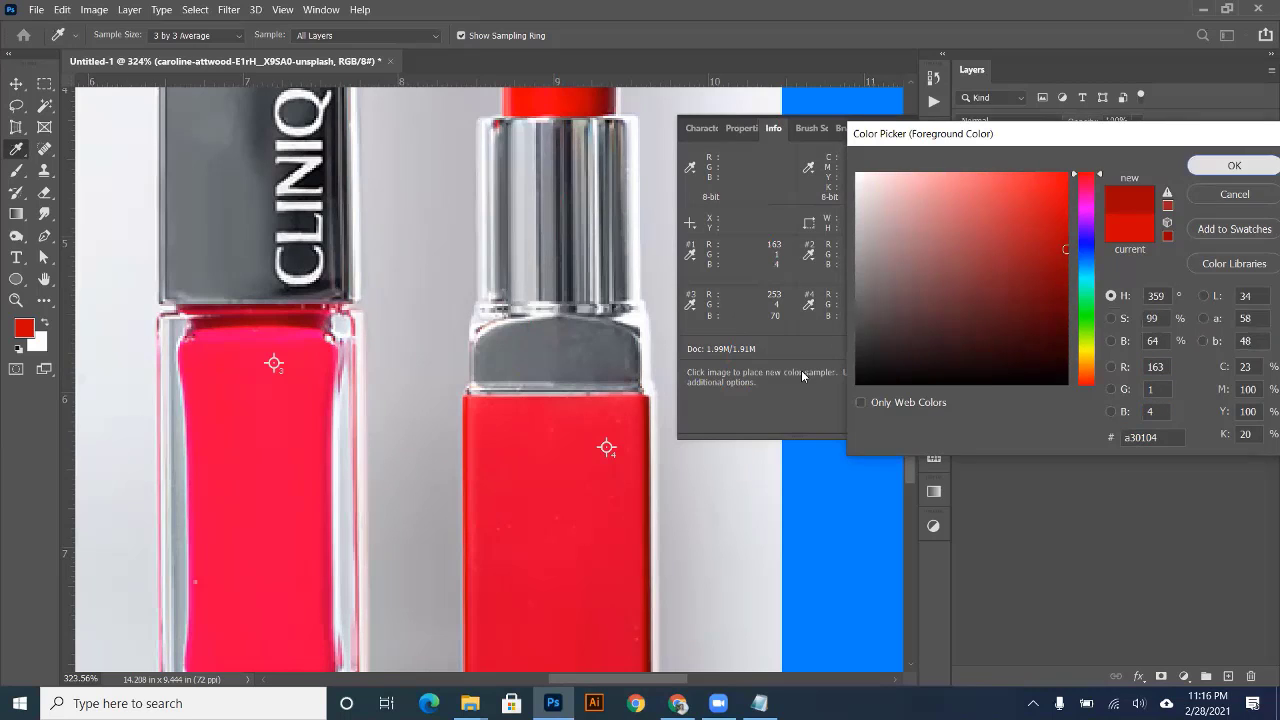
- Compare the foreground color's picker values with the lipstick tip sampler's readout in the Info panel, and leave the picker without changes
scroll(515, 330, "up", 5)
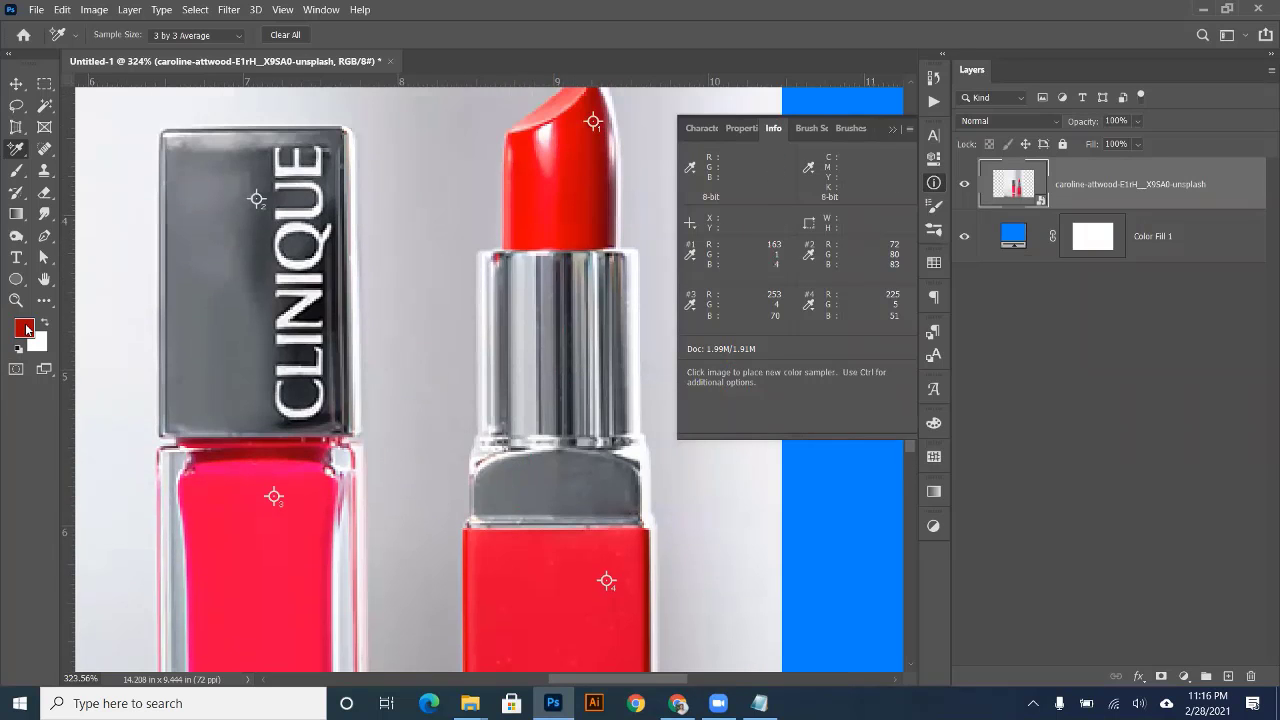
left_click(25, 328)
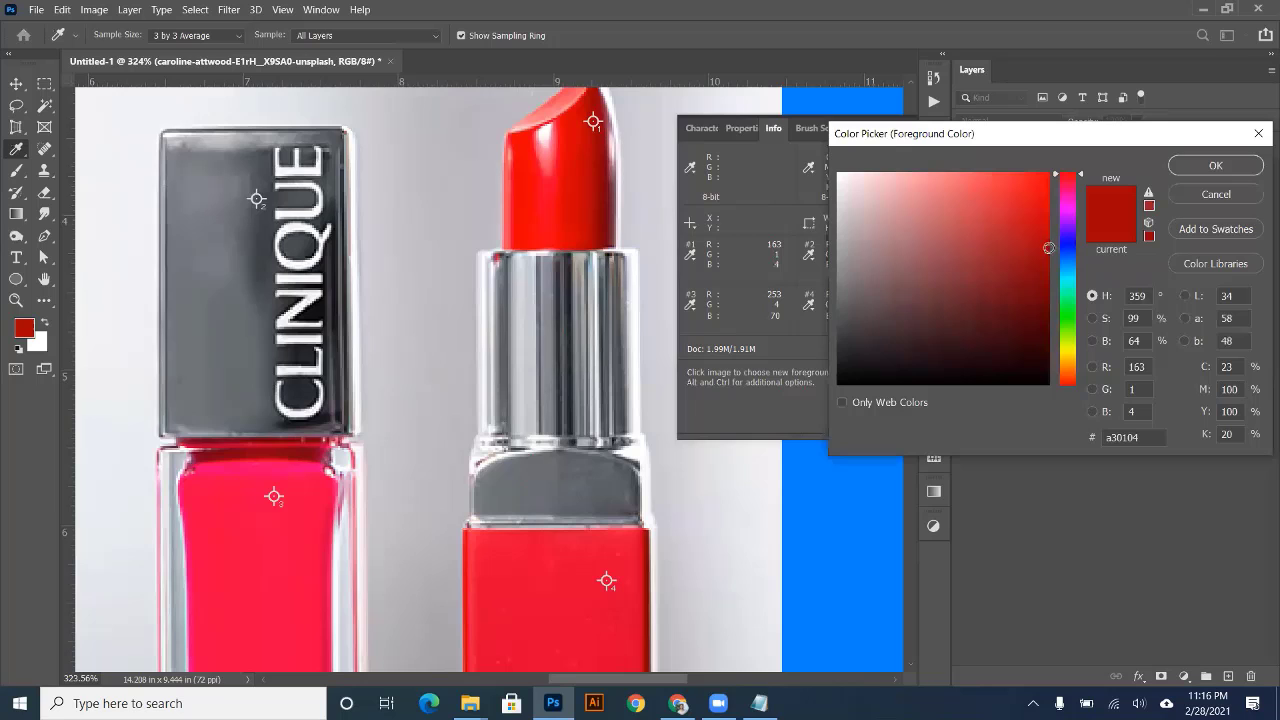
left_click(1191, 196)
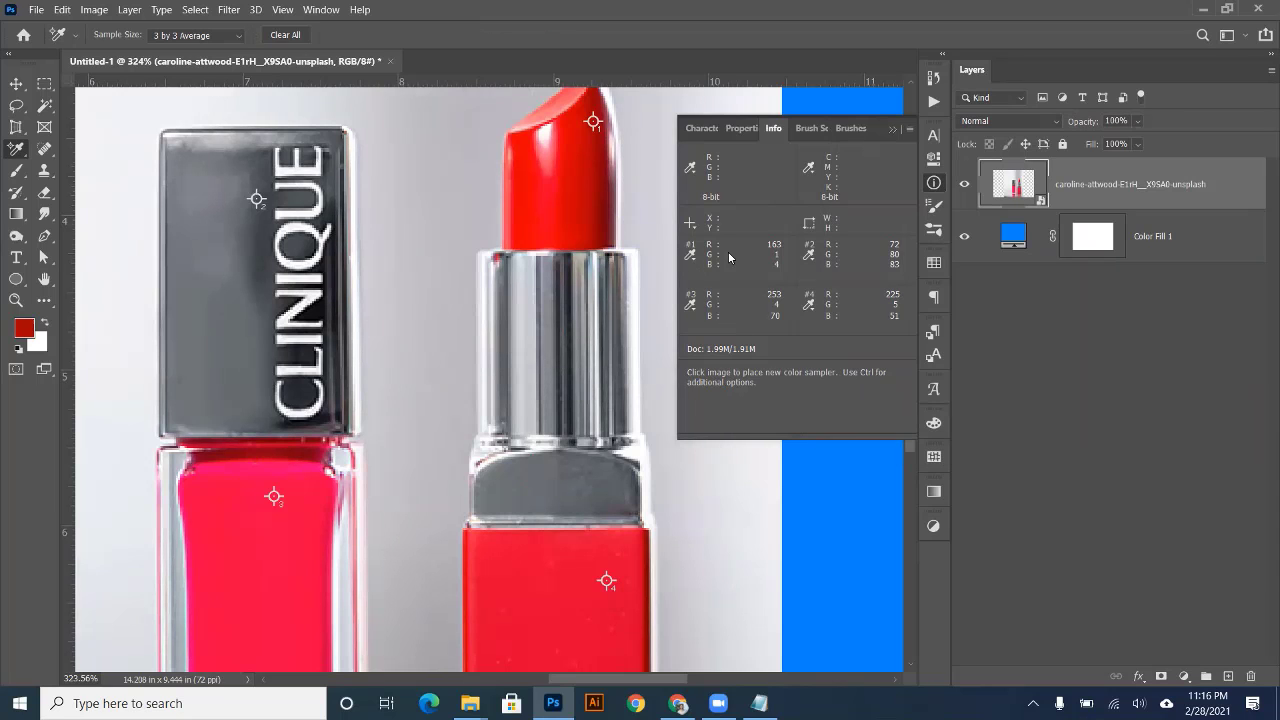
right_click(26, 153)
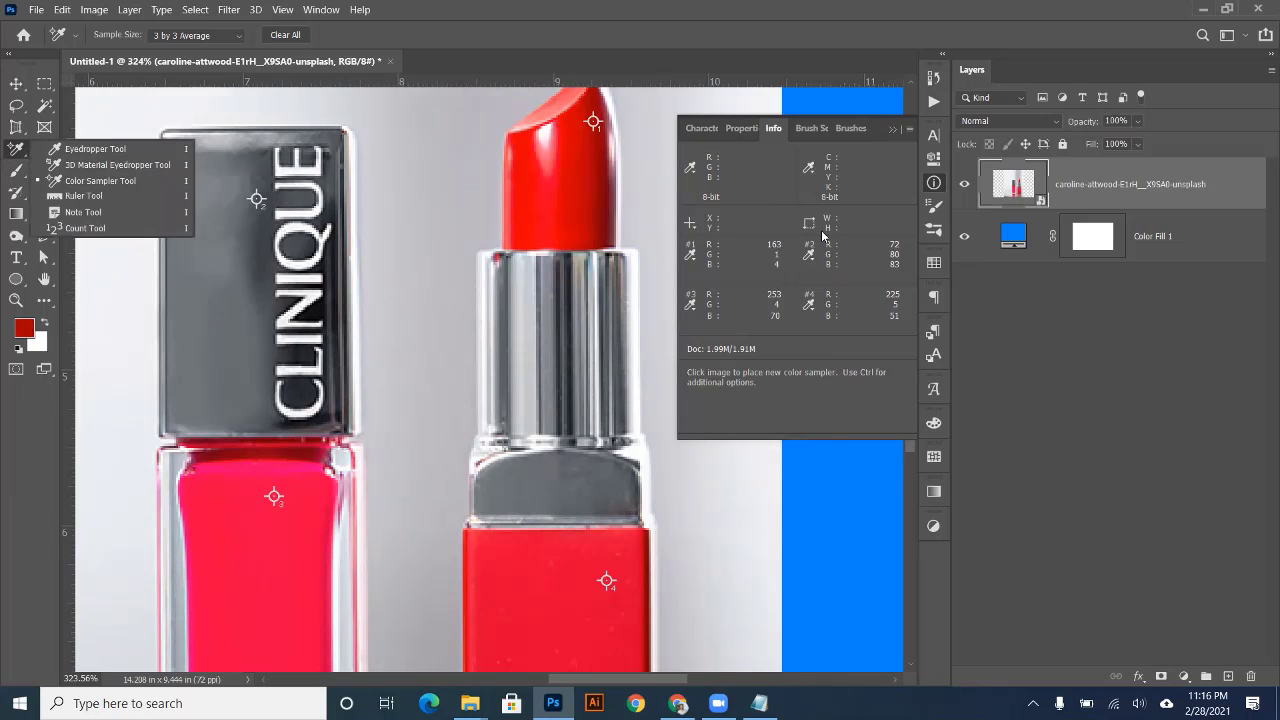
- View the first sampler's readout in CMYK Color, Web Color, HSB Color and Lab Color
left_click(694, 262)
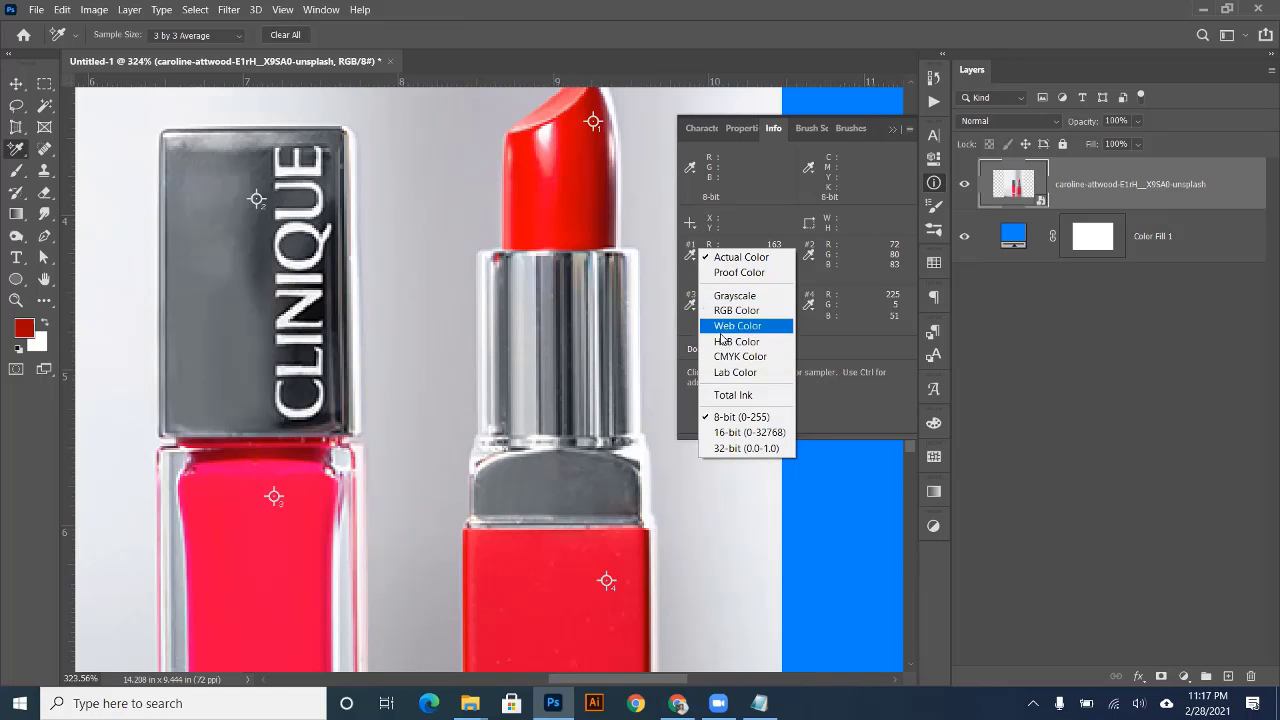
left_click(724, 358)
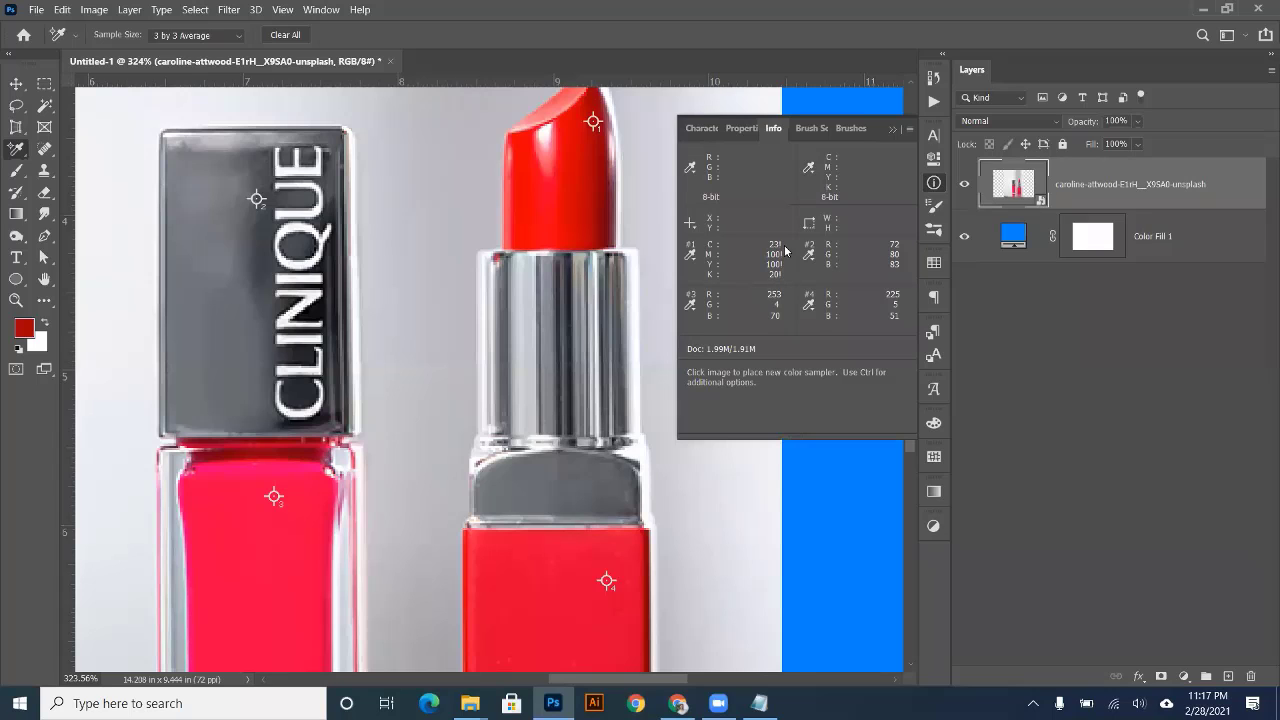
left_click(692, 258)
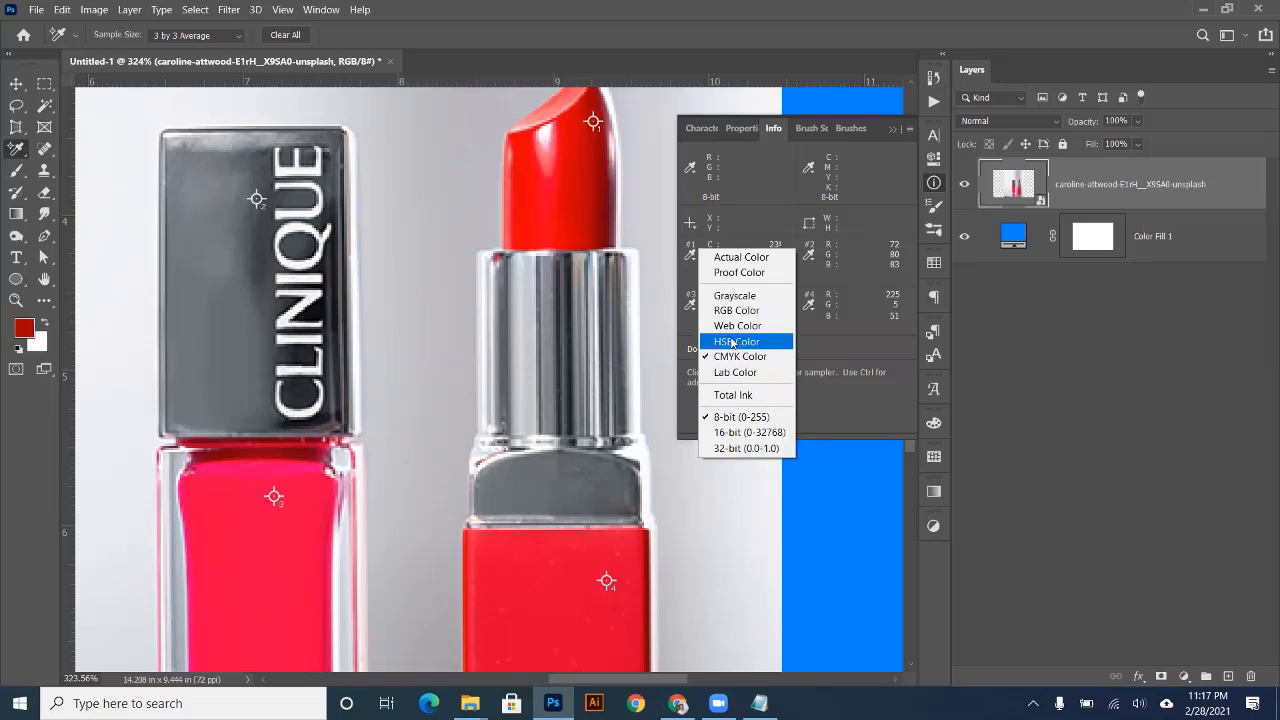
left_click(733, 326)
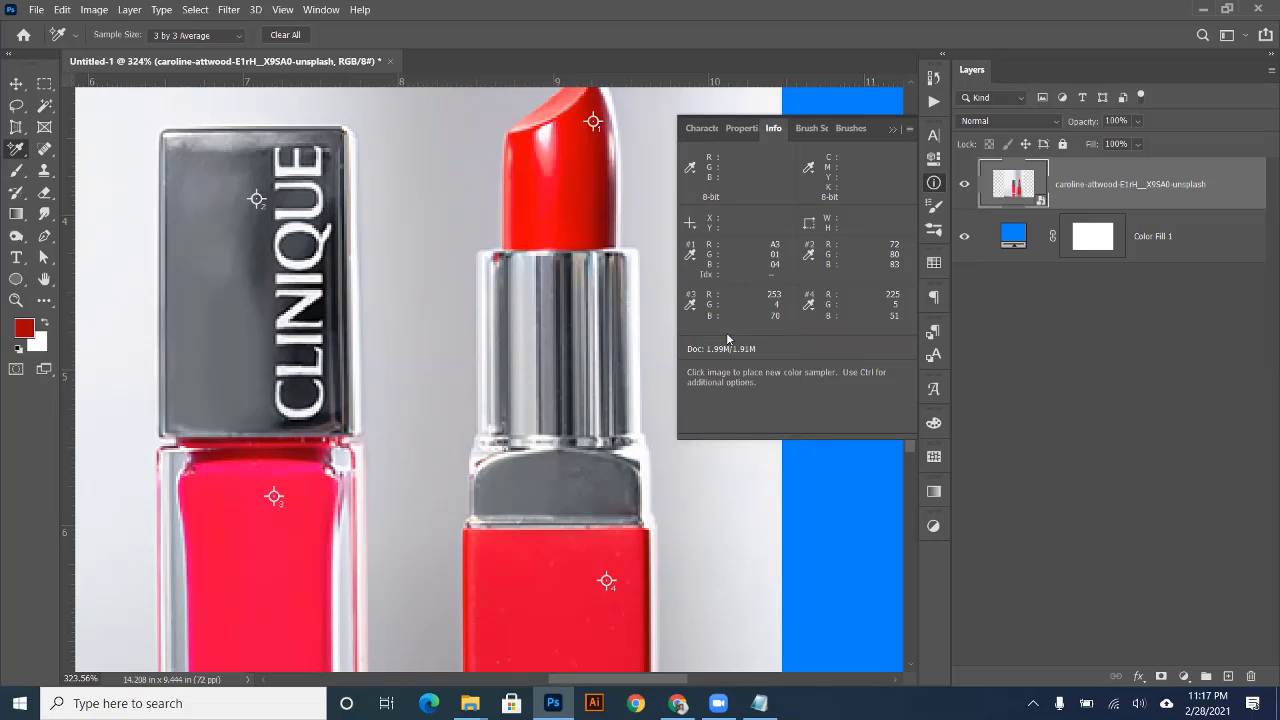
left_click(692, 262)
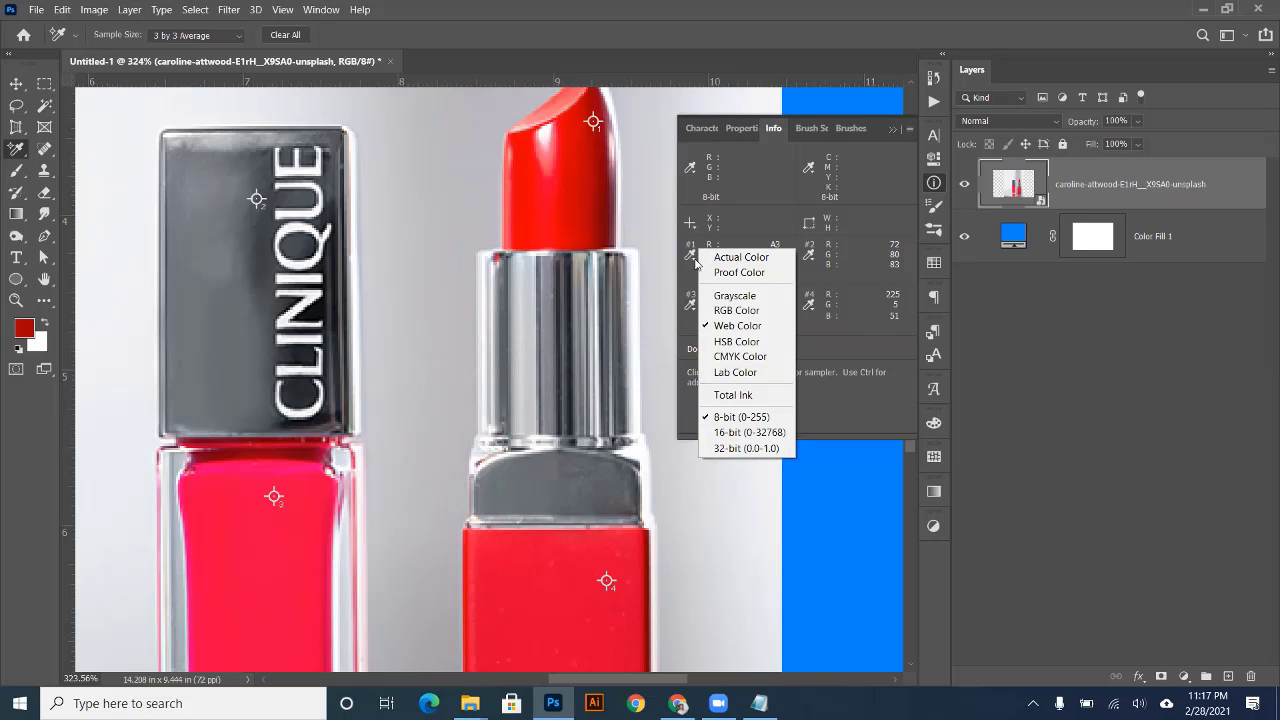
left_click(724, 342)
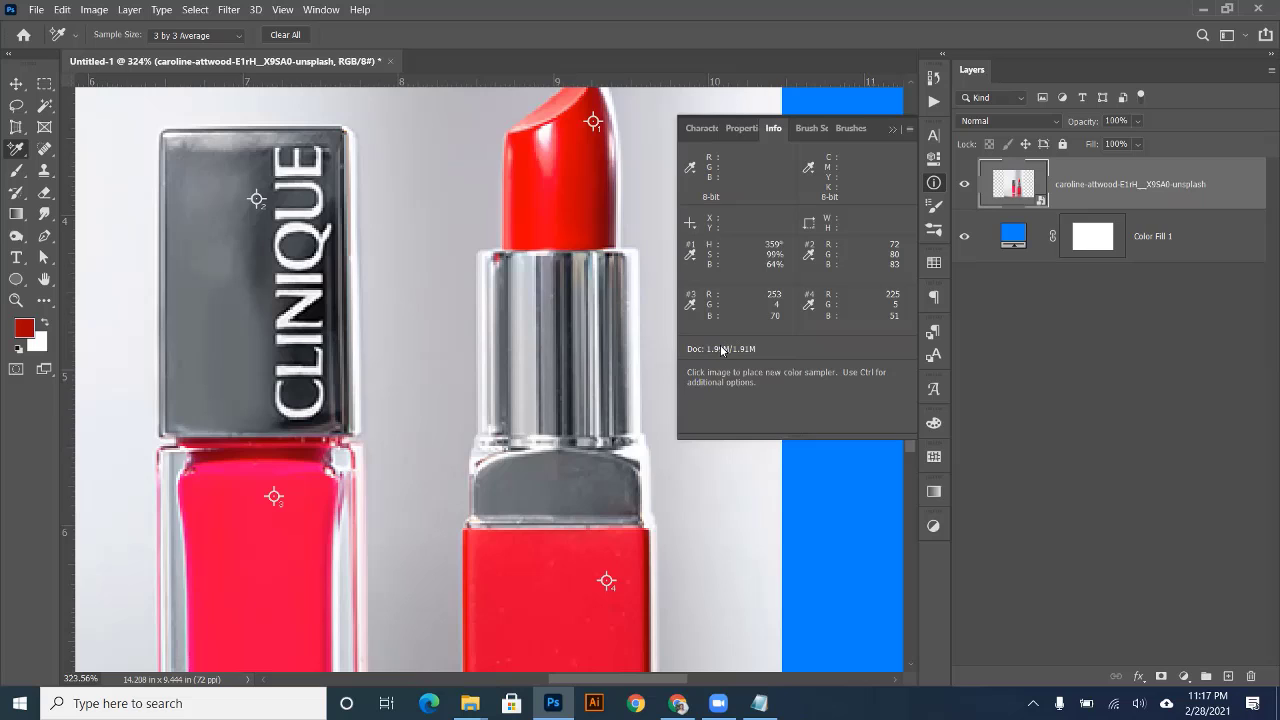
left_click(690, 258)
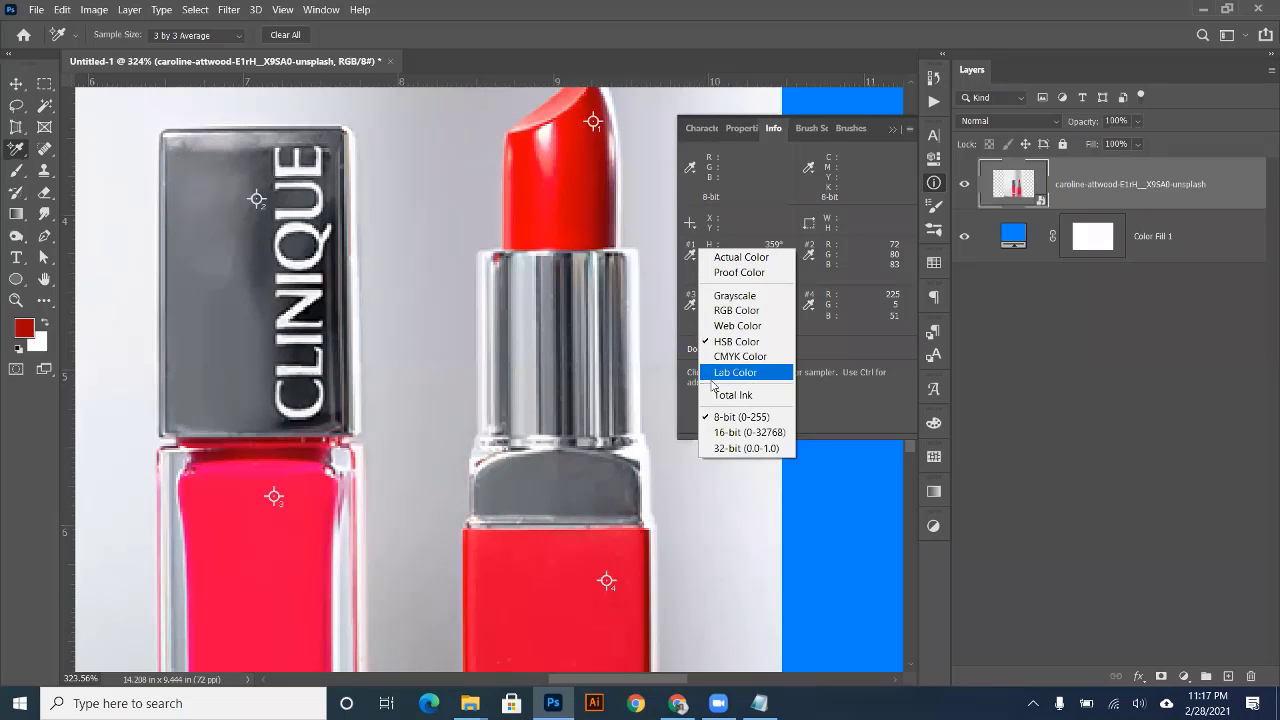
left_click(718, 380)
left_click(690, 257)
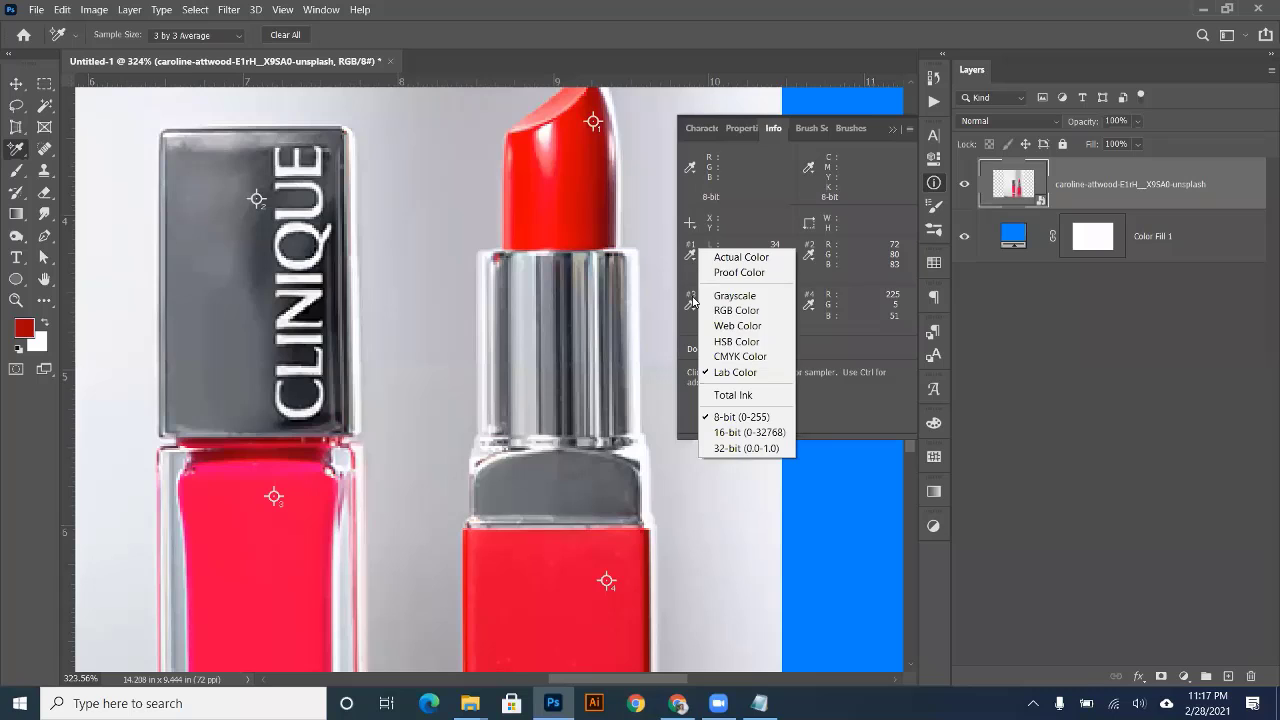
left_click(735, 372)
- Clear all color samplers from the image and collapse the Info panel
left_click(933, 185)
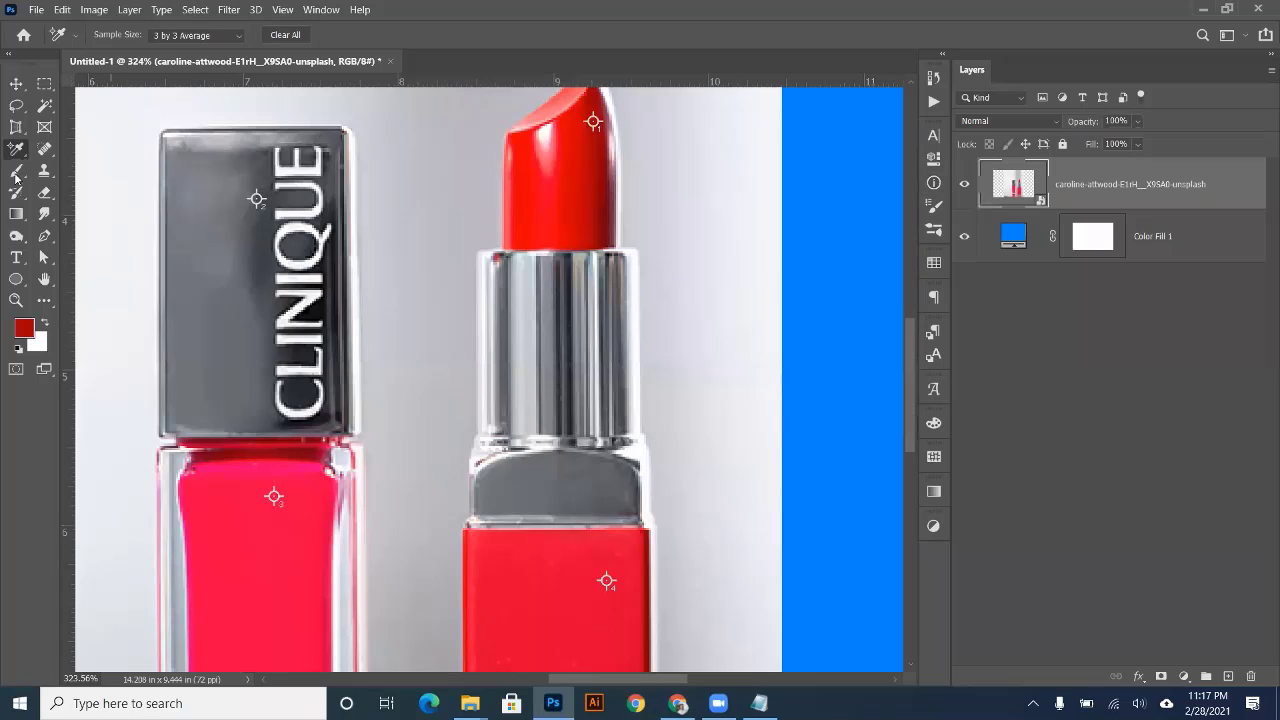
left_click(285, 35)
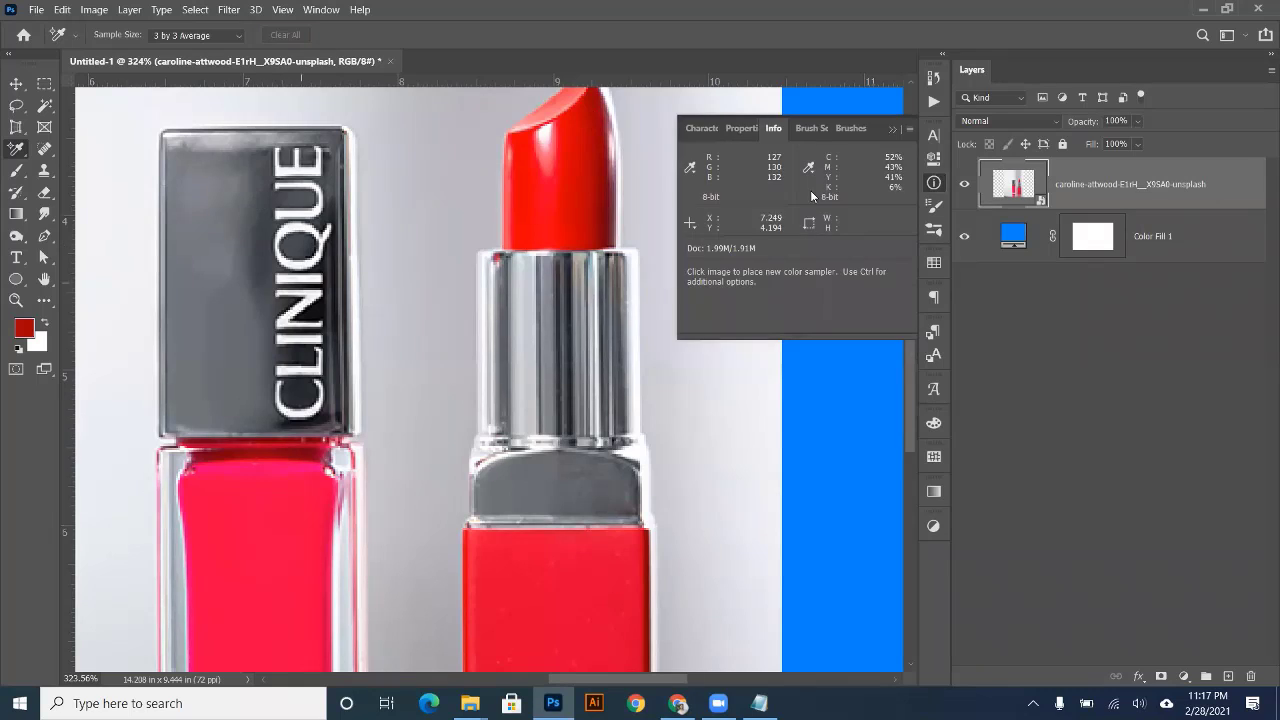
left_click(933, 183)
- Measure with trial Ruler tool lines across the lipstick, the gap and the bottle cap, and clear the measurement
right_click(12, 153)
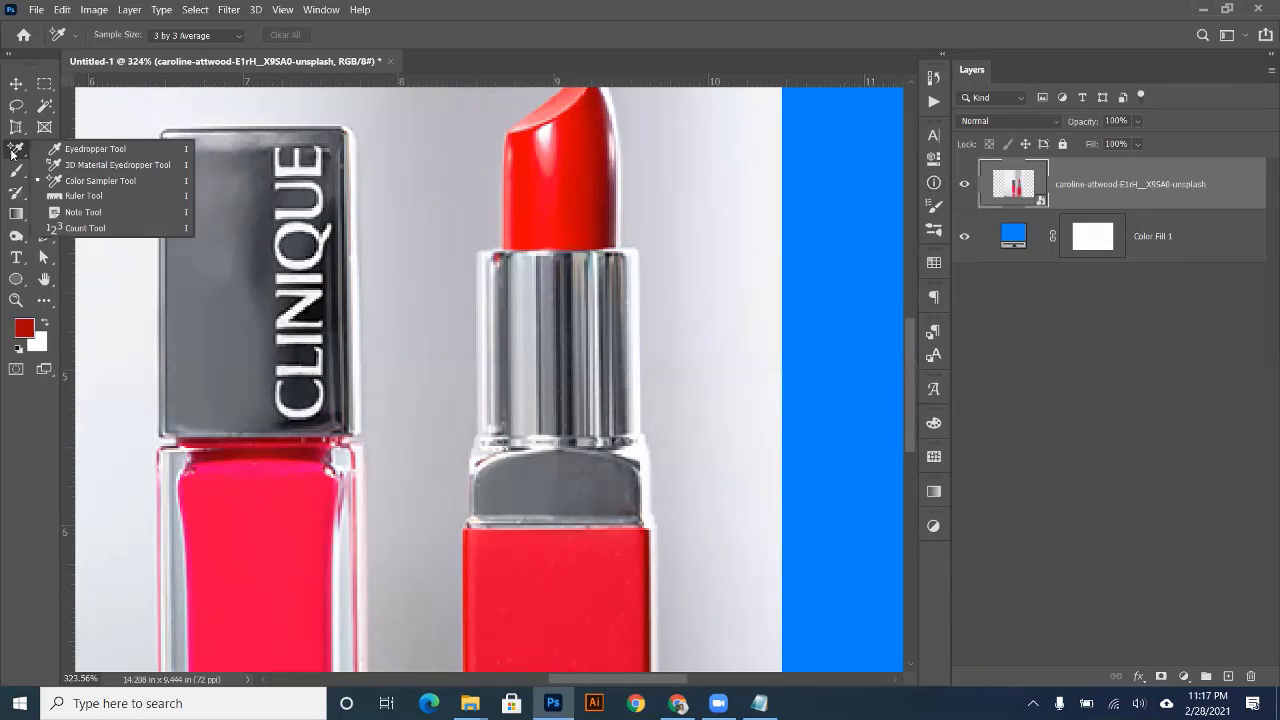
left_click(61, 195)
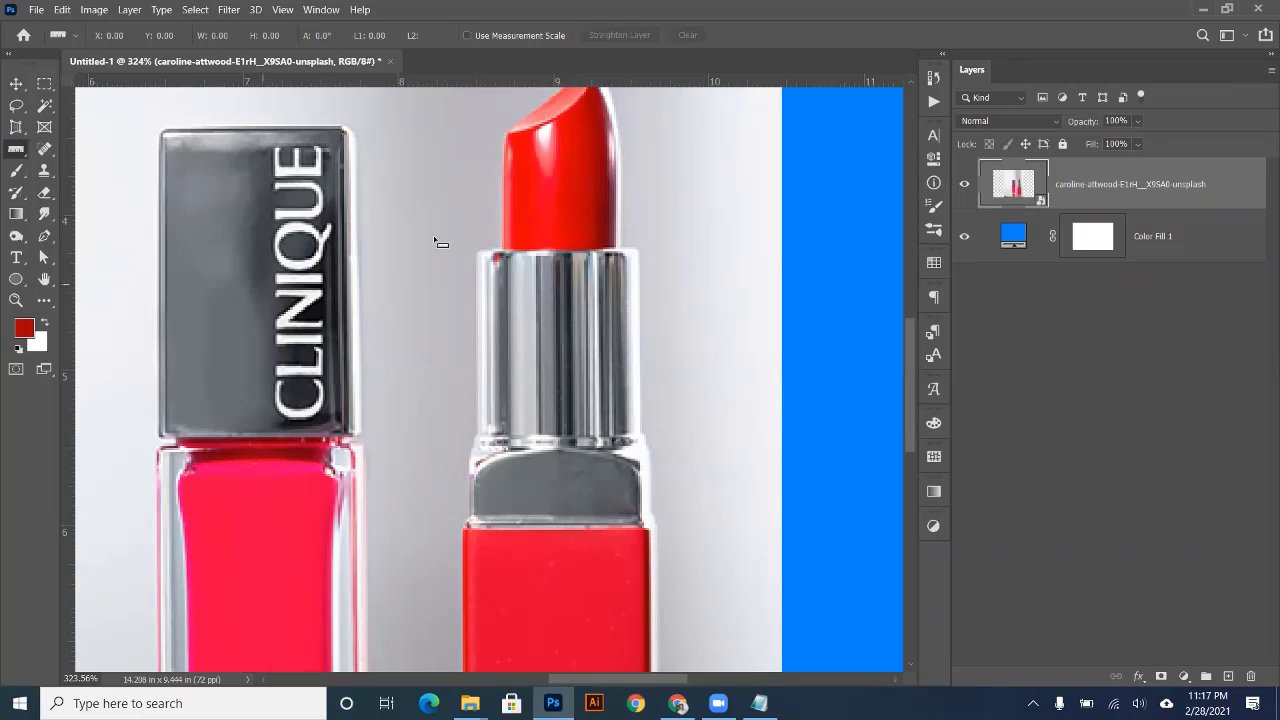
mouse_move(232, 215)
left_mouse_down()
mouse_move(683, 224)
mouse_move(799, 317)
left_mouse_up()
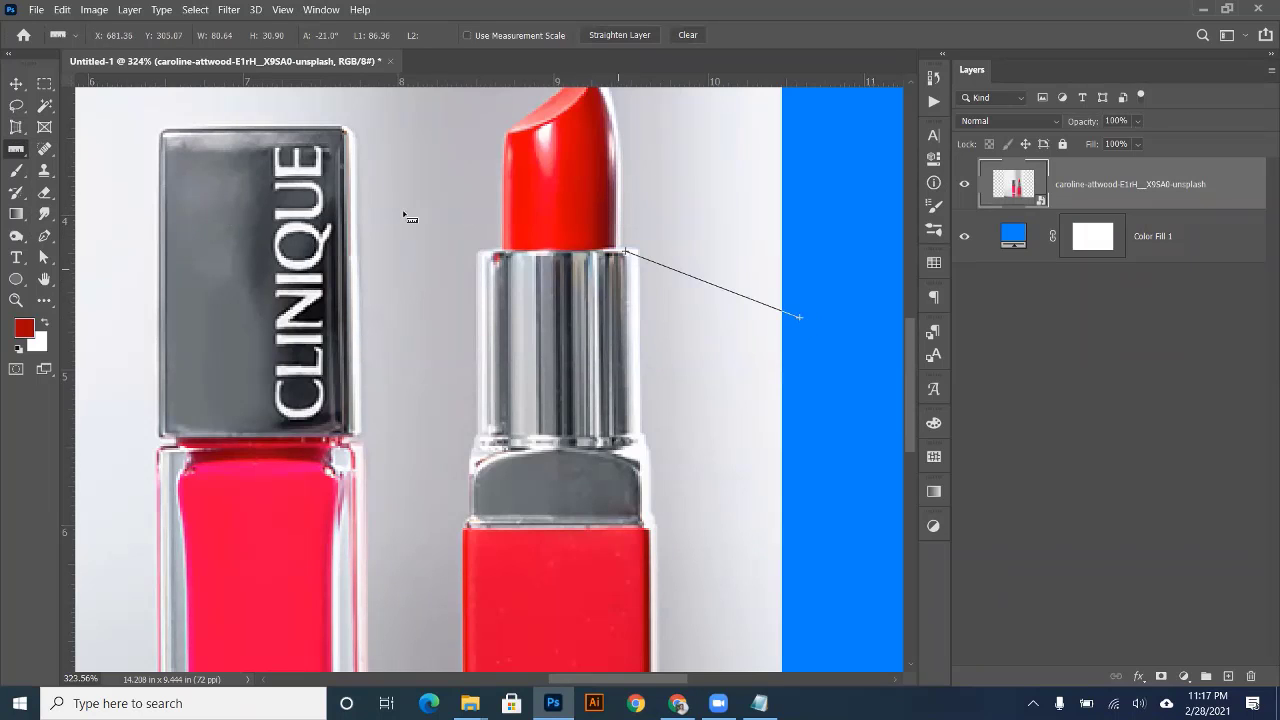
left_click_drag(404, 212, 453, 330)
left_click_drag(367, 327, 199, 343)
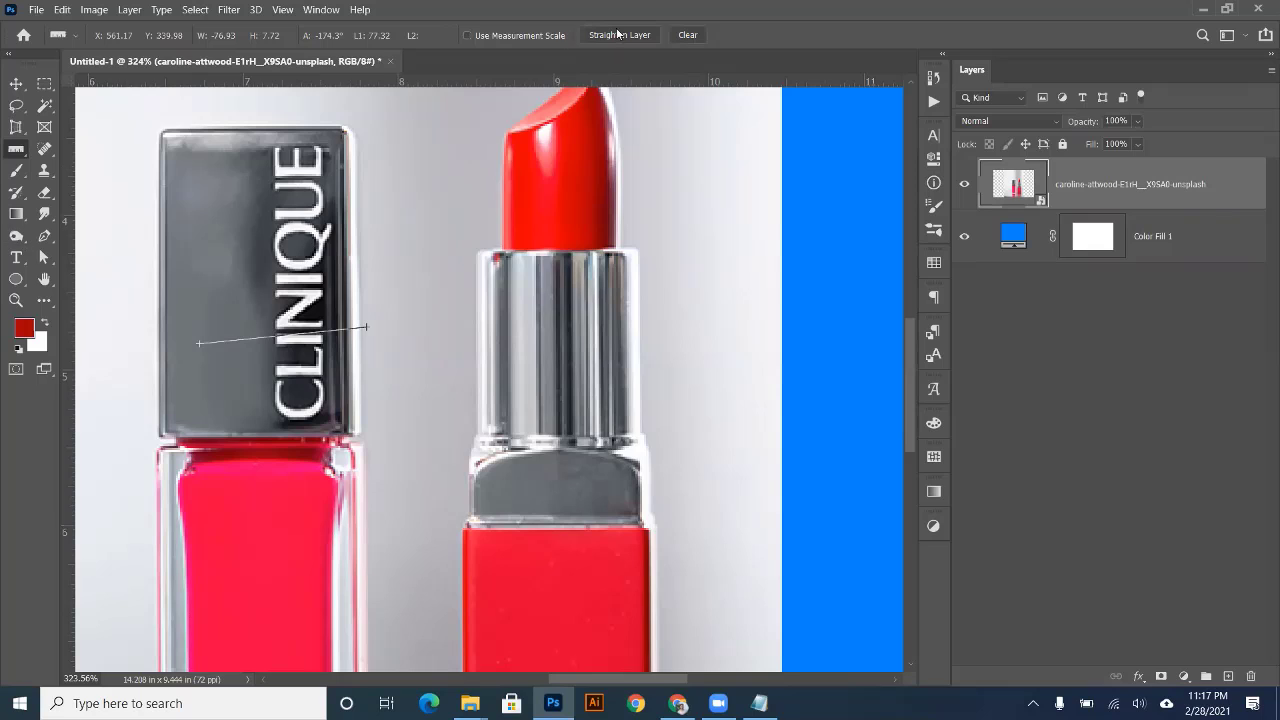
left_click(687, 35)
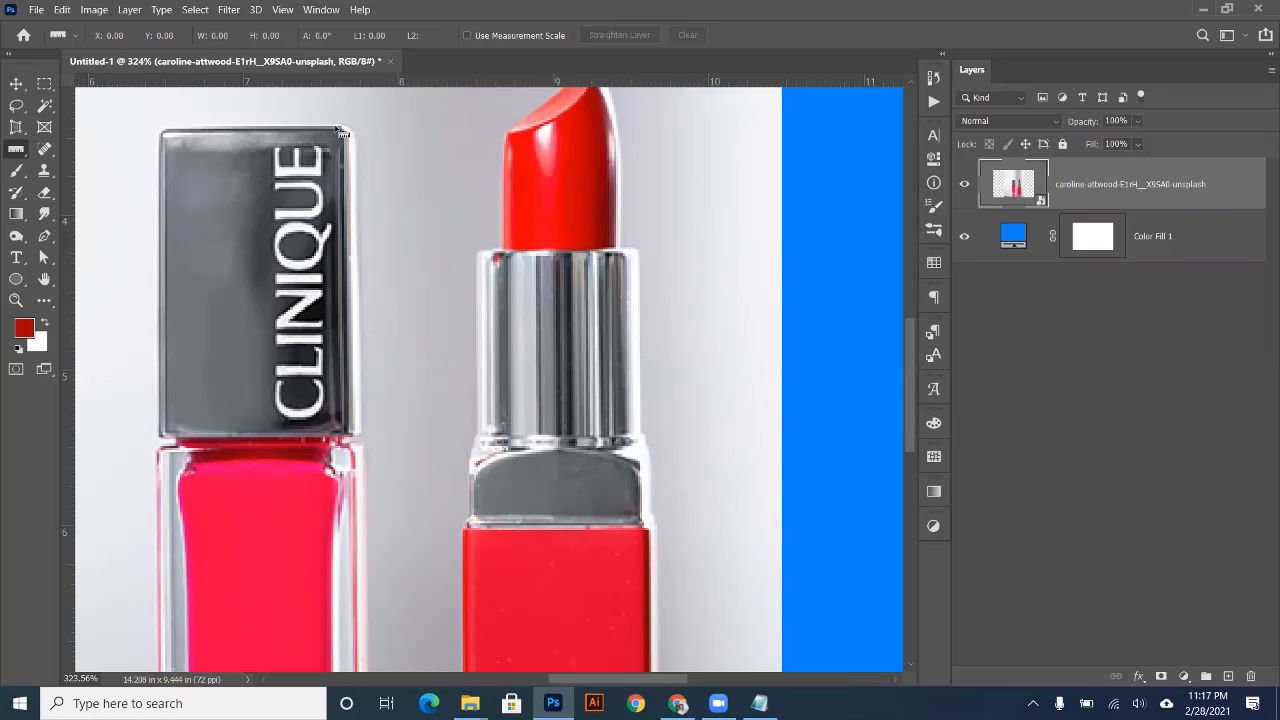
- Review the Eyedropper, healing, Magic Wand, crop and Frame tools and the alternatives grouped with them
right_click(22, 152)
left_click(49, 151)
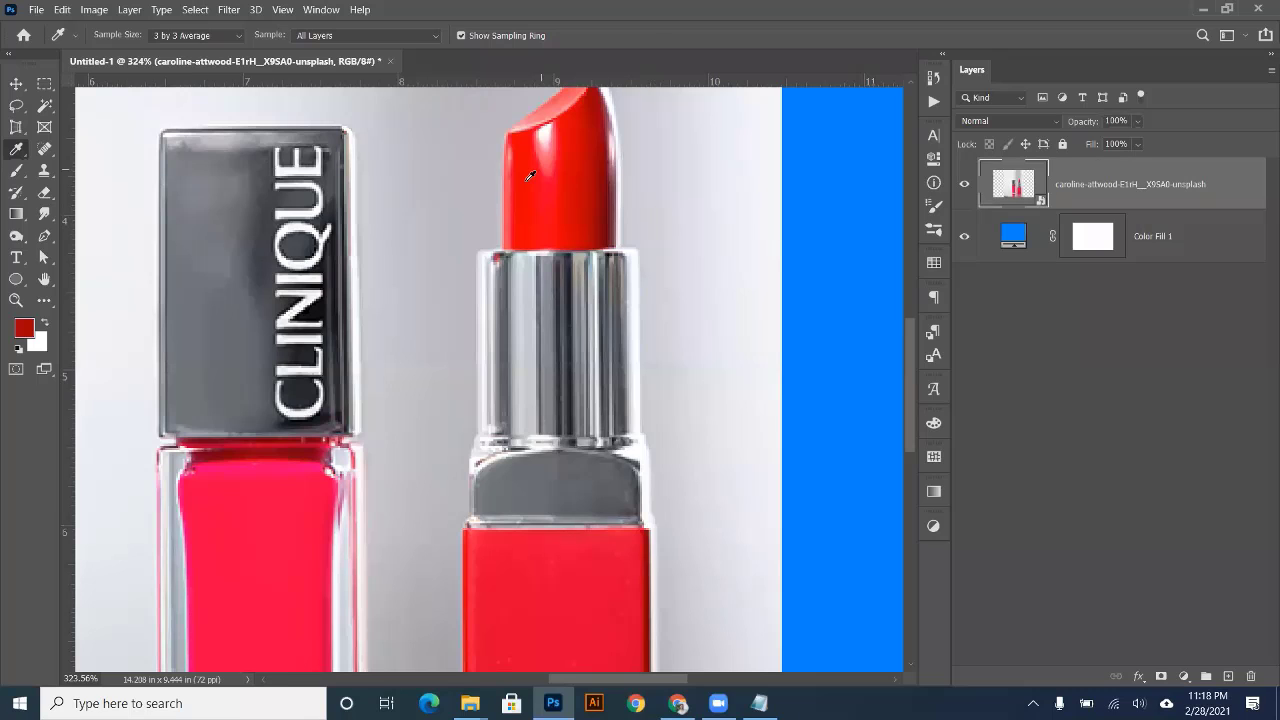
left_click(43, 150)
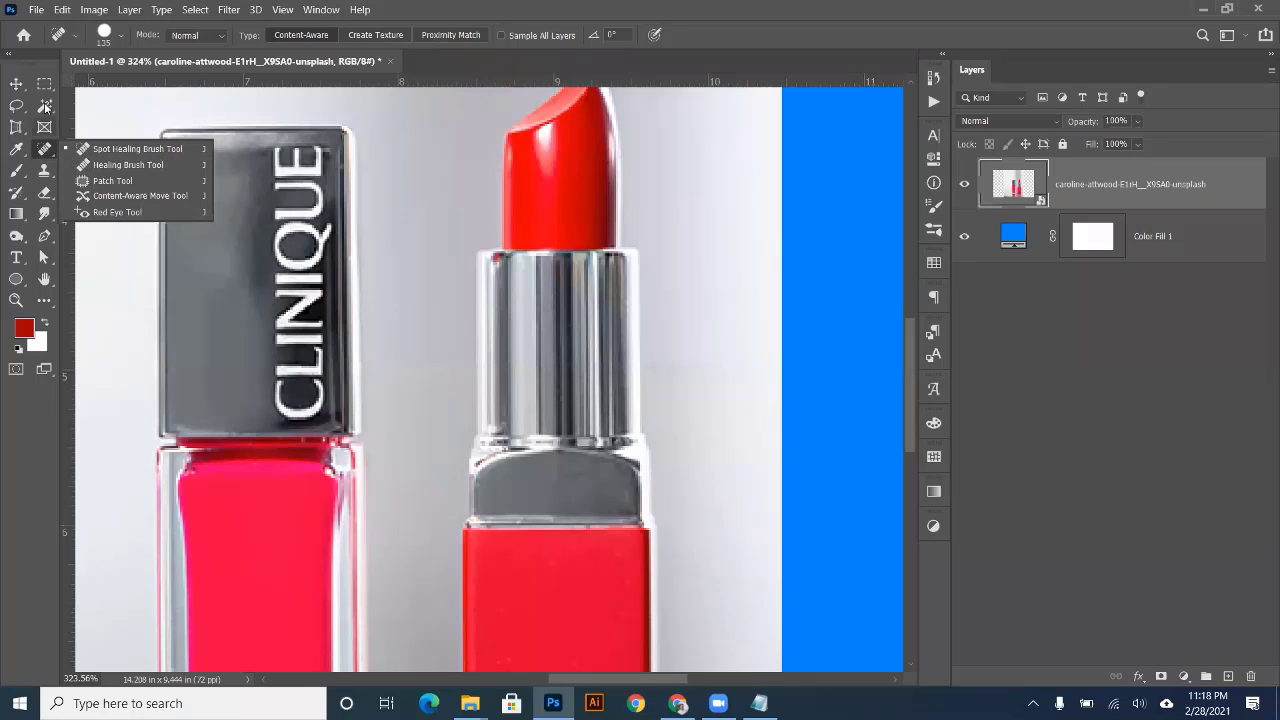
left_click(45, 107)
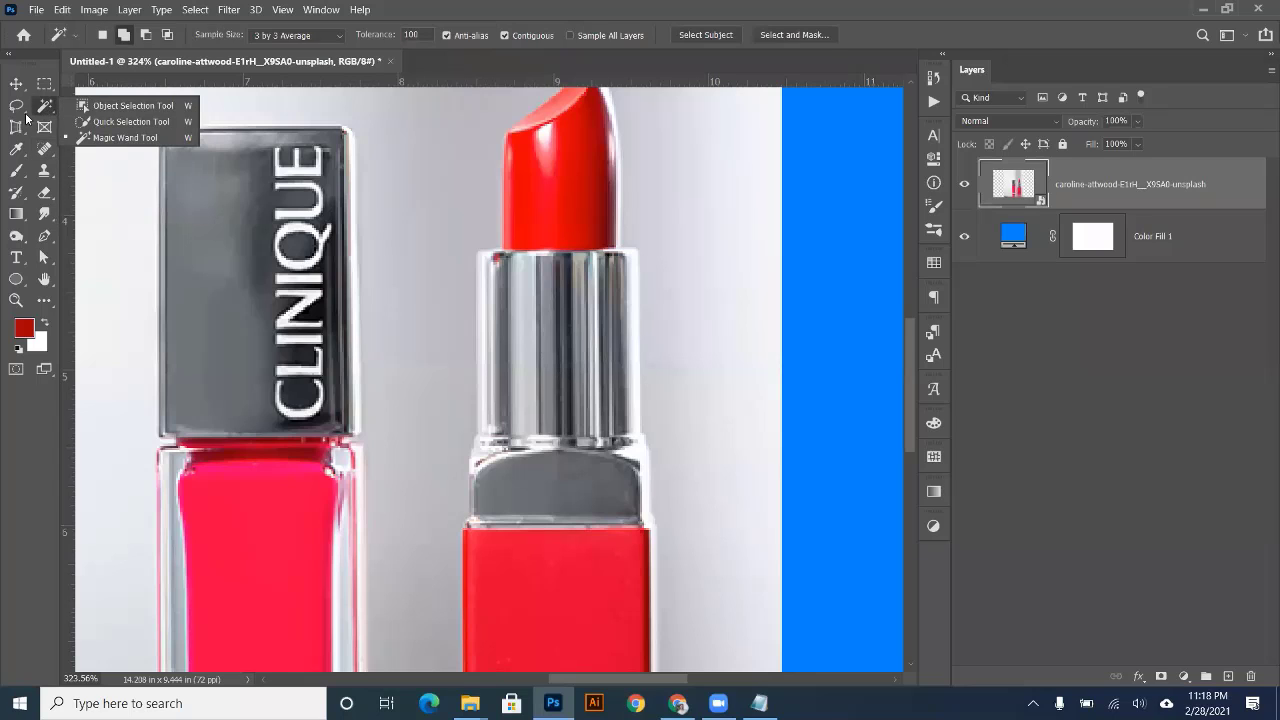
left_click(16, 126)
left_click(3, 132)
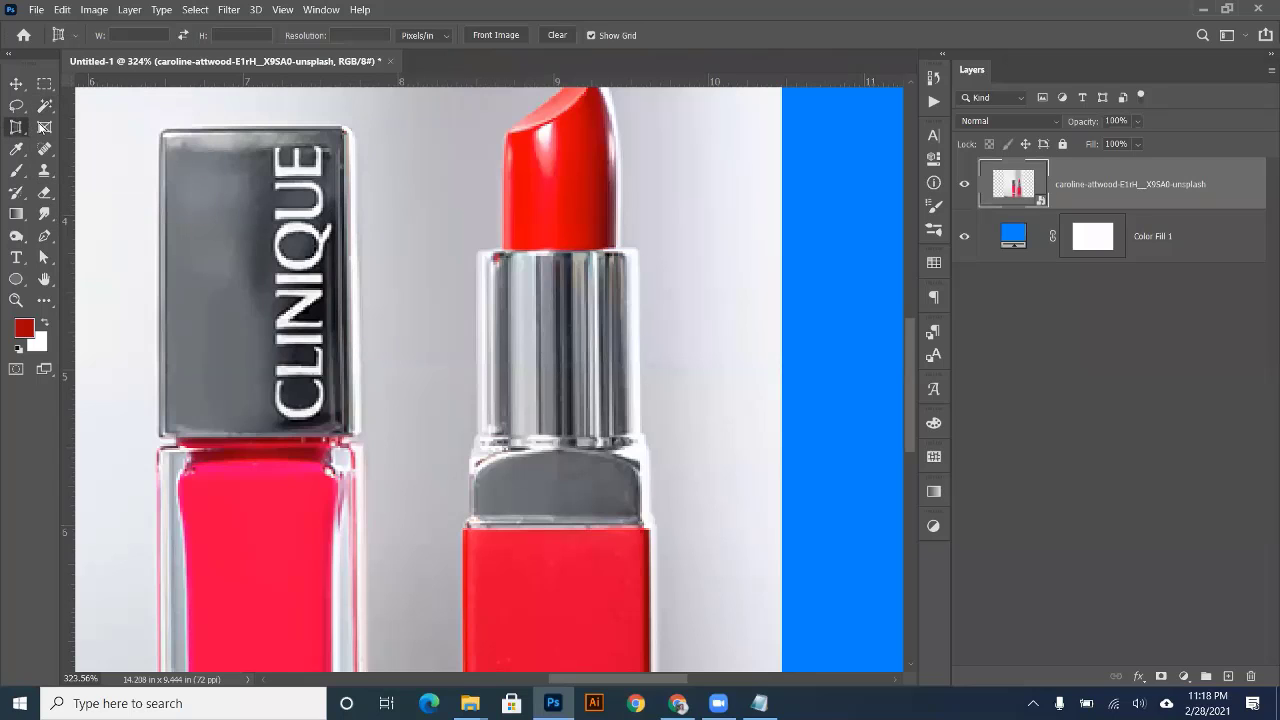
left_click(44, 107)
left_click(11, 130)
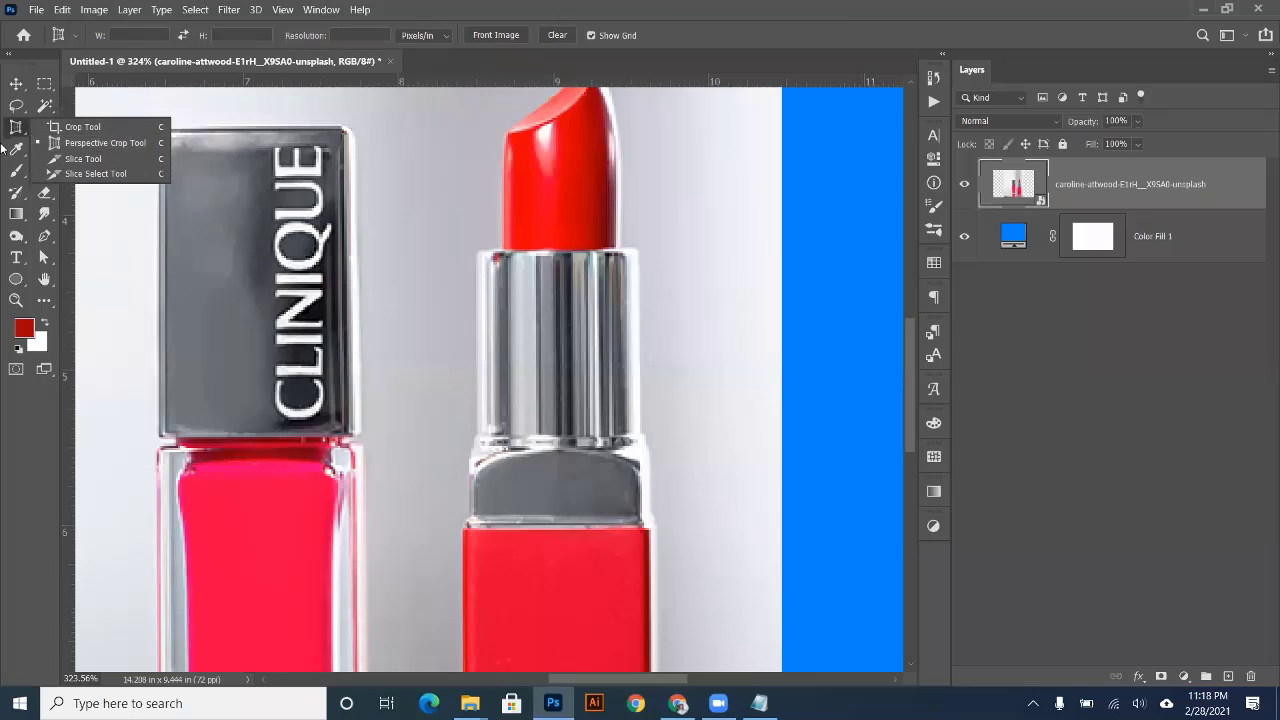
left_click(3, 148)
left_click(44, 129)
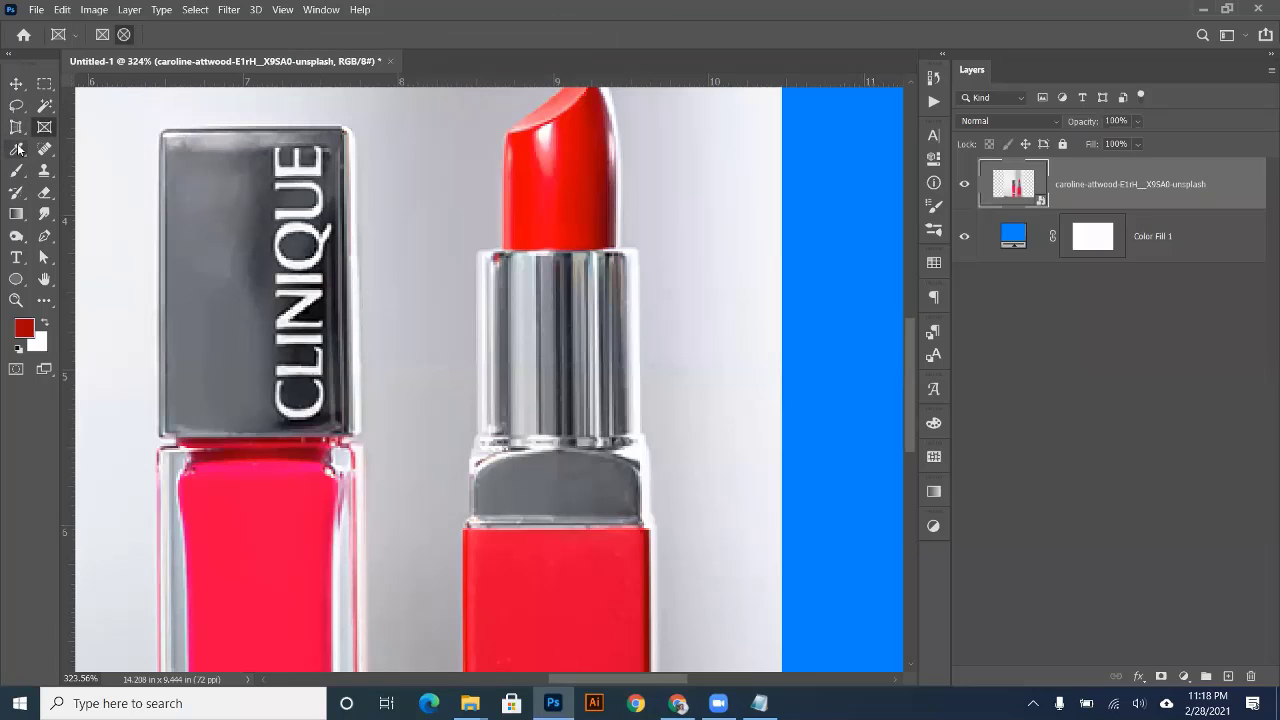
left_click(18, 149)
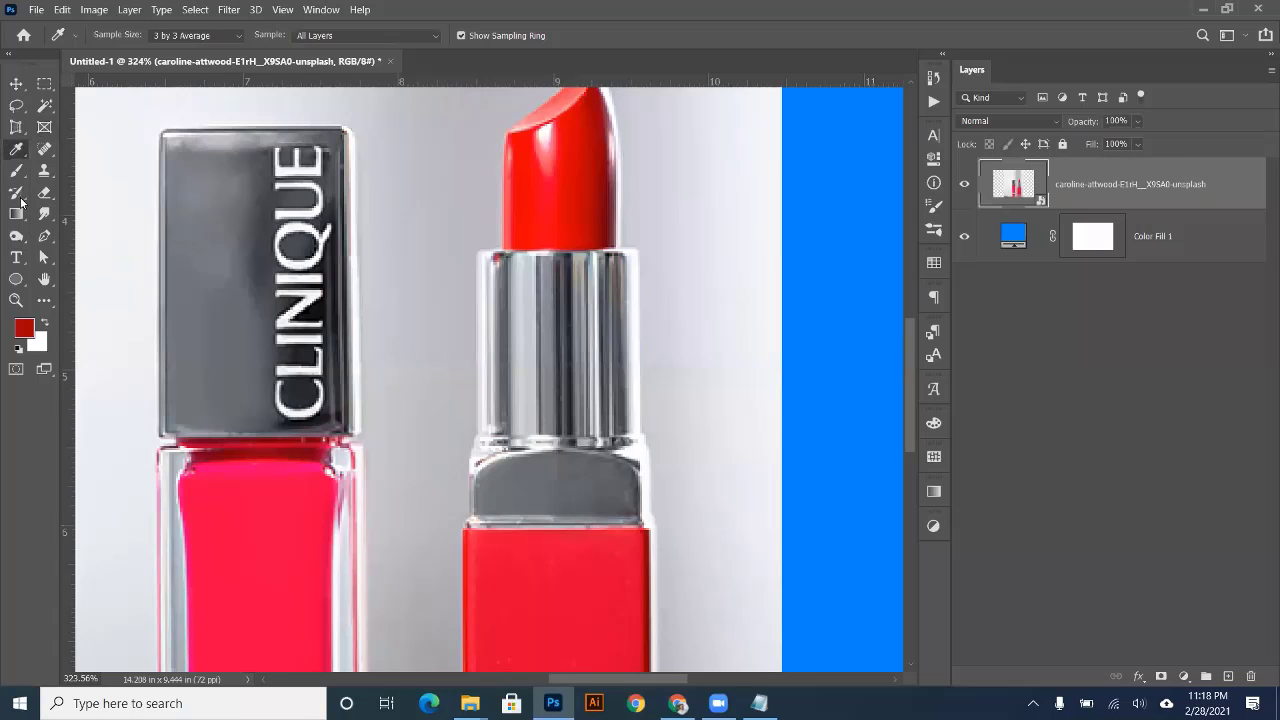
left_click(46, 107)
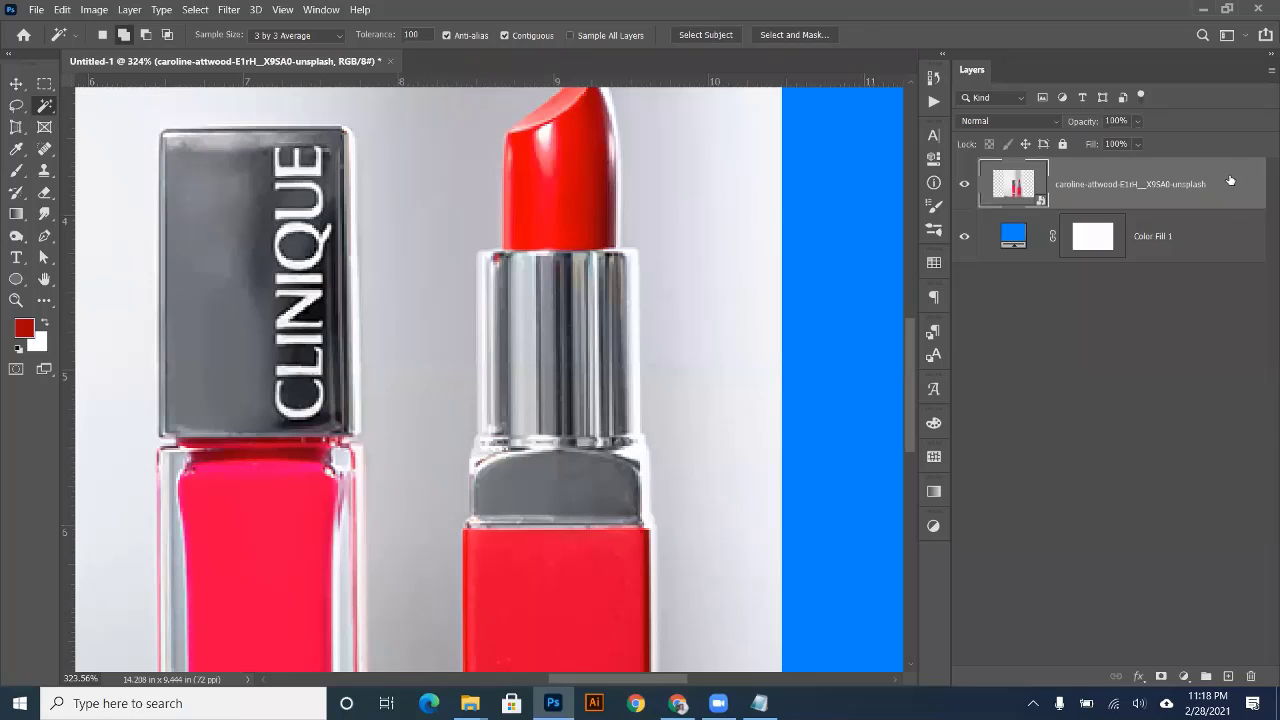
- Delete the lipstick photo layer, keeping only the blue Color Fill 1 layer in the document
left_click_drag(1230, 180, 1248, 675)
key("ctrl+0")
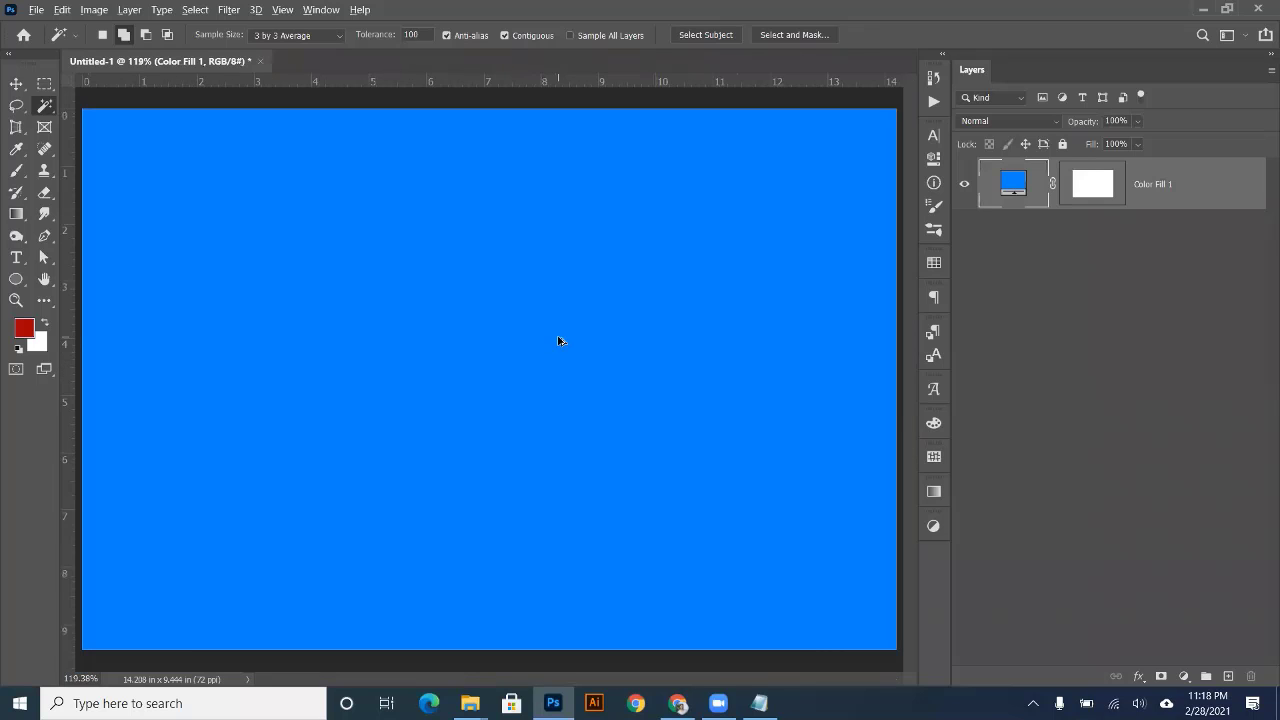
scroll(560, 343, "down", 2)
- Switch to Chrome, return from the lipstick photo to the Unsplash product results, and dismiss the attribution popup
left_click(678, 703)
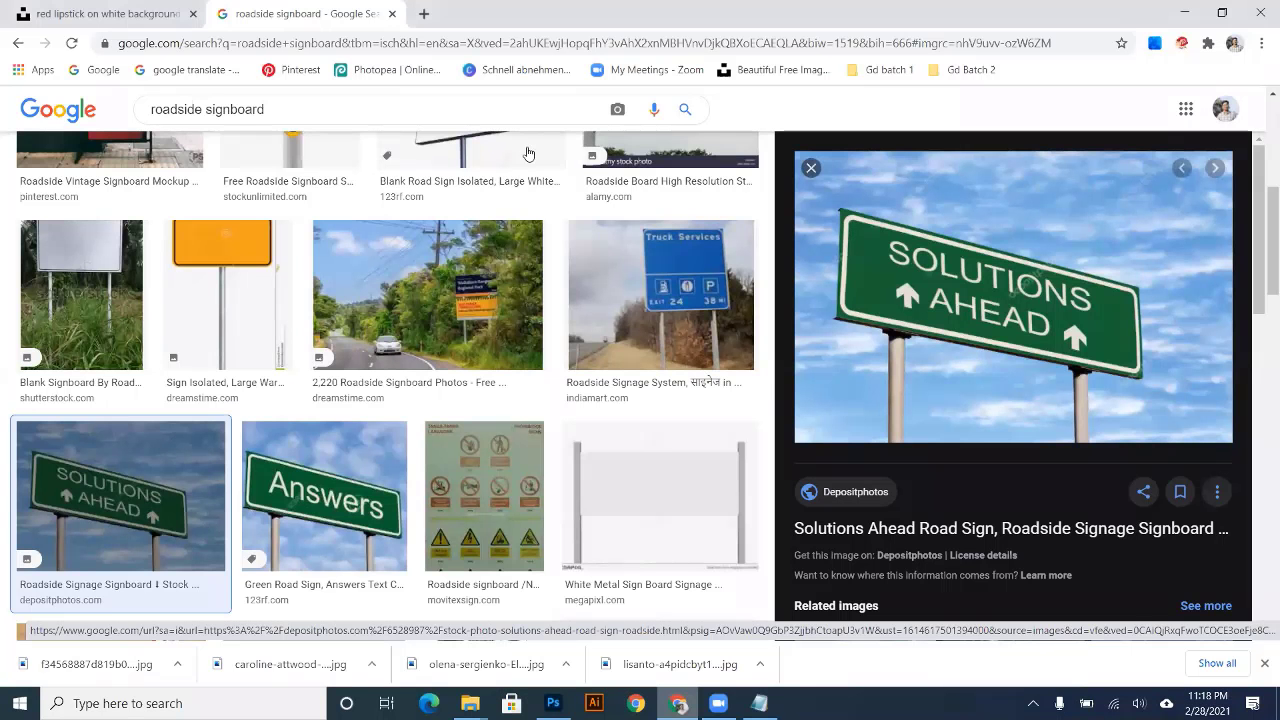
left_click(58, 10)
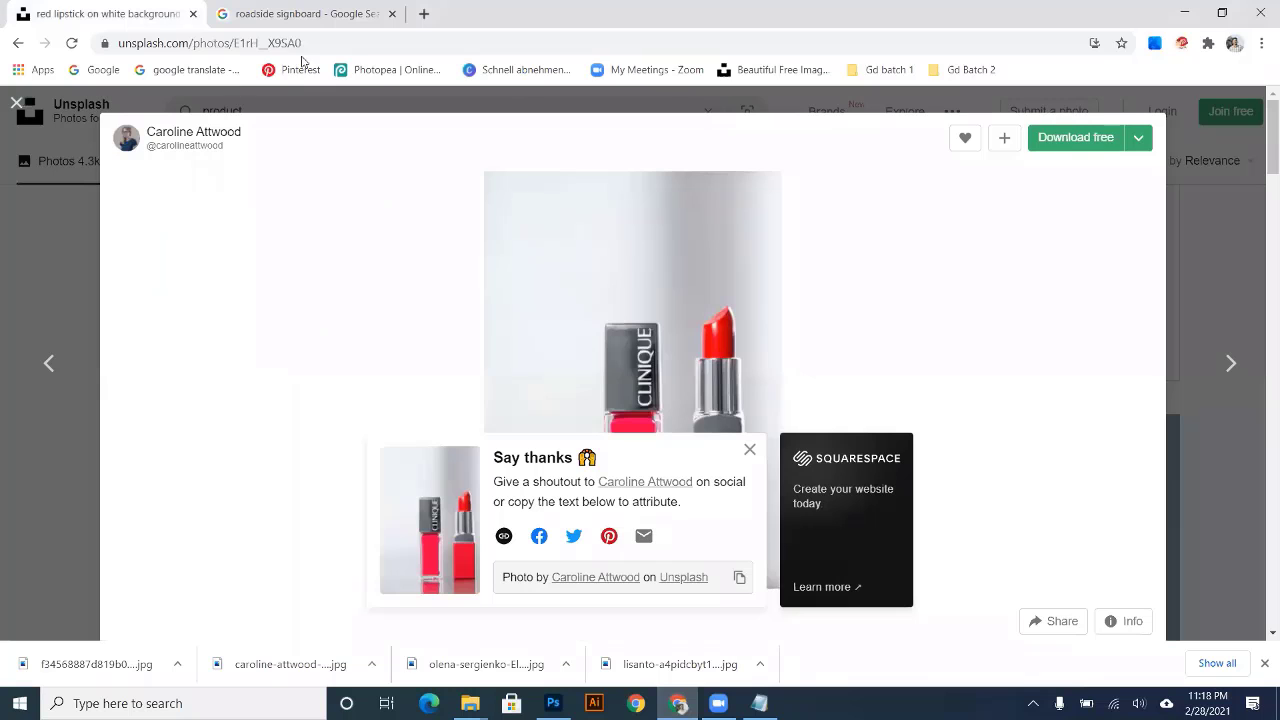
left_click(340, 43)
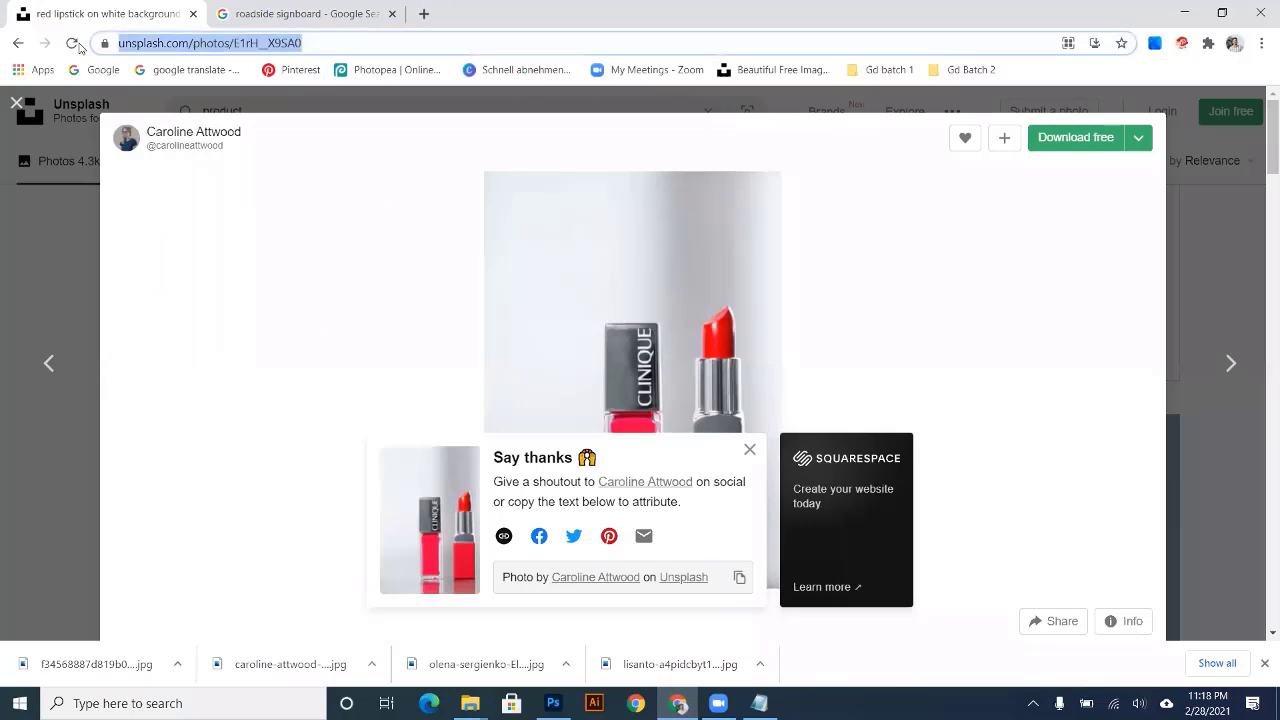
left_click(1215, 189)
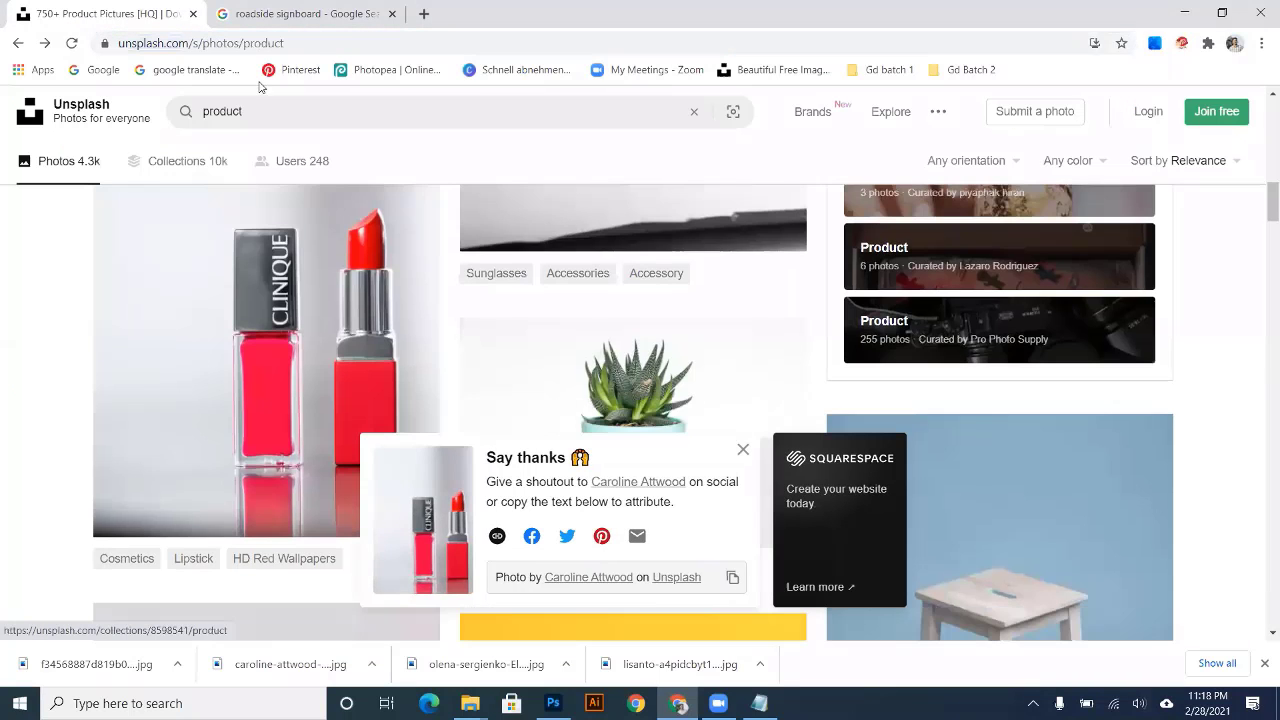
left_click(743, 450)
key("ctrl+minus")
key("ctrl+minus")
key("ctrl+minus")
key("ctrl+minus")
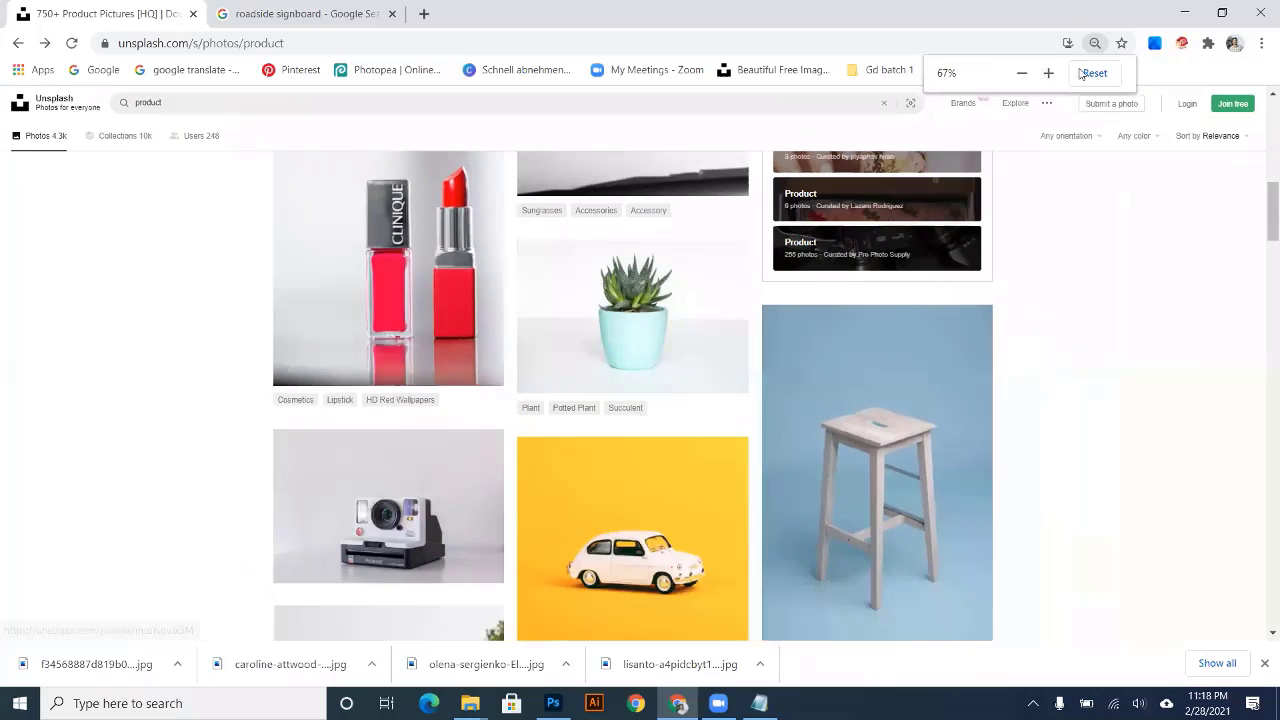
left_click(1090, 73)
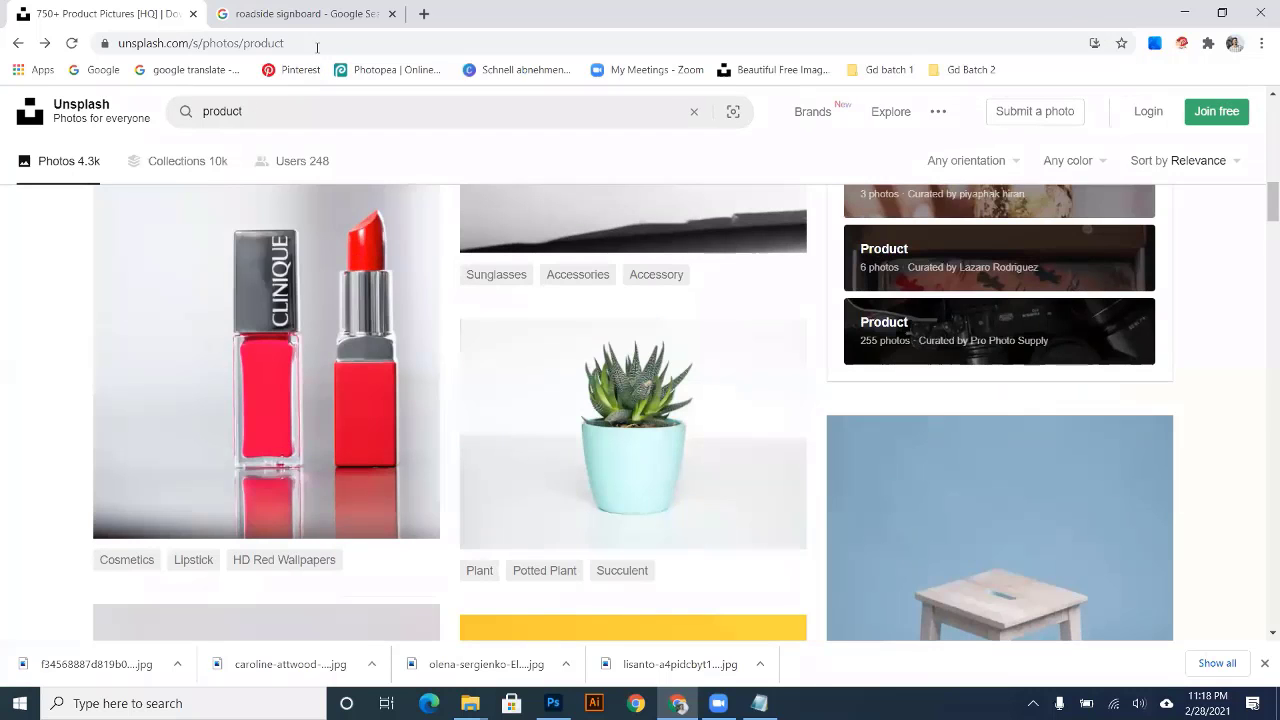
left_click(121, 43)
left_click(121, 43)
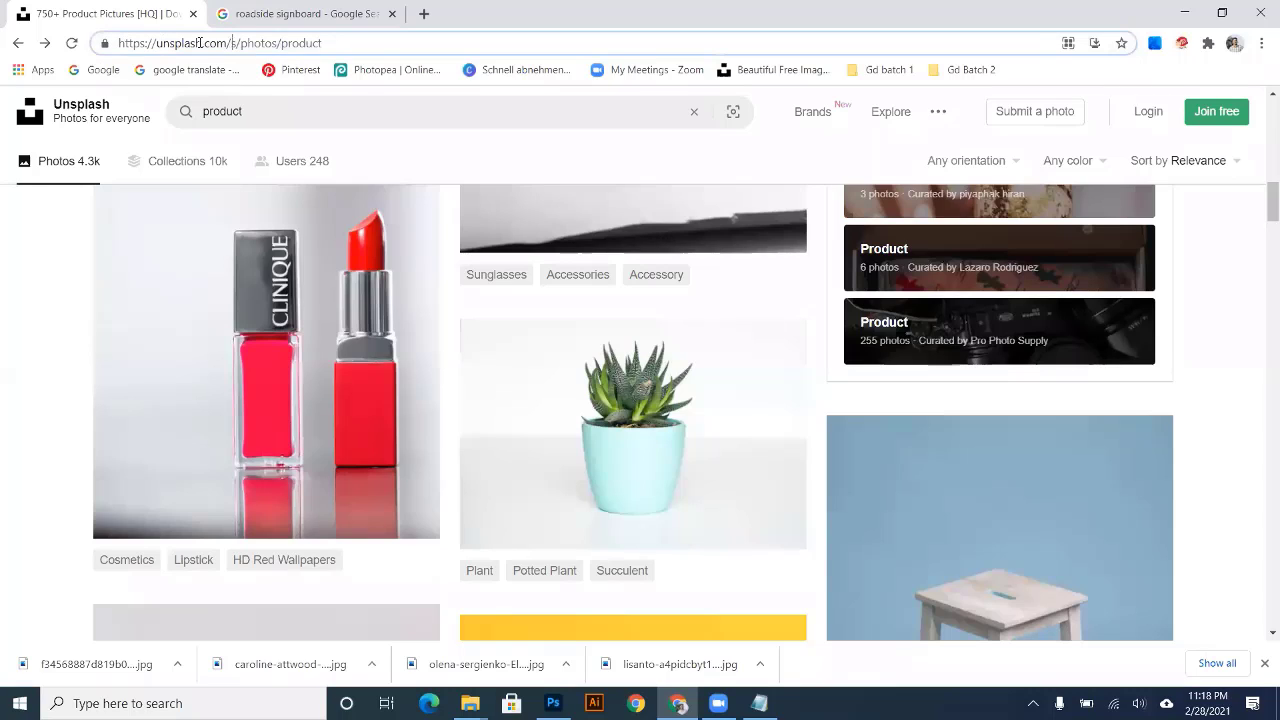
left_click_drag(233, 43, 114, 43)
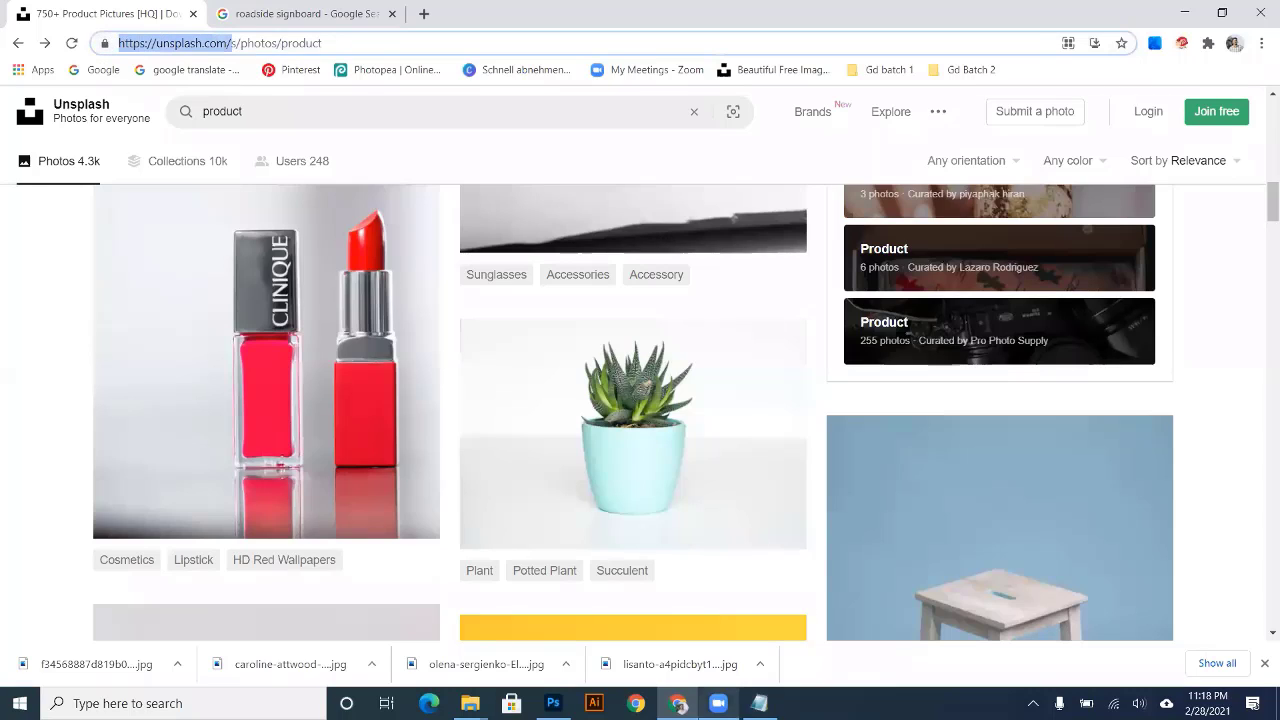
left_click(718, 703)
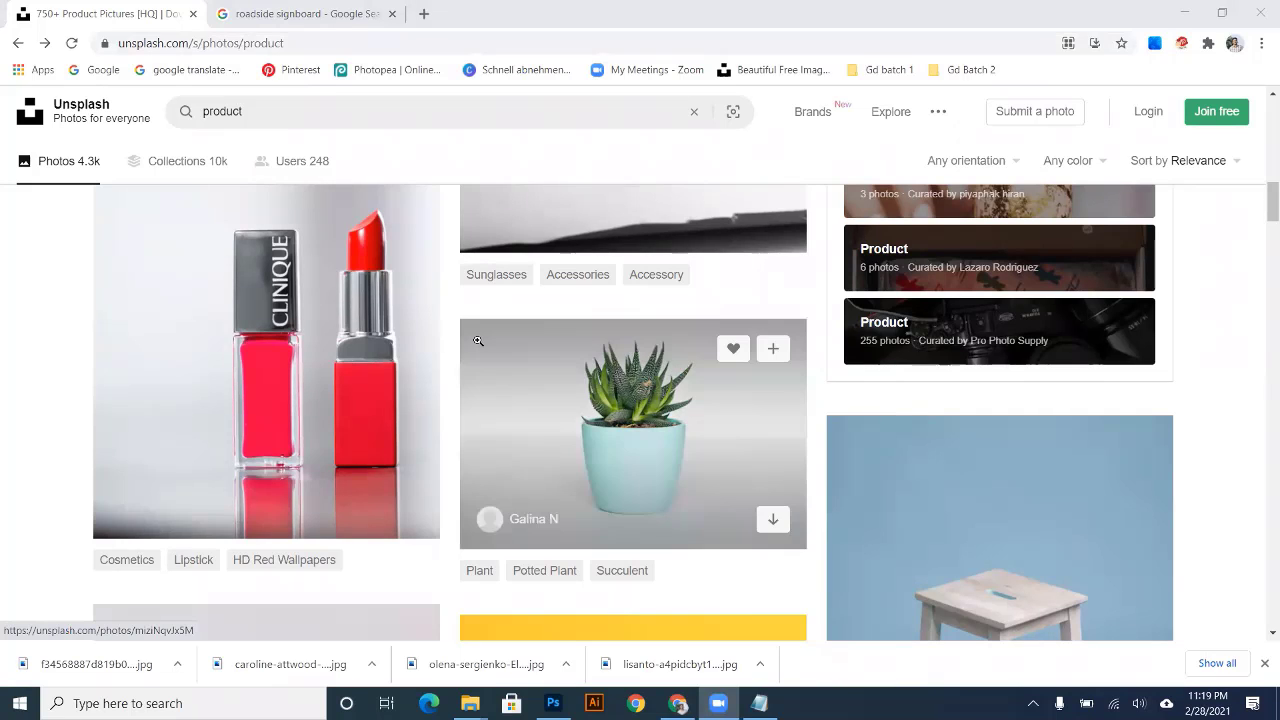
- Look through the Unsplash product photos for a new picture with a clearly outlined object
scroll(474, 340, "down", 3)
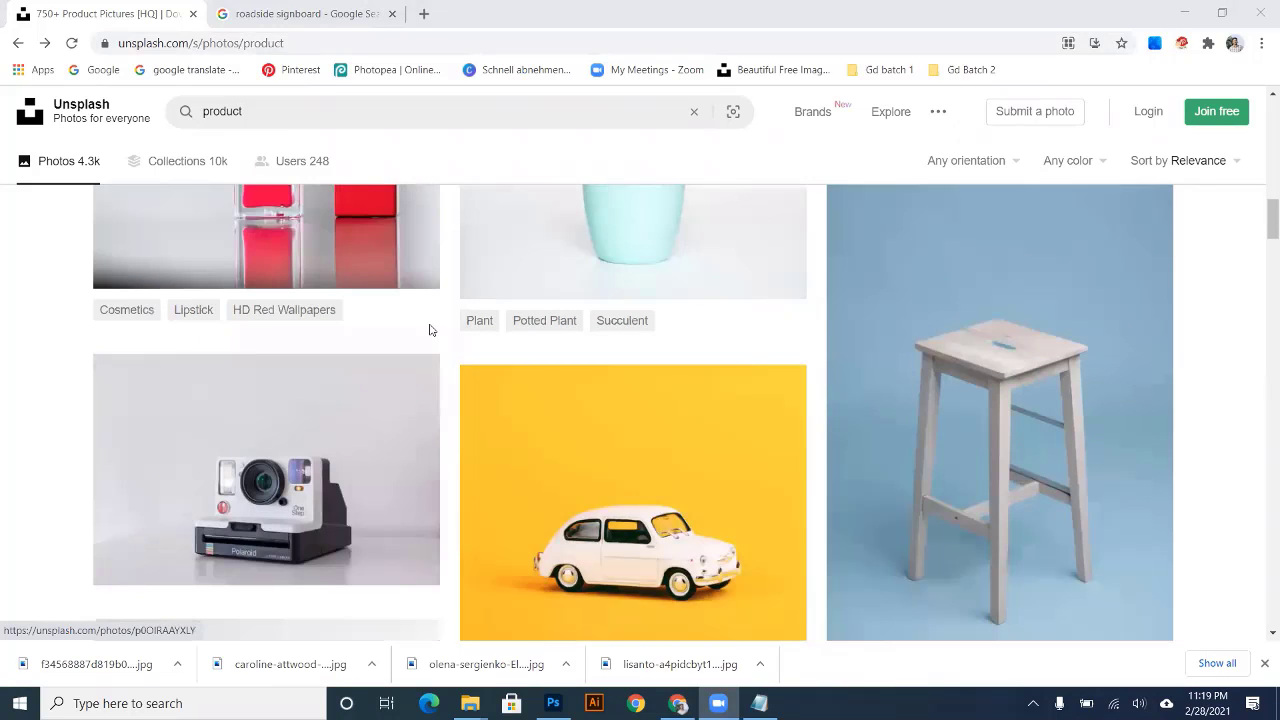
scroll(429, 328, "up", 8)
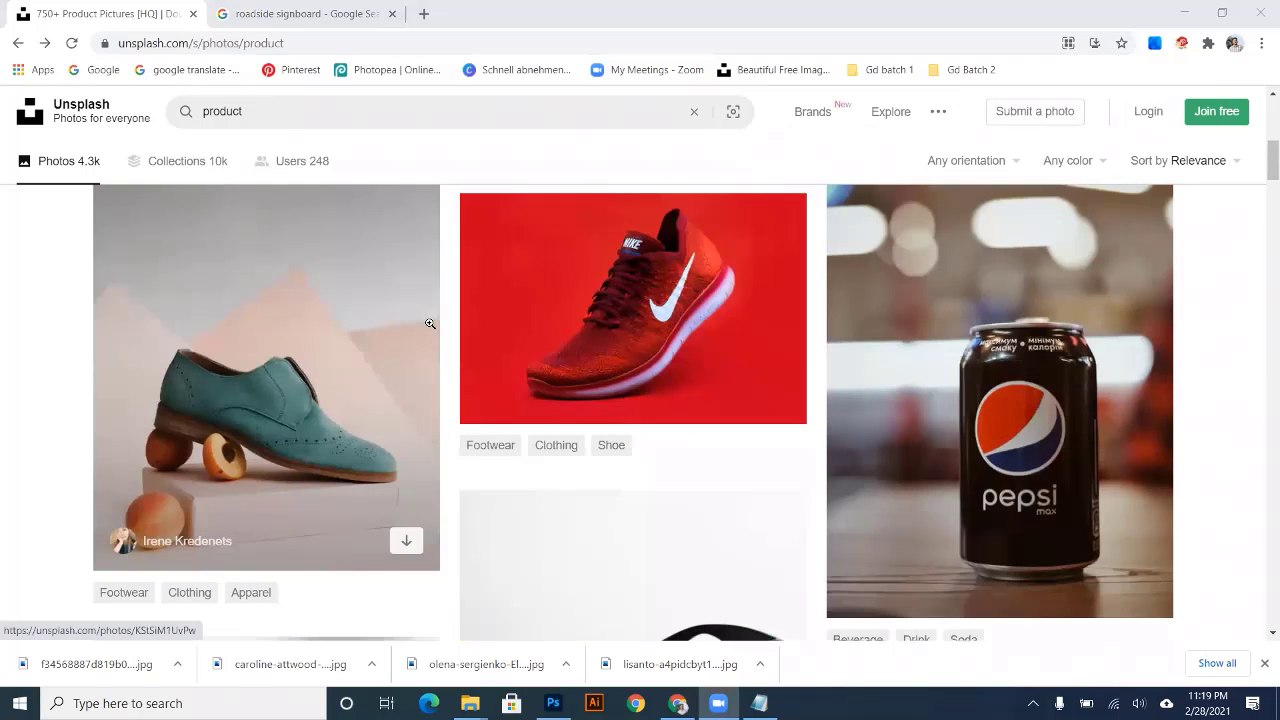
scroll(430, 320, "up", 5)
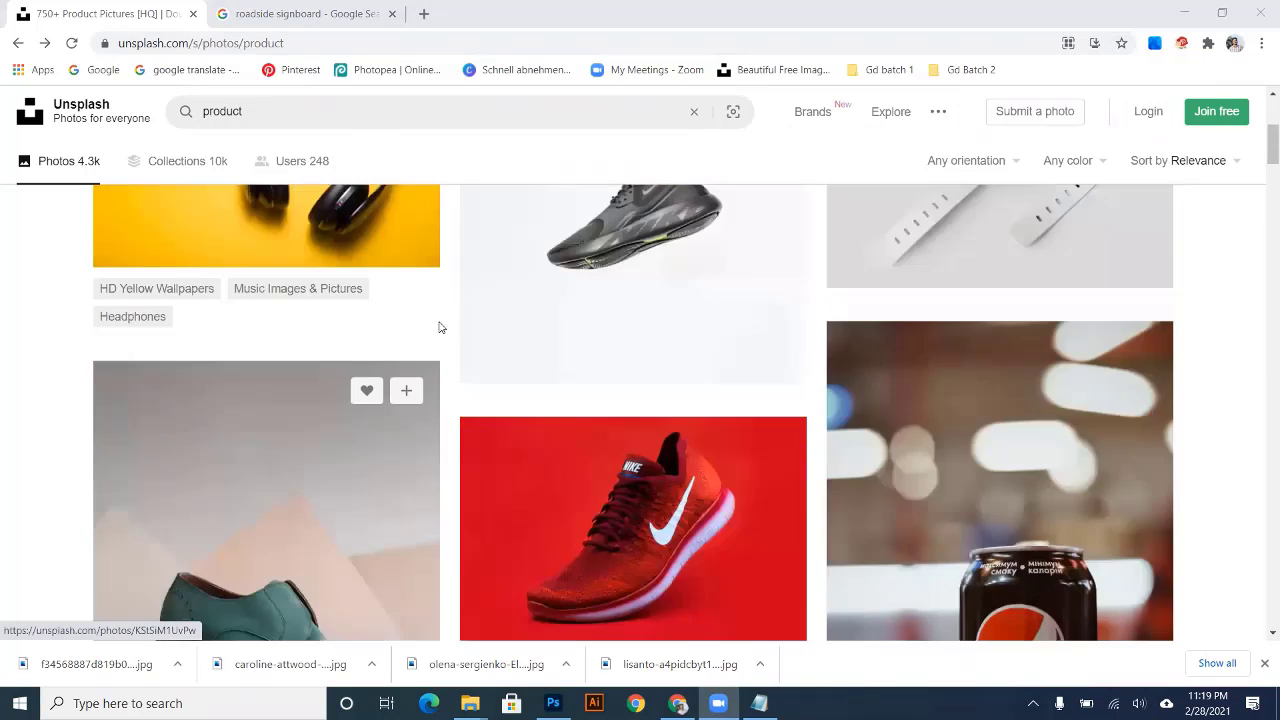
scroll(493, 346, "down", 2)
scroll(498, 344, "down", 10)
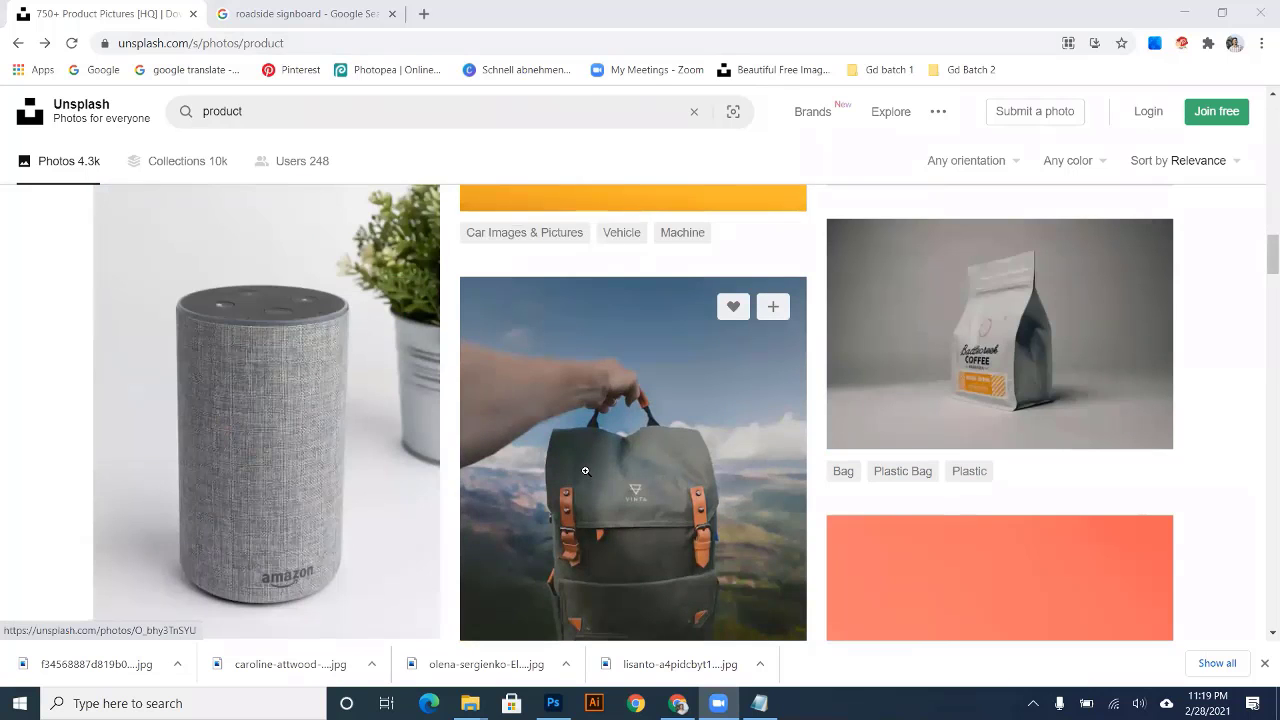
scroll(585, 471, "down", 3)
scroll(586, 460, "up", 9)
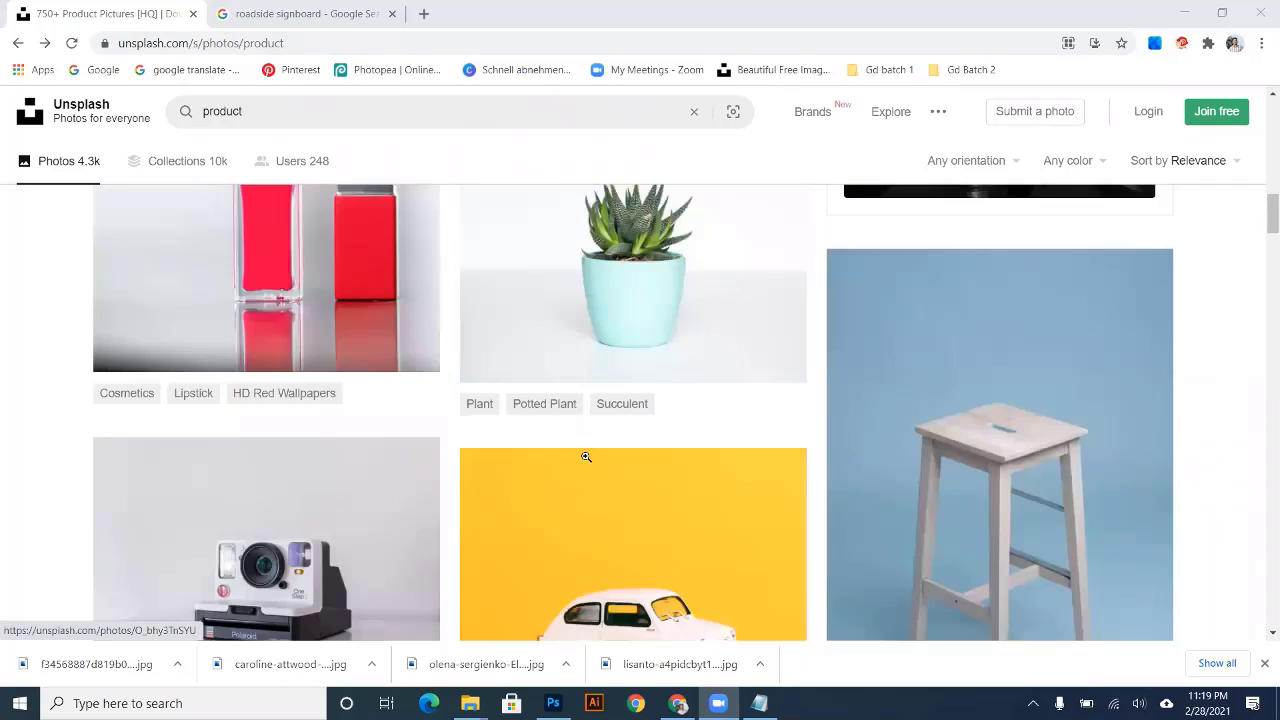
scroll(586, 457, "down", 4)
scroll(586, 454, "up", 1)
scroll(587, 448, "up", 2)
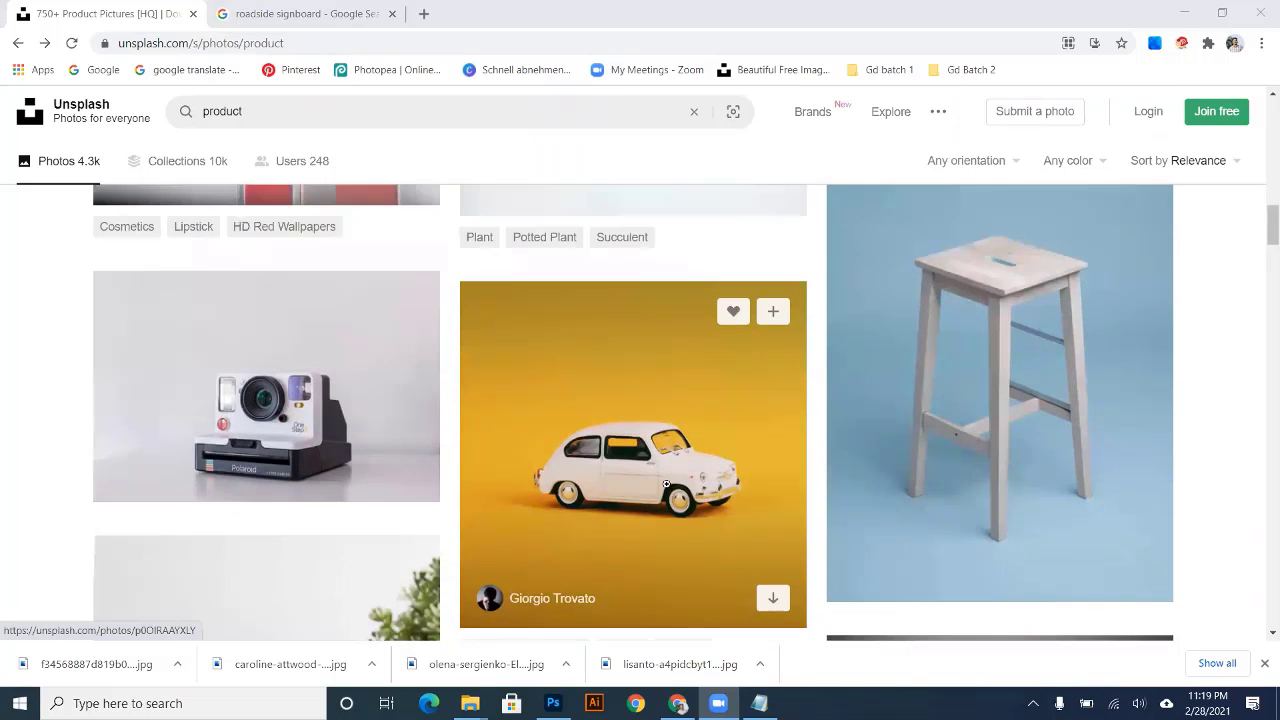
- Preview the photo of the white toy car on yellow and return to the product results
left_click(668, 458)
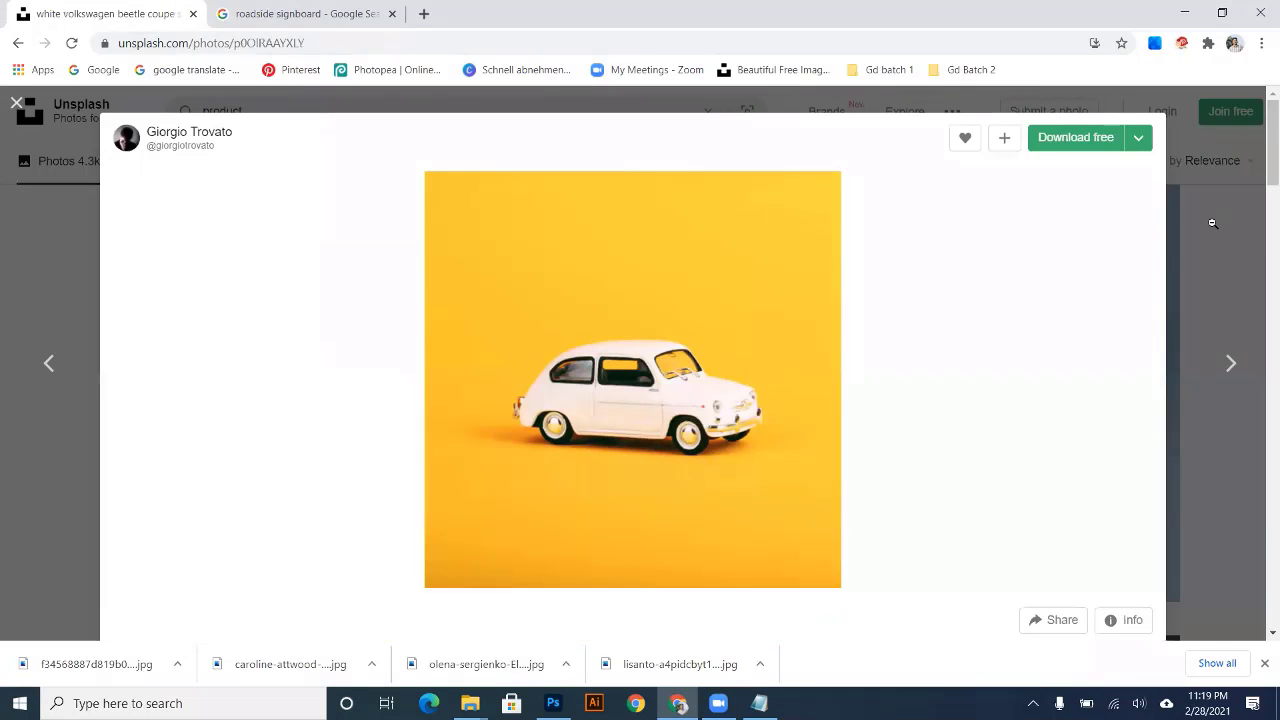
left_click(1212, 223)
scroll(394, 343, "down", 3)
scroll(263, 384, "up", 3)
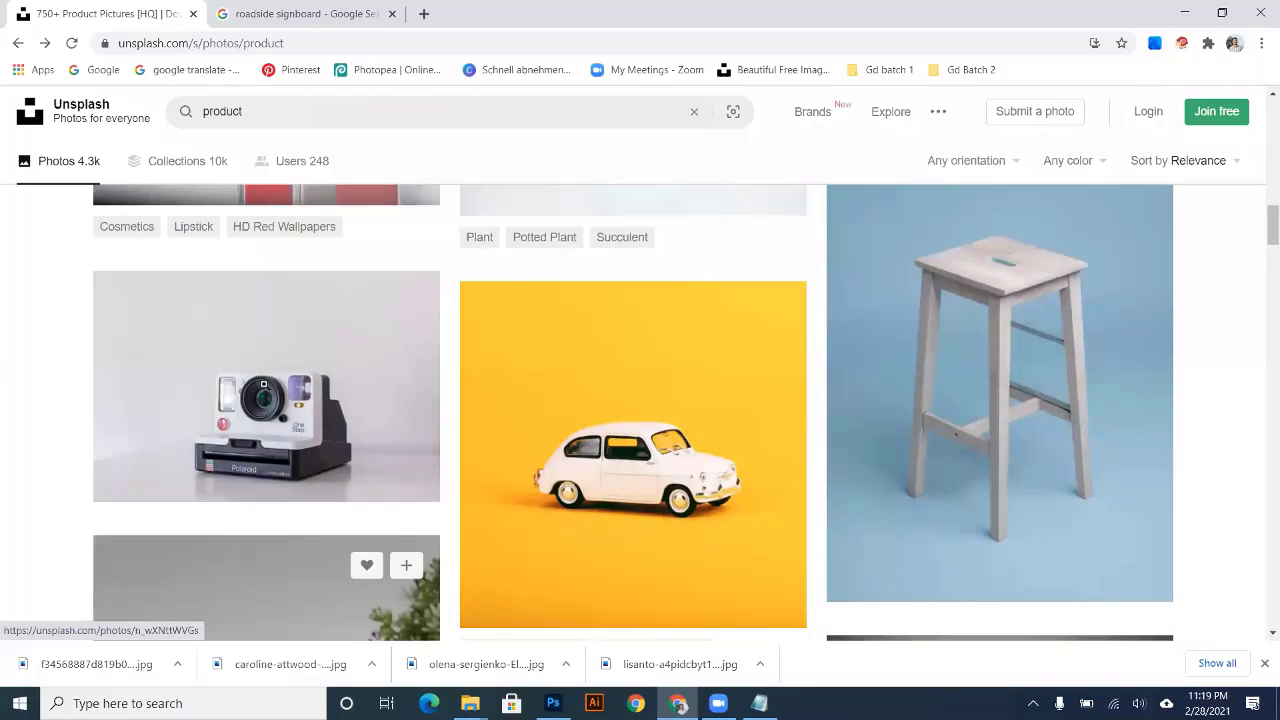
- Download the white and black Polaroid camera photo from Unsplash and show the file in the Downloads folder
left_click(263, 384)
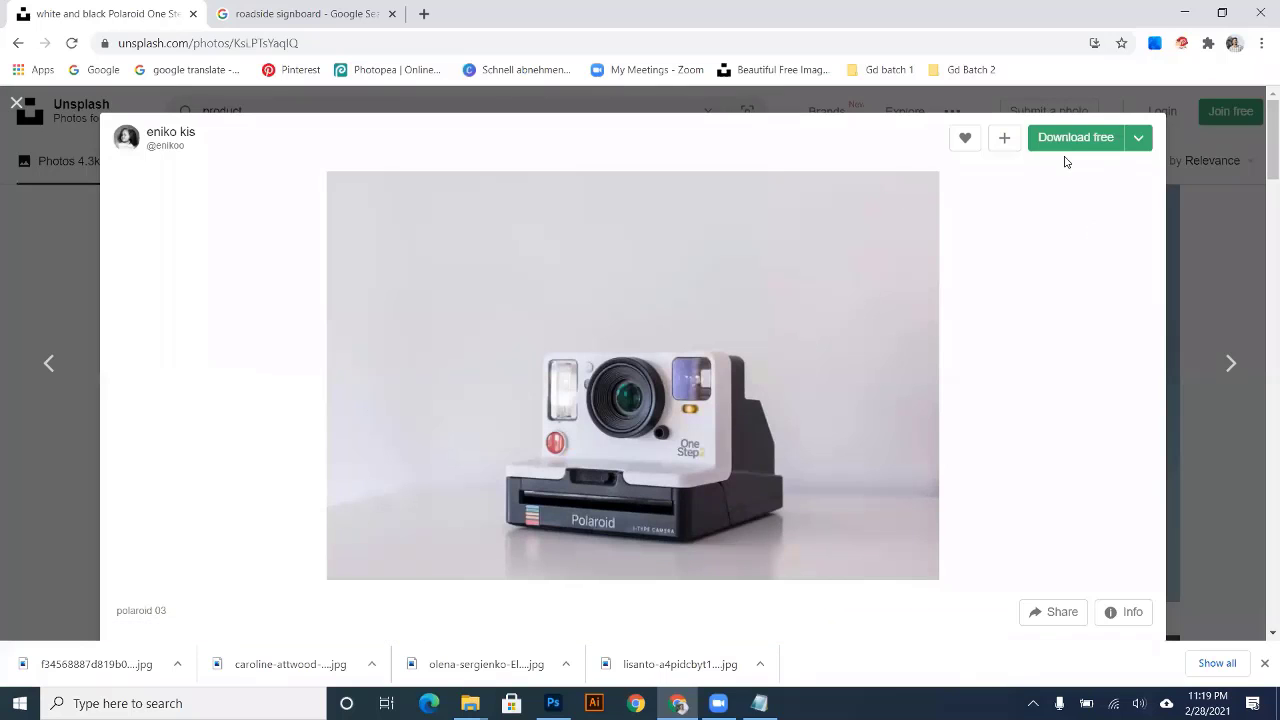
left_click(1062, 148)
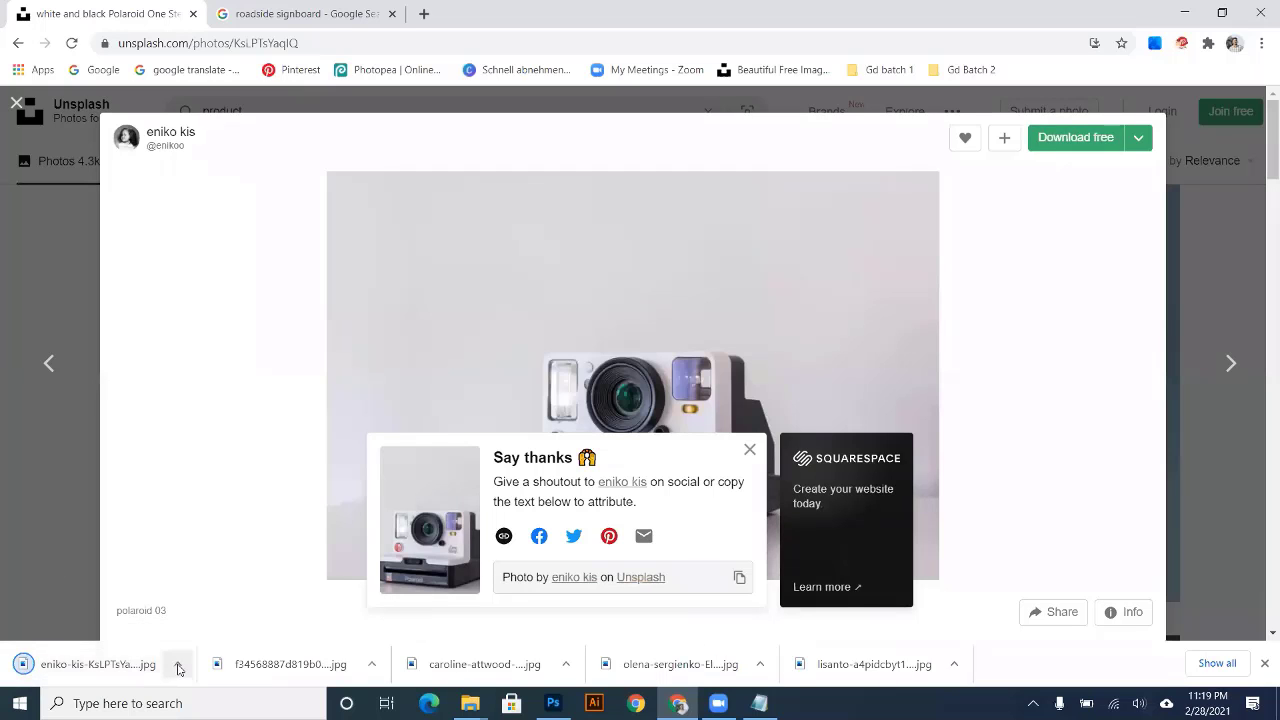
left_click(177, 664)
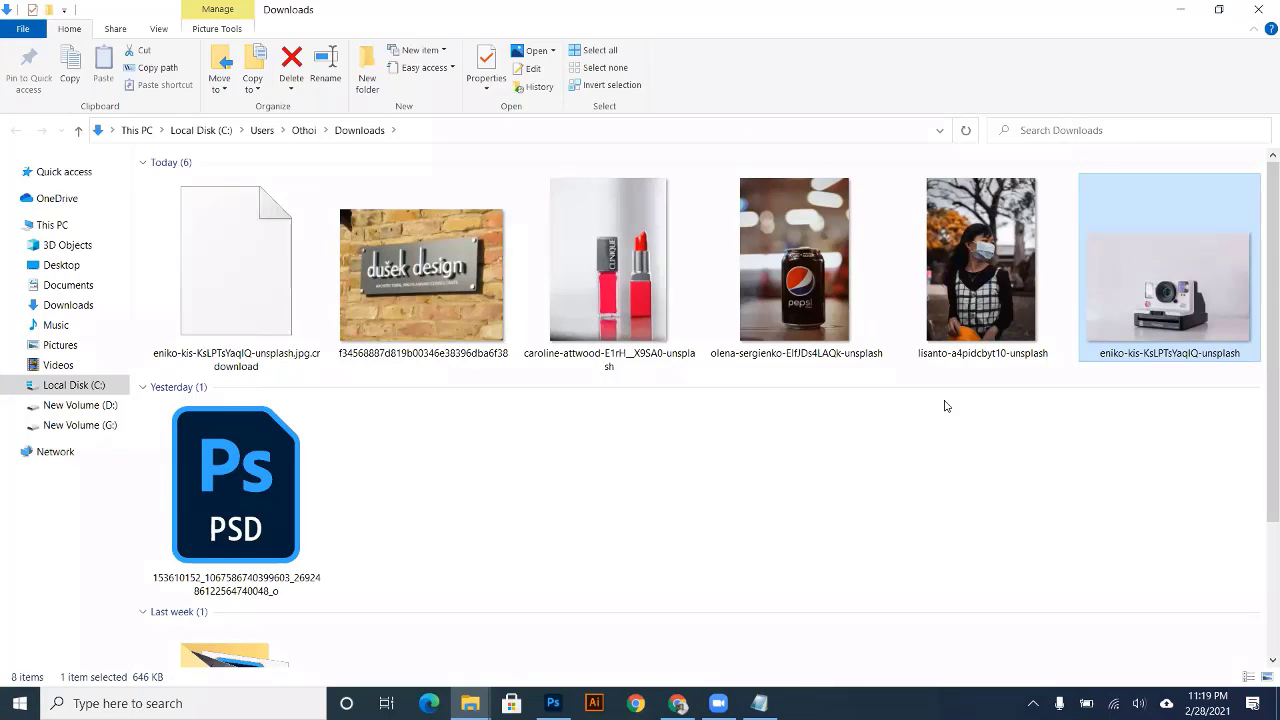
- Place the downloaded Polaroid camera photo in the Photoshop document above the Color Fill 1 layer
left_click_drag(1169, 290, 561, 643)
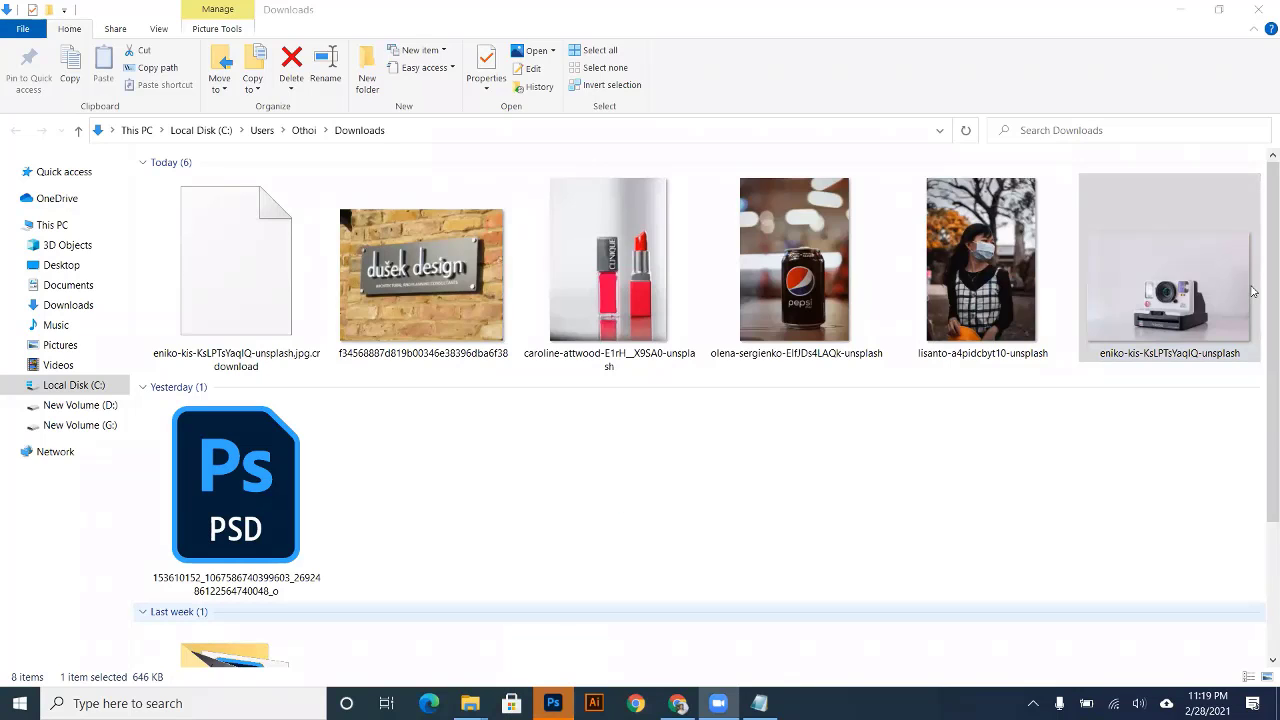
left_click(553, 703)
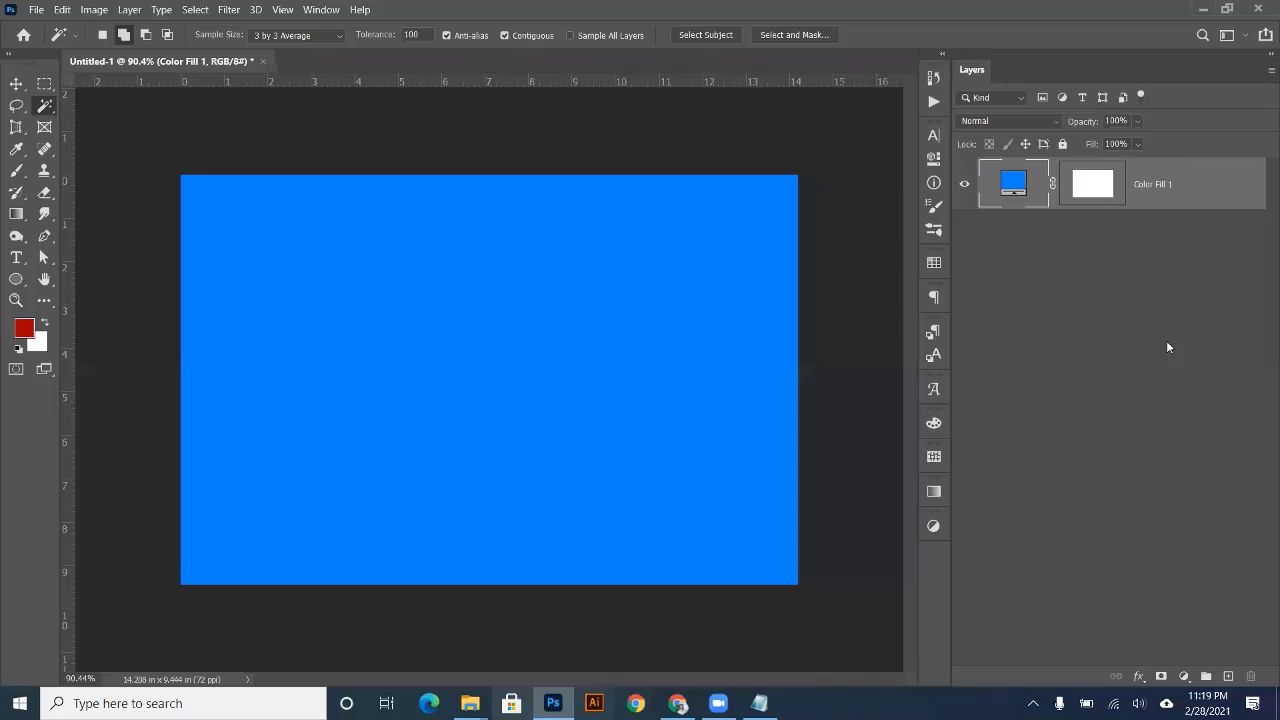
key("alt+Tab")
left_click_drag(1166, 340, 593, 563)
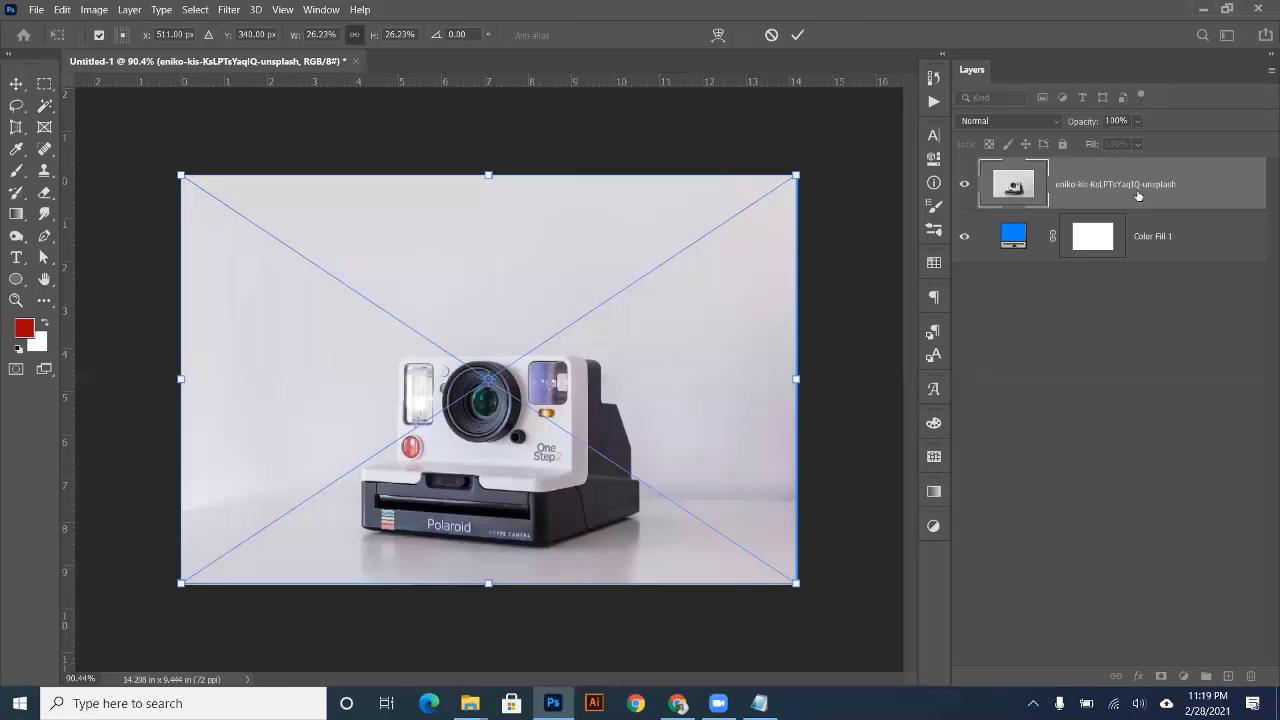
key("Return")
- Select the whole Polaroid camera with the Quick Selection tool, including the small black knob and orange light on its front
scroll(487, 418, "up", 5)
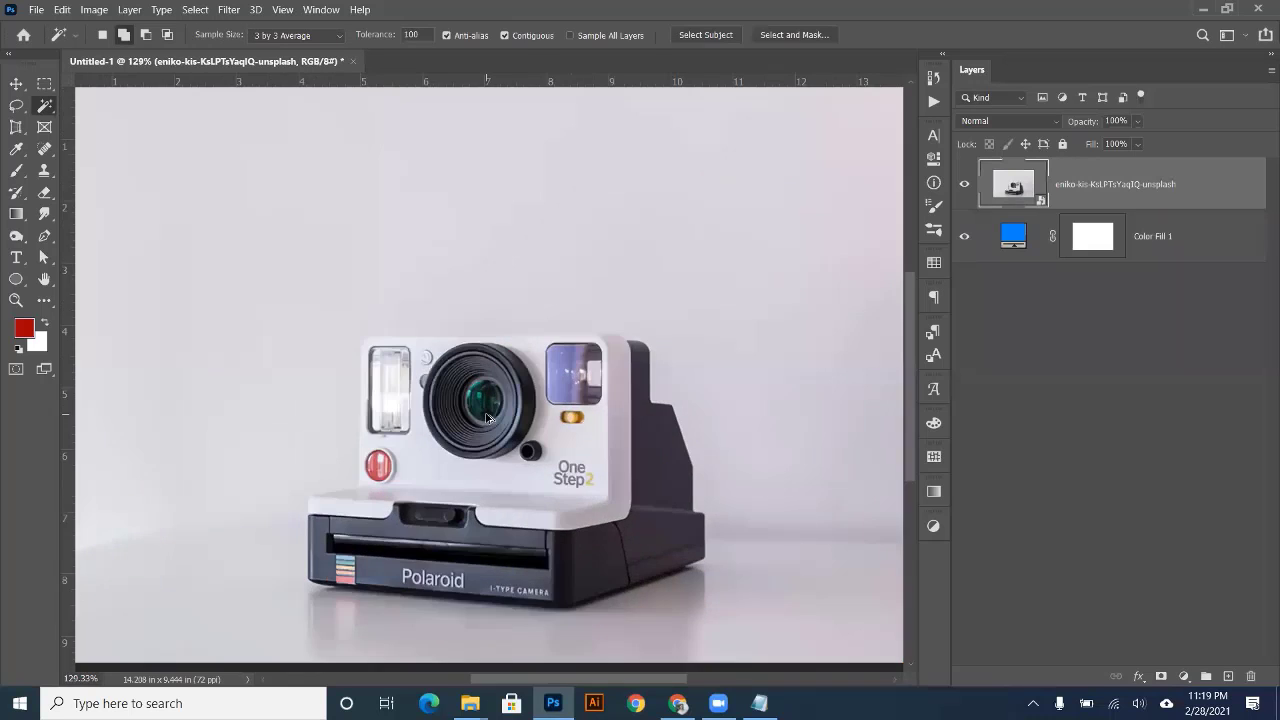
right_click(41, 113)
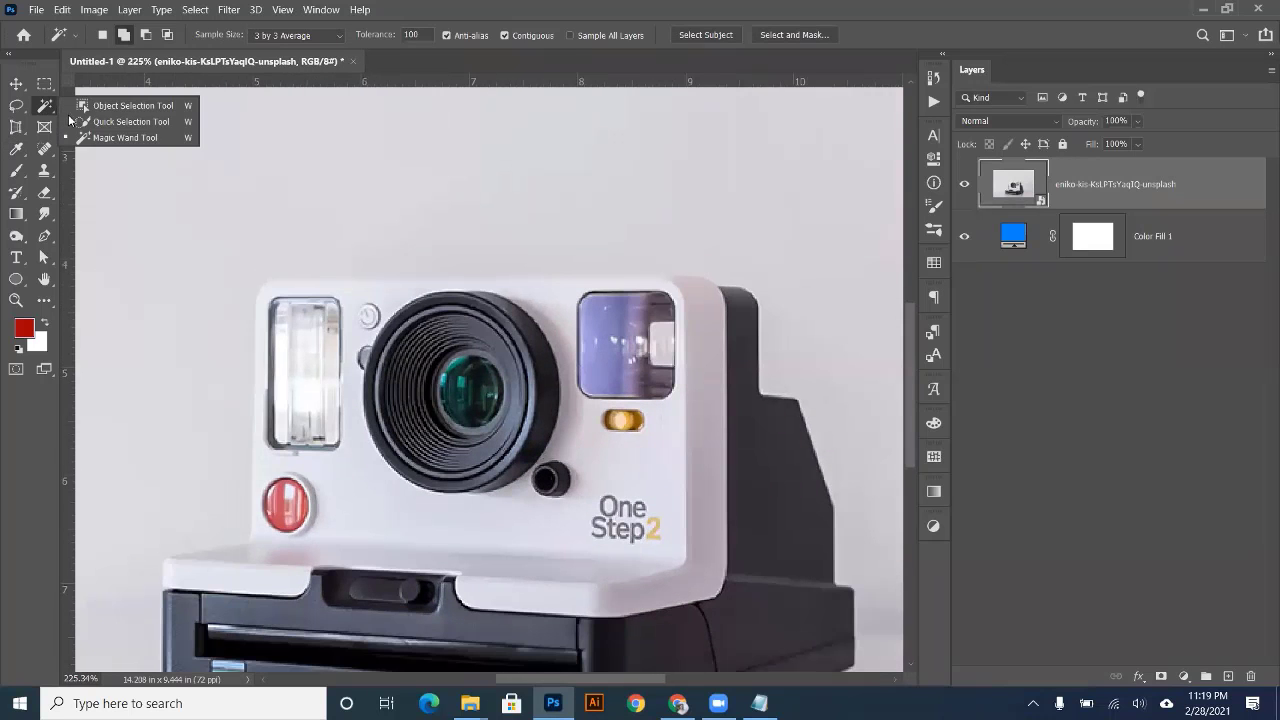
left_click(112, 121)
mouse_move(292, 320)
left_mouse_down()
mouse_move(339, 357)
mouse_move(430, 368)
mouse_move(322, 326)
mouse_move(684, 322)
mouse_move(660, 313)
mouse_move(716, 335)
mouse_move(736, 420)
mouse_move(769, 451)
mouse_move(794, 514)
mouse_move(780, 590)
left_mouse_up()
scroll(566, 430, "down", 3)
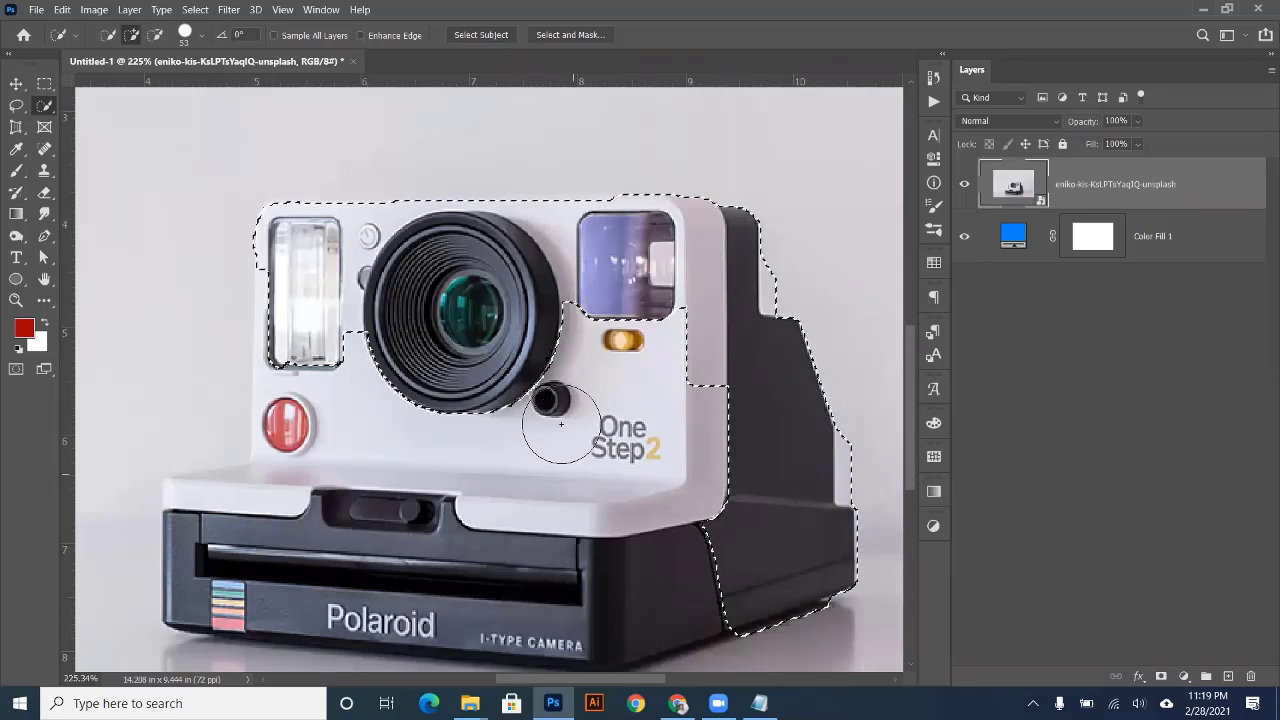
mouse_move(714, 226)
left_mouse_down()
mouse_move(653, 401)
mouse_move(624, 427)
mouse_move(292, 441)
mouse_move(219, 426)
mouse_move(201, 406)
mouse_move(206, 364)
mouse_move(238, 334)
mouse_move(200, 342)
mouse_move(271, 317)
mouse_move(316, 244)
mouse_move(293, 140)
left_mouse_up()
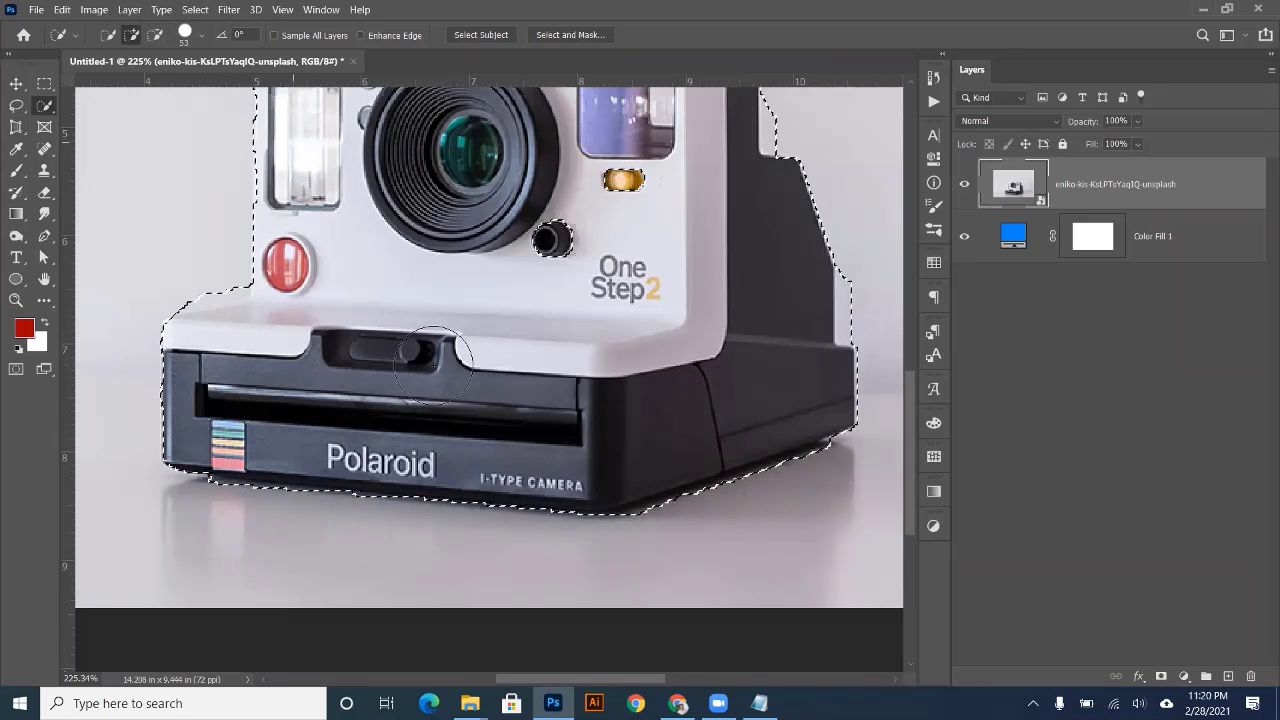
scroll(292, 180, "up", 2)
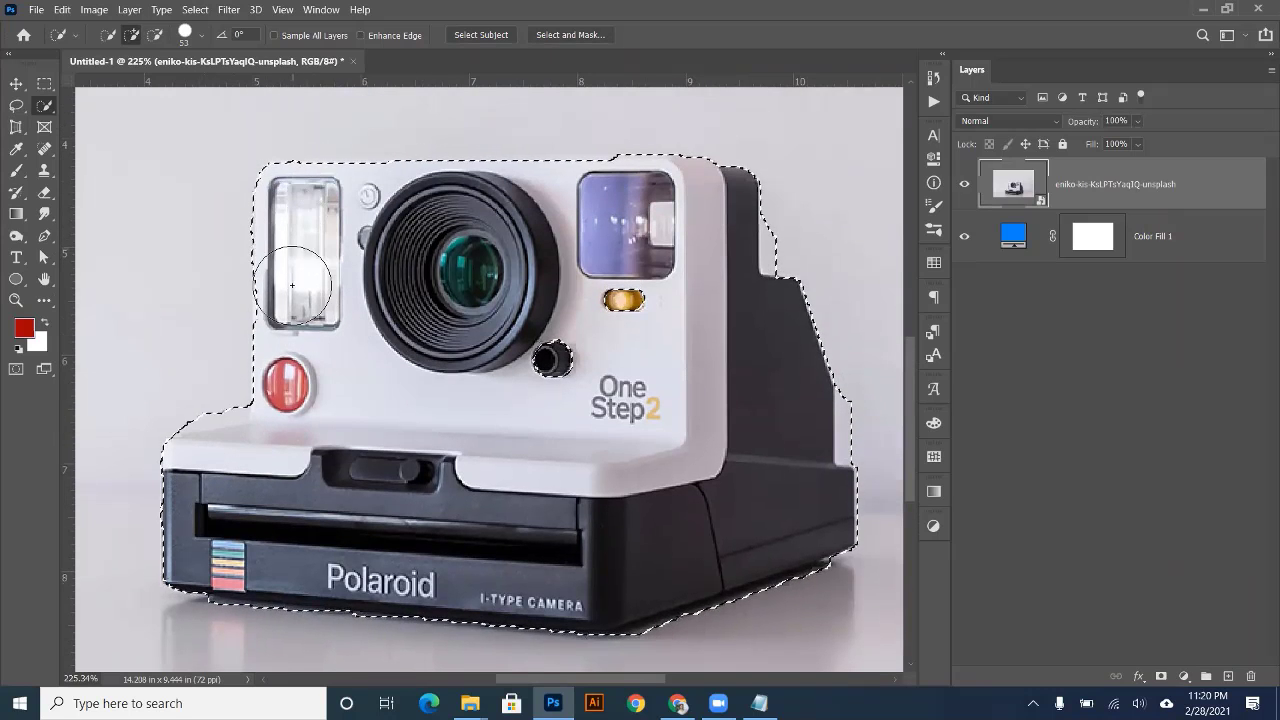
left_click(550, 360)
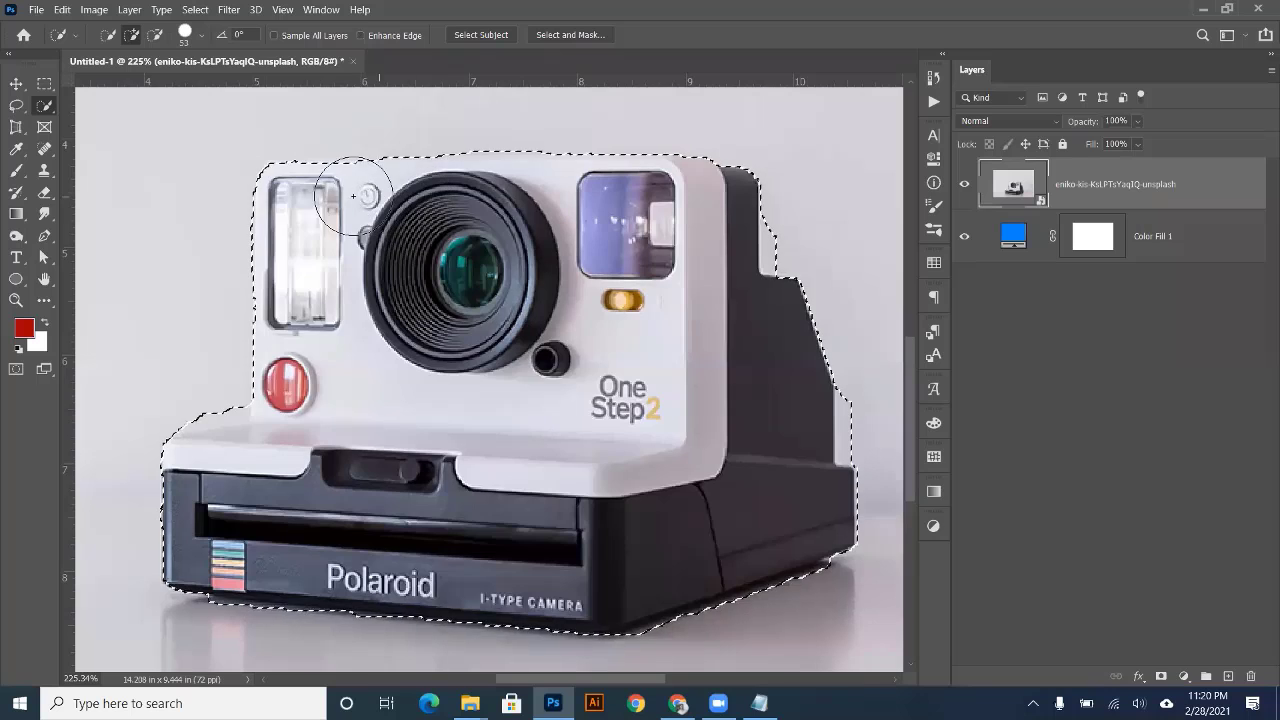
- Extend the selection at the camera's corner by the flash, and subtract the background area beside the flash and red button
left_click(291, 198)
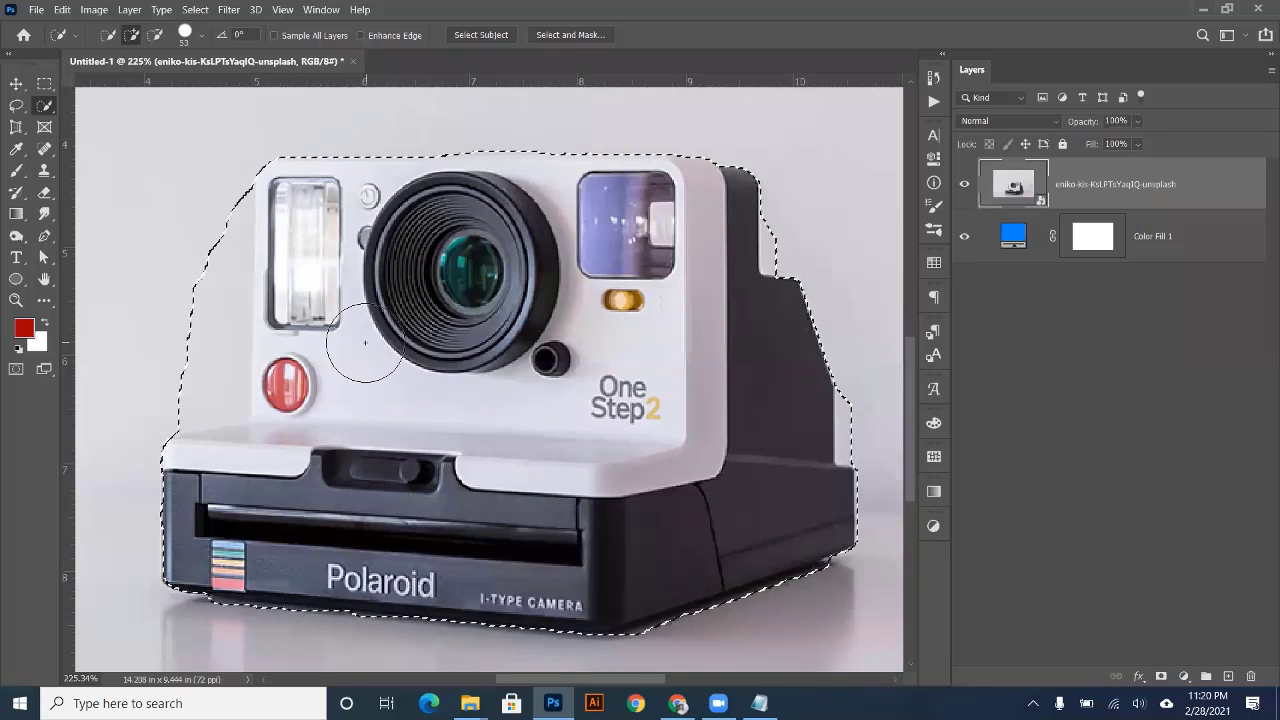
key("alt")
mouse_move(200, 198)
left_mouse_down()
mouse_move(187, 343)
mouse_move(190, 377)
mouse_move(209, 389)
left_mouse_up()
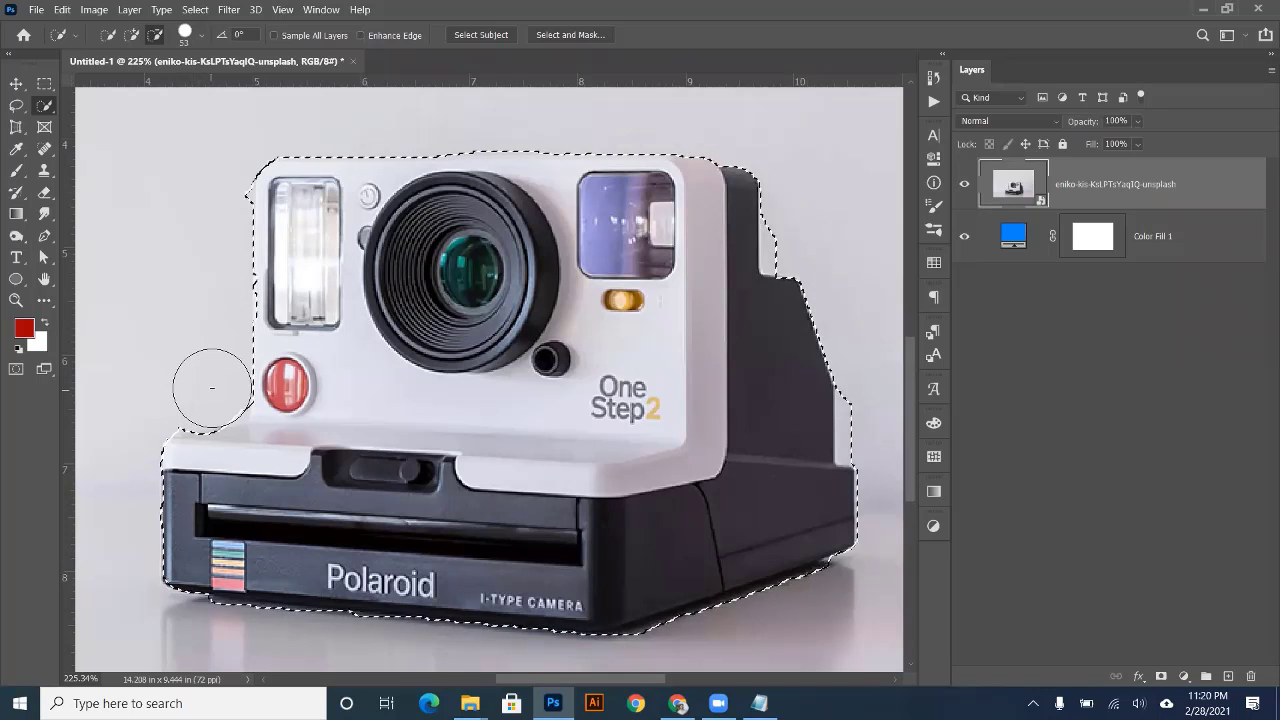
- Subtract the background sliver along the camera's outer edge beside the flash from the selection with the Polygonal Lasso tool
left_click(20, 105)
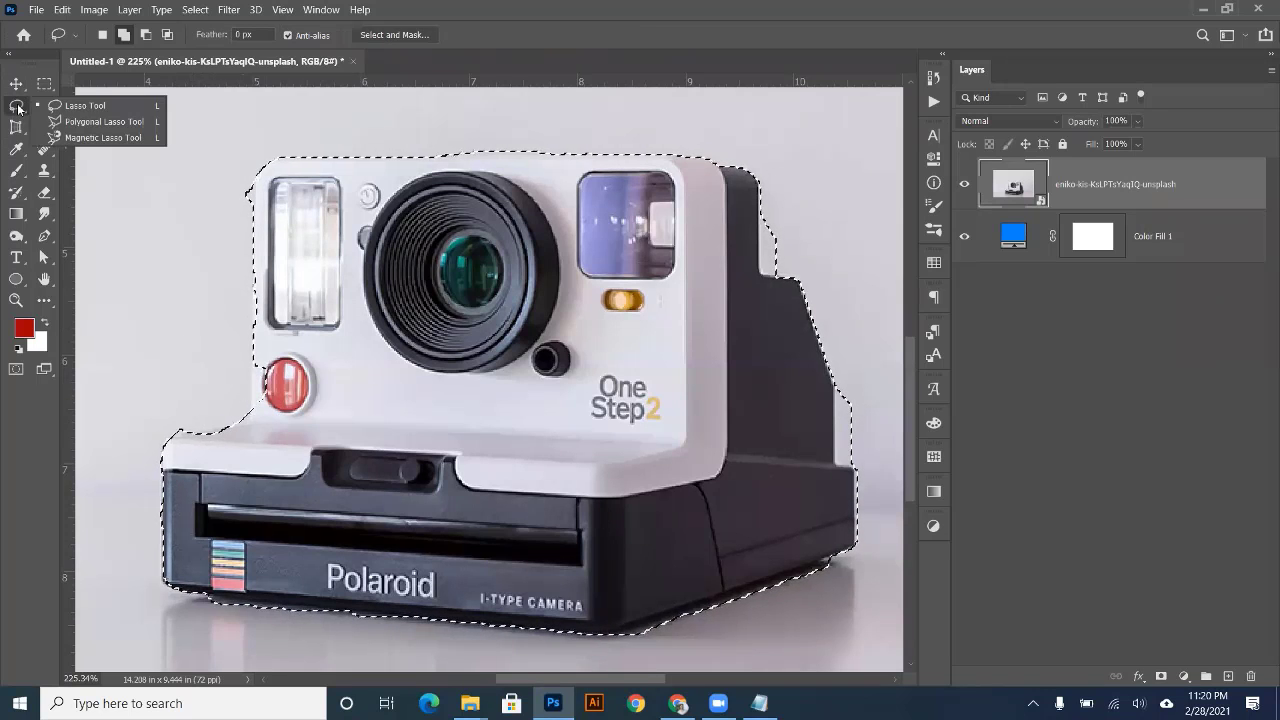
left_click(90, 122)
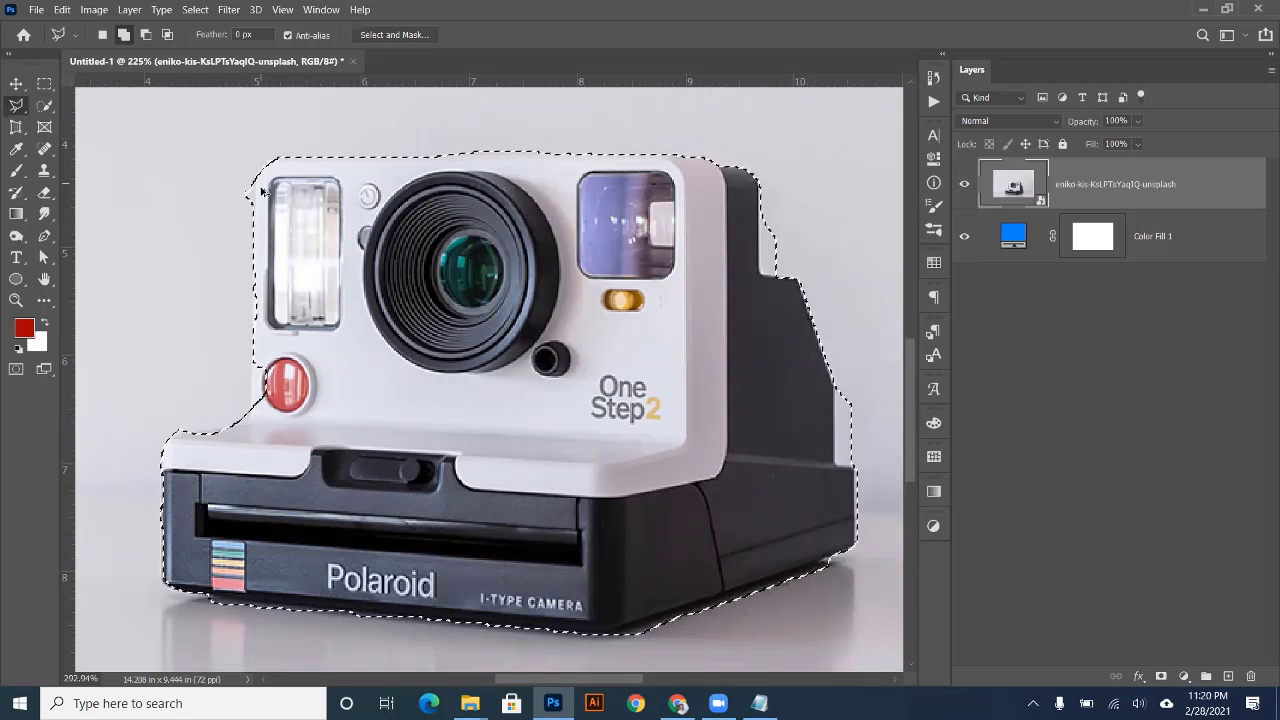
scroll(260, 189, "up", 6)
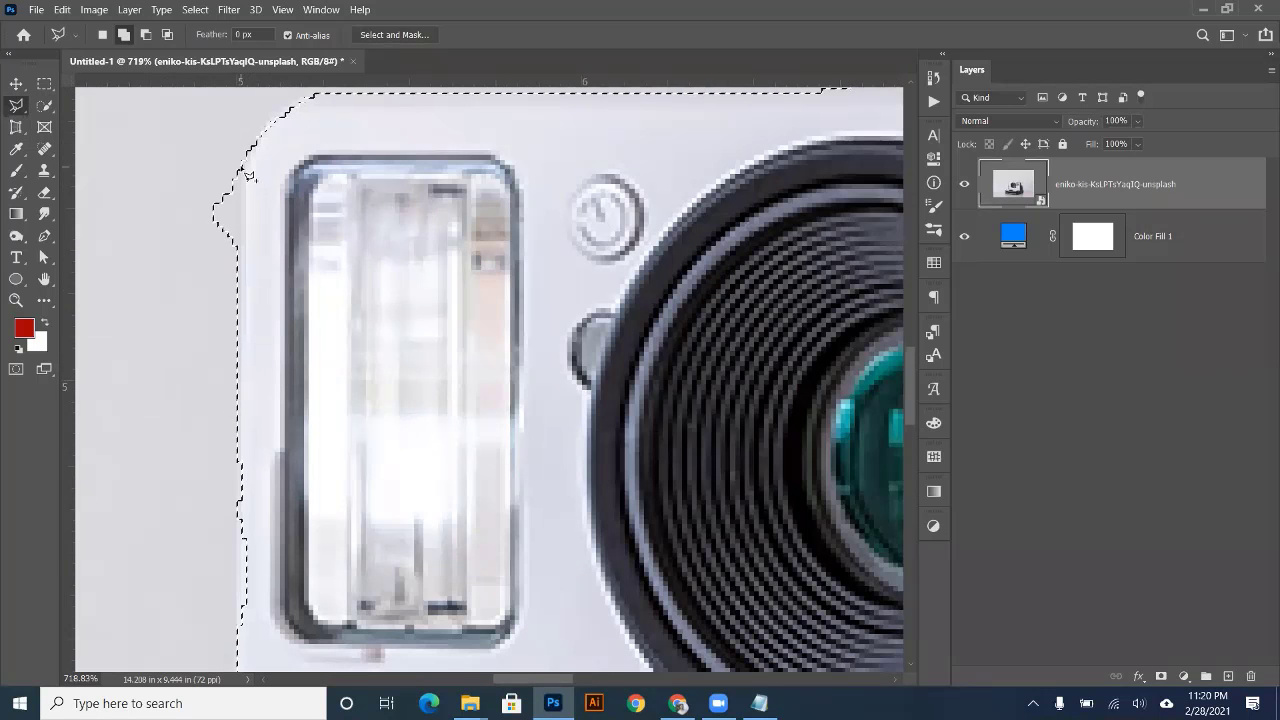
left_click(146, 35)
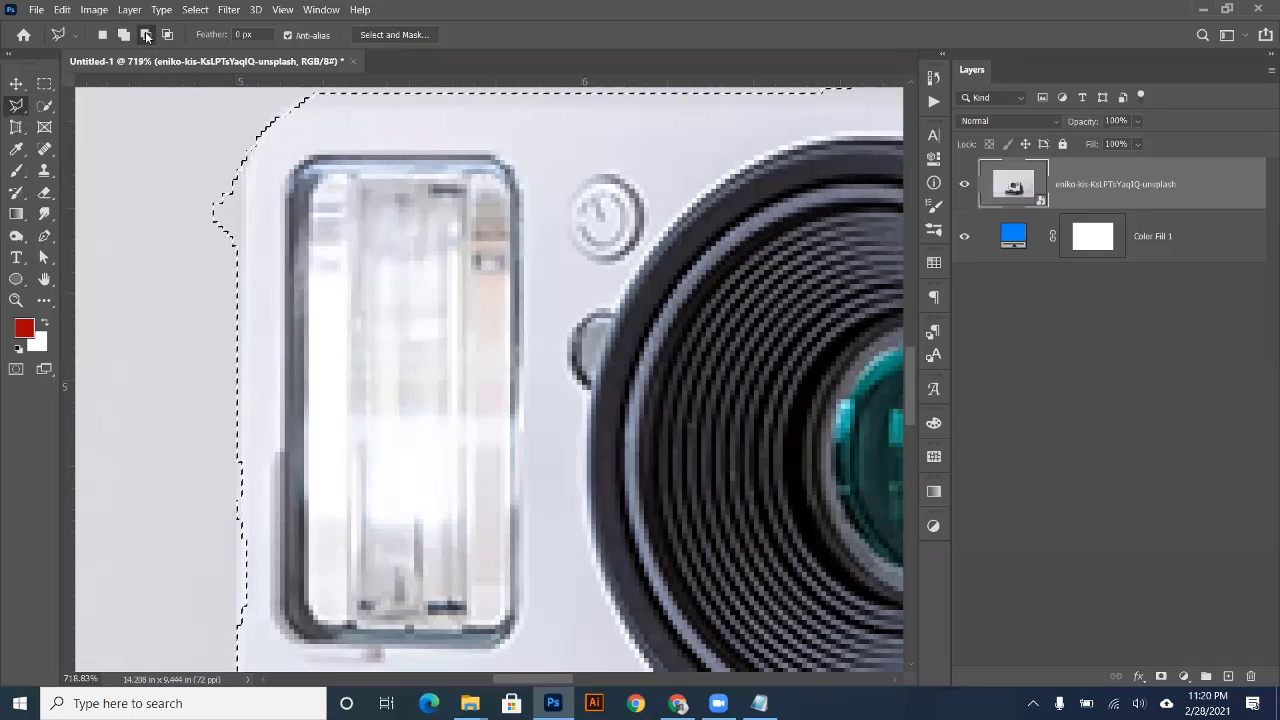
left_click(245, 153)
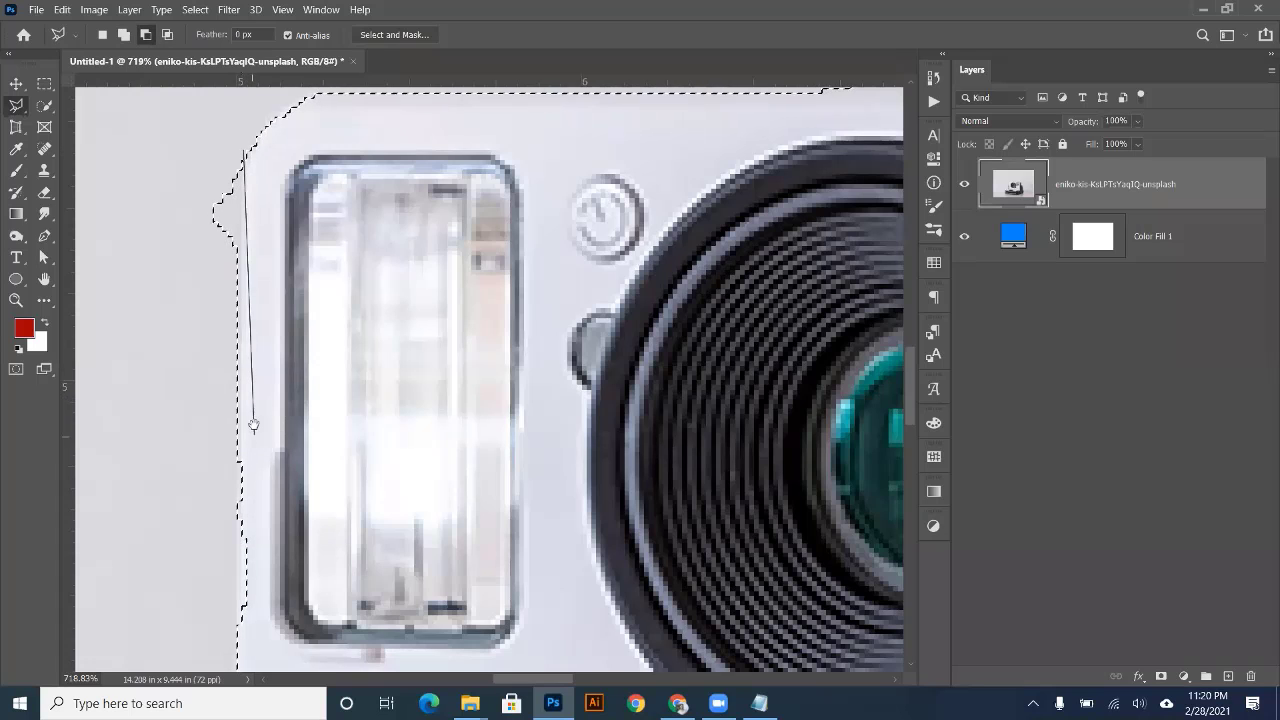
scroll(253, 425, "down", 5)
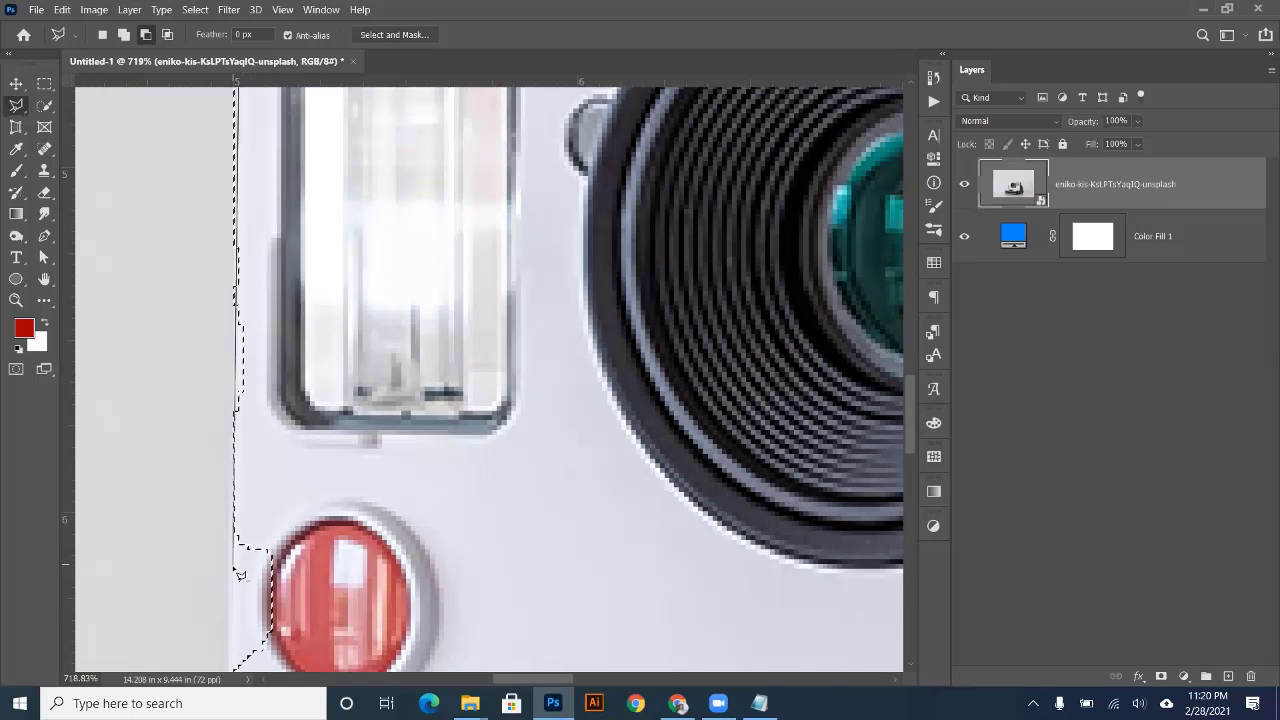
left_click(102, 284)
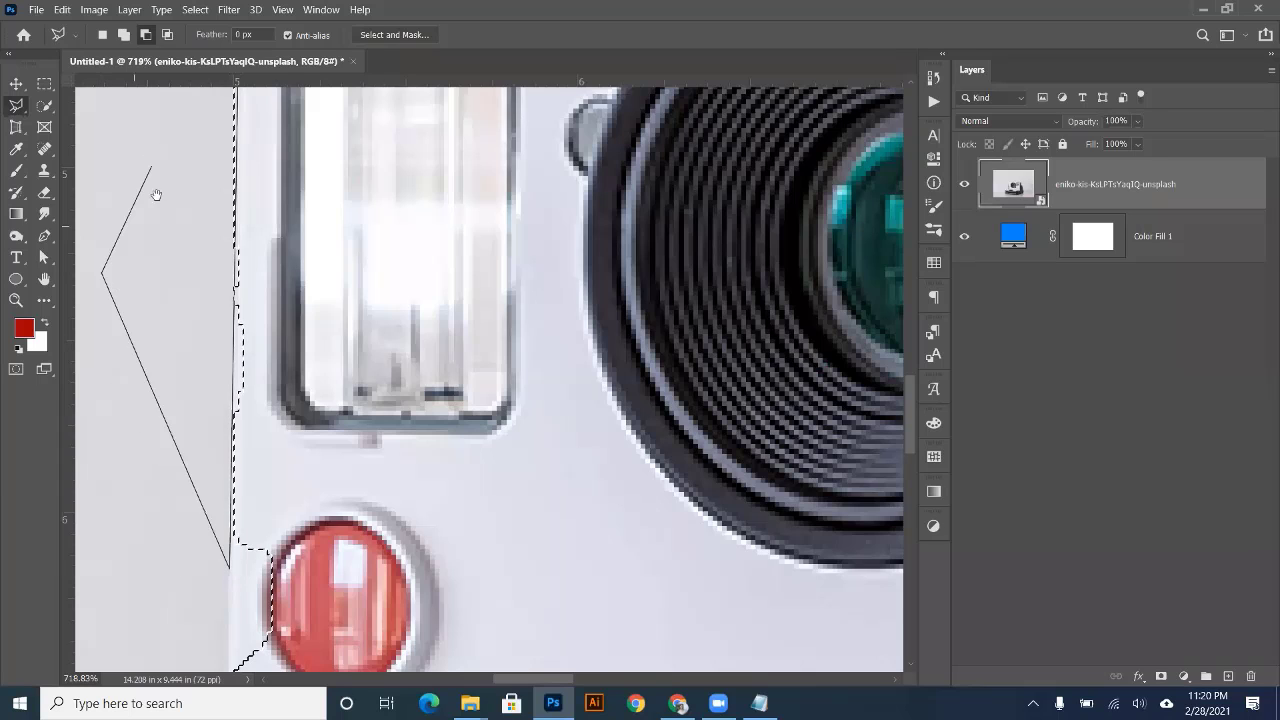
left_click_drag(157, 194, 197, 528)
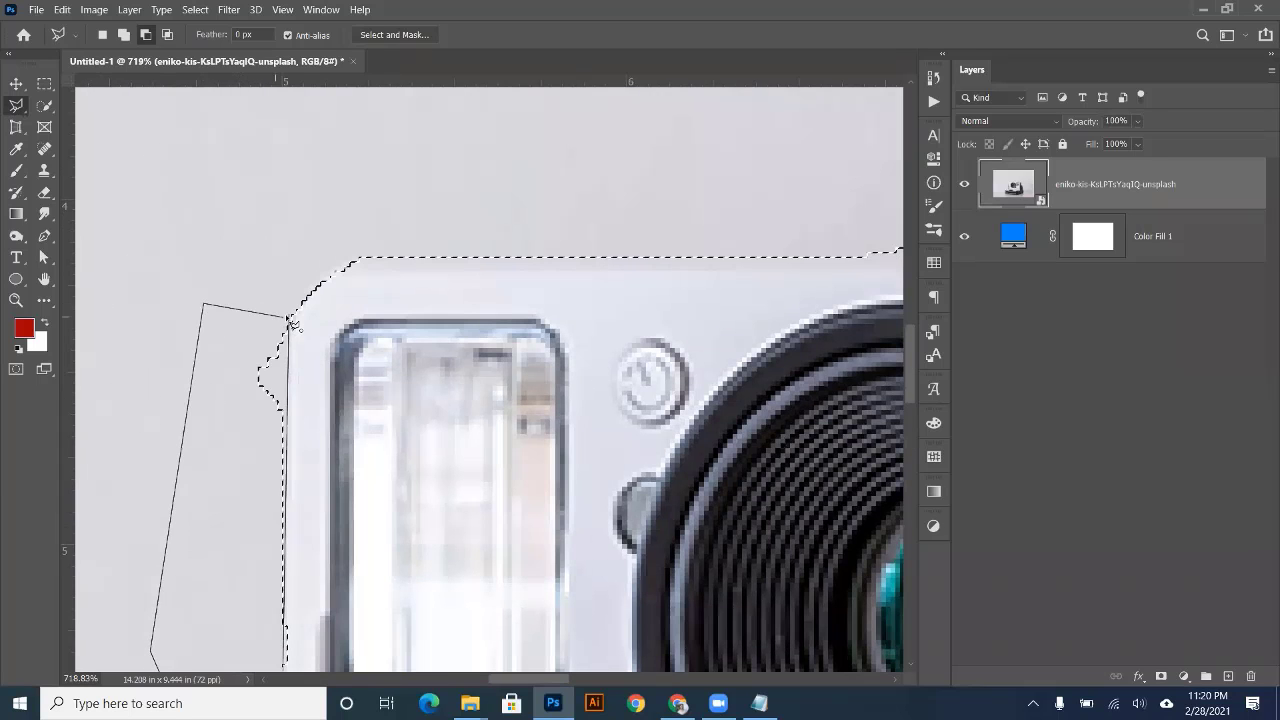
left_click(288, 316)
scroll(243, 341, "down", 6)
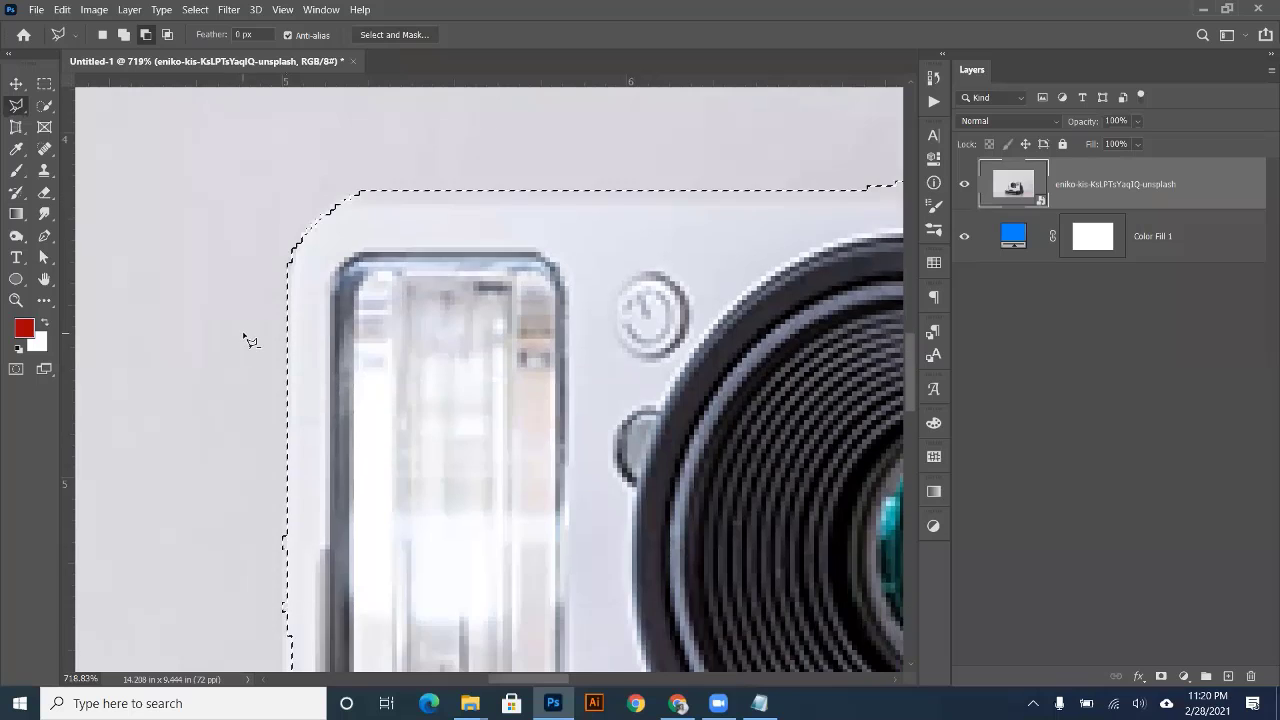
- Subtract the small background area in the corner below the red button from the selection with the freehand Lasso tool
scroll(270, 415, "down", 5)
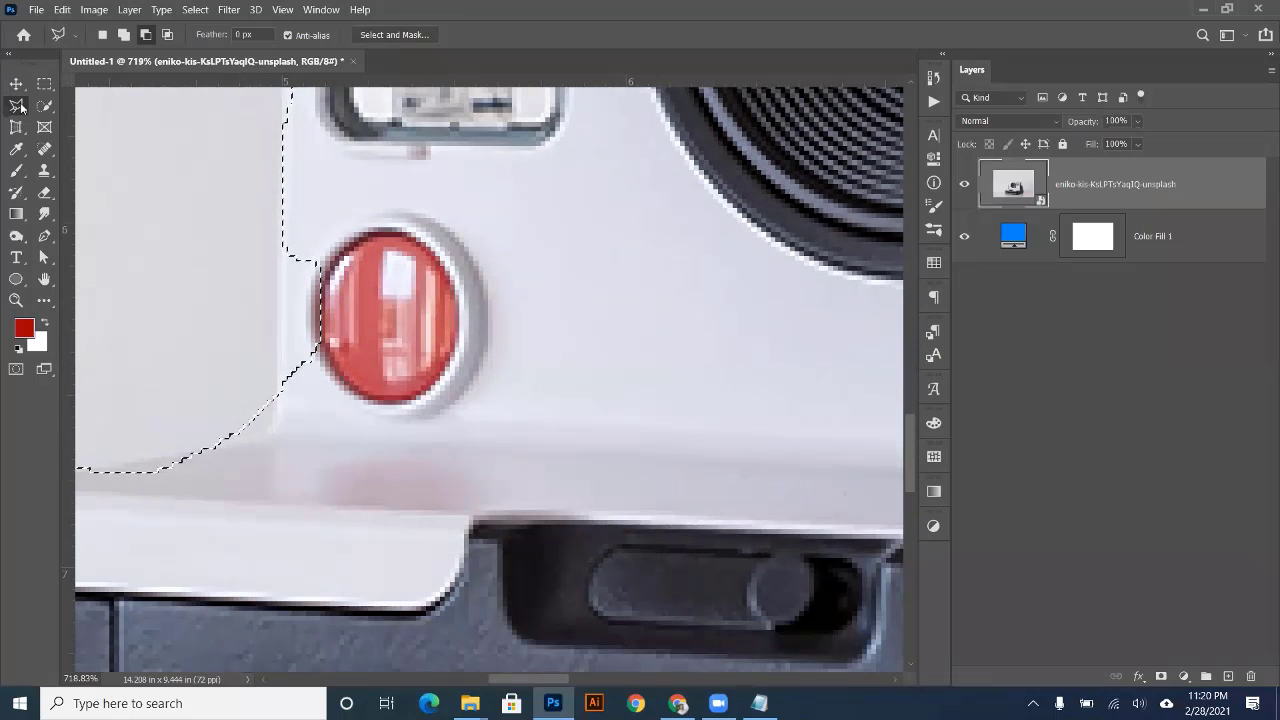
right_click(16, 105)
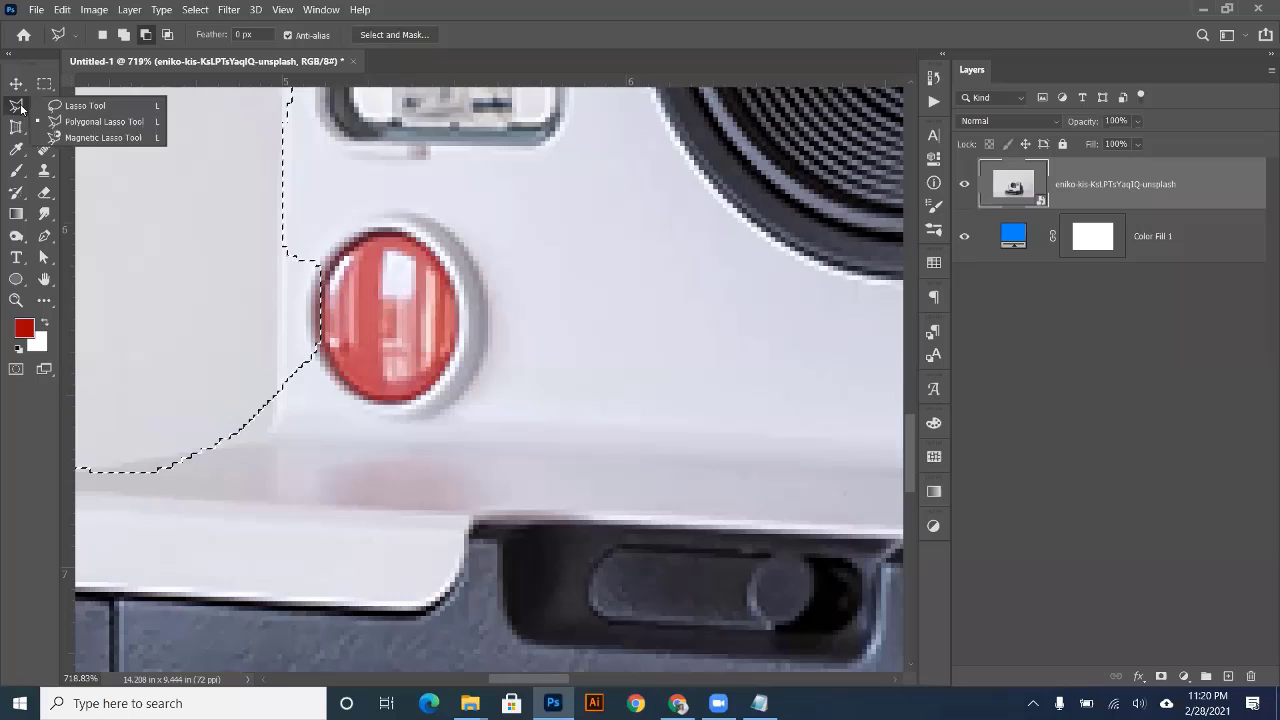
left_click(84, 105)
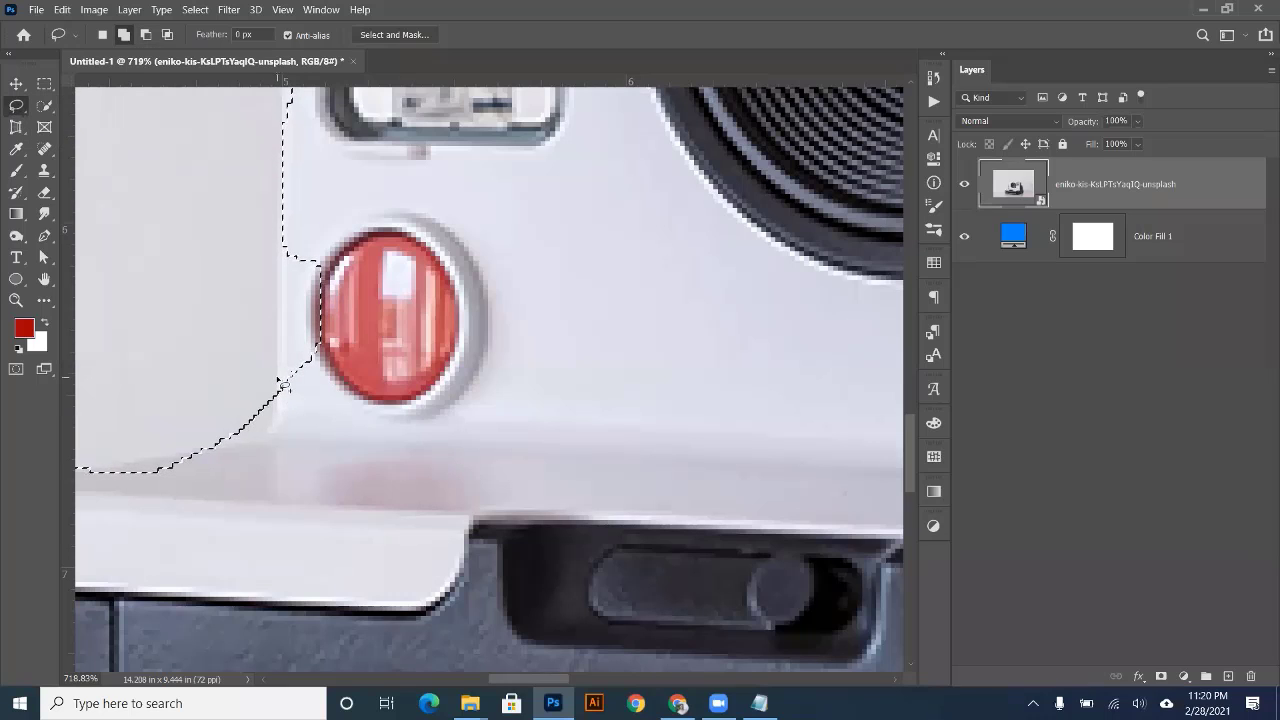
key("alt")
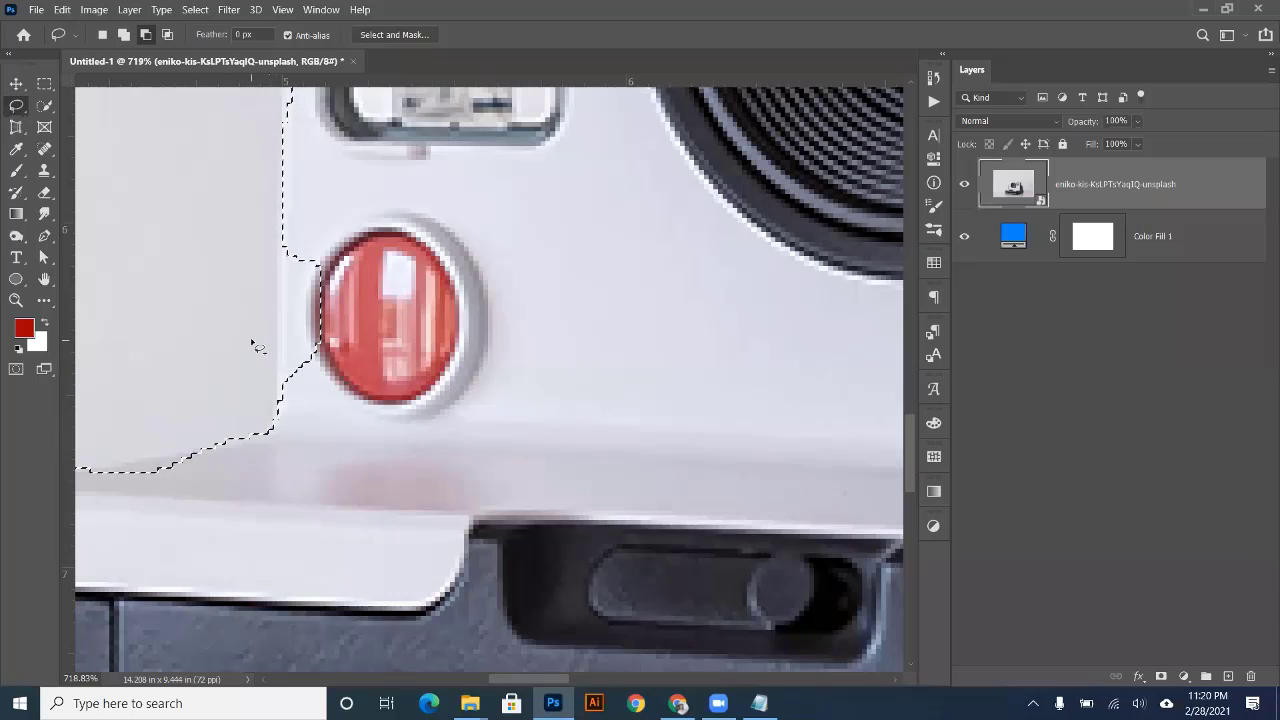
key("shift")
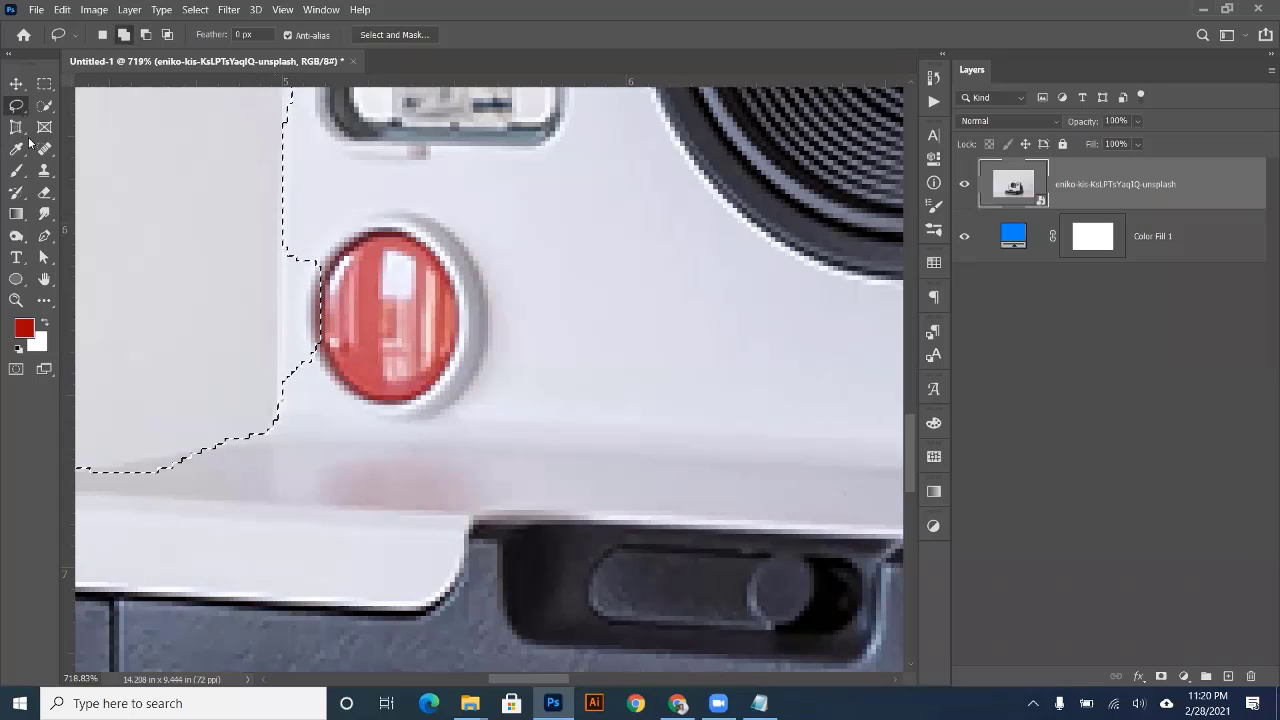
- Try outlining the area around the red button with the Polygonal Lasso tool in subtract mode, and undo it
right_click(16, 105)
left_click(80, 122)
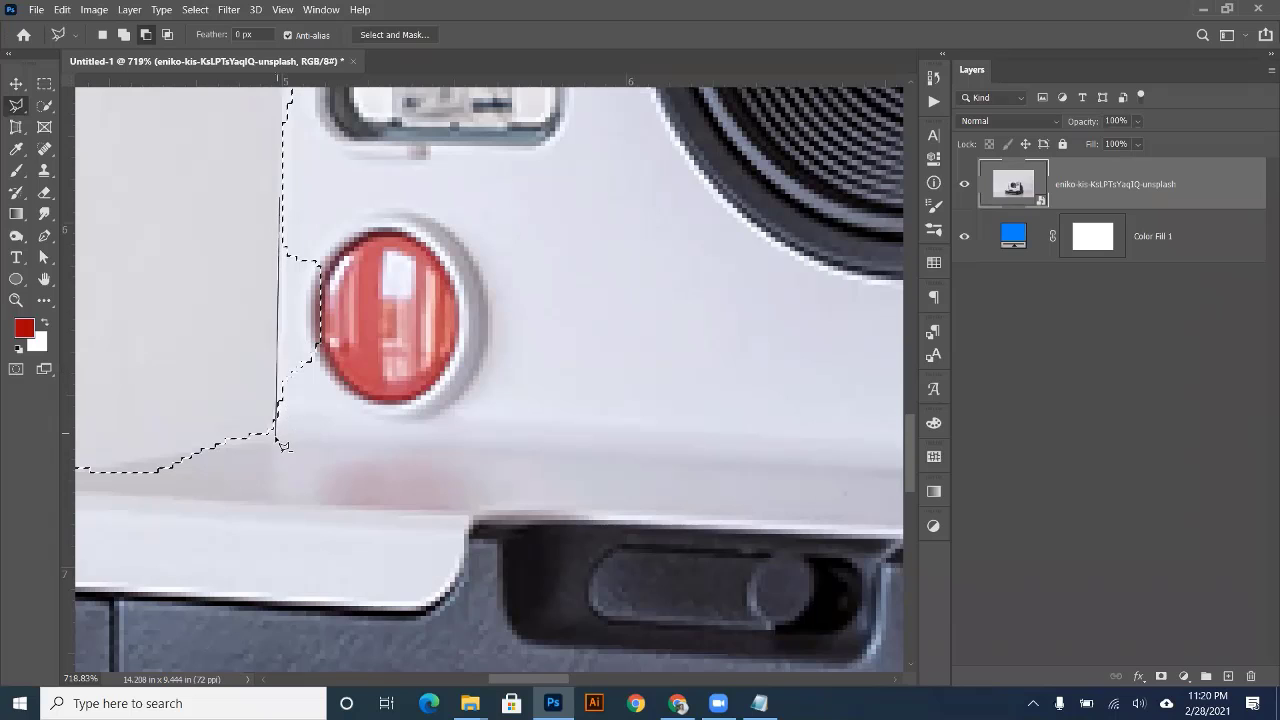
left_click(480, 336)
left_click(441, 236)
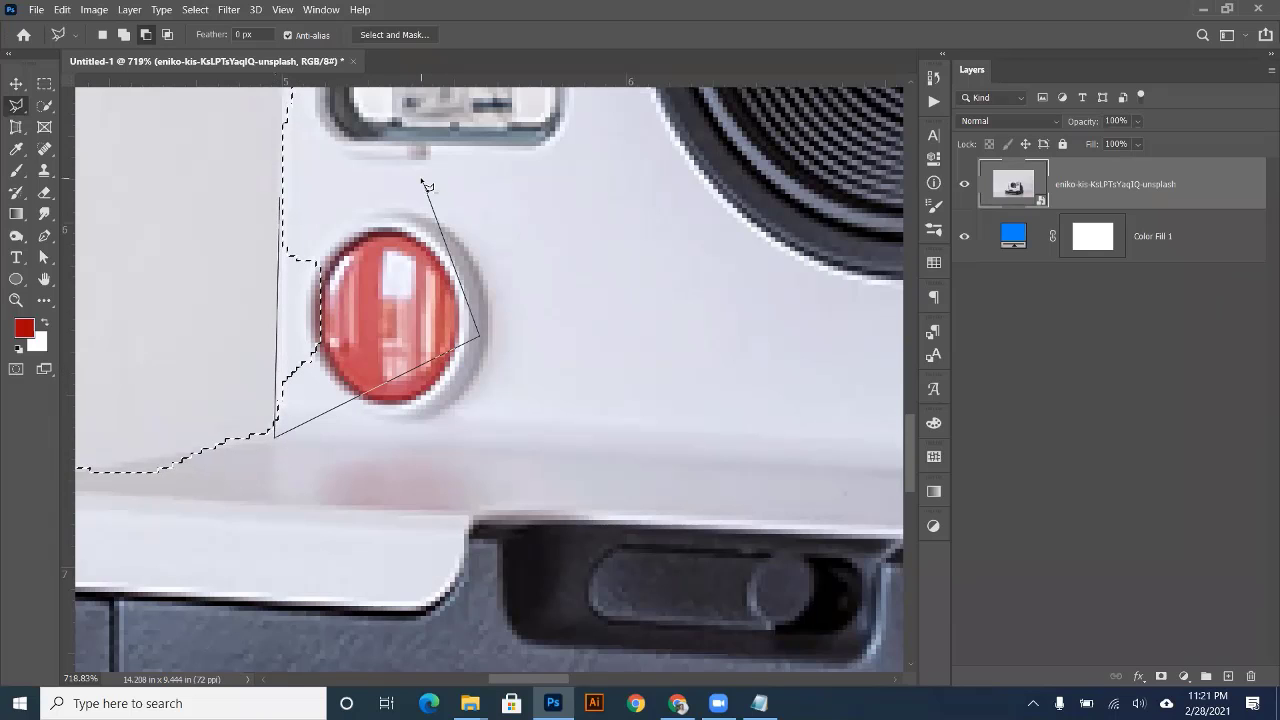
left_click(280, 199)
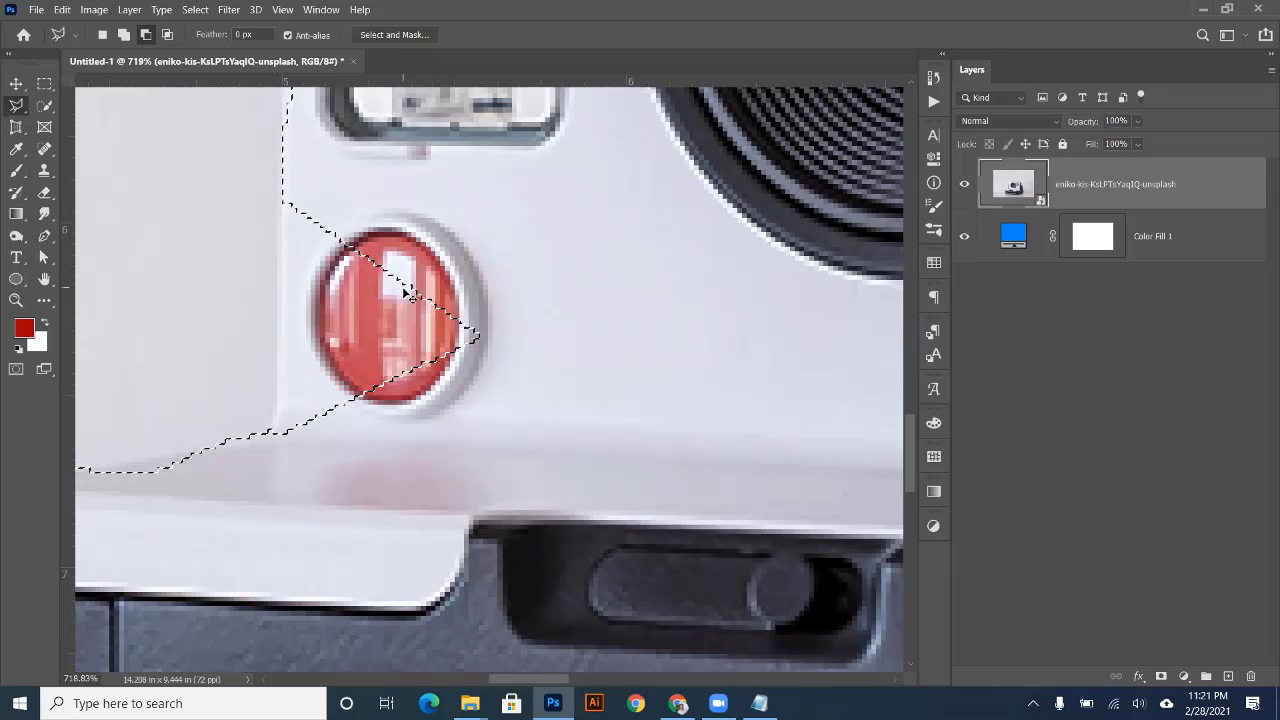
key("ctrl+z")
- Add the missing camera area beside the red button to the selection with the Polygonal Lasso tool in add mode
left_click(121, 37)
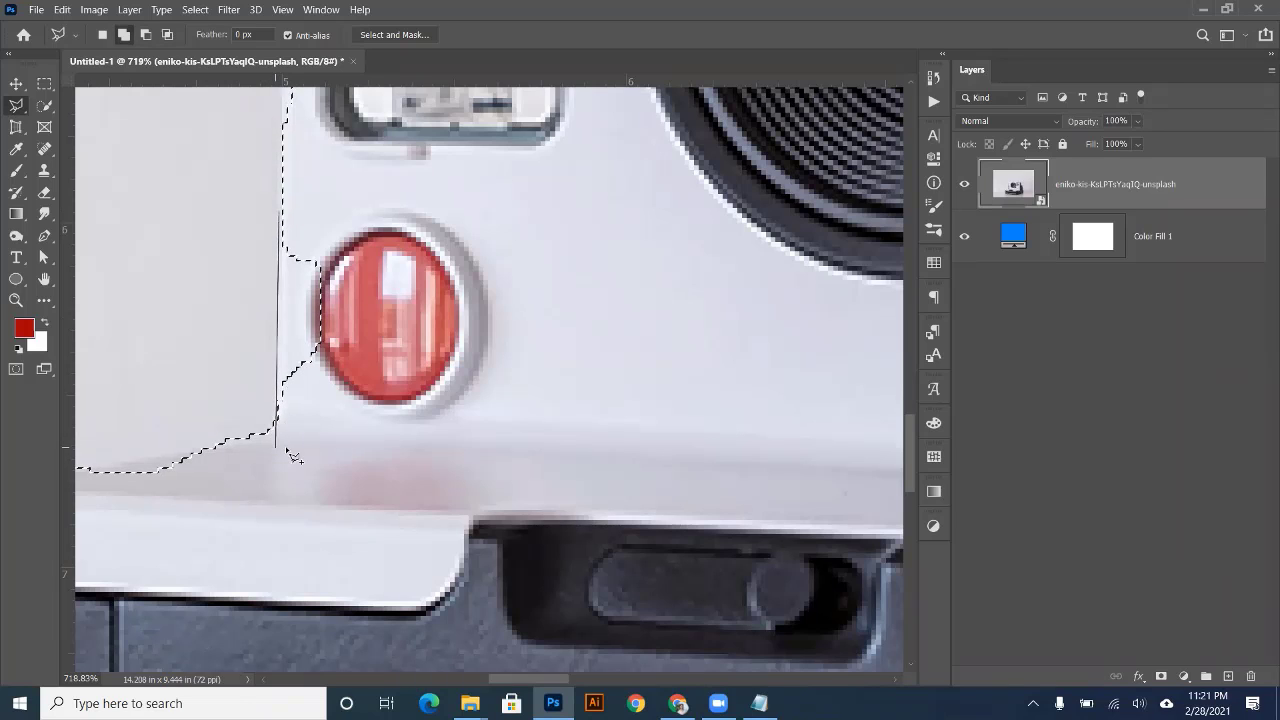
left_click(448, 380)
left_click(403, 195)
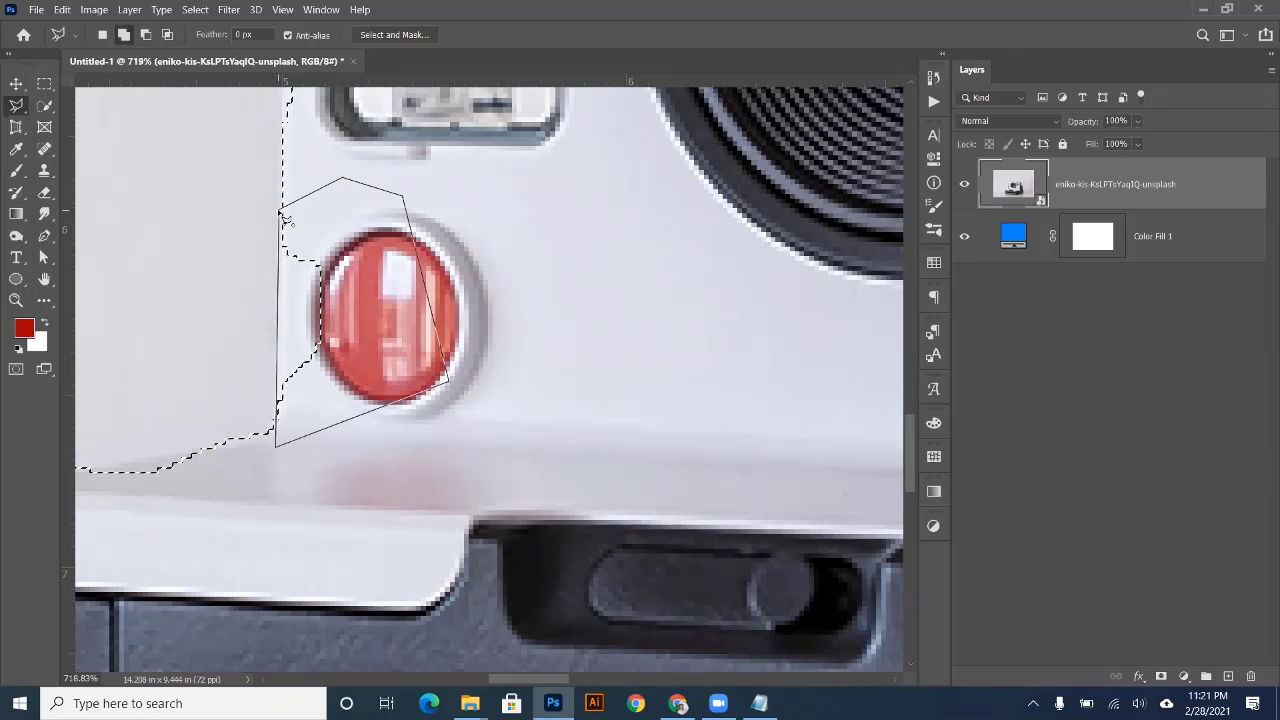
left_click(397, 400)
- Add the thin missing strip along the camera's edge beside the lower part of the flash to the selection
scroll(303, 168, "up", 3)
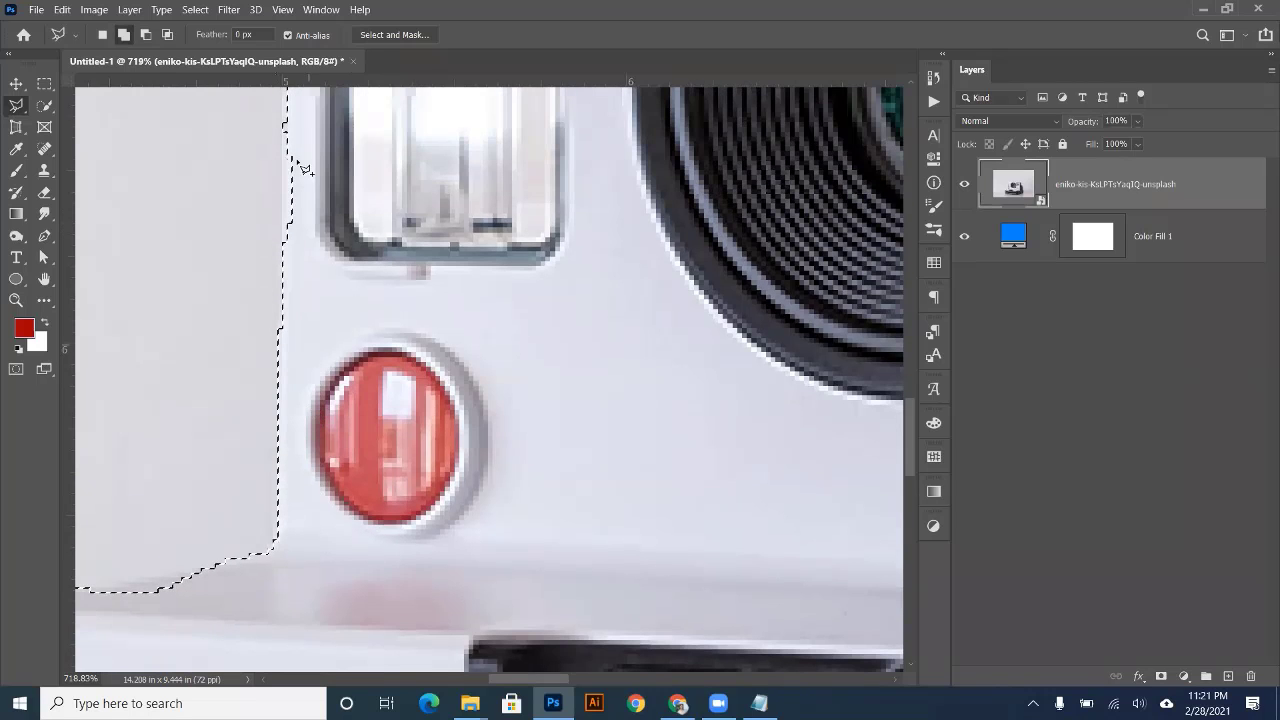
left_click(285, 127)
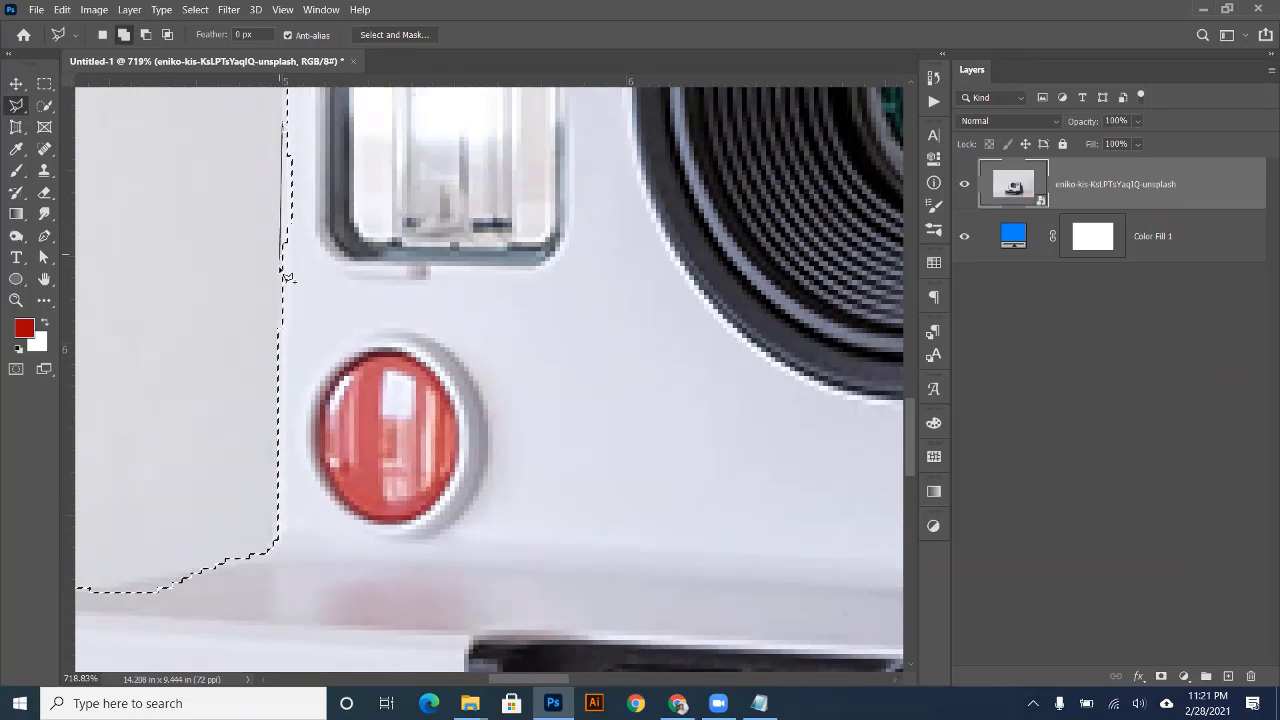
left_click(399, 273)
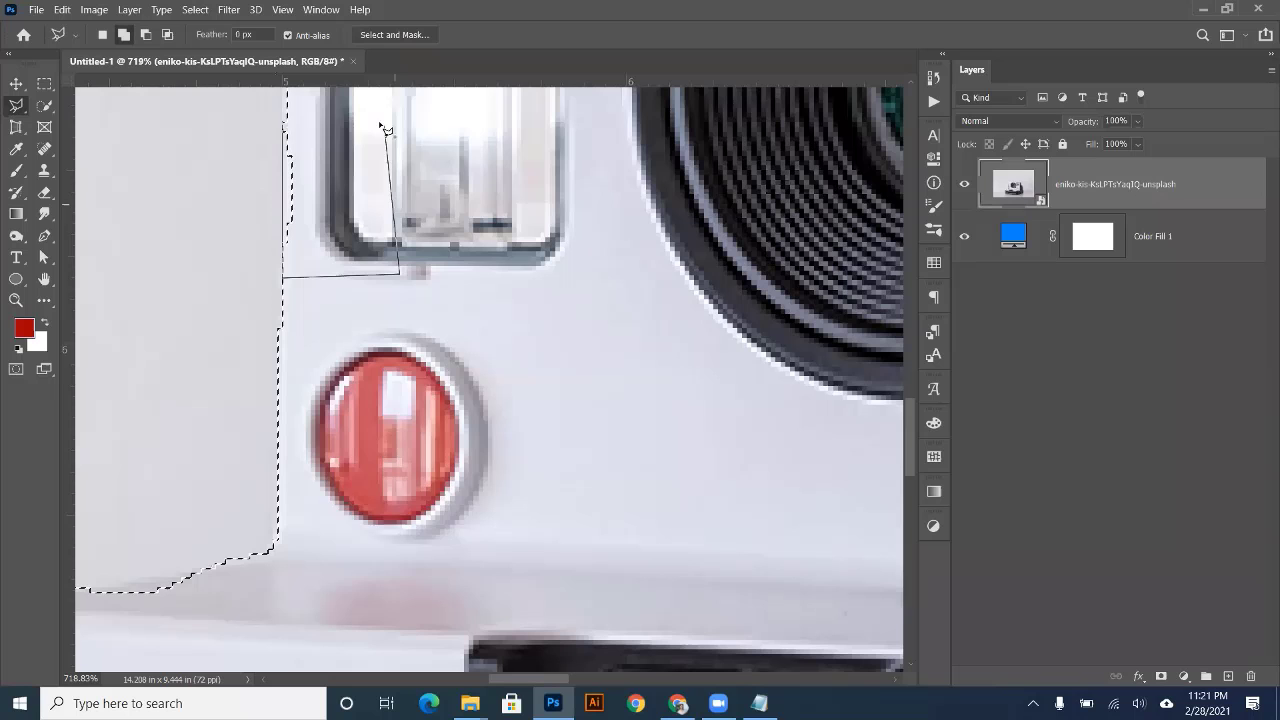
left_click(287, 128)
scroll(340, 285, "up", 5)
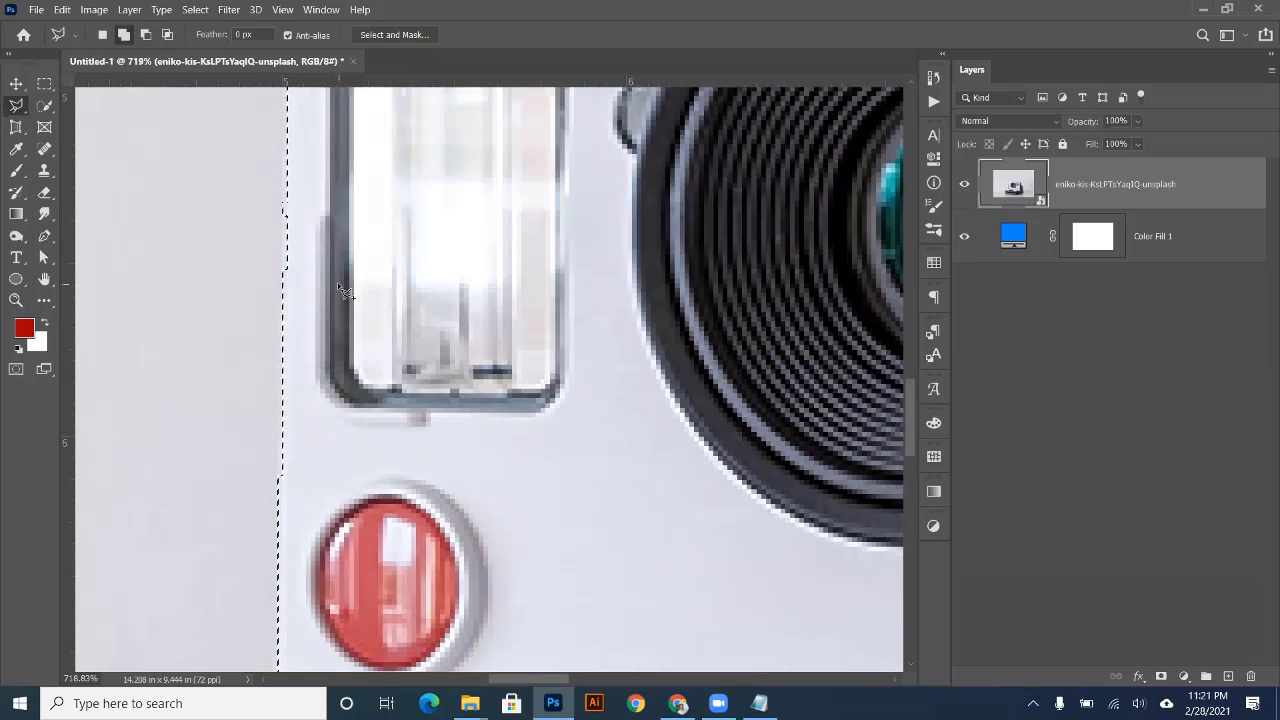
- Add the missing part of the sloping ledge below the red button to the selection with the Polygonal Lasso tool
scroll(288, 255, "down", 8)
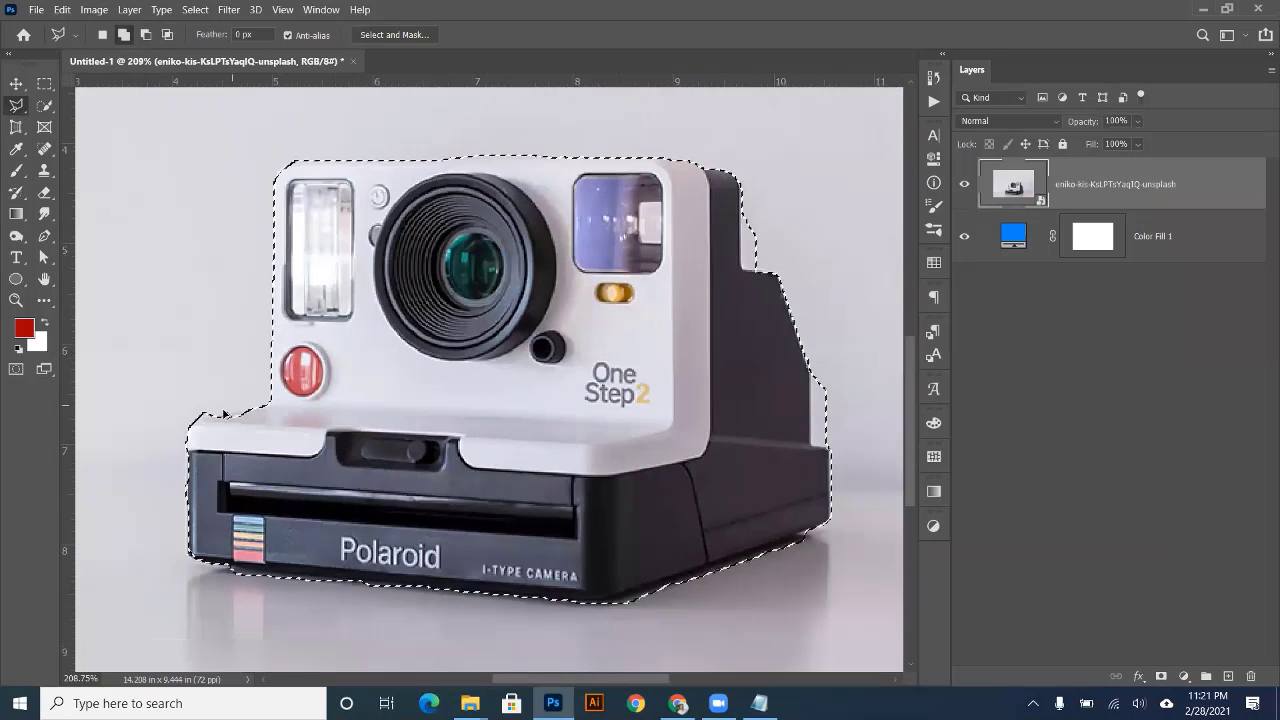
scroll(225, 415, "up", 10)
left_click(359, 401)
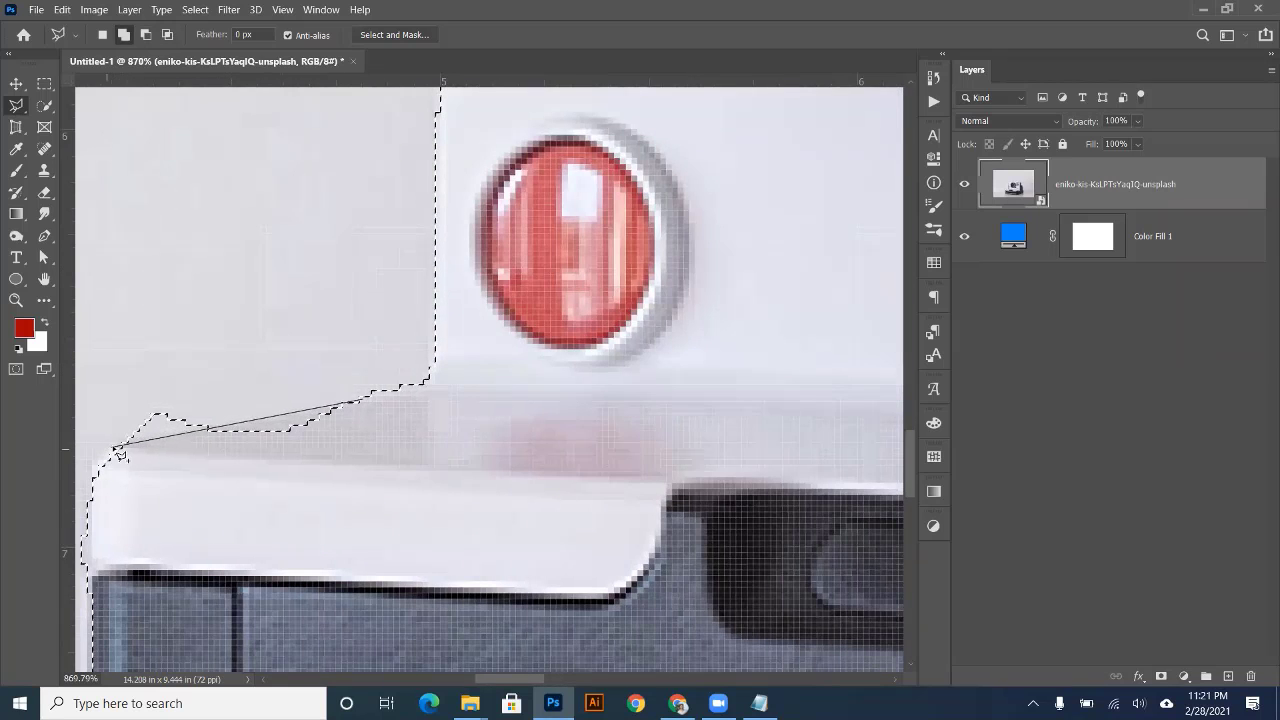
left_click(475, 484)
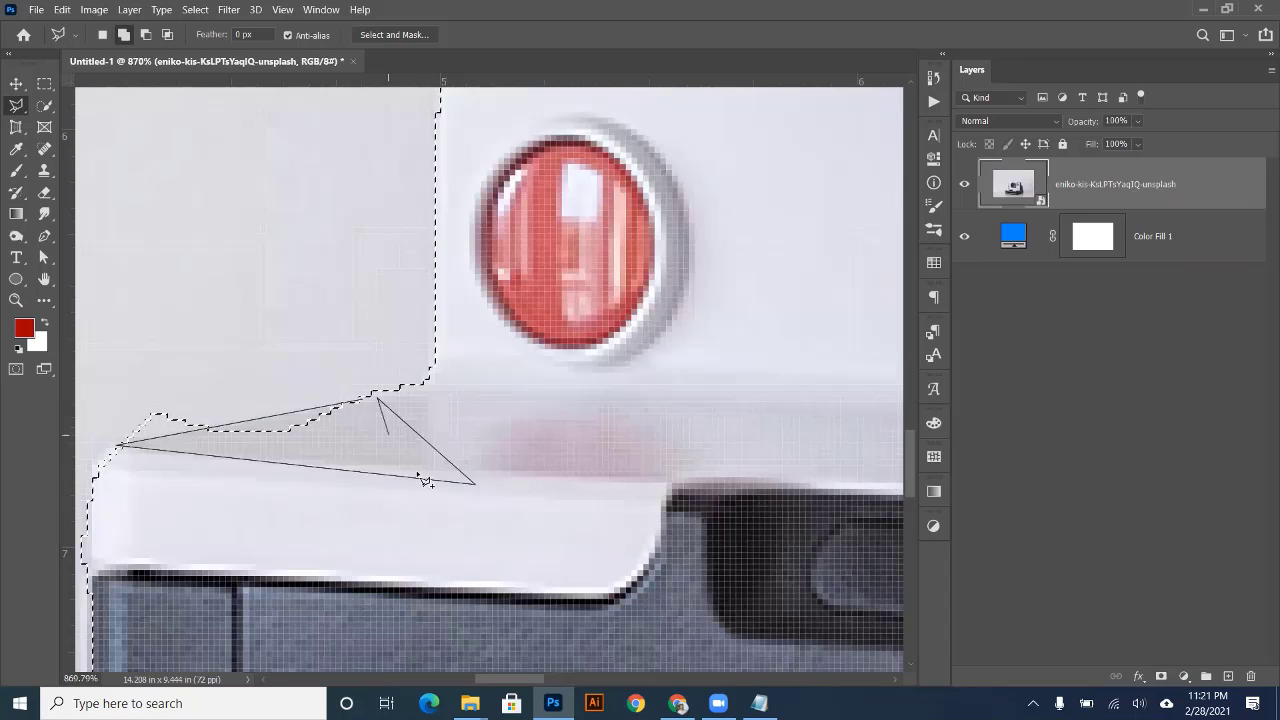
double_click(372, 452)
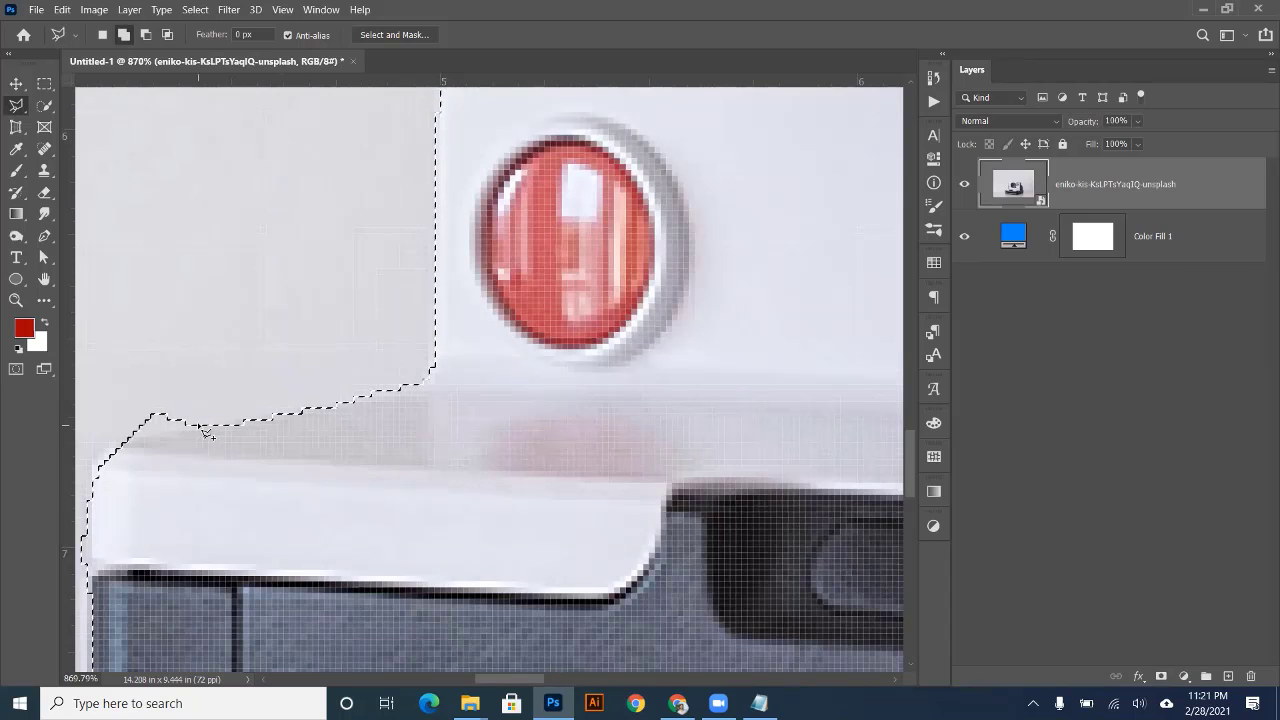
- Subtract the background bump above the outer end of the white ledge from the selection
scroll(171, 423, "left", 3)
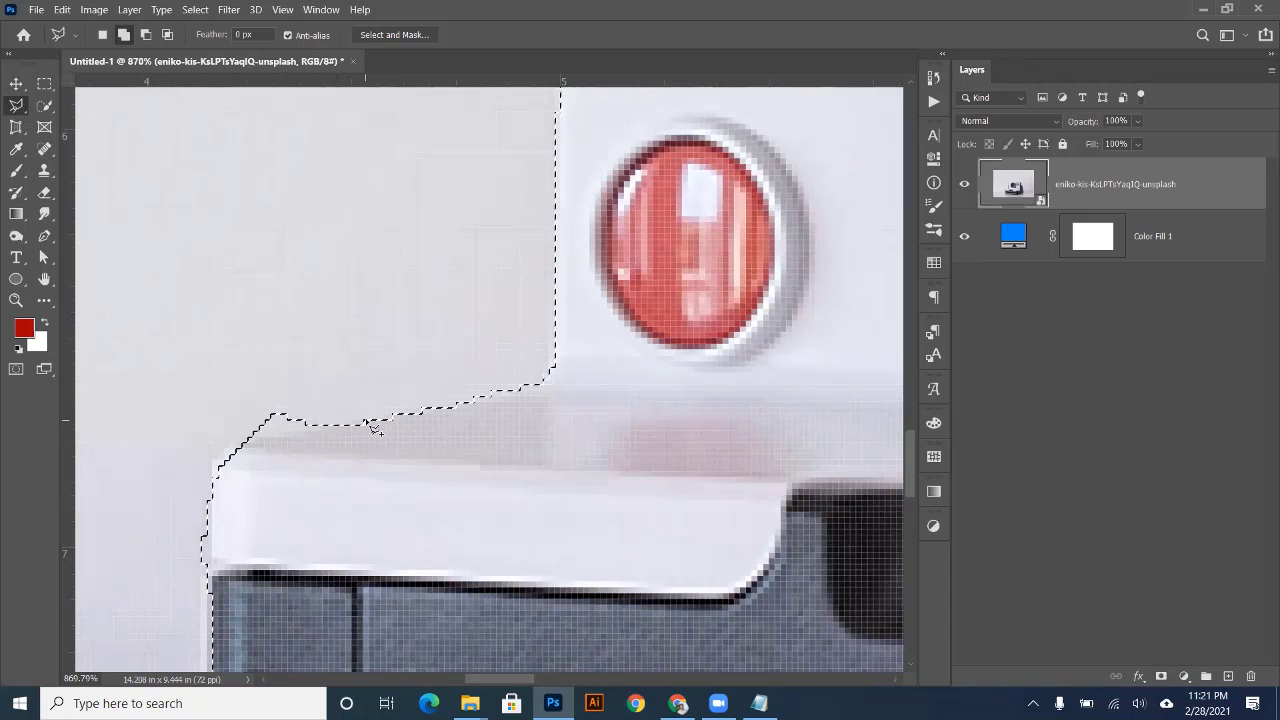
key("alt")
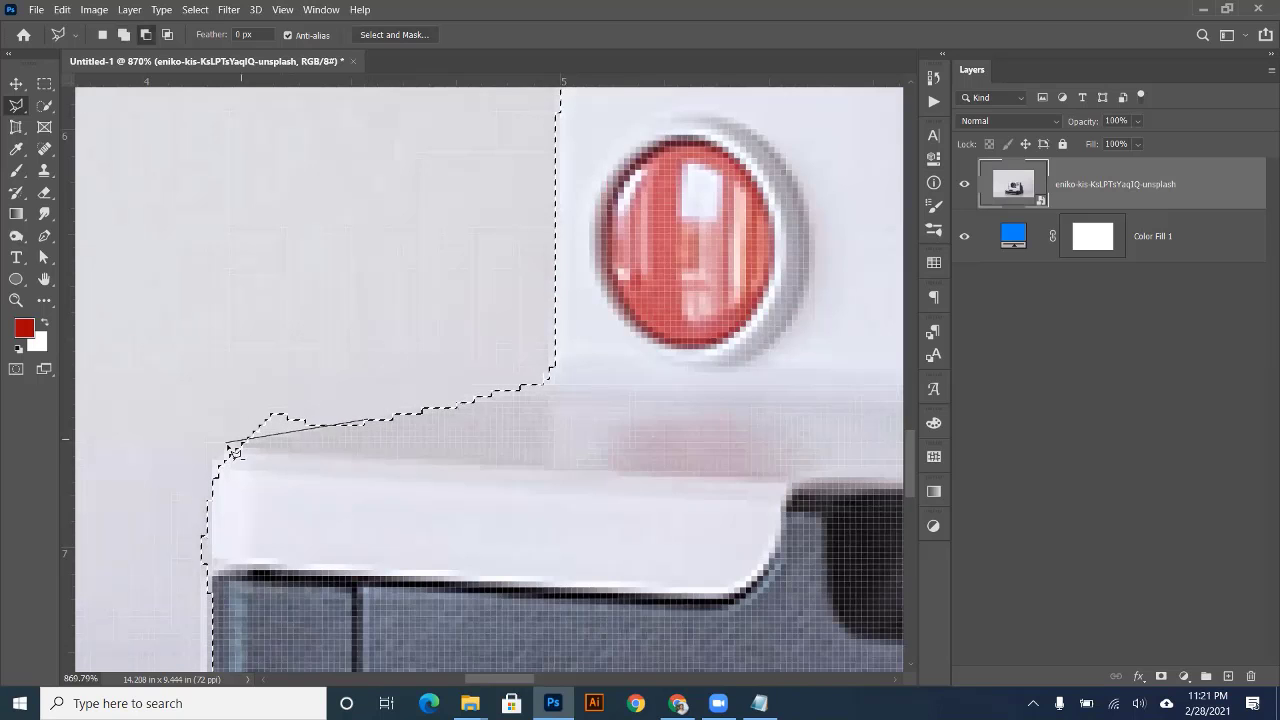
left_click(220, 441)
left_click(272, 302)
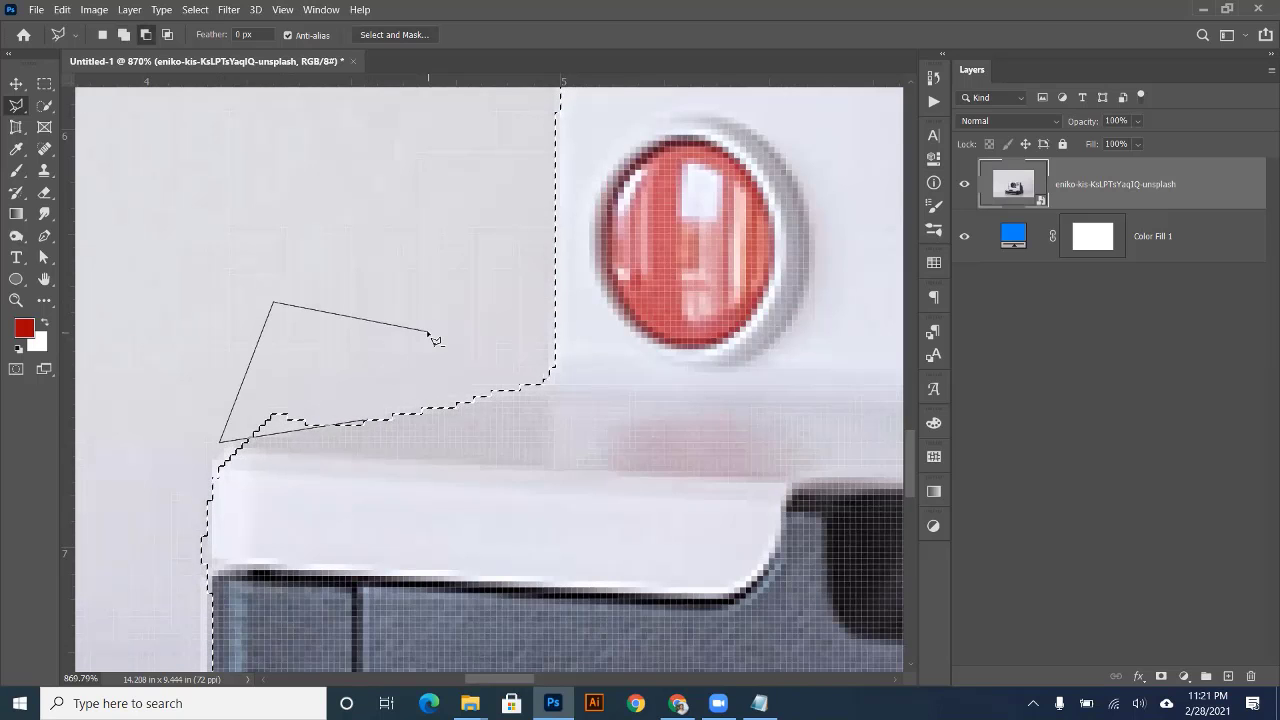
double_click(432, 337)
- Add the rounded outer corner of the white ledge to the selection with the freehand Lasso tool
scroll(250, 385, "down", 2)
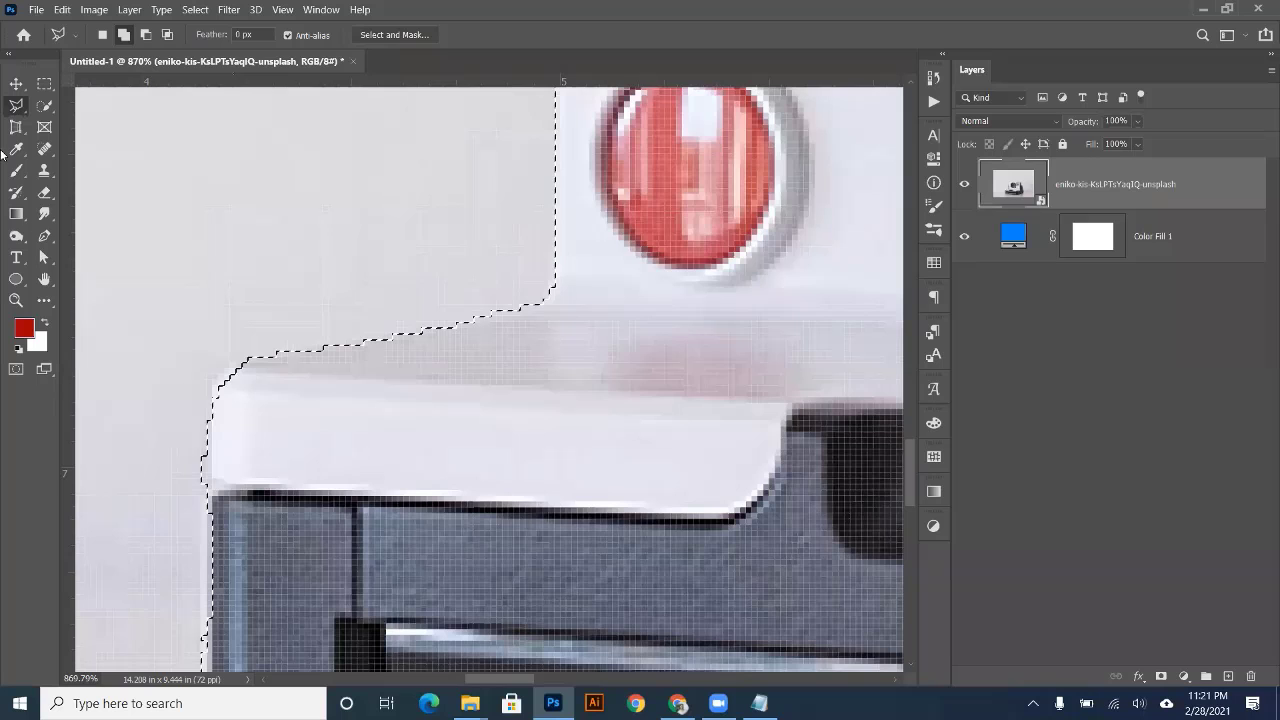
right_click(18, 110)
left_click(62, 105)
scroll(195, 385, "up", 5)
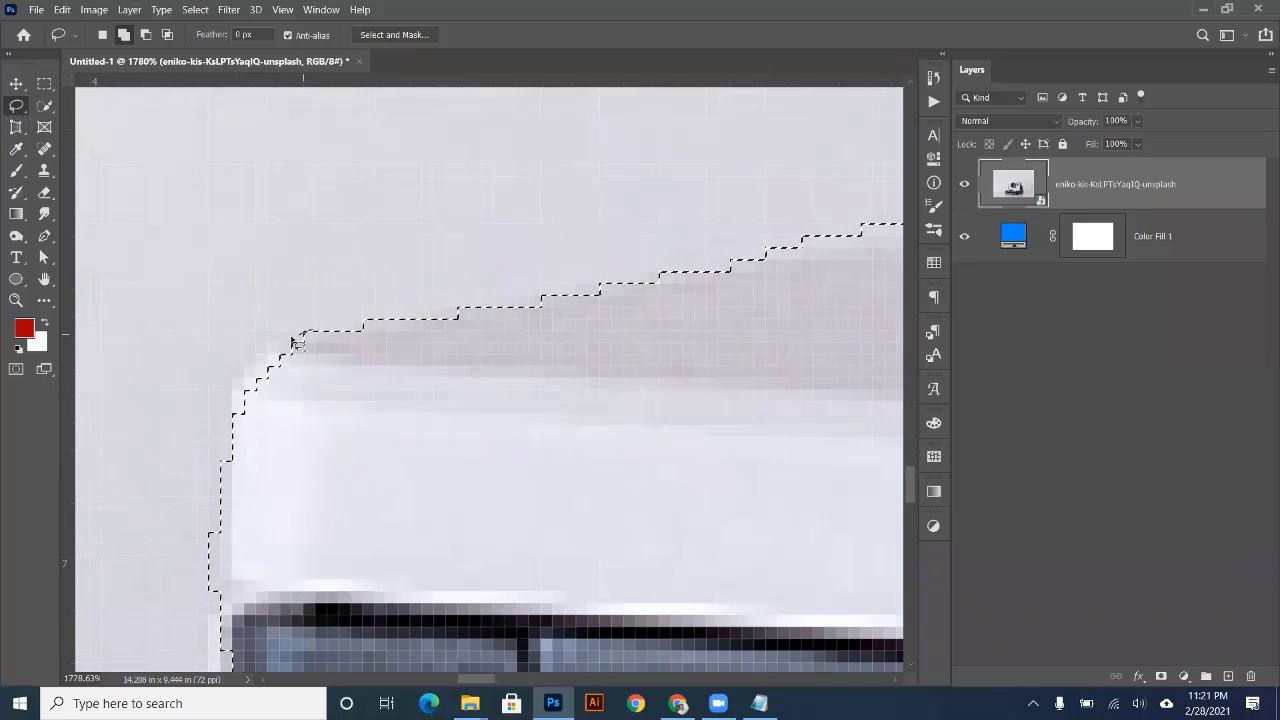
mouse_move(240, 425)
left_mouse_down()
mouse_move(317, 479)
mouse_move(400, 417)
left_mouse_up()
- Subtract the background sliver along the outer side of the white ledge, just above the black body, from the selection
scroll(398, 410, "down", 5)
scroll(323, 474, "up", 5)
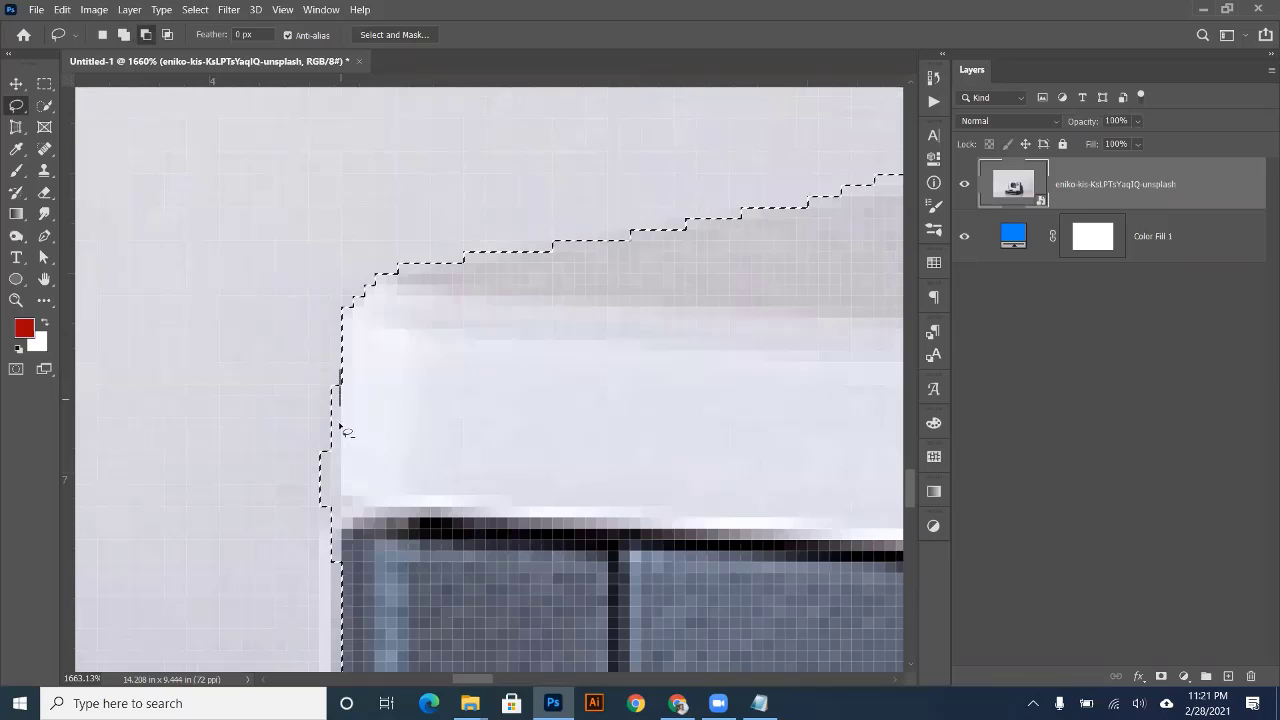
mouse_move(335, 528)
left_mouse_down()
mouse_move(266, 323)
mouse_move(340, 325)
left_mouse_up()
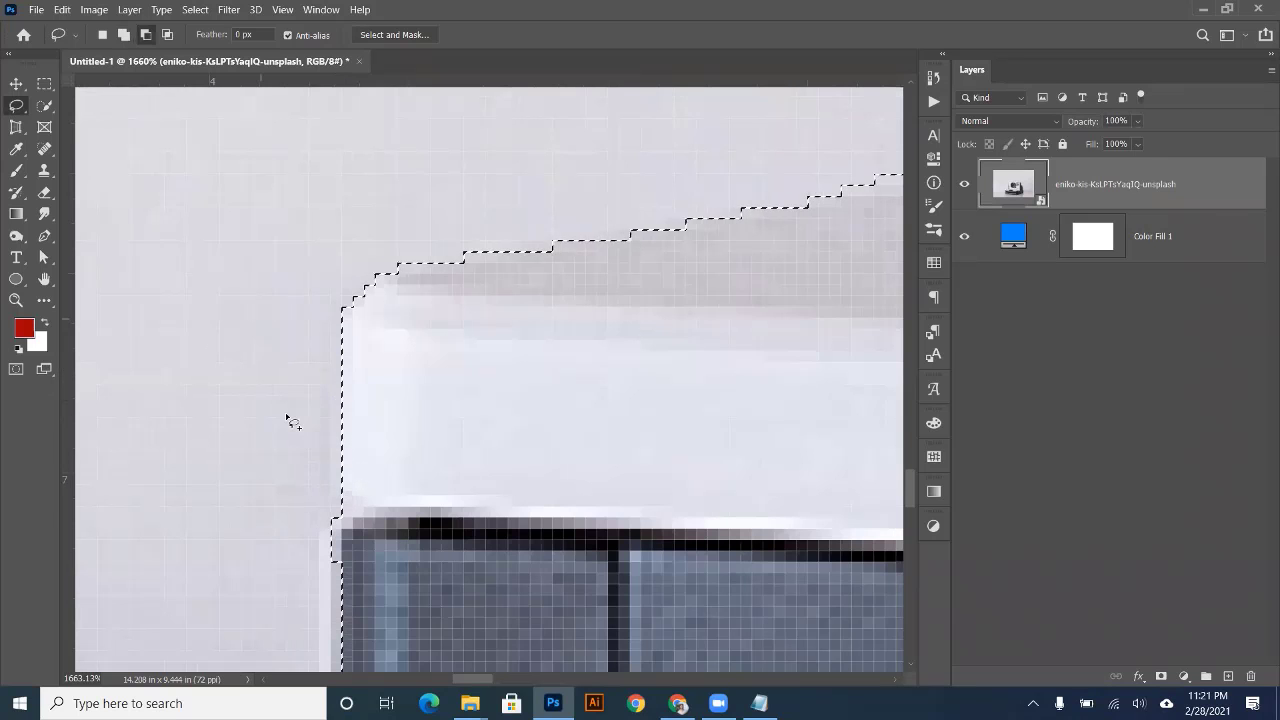
scroll(286, 337, "down", 3)
scroll(300, 330, "down", 3)
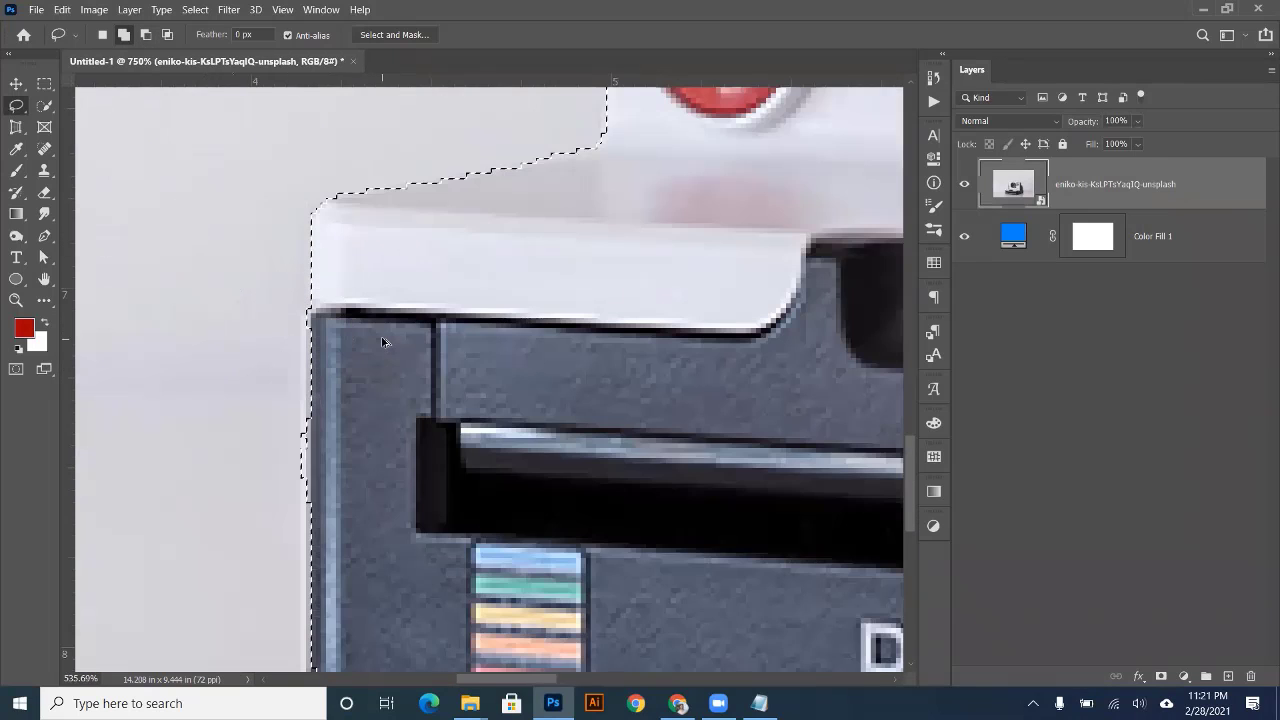
- Subtract the background strip beside the dark rear housing, above its step, from the selection with the Lasso tool
scroll(375, 340, "down", 2)
scroll(403, 368, "down", 10)
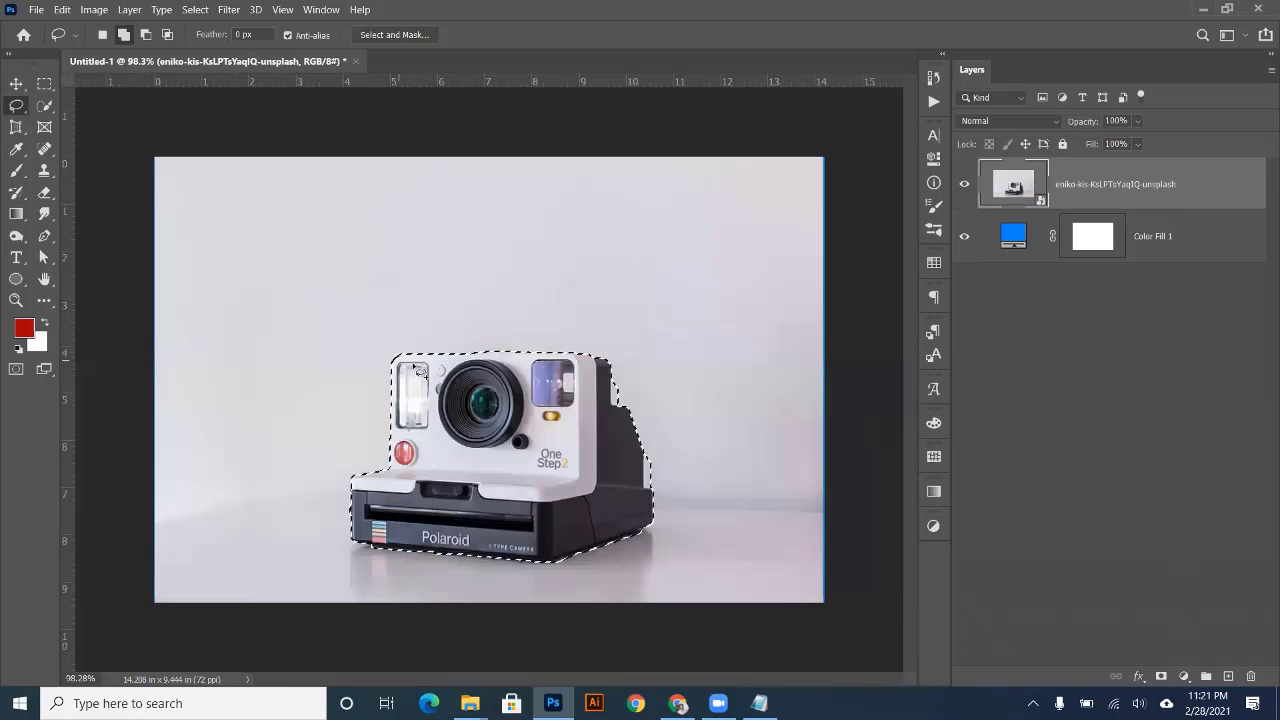
scroll(648, 404, "up", 8)
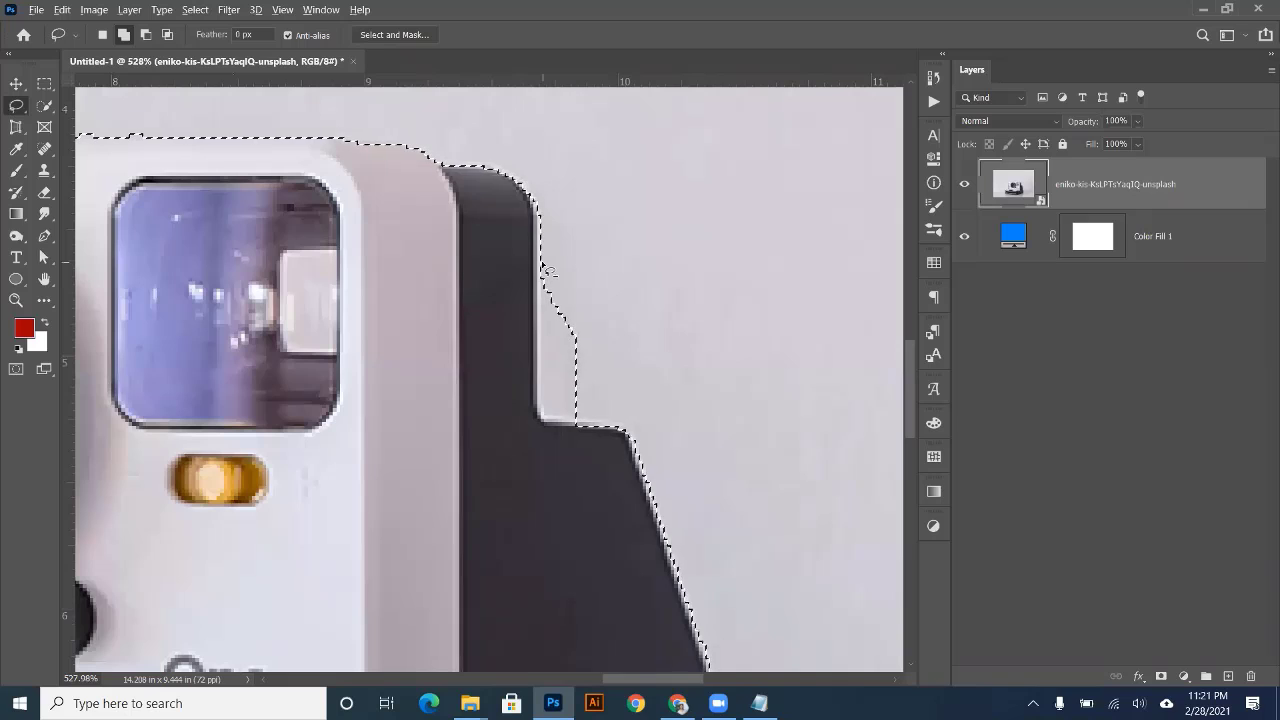
key("alt")
left_click_drag(547, 277, 548, 308)
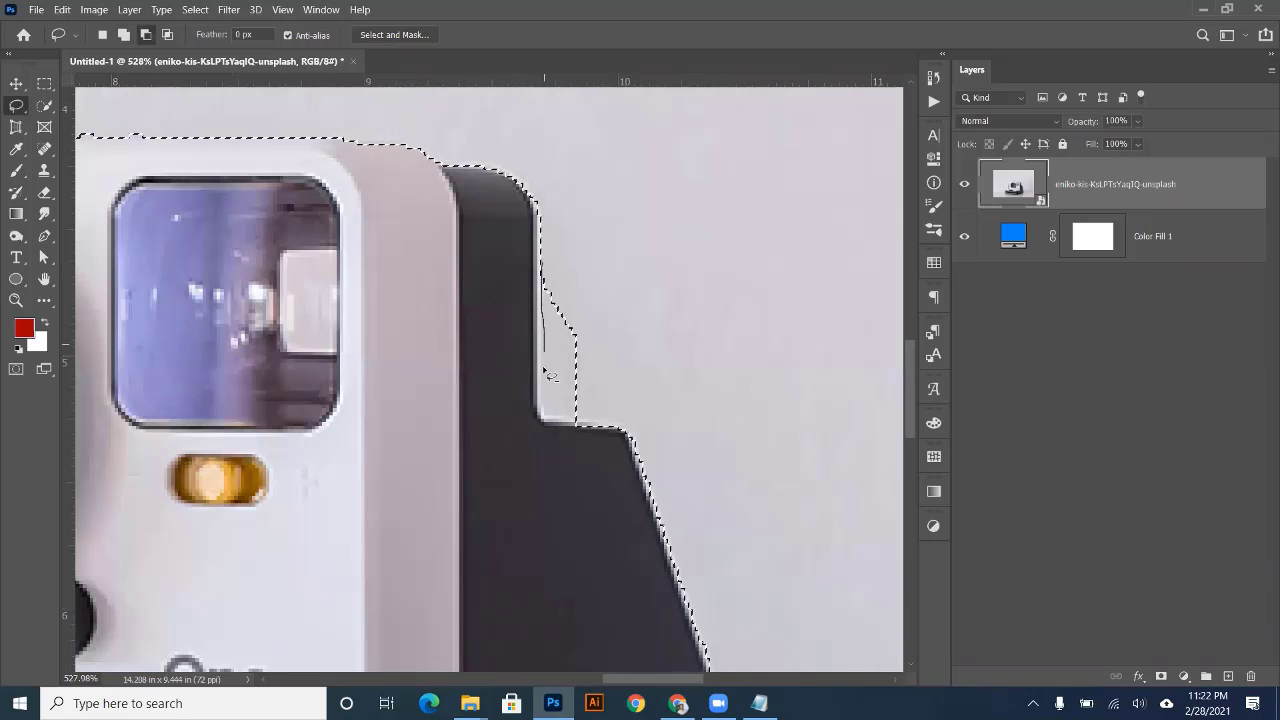
left_click_drag(646, 360, 600, 271)
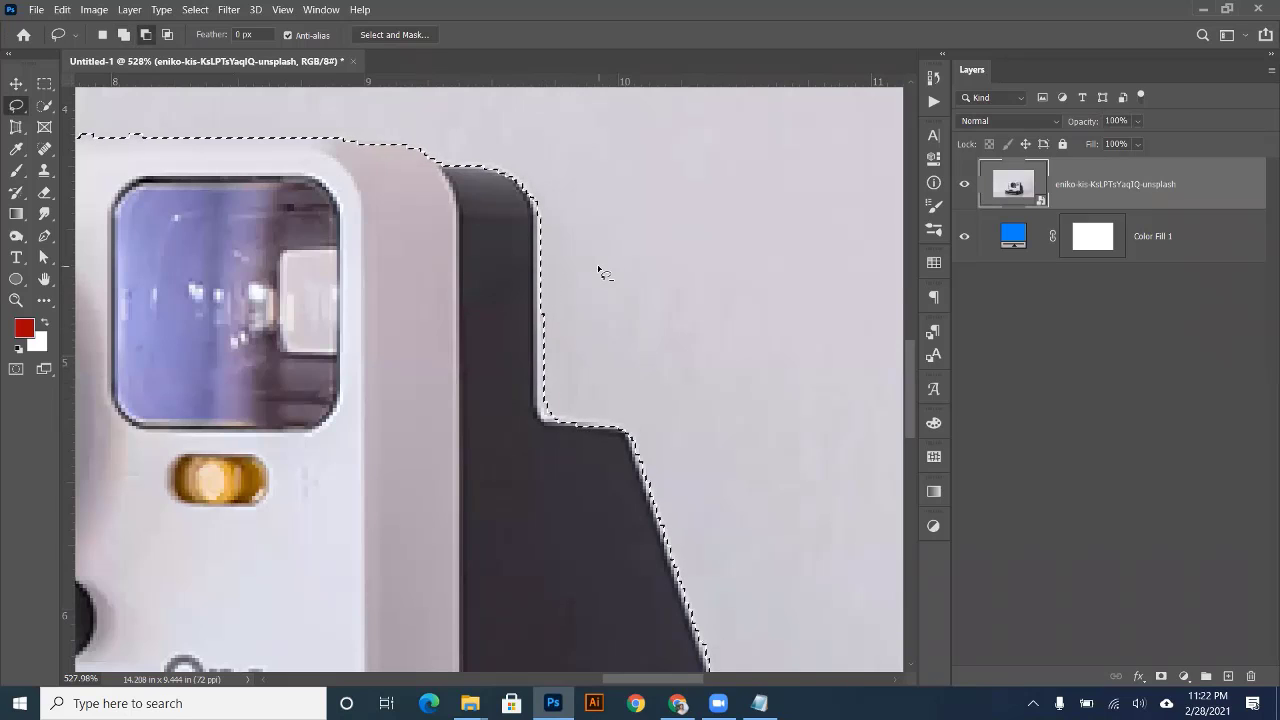
- Refine the selection along the top edge and corner of the dark rear housing's step, adding back the housing area cut out of it
scroll(550, 335, "down", 3)
key("alt")
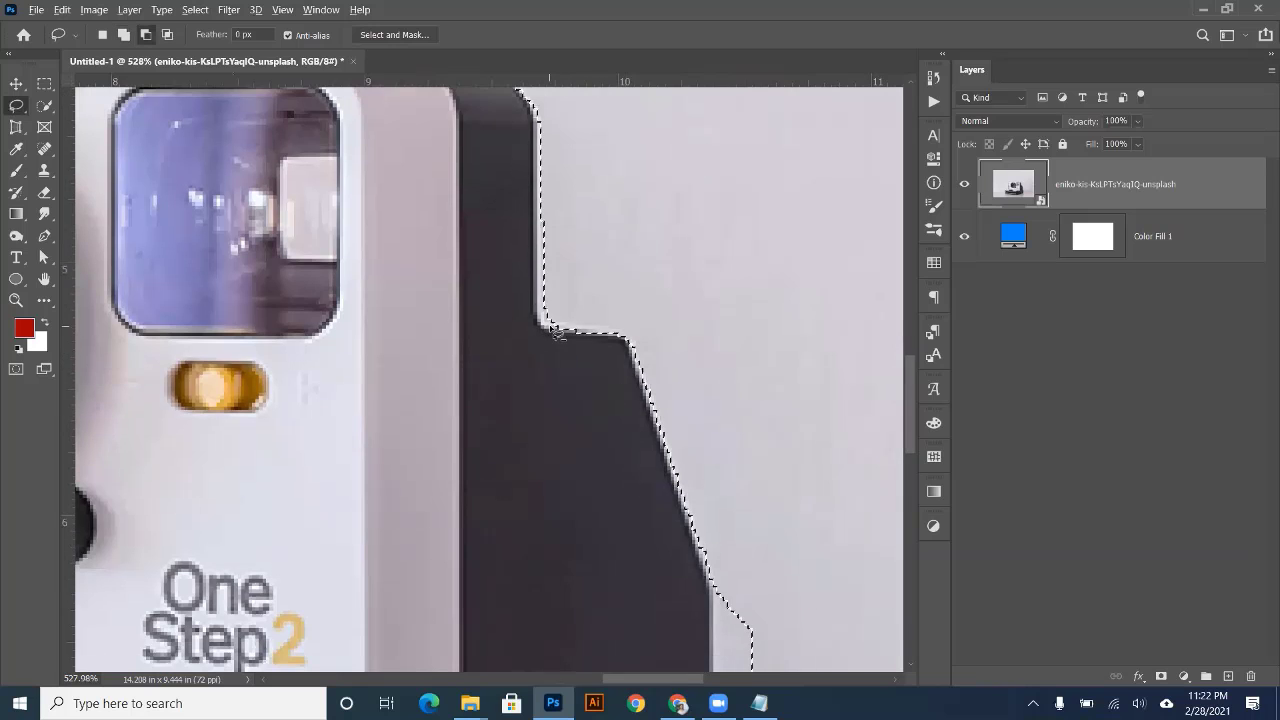
left_click_drag(549, 326, 571, 329)
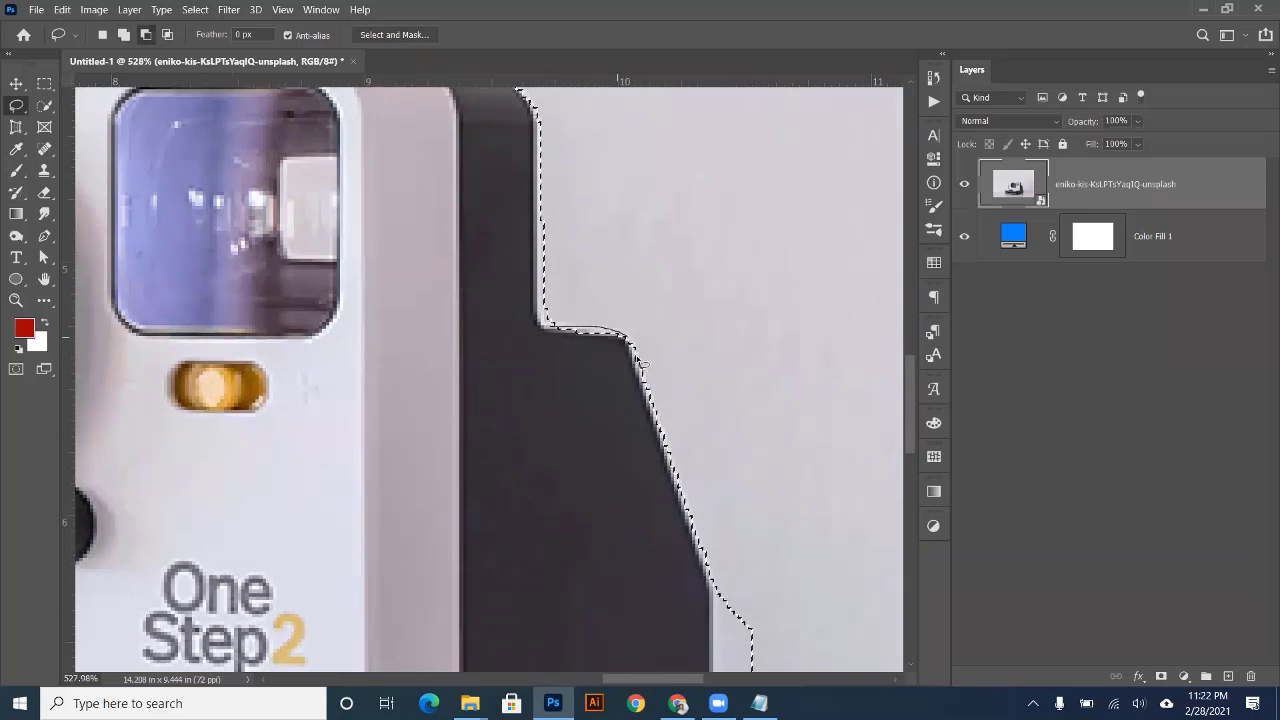
left_click_drag(655, 408, 501, 400)
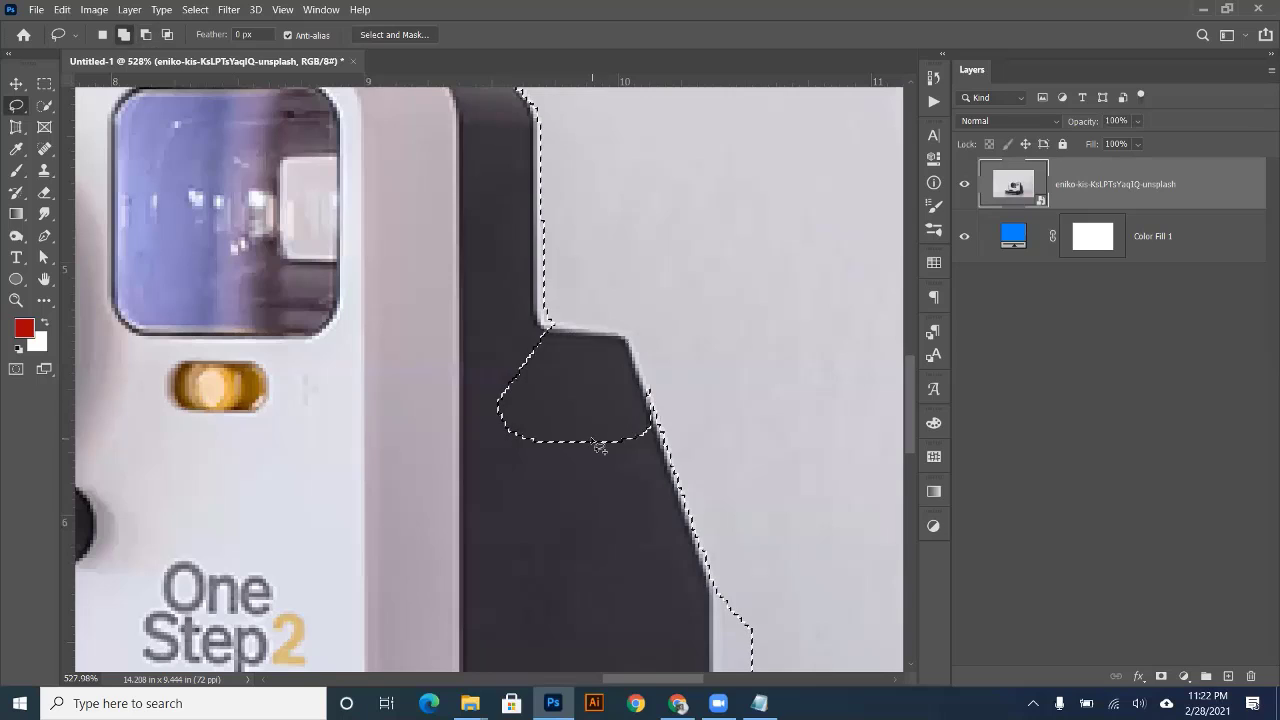
left_click_drag(590, 433, 553, 338)
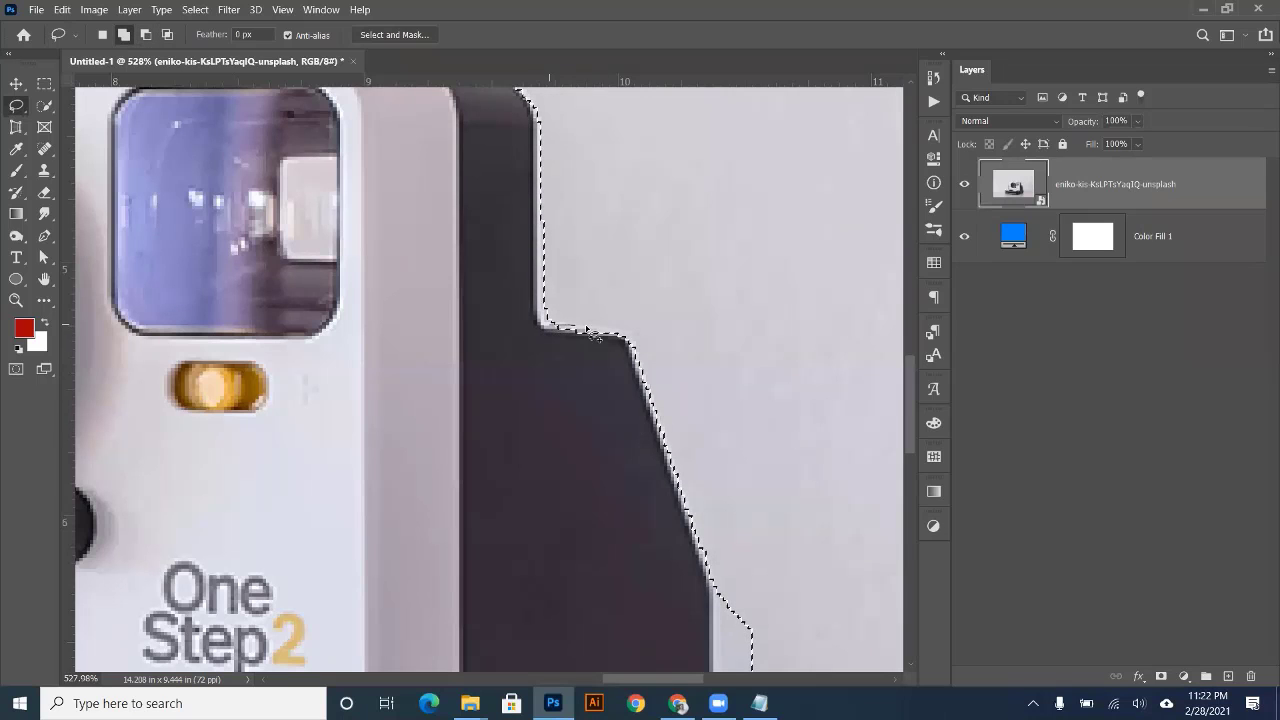
left_click_drag(657, 432, 476, 392)
- Subtract the background area beside the lower vertical edge of the rear housing, down to the base, from the selection
left_click_drag(599, 263, 551, 146)
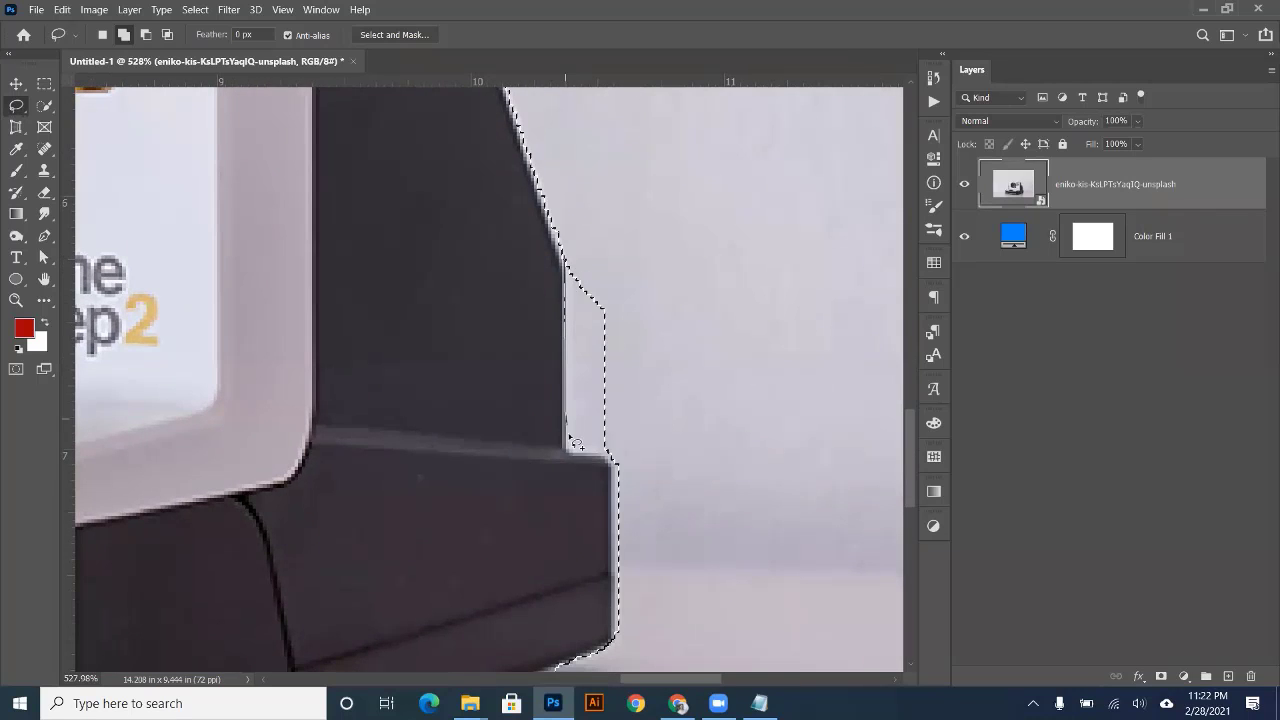
left_click_drag(594, 462, 574, 246)
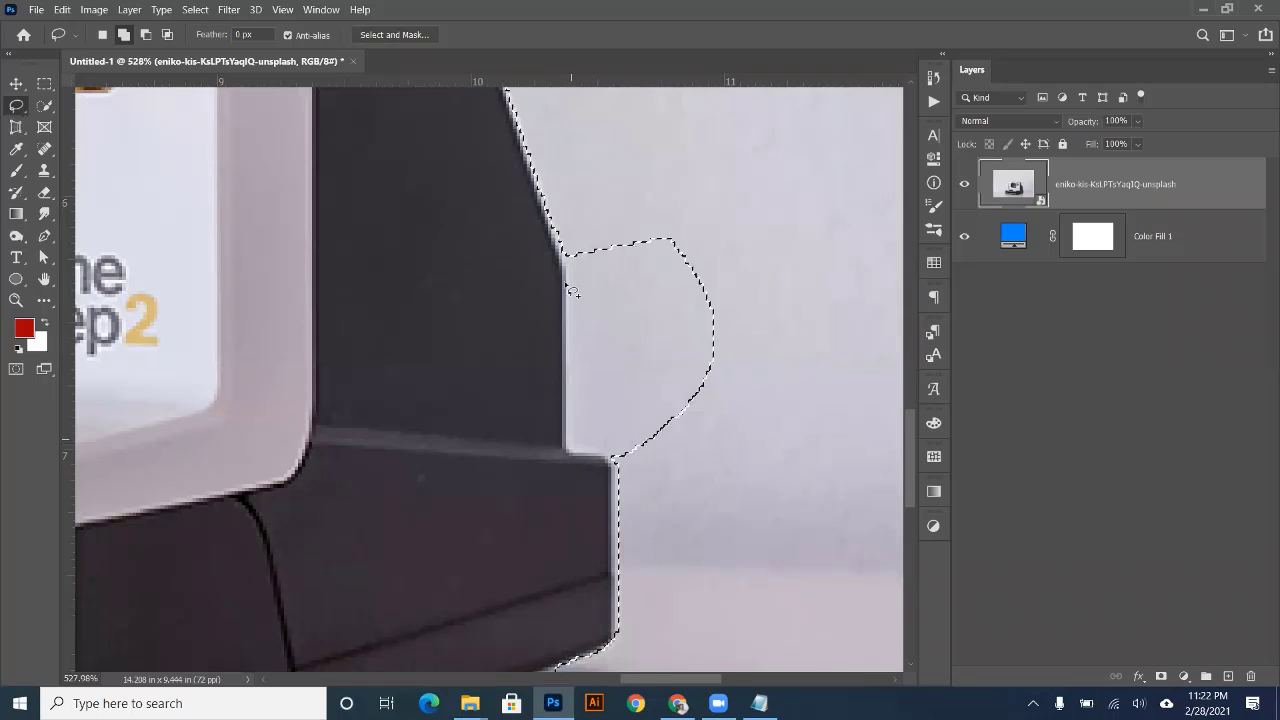
key("alt")
mouse_move(568, 293)
left_mouse_down()
mouse_move(577, 455)
mouse_move(702, 452)
mouse_move(672, 168)
mouse_move(619, 301)
left_mouse_up()
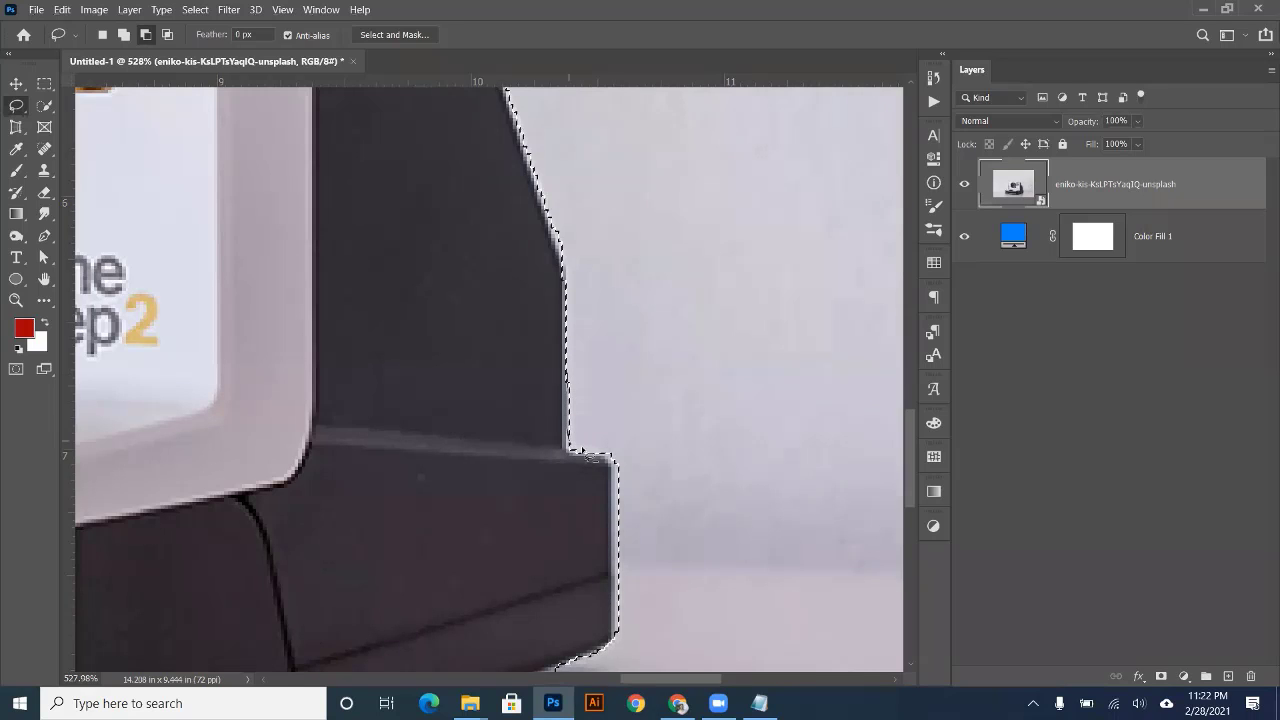
- Subtract the background below the rear bottom corner of the black base from the selection
key("shift")
scroll(648, 370, "down", 3)
scroll(648, 341, "down", 2)
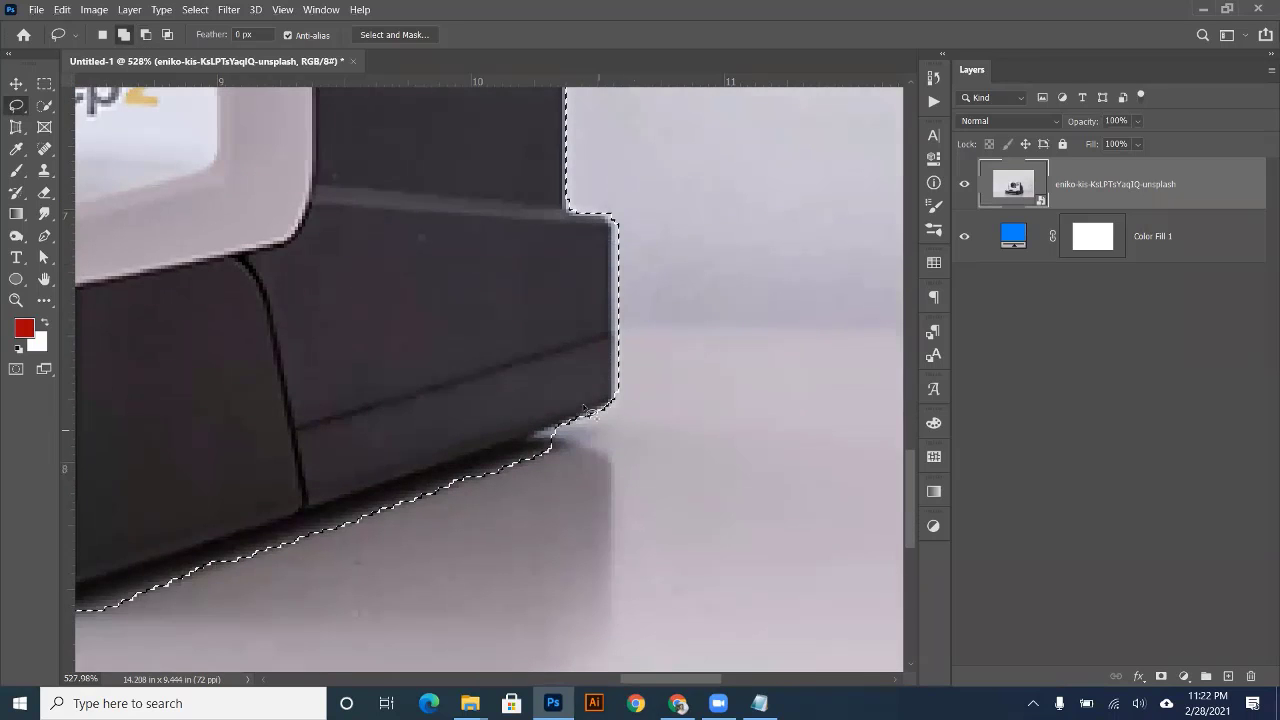
key("alt")
mouse_move(592, 412)
left_mouse_down()
mouse_move(404, 496)
mouse_move(720, 477)
mouse_move(657, 449)
left_mouse_up()
scroll(691, 434, "up", 10)
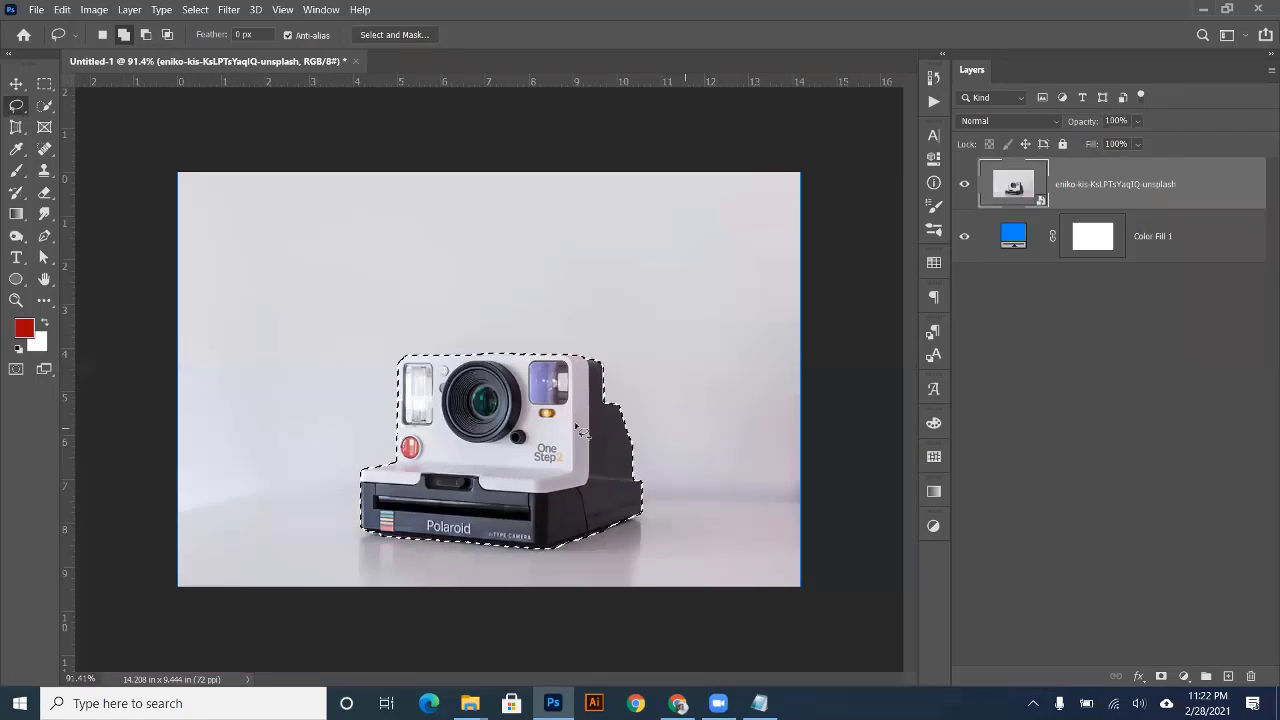
- Mask the photo layer with the camera selection and move the cut-out camera higher on the blue background
left_click(1159, 675)
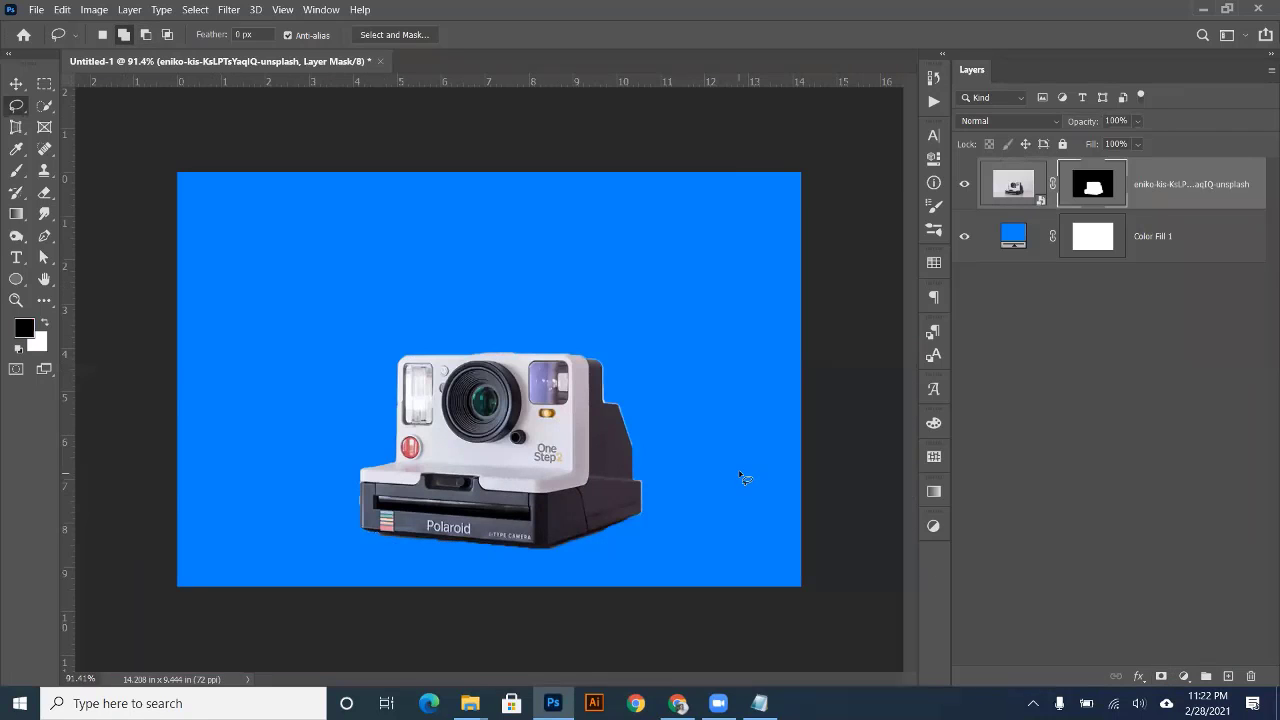
scroll(430, 396, "down", 3)
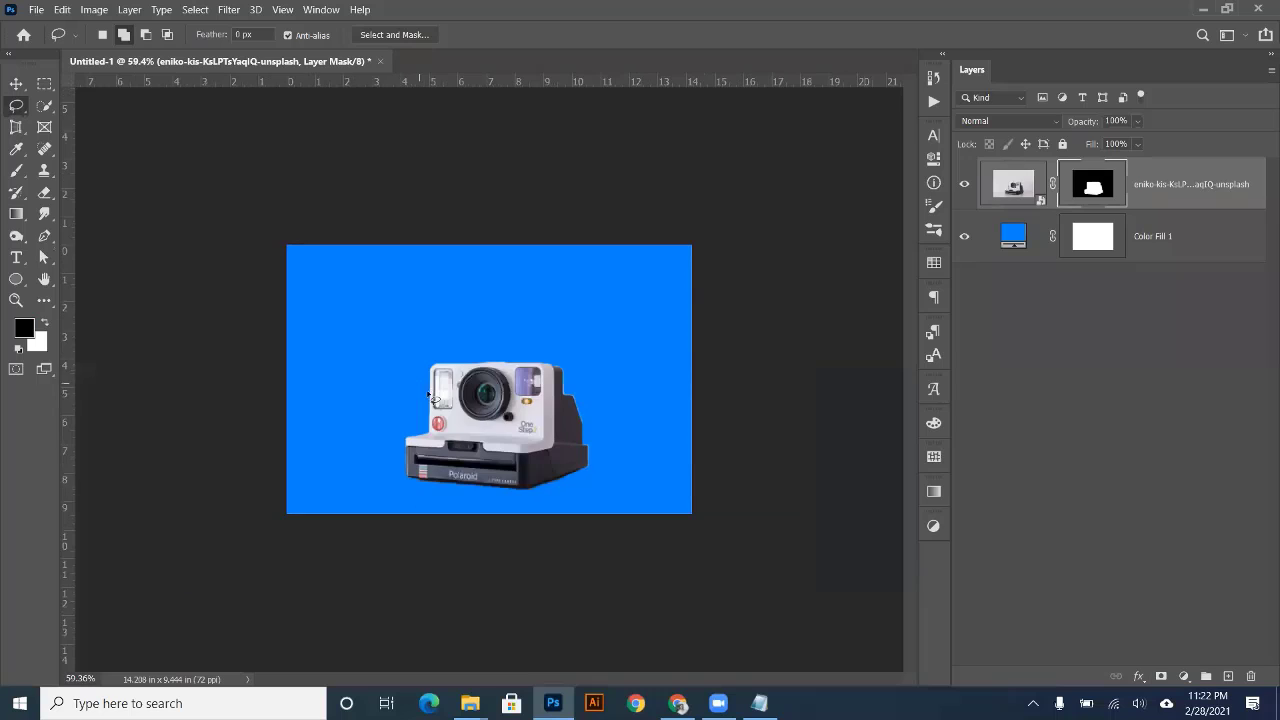
left_click(16, 83)
left_click_drag(505, 421, 496, 349)
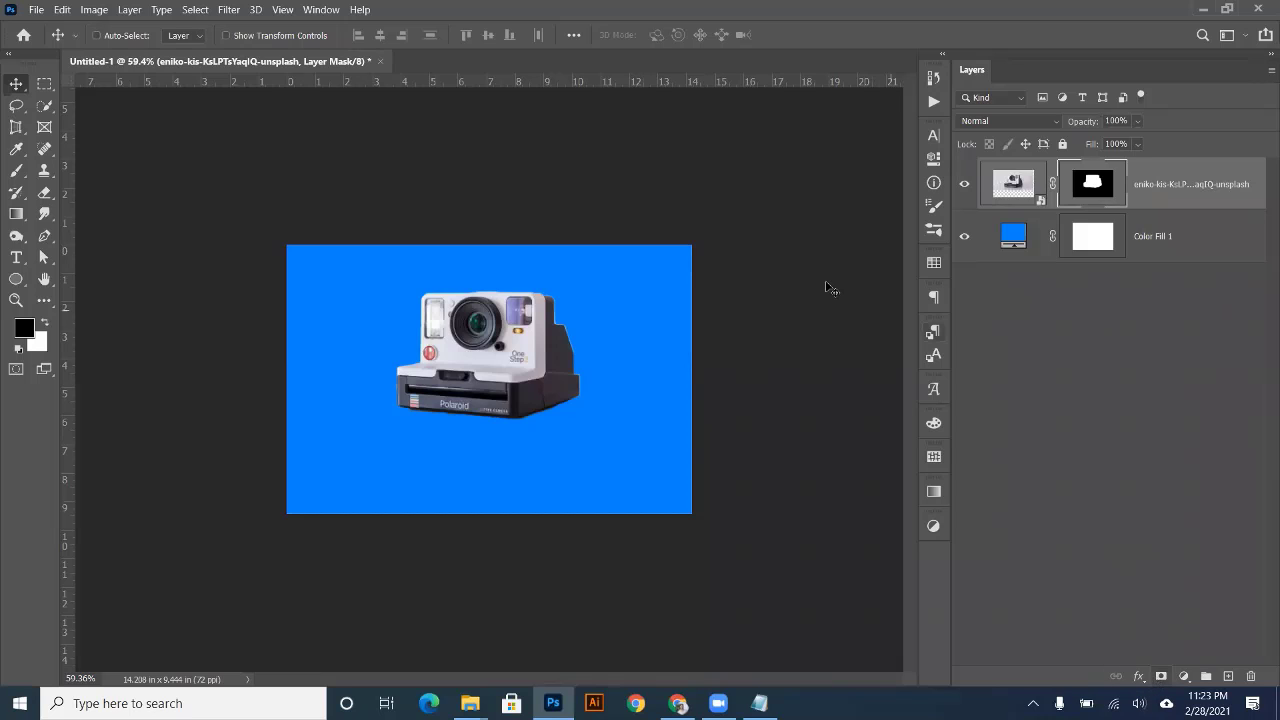
- Undo the camera's move and the layer mask to get back to the active camera selection
key("ctrl+z")
key("ctrl+z")
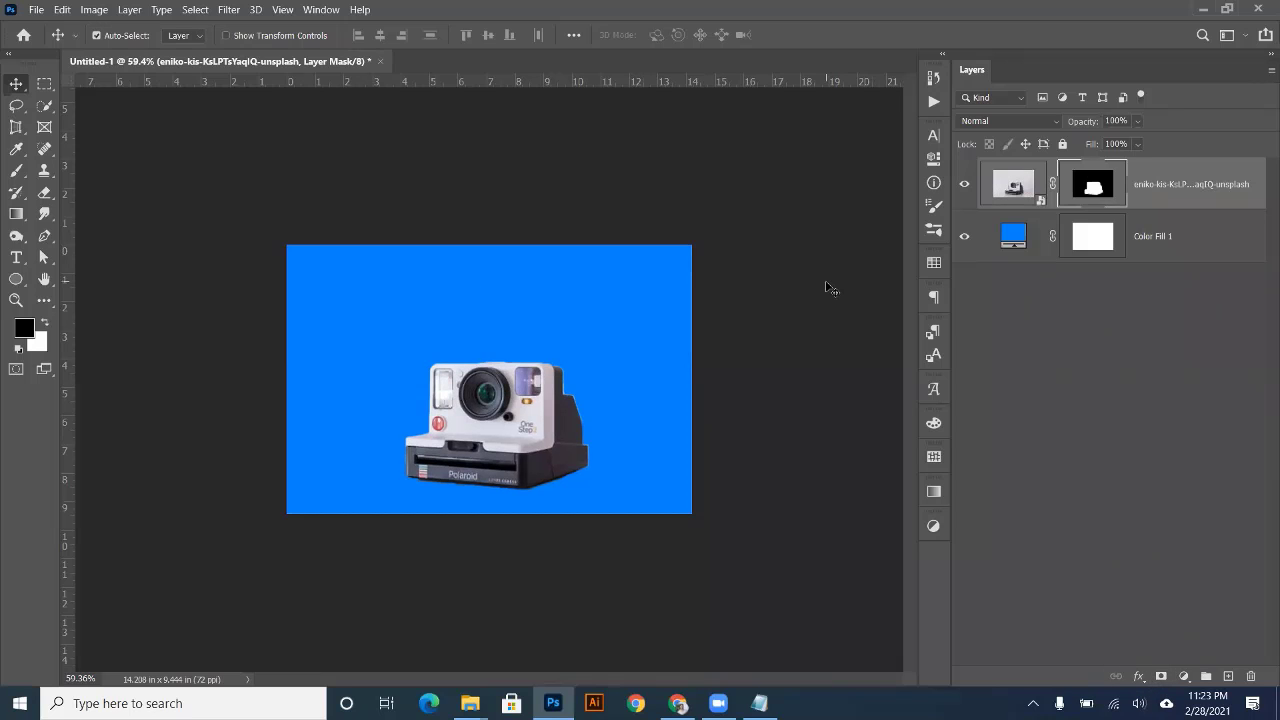
scroll(496, 441, "up", 7)
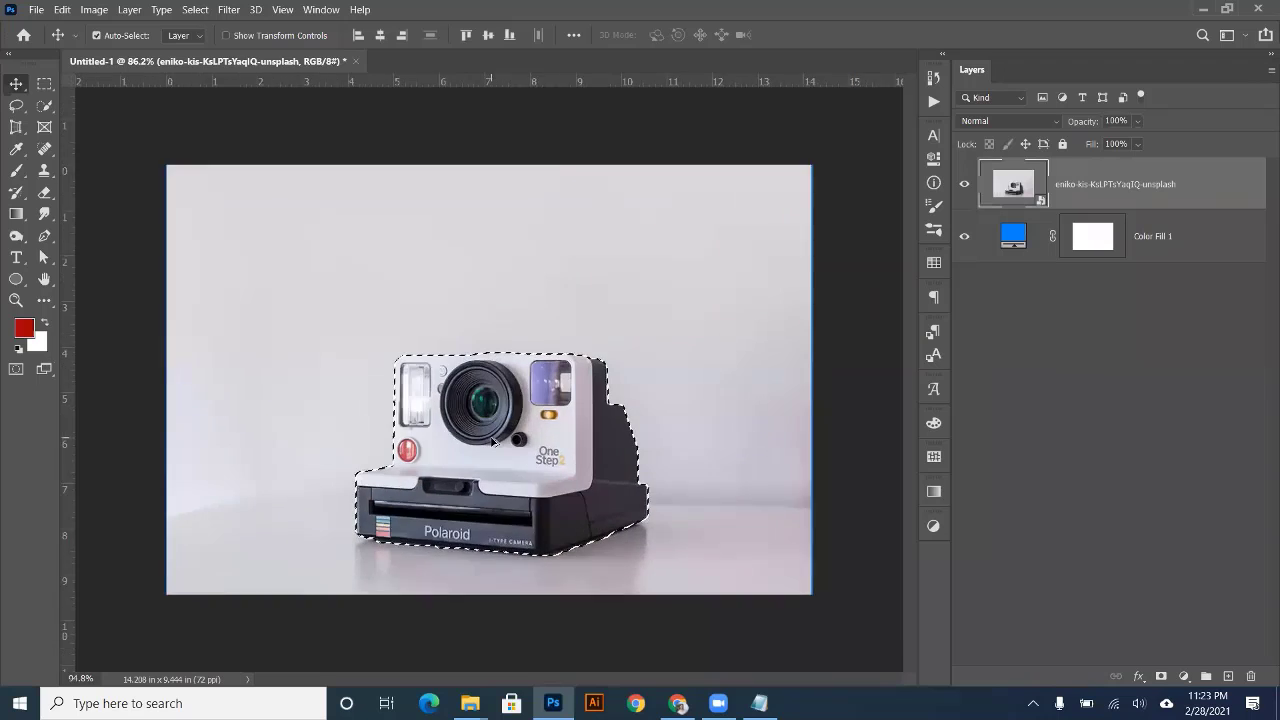
scroll(496, 441, "down", 4)
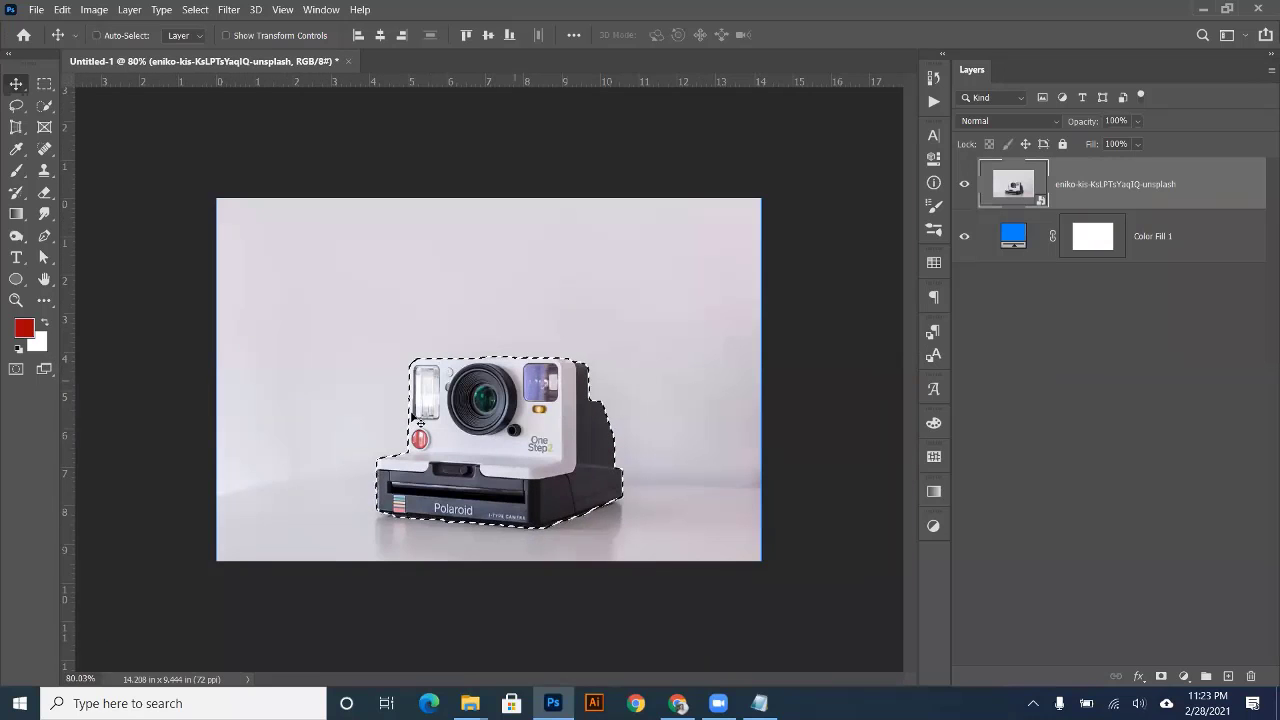
- Review the available selection commands, invert the selection to the background around the camera, and invert it back
left_click(45, 84)
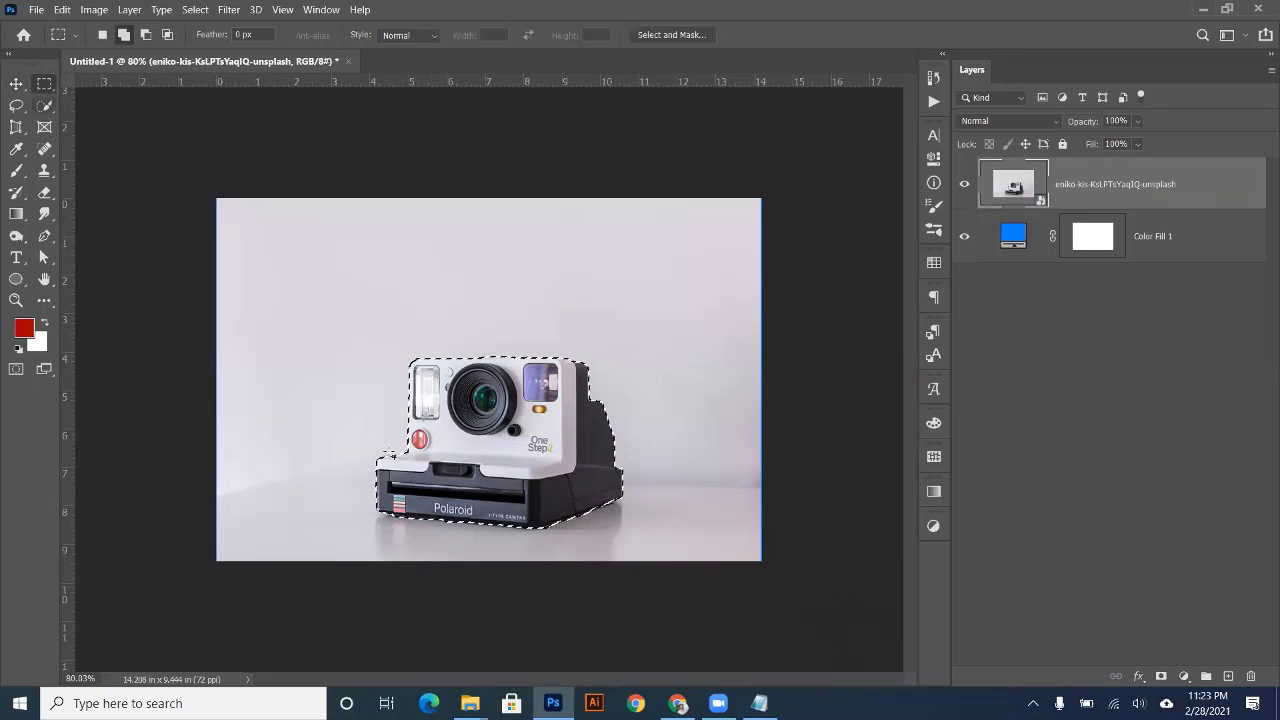
right_click(478, 458)
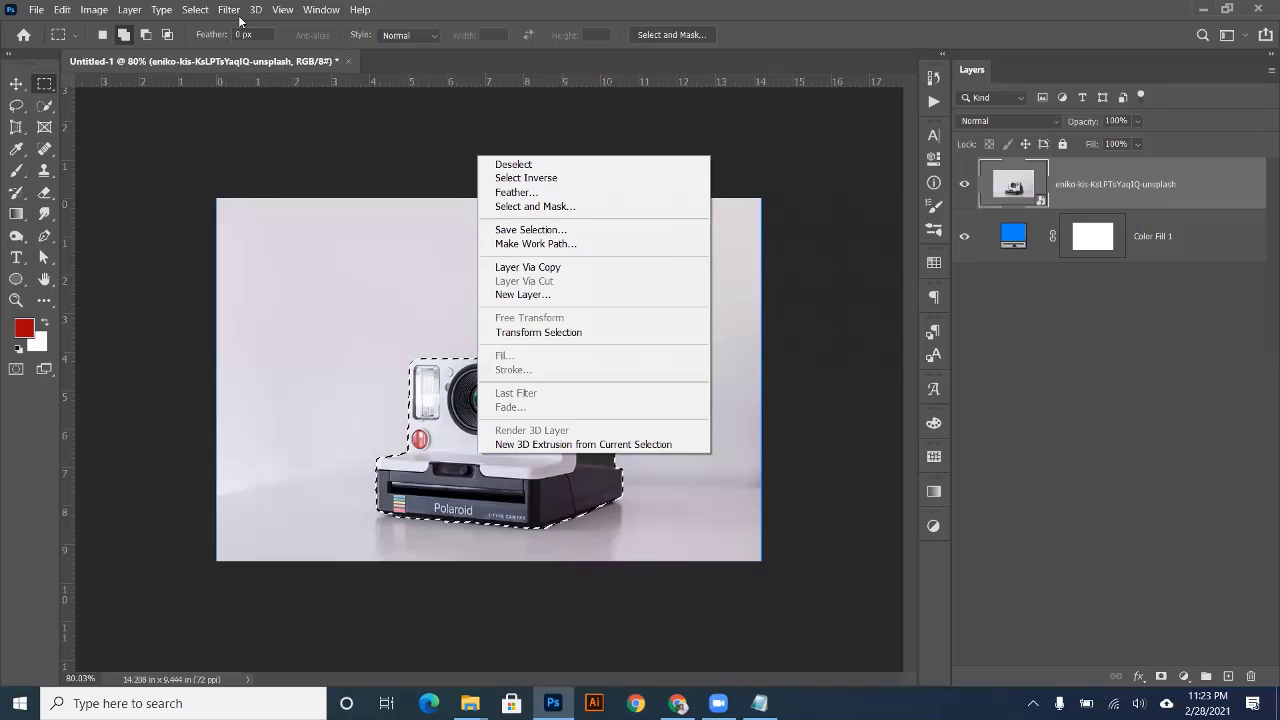
left_click(190, 14)
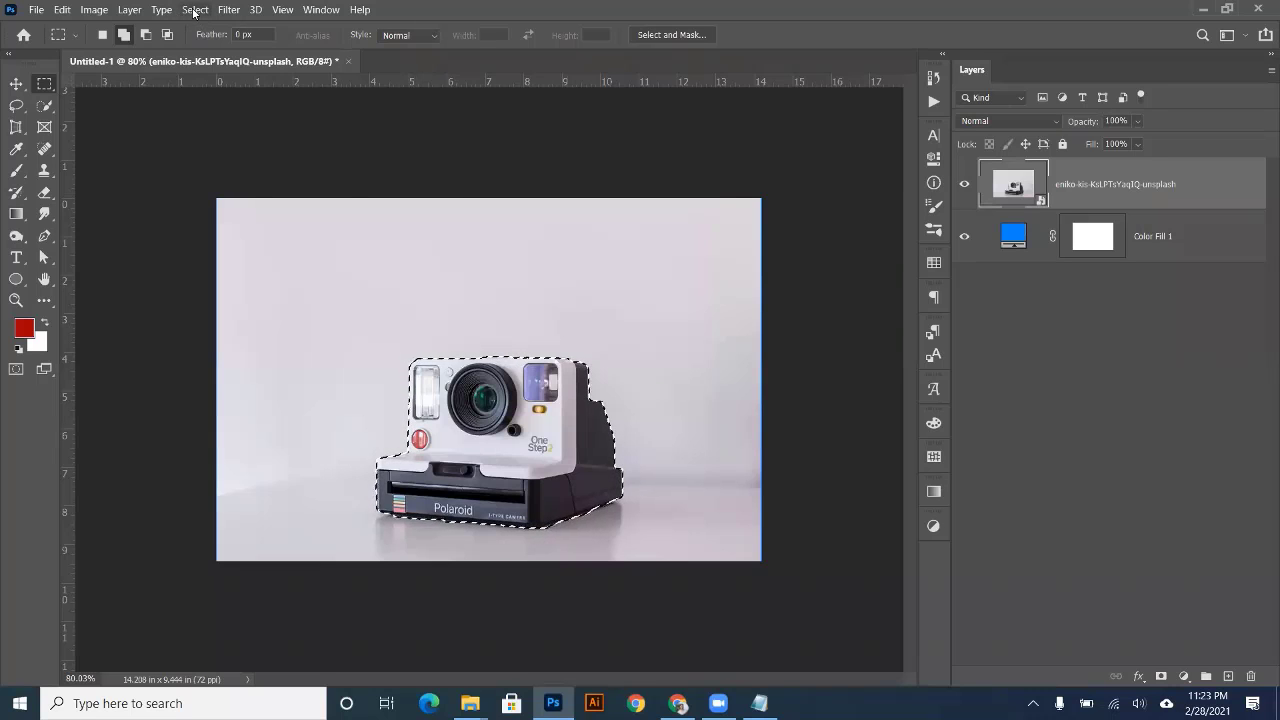
left_click(195, 10)
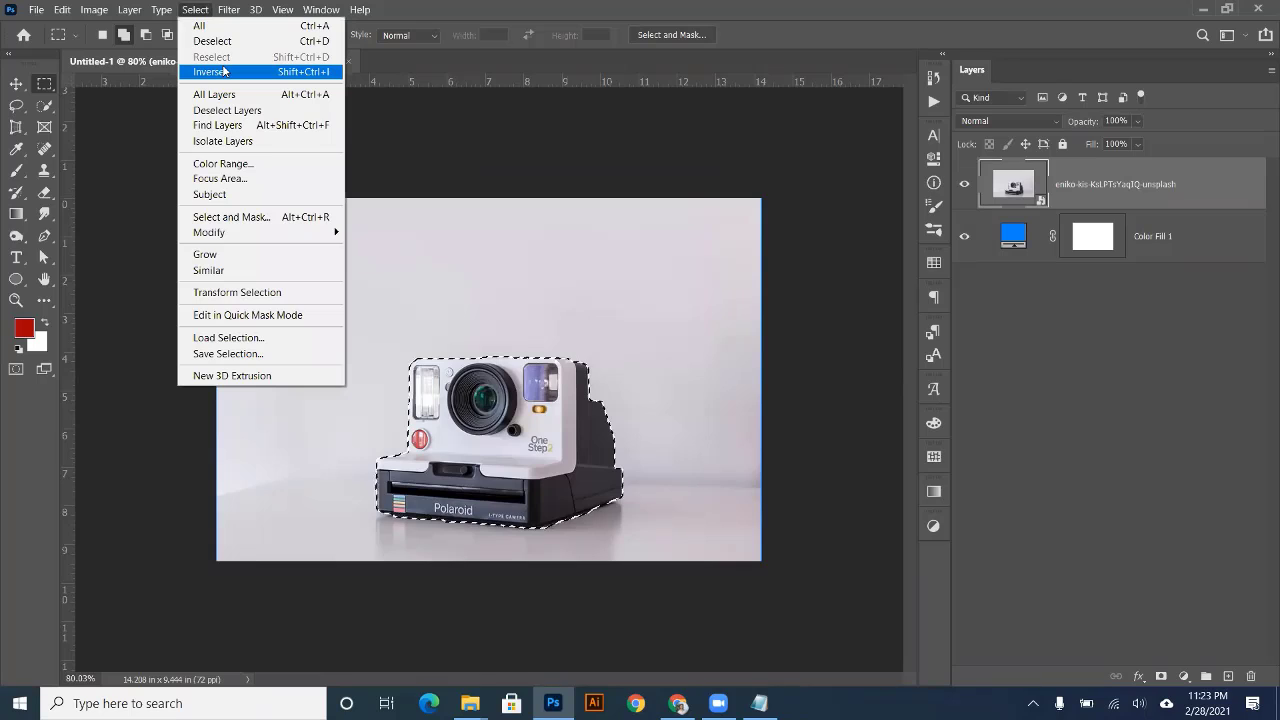
left_click(467, 13)
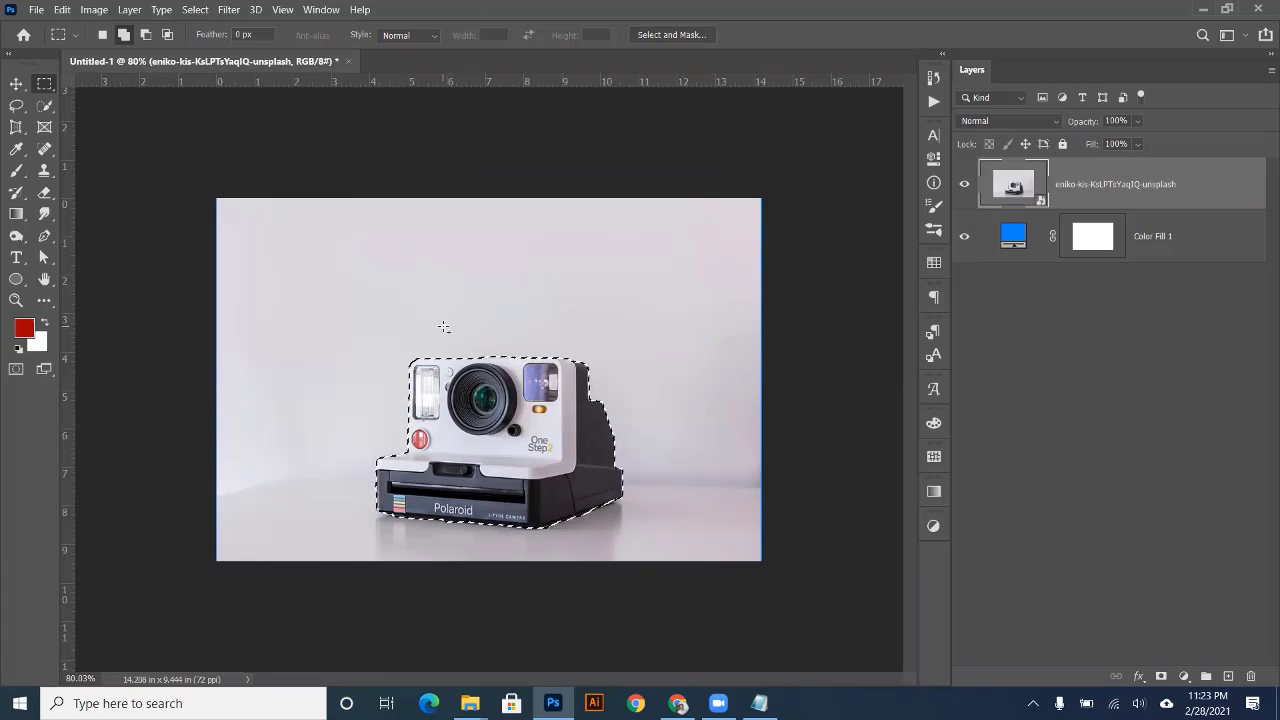
key("ctrl+shift+i")
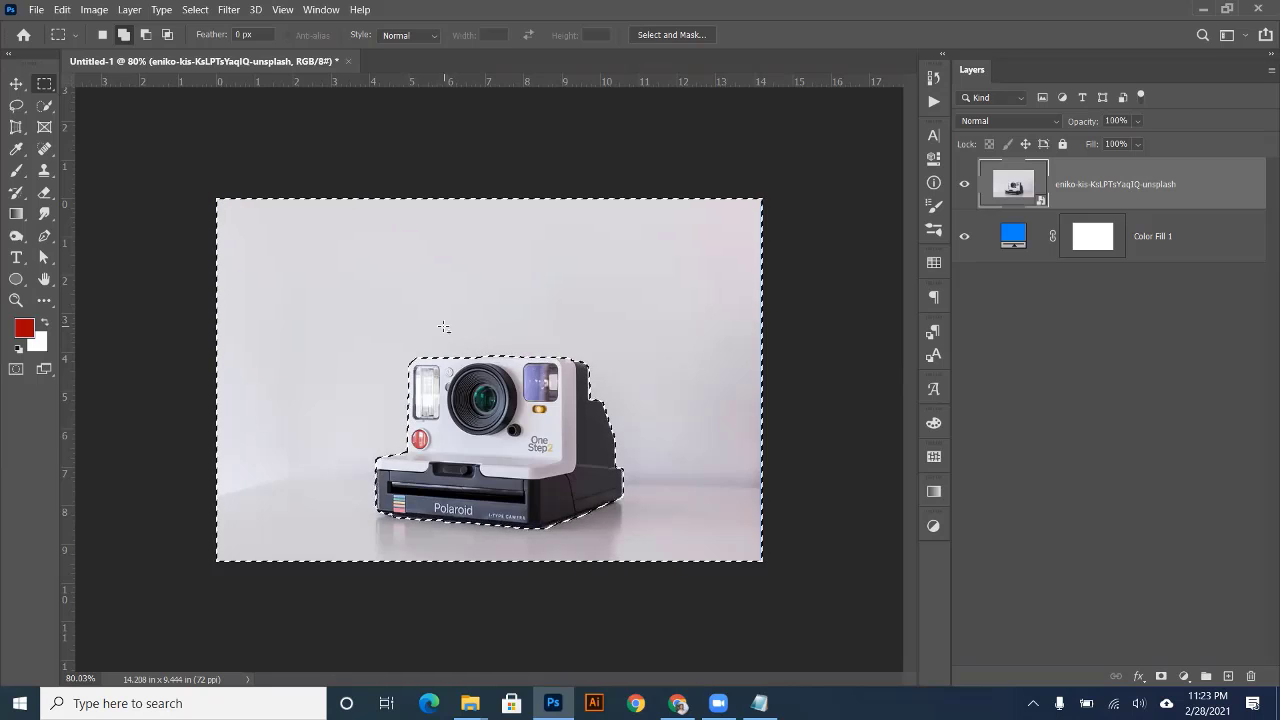
key("ctrl+shift+i")
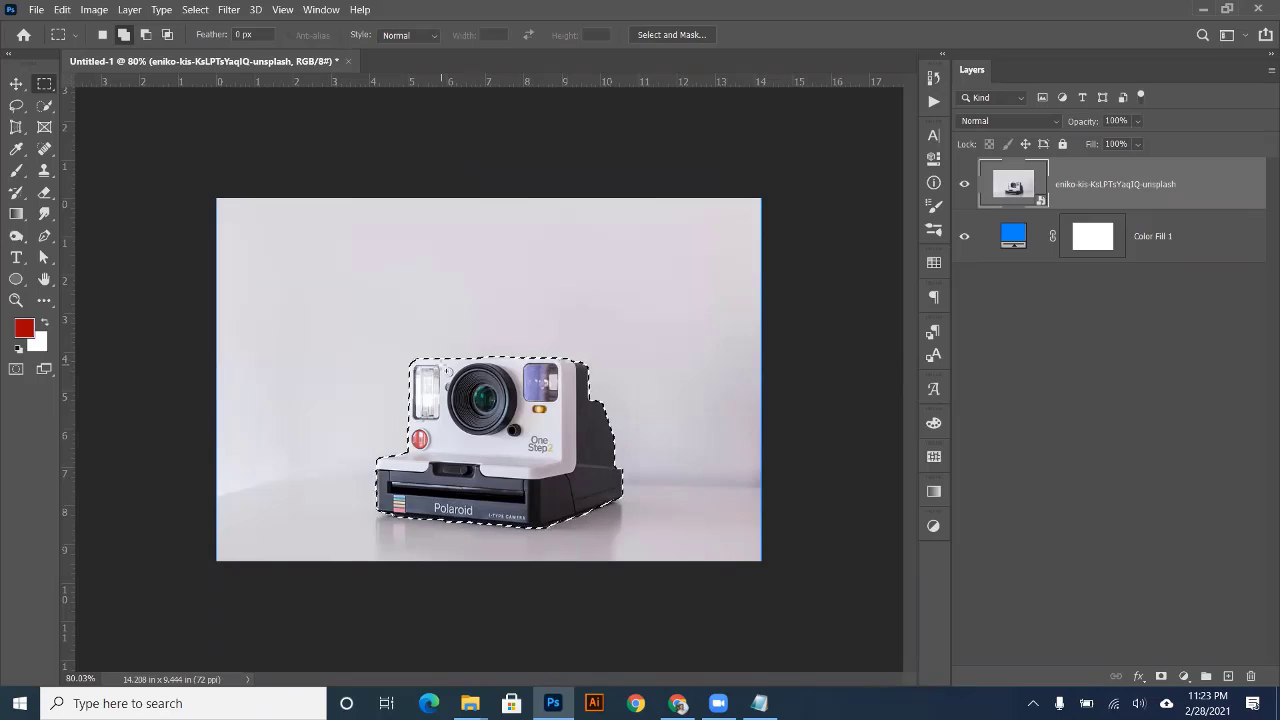
- With the Move tool active, apply Inverse to the selection twice to switch to the background and return to the camera
left_click(16, 84)
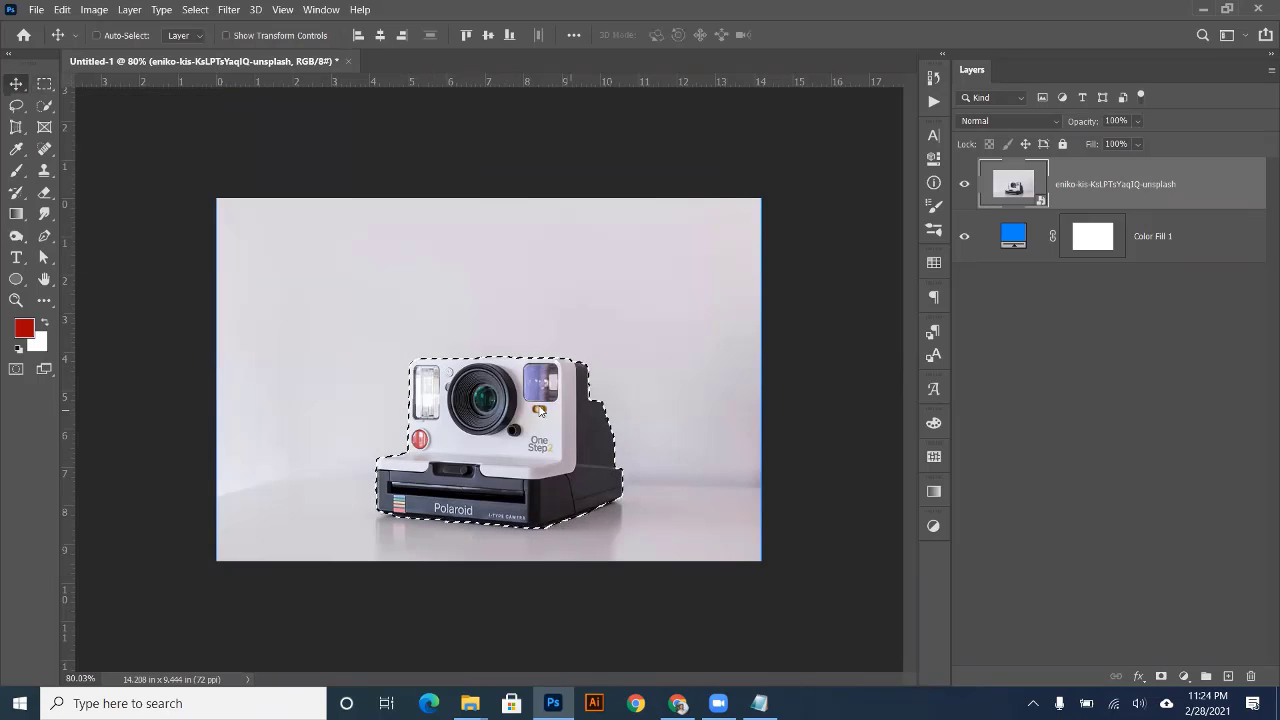
right_click(529, 411)
left_click(197, 13)
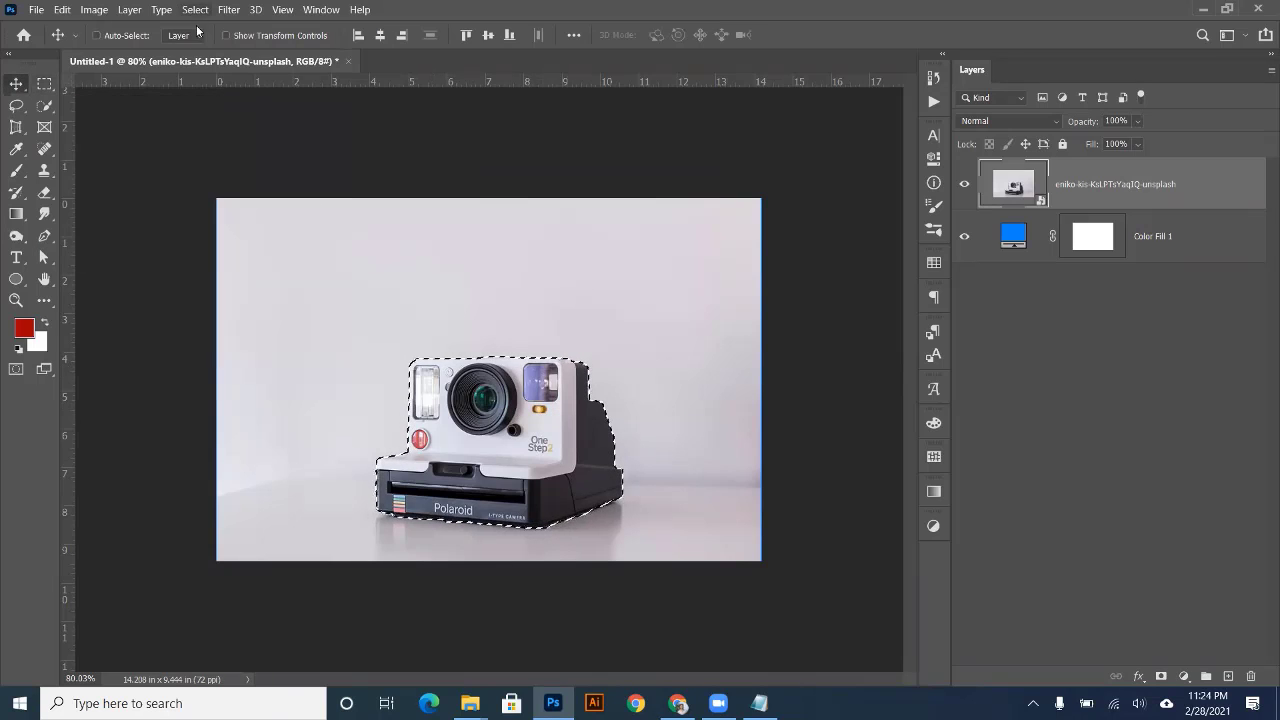
left_click(195, 12)
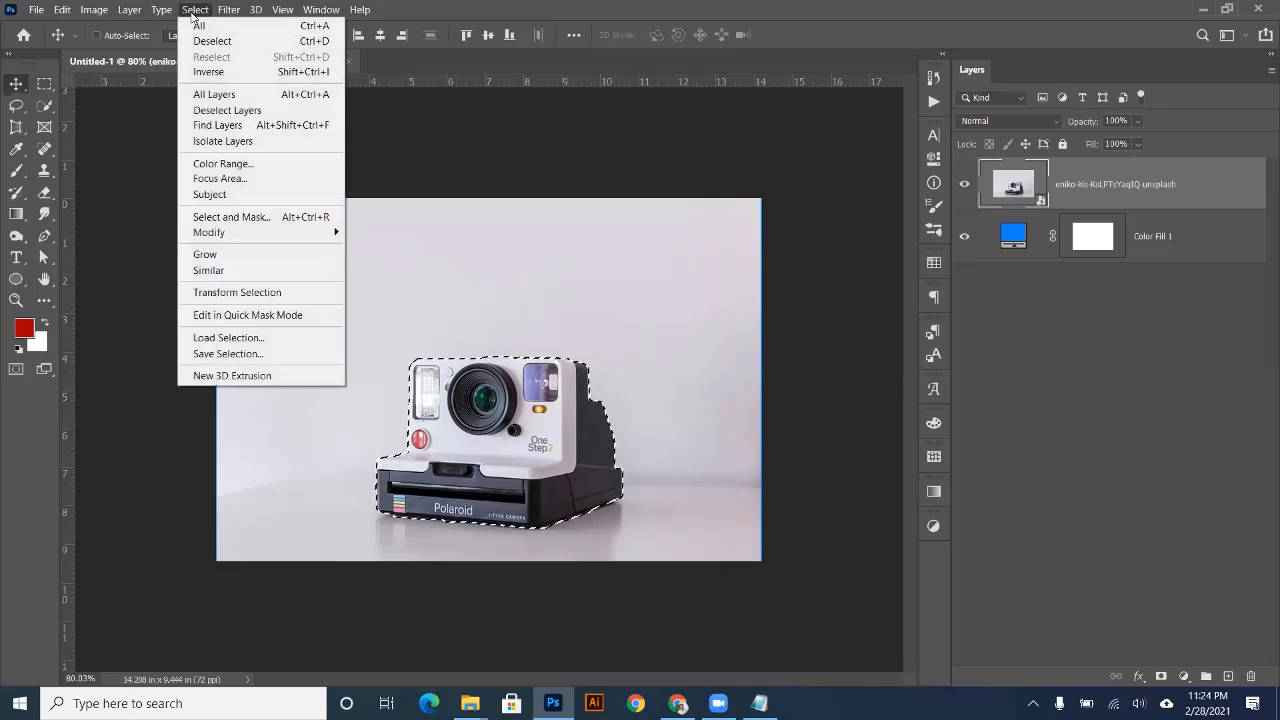
left_click(197, 76)
left_click(193, 11)
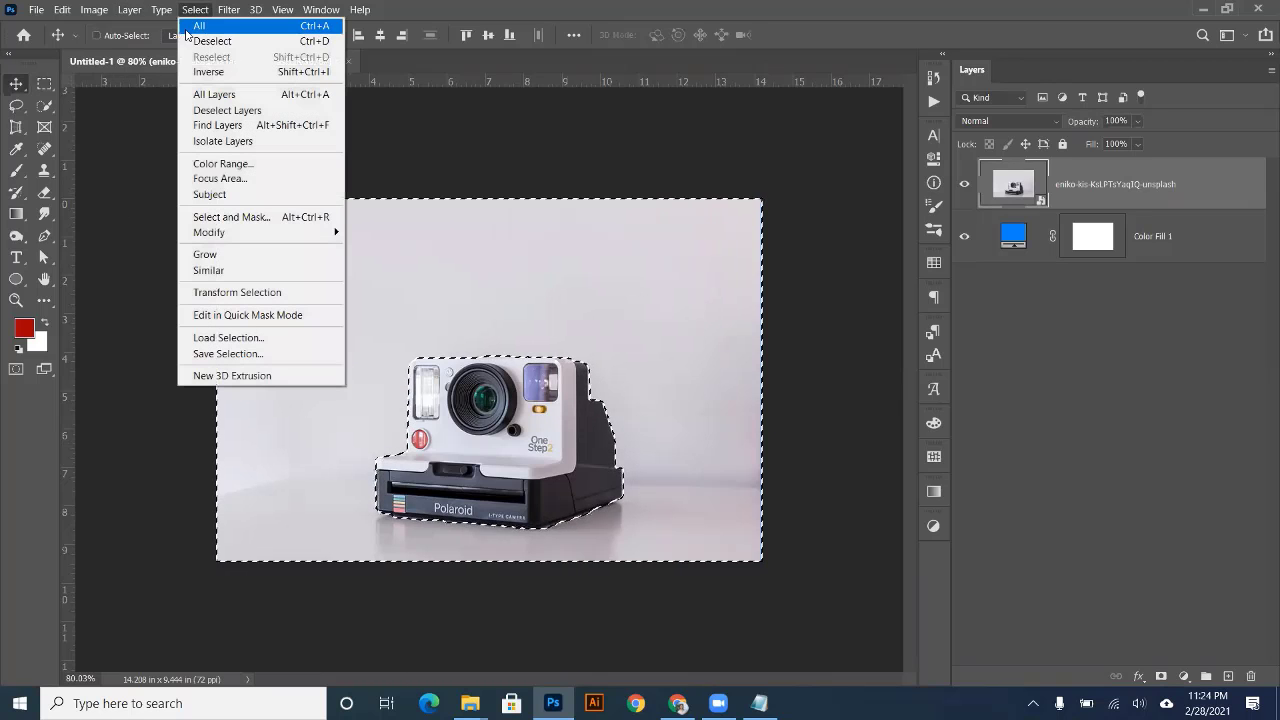
left_click(197, 72)
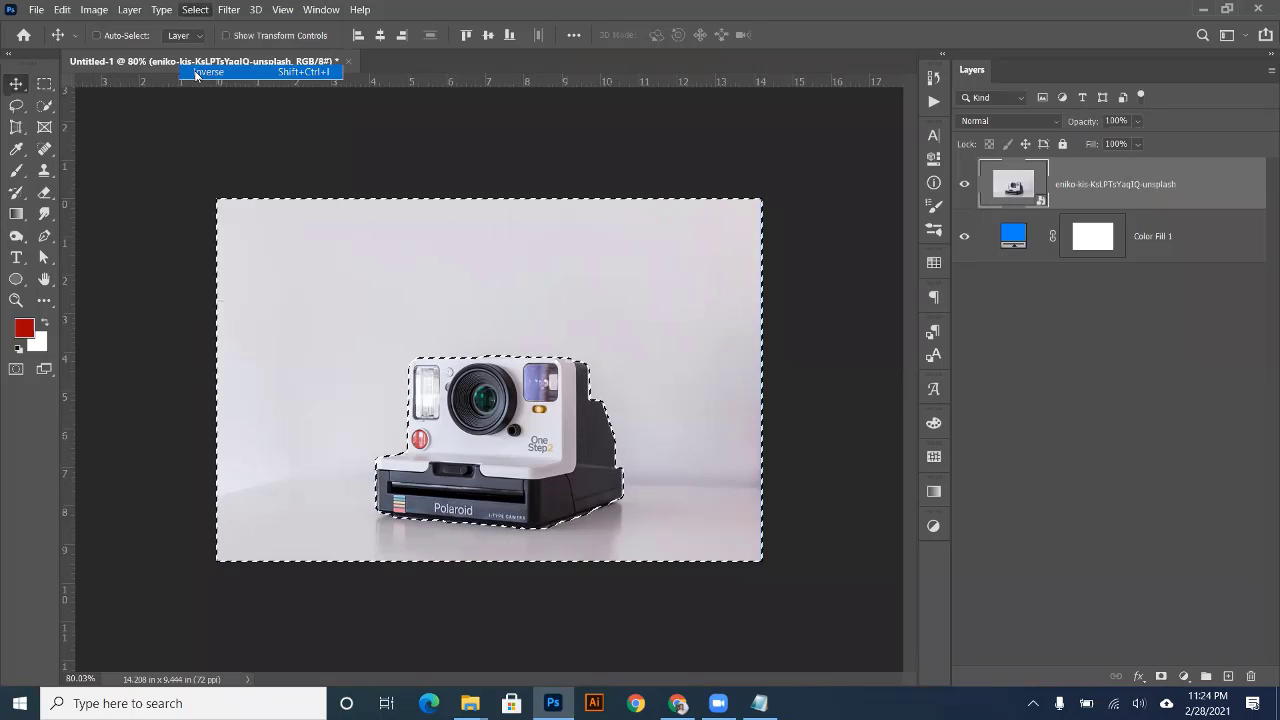
- Add a layer mask to the photo layer from the camera selection, hiding the photo's original background
left_click(51, 86)
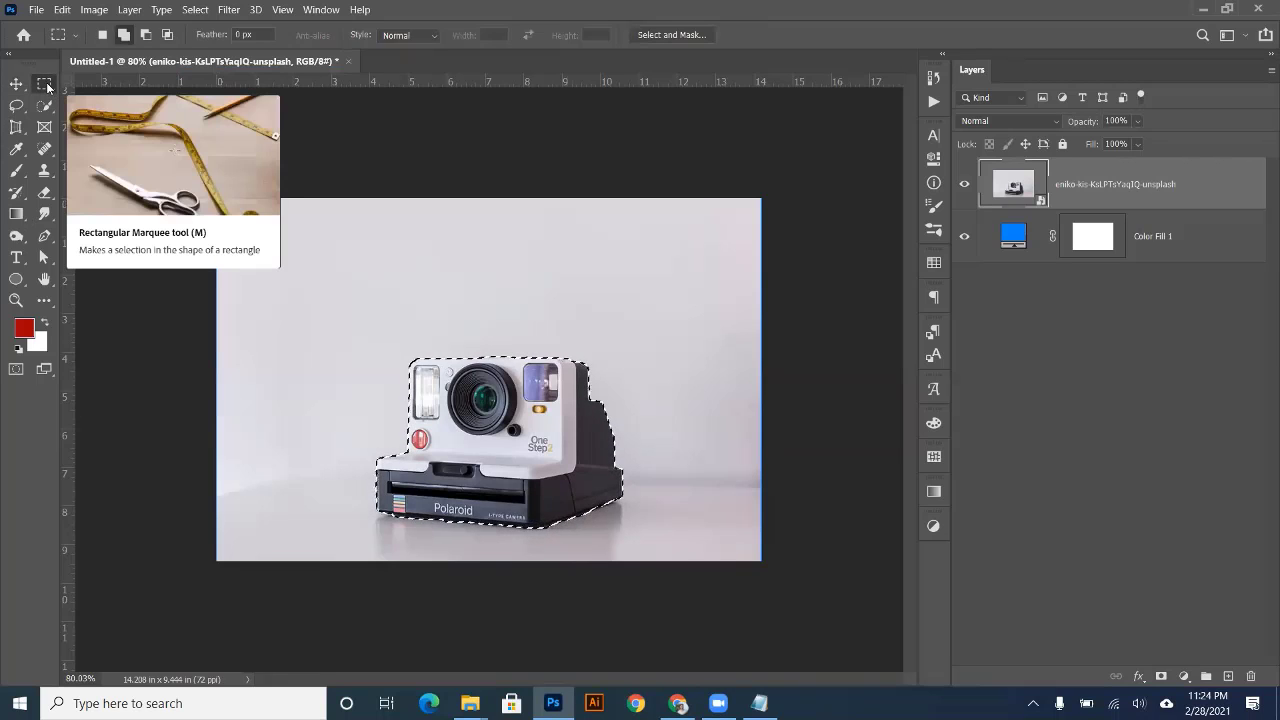
right_click(503, 436)
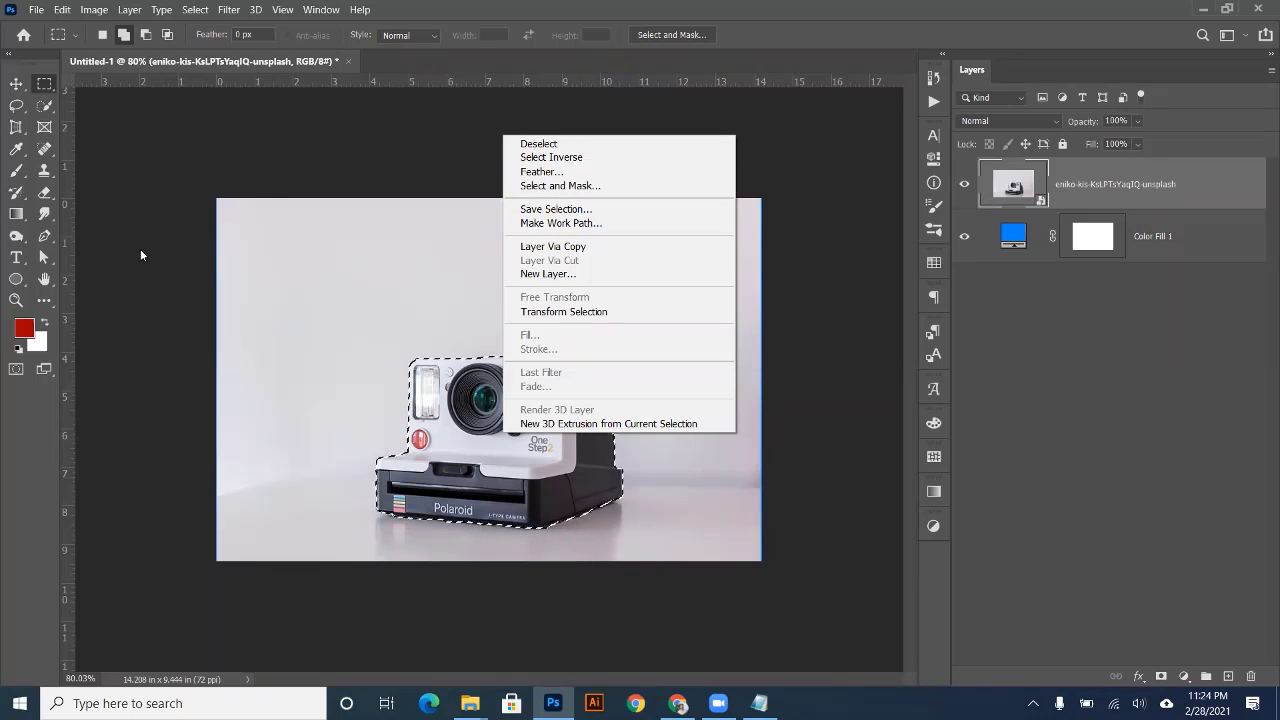
left_click(13, 85)
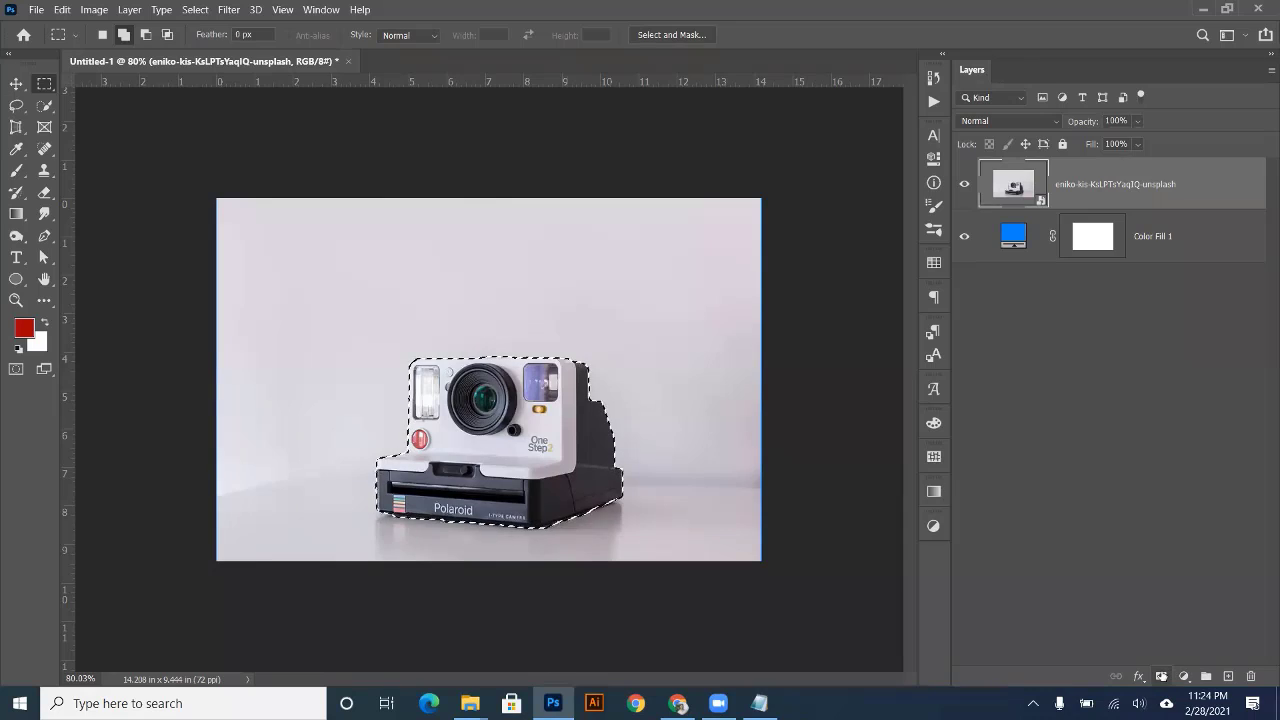
left_click(1161, 676)
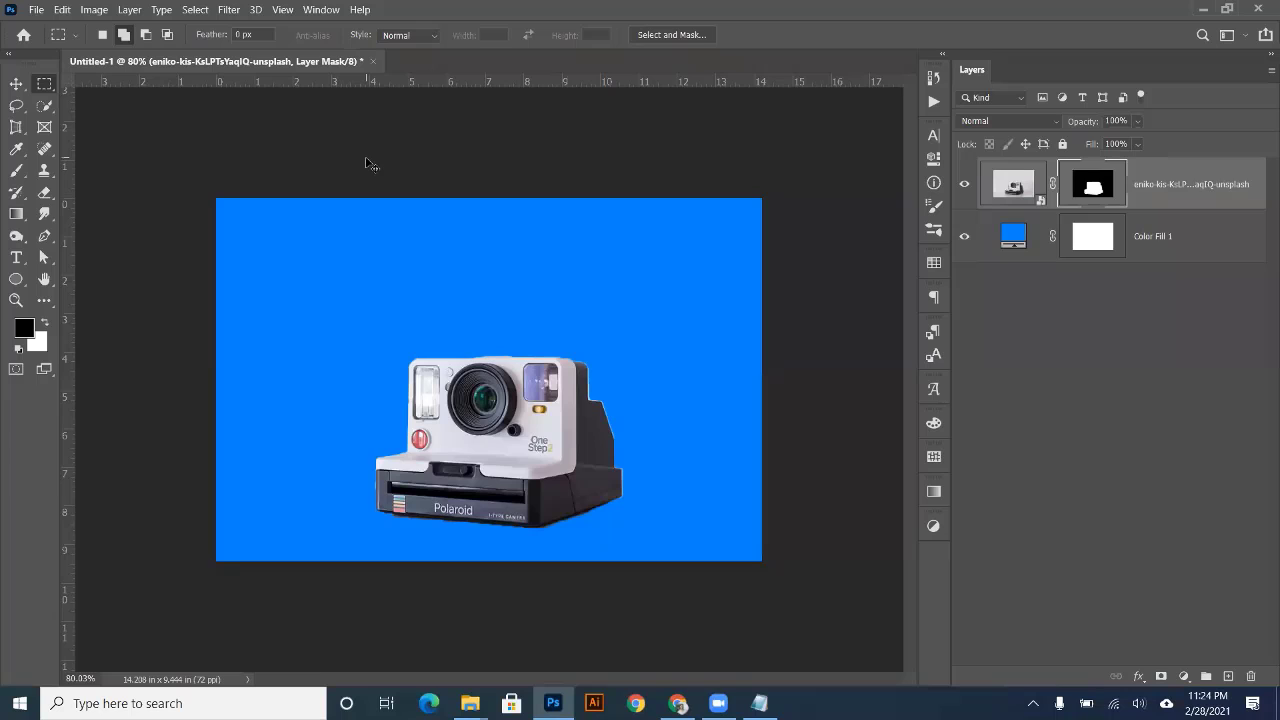
- Undo the layer mask on the photo layer and review the commands available for the active camera selection
key("ctrl+z")
right_click(455, 397)
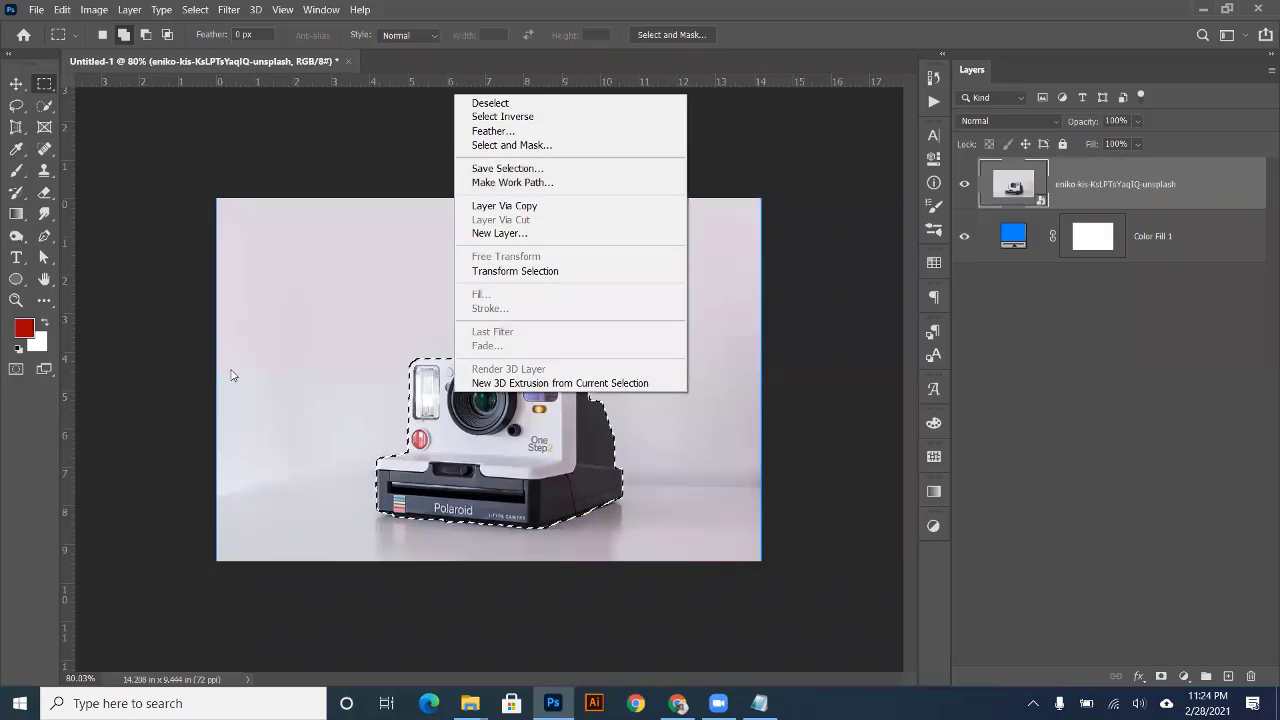
left_click(879, 46)
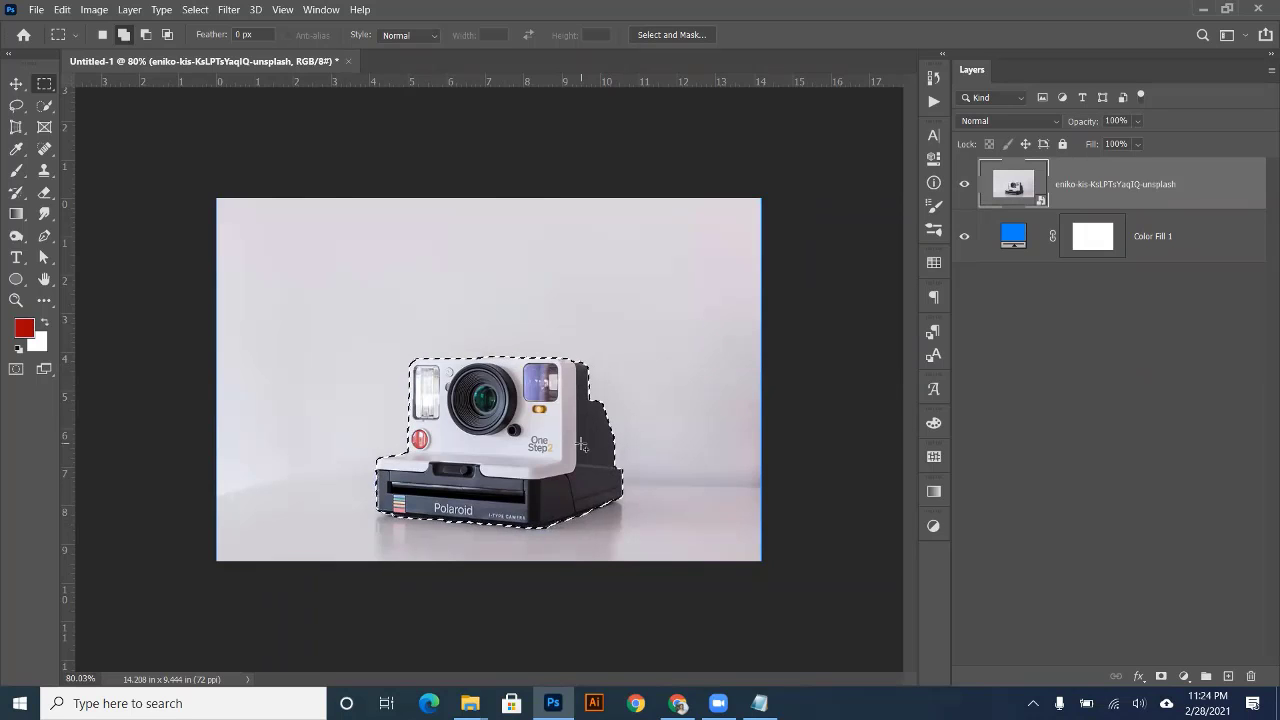
- Apply Select Inverse to try a layer mask from the background around the camera, and invert the selection back to the camera
right_click(509, 397)
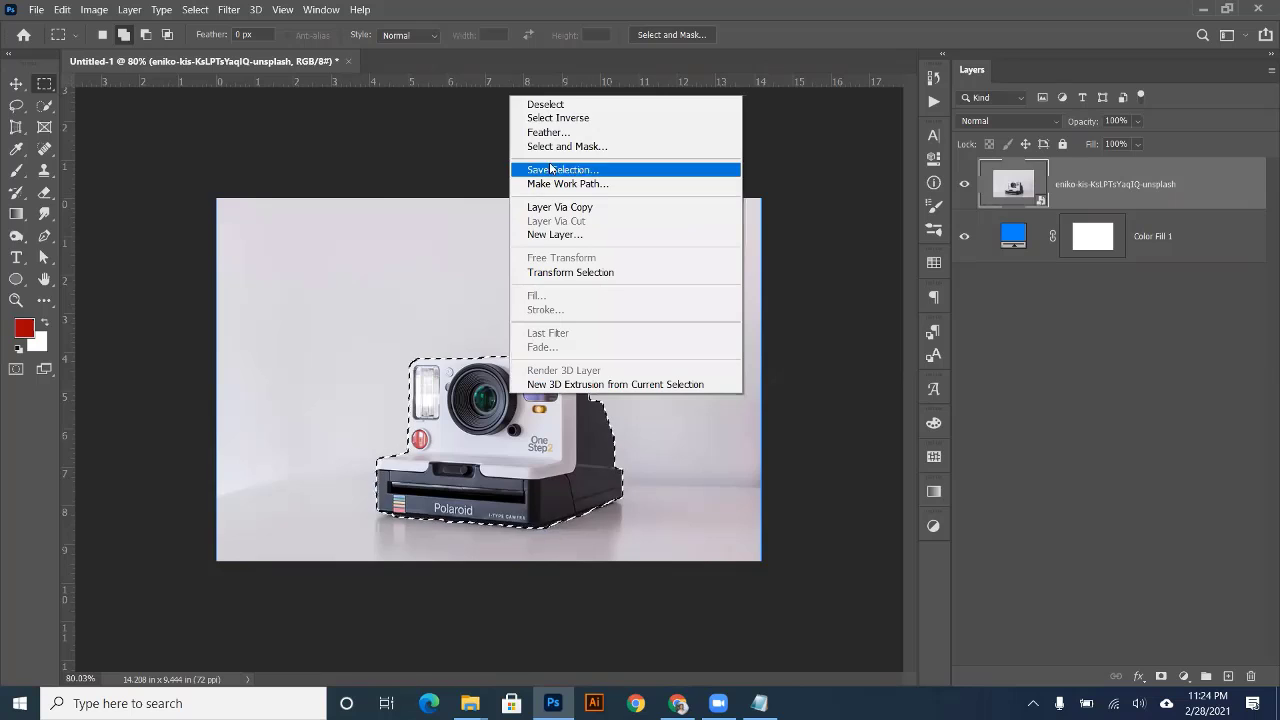
left_click(548, 118)
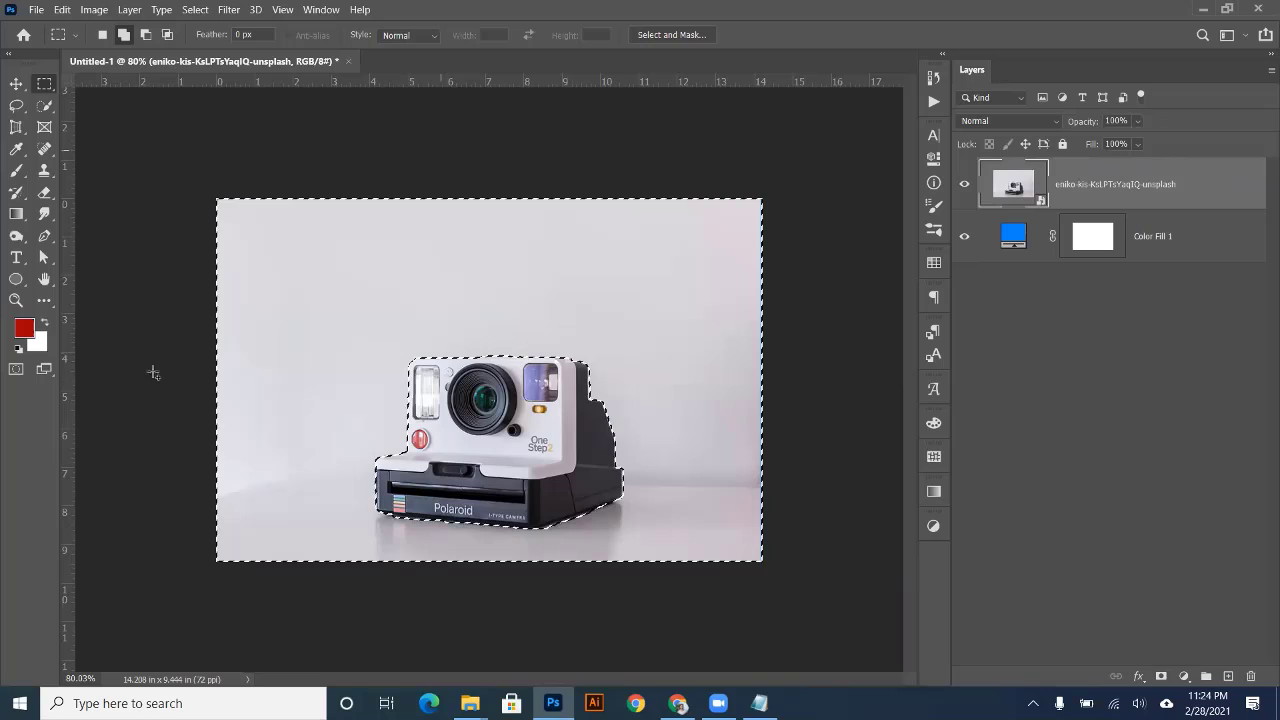
left_click(1157, 677)
right_click(520, 101)
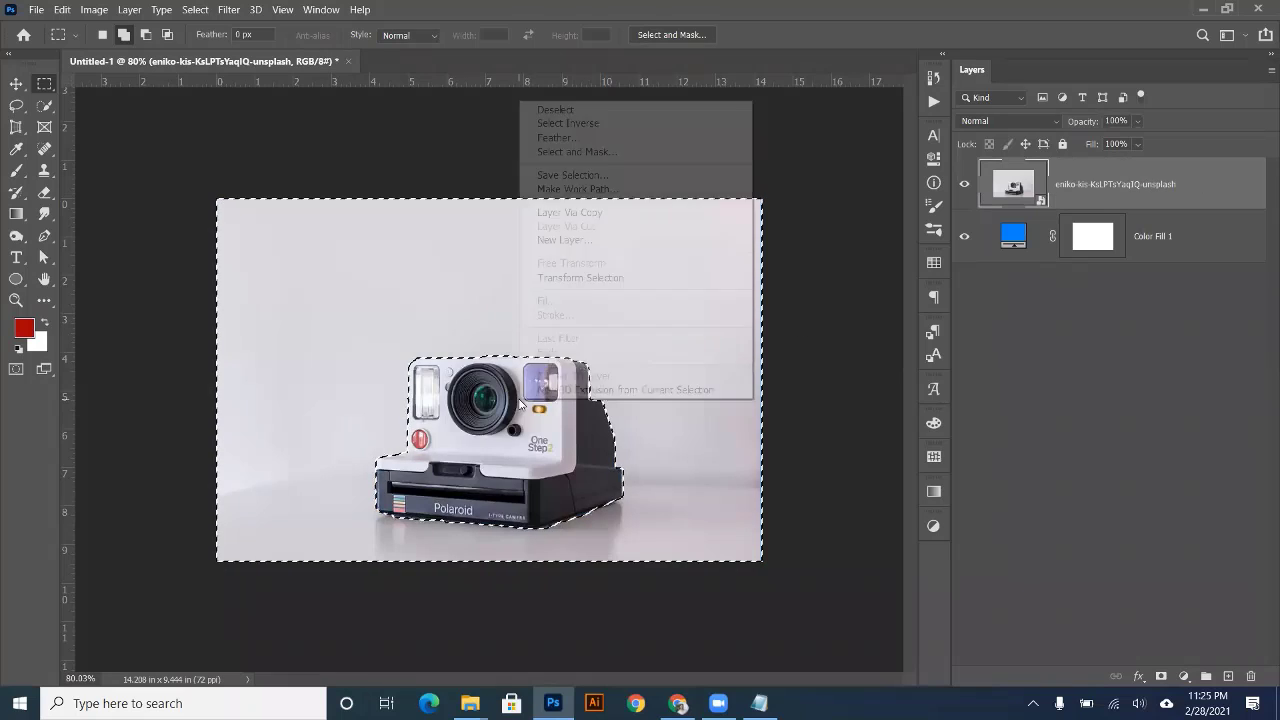
left_click(565, 123)
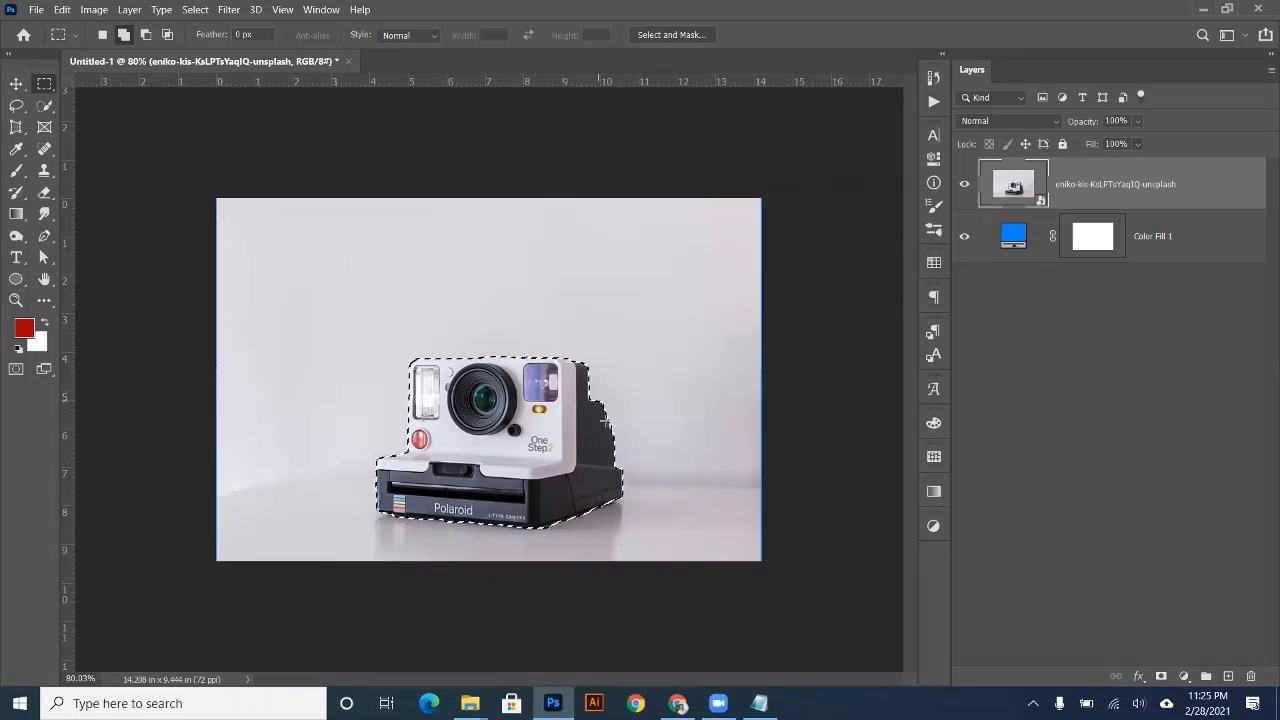